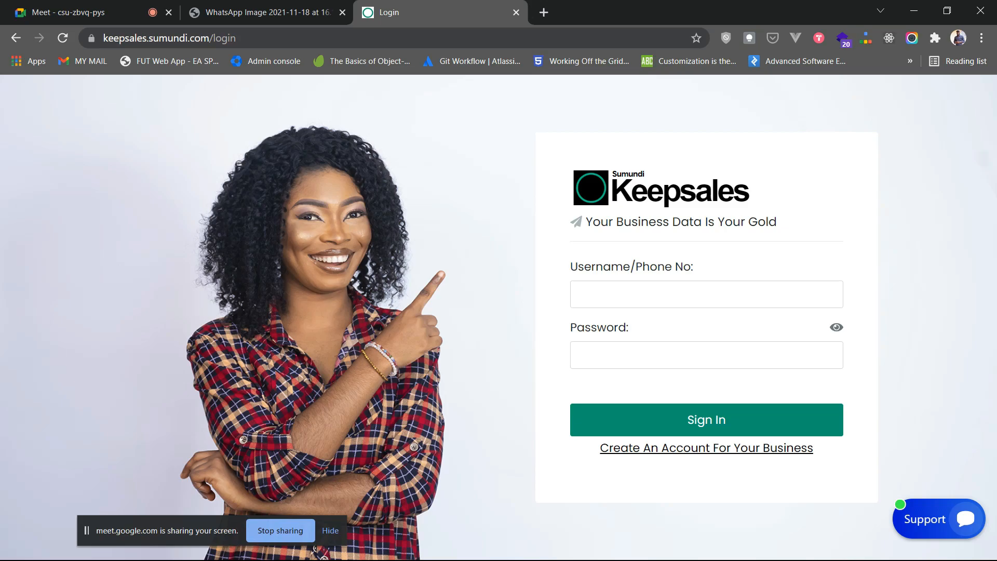
- View the saved Play Store screenshot of the Sumundi Keepsales app listing
click(266, 13)
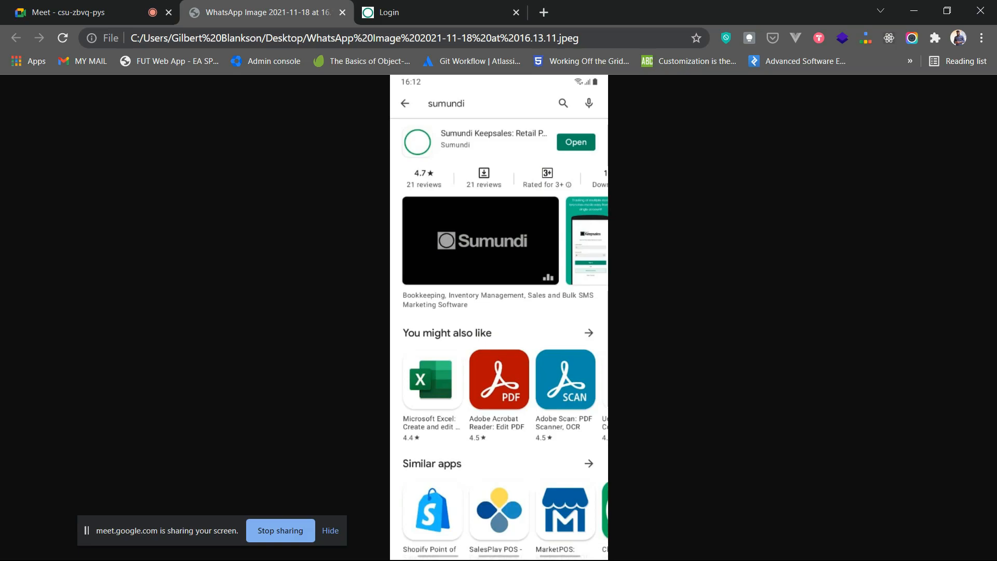
- Switch back to the keepsales.sumundi.com login page tab
click(395, 12)
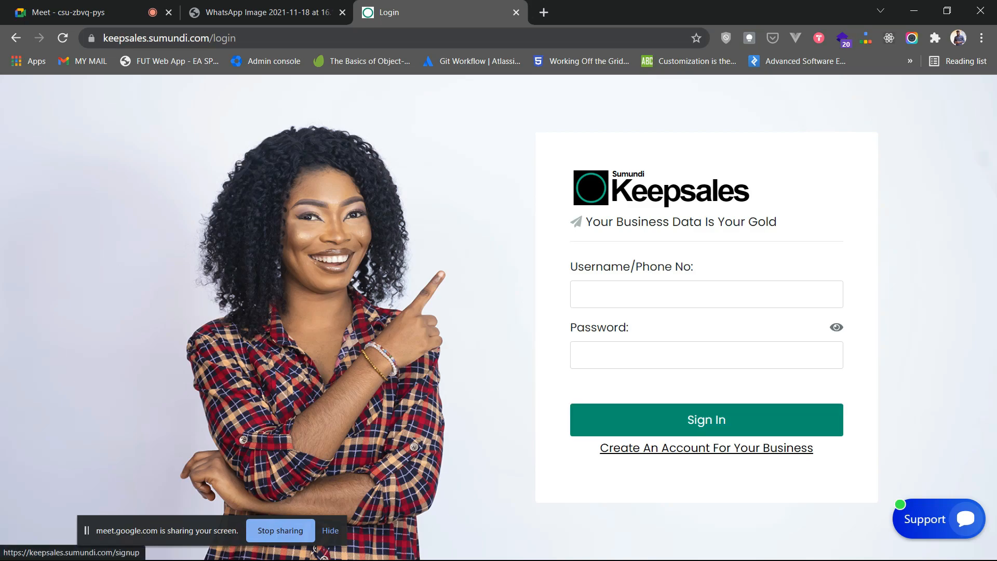
- Open the business account signup form and clear test letters from the business name field
click(706, 447)
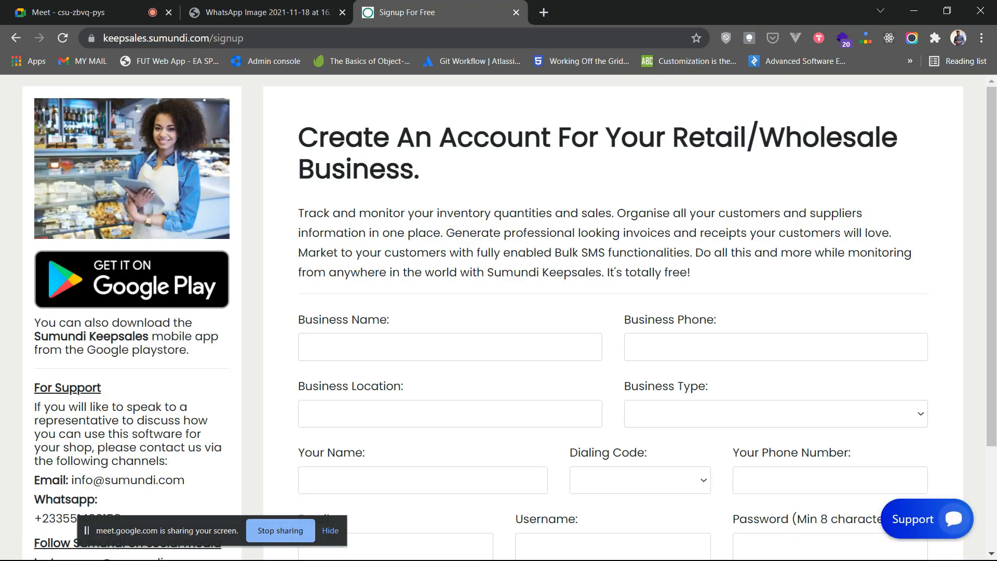
scroll(676, 291, down, 3)
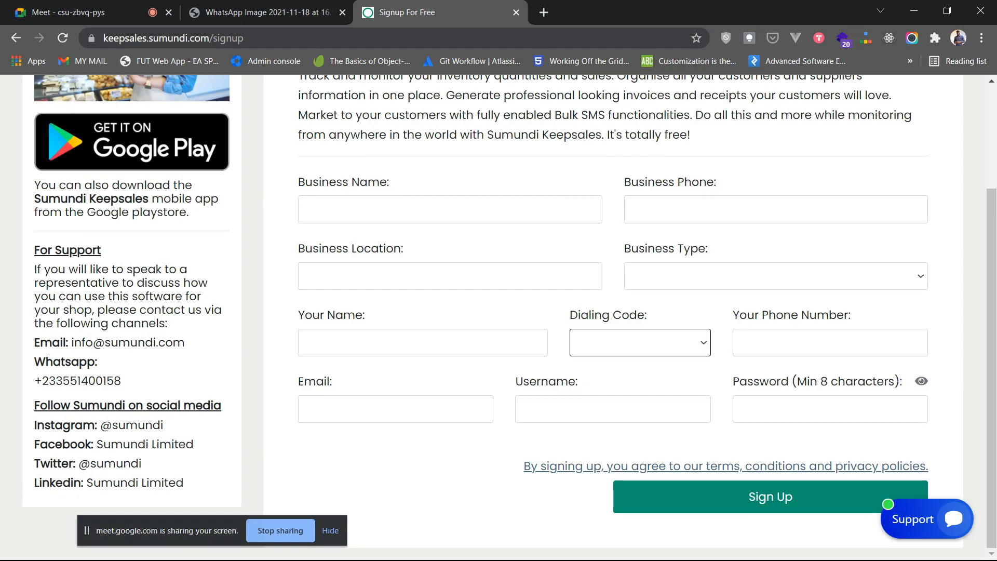
click(450, 209)
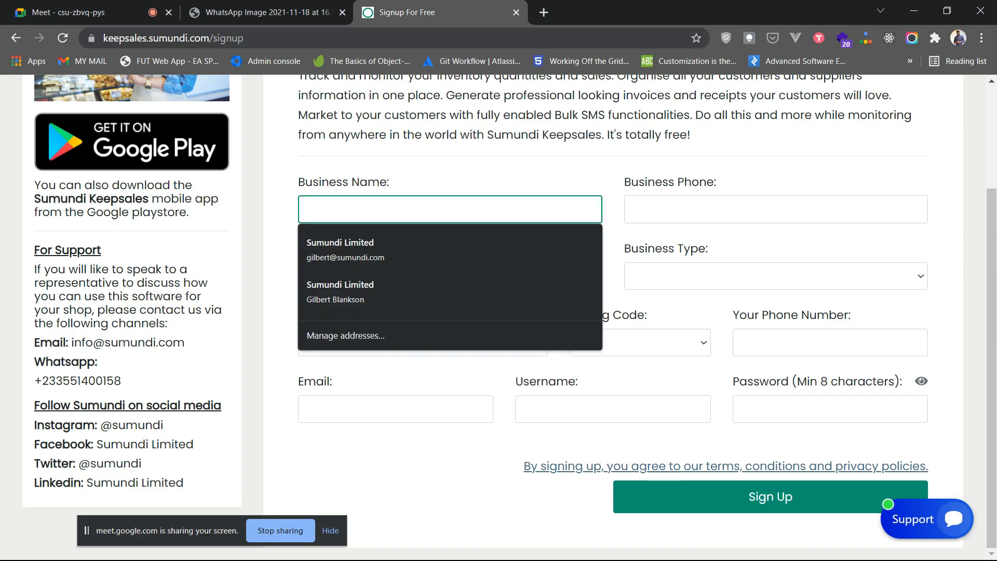
click(458, 170)
click(450, 209)
text(asd)
key(BackSpace)
key(BackSpace)
key(BackSpace)
key(BackSpace)
key(BackSpace)
key(Caps_Lock)
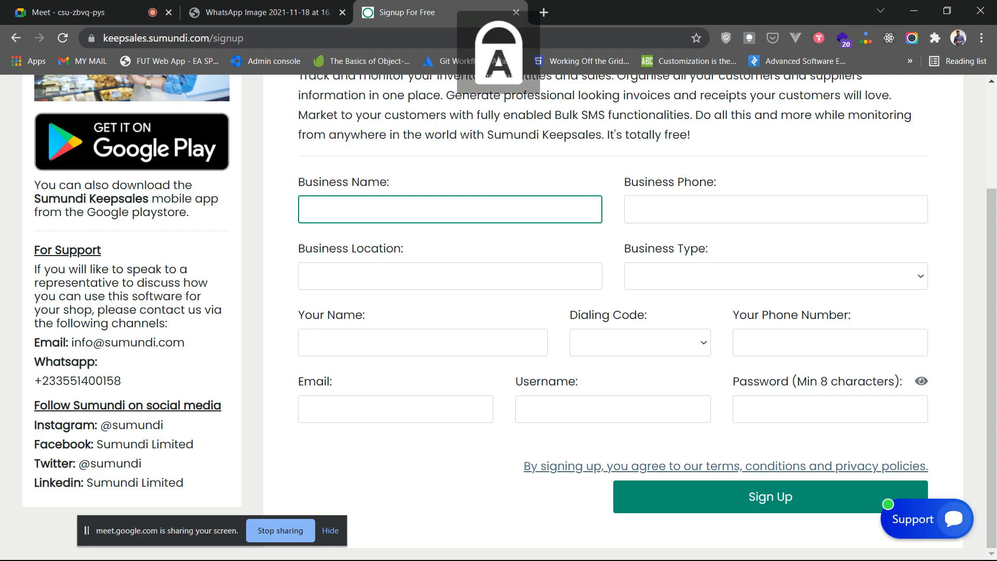
key(Caps_Lock)
text(a)
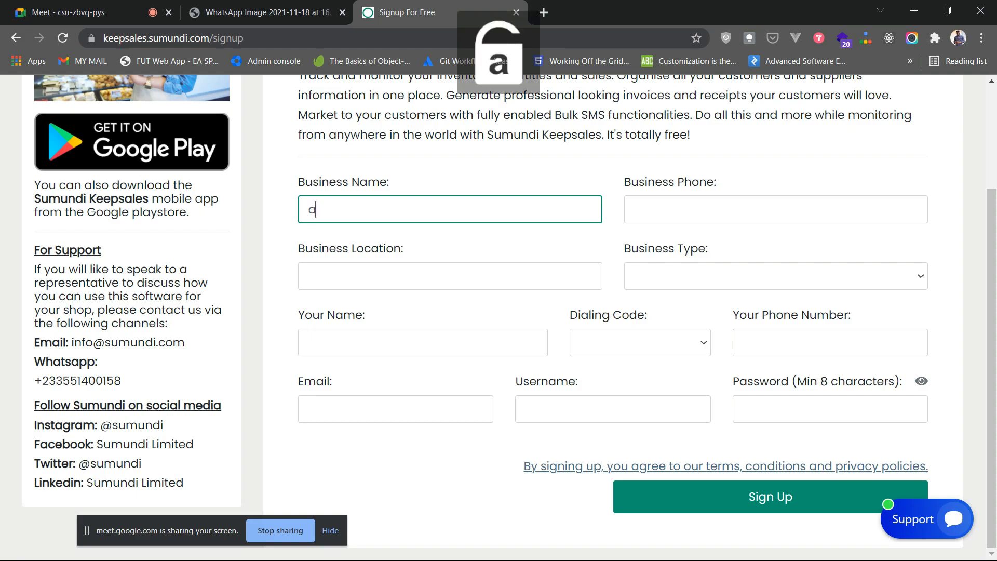
key(BackSpace)
- Enter the business name 'Fashionista' with a capital F
text(fashio)
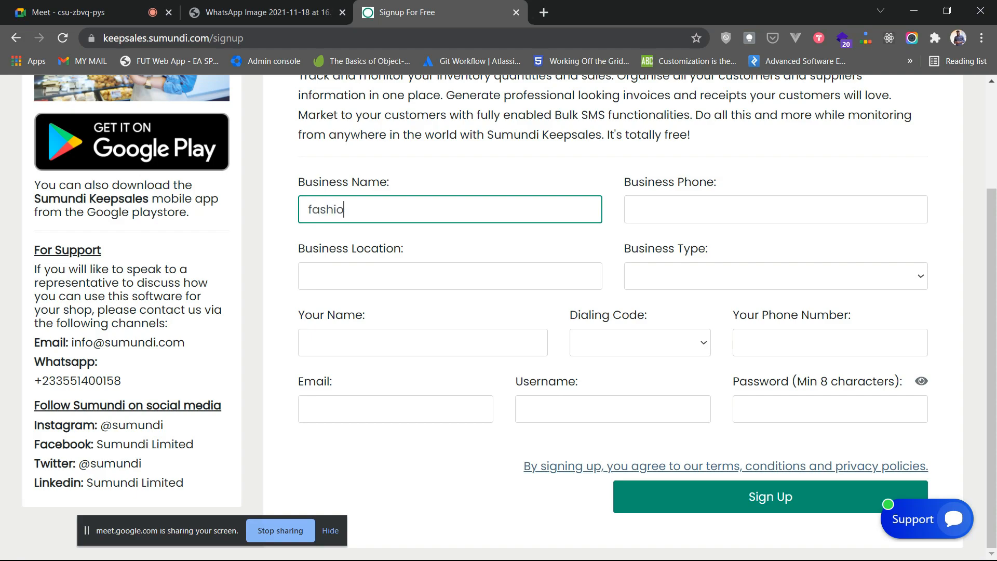
text(nista)
key(Home)
key(Delete)
key(Caps_Lock)
text(F)
key(Caps_Lock)
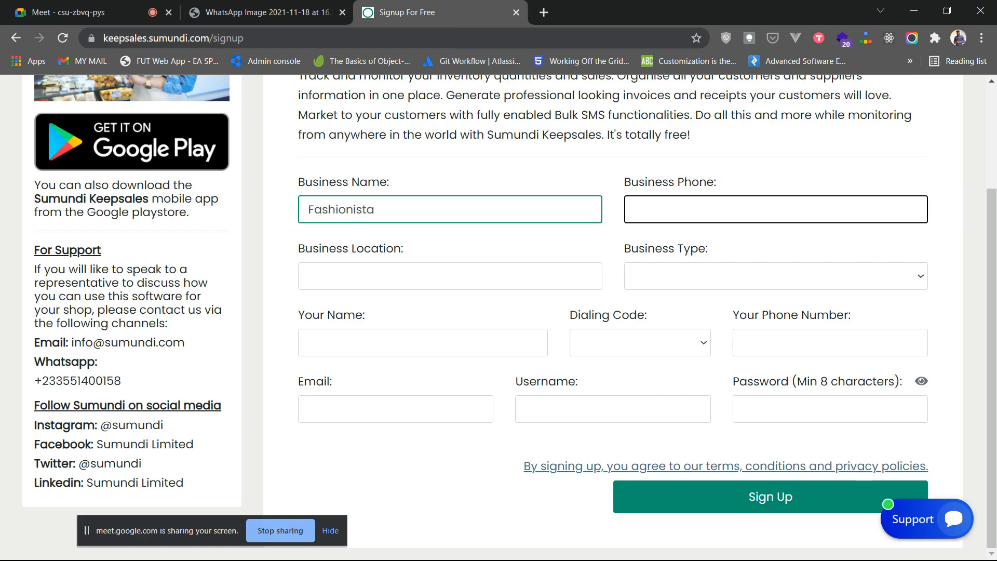
- Enter a placeholder business phone number and the business location Accra
click(776, 210)
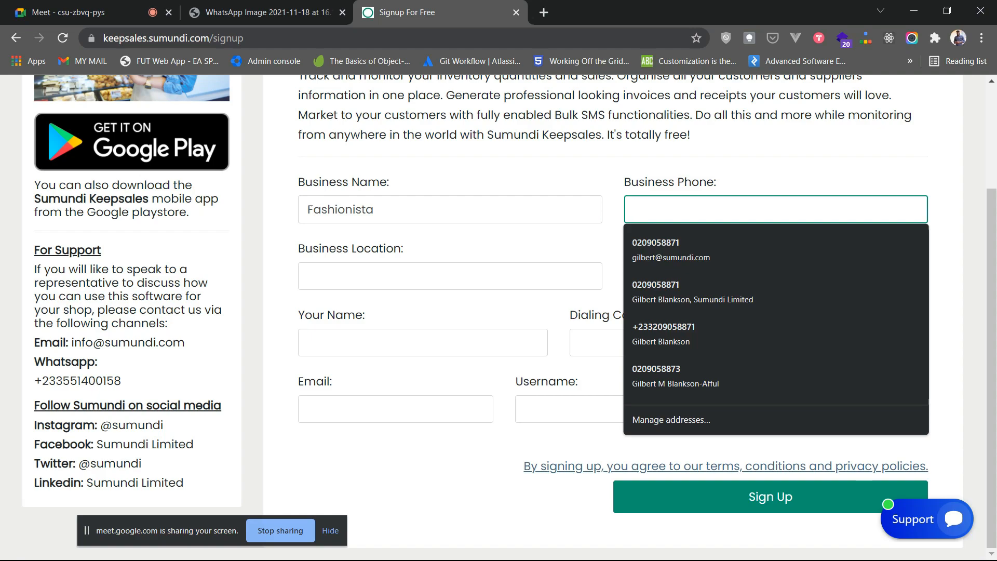
text(0000000000)
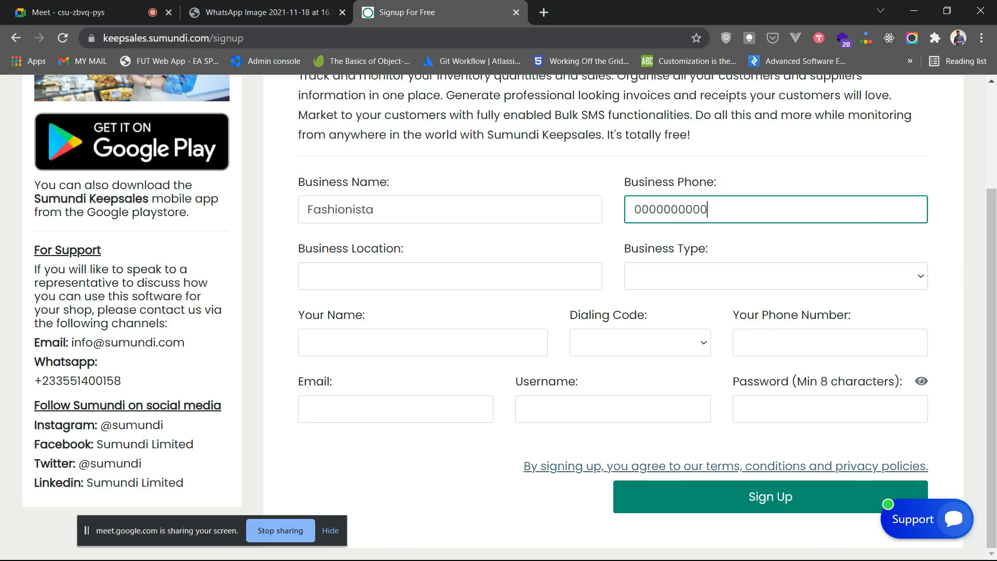
click(450, 276)
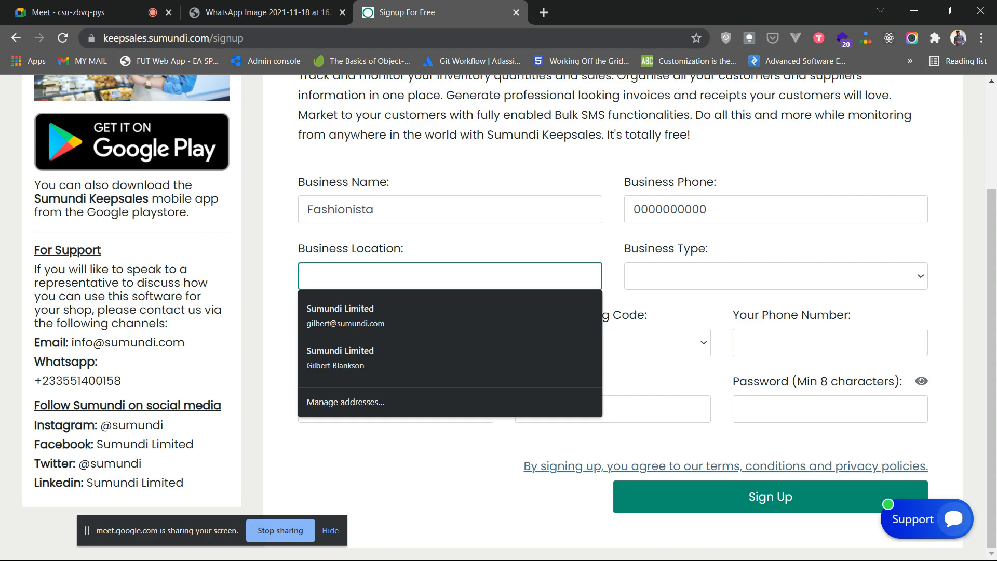
text(Accra)
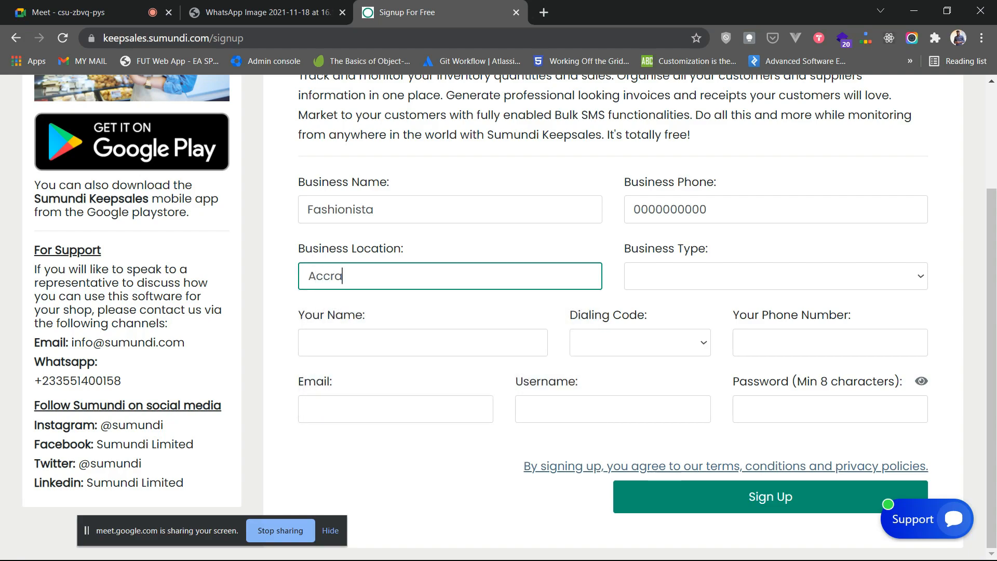
- Set the business type to Others and the dialing code to Ghana (+233)
click(777, 276)
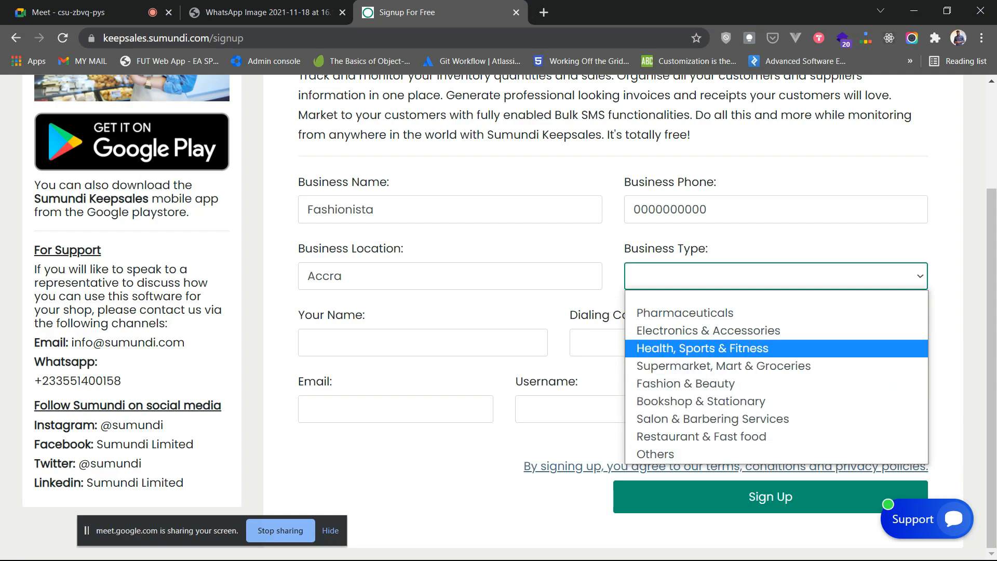
click(727, 455)
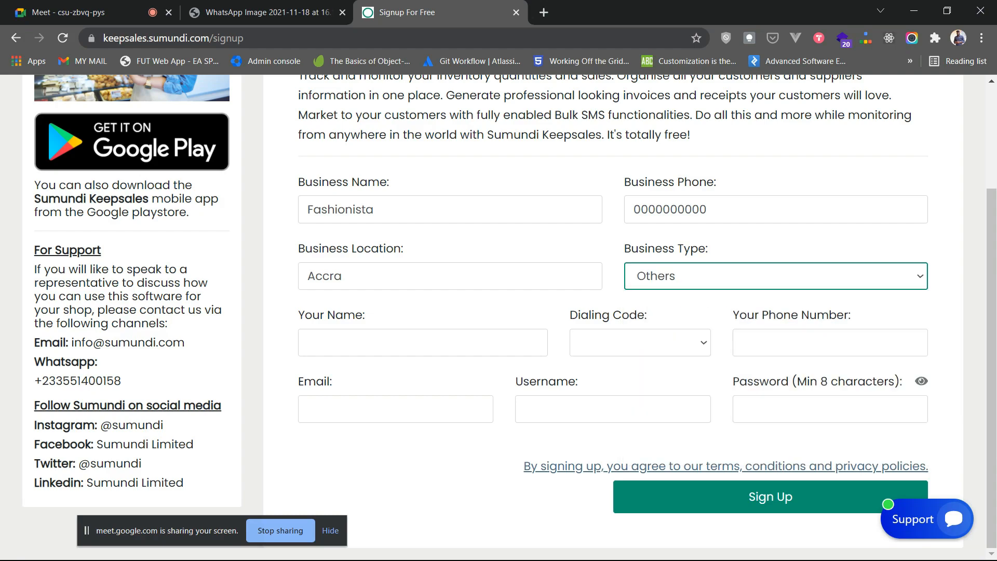
click(422, 343)
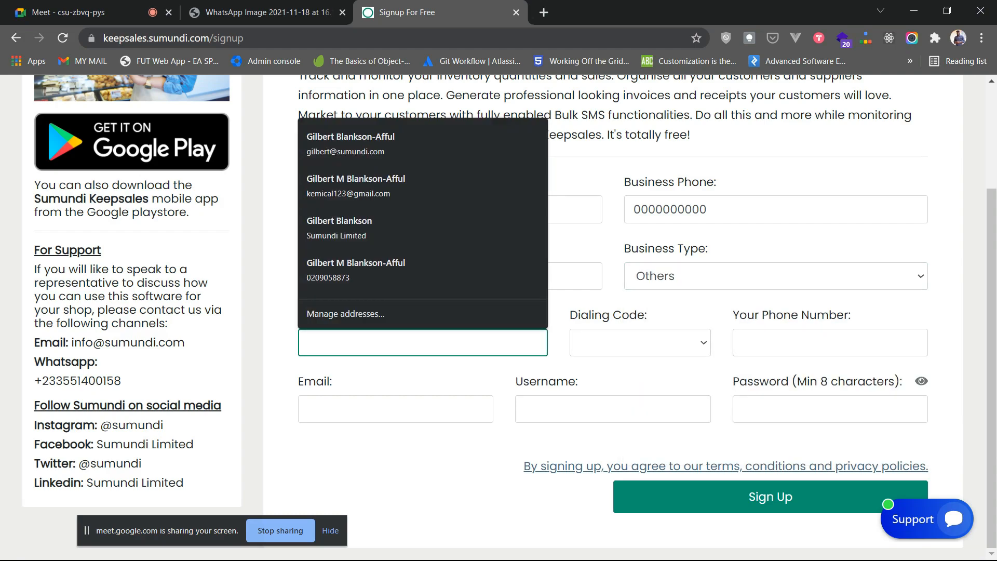
click(423, 343)
key(Tab)
click(640, 343)
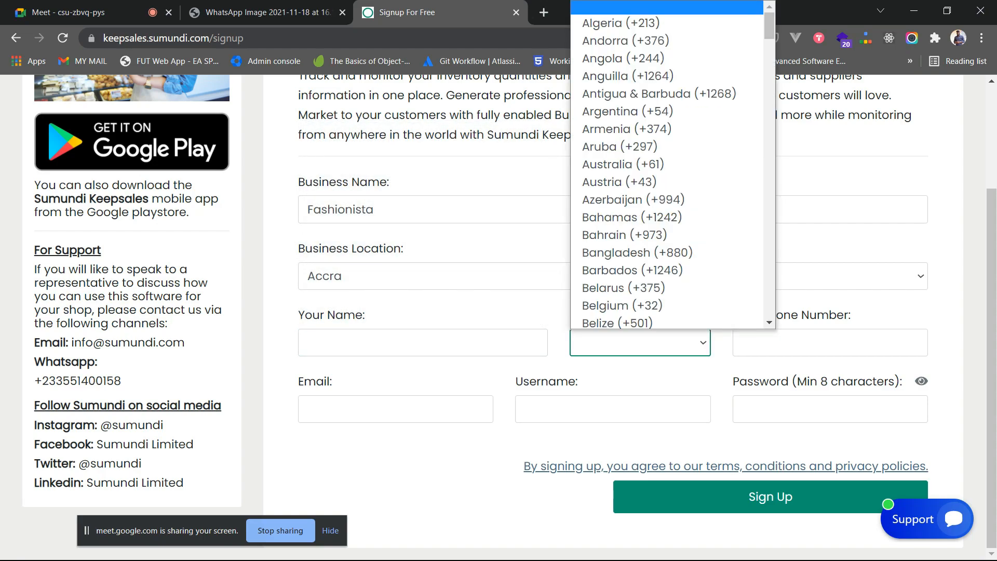
scroll(667, 196, down, 17)
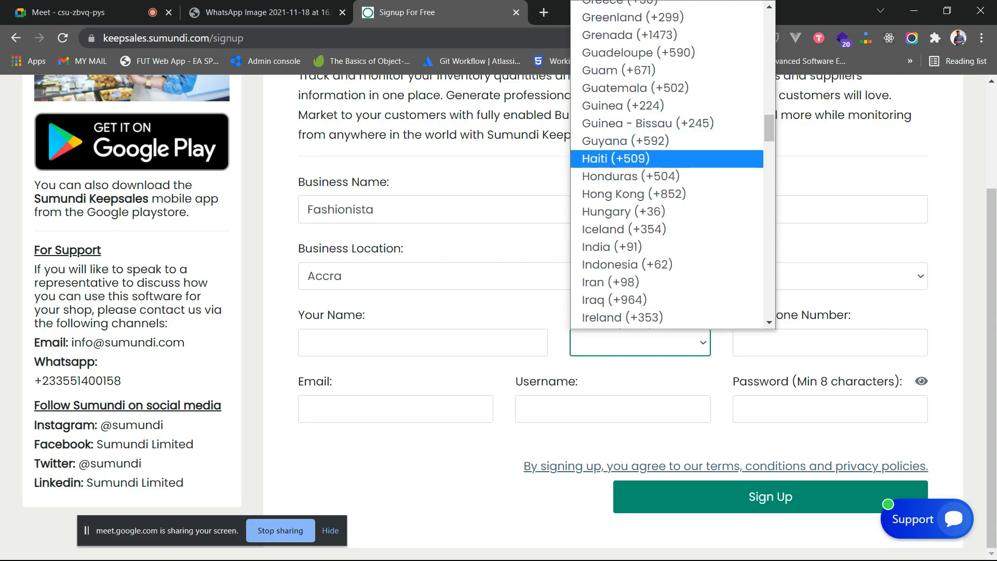
scroll(667, 223, up, 2)
scroll(650, 99, up, 1)
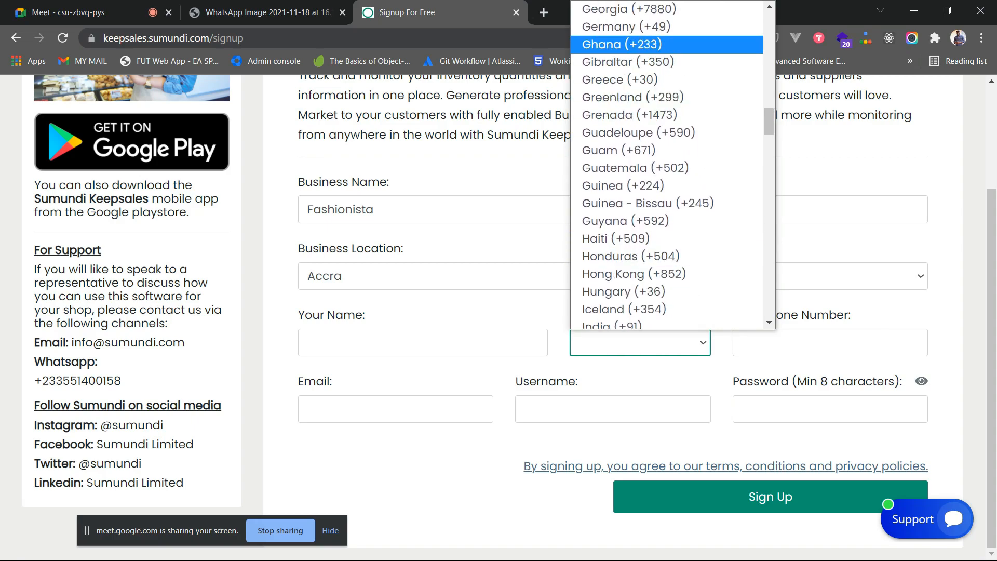
click(623, 42)
- Enter the owner's phone number and move through the email and username fields
click(811, 343)
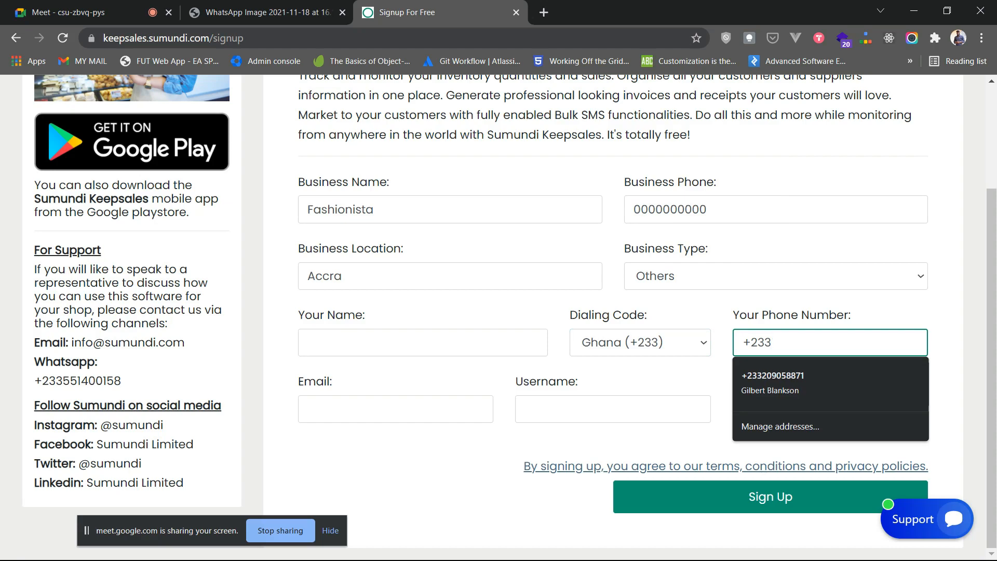
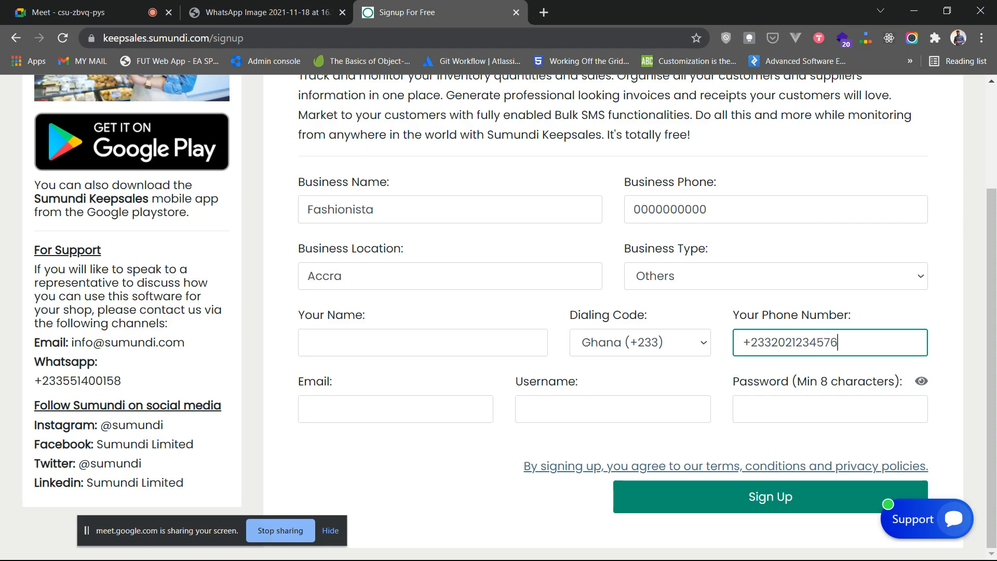
click(396, 409)
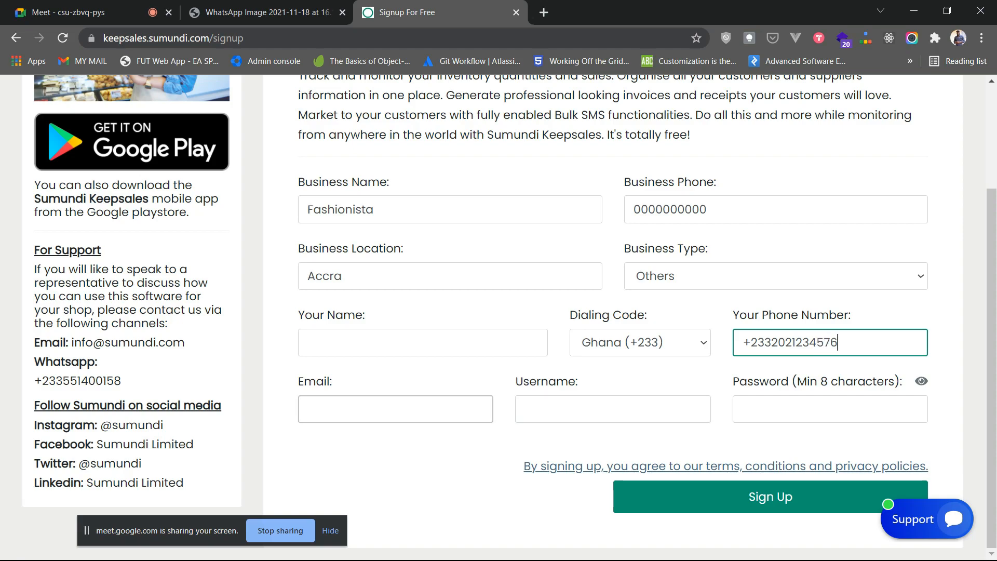
click(415, 378)
click(396, 409)
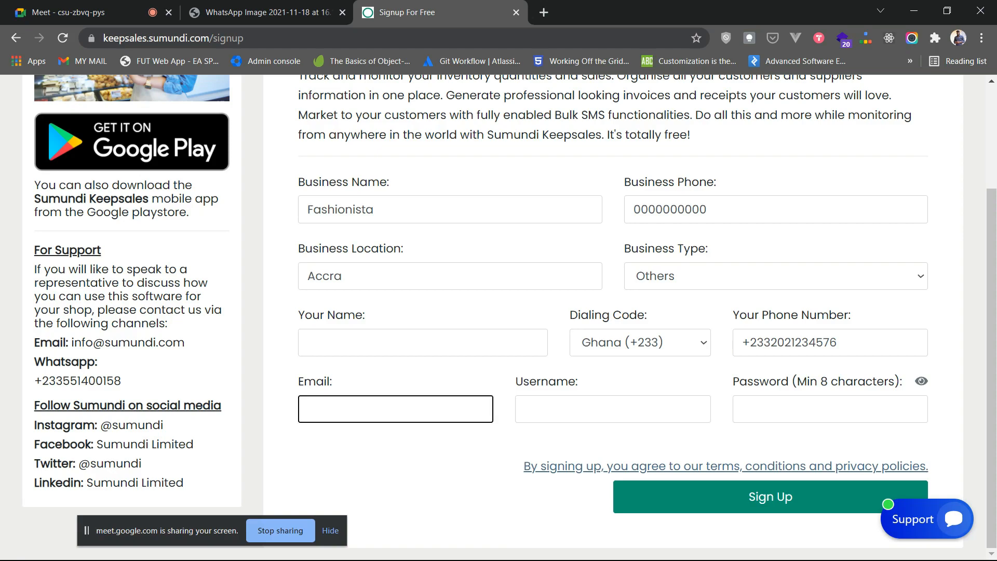
click(613, 409)
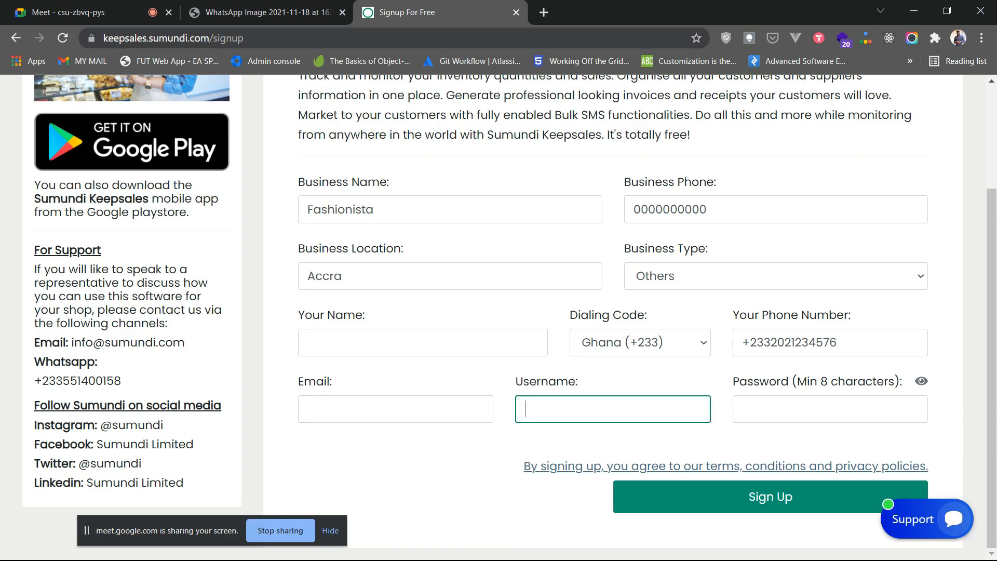
- Type the account password and reveal it as plain text to check it
click(830, 409)
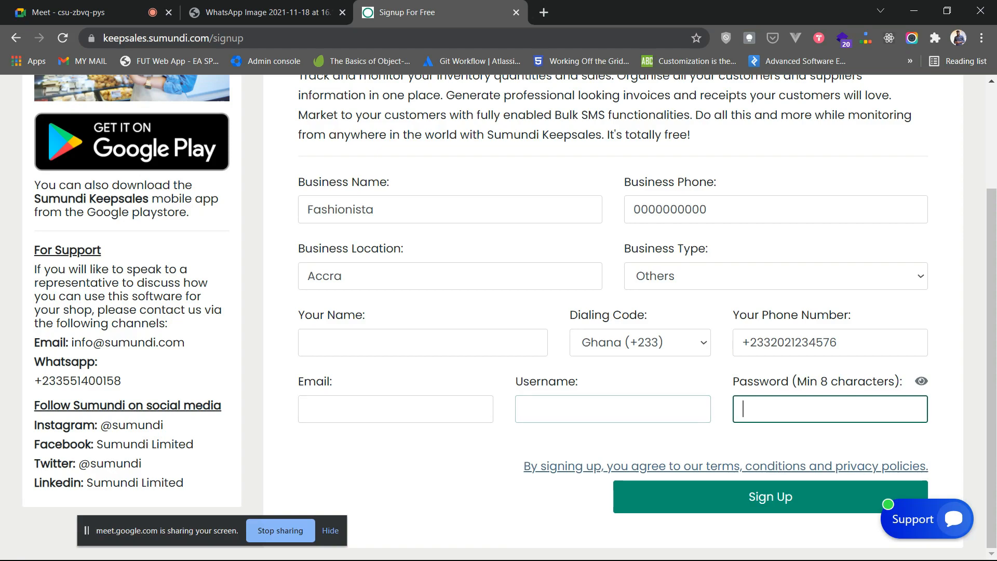
text(•••••••••••)
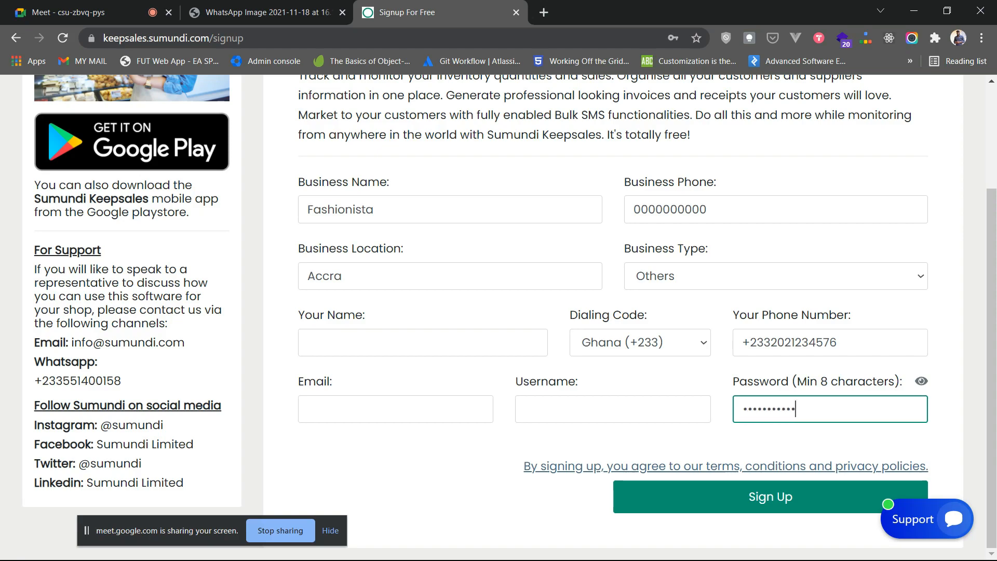
click(921, 381)
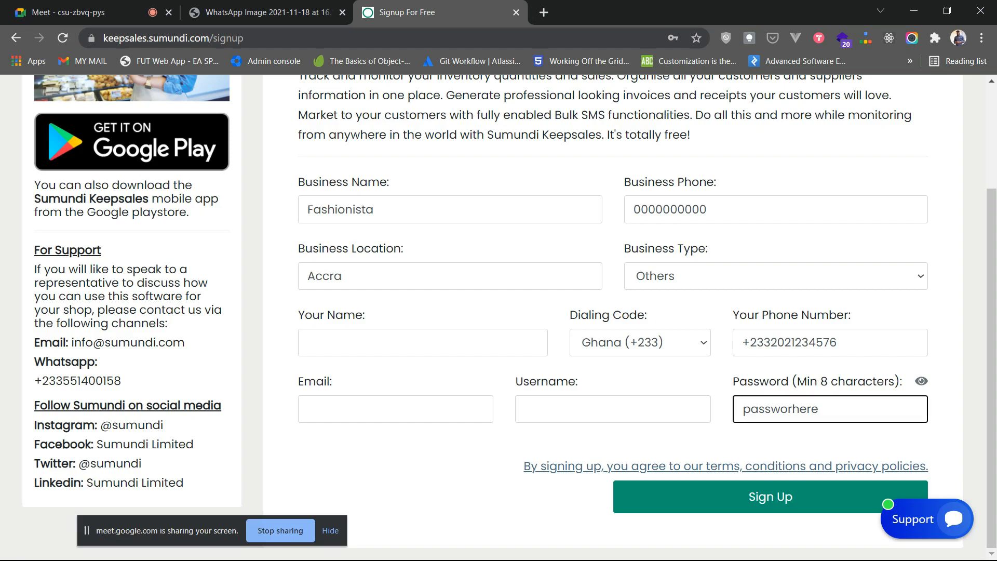
key(shift+Tab)
key(End)
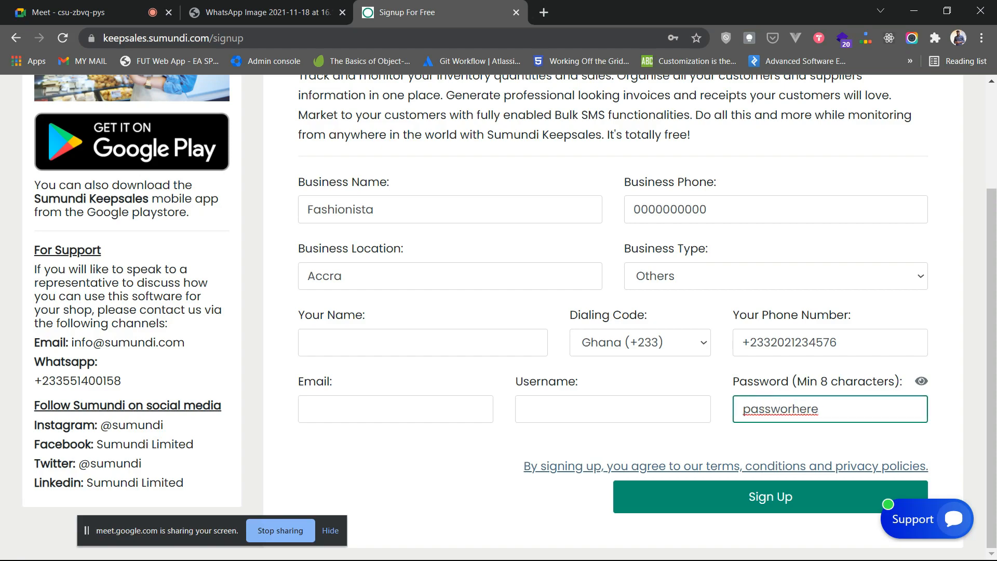
key(ctrl+a)
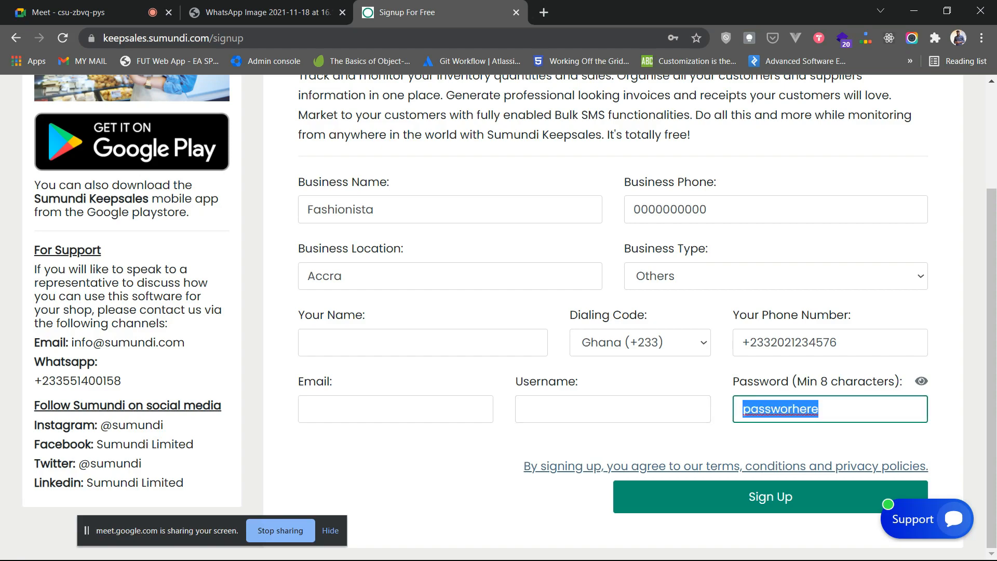
key(End)
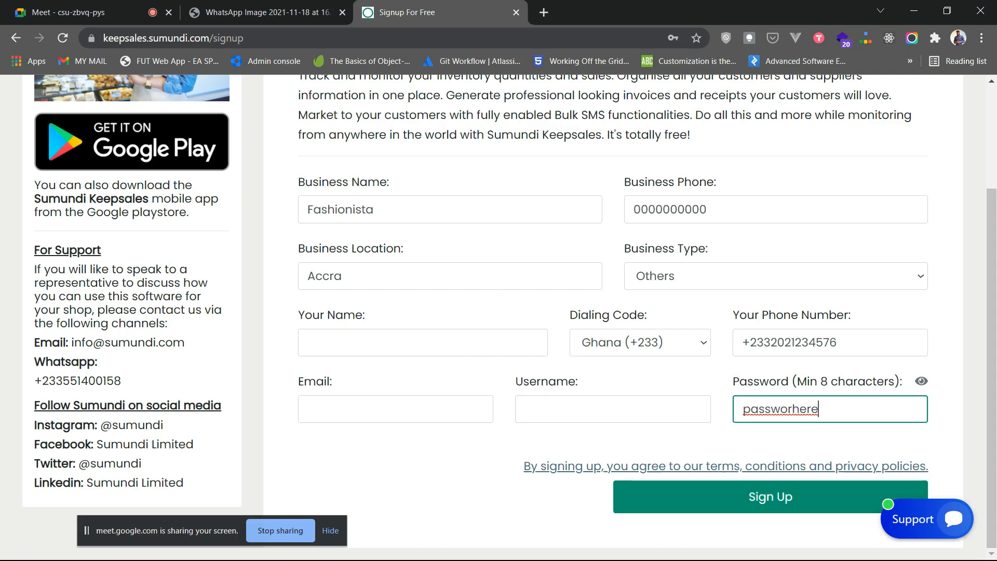
- Change the address from signup to login to reach the Keepsales login page
scroll(613, 312, up, 3)
scroll(676, 343, down, 3)
scroll(675, 345, up, 3)
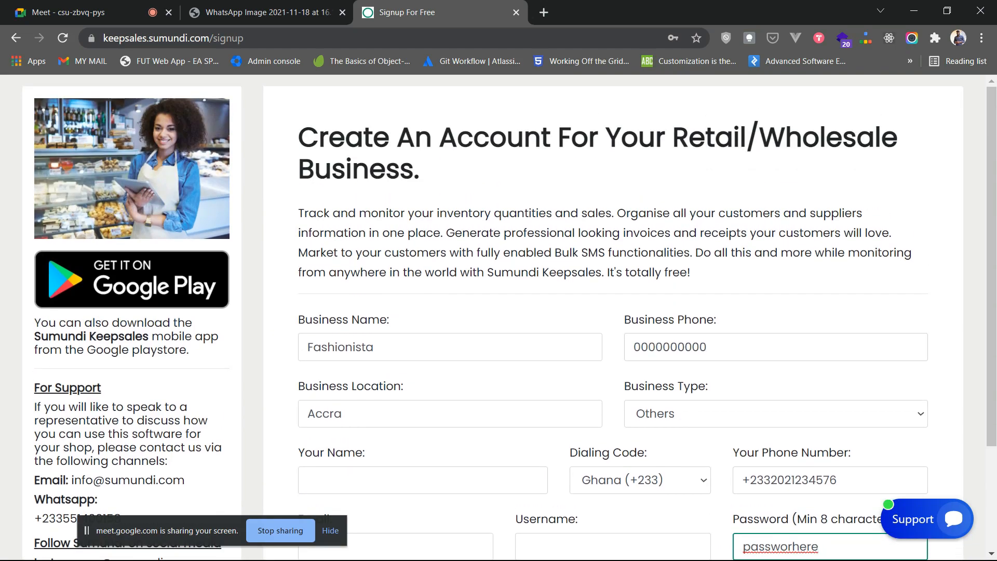
drag(244, 38, 212, 37)
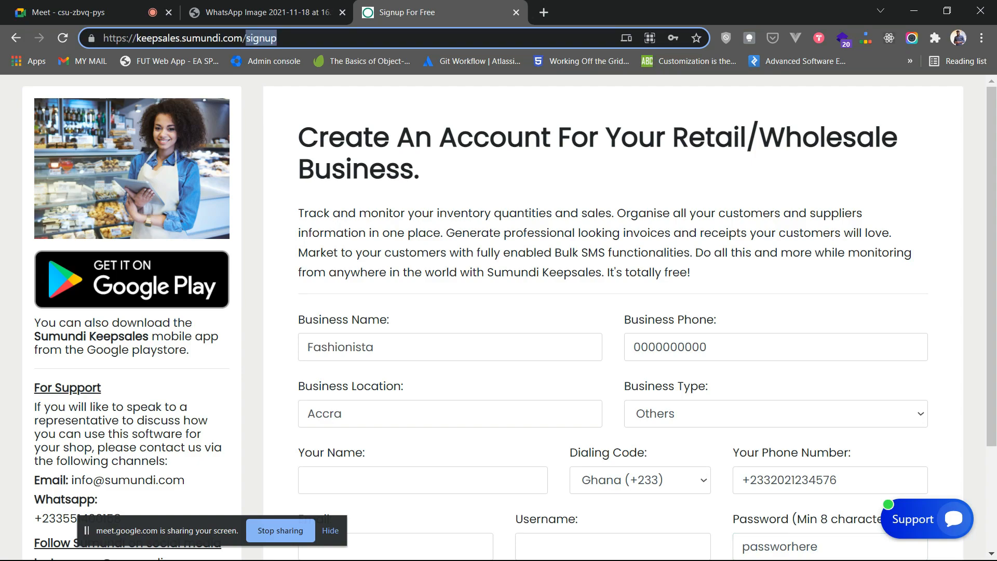
text(login)
key(Return)
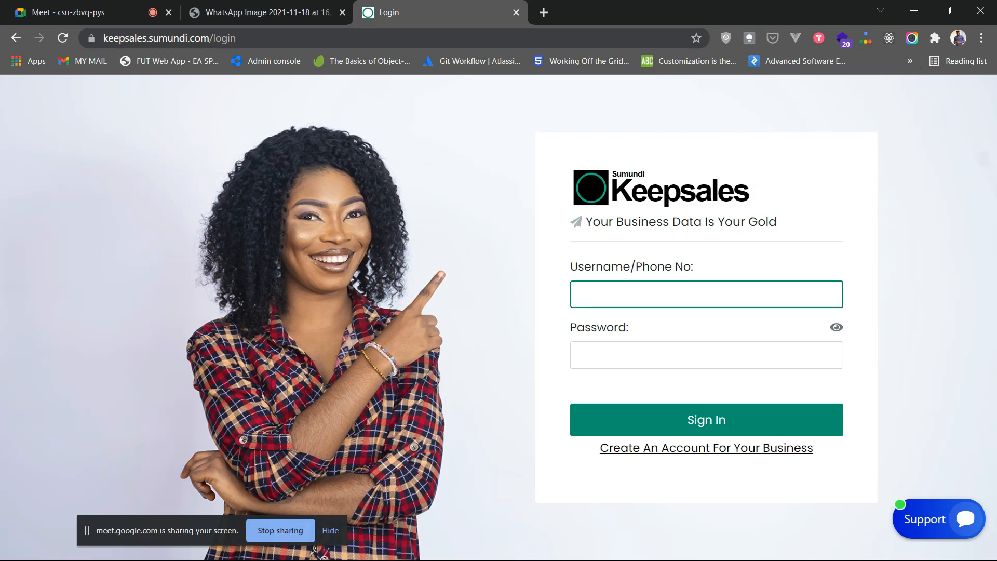
- Sign in with the Fashionista username and the account password, fixing its typo first
text(fashionista)
key(Tab)
text(****)
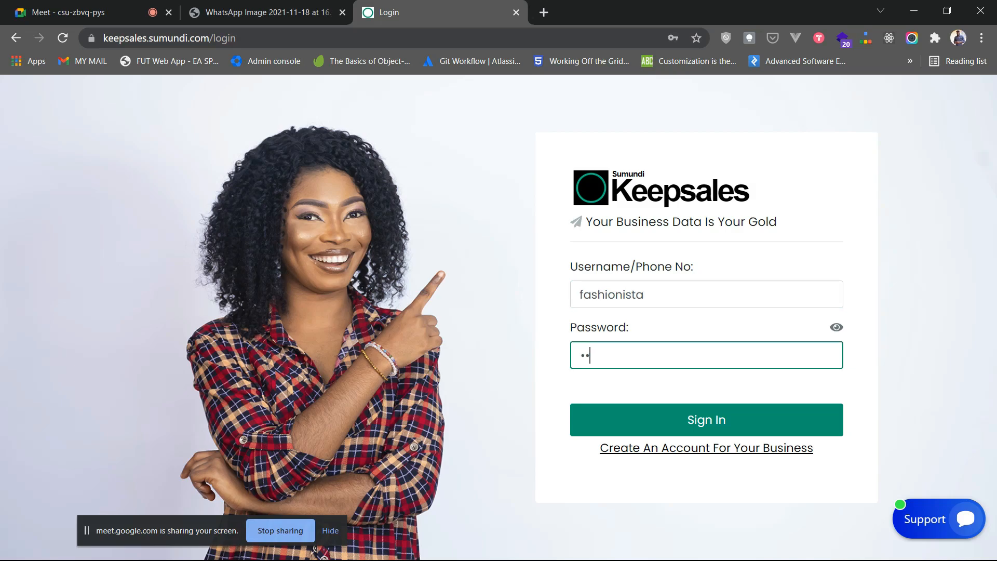
text(**********)
click(837, 327)
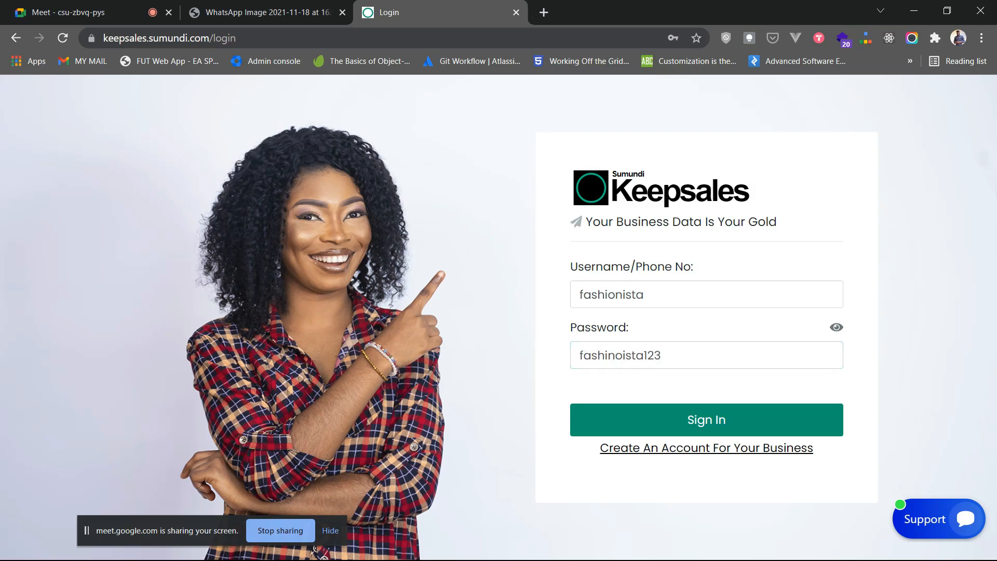
click(670, 355)
key(BackSpace)
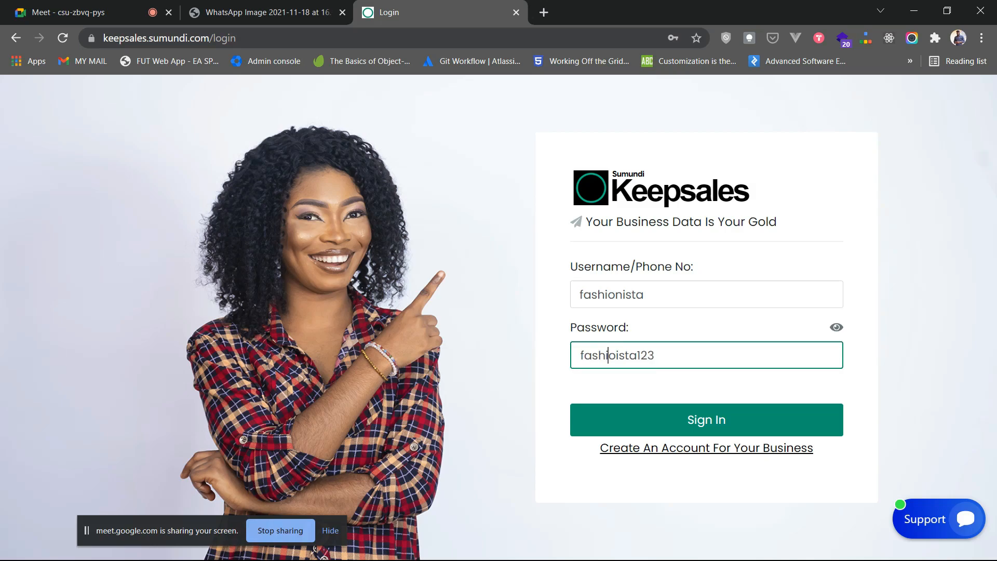
text(n)
key(Return)
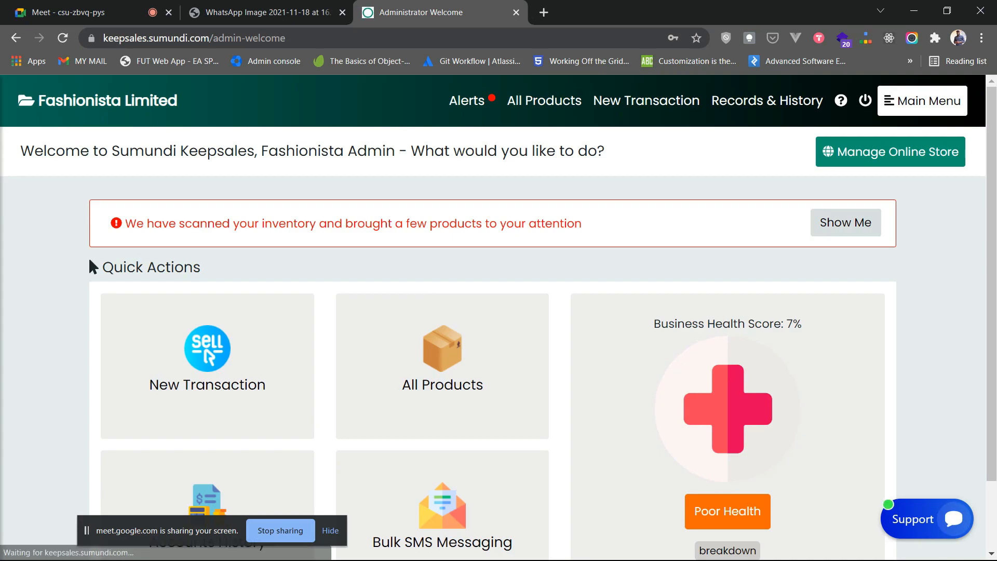
- Dismiss Chrome's password-check and save-password prompts and clear the stray header selection
click(626, 231)
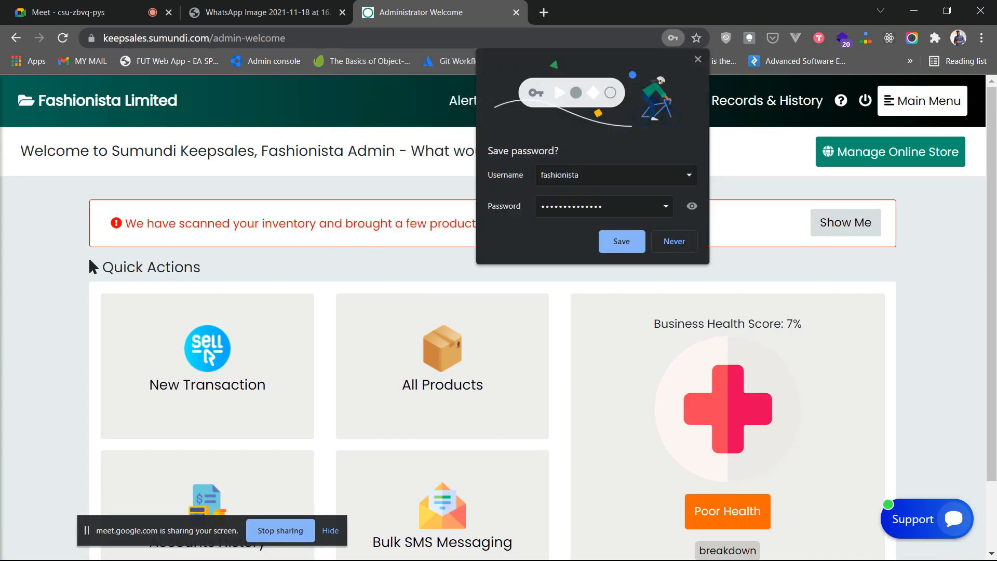
click(674, 242)
drag(179, 100, 35, 100)
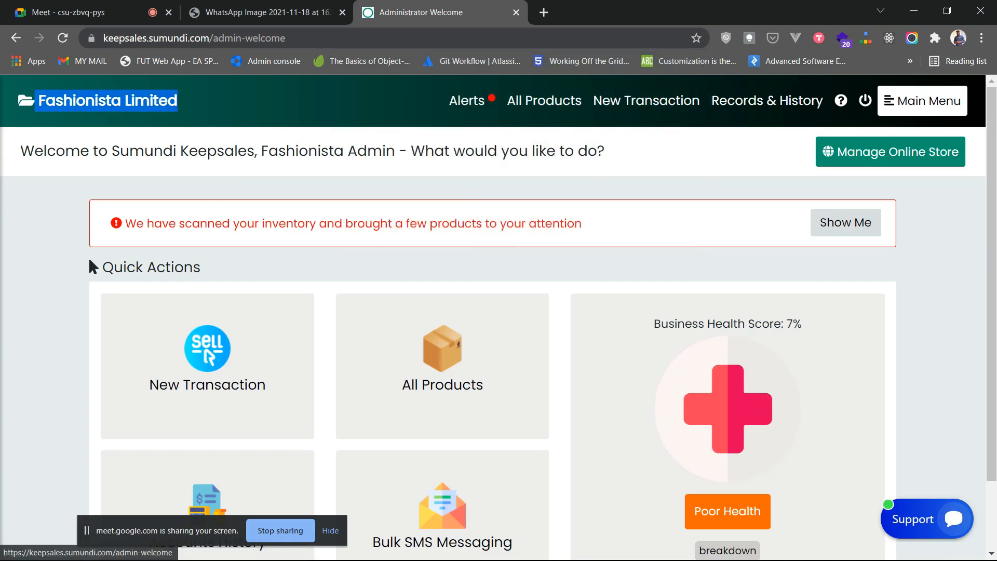
click(89, 261)
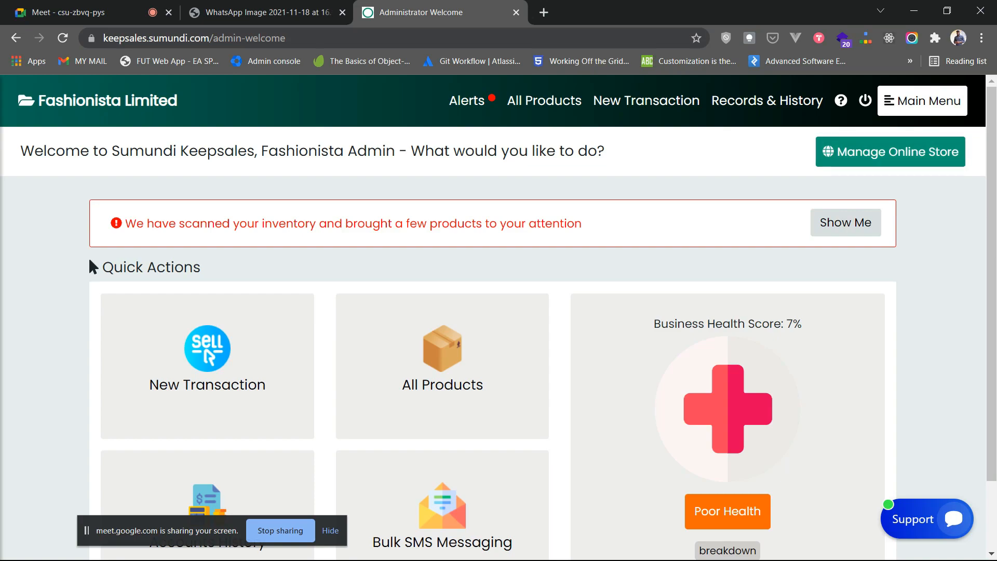
click(923, 101)
scroll(135, 337, down, 4)
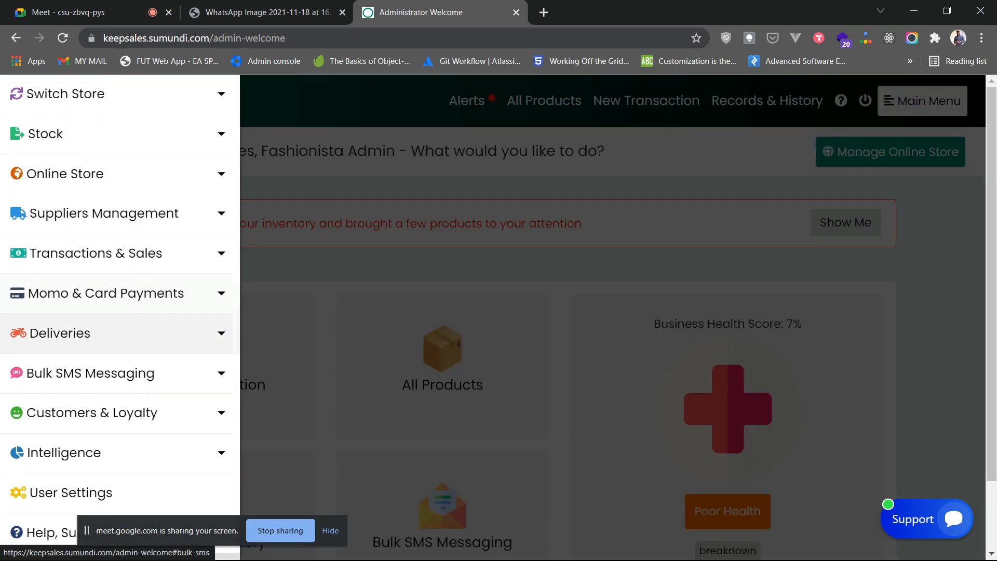
click(405, 345)
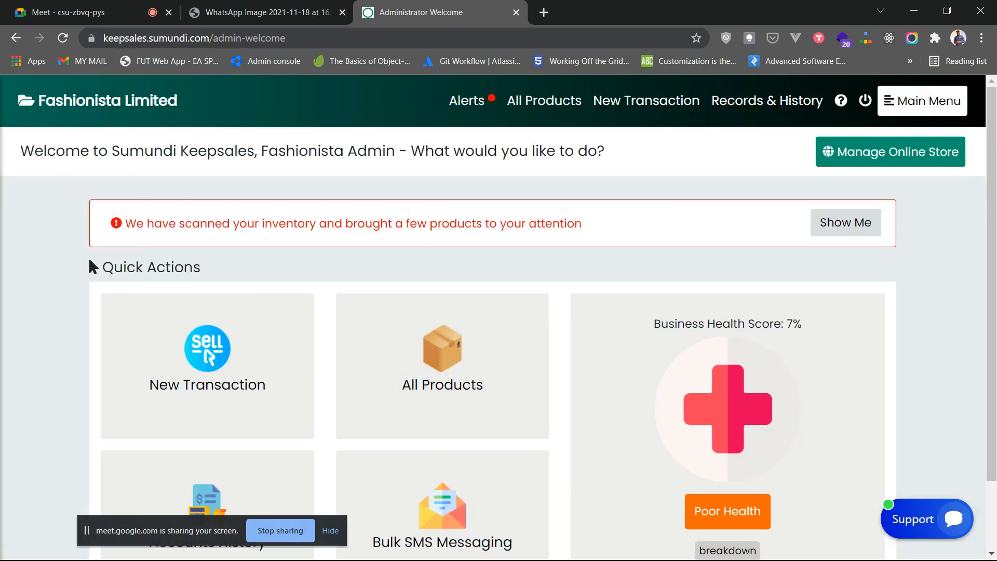
scroll(492, 343, down, 2)
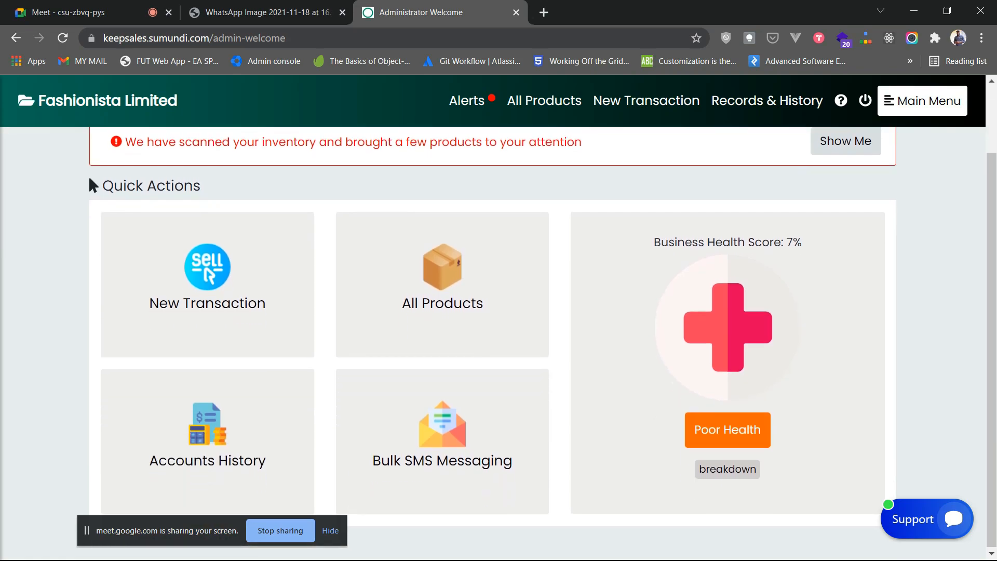
scroll(493, 343, up, 2)
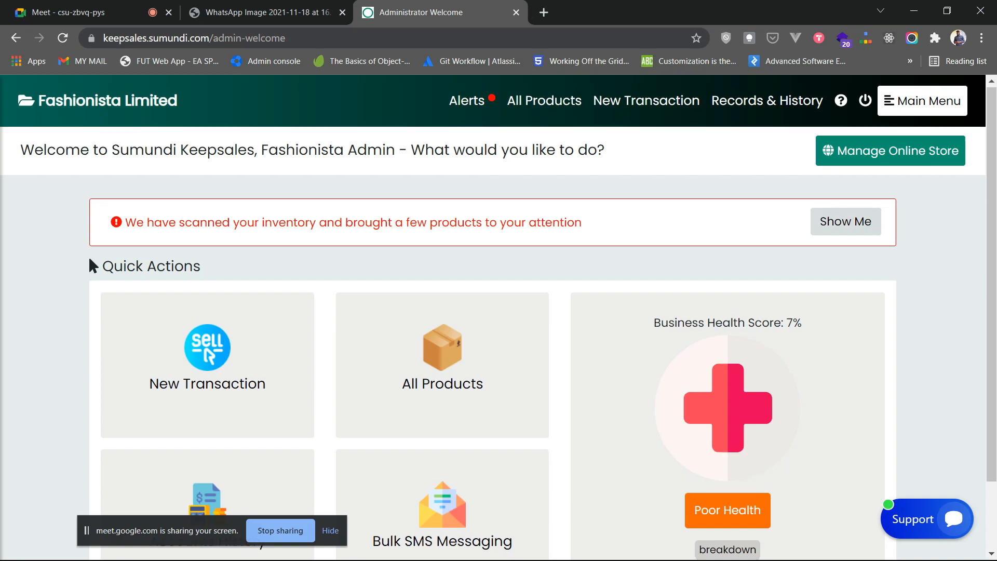
scroll(89, 262, down, 2)
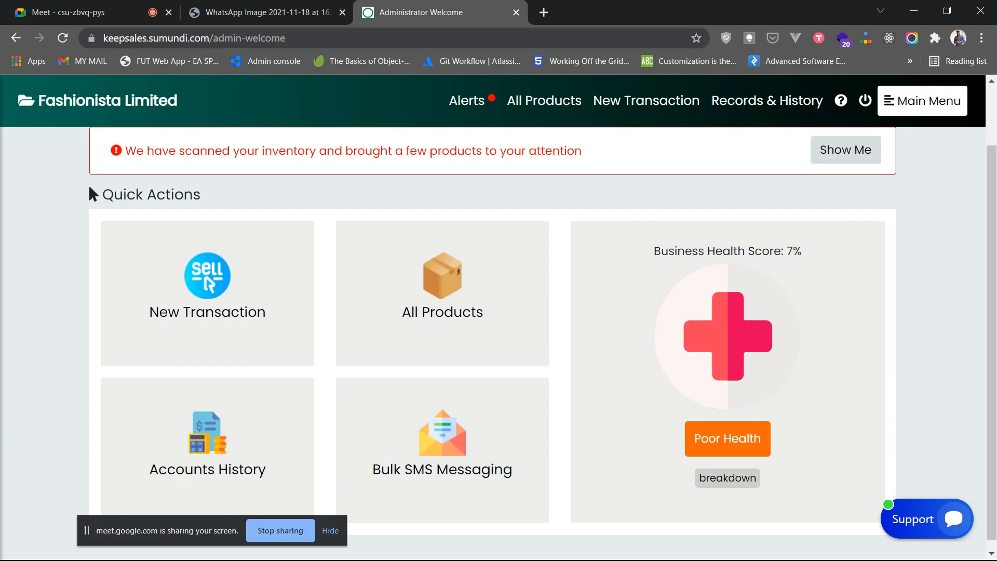
scroll(499, 322, up, 2)
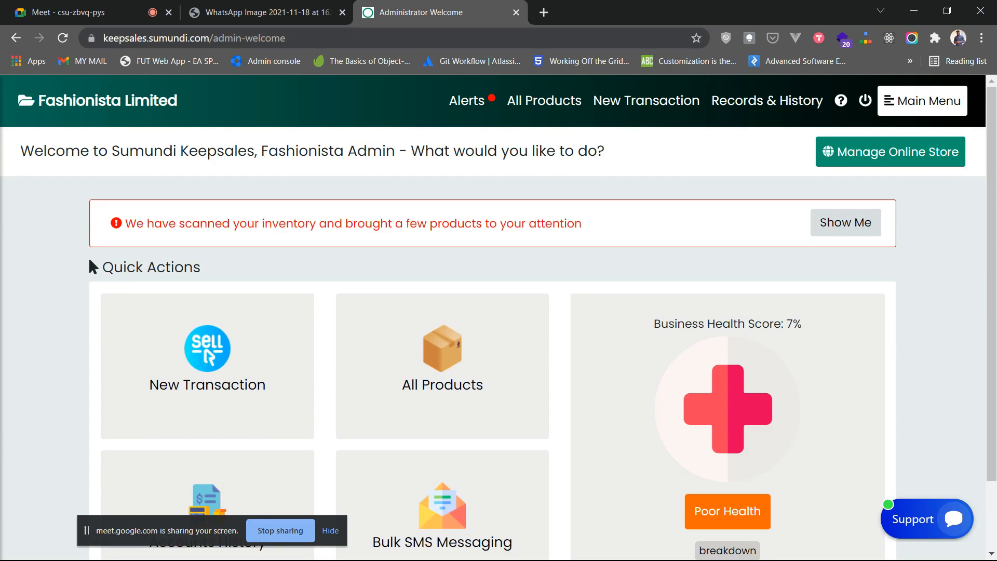
scroll(442, 337, down, 2)
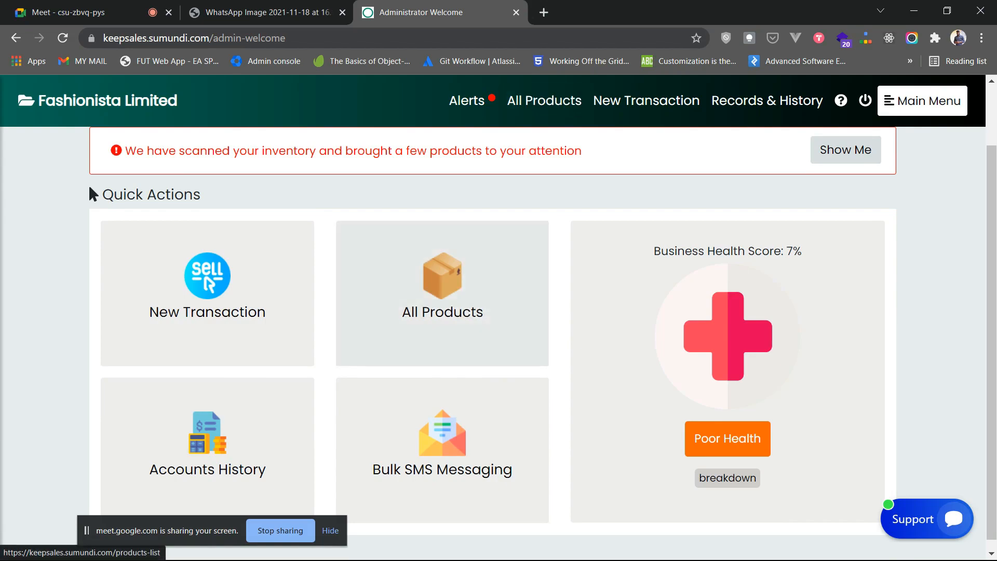
click(923, 100)
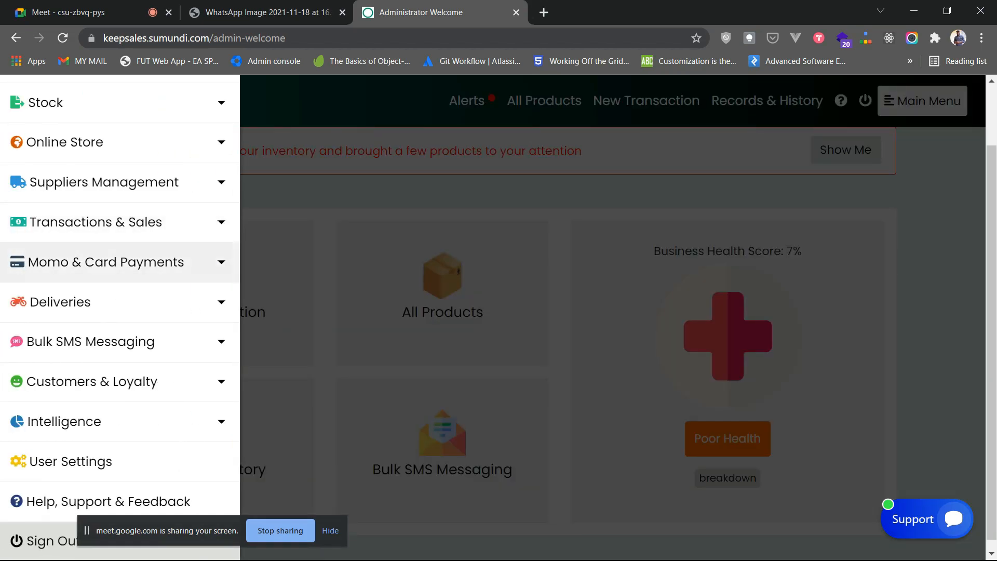
click(62, 103)
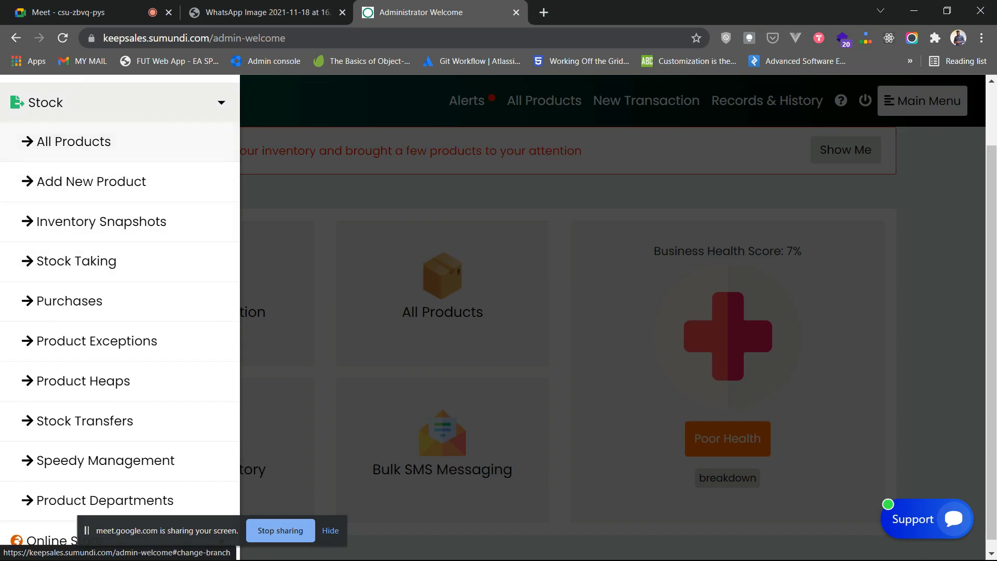
click(125, 103)
click(333, 156)
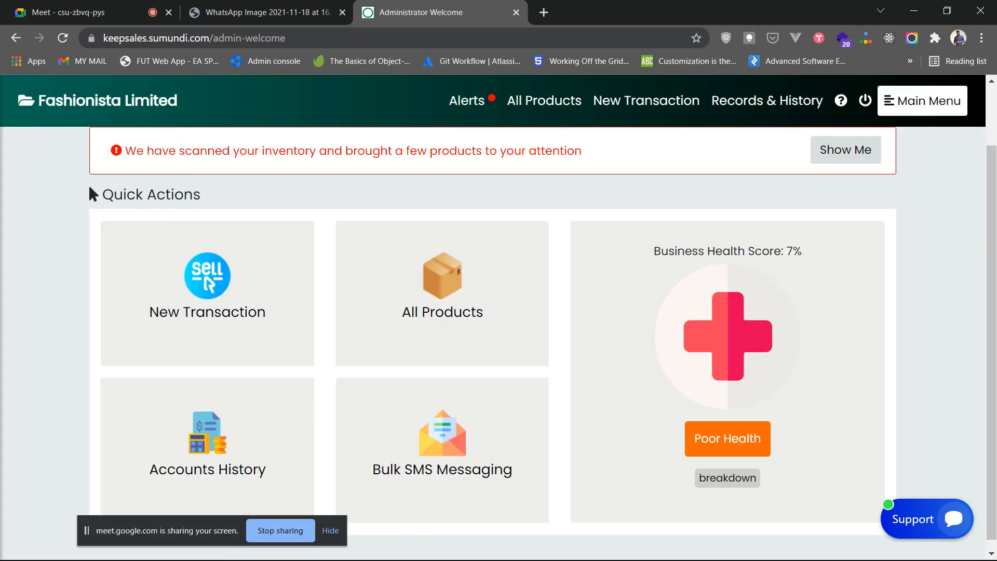
- Check the empty All Products list, then go to Stock > Add New Product
click(442, 293)
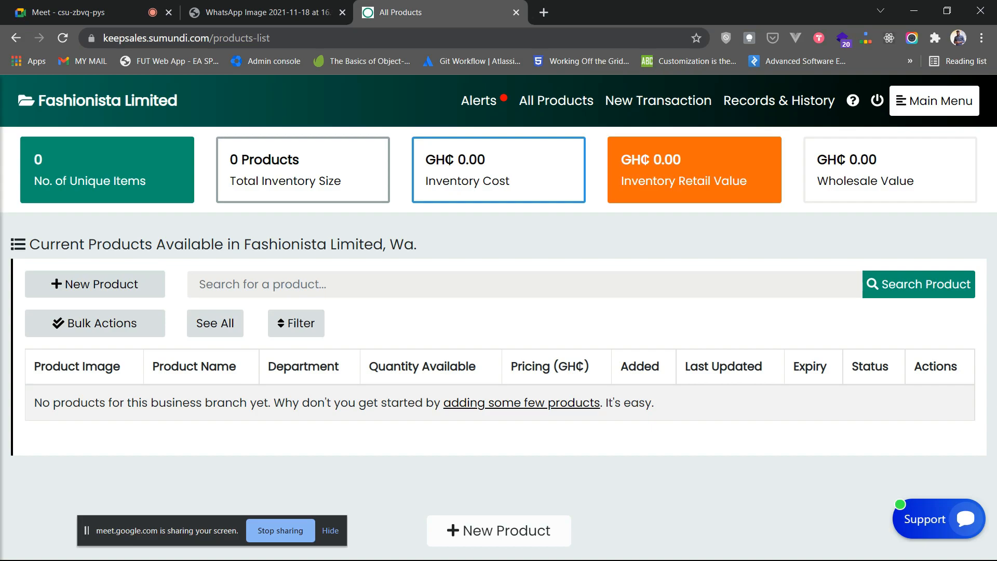
click(934, 101)
click(120, 321)
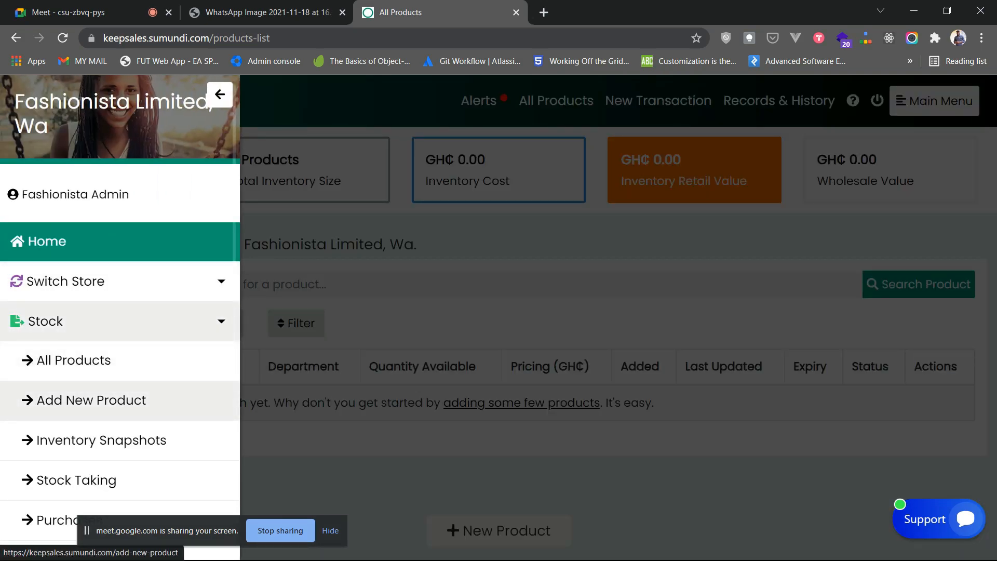
click(220, 95)
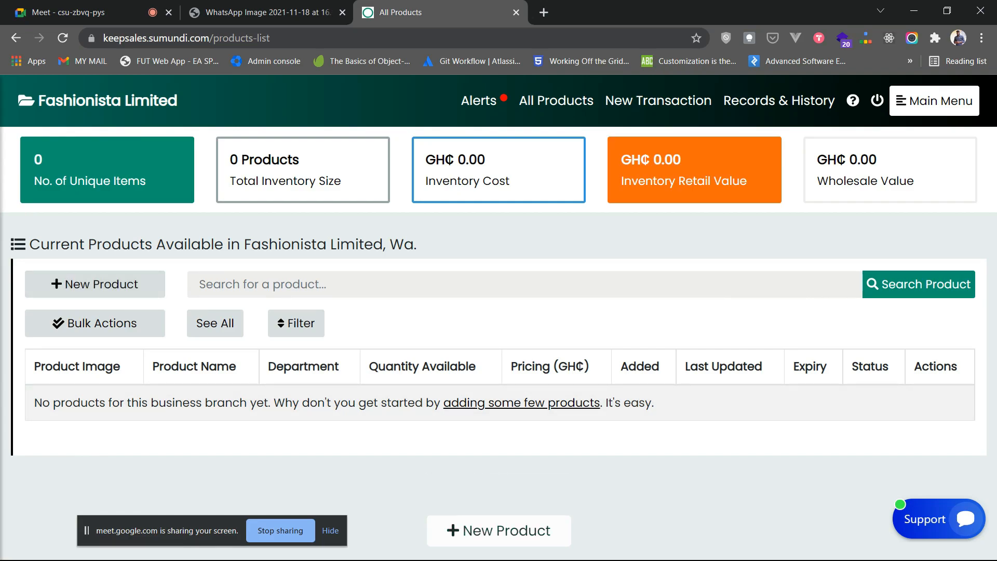
click(935, 101)
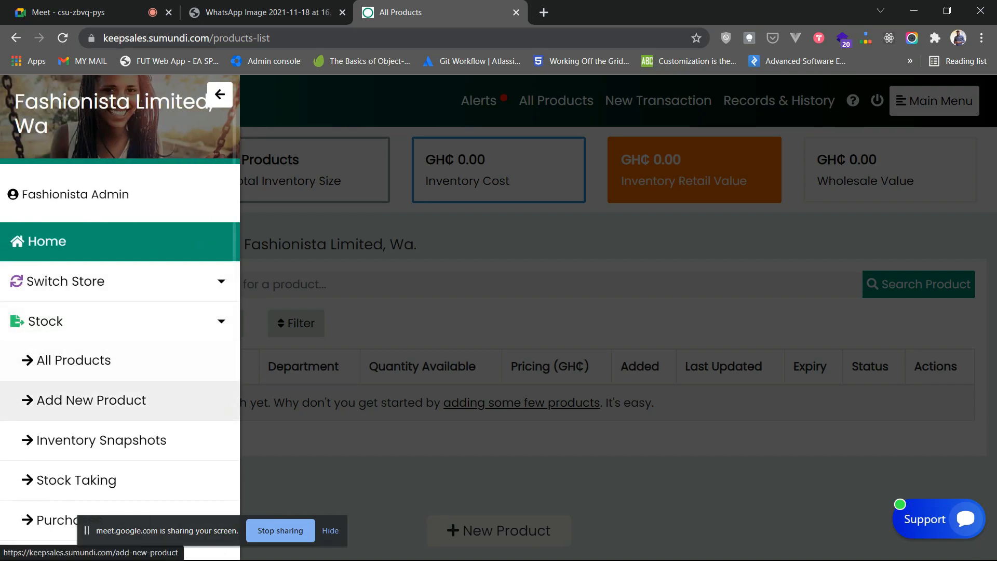
click(91, 400)
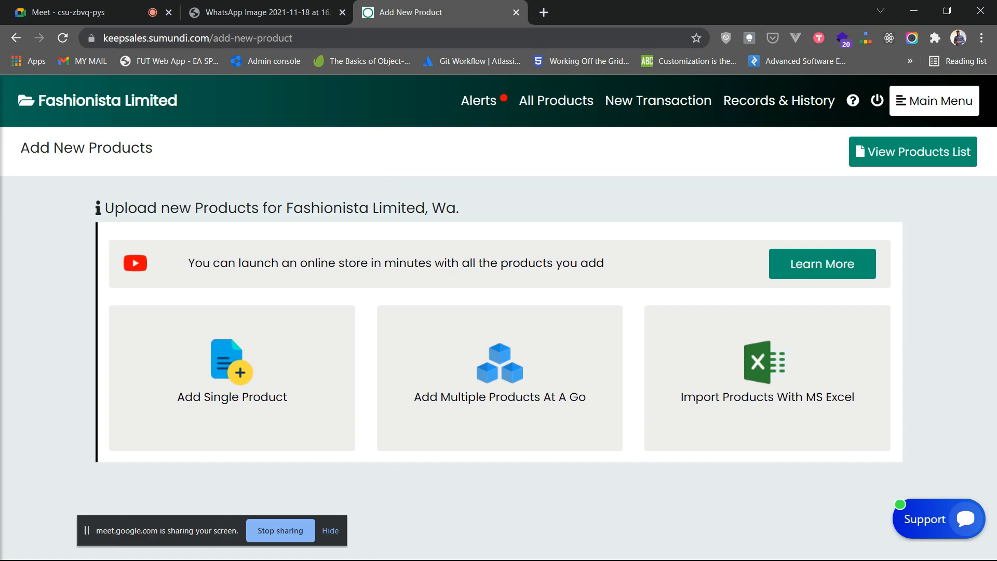
- Start a single product and set its department to General
click(268, 397)
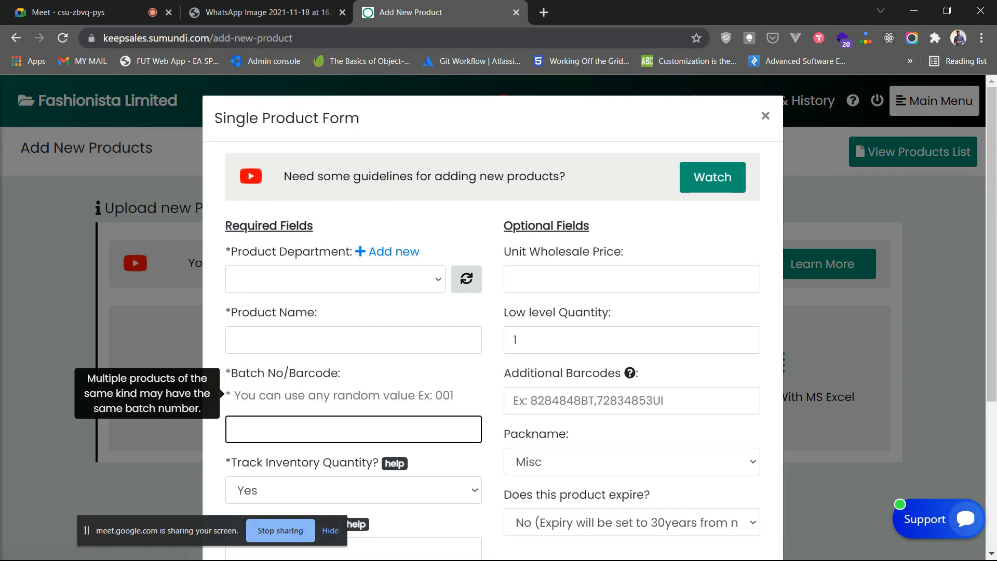
scroll(364, 276, down, 1)
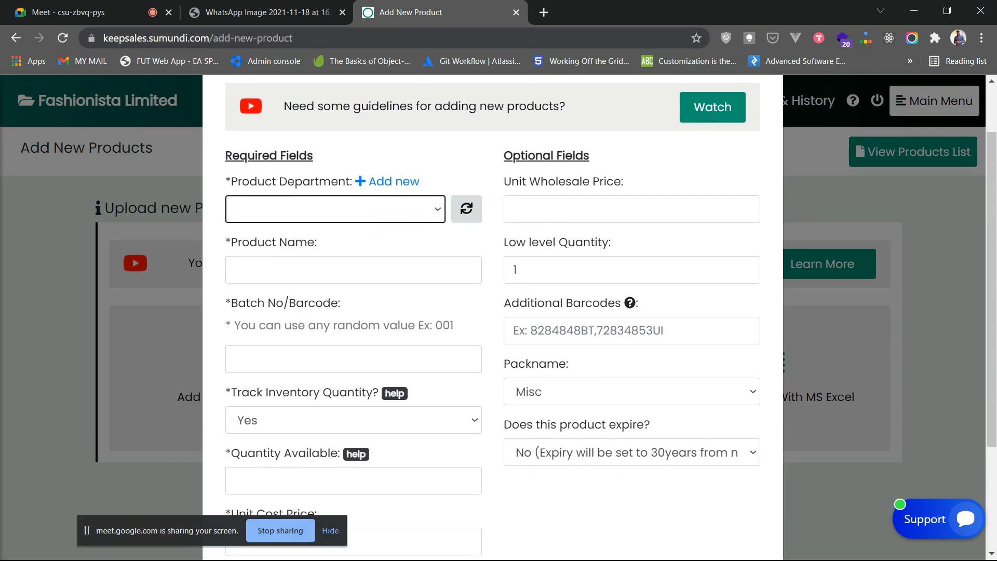
click(335, 207)
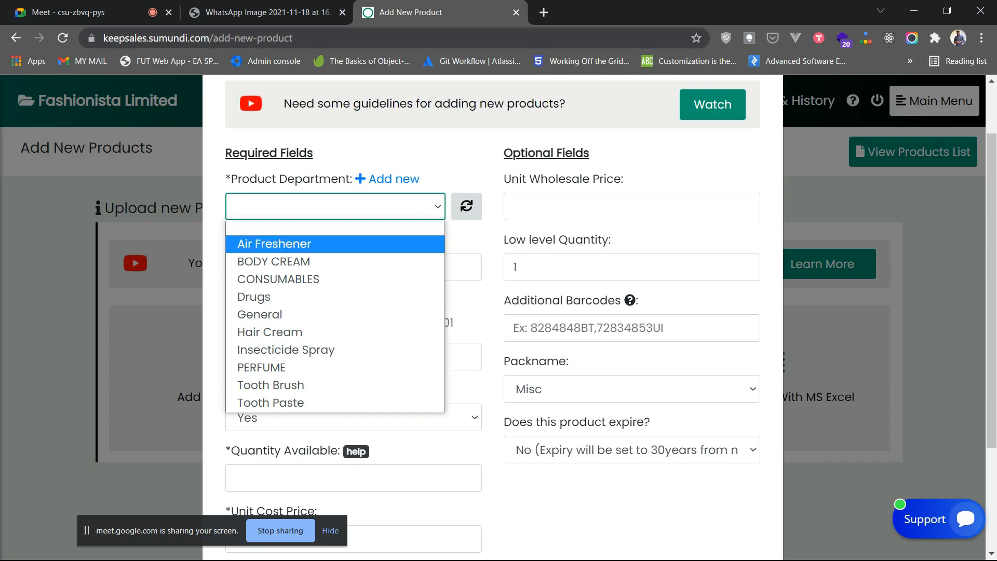
click(335, 314)
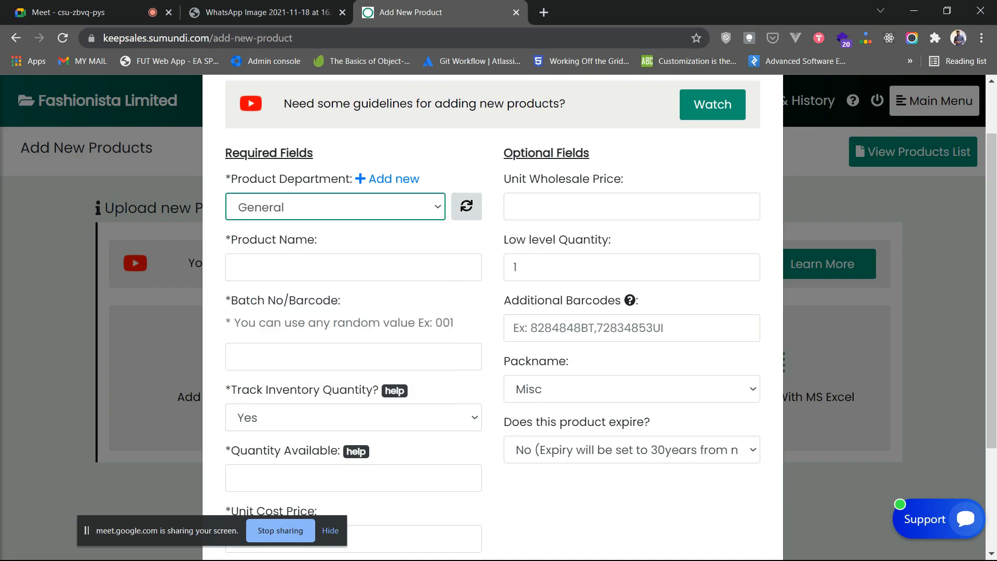
- Enter the product name 'Monaco Purple Band Gold Watch'
click(354, 268)
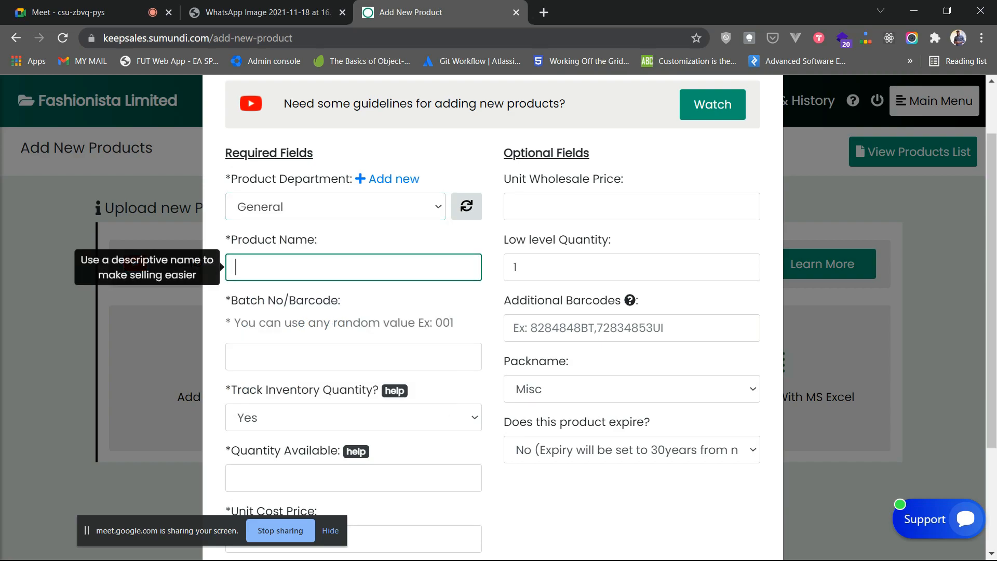
text(Mo)
text(naco Purple )
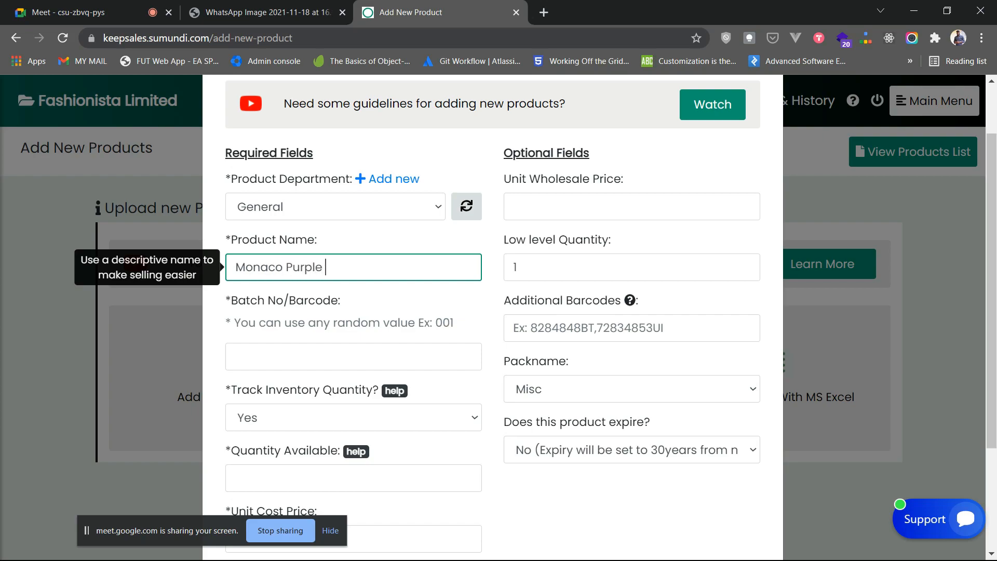
text(Band)
text(ld)
key(BackSpace)
key(BackSpace)
key(BackSpace)
text(old Watch)
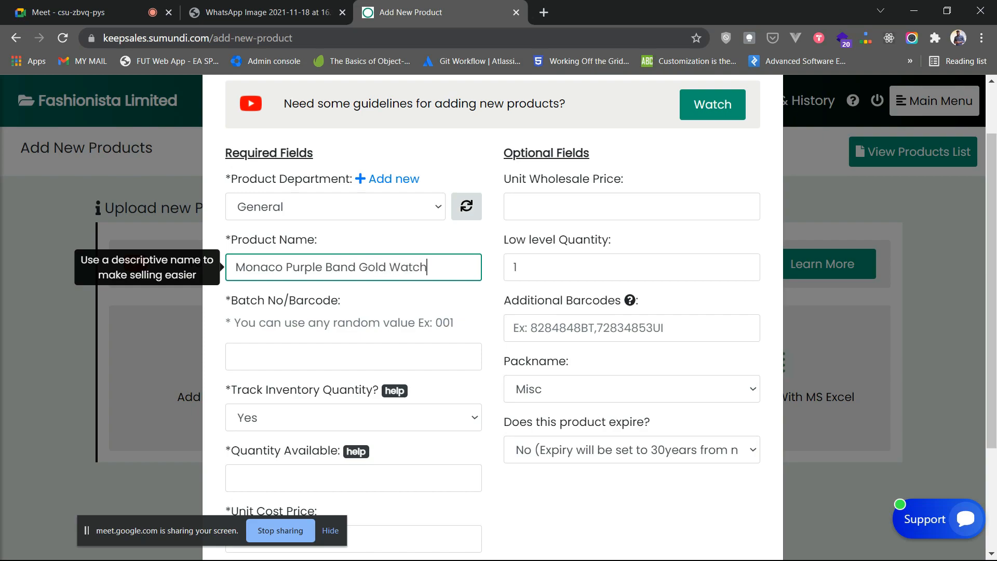
key(Tab)
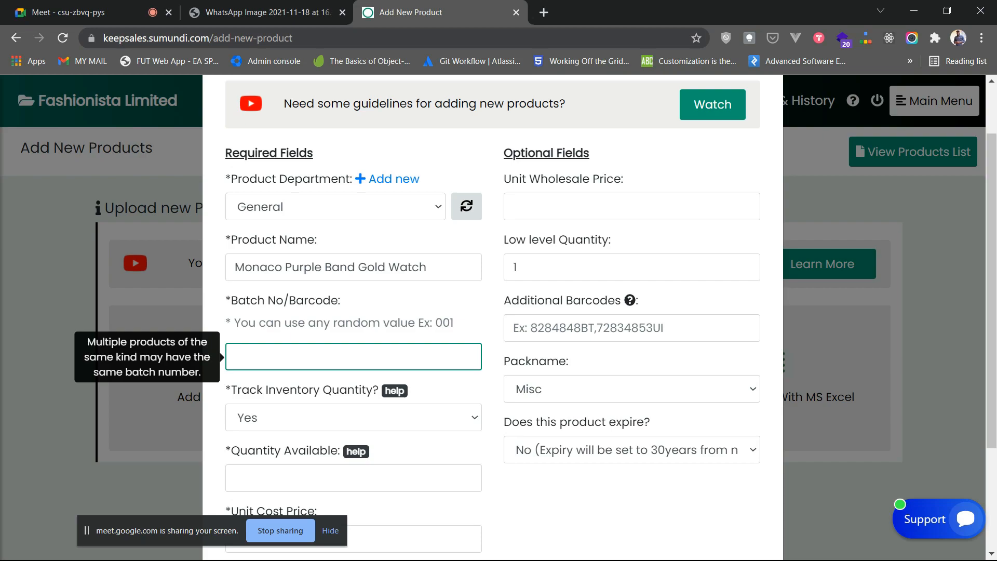
- Enter batch number FASHION998 and keep Track Inventory set to Yes
key(Caps_Lock)
text(F)
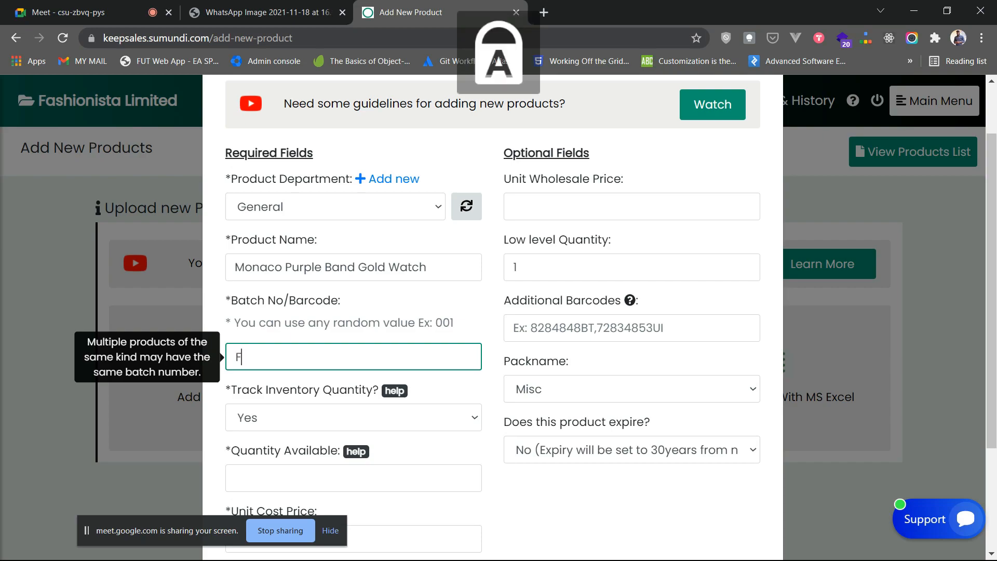
text(ASHION)
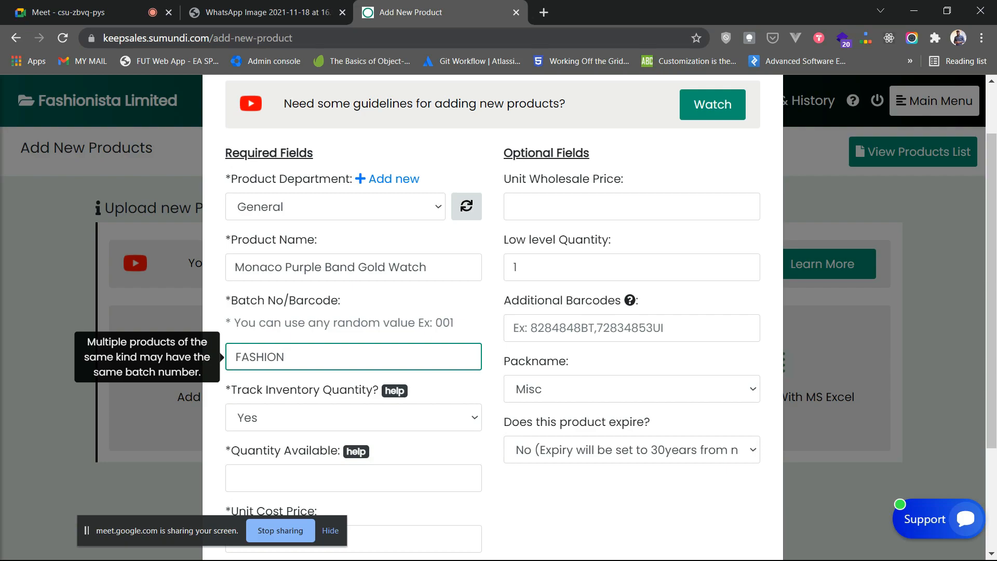
text(998)
scroll(353, 273, down, 3)
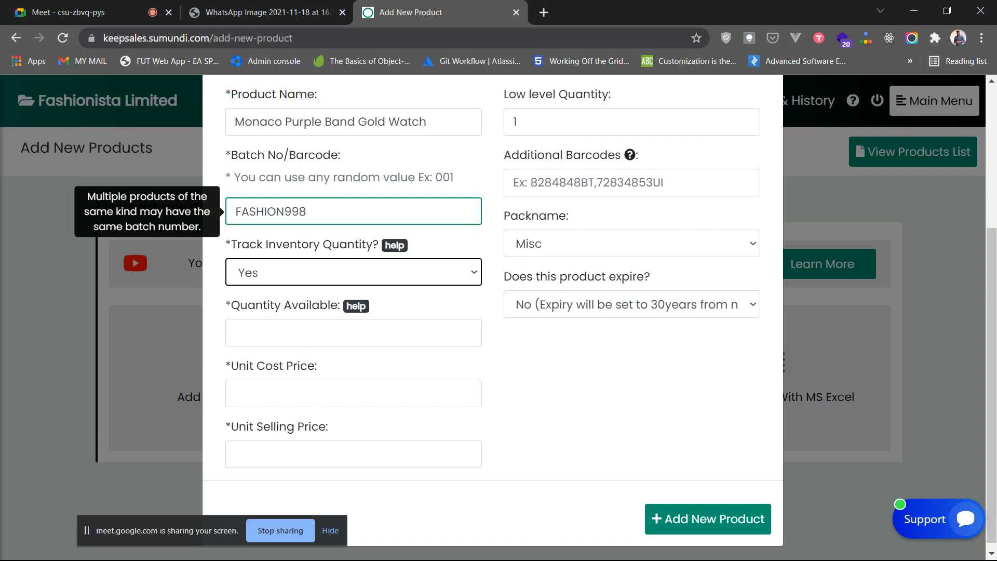
click(353, 272)
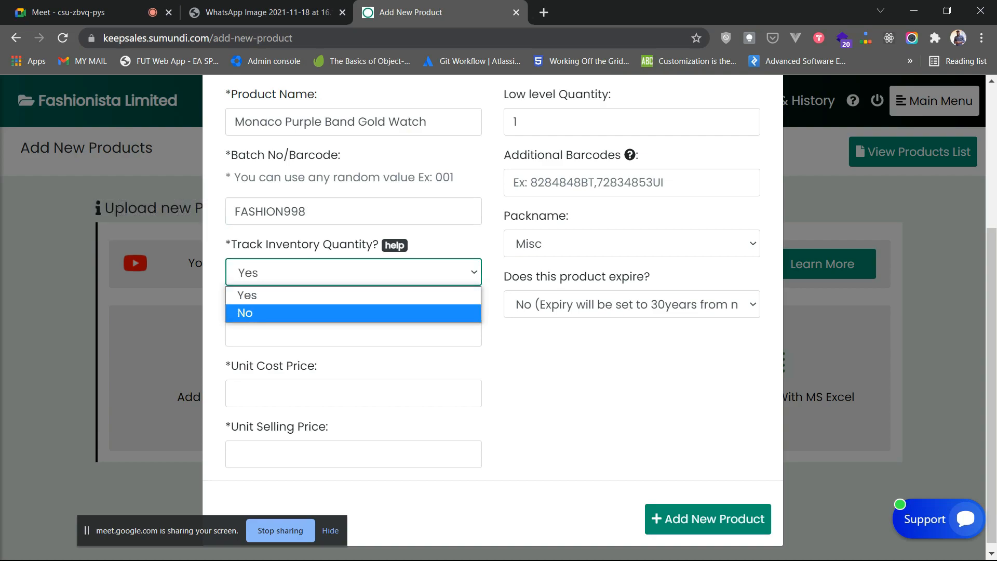
key(Up)
key(Return)
- Enter quantity available 10, unit cost price 100 and unit selling price 150
key(Tab)
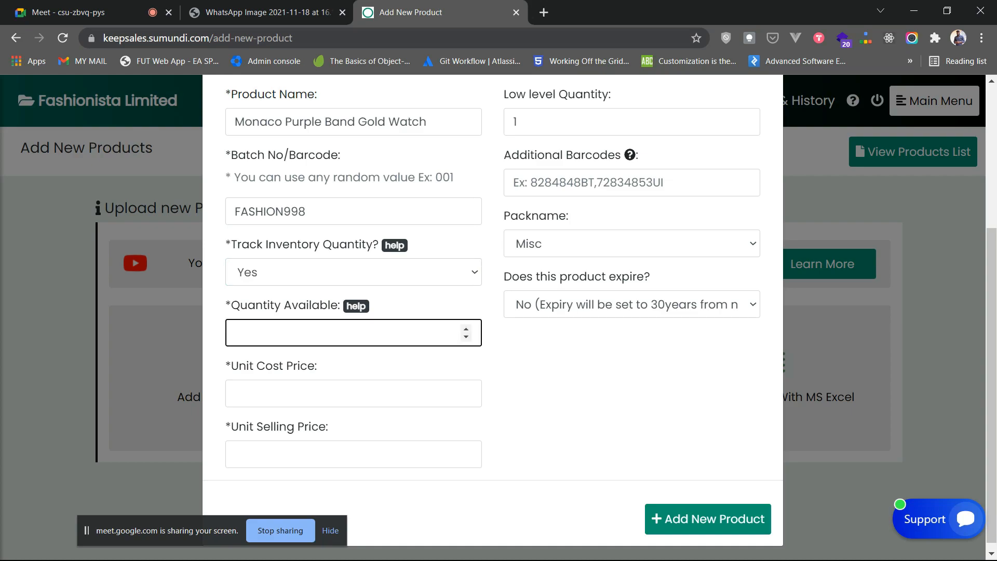
text(10)
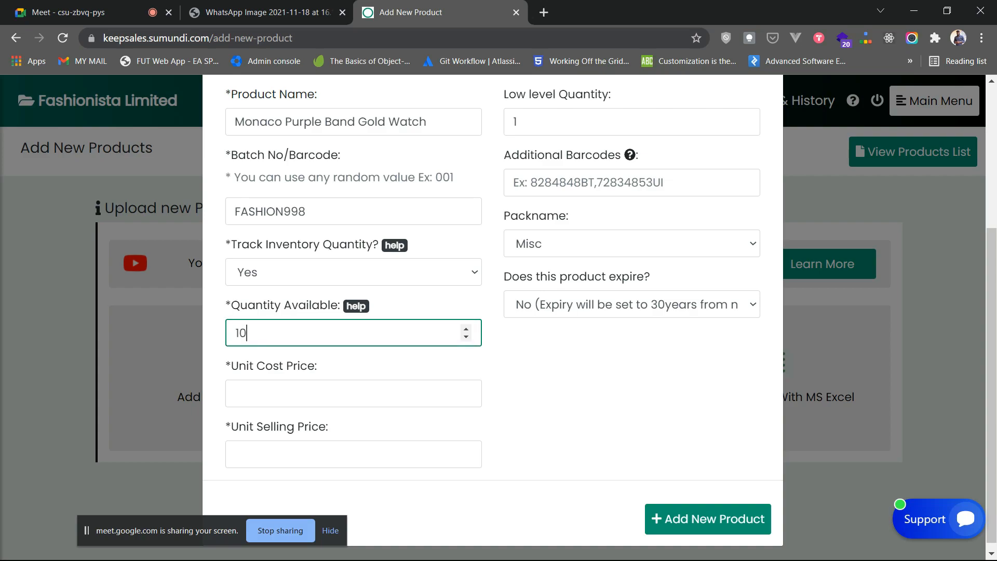
key(Tab)
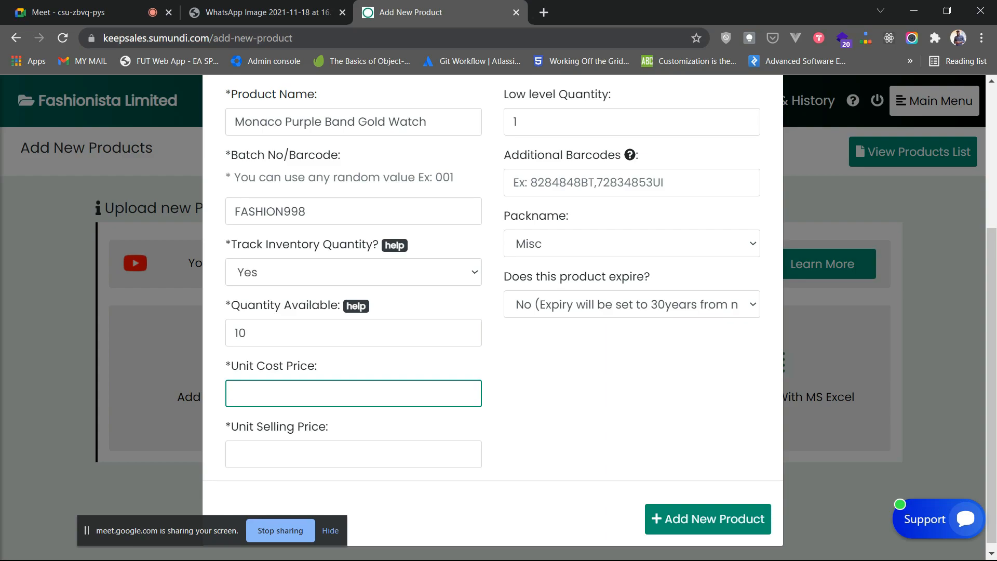
text(100)
key(Tab)
text(150)
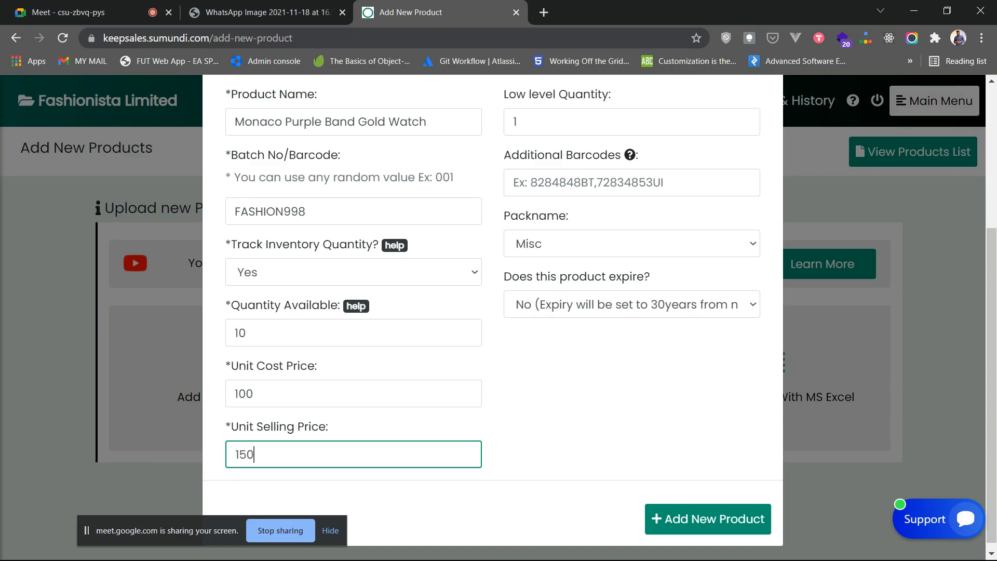
scroll(492, 311, up, 2)
scroll(493, 311, down, 2)
scroll(492, 311, up, 2)
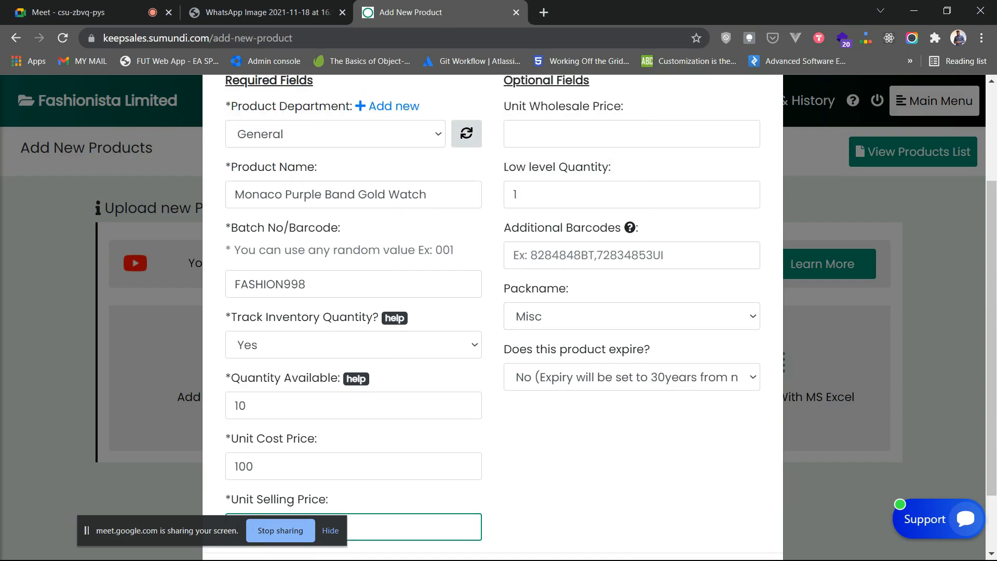
mouse_move(632, 134)
scroll(632, 134, down, 1)
scroll(632, 134, up, 1)
text(150)
scroll(492, 317, up, 3)
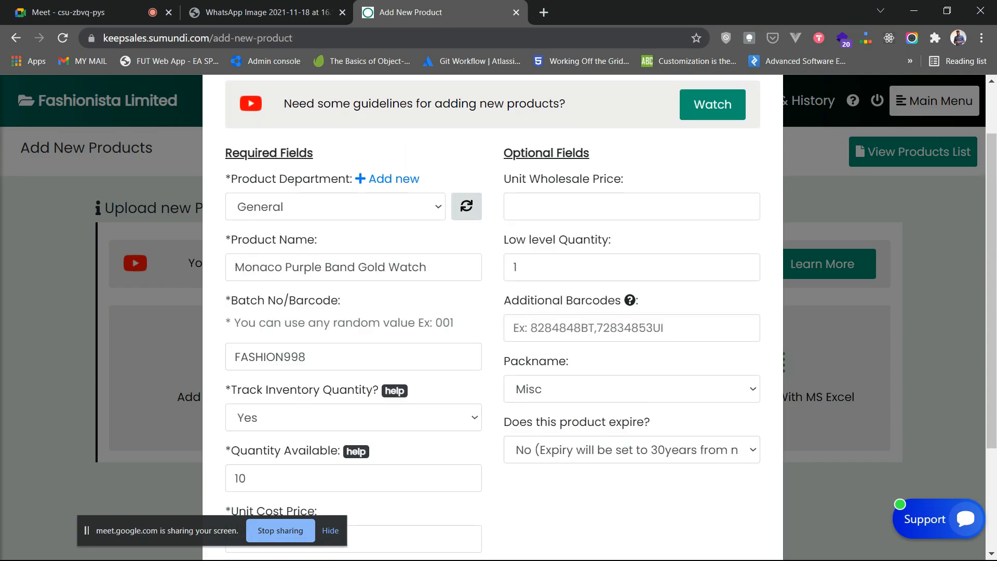
scroll(493, 317, down, 3)
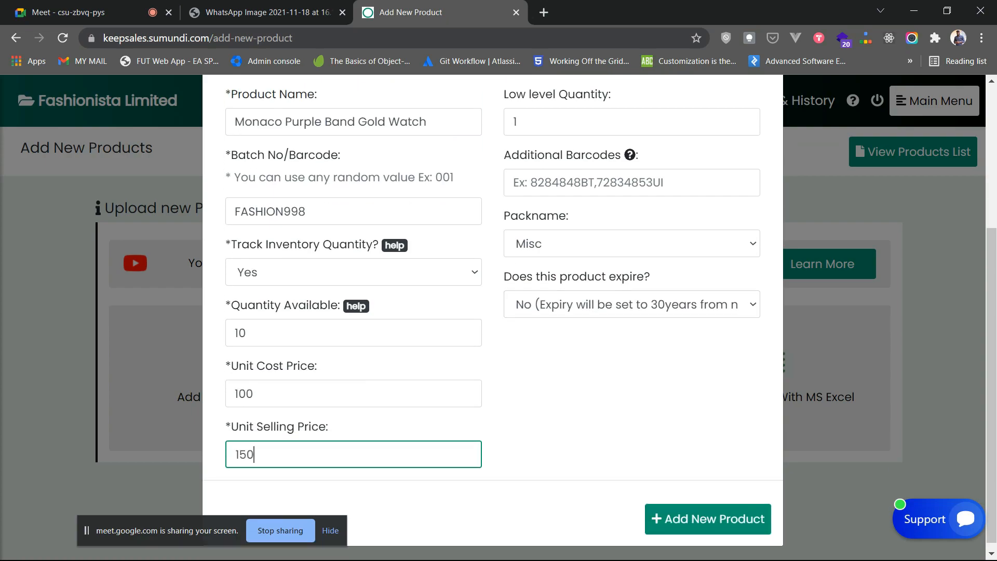
- Choose Pieces as the pack name, save the watch as a new product and close the confirmation
click(631, 244)
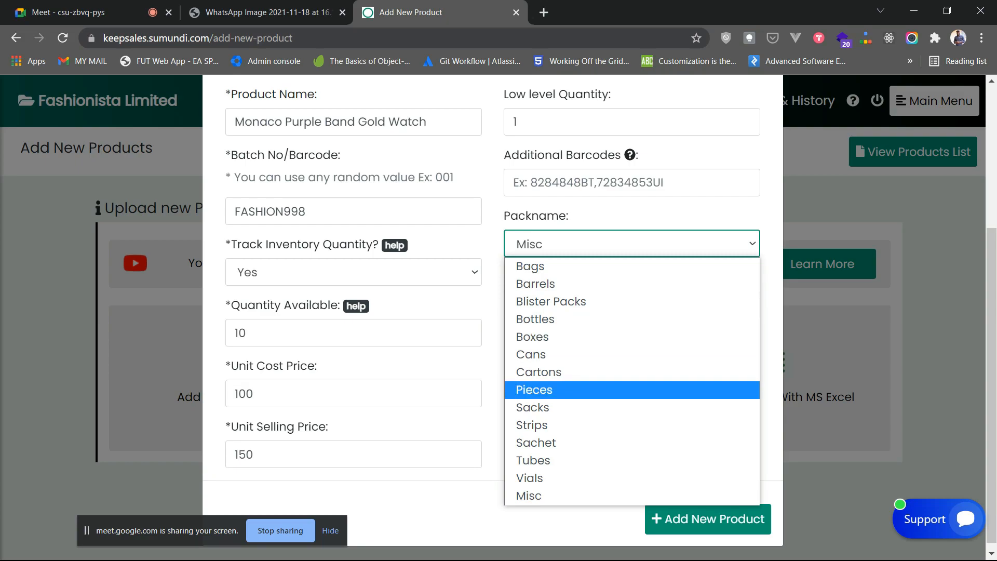
click(632, 390)
scroll(492, 318, up, 1)
scroll(492, 318, down, 2)
click(708, 519)
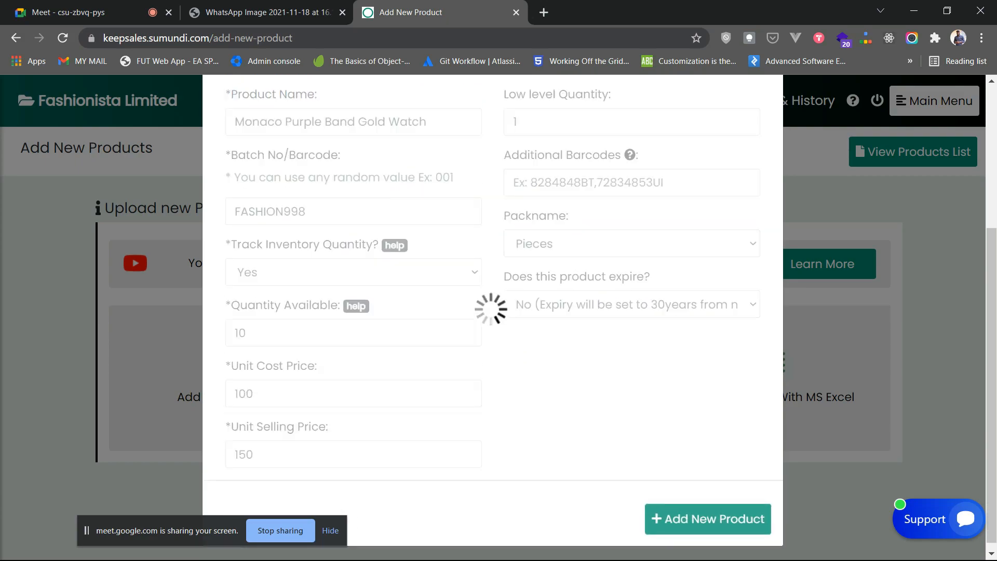
click(615, 406)
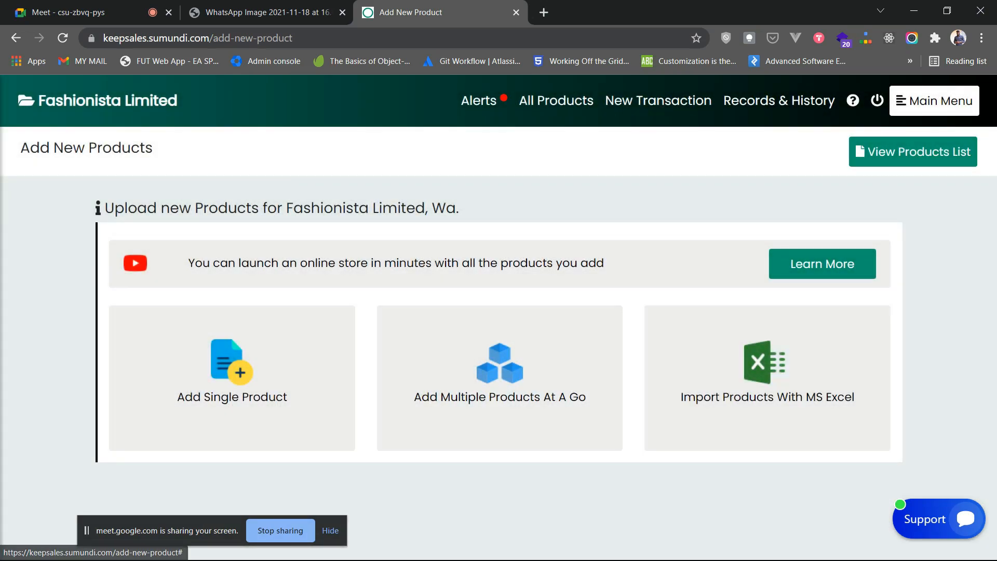
- Open the All Products list in a new browser tab
right_click(554, 111)
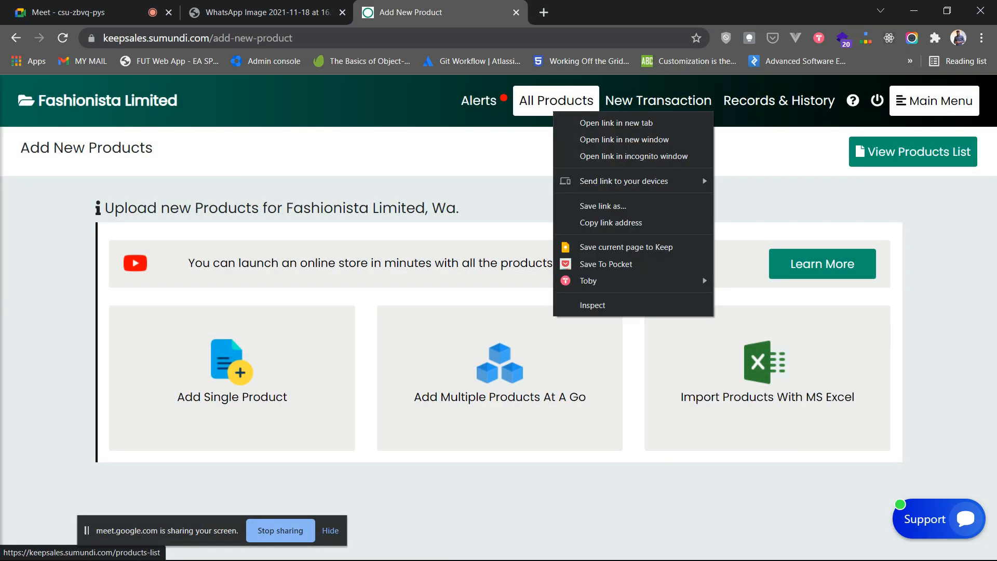
click(616, 122)
key(ctrl+Tab)
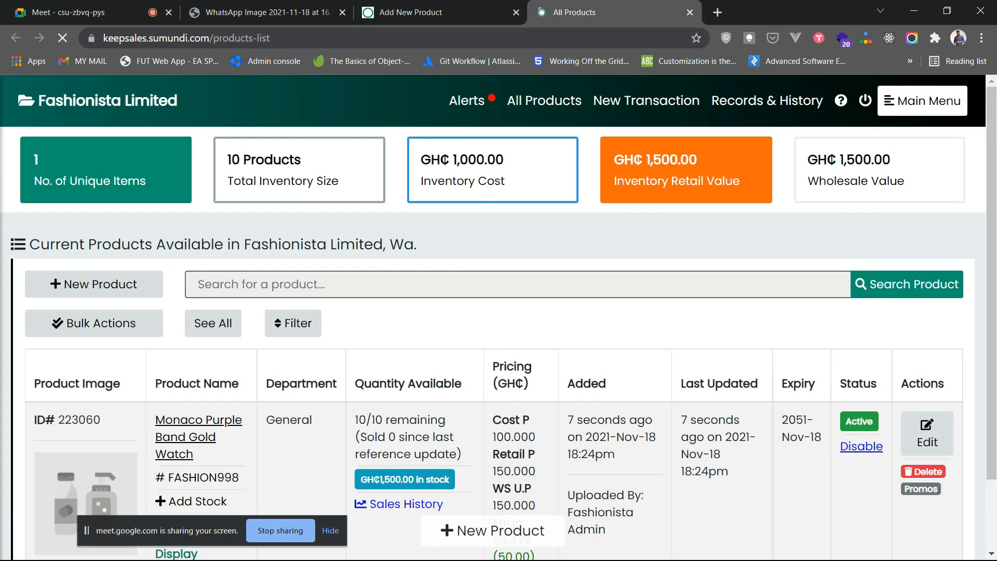
scroll(928, 358, down, 2)
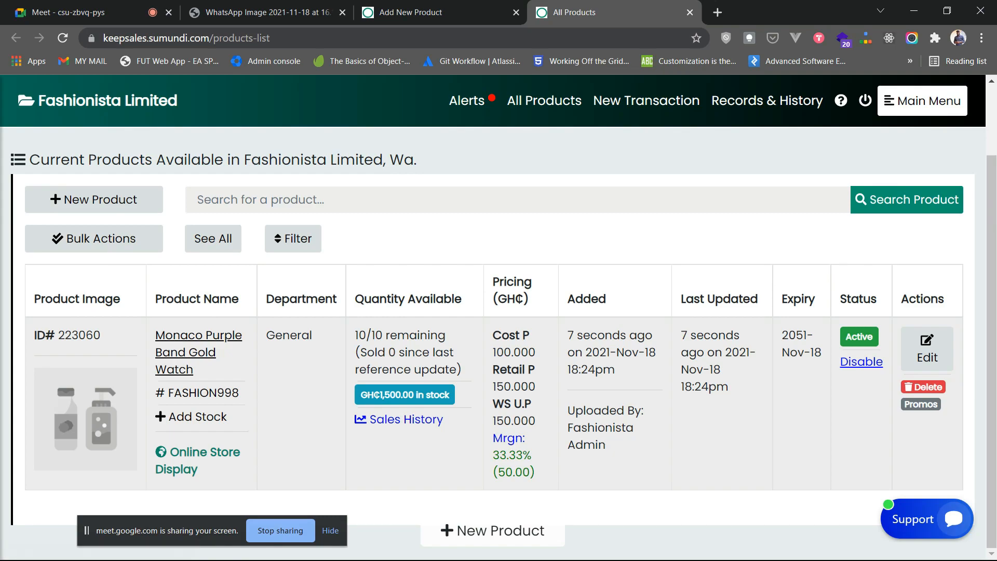
- Check the Monaco watch's 10/10 stock, 100 cost and 150 retail, then return to Add New Product
drag(355, 336, 397, 335)
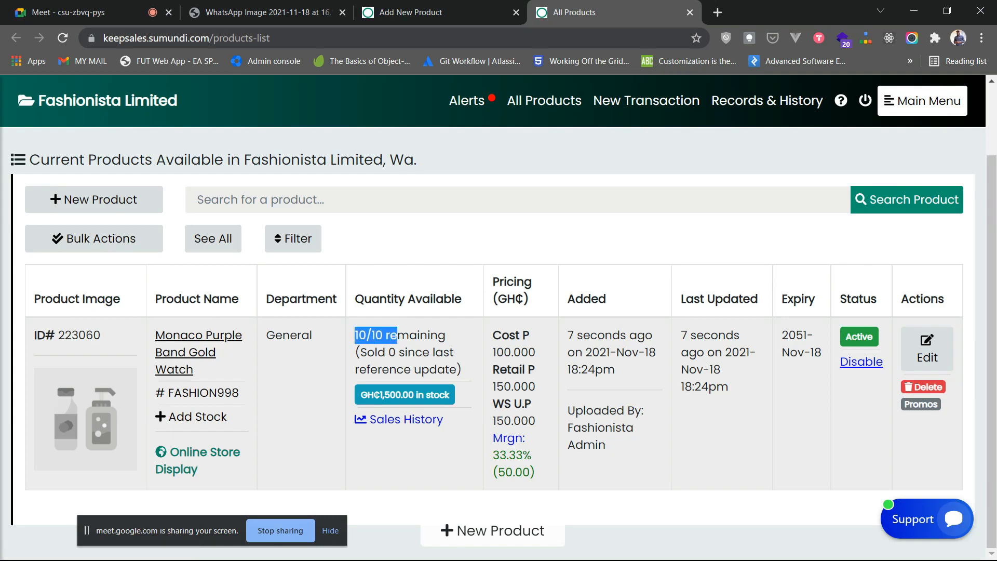
drag(497, 353, 536, 352)
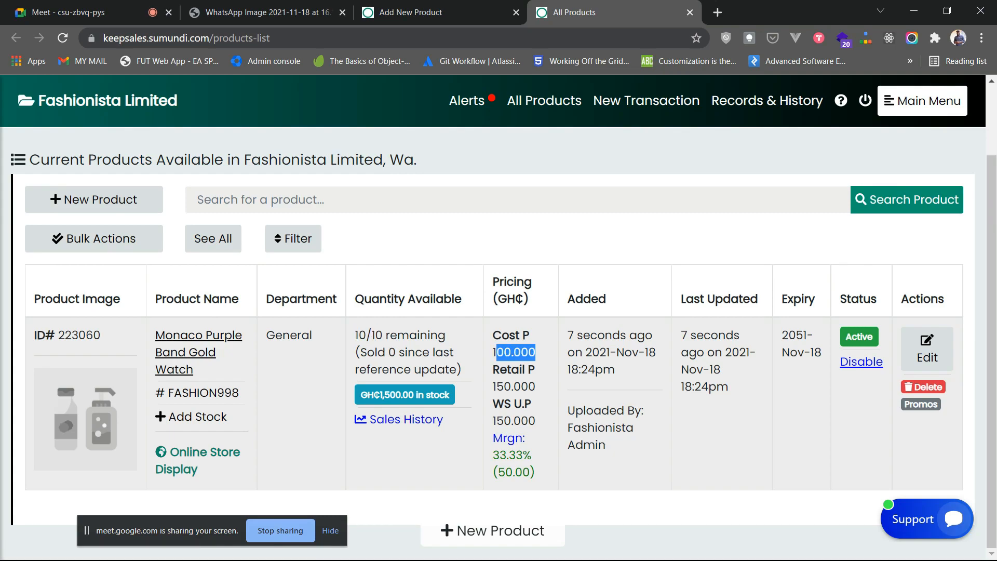
drag(493, 387, 536, 387)
click(536, 388)
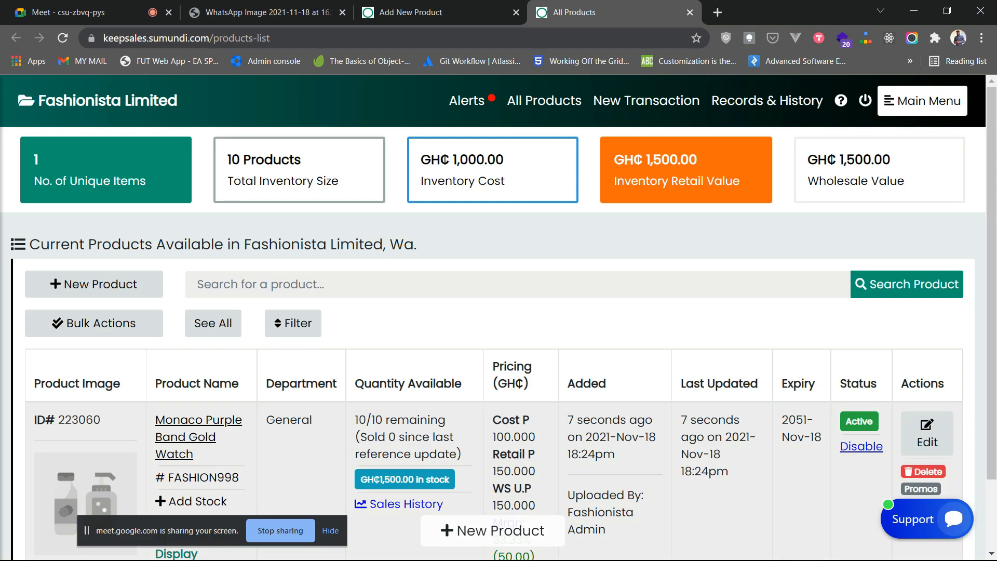
drag(355, 420, 383, 420)
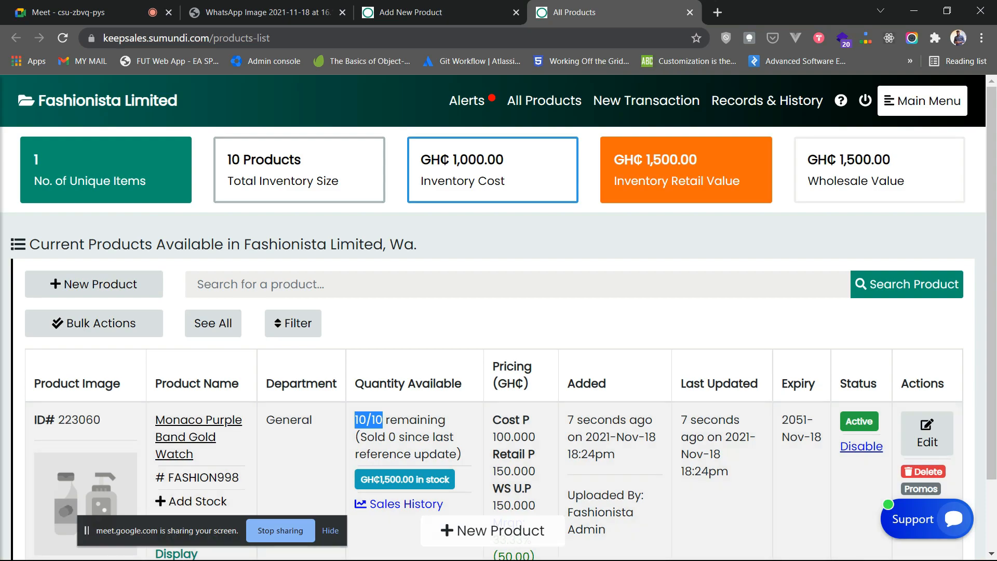
click(411, 13)
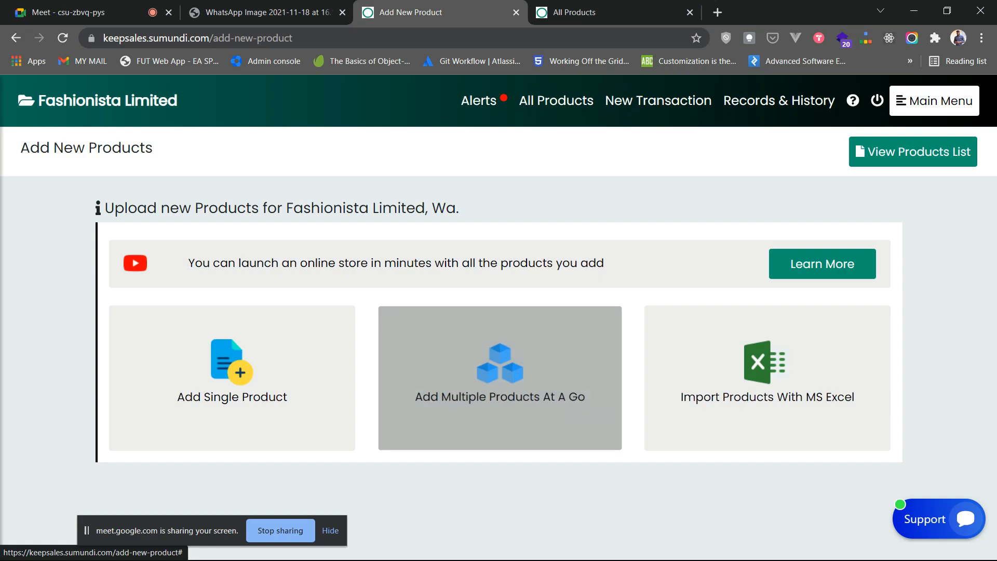
- Open the multiple-products form and start a General row named 'Mardbury Short Sleeves'
click(499, 378)
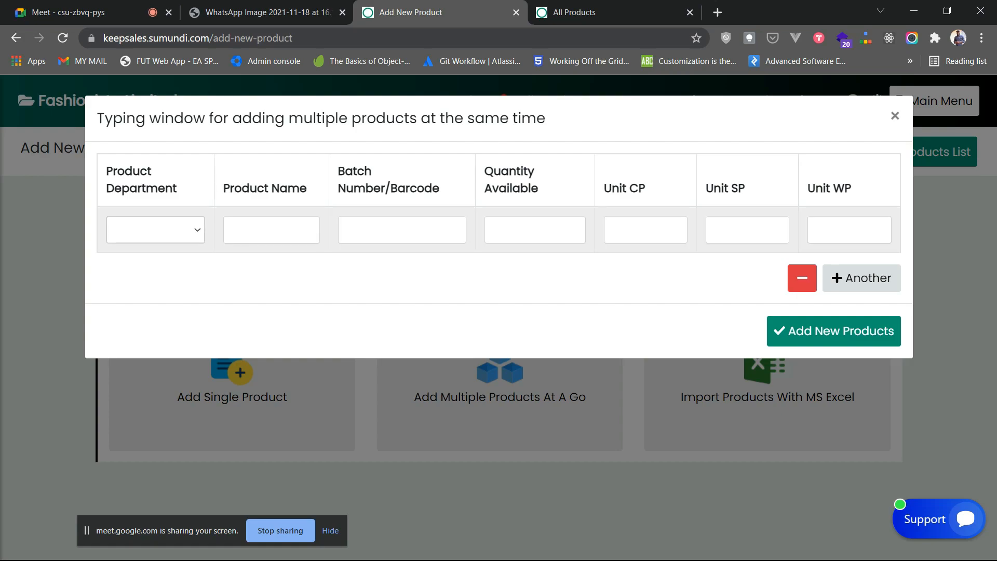
click(155, 229)
click(141, 338)
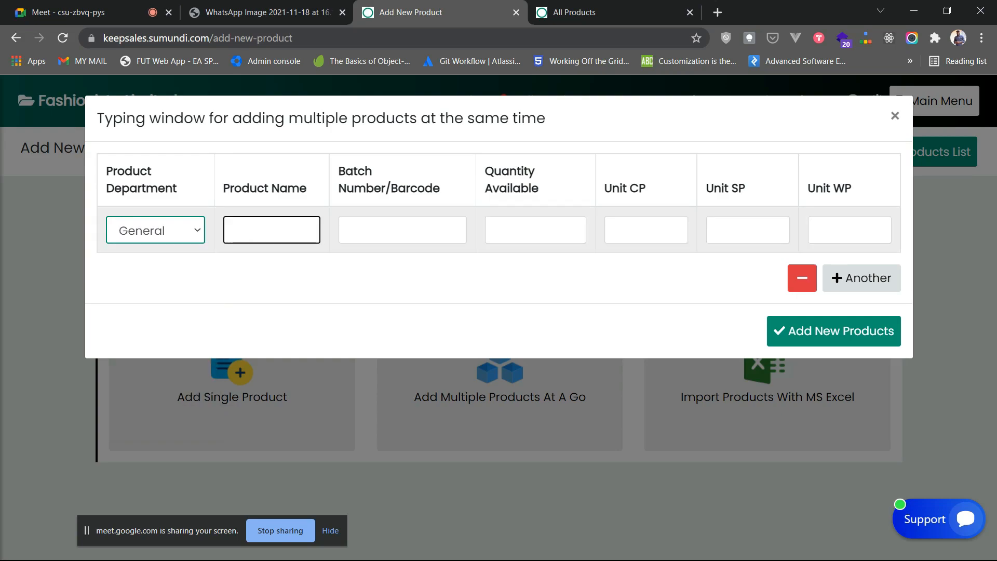
click(271, 229)
text(mARDBURY)
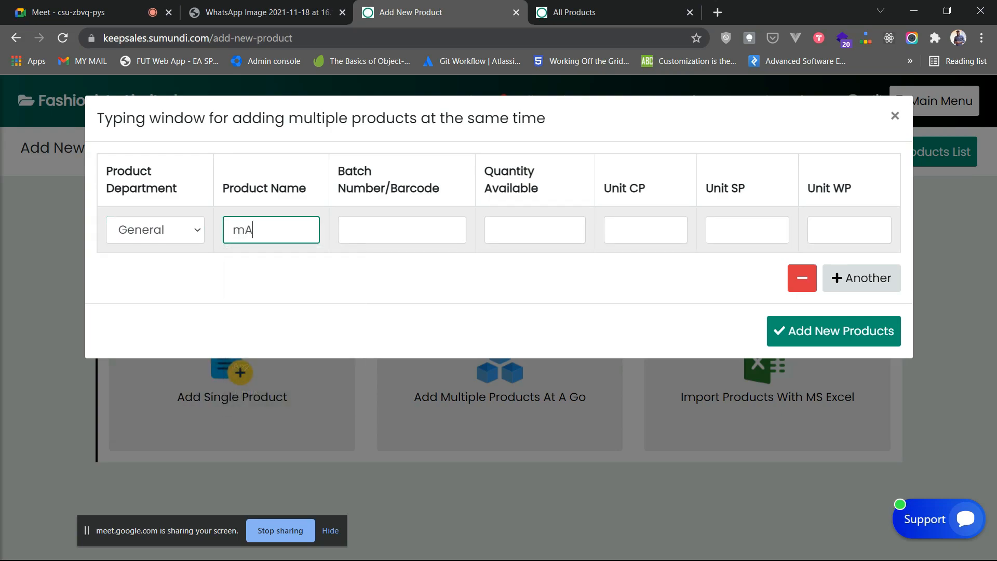
key(BackSpace)
key(BackSpace)
key(BackSpace)
key(BackSpace)
key(BackSpace)
key(BackSpace)
key(BackSpace)
key(BackSpace)
key(Caps_Lock)
text(M)
text(dbury S)
text(hor)
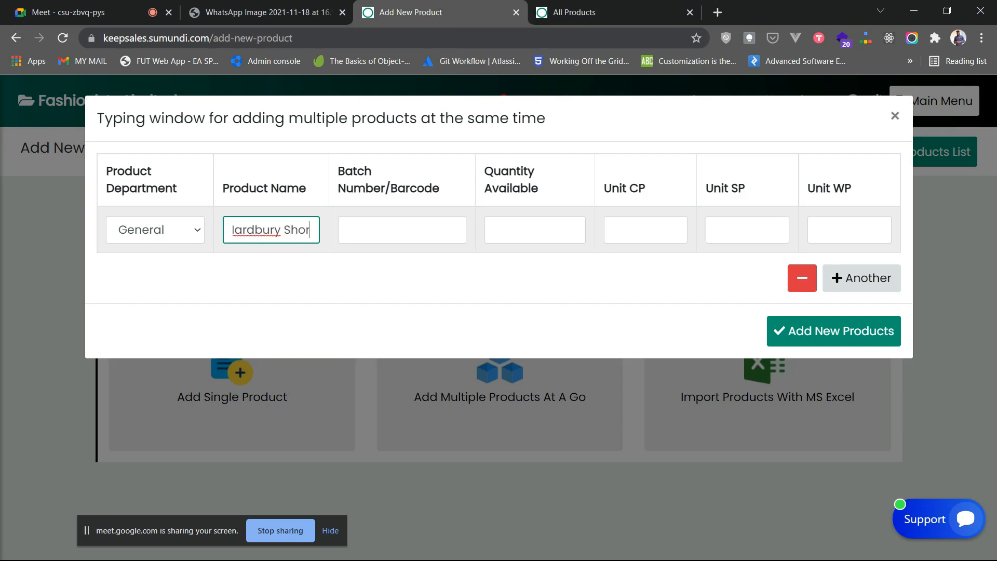
text(t Sleeves)
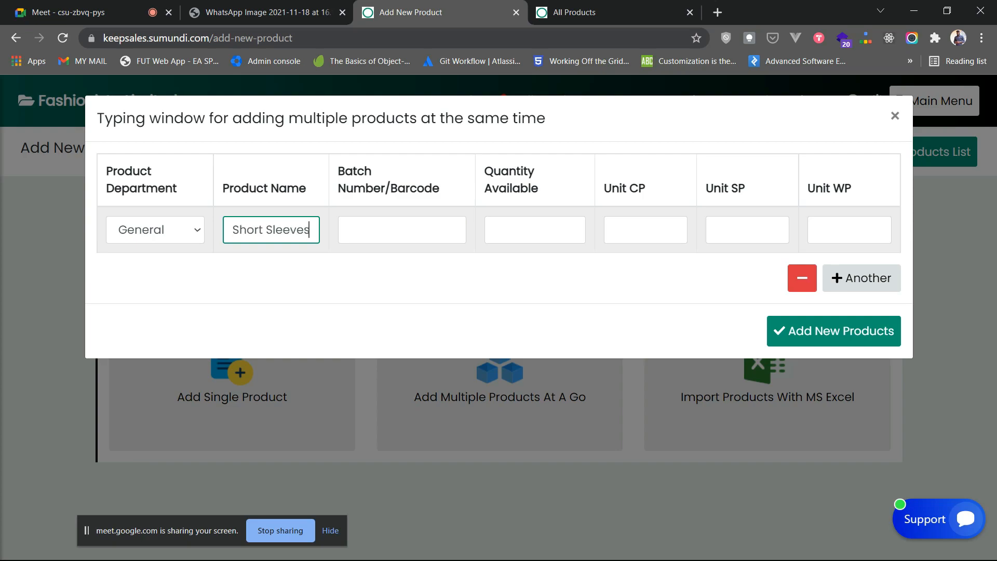
- Enter batch FASHION83934, quantity 20, unit cost 170 and selling price 230 for that row
key(Tab)
key(Caps_Lock)
text(FASHOI)
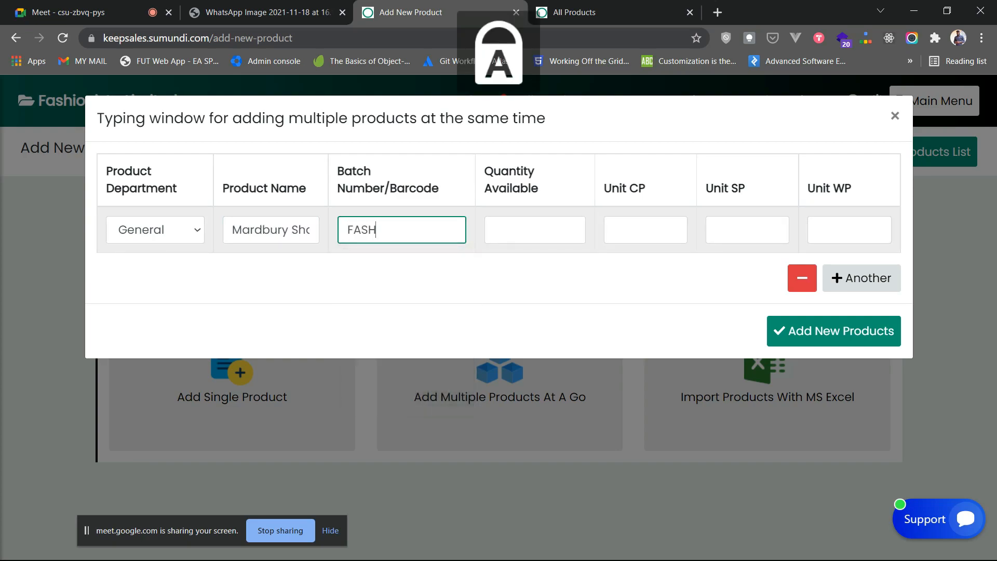
key(BackSpace)
text(ION)
key(Caps_Lock)
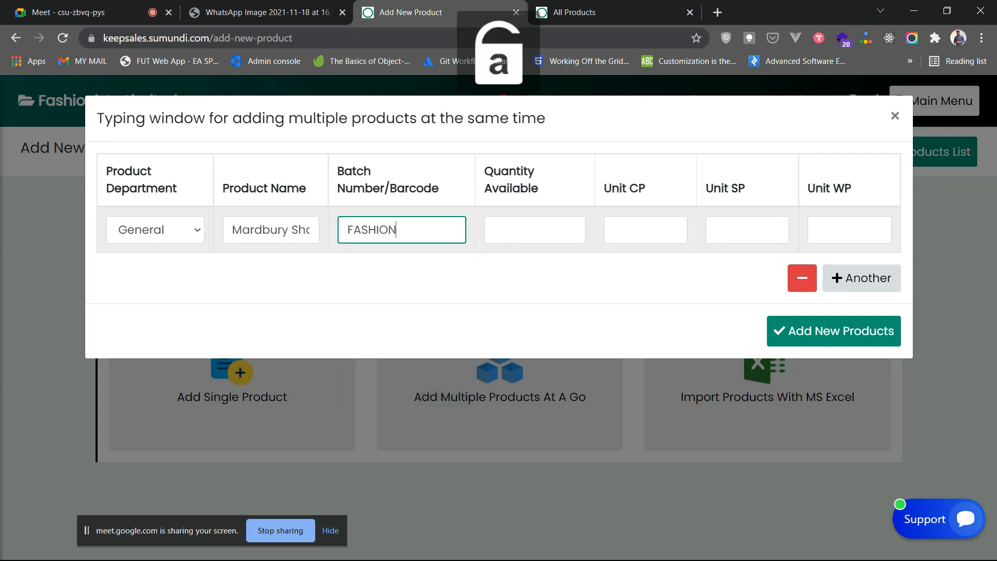
text(83934)
key(Tab)
text(20)
key(Tab)
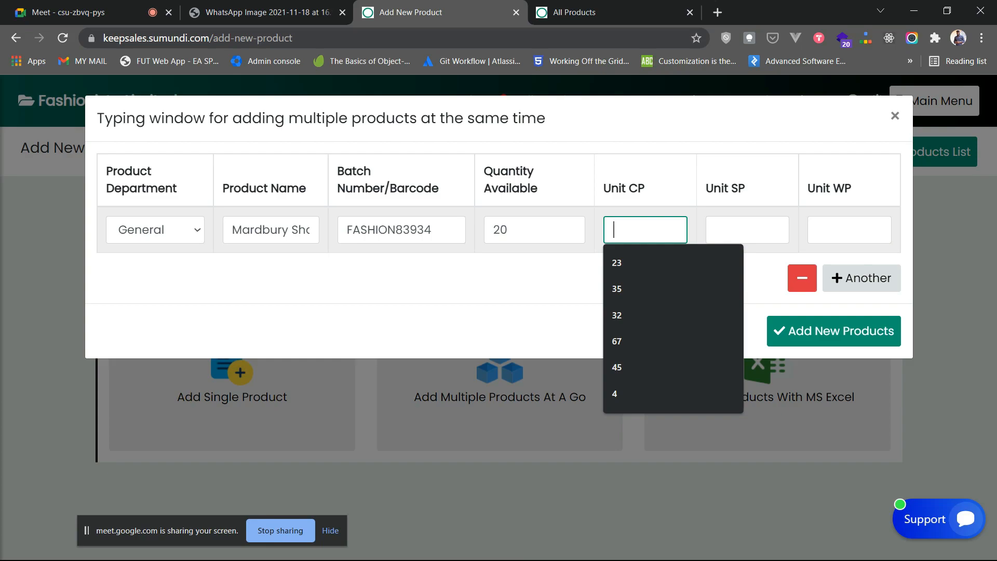
text(170)
key(Tab)
text(230)
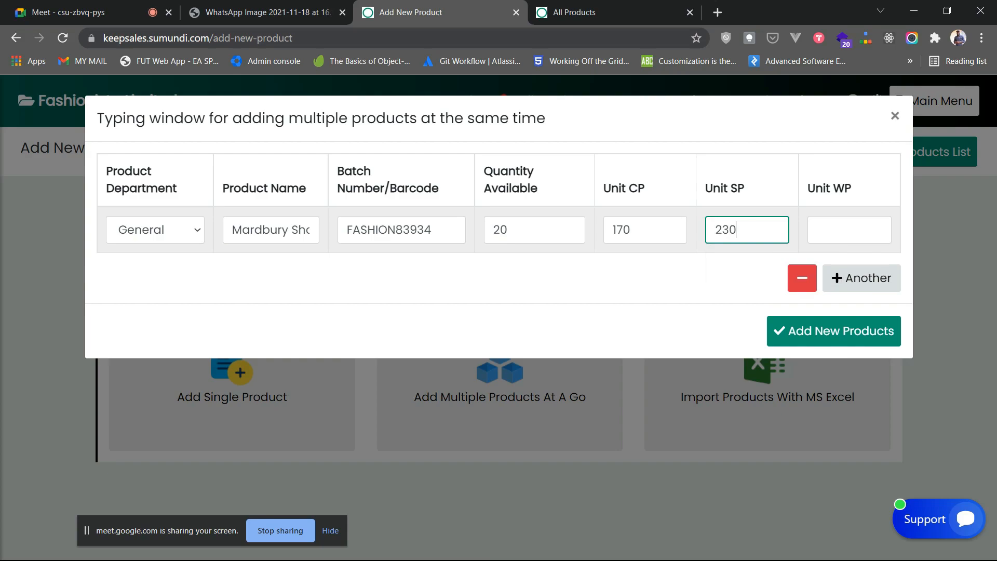
key(Tab)
- Finish row one with wholesale price 230, then add a General row named 'Oleves Silver Chain Watch'
text(230)
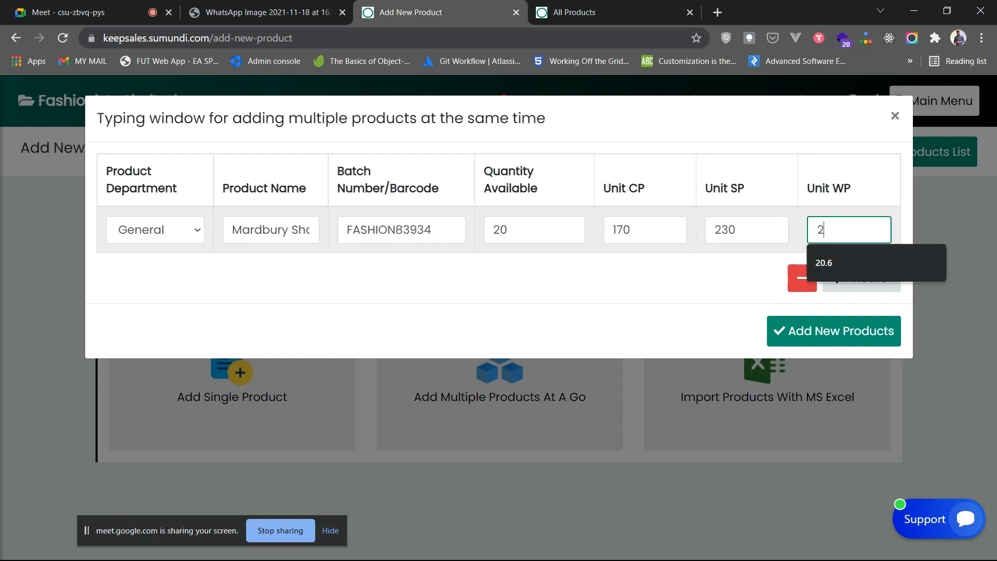
click(862, 278)
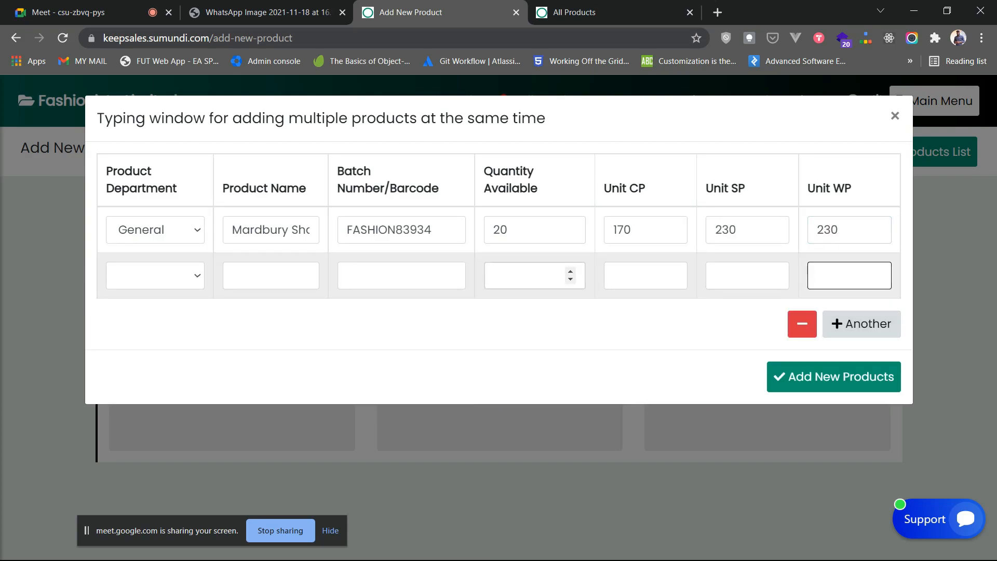
click(156, 276)
key(Down)
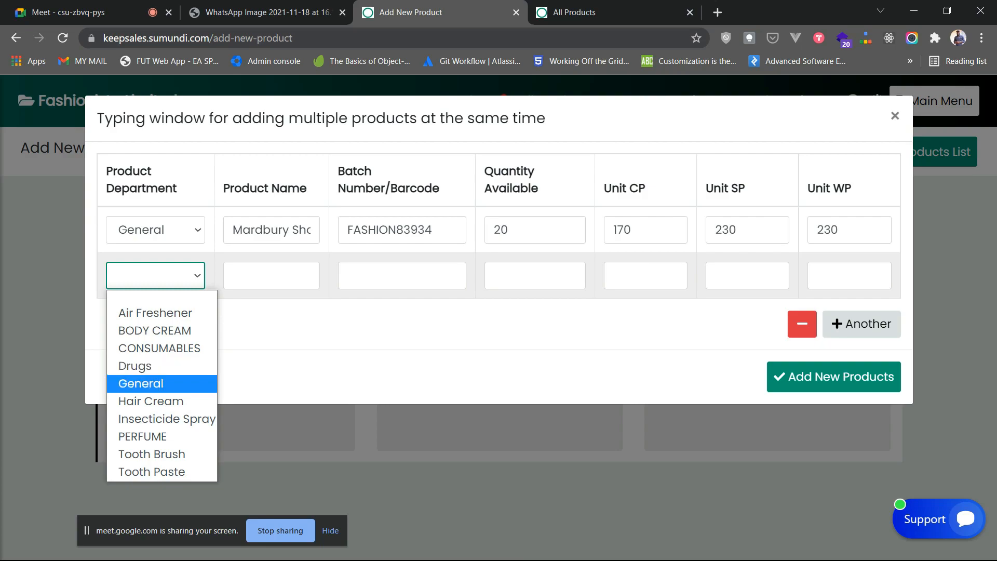
key(Tab)
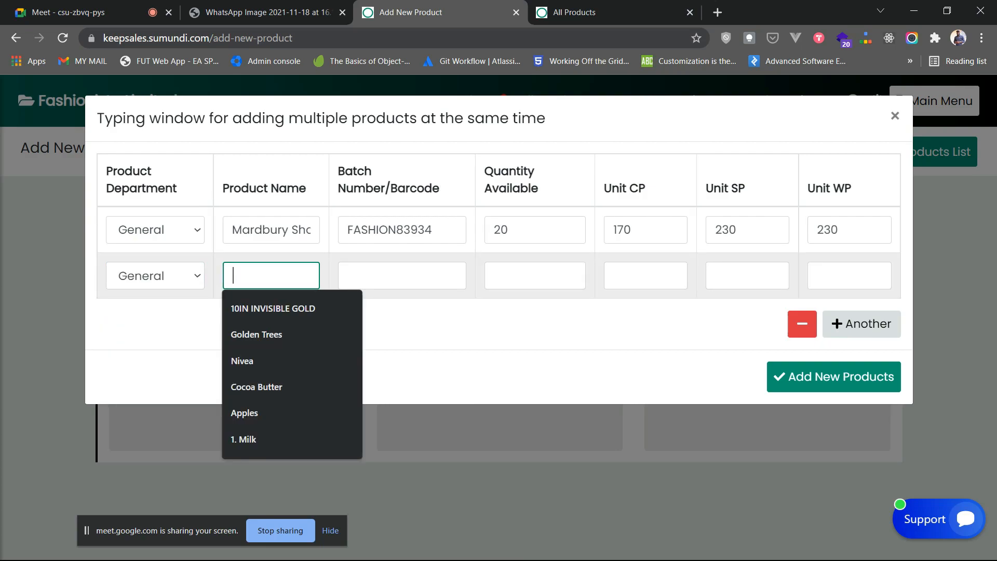
text(Oleves Silver Chan)
key(BackSpace)
text(in Watch)
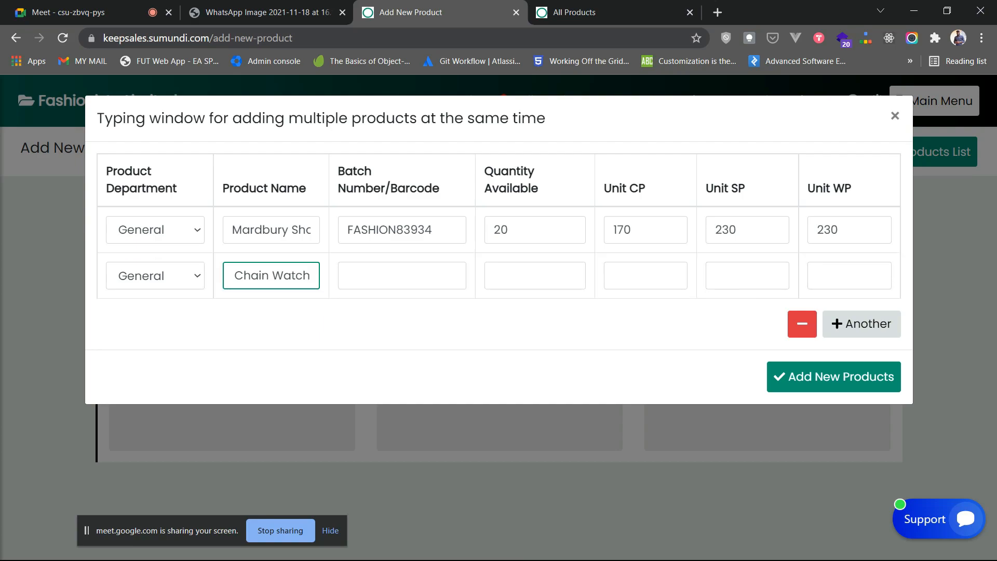
- Give the Oleves watch batch FASHION95895, quantity 17, cost 230, selling and wholesale prices 340
key(Tab)
key(Caps_Lock)
text(FASHION958954)
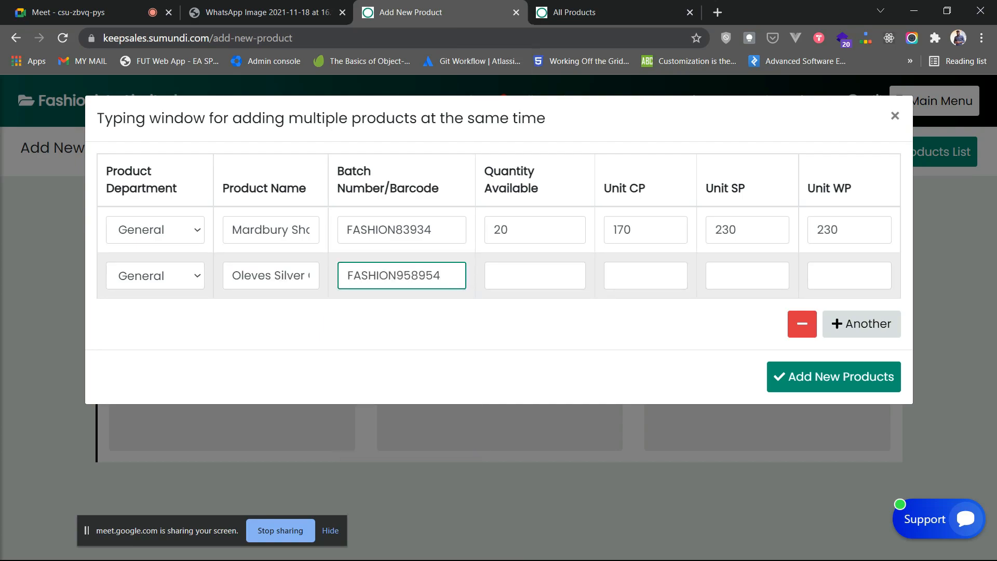
key(Caps_Lock)
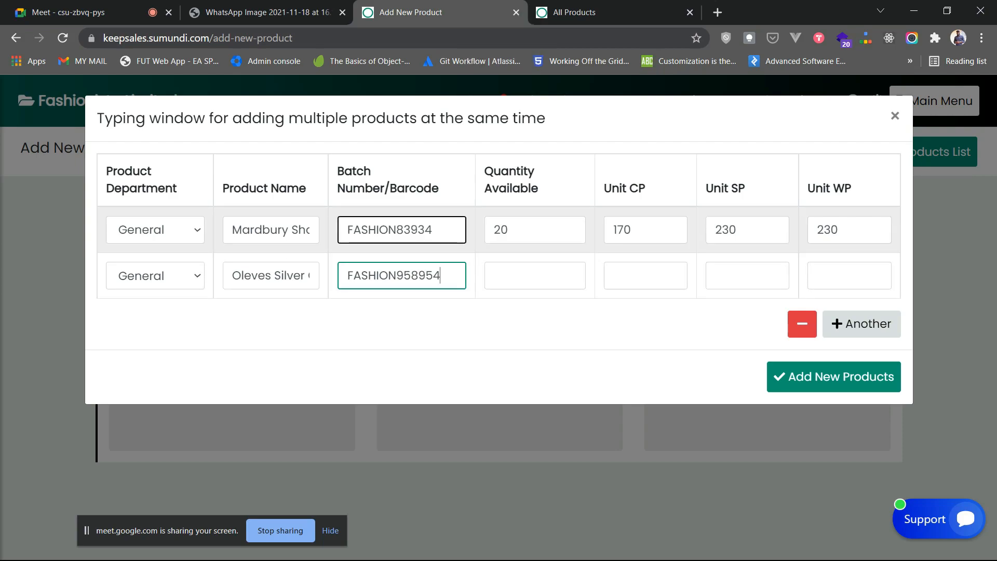
key(BackSpace)
click(535, 275)
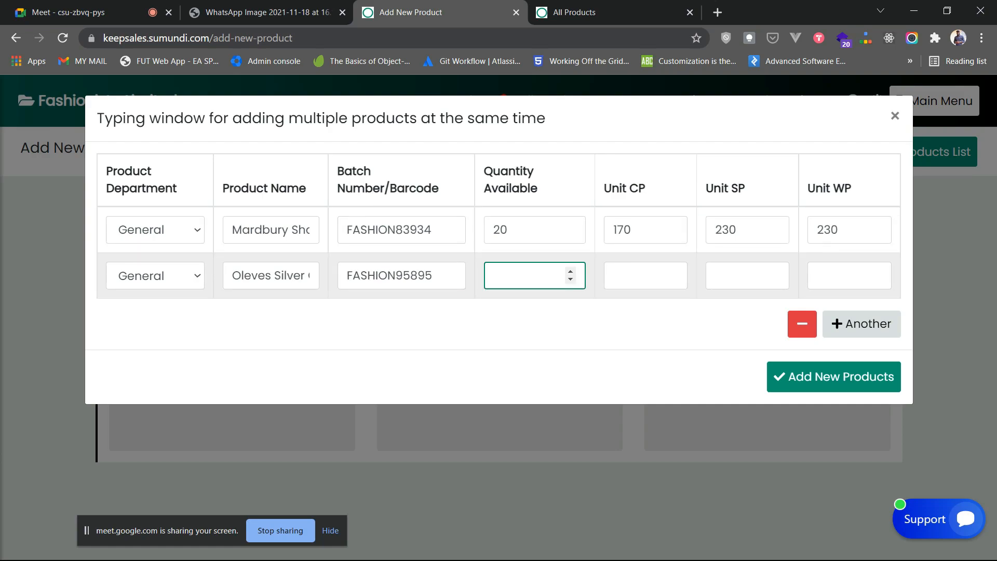
text(17)
click(645, 275)
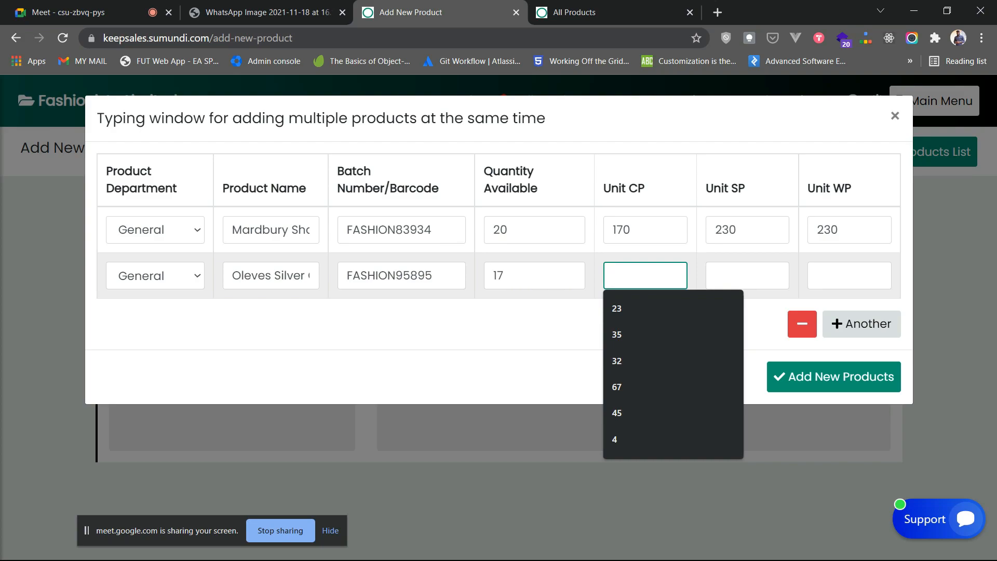
text(230)
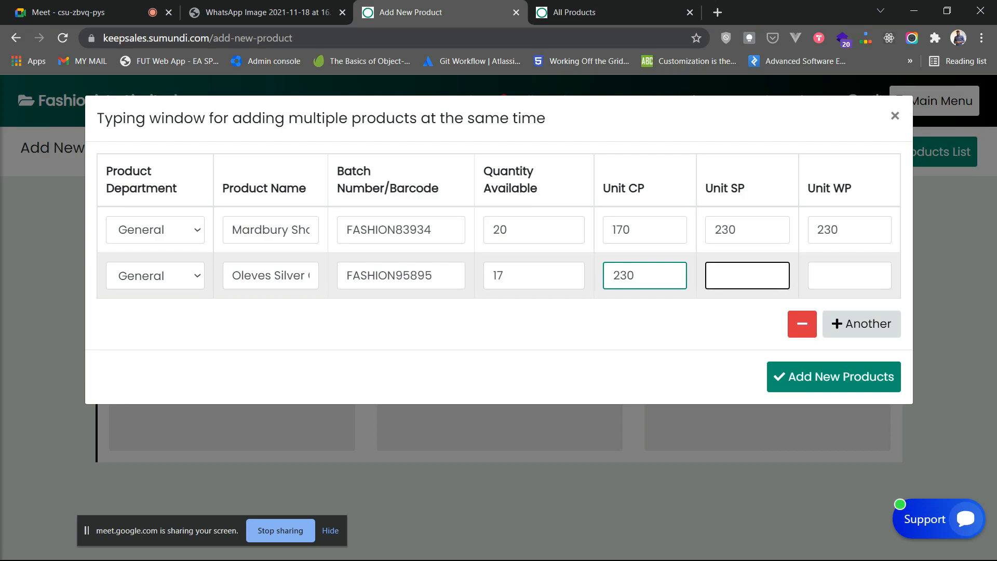
click(747, 275)
text(340)
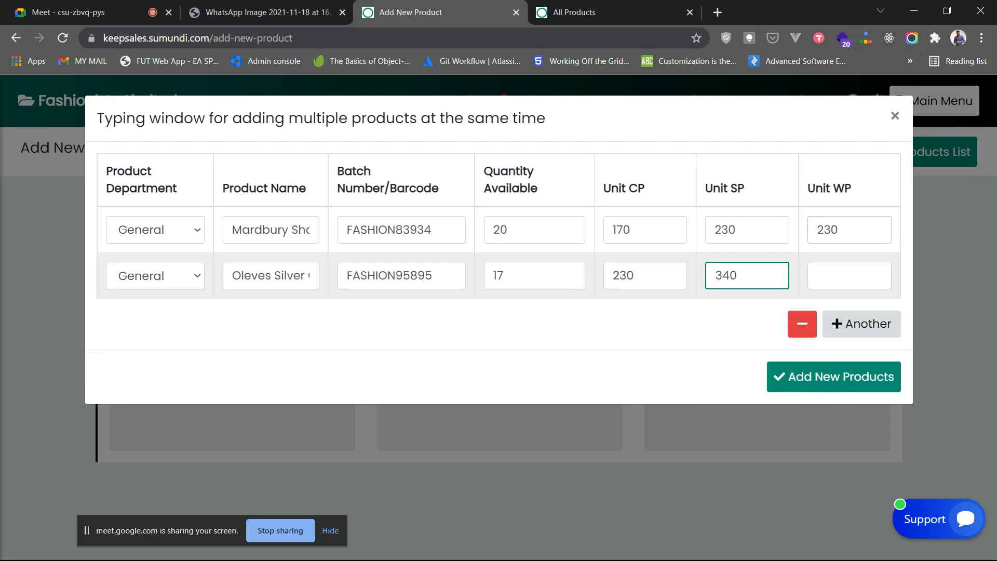
click(850, 276)
text(340)
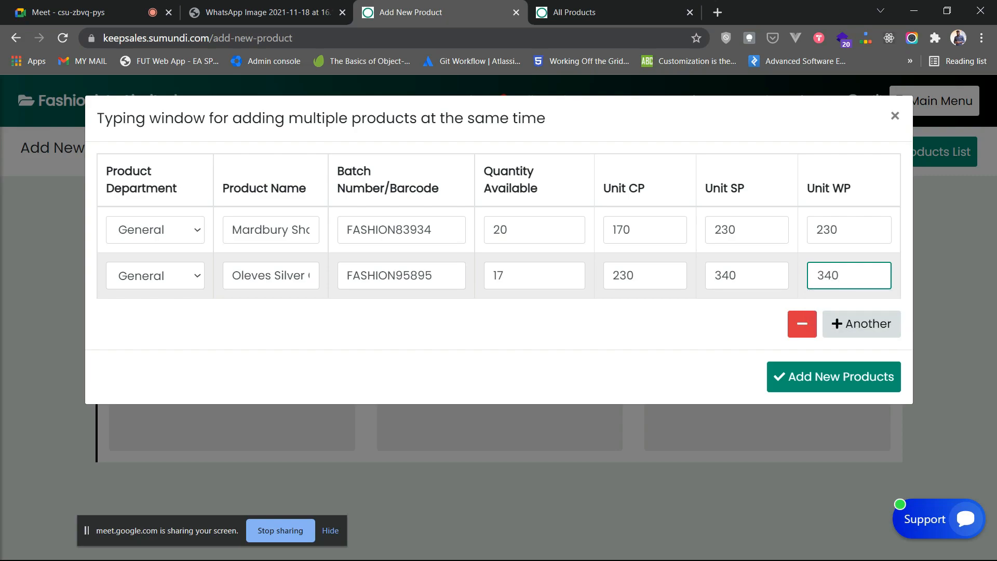
click(862, 323)
- Fill the third row as General, 'Patek Phillipe Black Leather Watch', batch FASIONL43343
click(155, 321)
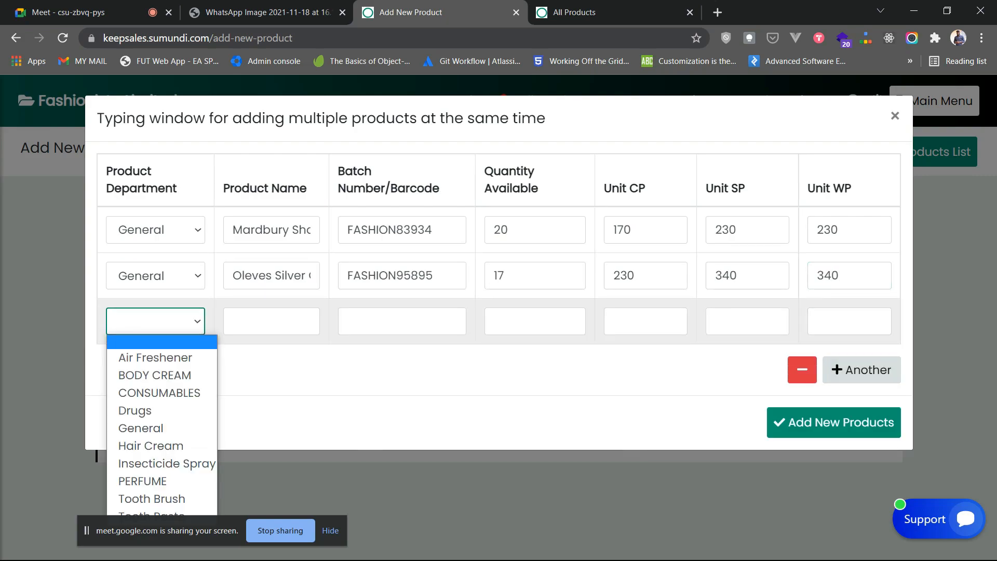
click(155, 429)
click(272, 322)
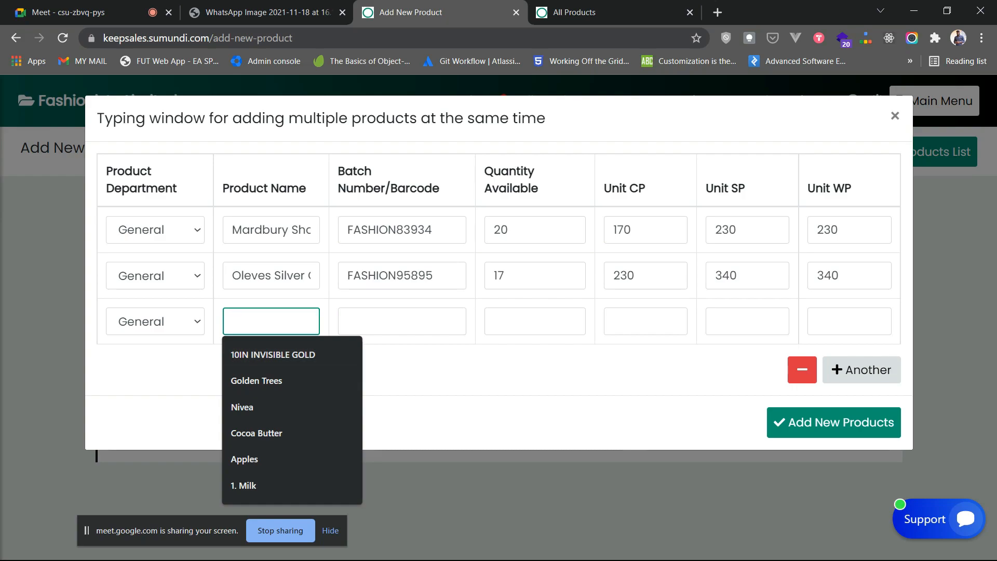
text(P)
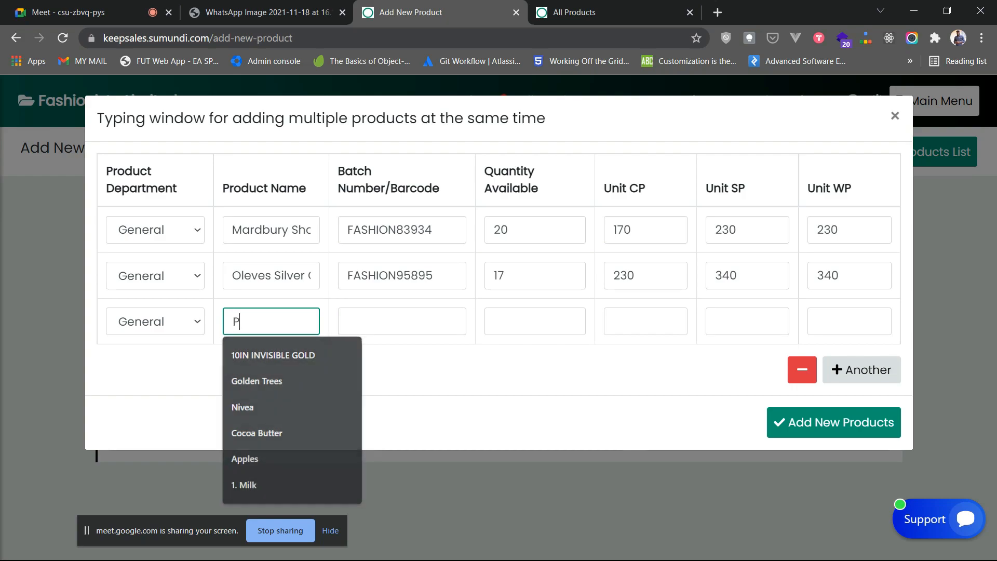
text(atek Phi)
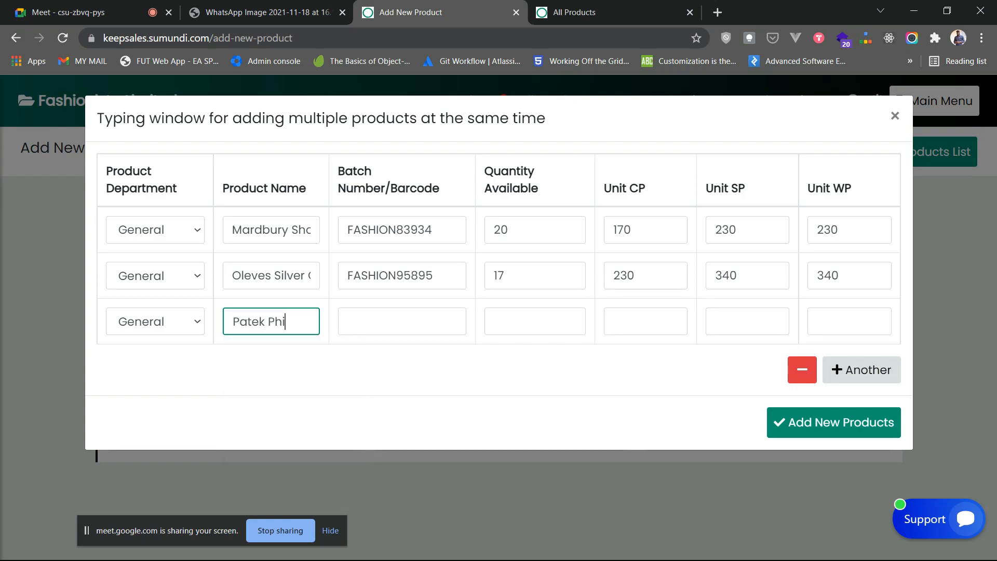
text(llipe Black)
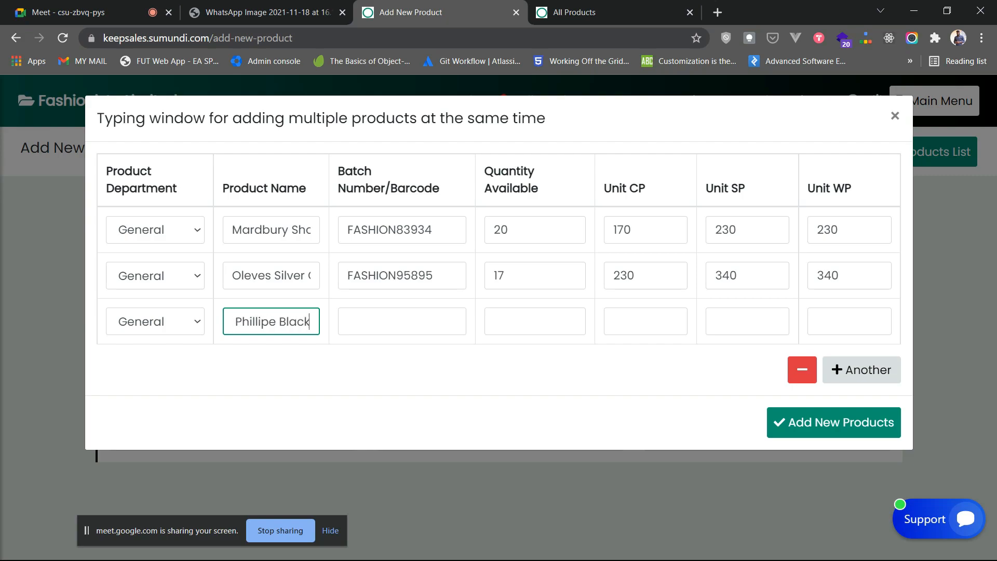
text( Leather Watch)
click(402, 322)
key(Caps_Lock)
text(FASION)
key(Caps_Lock)
text(a)
key(BackSpace)
key(Caps_Lock)
text(L43343)
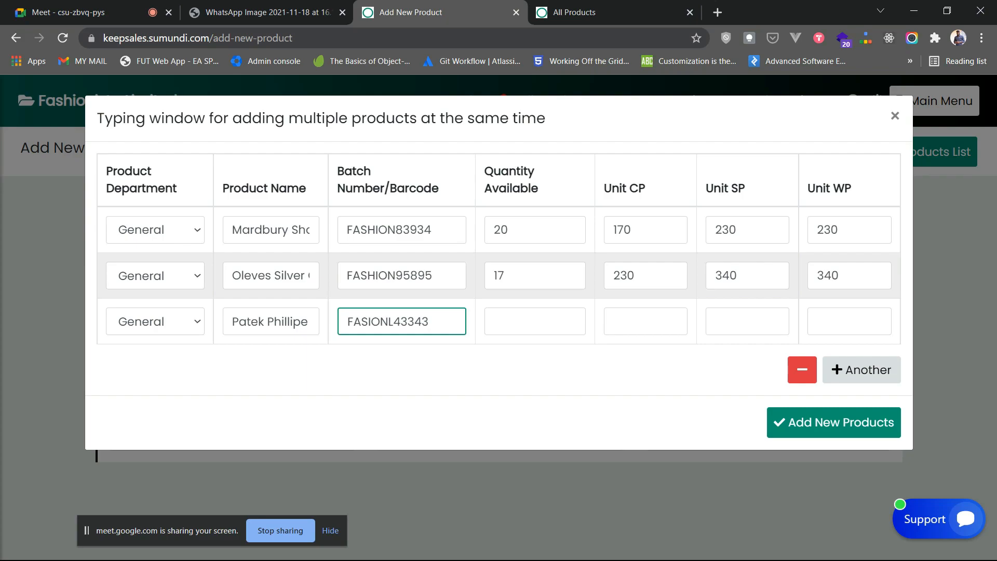
- Set the Patek Phillipe watch's quantity 25, cost 190, and selling and wholesale prices 380
click(535, 322)
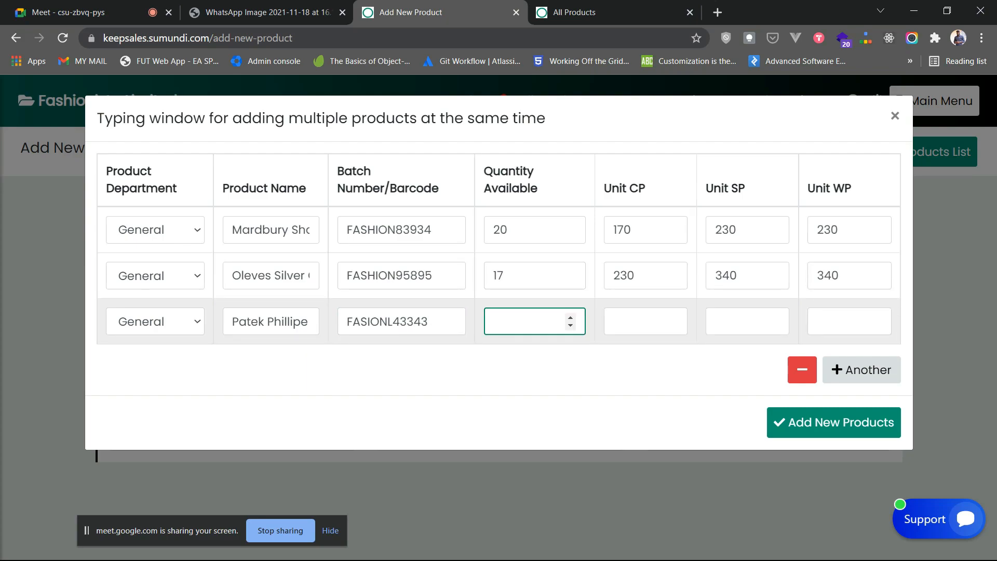
text(25)
key(Tab)
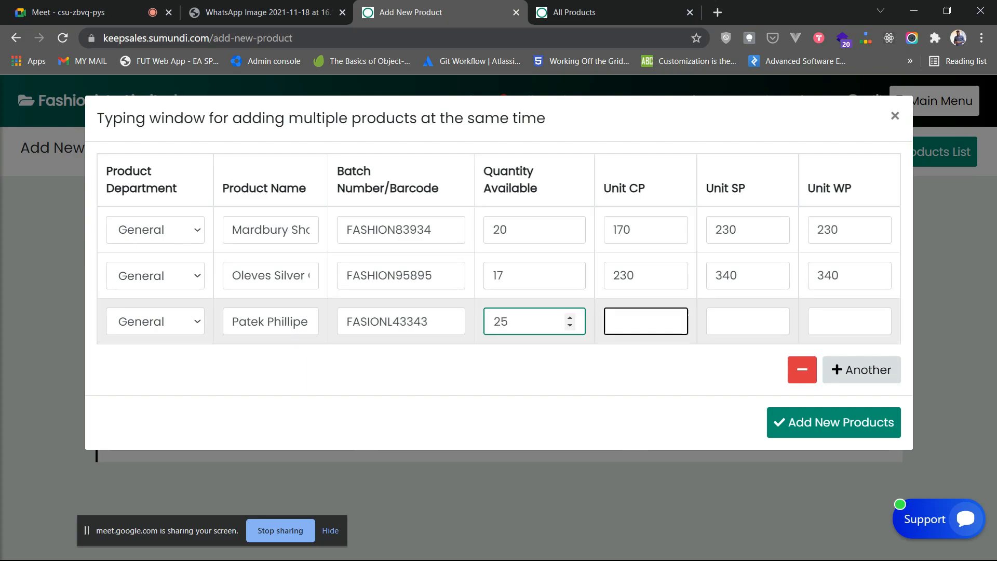
text(190)
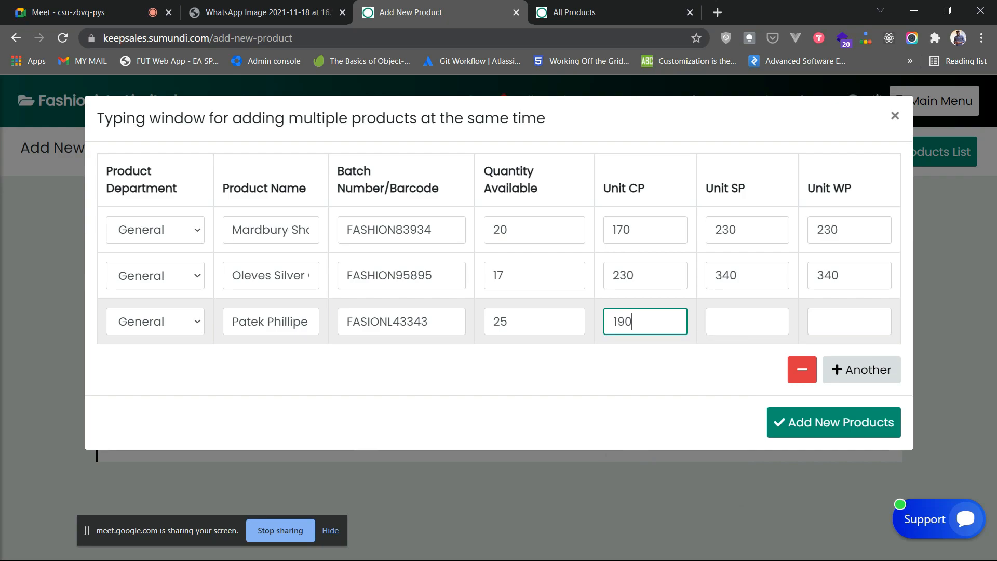
key(Tab)
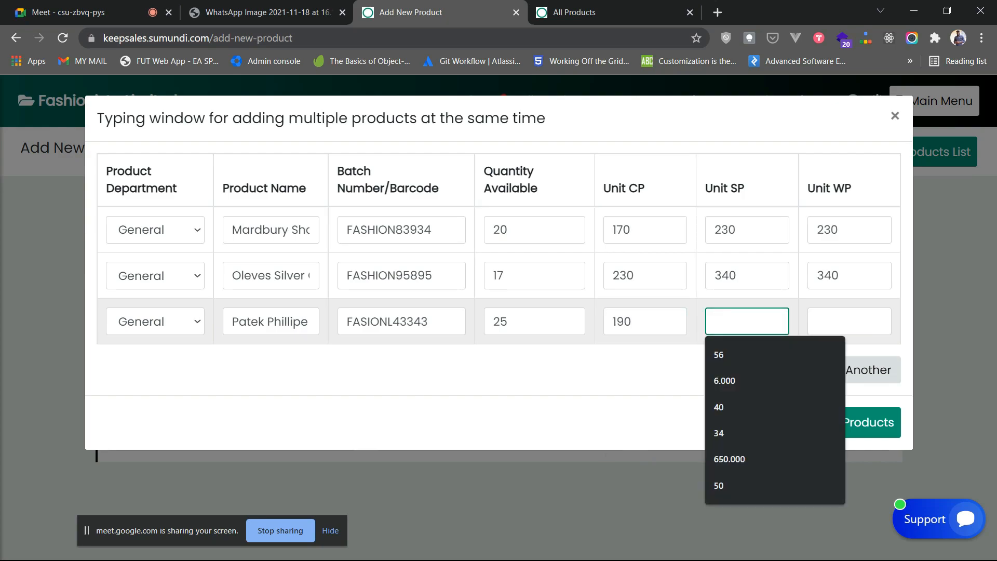
text(380)
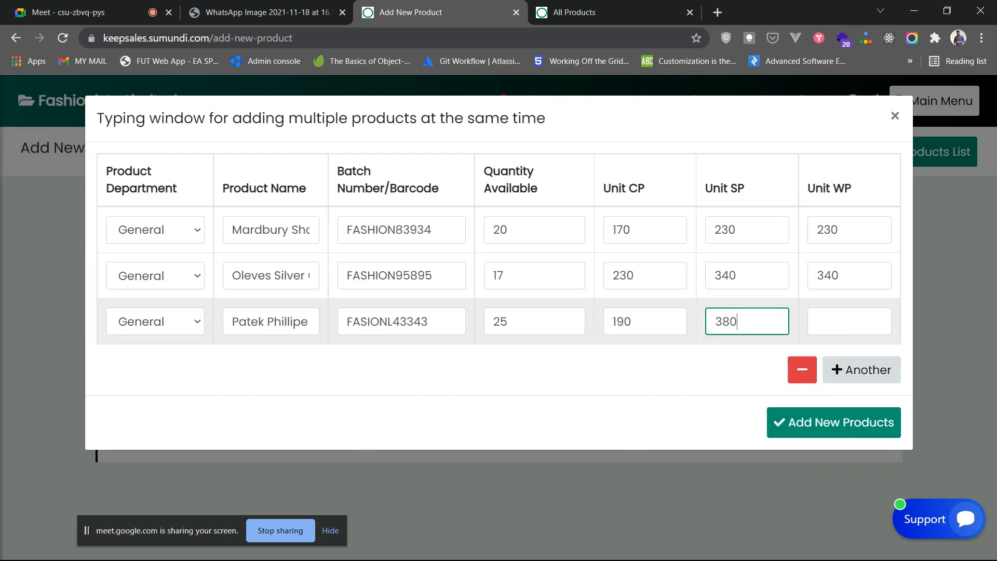
key(Tab)
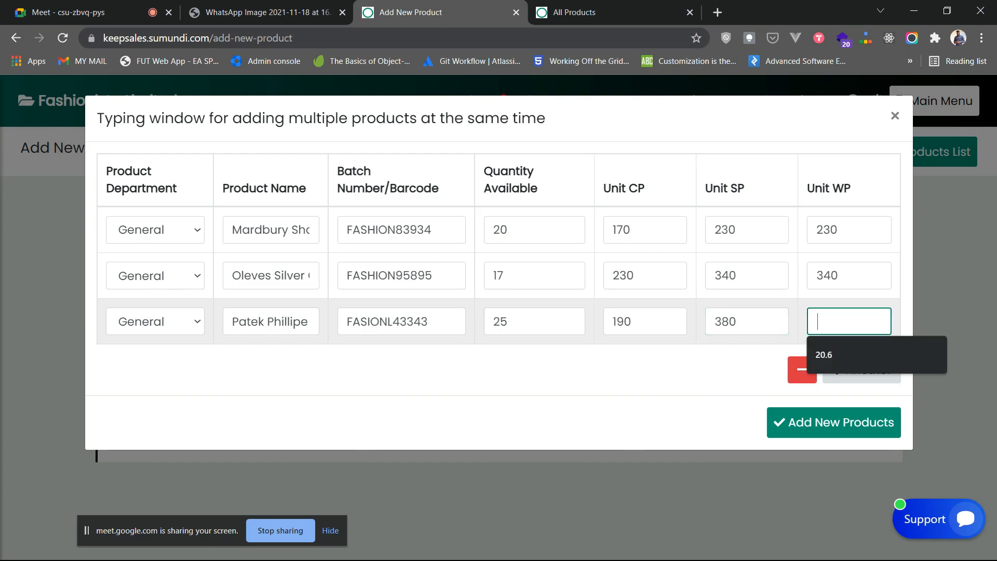
text(380)
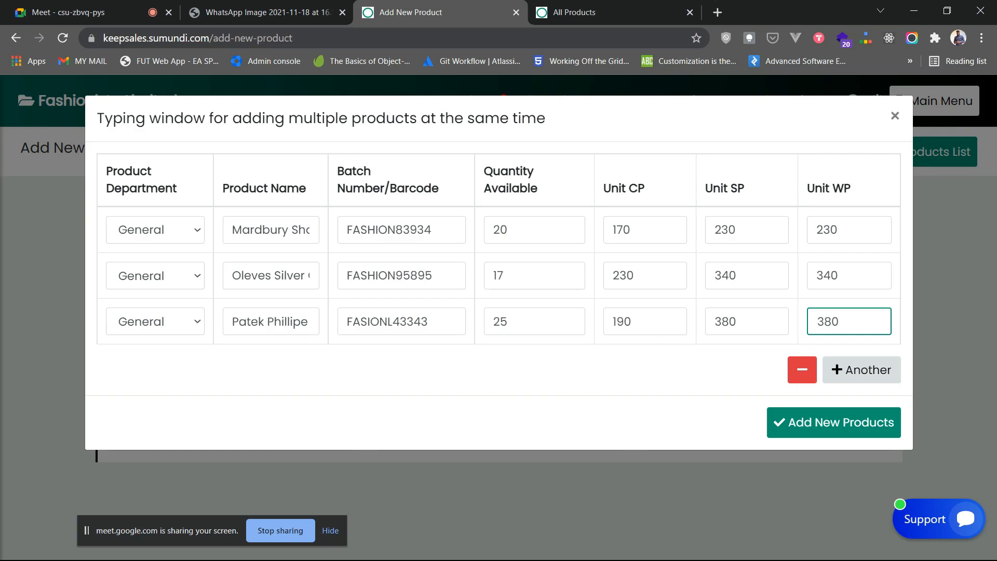
- Save the three products, dismiss the success message, and reload the All Products list
click(834, 422)
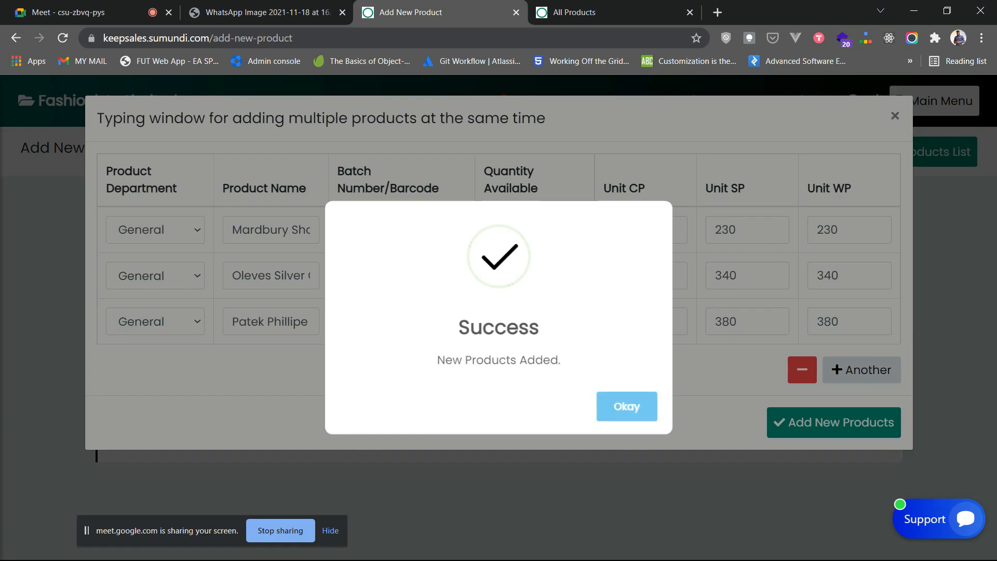
click(627, 407)
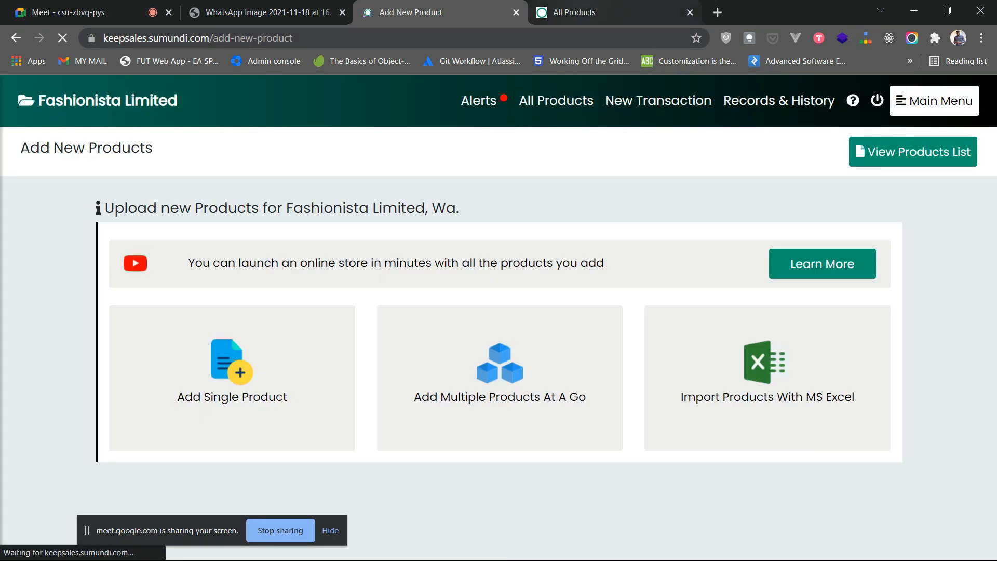
click(607, 12)
click(62, 38)
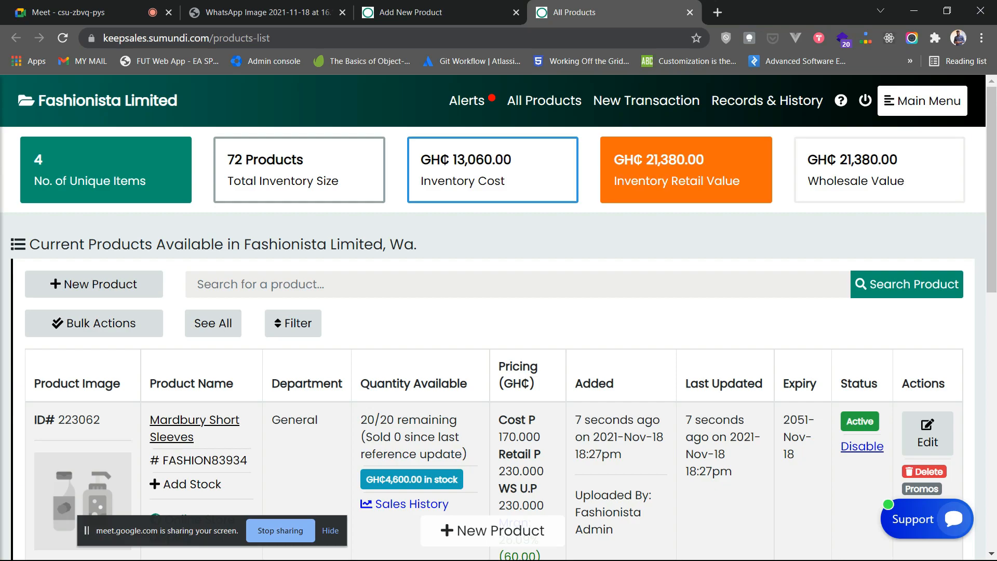
scroll(498, 343, down, 9)
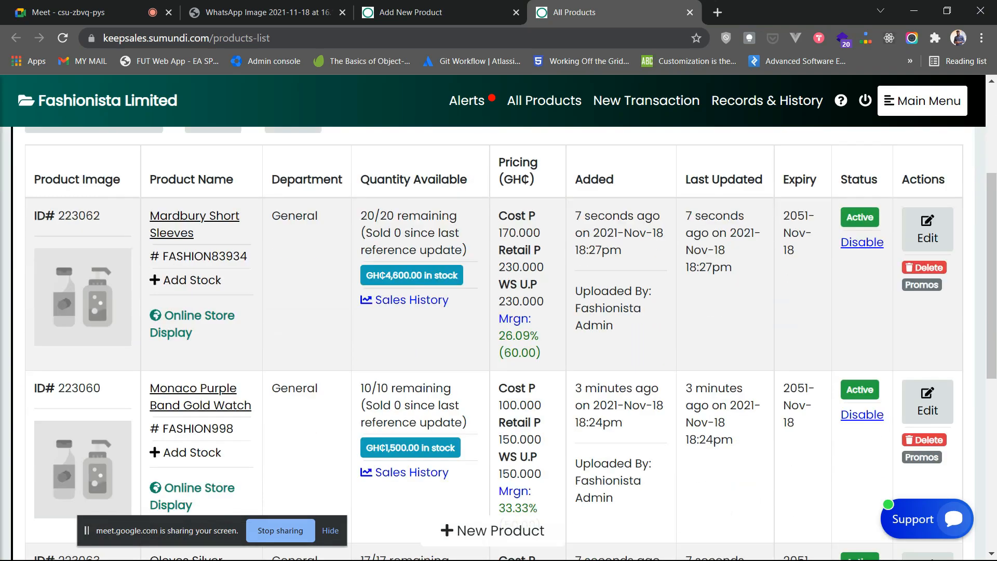
scroll(499, 343, up, 7)
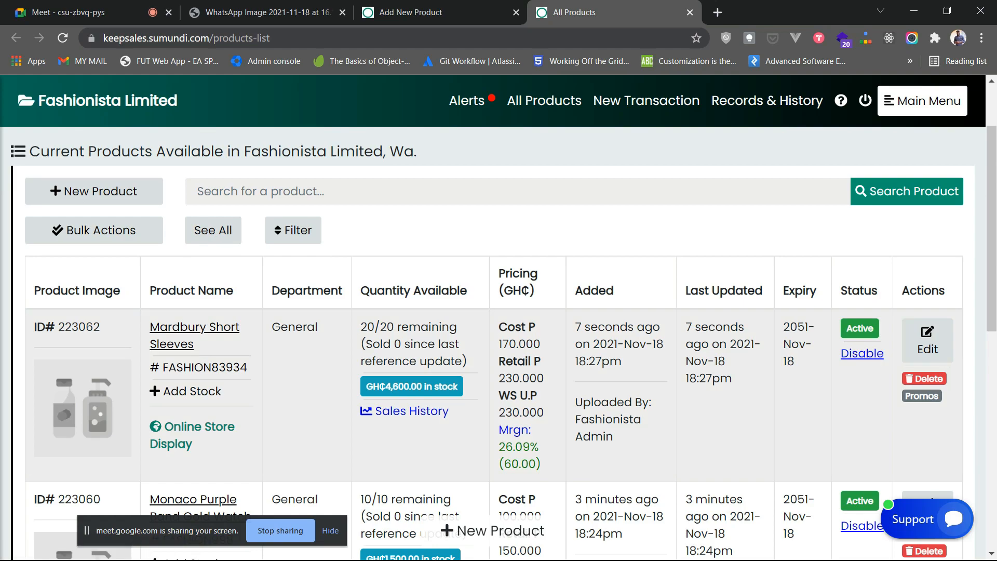
scroll(499, 343, down, 2)
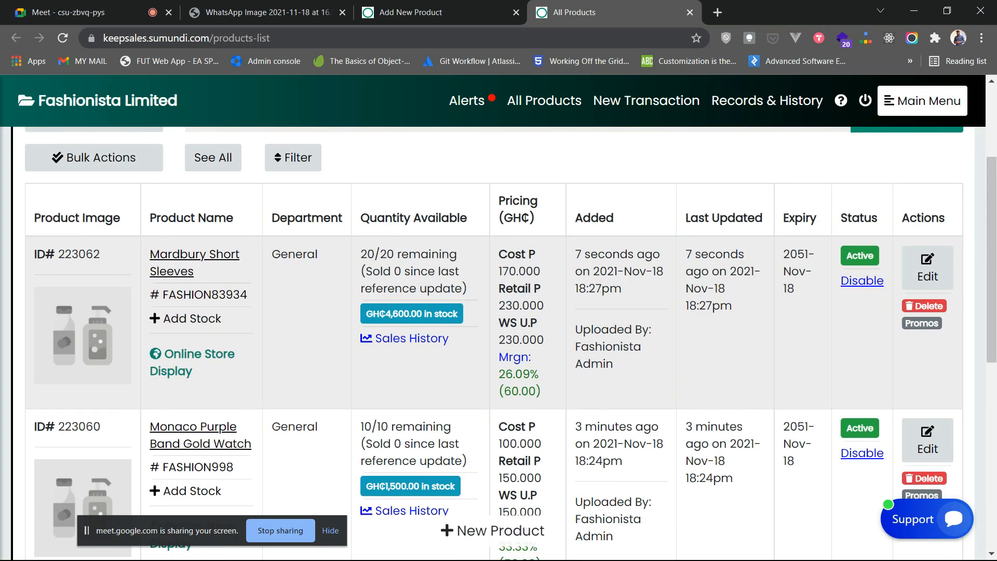
scroll(499, 343, up, 3)
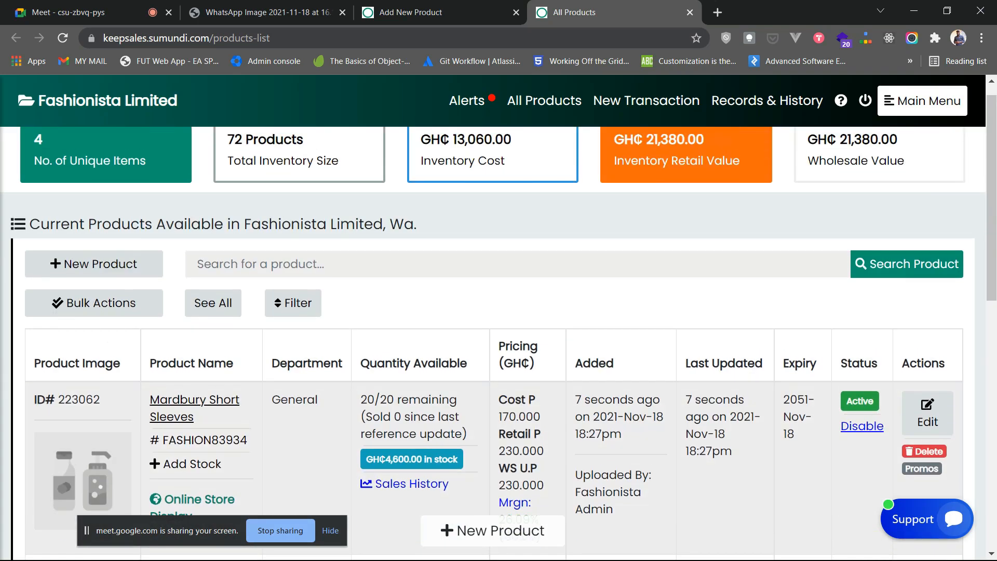
scroll(499, 343, down, 3)
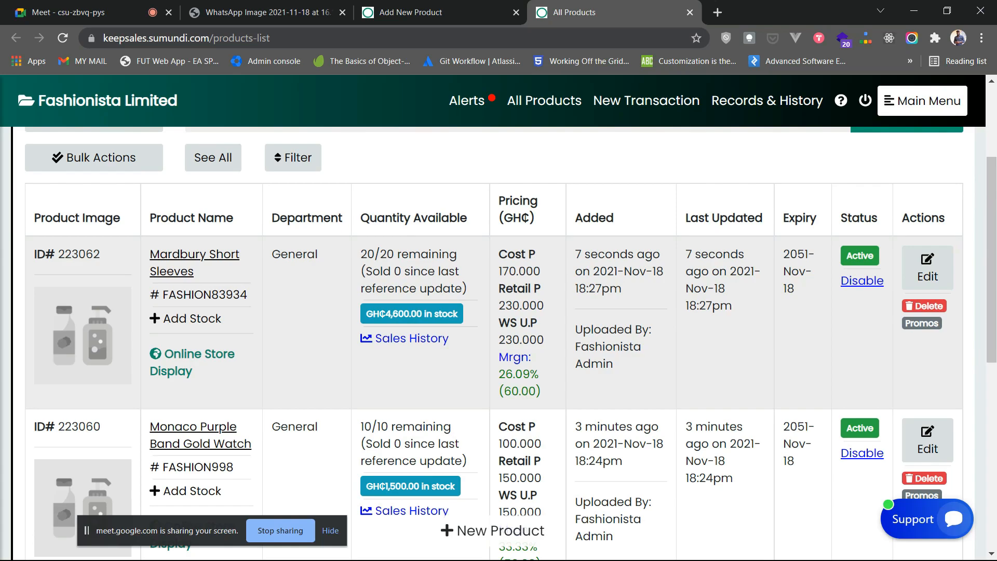
scroll(499, 342, down, 8)
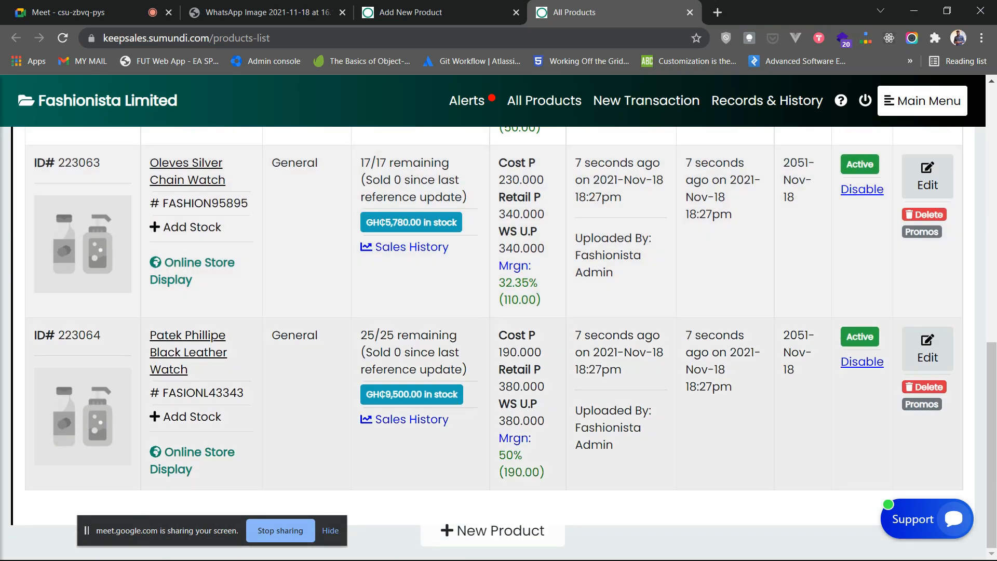
scroll(499, 343, up, 10)
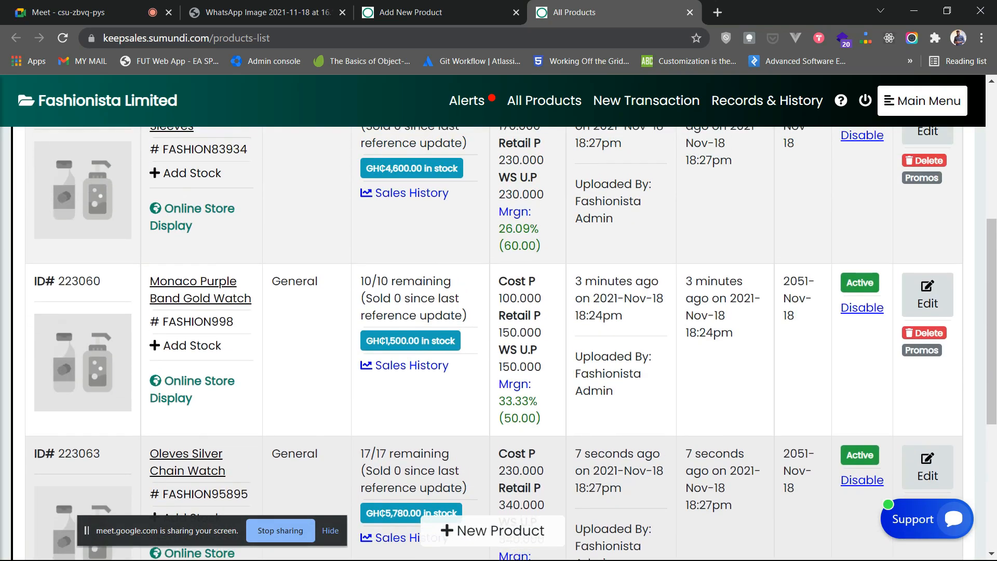
scroll(499, 343, up, 2)
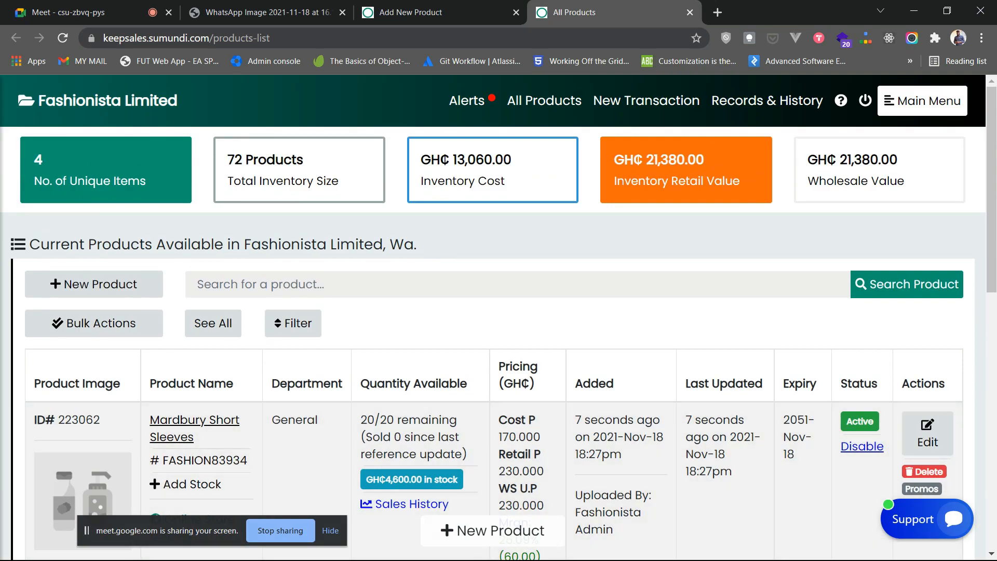
scroll(499, 343, down, 4)
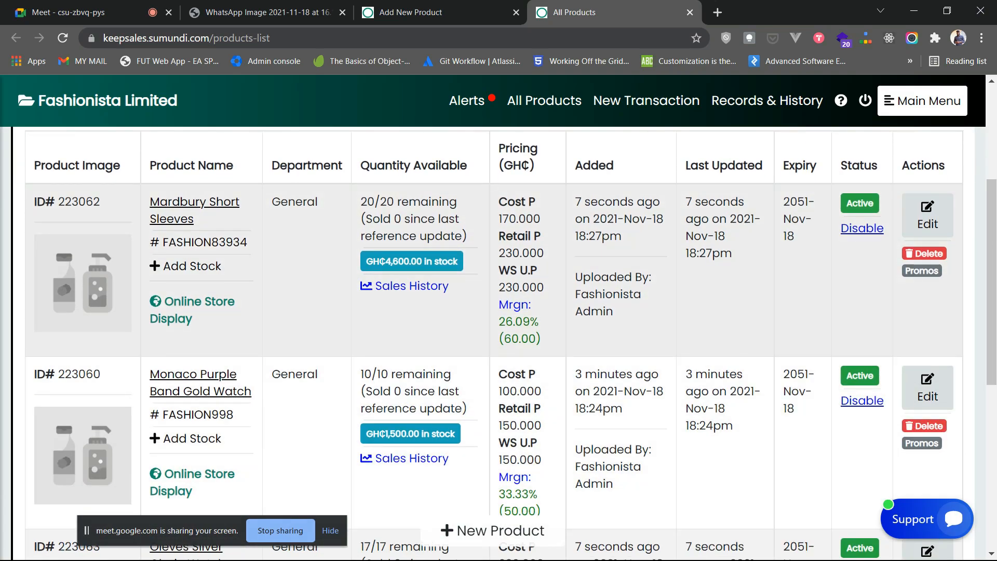
scroll(498, 343, up, 3)
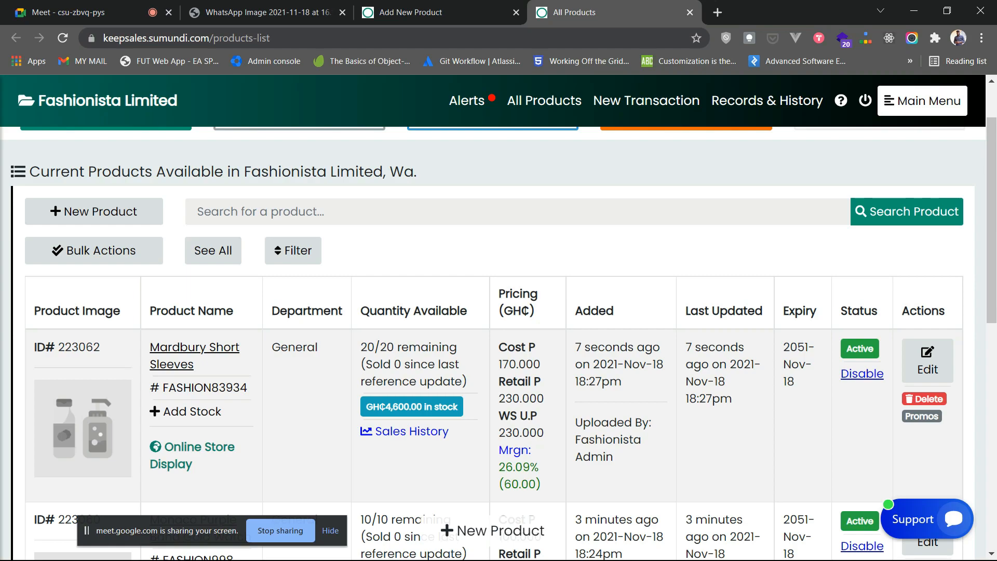
scroll(499, 343, up, 2)
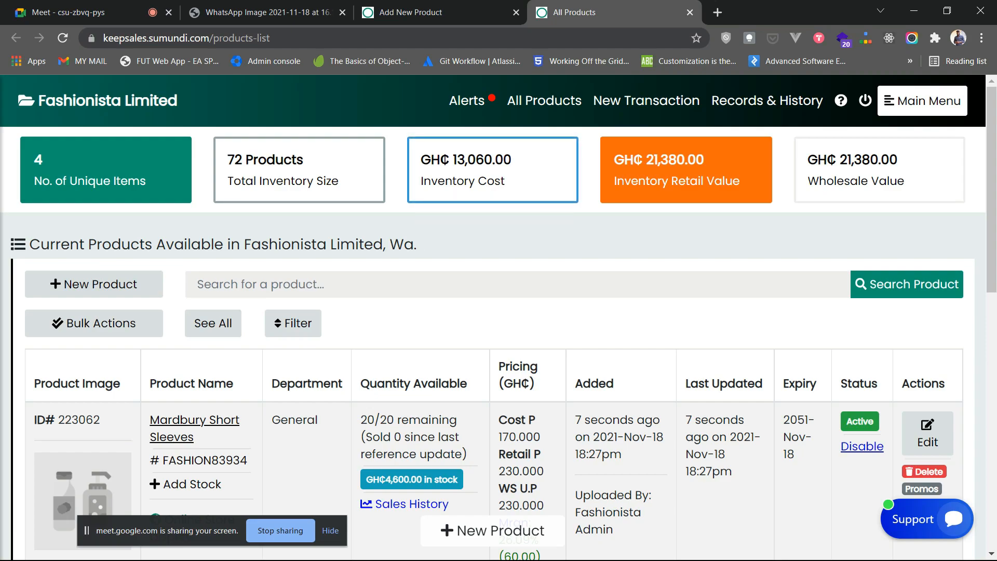
- Look over the Excel import form's category list and file picker, then close it unused
click(440, 12)
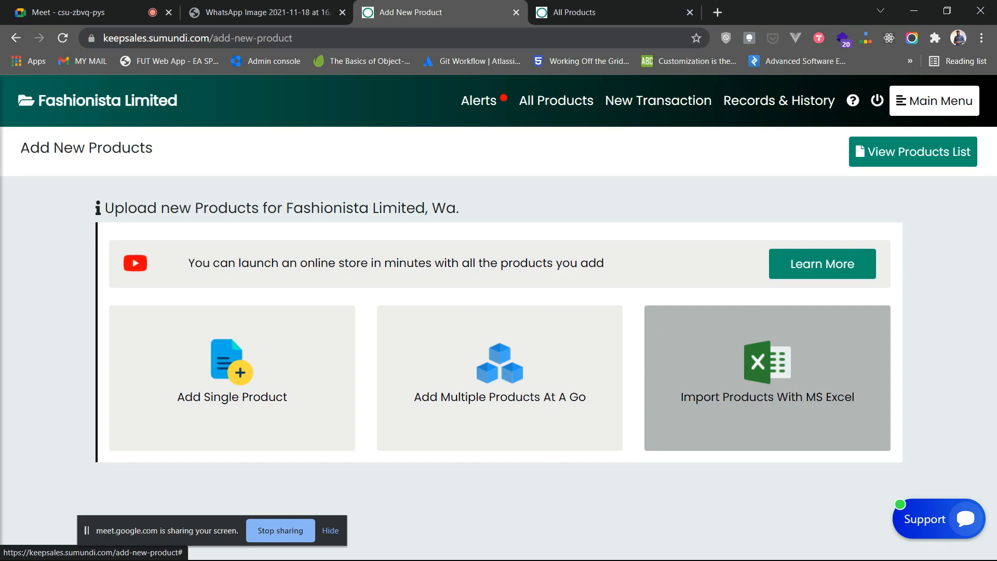
click(768, 378)
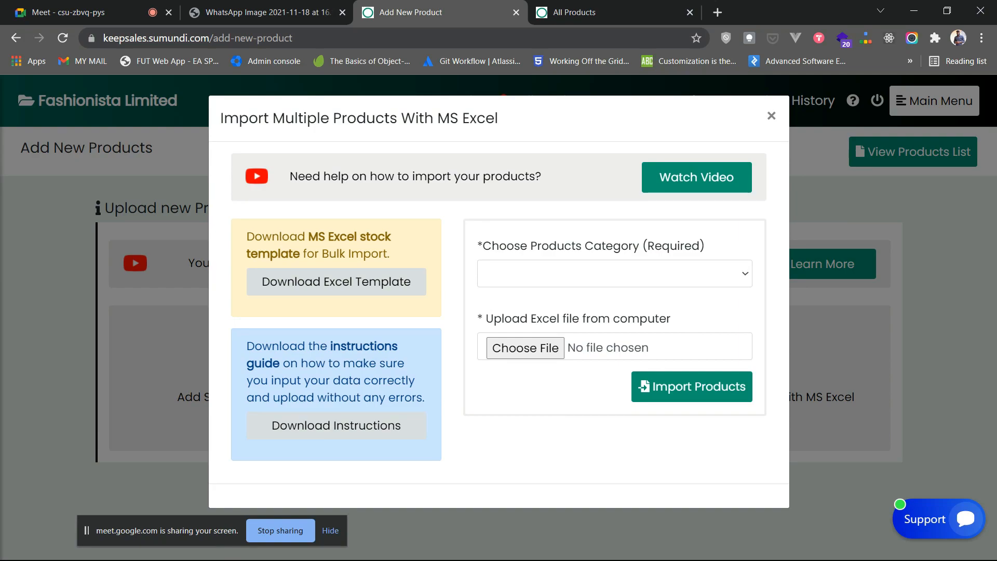
click(615, 274)
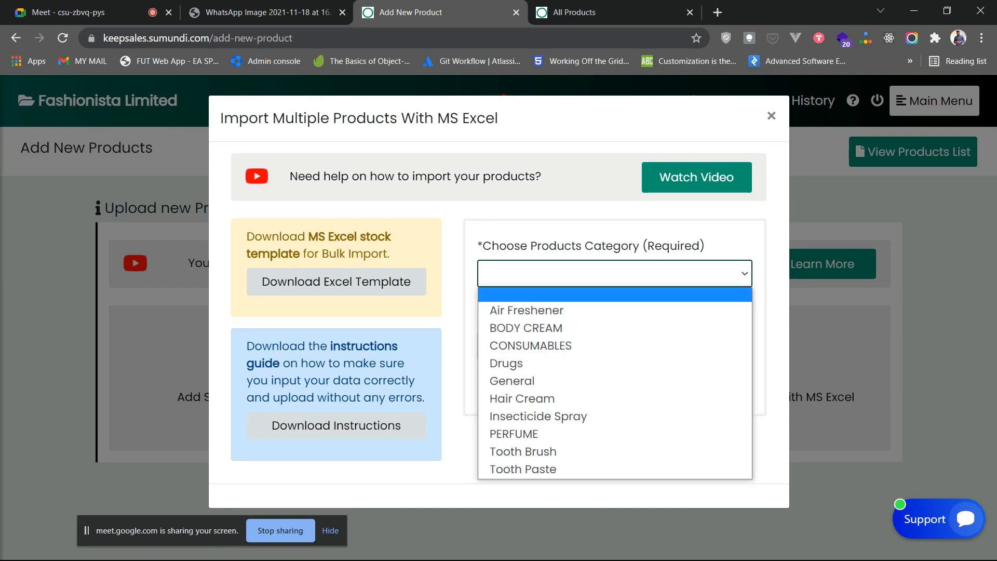
click(532, 354)
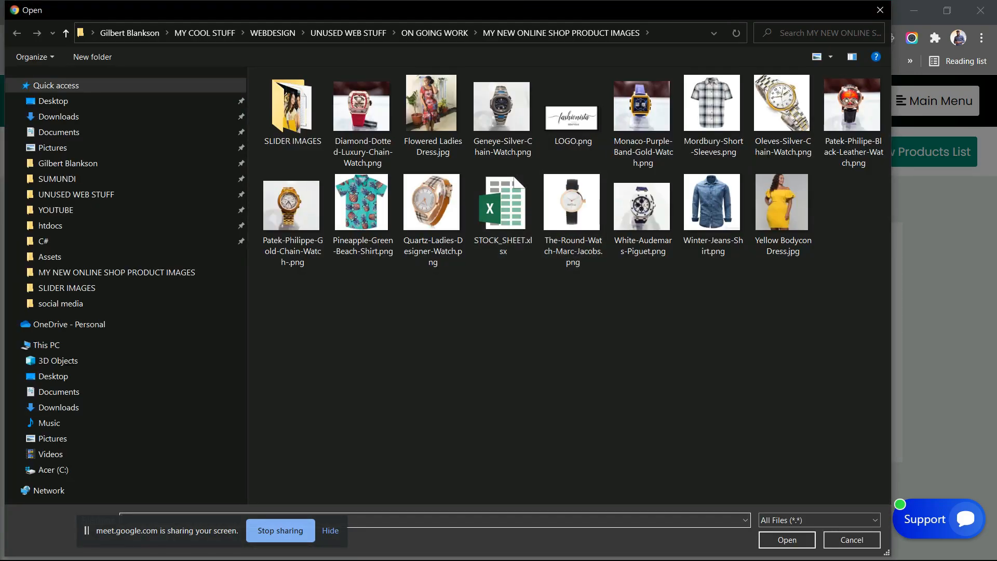
click(880, 10)
click(772, 116)
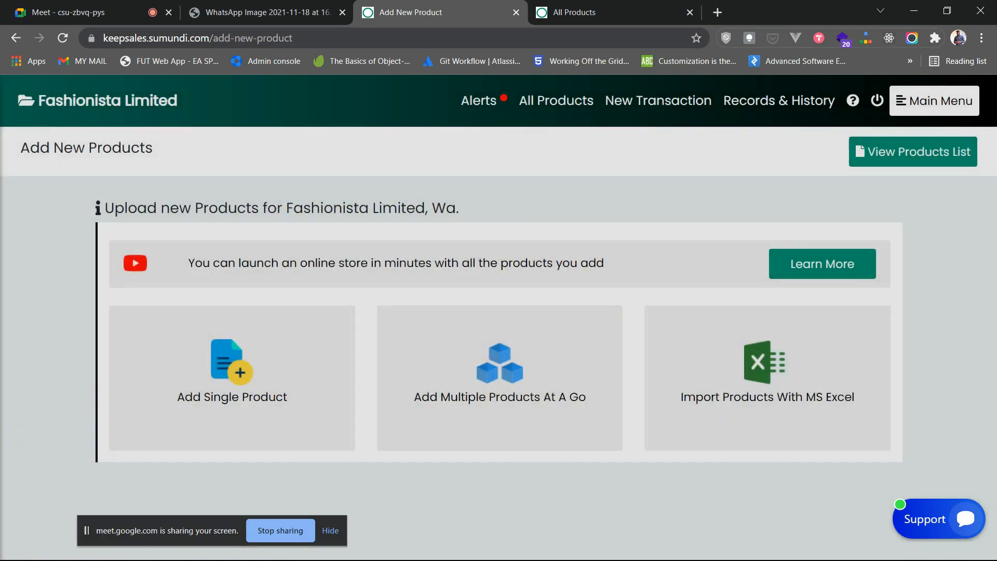
- Minimize Chrome and Excel and bring up the STOCK_SHEET.xlsx workbook
click(915, 10)
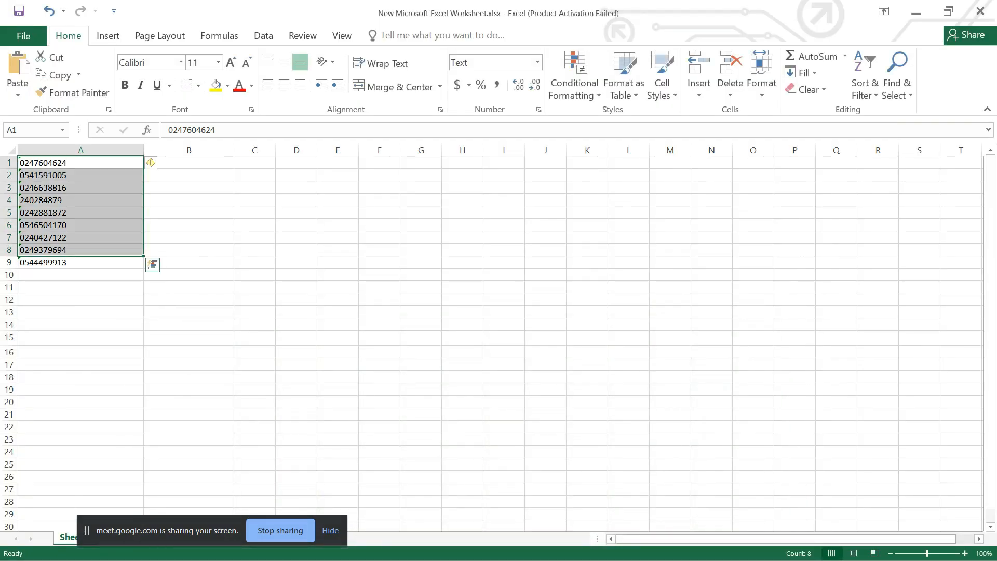
click(915, 12)
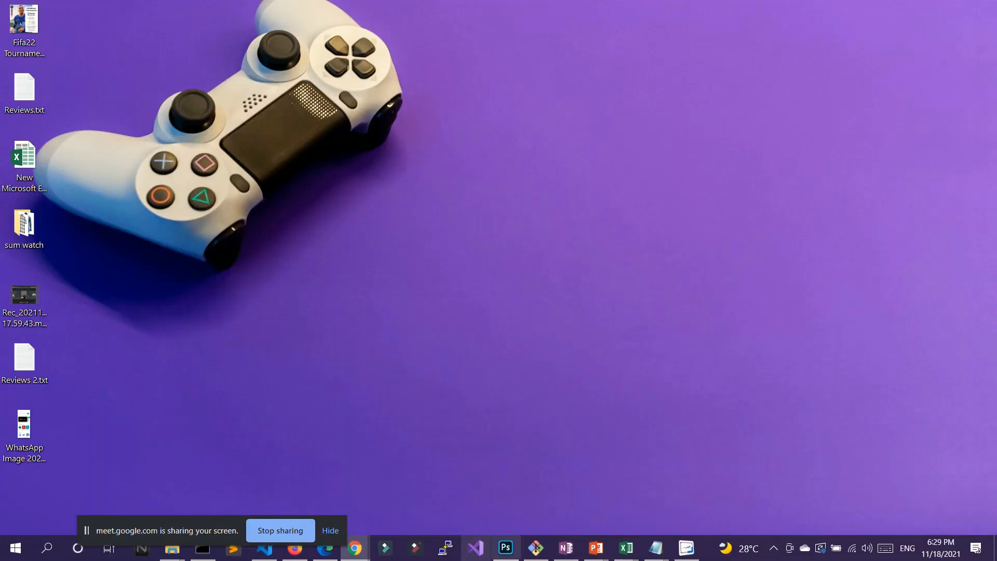
mouse_move(626, 548)
click(696, 491)
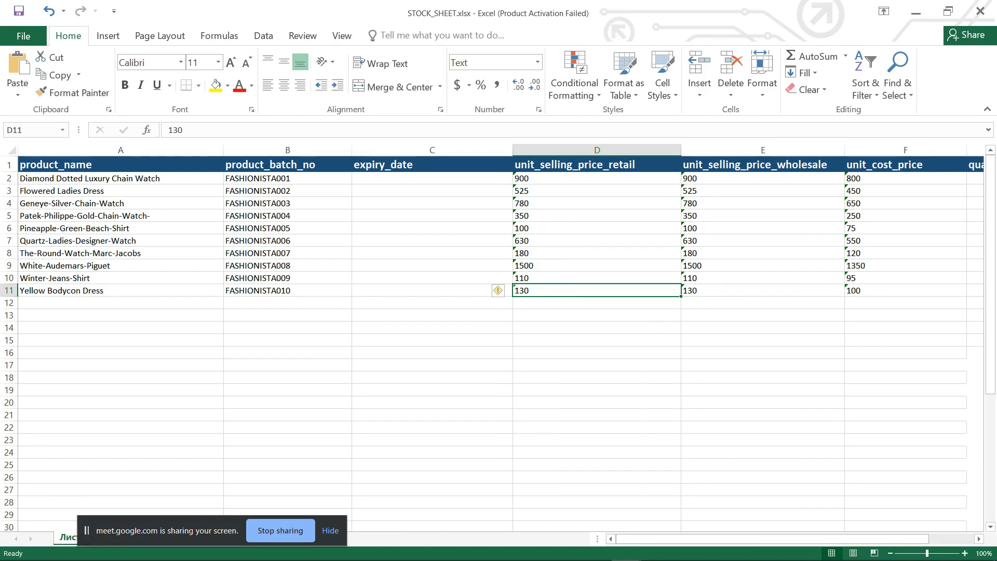
- Review the product names, batch numbers and prices in the sheet, then return to the browser
click(121, 178)
click(120, 278)
drag(280, 178, 281, 254)
drag(598, 179, 597, 254)
drag(685, 539, 730, 539)
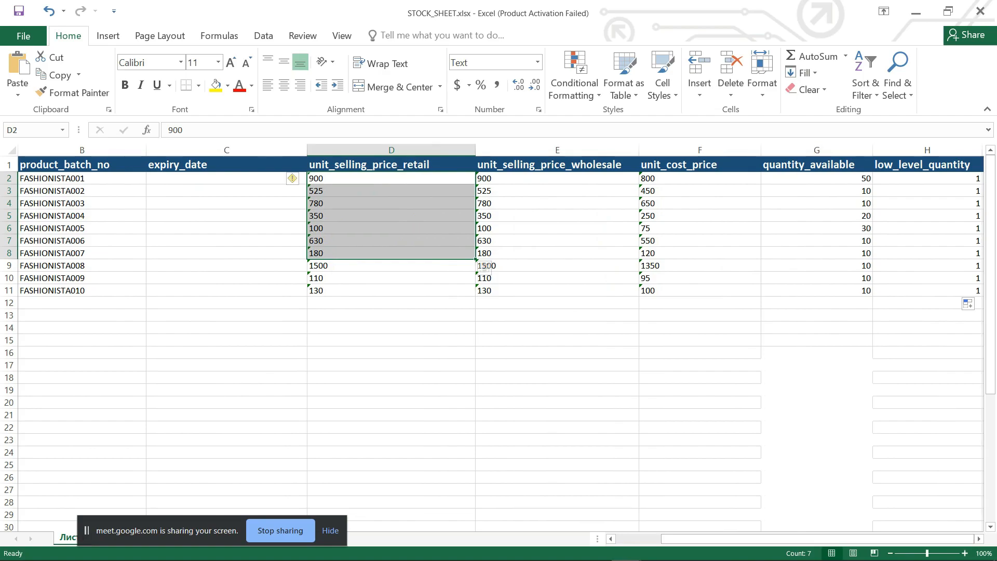
mouse_move(490, 554)
mouse_move(355, 548)
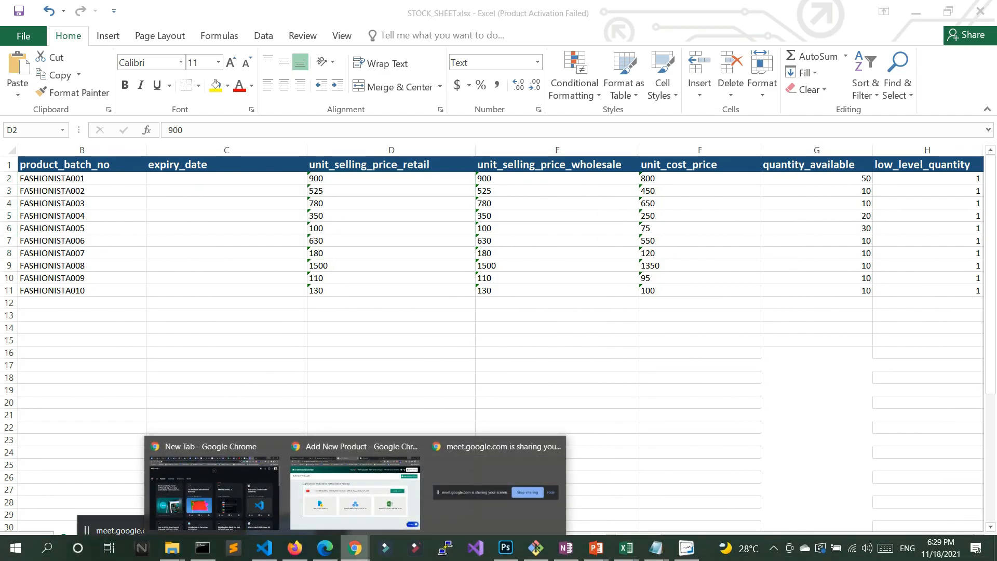
click(359, 478)
- Import STOCK_SHEET.xlsx through the Excel import form and dismiss the success message
click(768, 378)
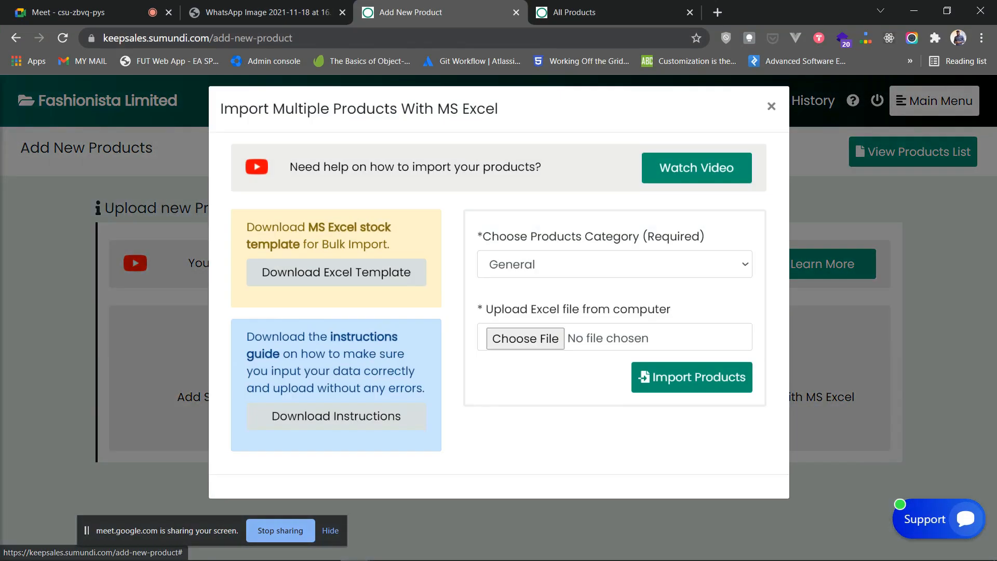
click(525, 347)
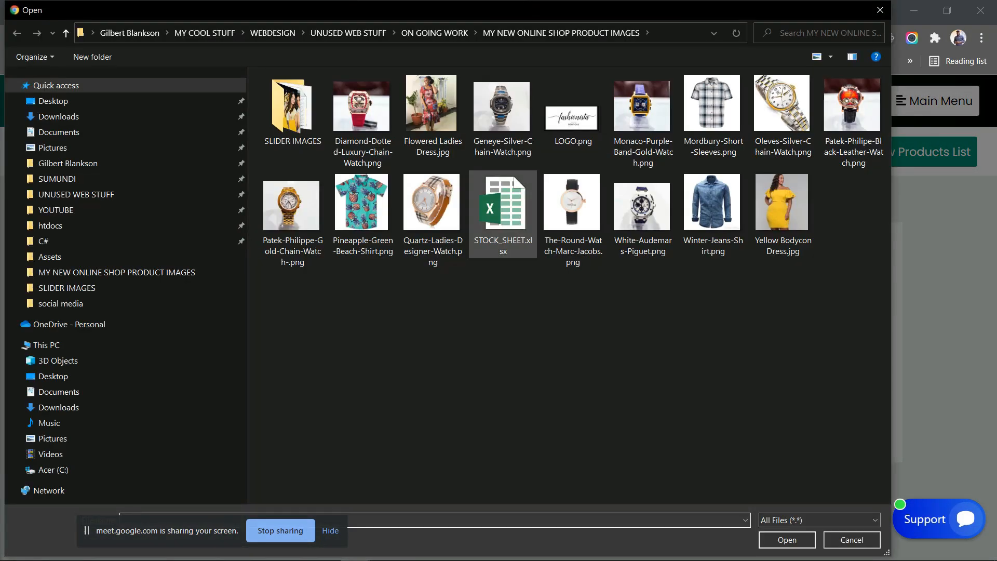
click(503, 216)
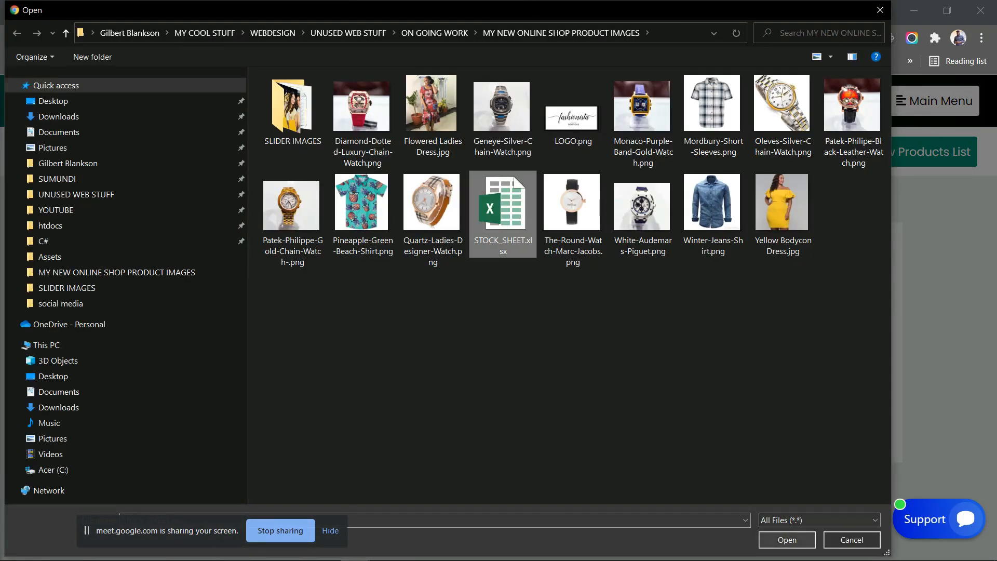
click(787, 540)
click(691, 386)
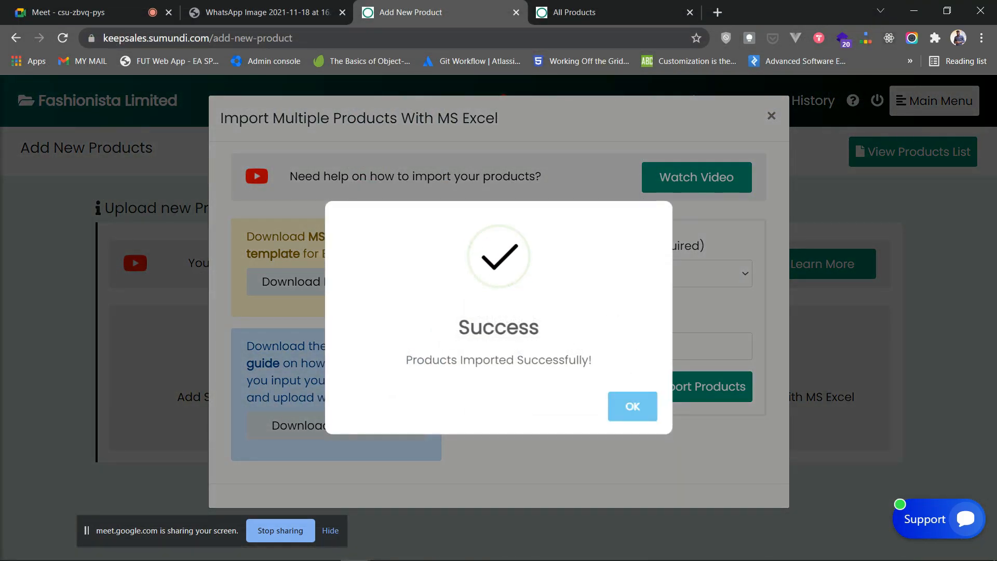
click(633, 406)
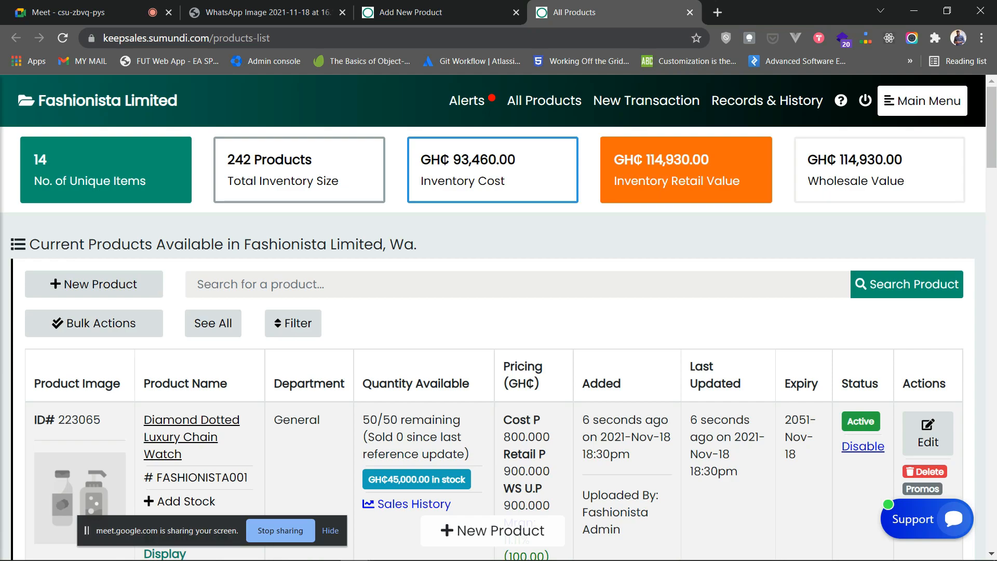
- Scroll through the product list to inspect the Diamond Dotted Luxury Chain Watch entry
scroll(299, 182, down, 2)
scroll(299, 182, up, 2)
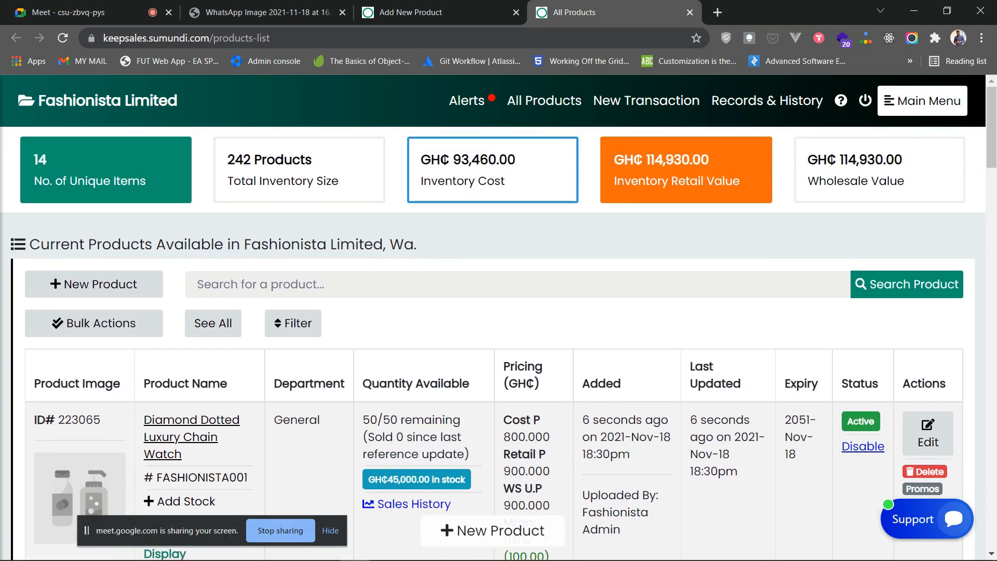
scroll(468, 223, down, 3)
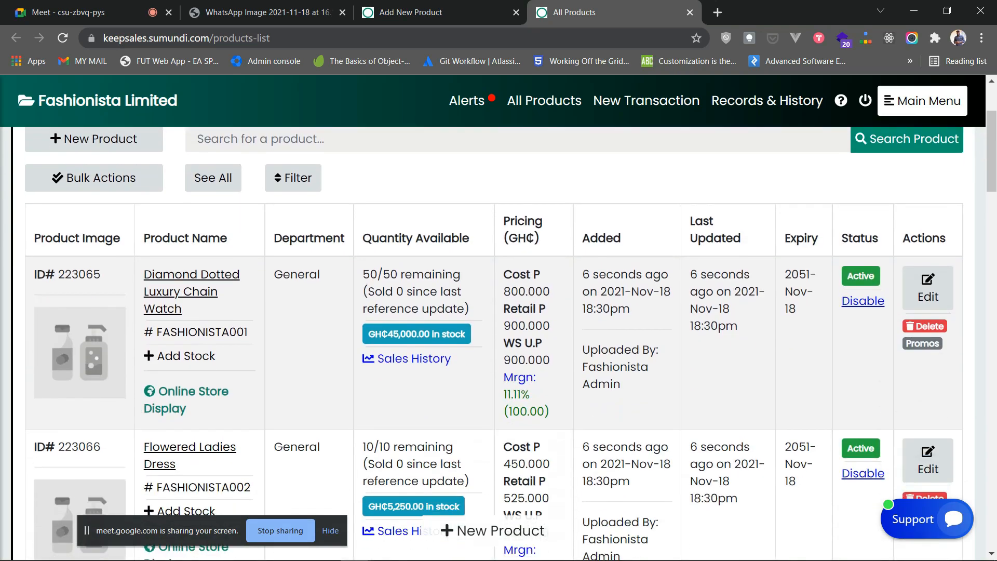
scroll(498, 338, down, 15)
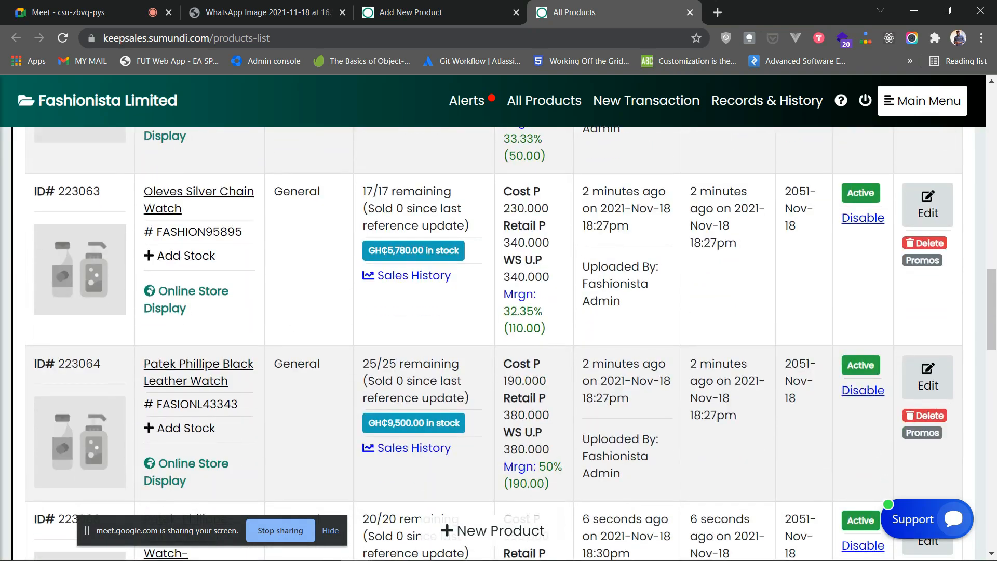
scroll(499, 338, up, 17)
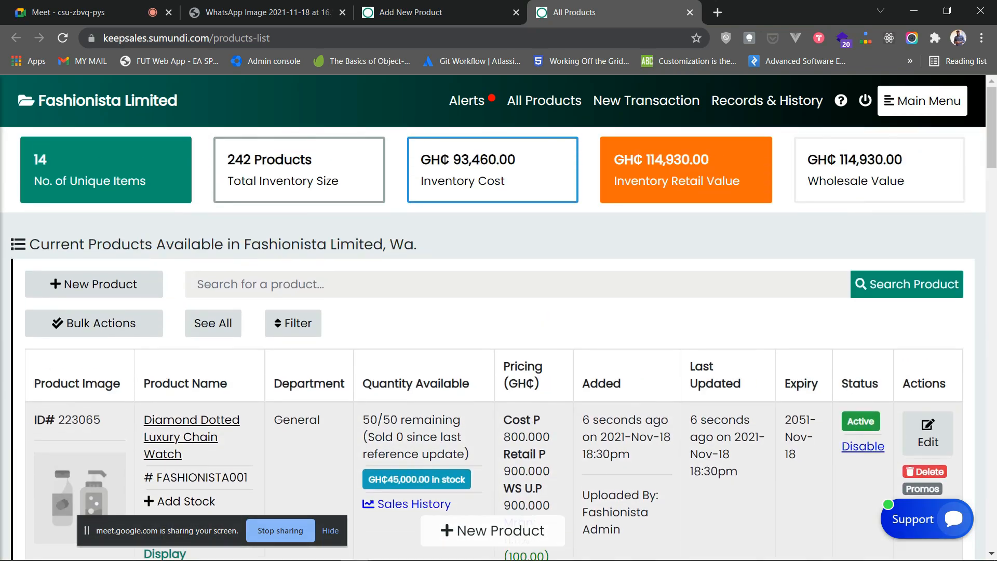
scroll(499, 337, down, 1)
scroll(499, 337, up, 1)
scroll(499, 338, down, 1)
scroll(499, 337, up, 1)
scroll(499, 338, down, 2)
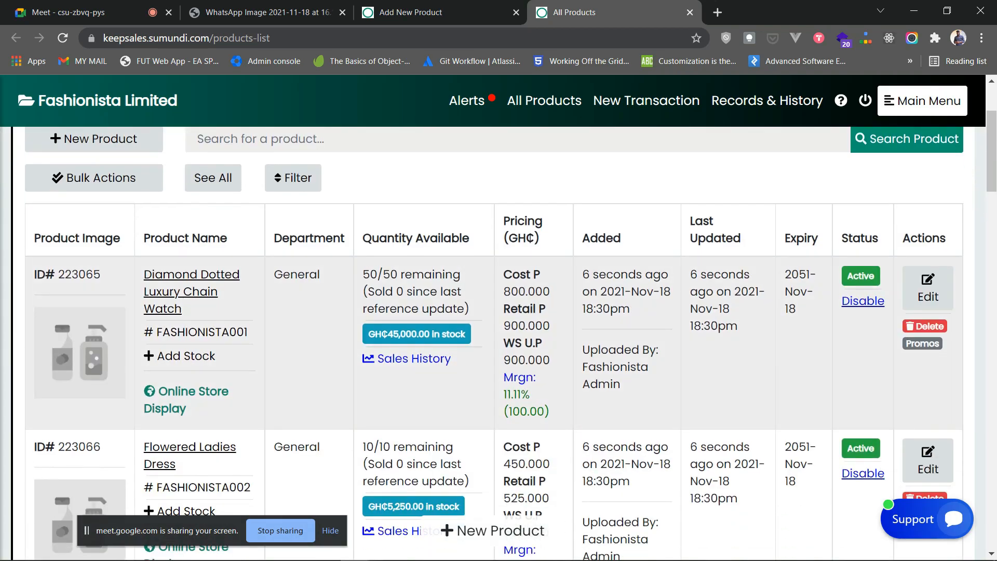
scroll(499, 337, down, 1)
scroll(499, 338, up, 3)
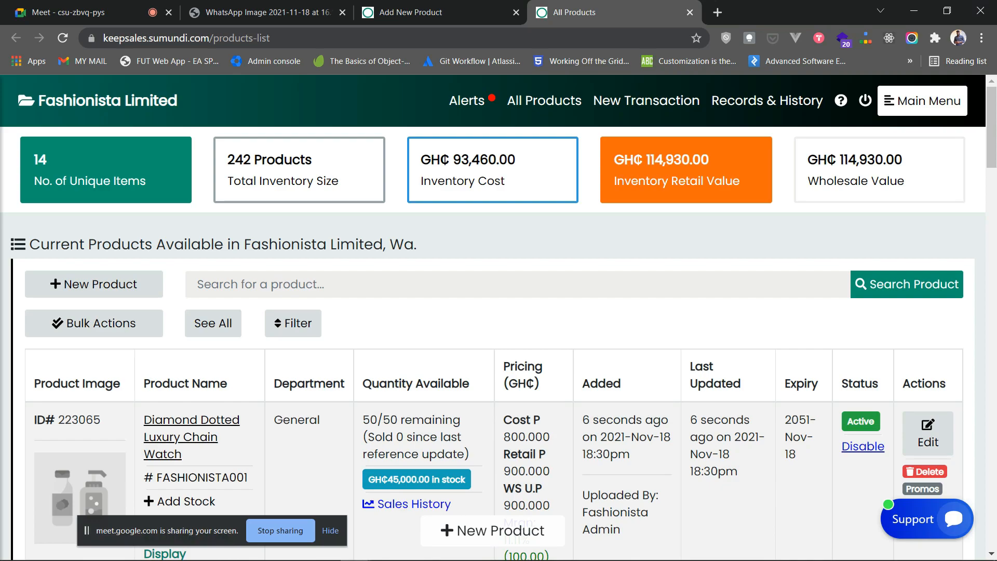
- Go to Main Menu > Online Store > Setup & Settings and look through its sections
click(923, 101)
scroll(613, 318, down, 3)
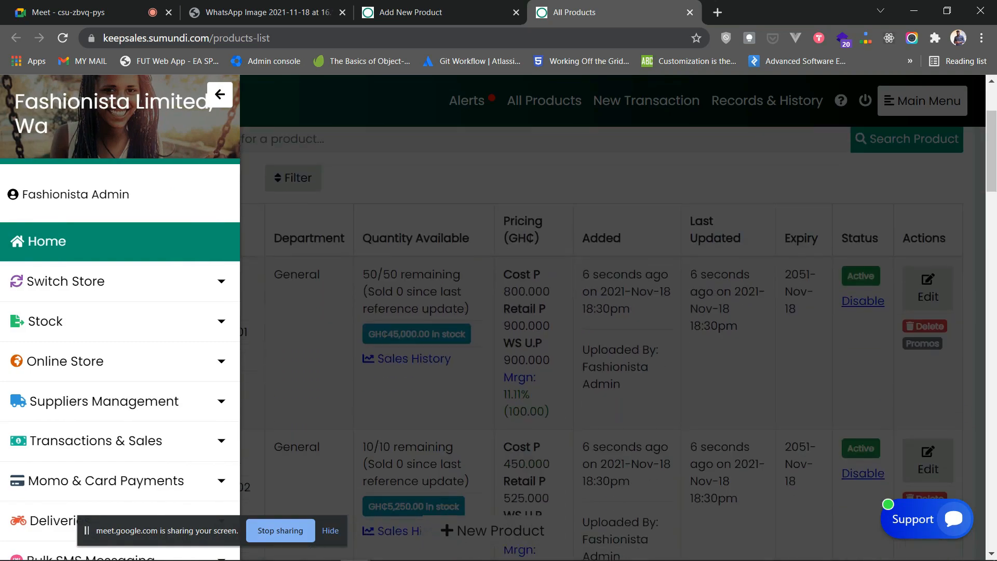
scroll(120, 338, down, 2)
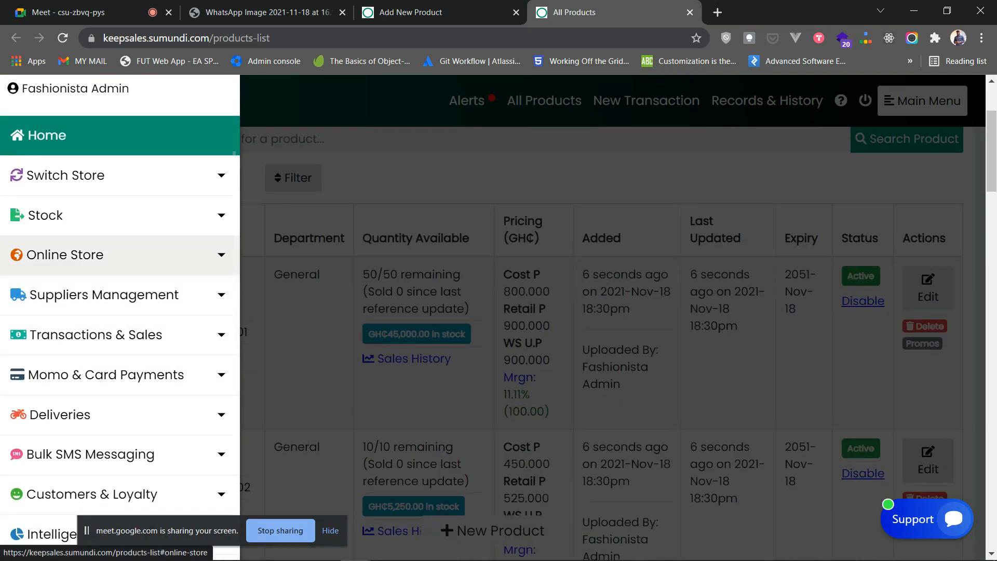
click(104, 254)
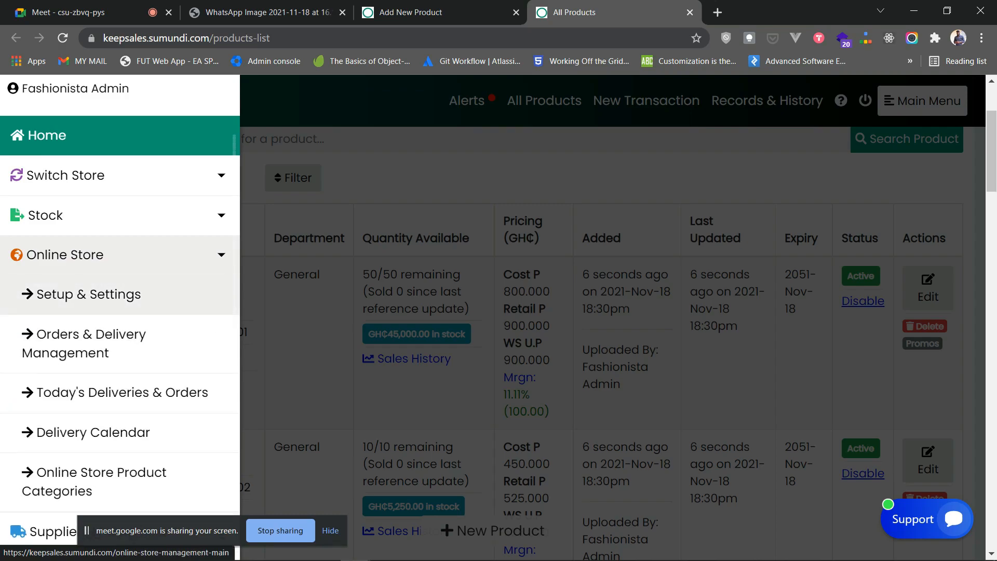
click(88, 294)
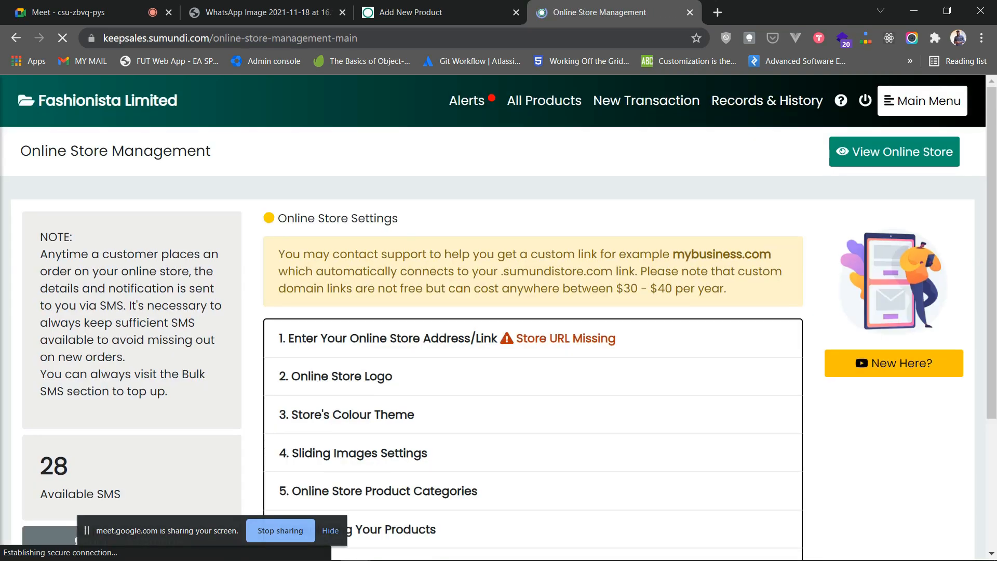
scroll(533, 343, down, 3)
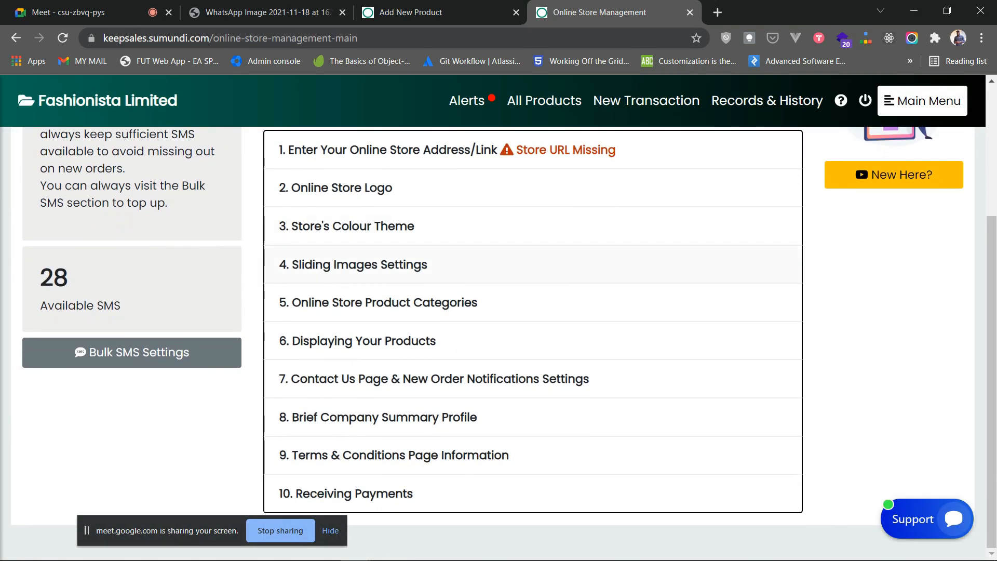
scroll(533, 271, up, 3)
scroll(533, 271, down, 3)
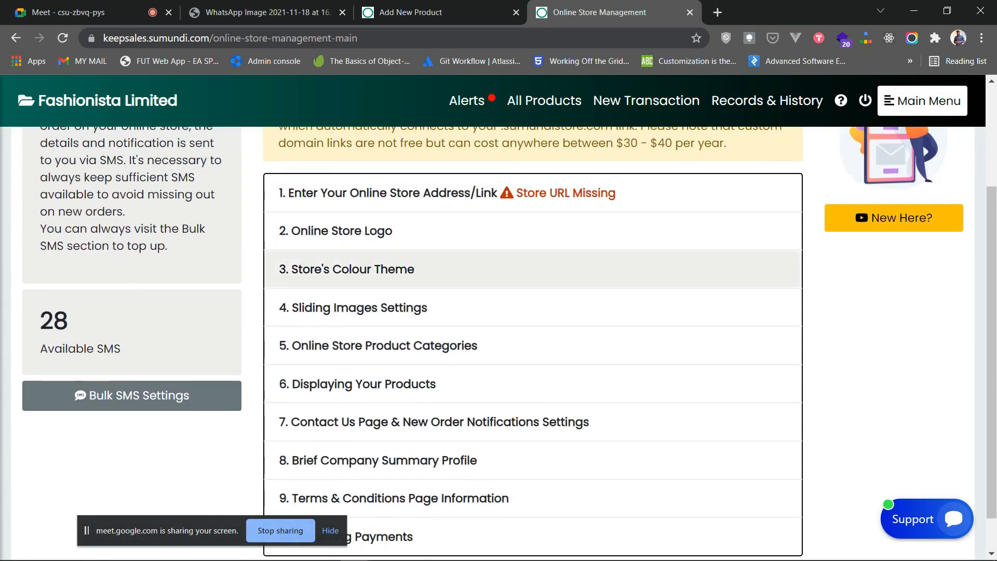
scroll(533, 270, up, 3)
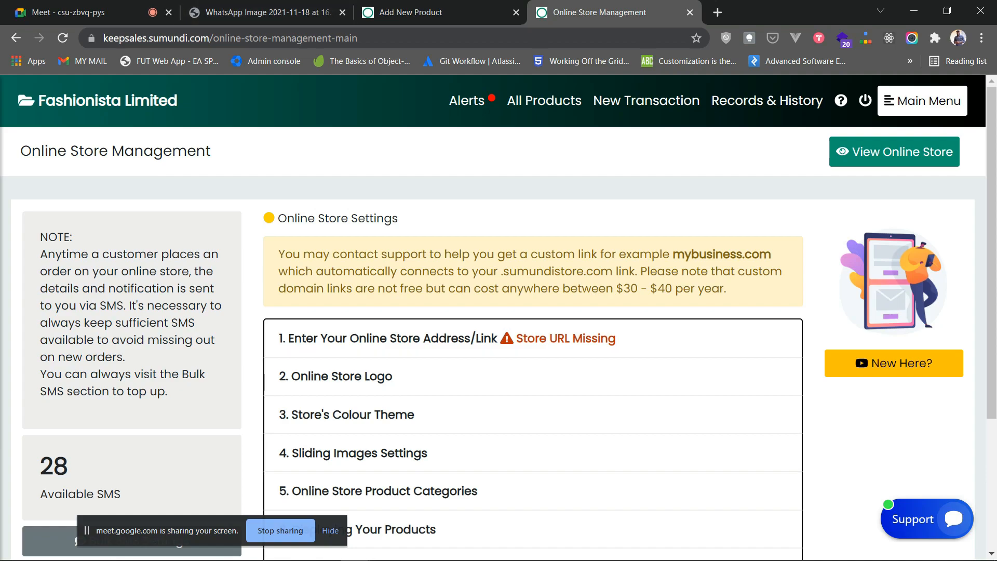
scroll(533, 303, down, 2)
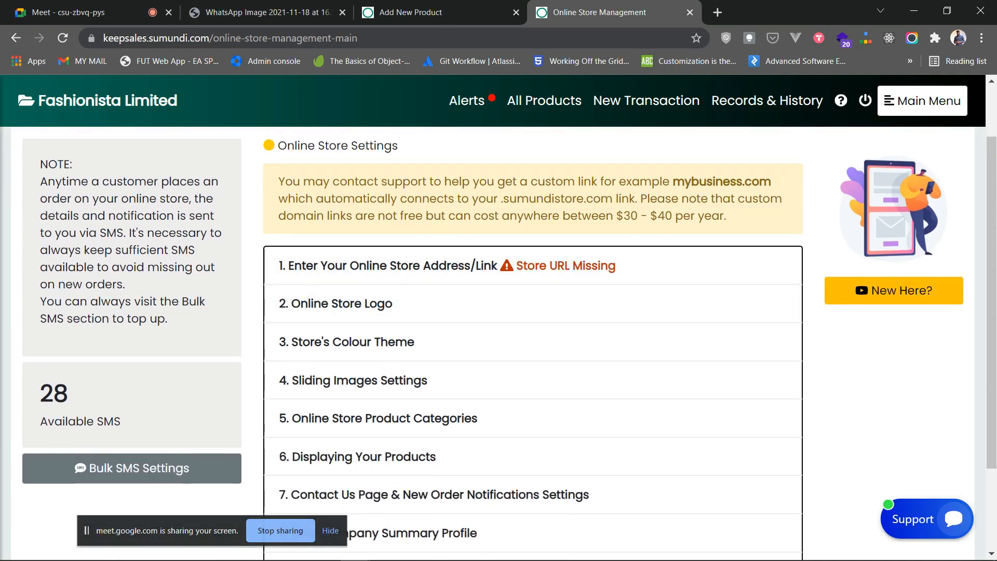
scroll(533, 304, up, 2)
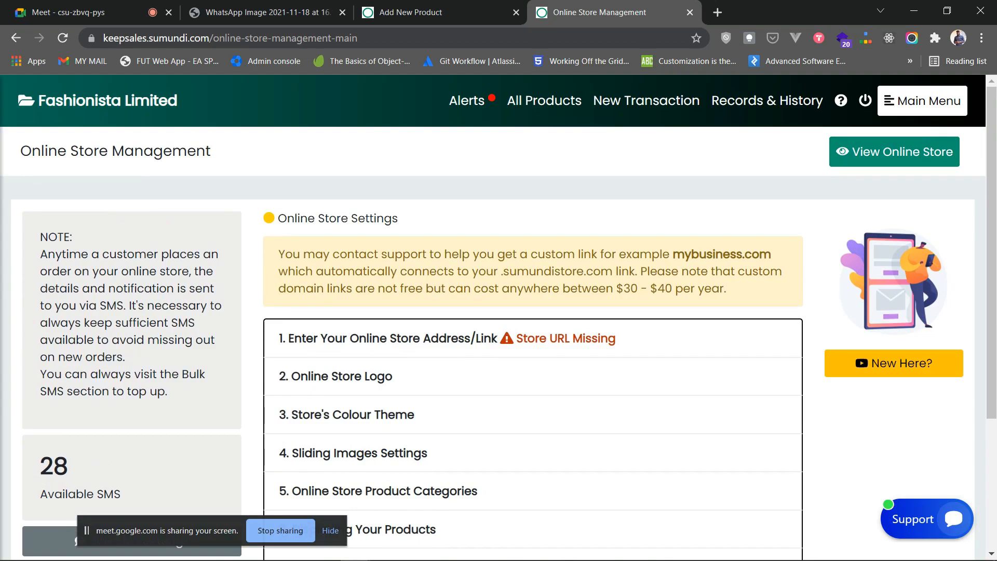
- In section 1, save 'fashionista' as the store link and dismiss the confirmation
scroll(533, 304, down, 3)
scroll(533, 303, up, 1)
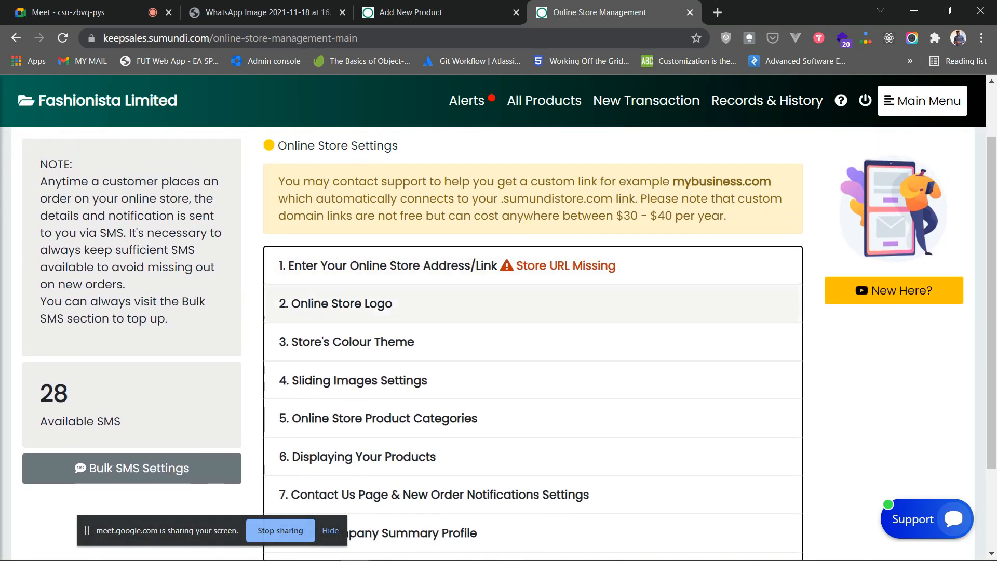
scroll(533, 266, up, 2)
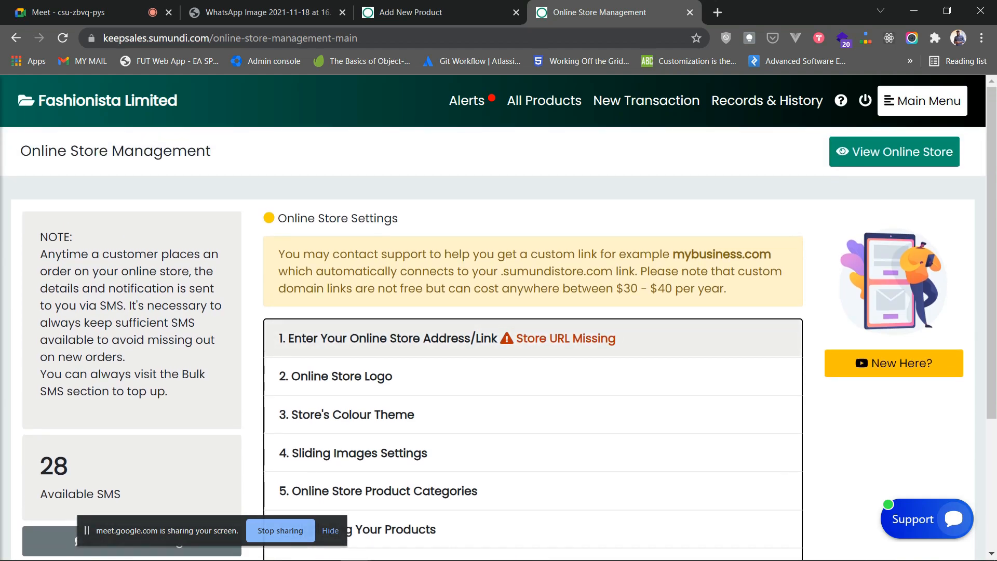
click(533, 338)
scroll(533, 312, down, 2)
scroll(533, 275, up, 1)
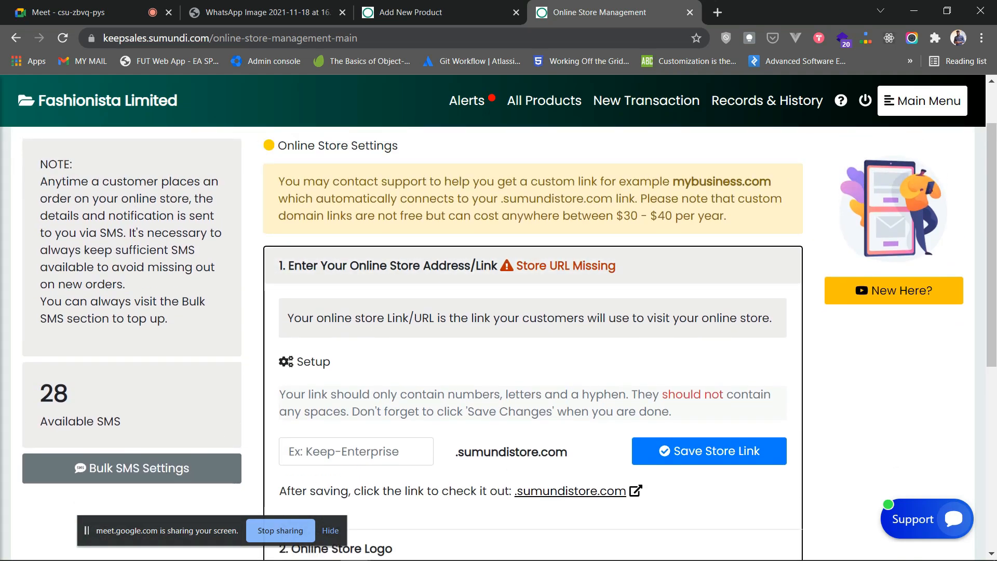
click(356, 452)
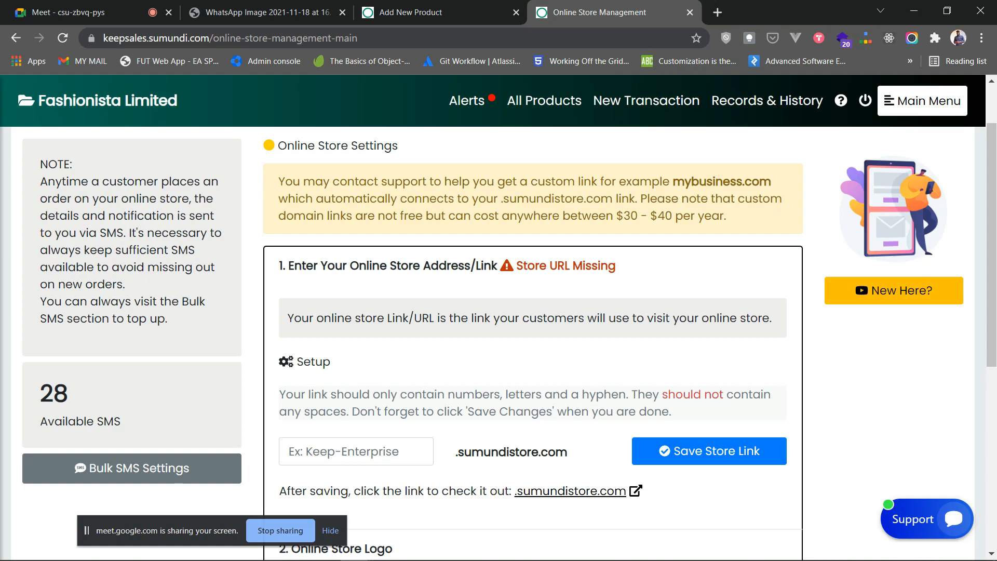
click(357, 451)
text(FASH)
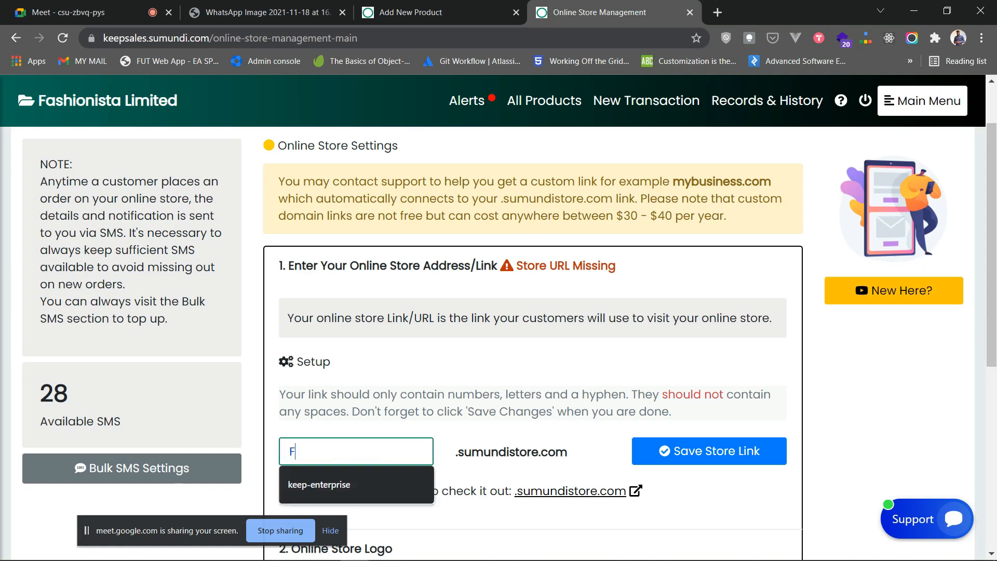
key(BackSpace)
key(BackSpace)
key(BackSpace)
key(BackSpace)
text(fa)
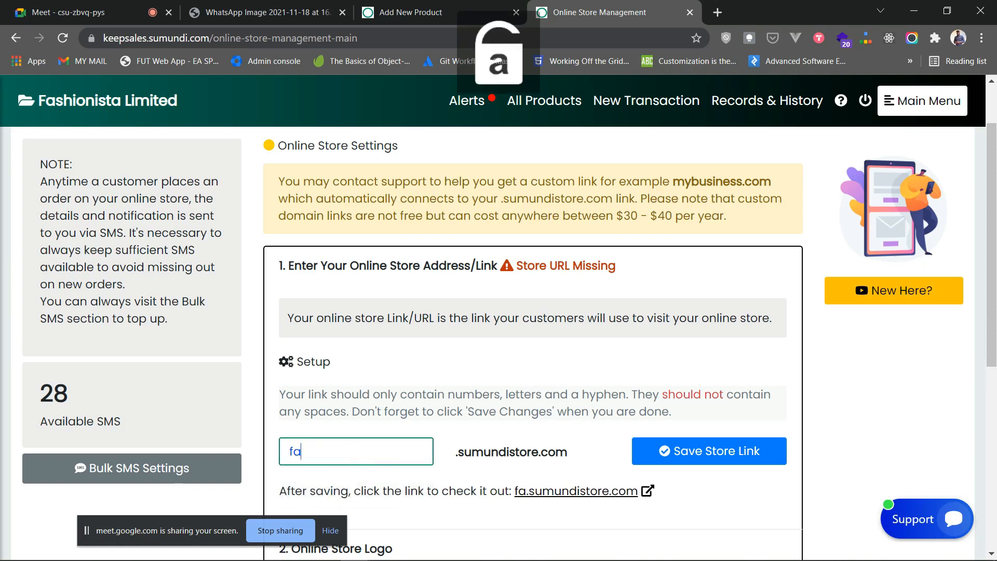
text(shionista)
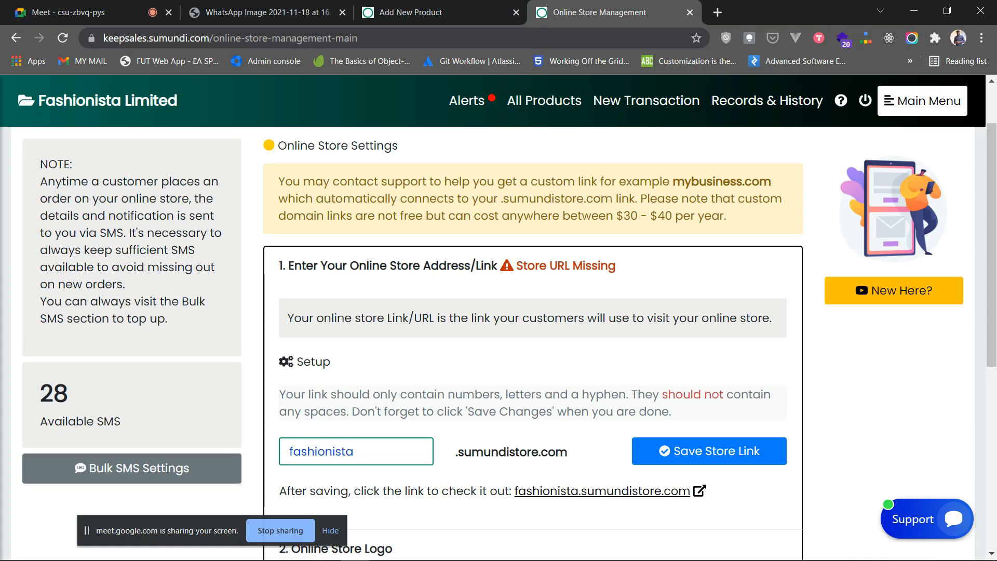
click(709, 451)
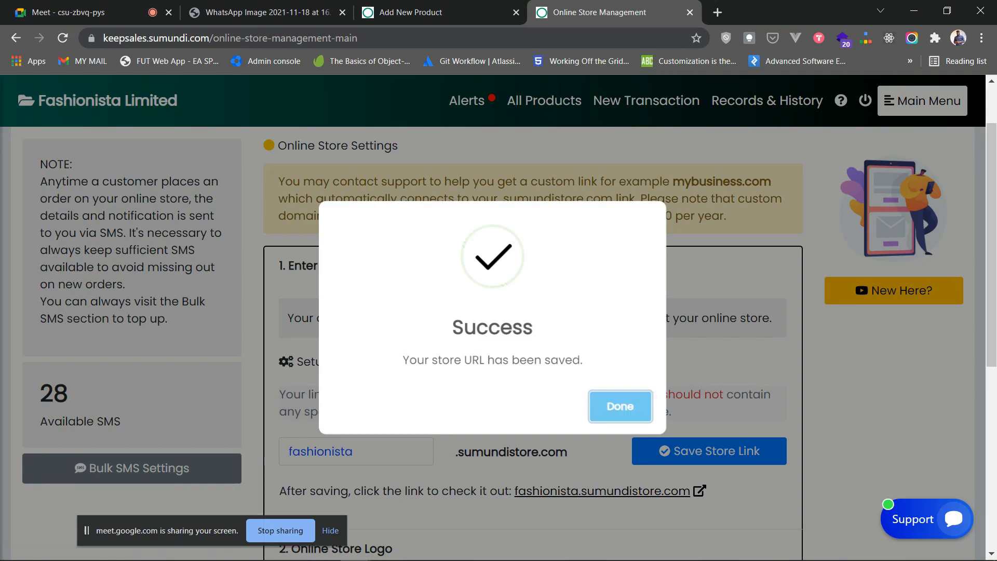
key(Return)
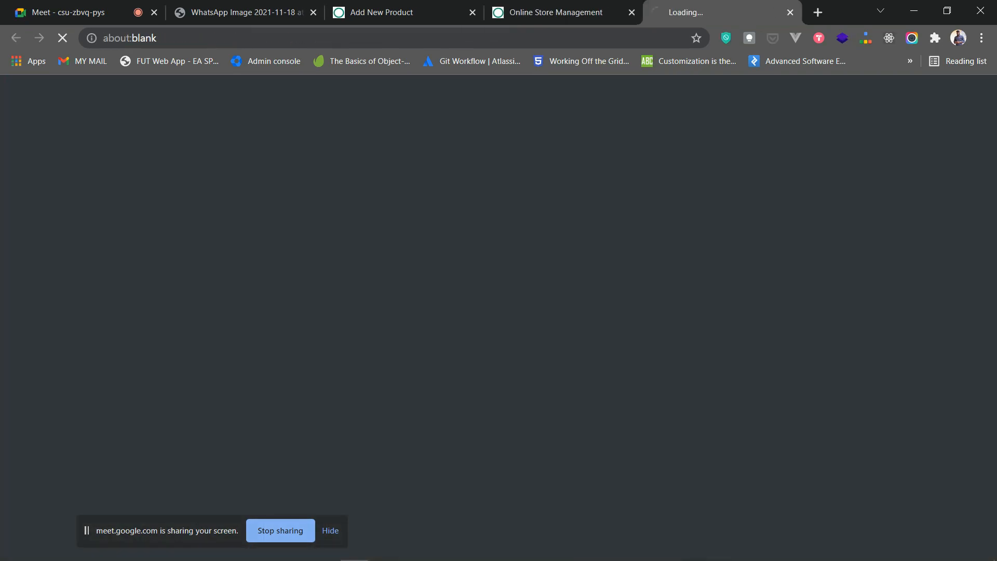
- Open the online storefront in a new tab and check the saved fashionista link
click(894, 152)
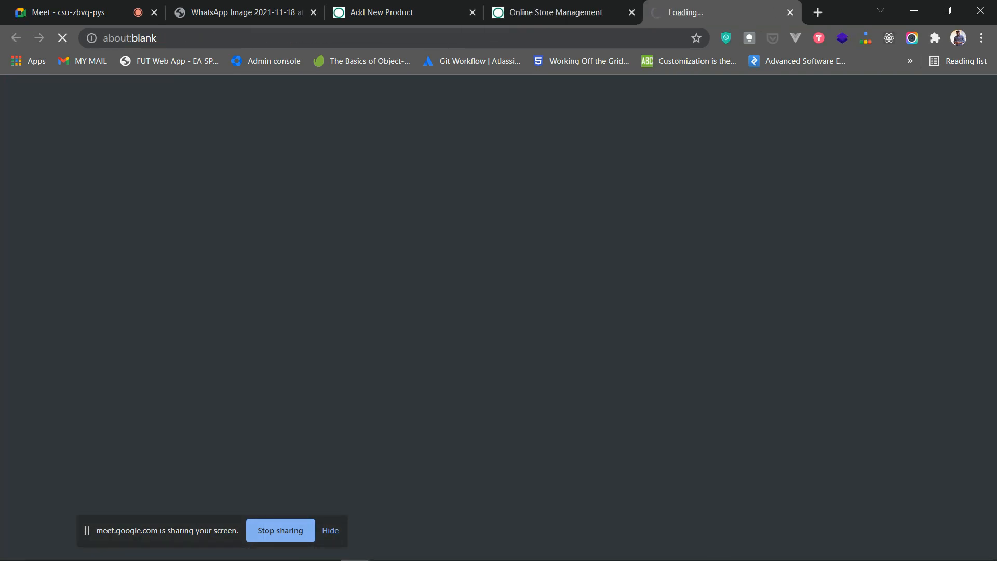
click(563, 12)
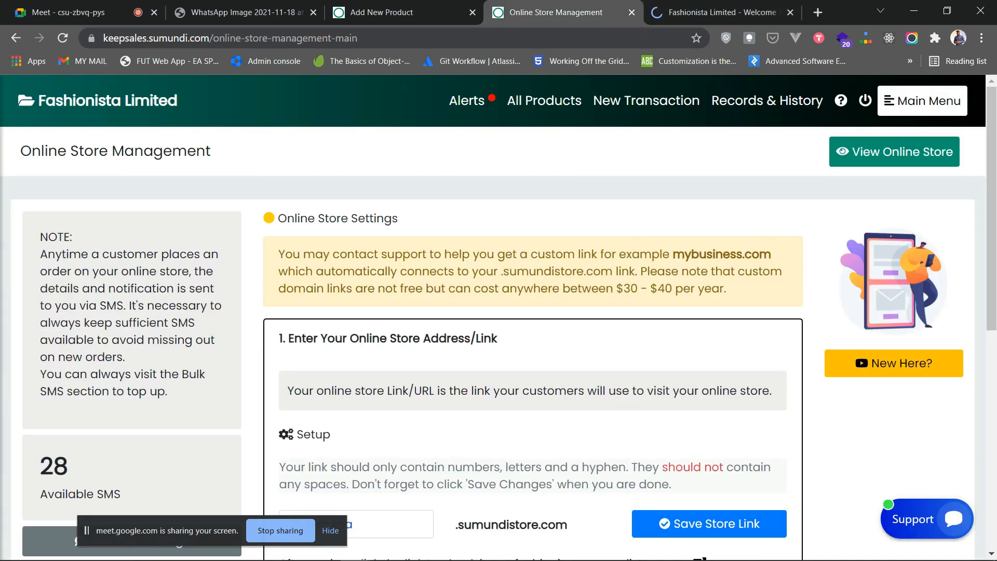
scroll(533, 342, down, 3)
click(357, 306)
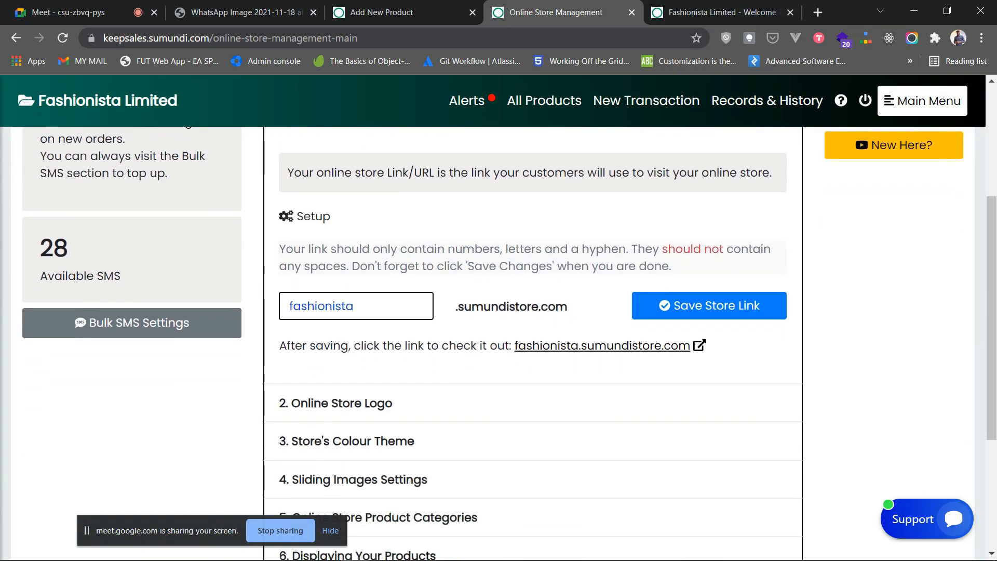
scroll(499, 343, up, 3)
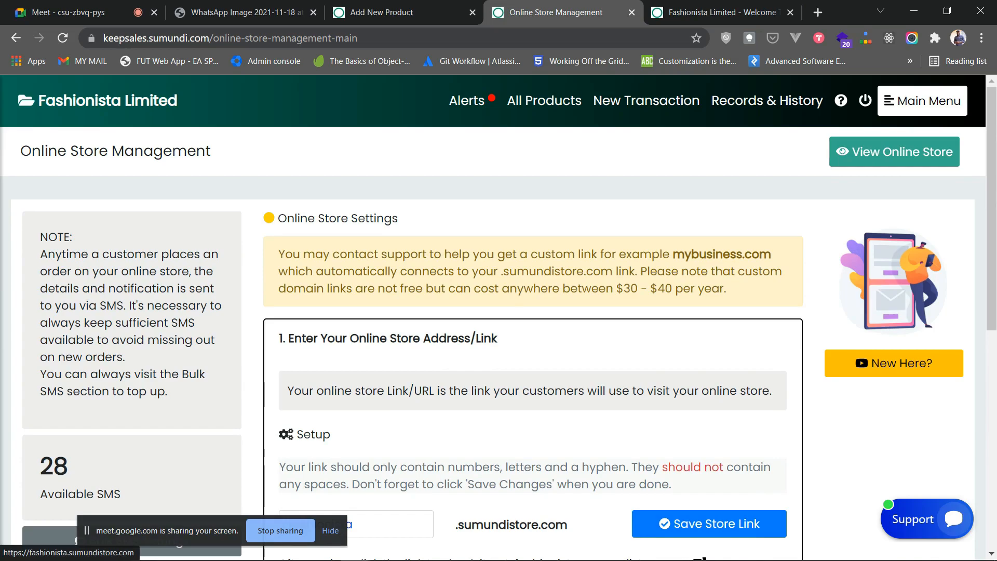
- Open the Fashionista storefront and scroll through its home page banners
click(895, 152)
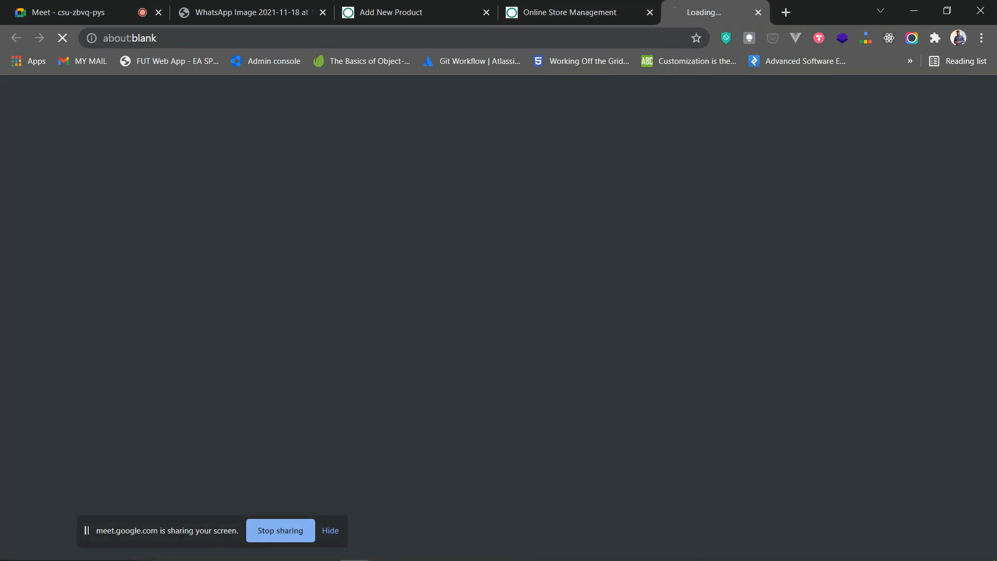
scroll(529, 234, down, 8)
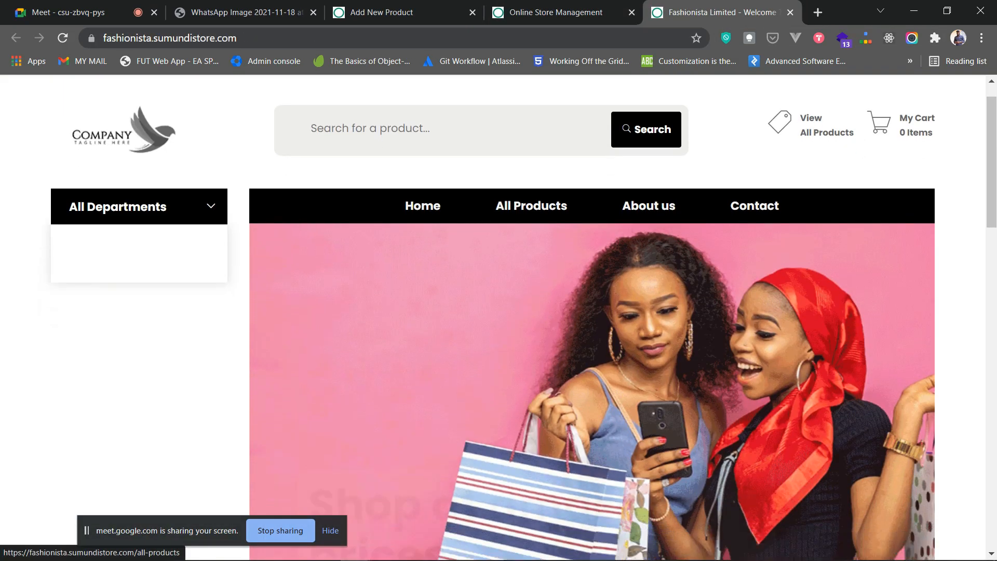
scroll(592, 317, down, 3)
scroll(592, 317, up, 10)
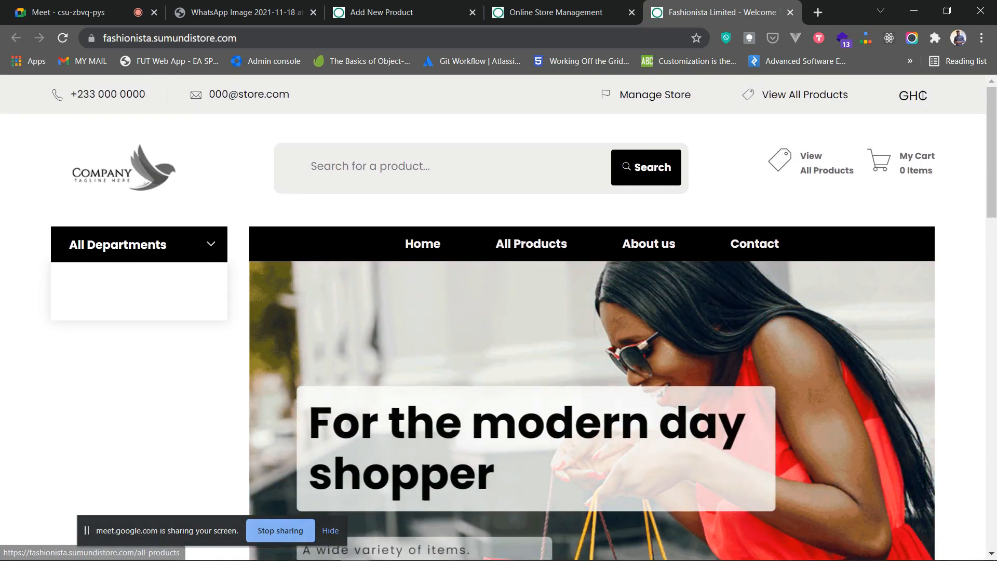
scroll(592, 317, down, 7)
scroll(592, 317, down, 5)
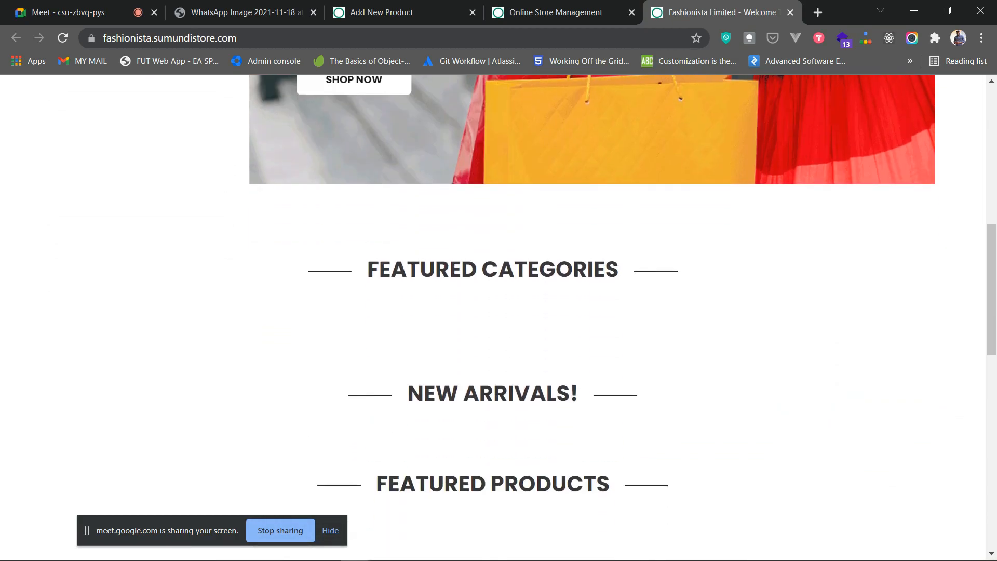
scroll(592, 317, up, 7)
scroll(592, 317, up, 4)
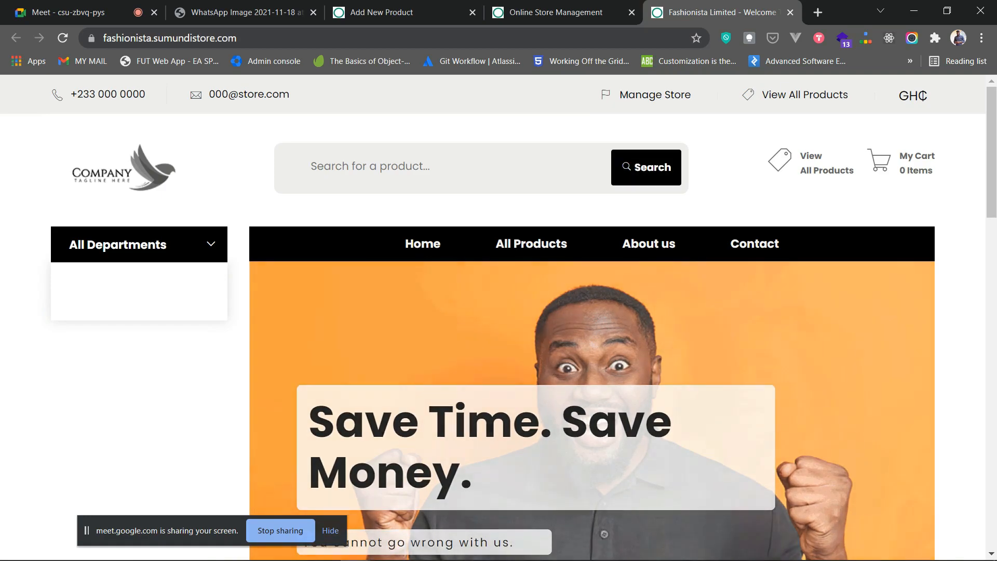
- Compare with the management page, then select the storefront's full web address
click(556, 13)
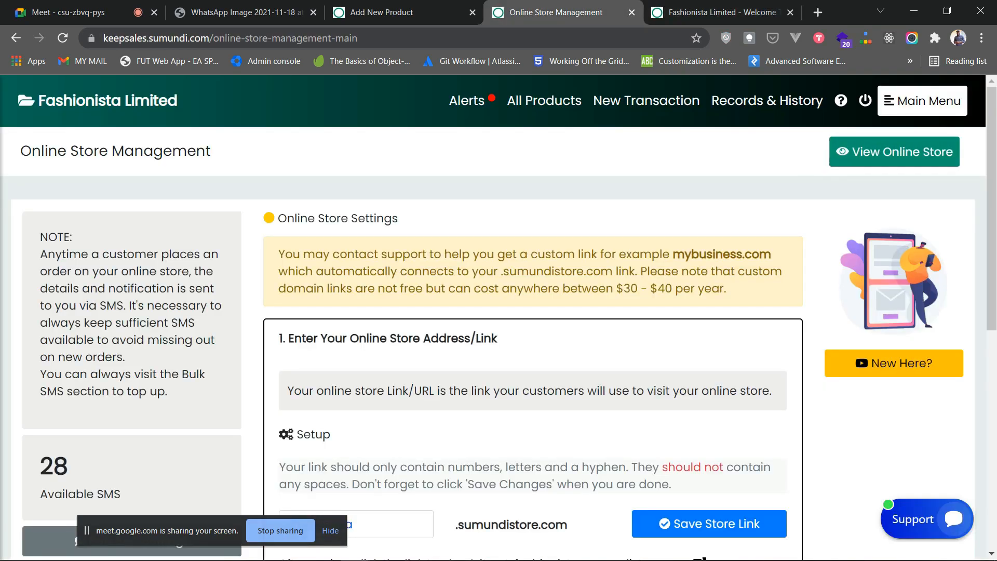
scroll(533, 338, down, 1)
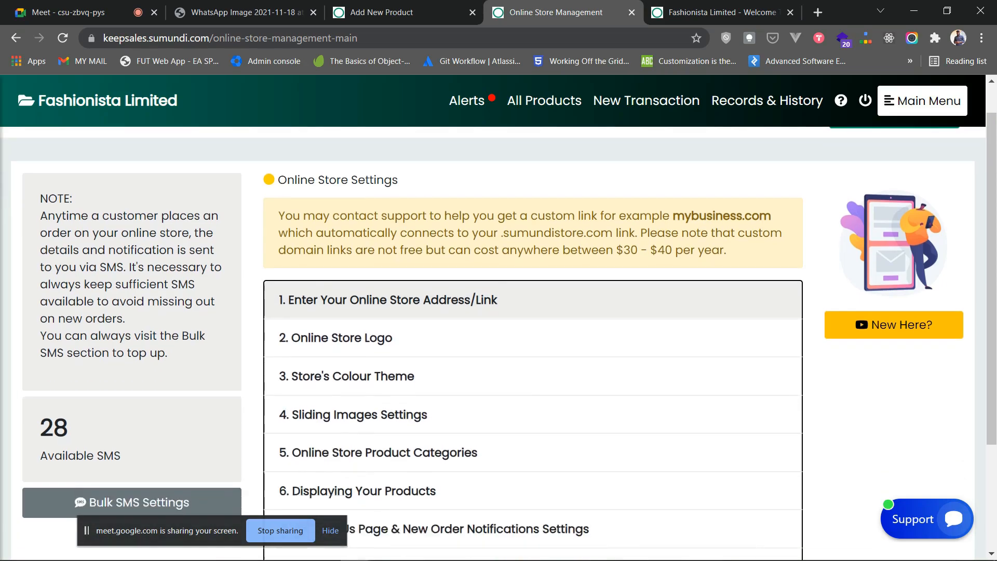
click(699, 12)
click(394, 38)
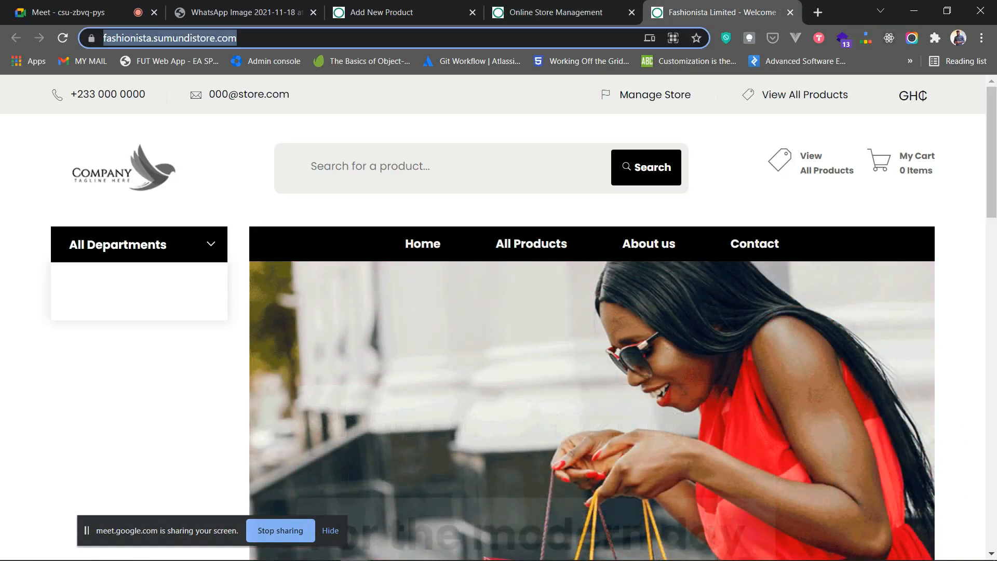
click(394, 38)
drag(272, 38, 102, 38)
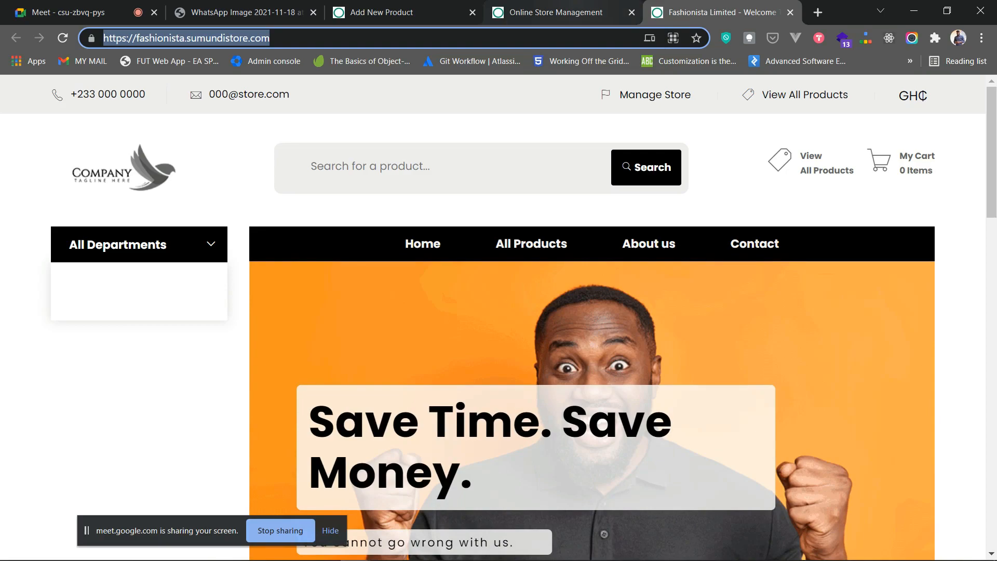
- Return to Online Store Management and scroll down to the ten settings sections
click(556, 12)
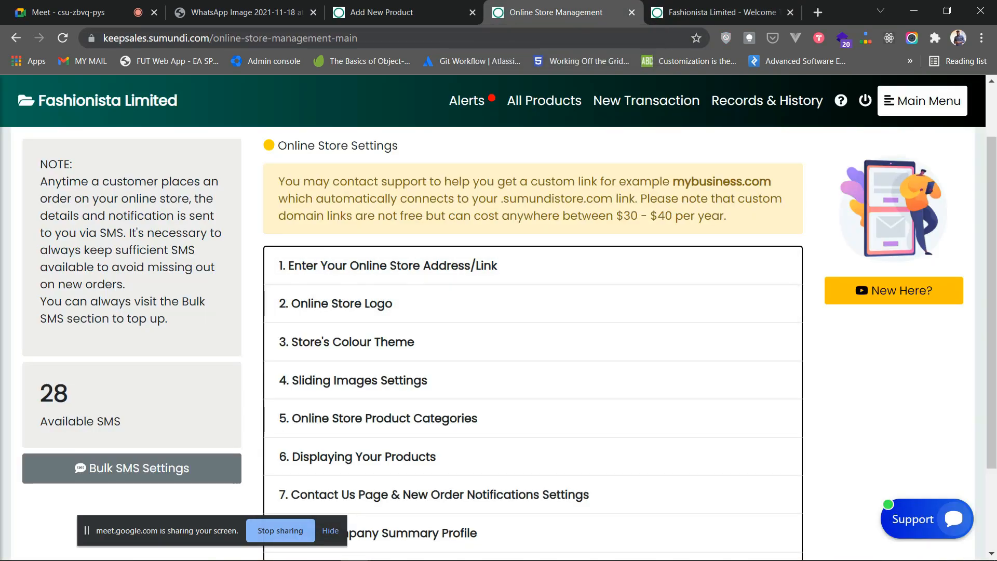
key(ctrl+Tab)
key(Escape)
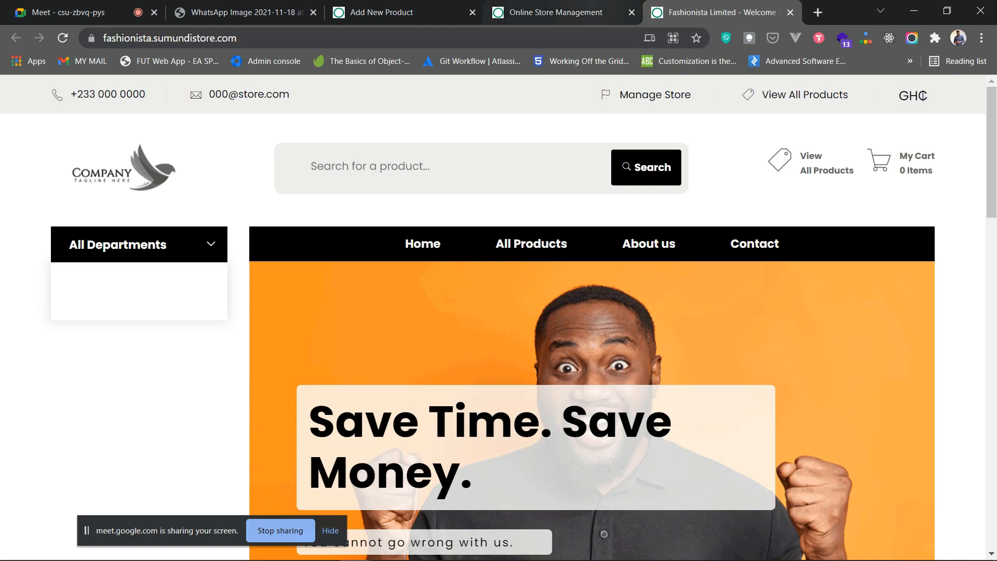
click(556, 12)
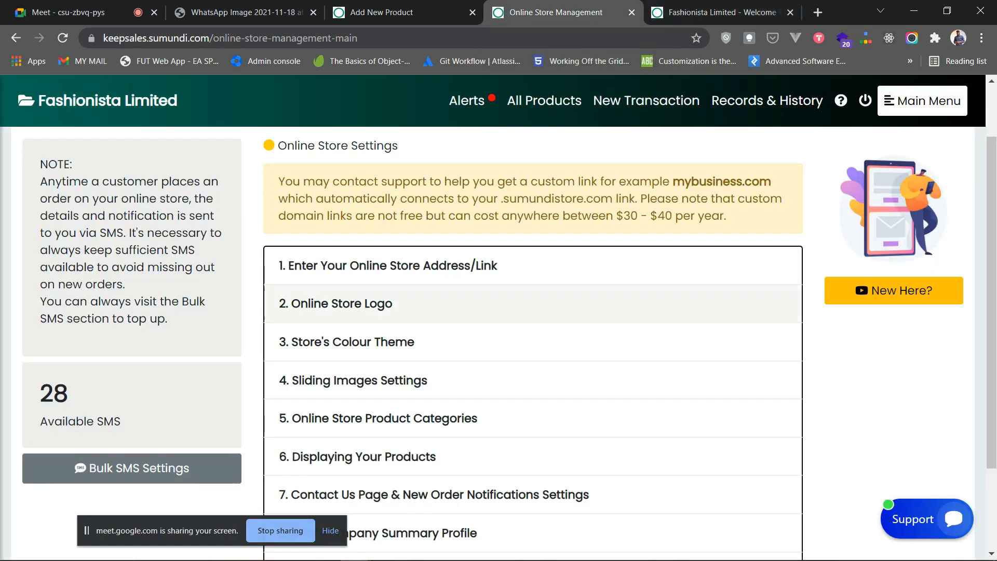
scroll(509, 332, down, 1)
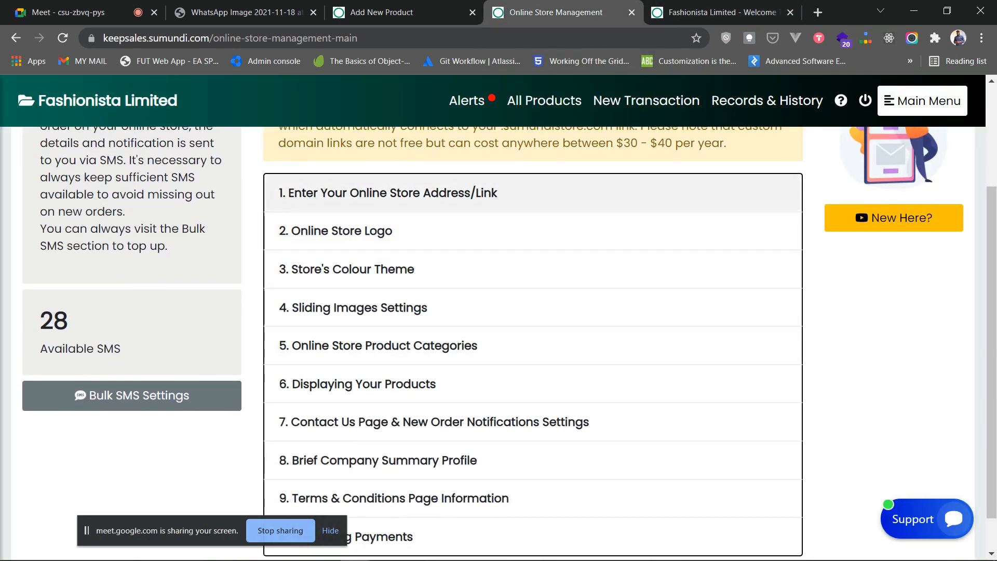
scroll(519, 232, down, 1)
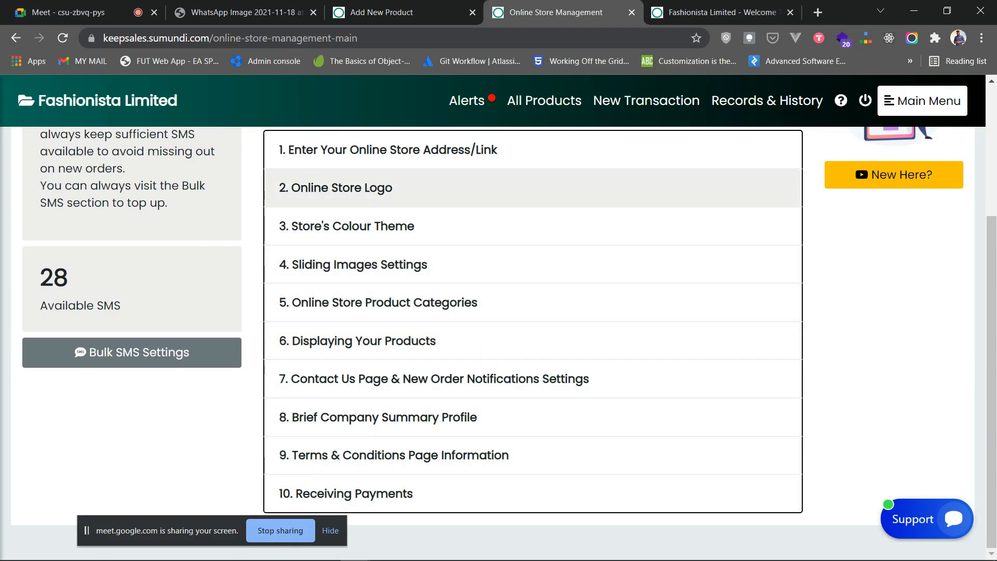
- Under '2. Online Store Logo', upload LOGO.png as the new store logo
click(364, 187)
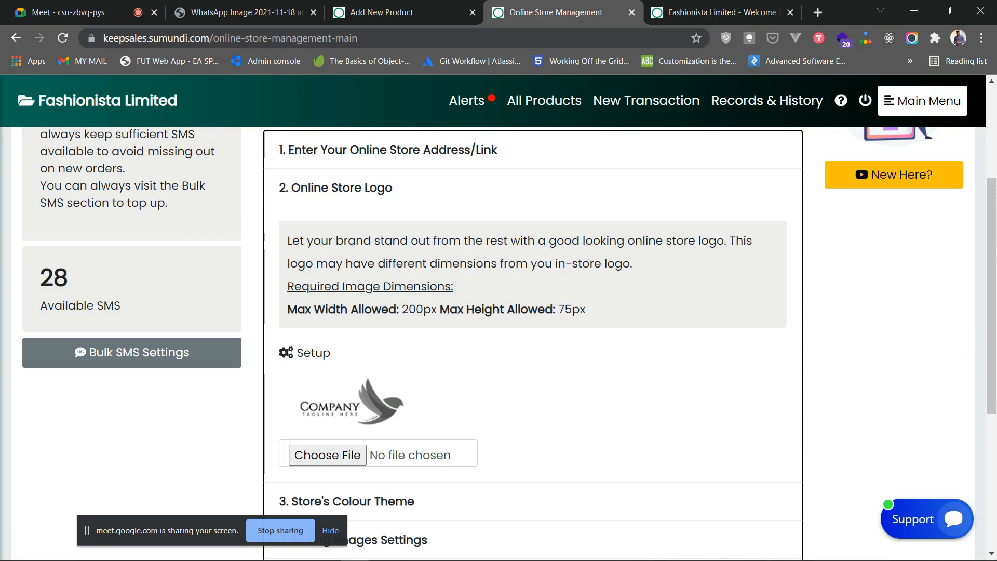
scroll(509, 342, down, 1)
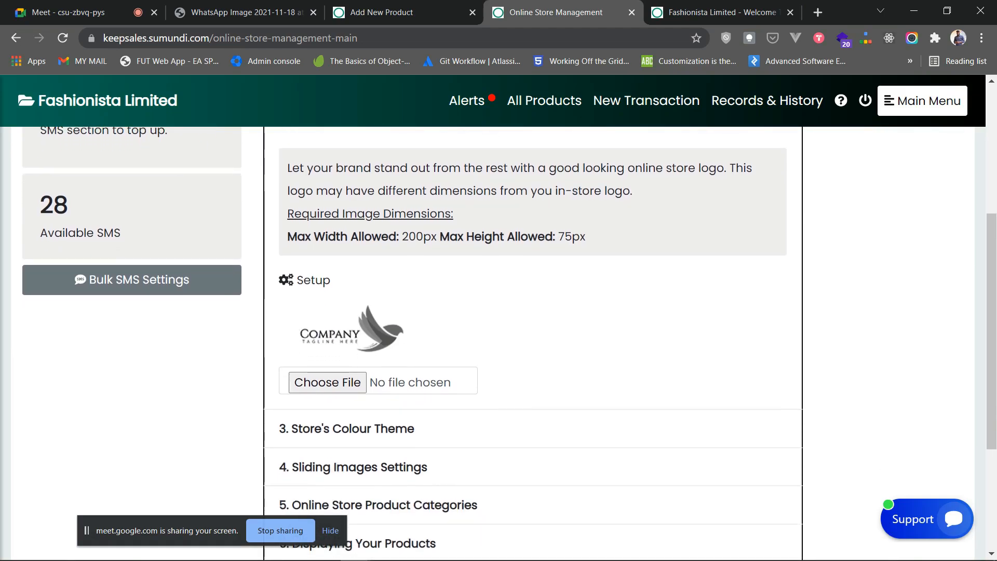
scroll(509, 343, up, 1)
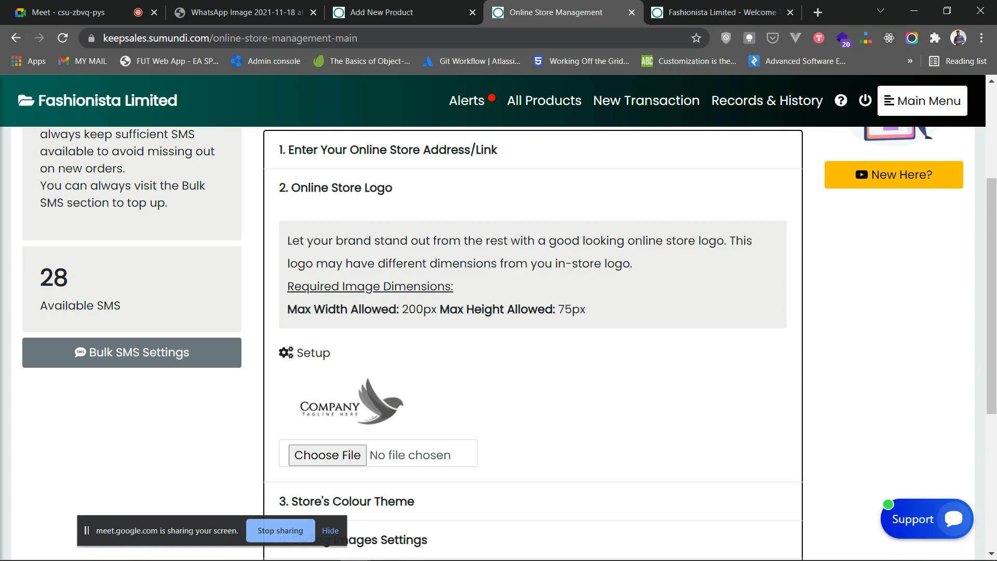
scroll(533, 343, down, 2)
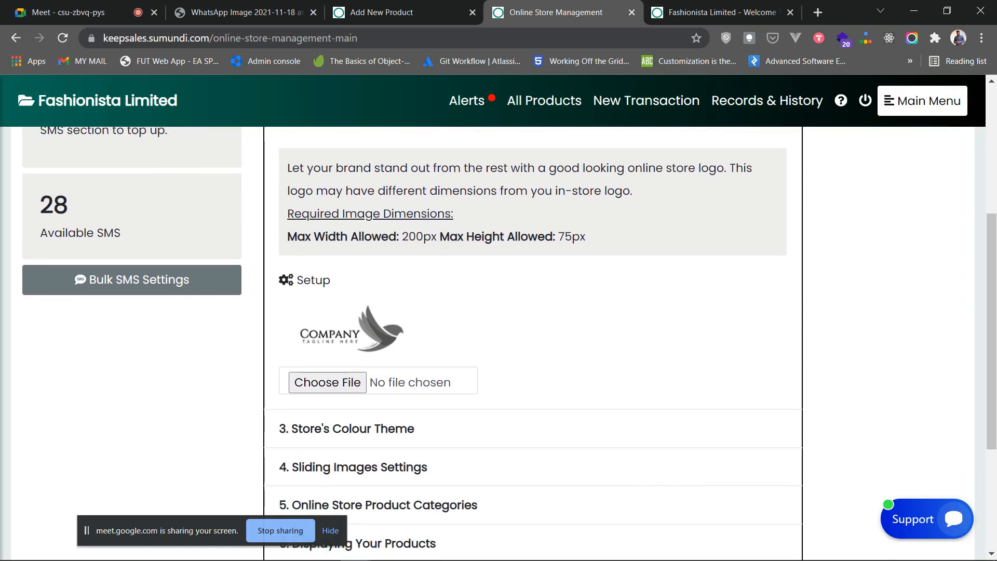
scroll(533, 343, up, 2)
click(358, 455)
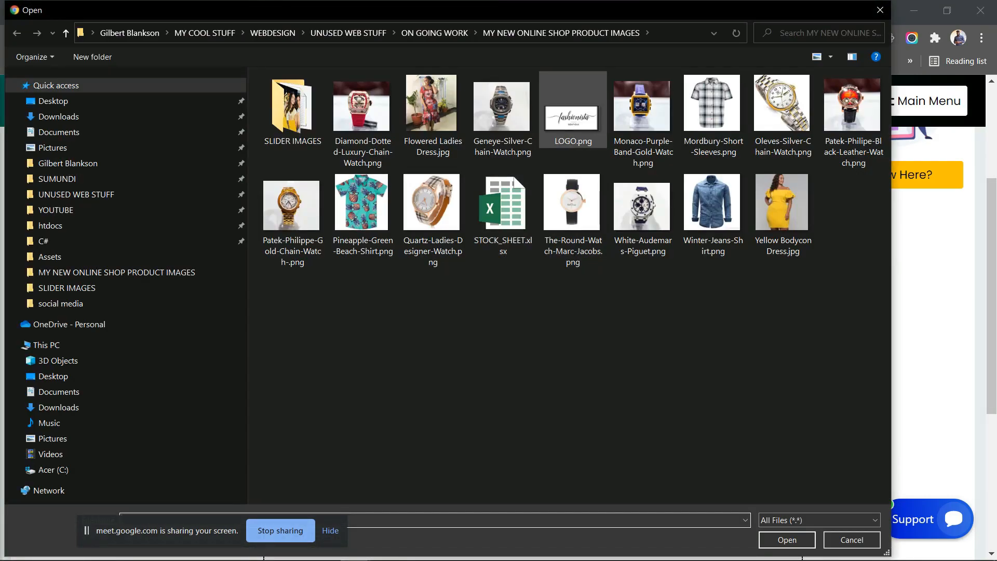
click(572, 128)
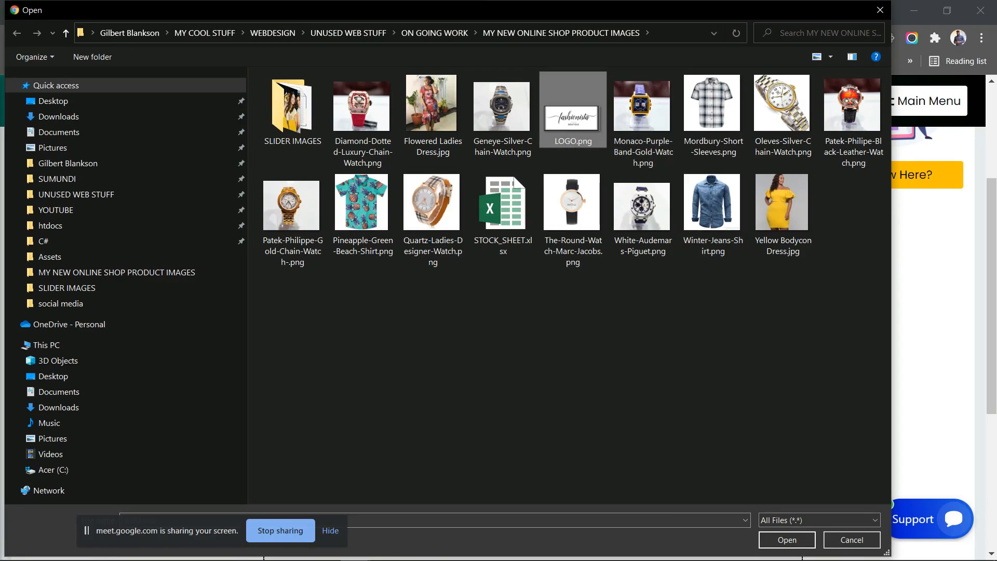
click(787, 540)
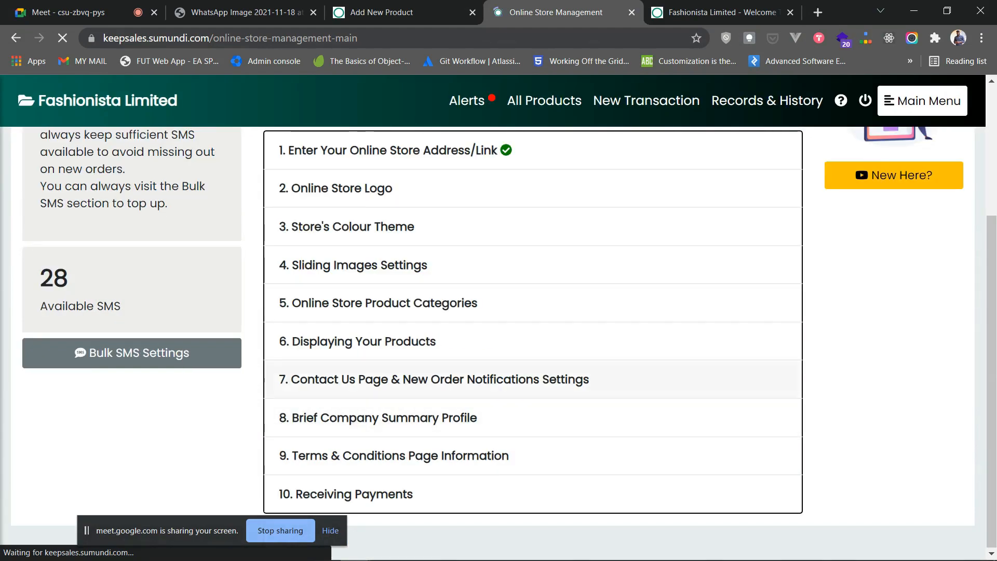
scroll(535, 379, up, 3)
- Reload the storefront to show the new logo, then go back to the store settings
click(723, 13)
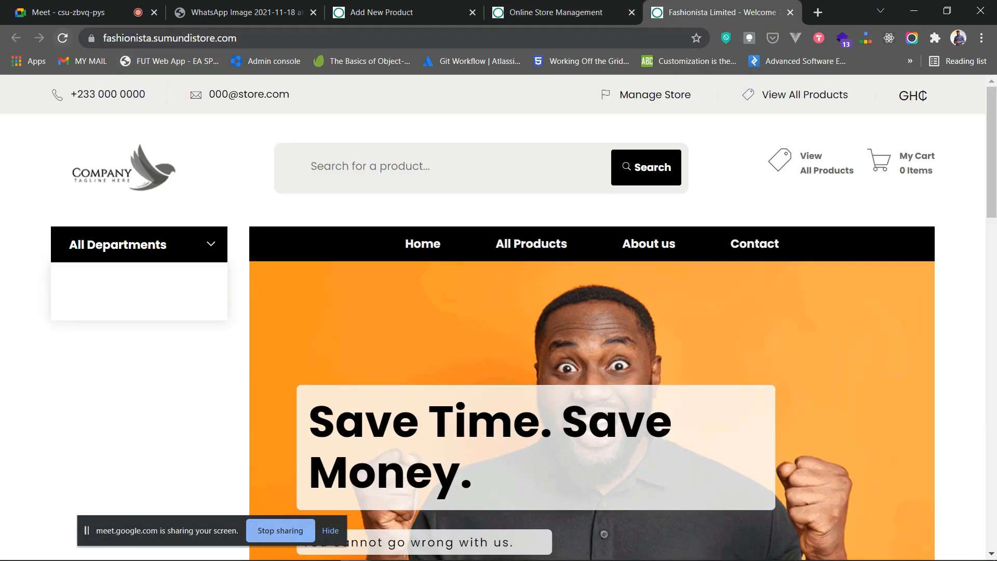
click(62, 38)
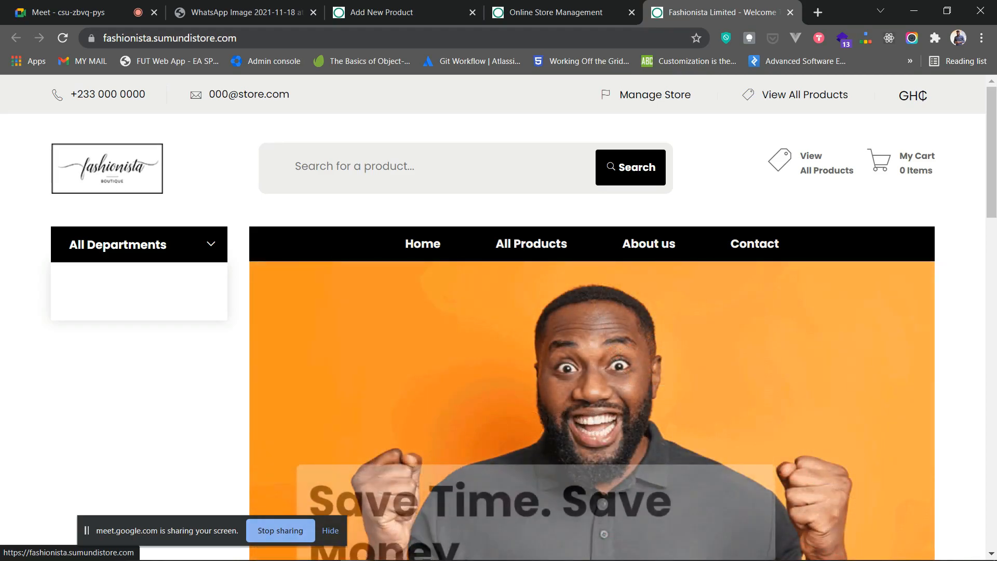
key(ctrl+shift+Tab)
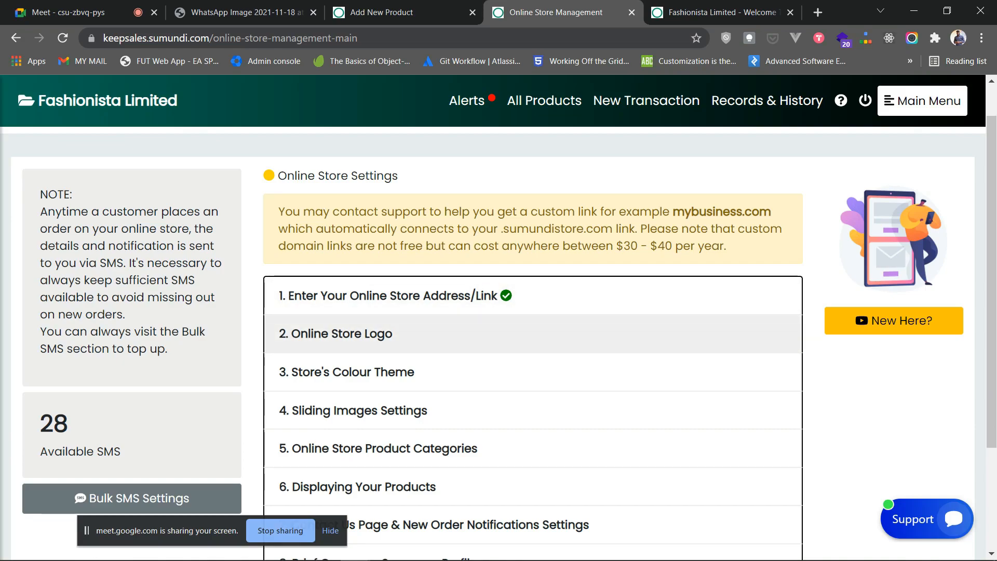
- Under '3. Store's Colour Theme', pick a dark green theme colour
scroll(520, 335, down, 1)
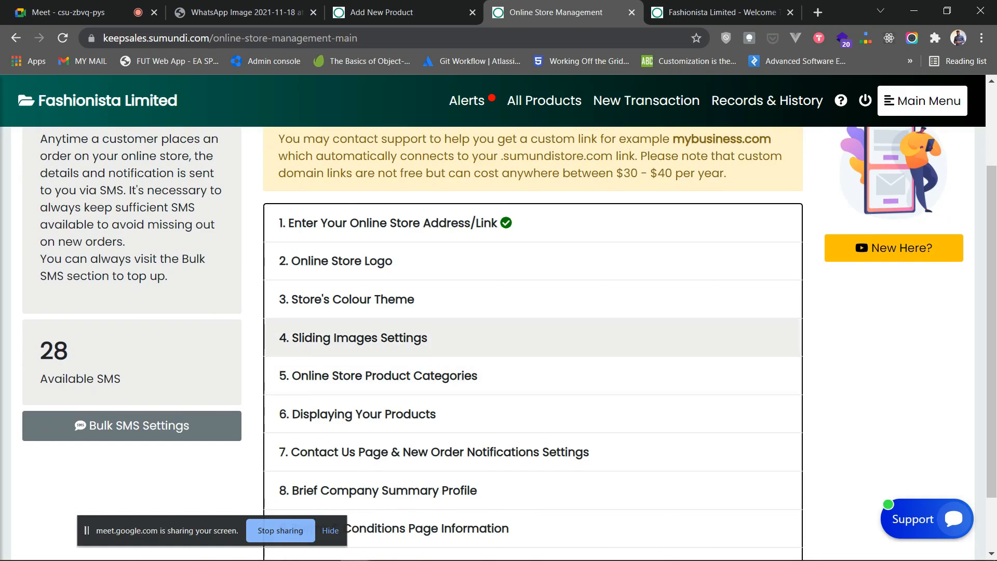
click(364, 300)
scroll(364, 299, down, 1)
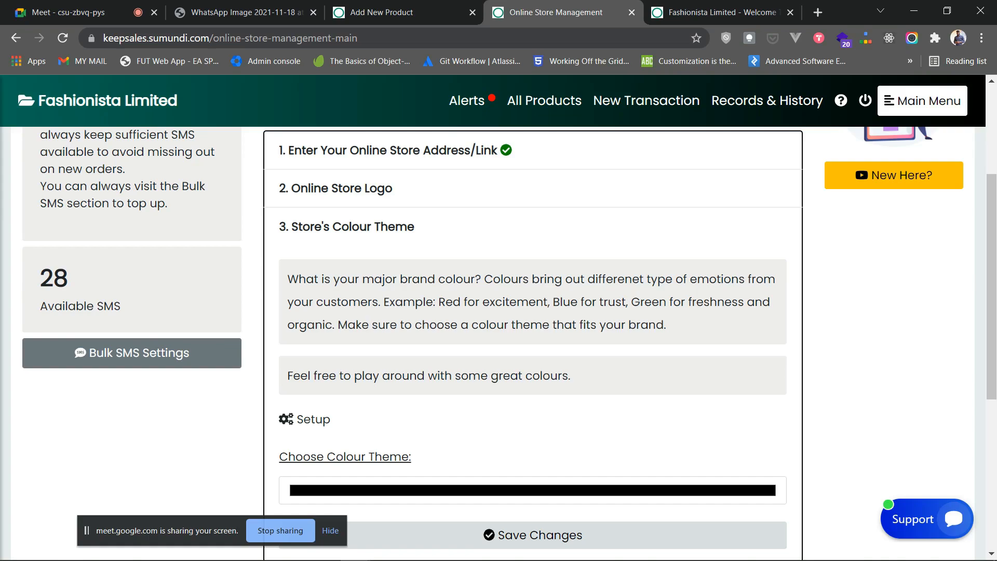
scroll(533, 418, down, 1)
click(533, 417)
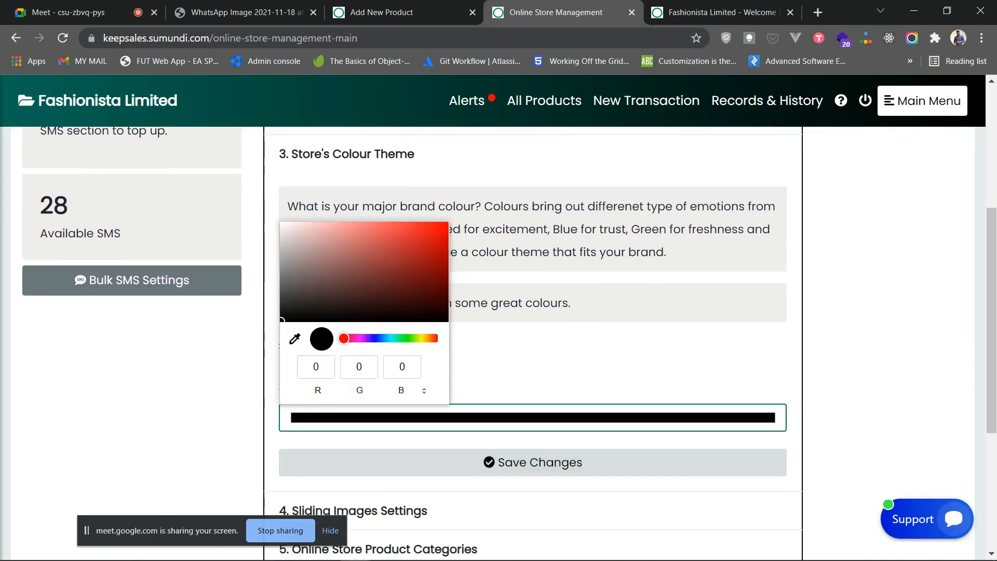
mouse_move(344, 338)
mouse_down()
mouse_move(436, 338)
mouse_move(372, 338)
mouse_move(381, 338)
mouse_up()
click(412, 229)
mouse_move(412, 229)
mouse_down()
mouse_move(432, 263)
mouse_move(404, 281)
mouse_up()
drag(382, 338, 351, 339)
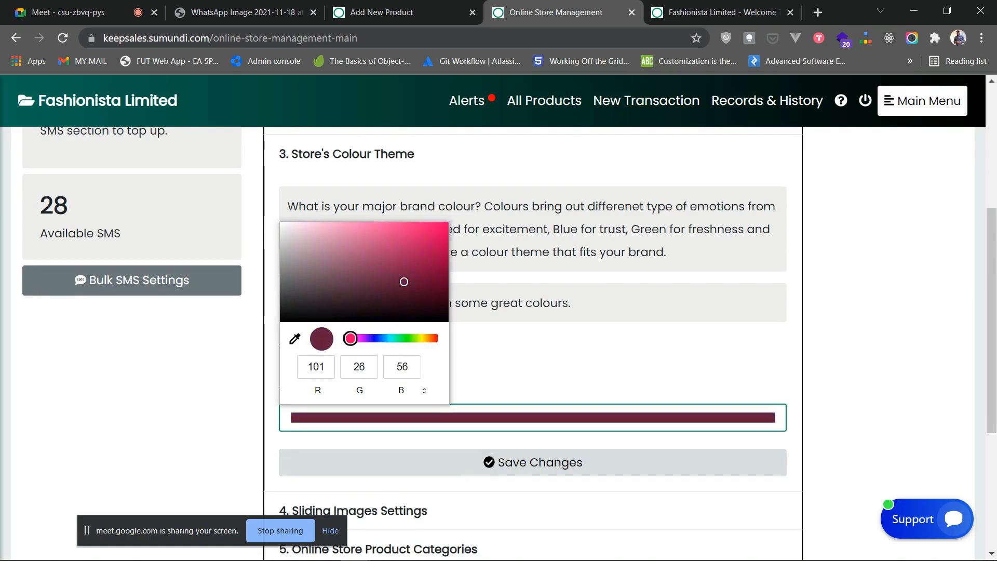
click(400, 339)
click(507, 363)
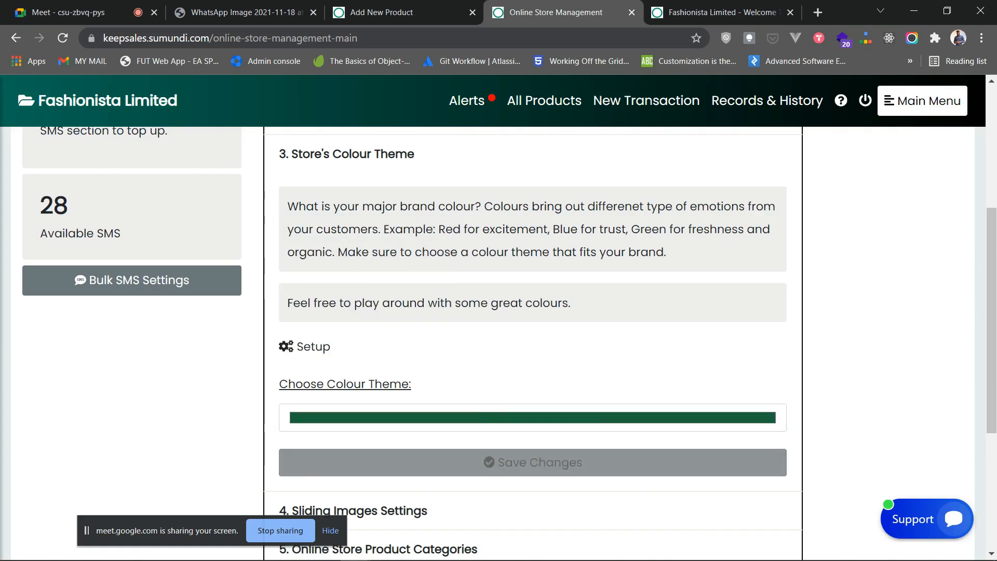
- Save the green theme, check it on the reloaded storefront, and dismiss the confirmation
click(533, 462)
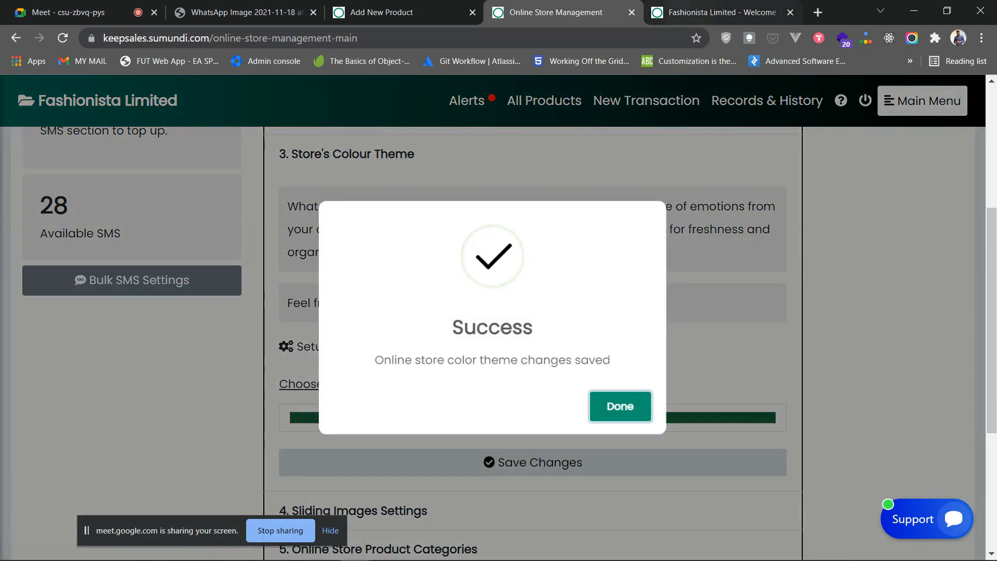
click(722, 12)
click(62, 38)
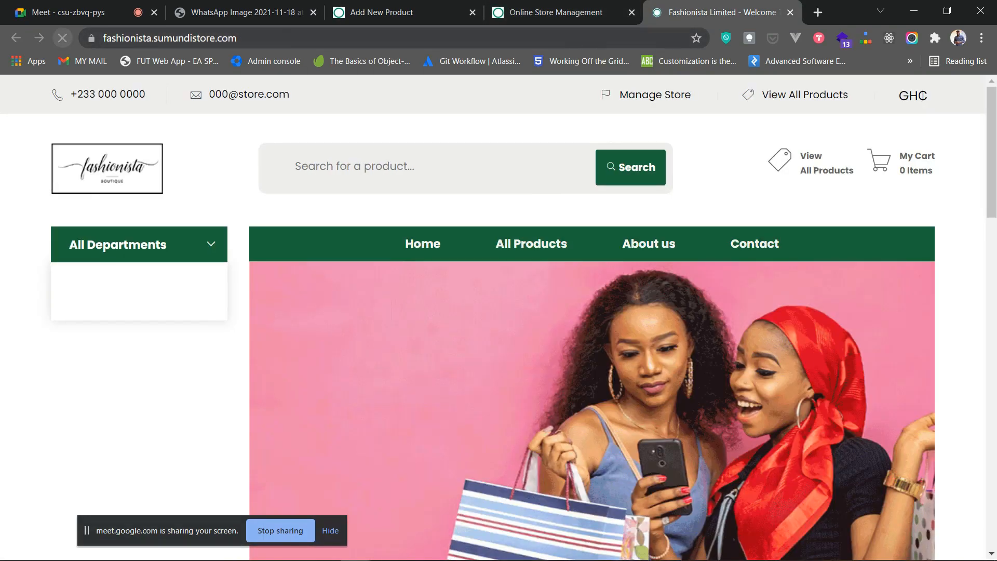
click(563, 12)
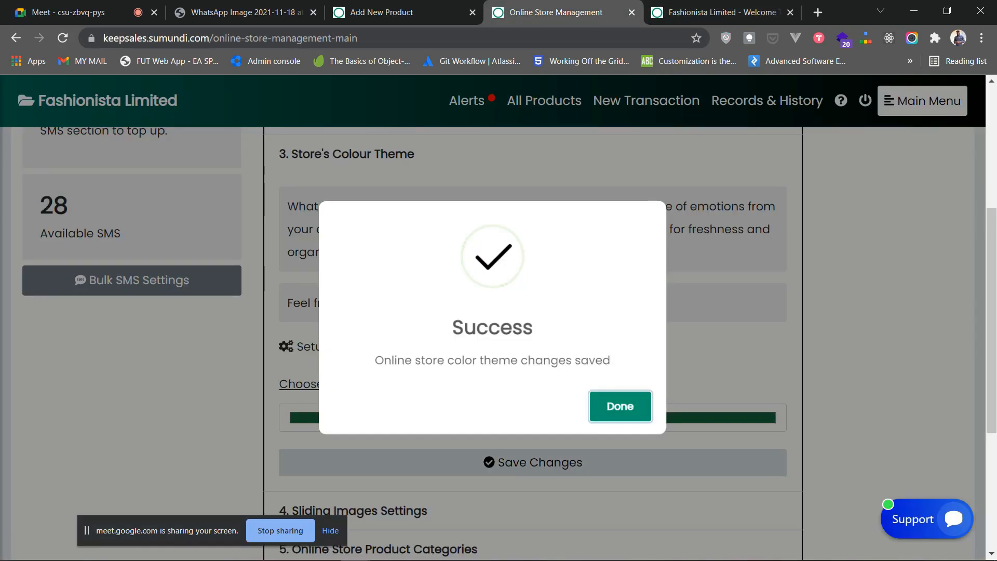
click(620, 406)
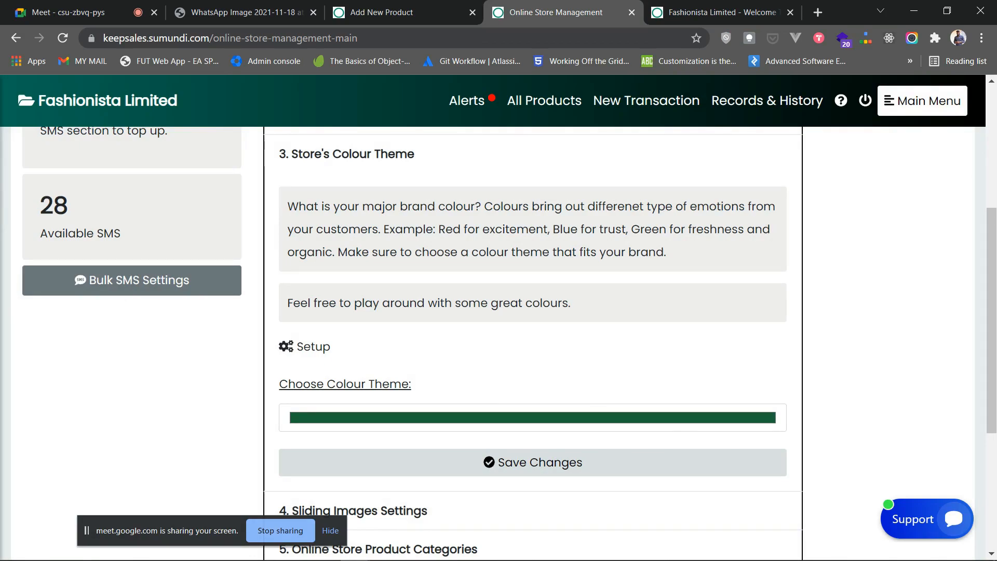
click(533, 417)
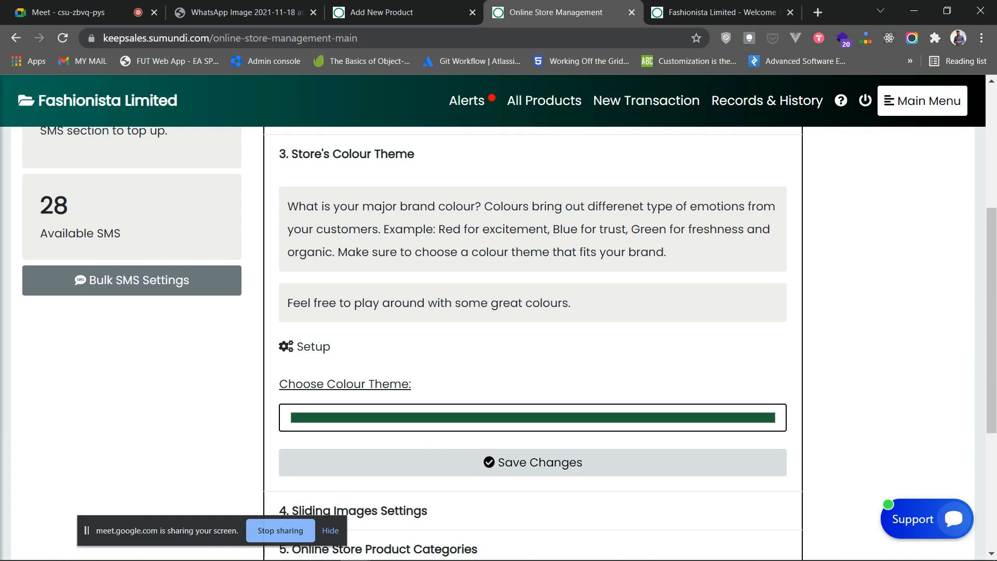
- Set the theme colour to RGB 229, 49, 36 in the colour picker
click(533, 417)
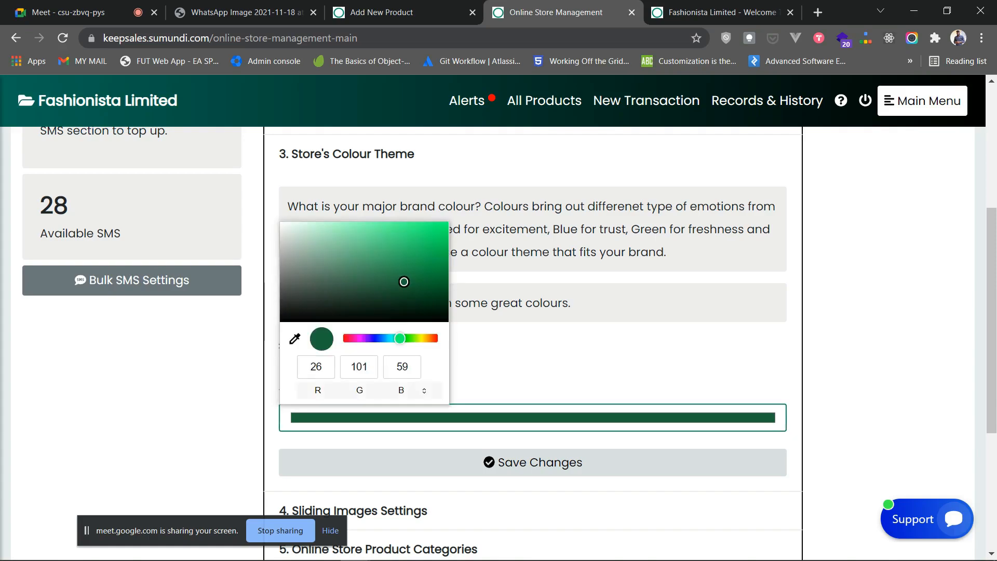
click(312, 367)
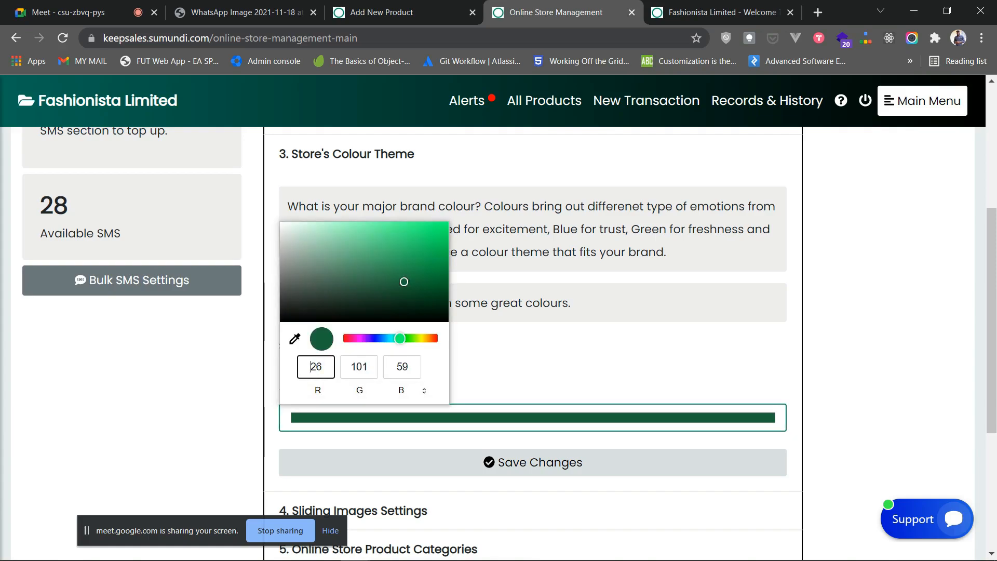
key(ctrl+a)
text(229)
key(Tab)
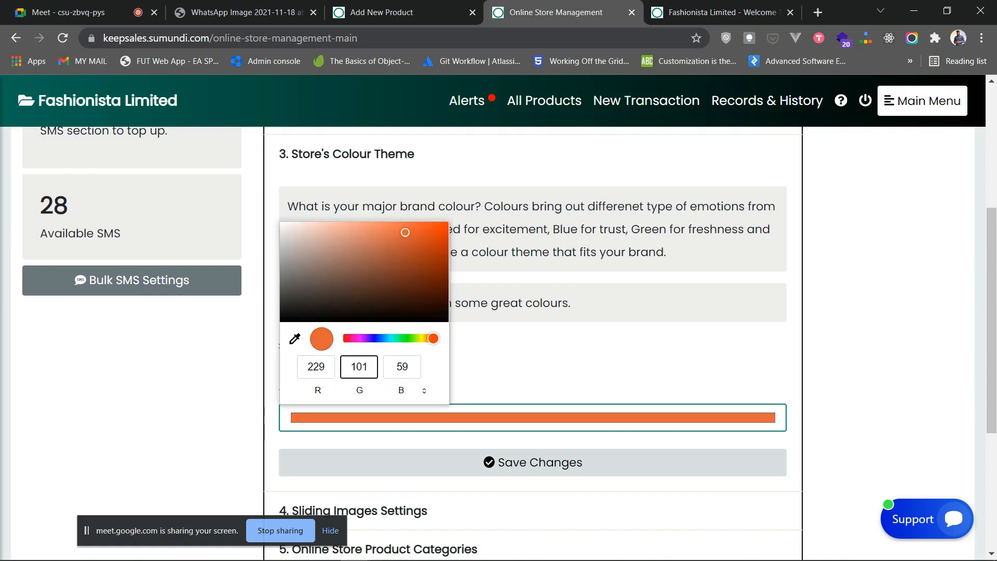
key(ctrl+a)
text(49)
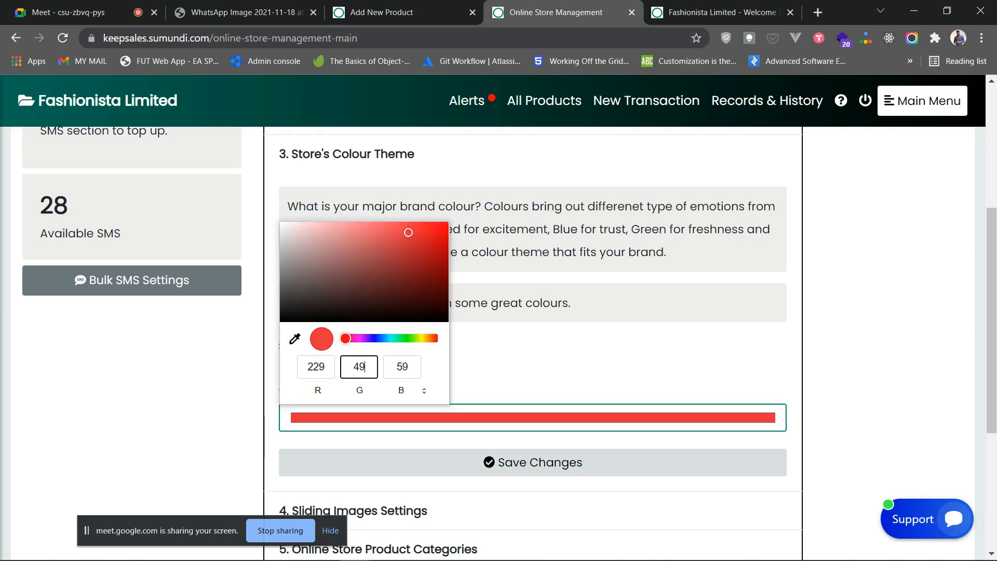
key(Tab)
text(36)
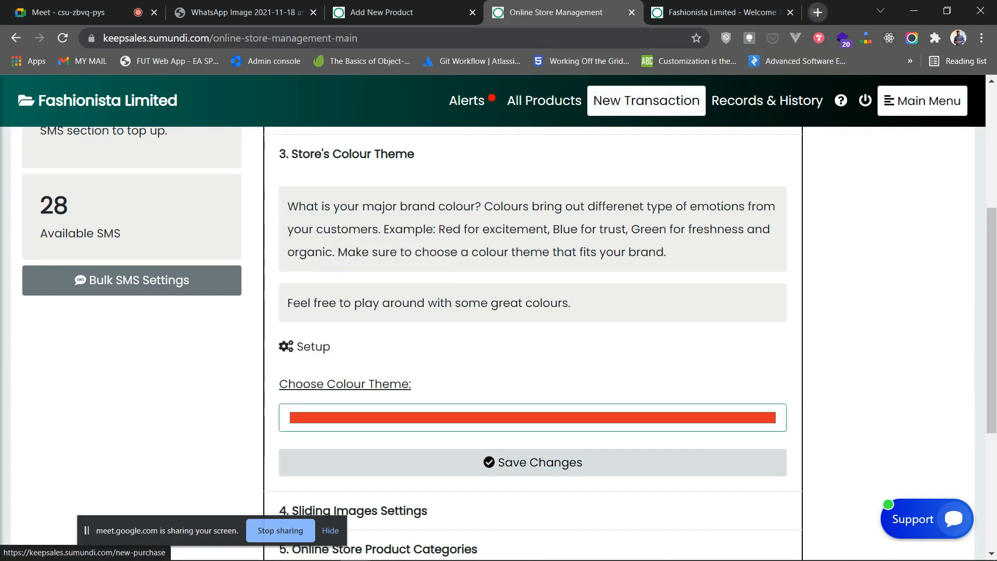
key(ctrl+t)
- Search Google for 'yellow rgb' to find (255, 255, 0), then return to the store page
text(yello)
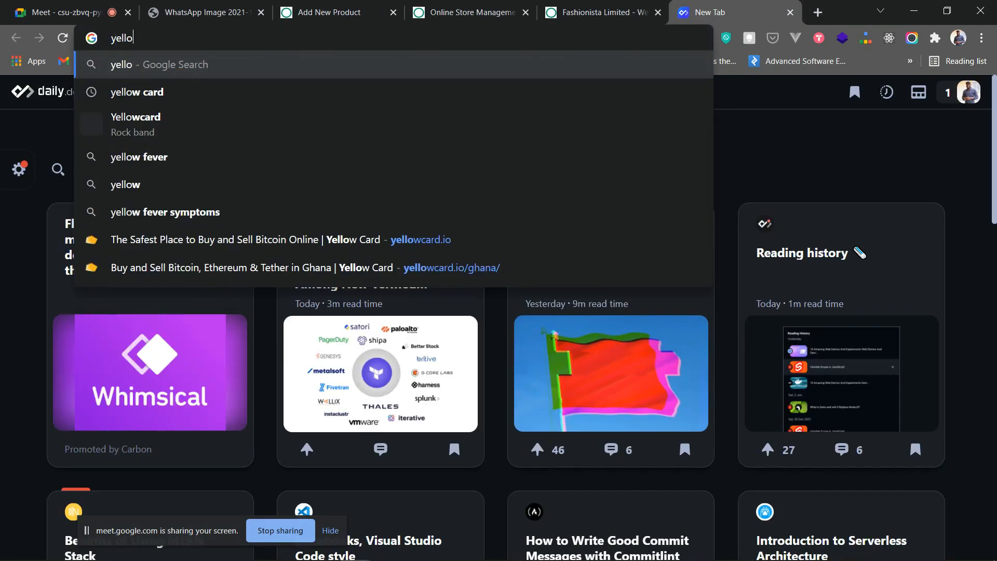
text(w rgb)
key(Return)
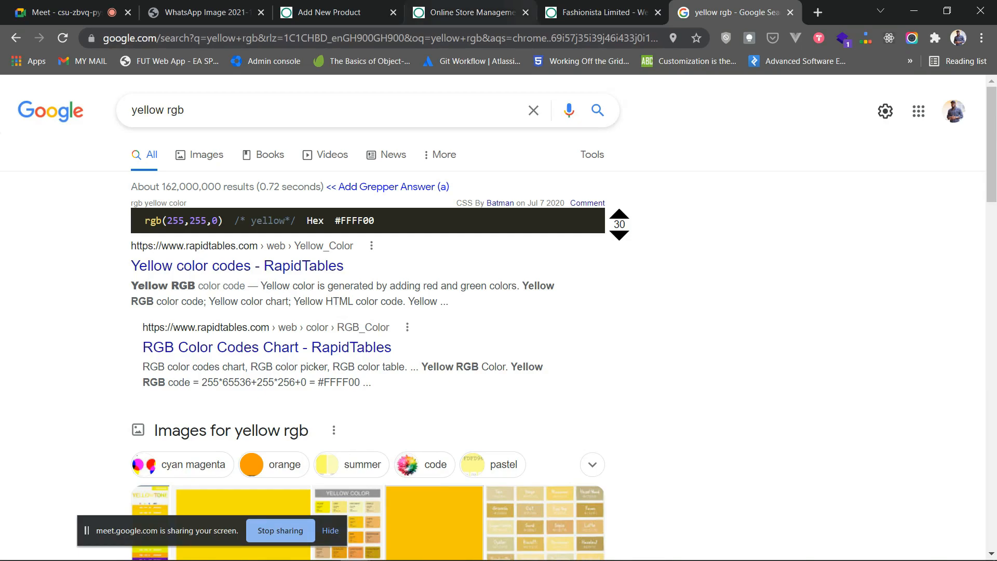
key(ctrl+shift+Tab)
key(ctrl+shift+Tab)
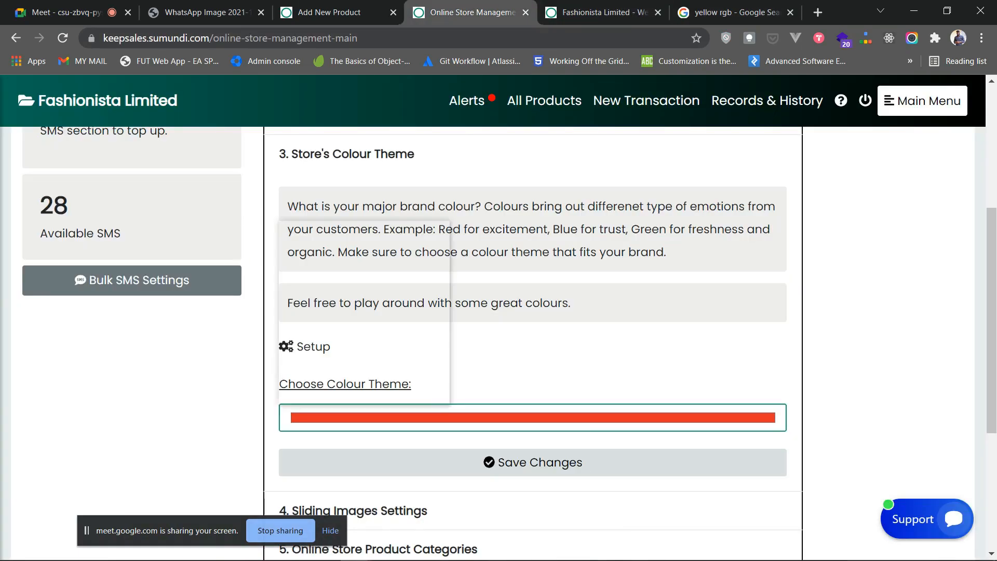
- Save the red-orange RGB 229, 49, 36 colour theme
click(533, 418)
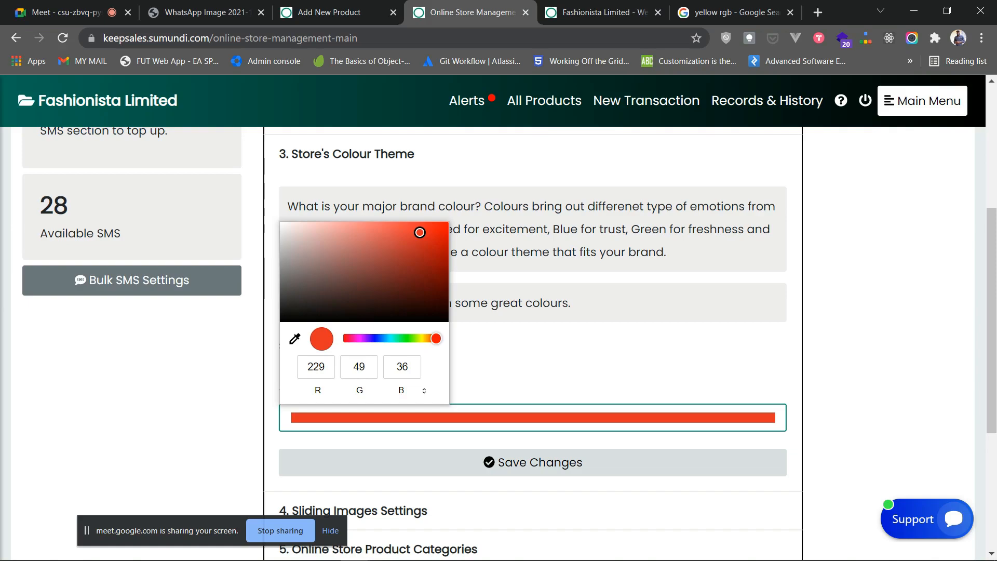
click(582, 369)
click(533, 463)
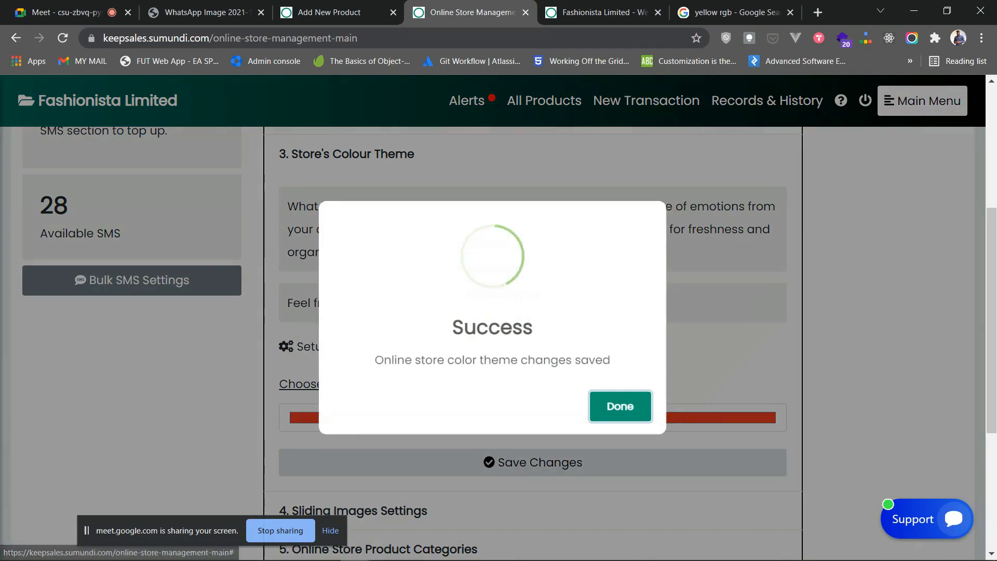
- Check the red theme on the reloaded storefront, then collapse the colour theme section
click(605, 13)
click(62, 38)
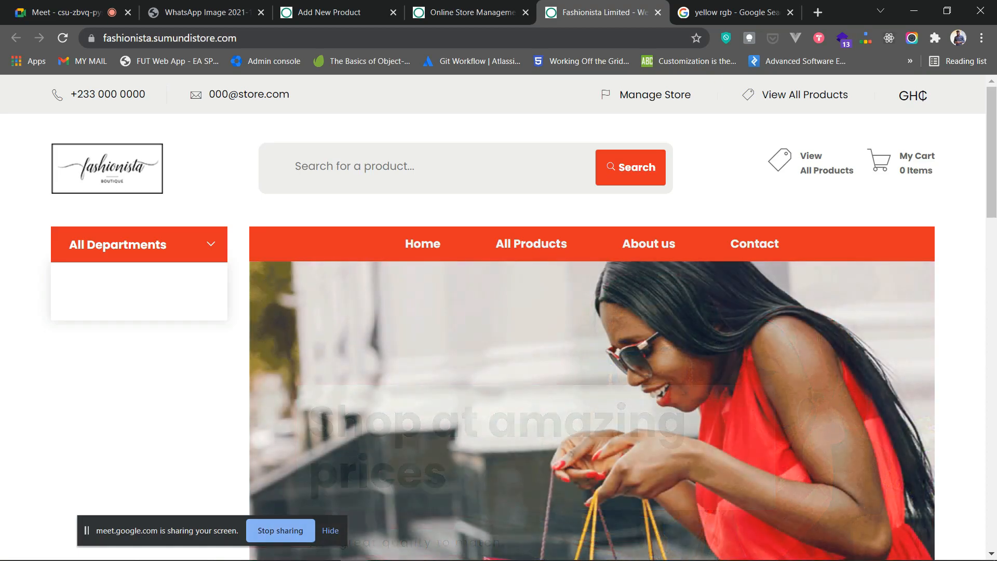
click(472, 12)
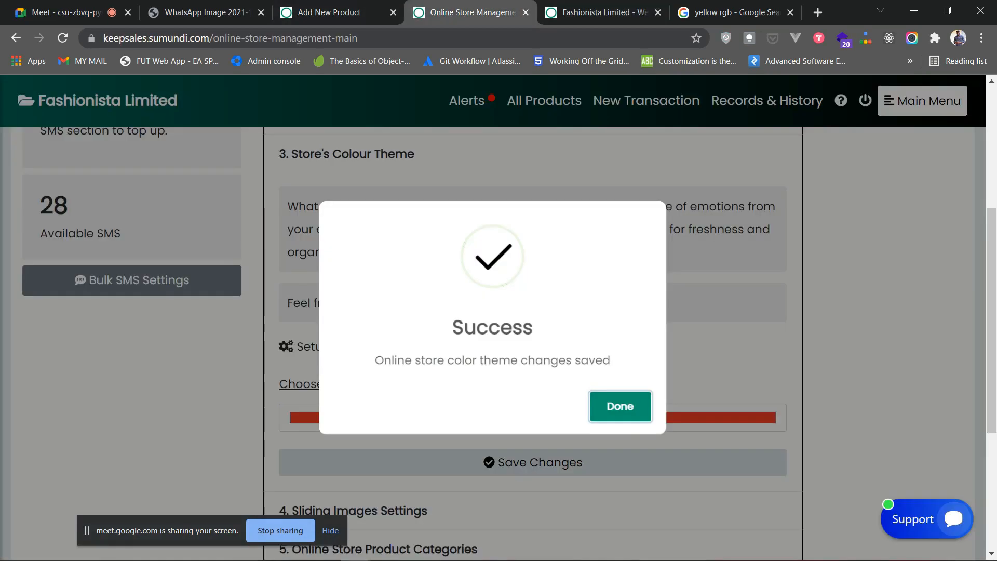
click(620, 407)
scroll(533, 312, up, 1)
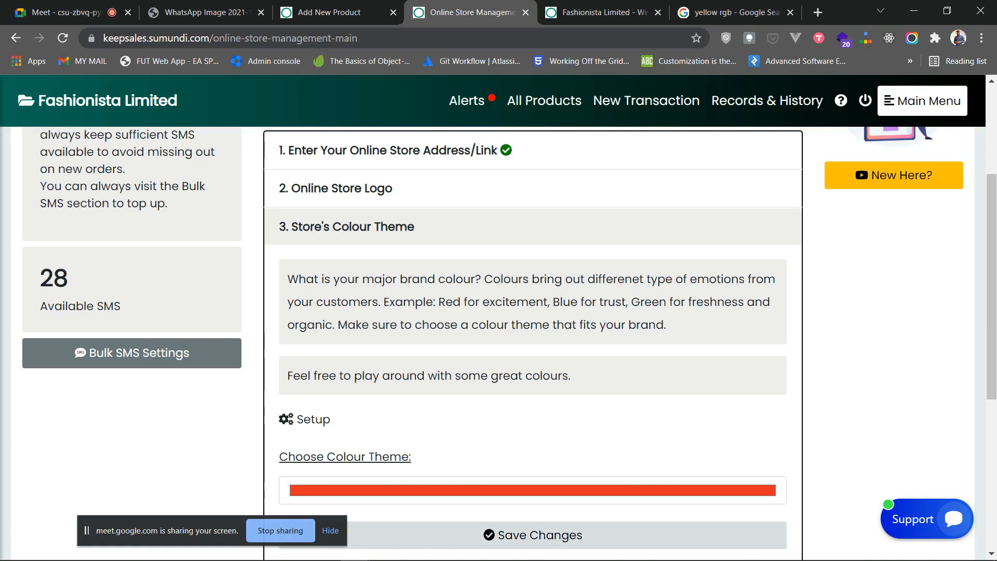
click(347, 227)
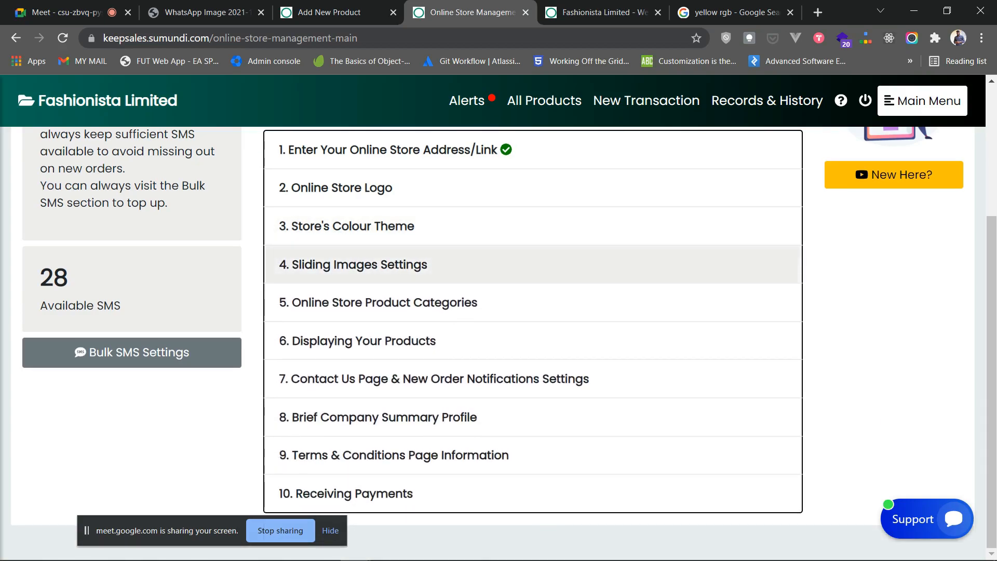
- Expand '4. Sliding Images Settings' and compare its slider images with the live storefront
click(353, 265)
scroll(519, 343, down, 10)
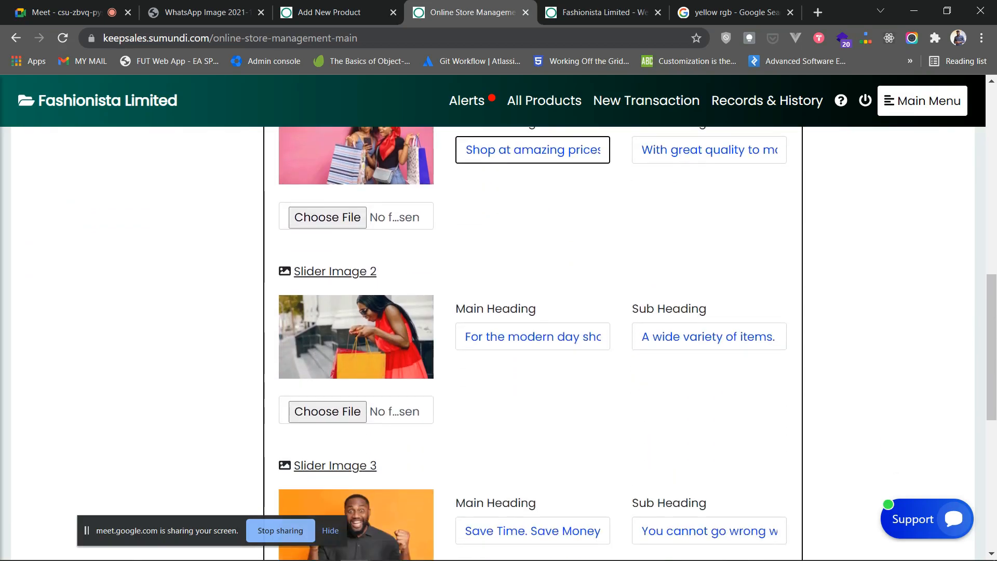
scroll(519, 342, up, 3)
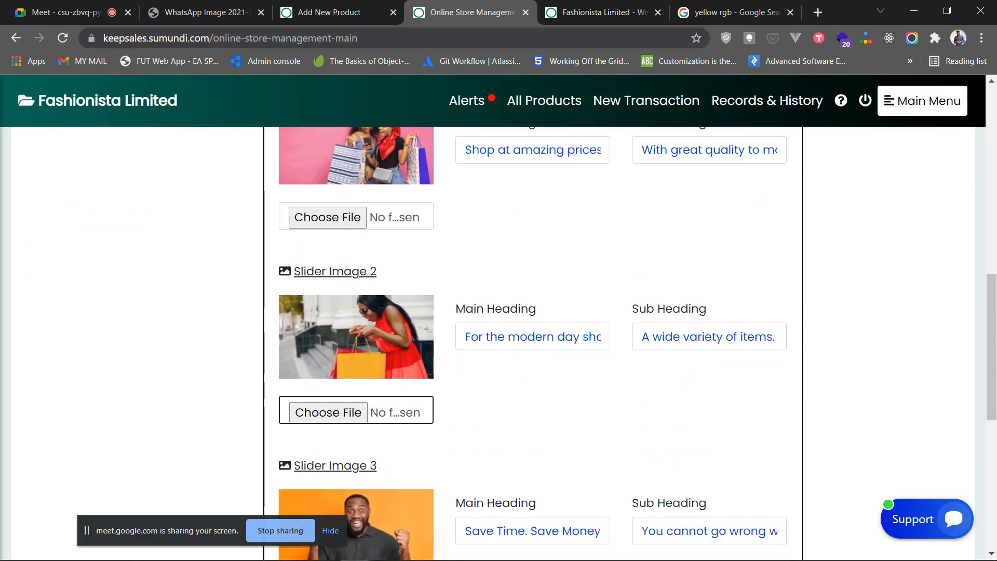
scroll(520, 342, down, 4)
scroll(533, 312, up, 5)
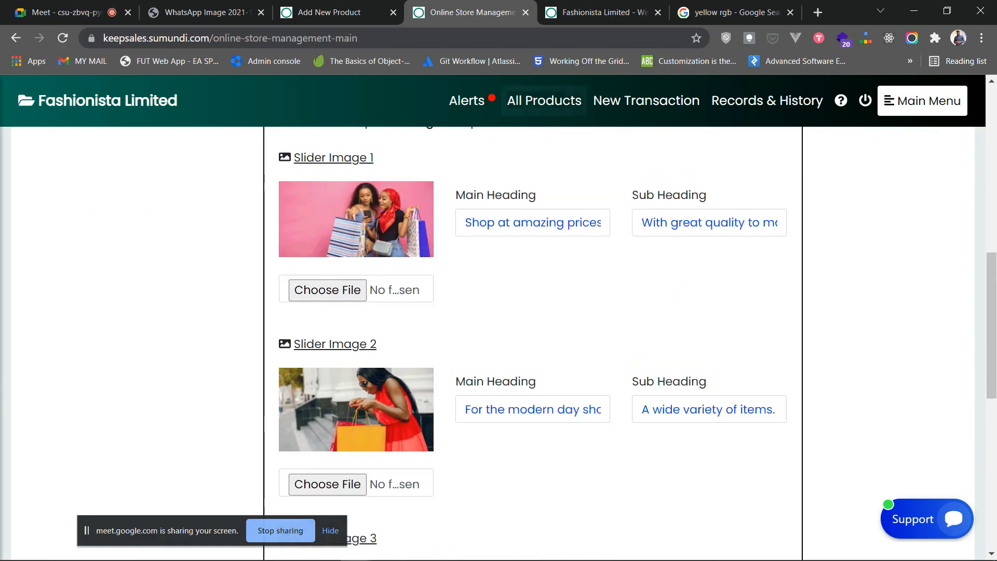
key(ctrl+Tab)
scroll(498, 317, down, 3)
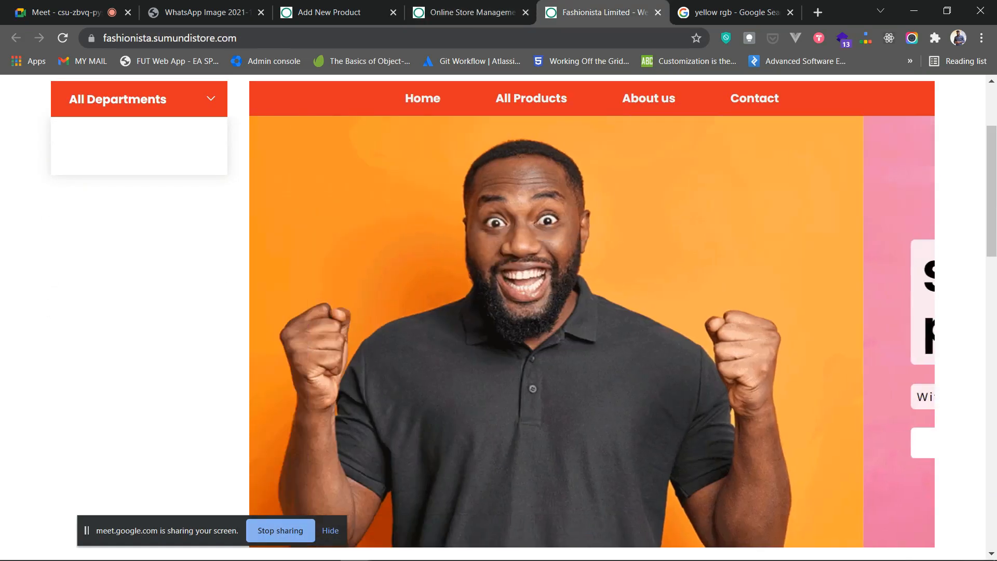
key(ctrl+shift+Tab)
scroll(533, 338, up, 3)
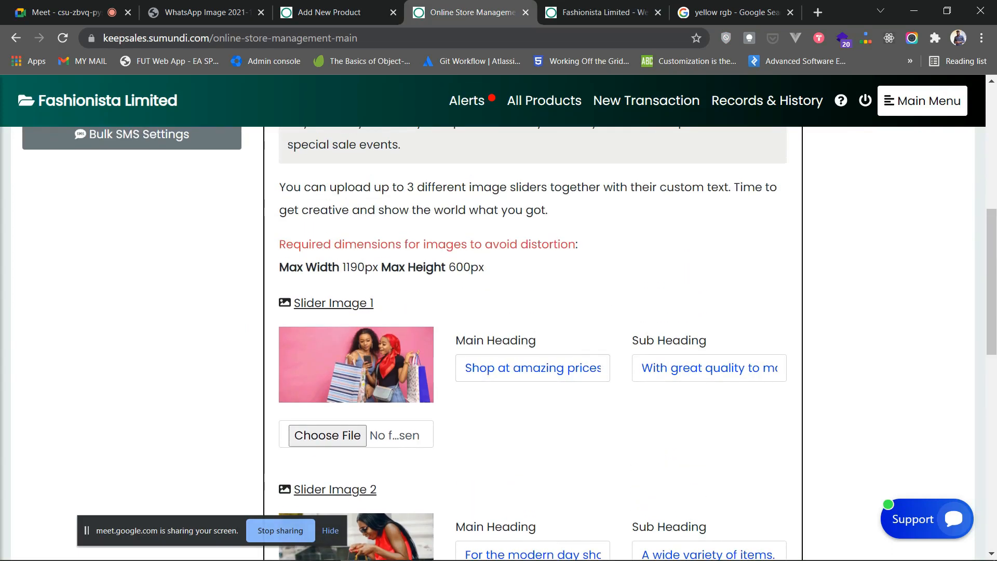
- Set Slider Image 1 to Slider 2.jpg from the SLIDER IMAGES folder
click(327, 435)
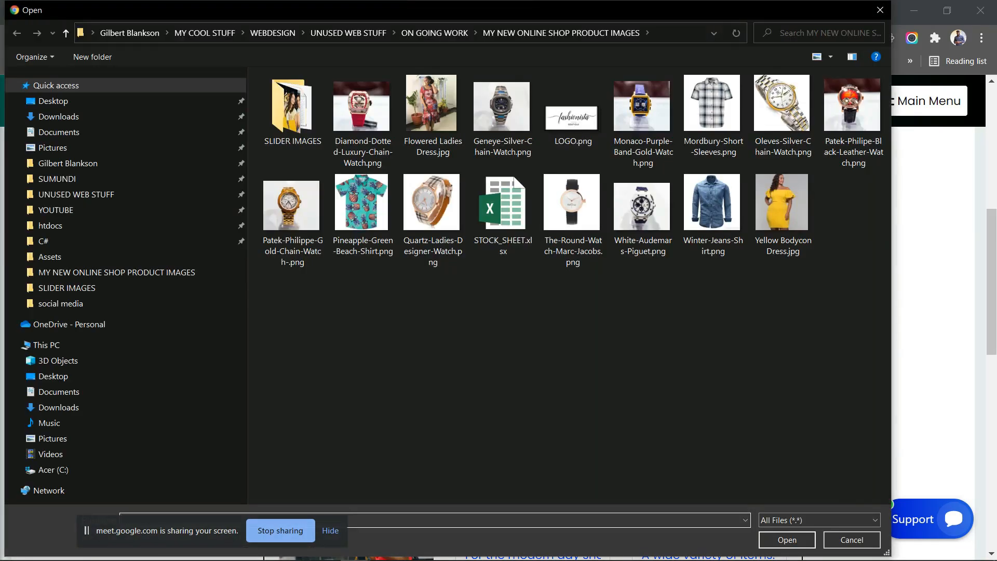
click(880, 10)
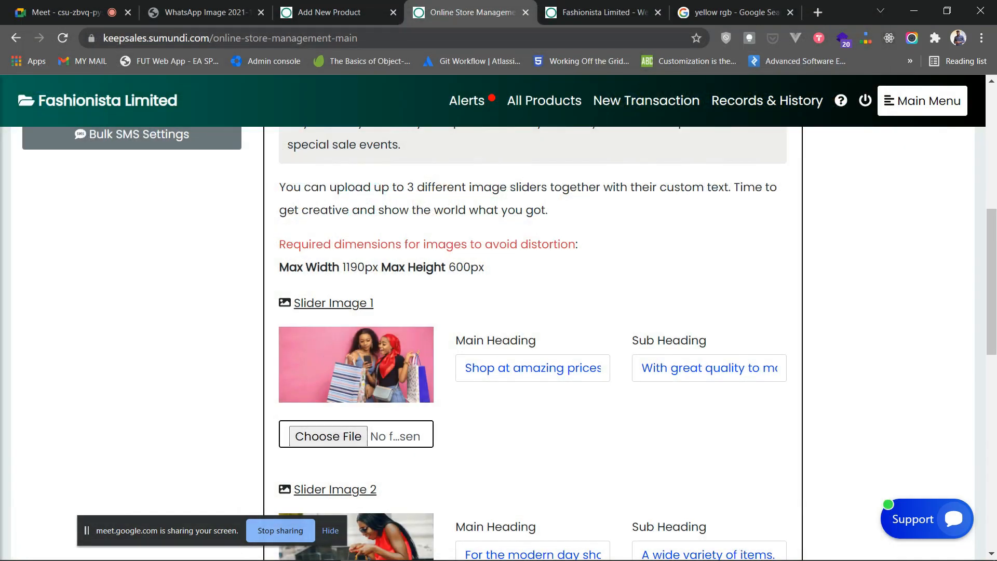
scroll(357, 483, down, 3)
scroll(357, 483, down, 4)
scroll(356, 483, up, 4)
click(567, 222)
click(729, 224)
scroll(729, 224, up, 2)
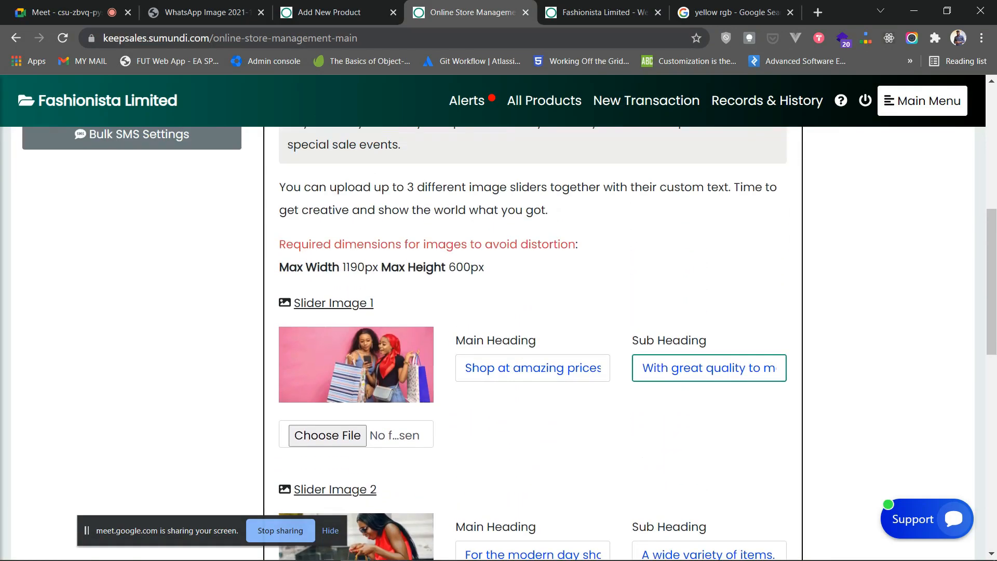
click(328, 435)
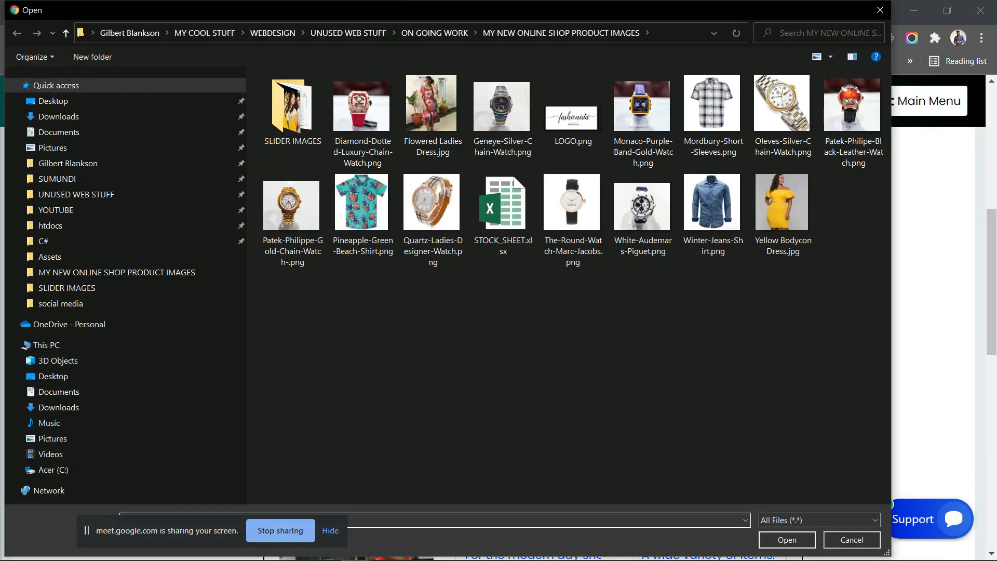
double_click(293, 109)
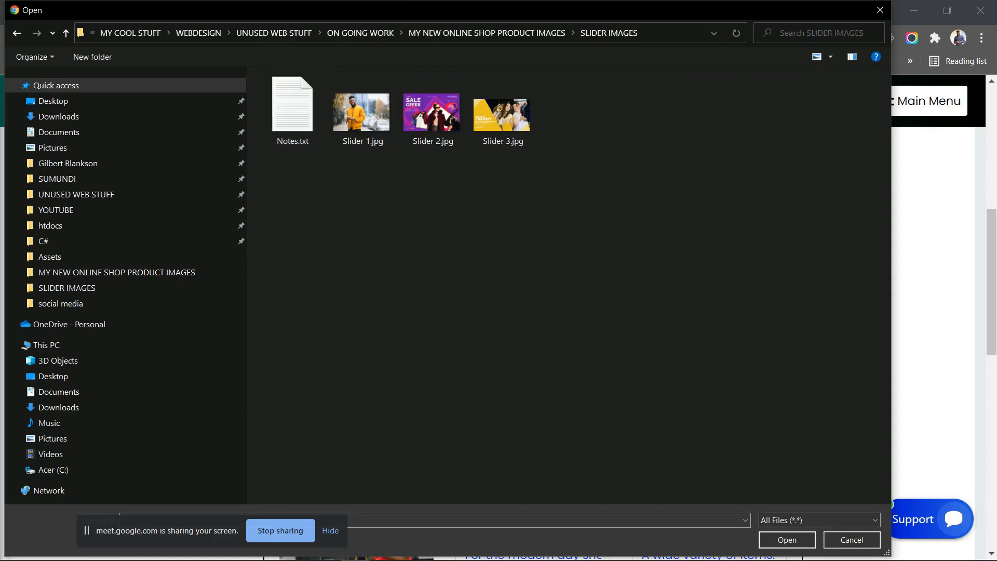
click(433, 110)
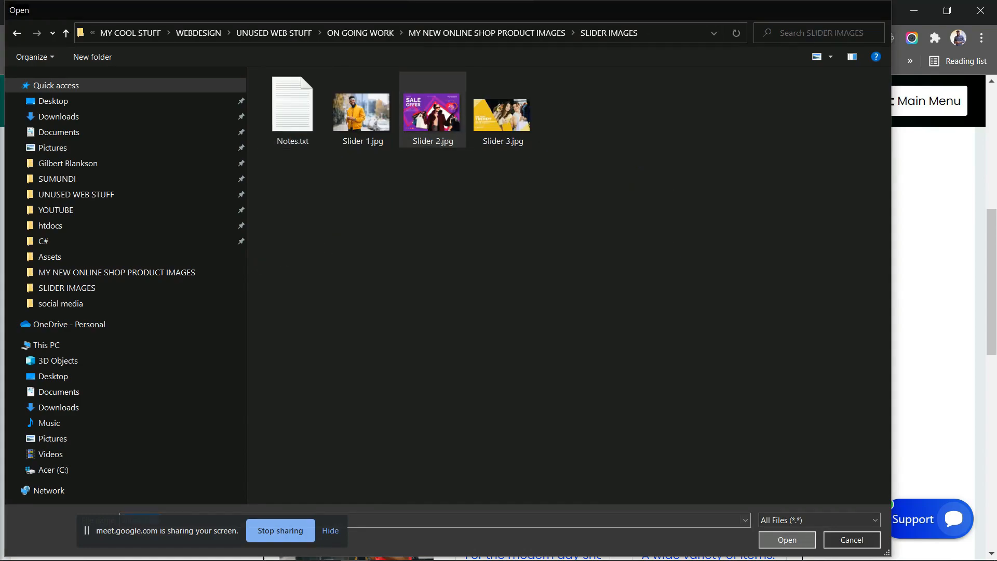
click(787, 539)
- Set Slider Image 2 to Slider 1.jpg and Slider Image 3 to Slider 3.jpg
scroll(533, 343, down, 3)
click(327, 485)
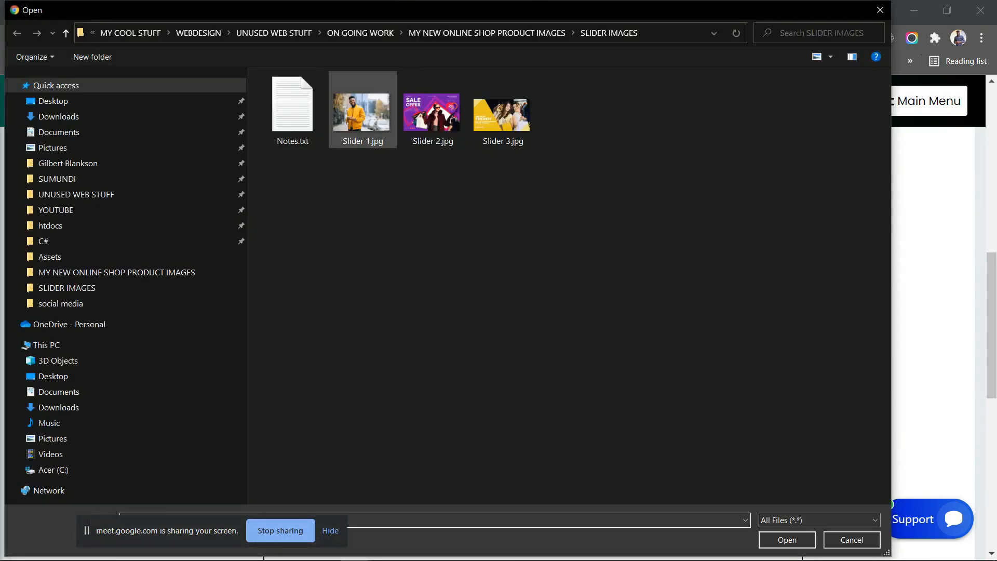
click(363, 110)
click(787, 540)
scroll(533, 343, down, 7)
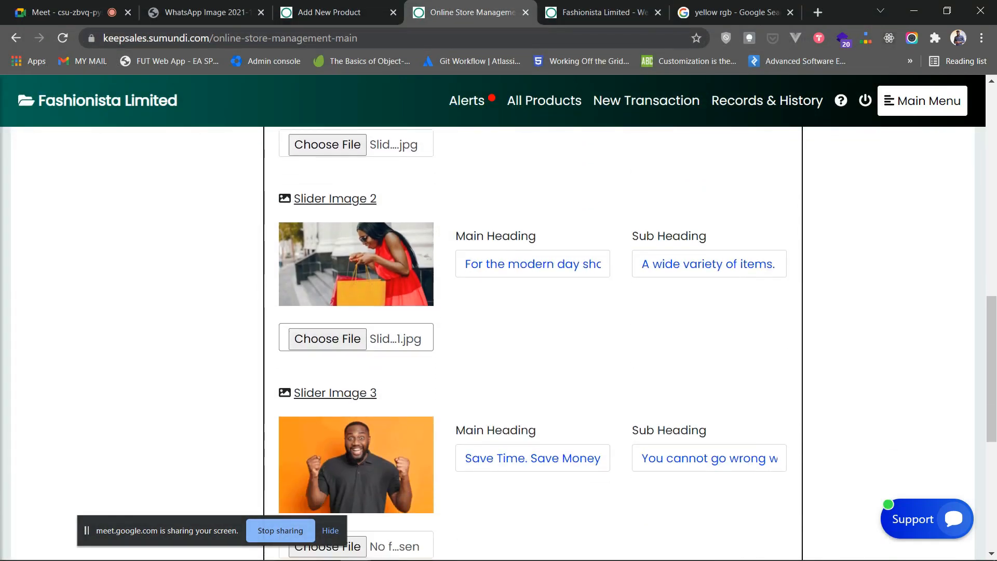
click(327, 328)
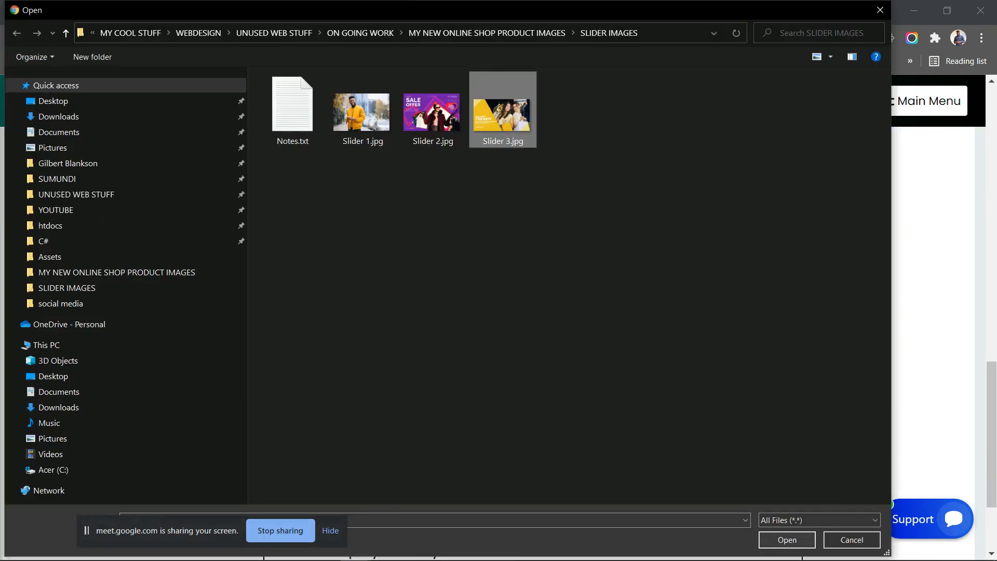
double_click(503, 112)
- Save the new slider images and reload the Fashionista storefront to show them
scroll(533, 342, up, 3)
scroll(533, 343, down, 3)
scroll(533, 343, up, 4)
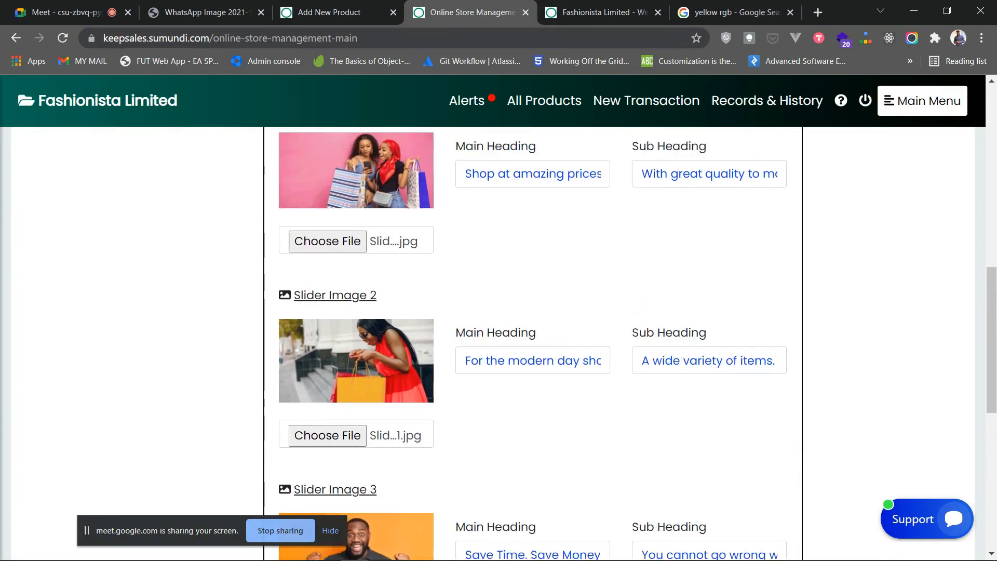
scroll(533, 343, down, 7)
click(533, 316)
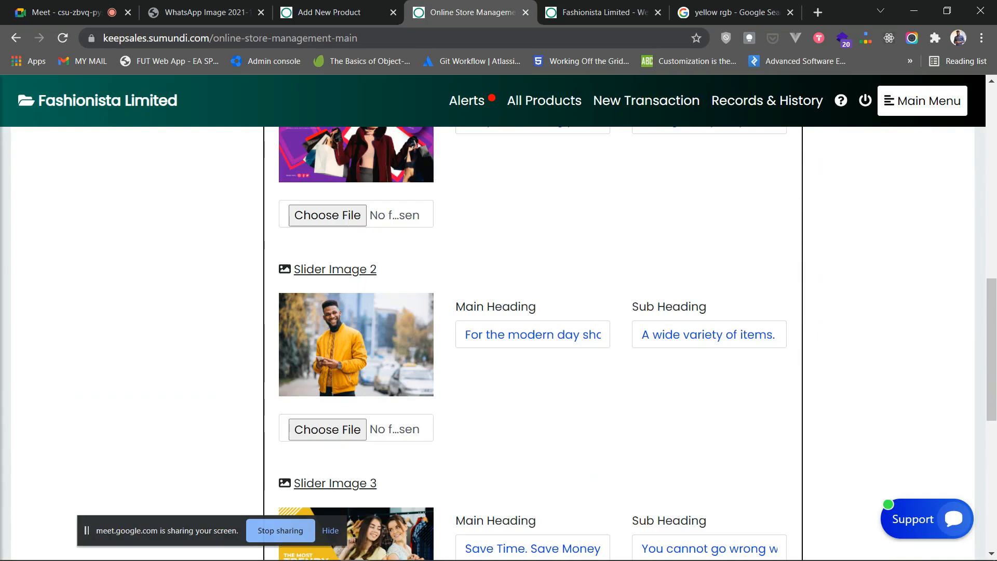
scroll(533, 332, down, 3)
scroll(533, 333, up, 2)
click(610, 13)
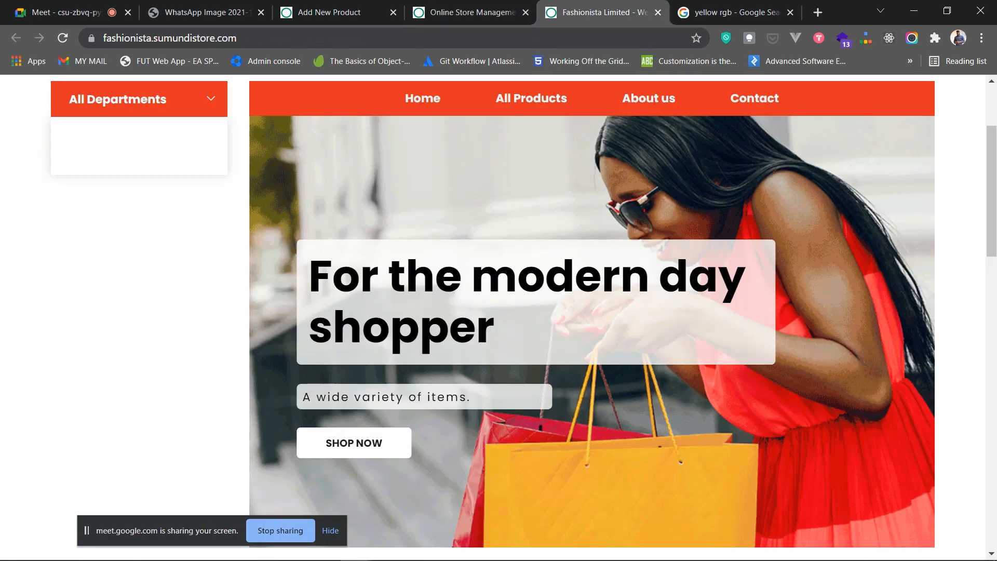
click(62, 38)
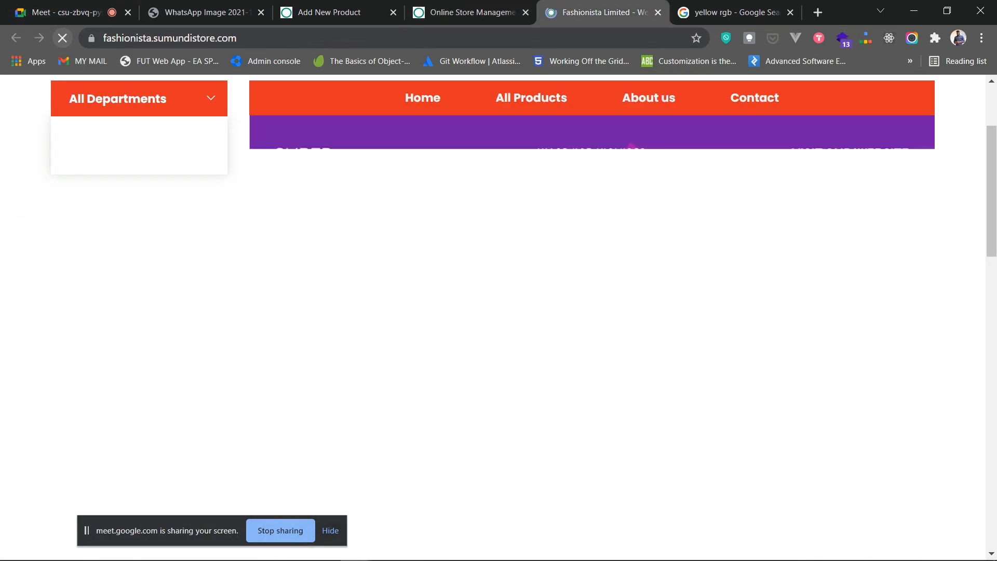
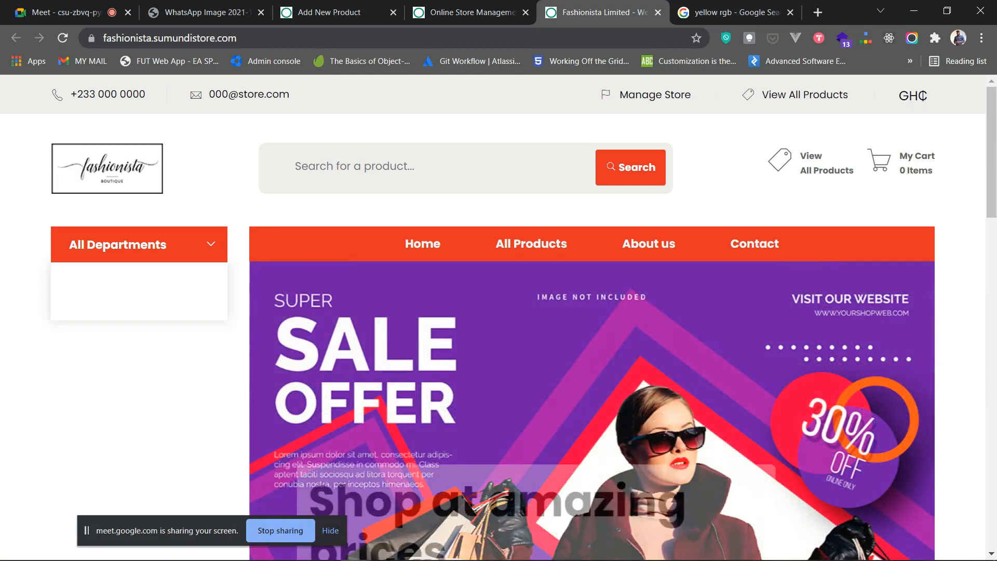
- Scroll the Fashionista storefront homepage to watch the new slides cycle
scroll(499, 312, down, 3)
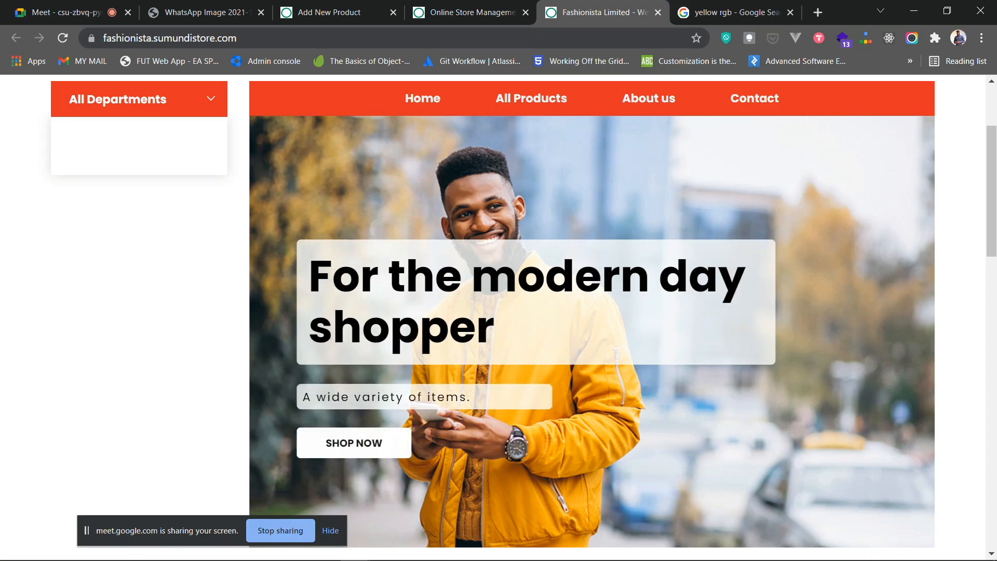
scroll(498, 312, up, 3)
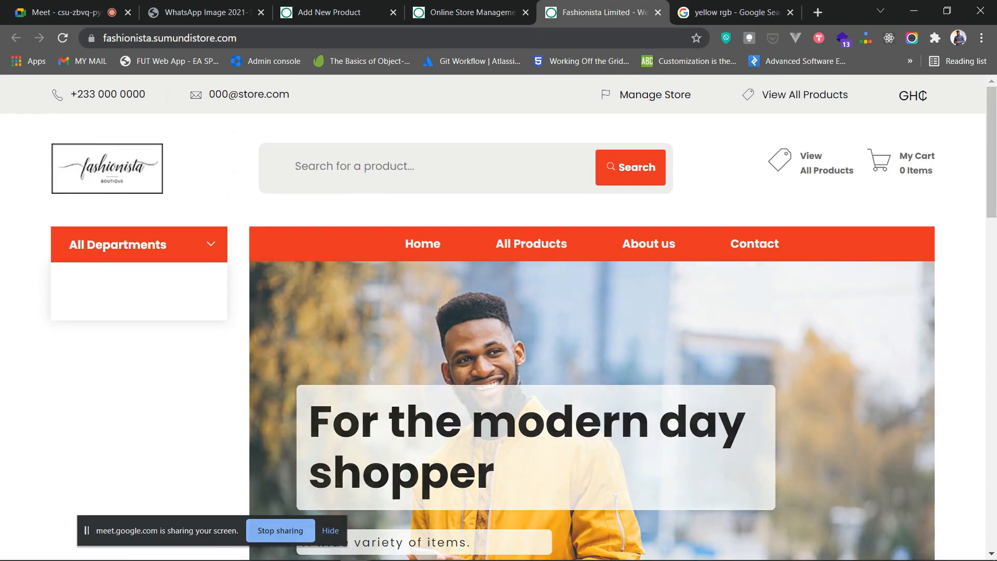
scroll(498, 312, down, 1)
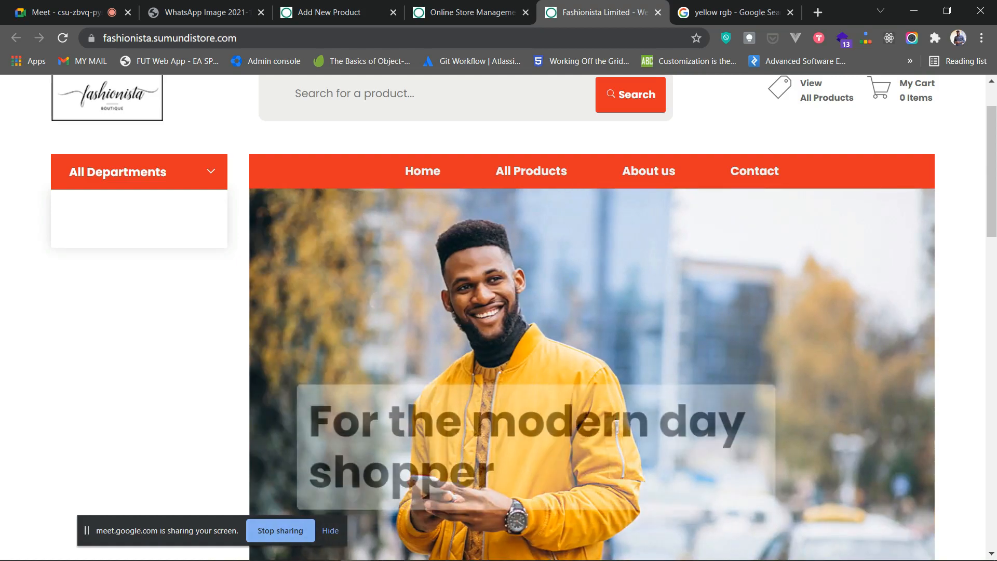
scroll(499, 311, up, 1)
scroll(499, 312, down, 1)
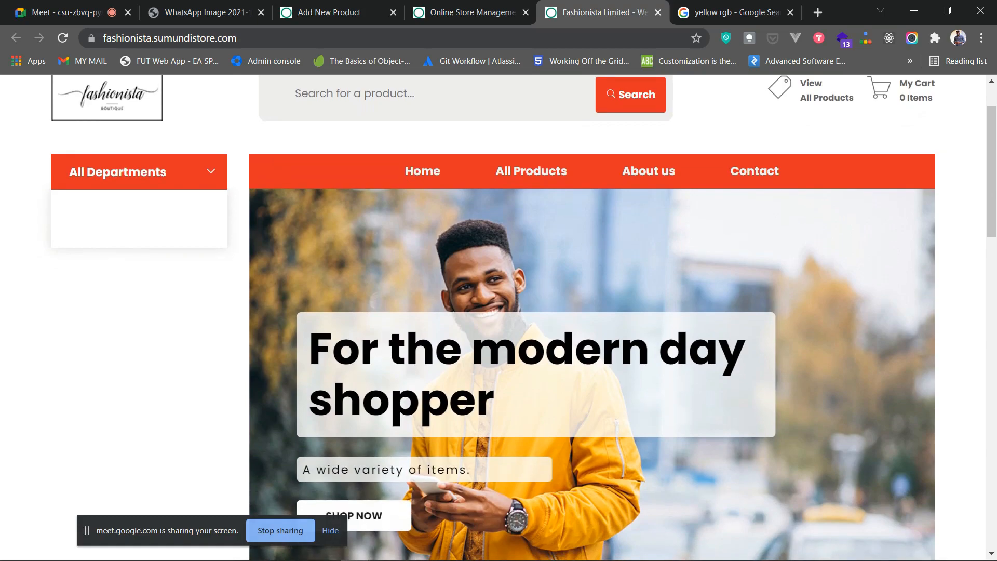
scroll(498, 311, up, 1)
- Back in Sliding Images Settings, review Slider Image 1's main and sub heading text
click(470, 13)
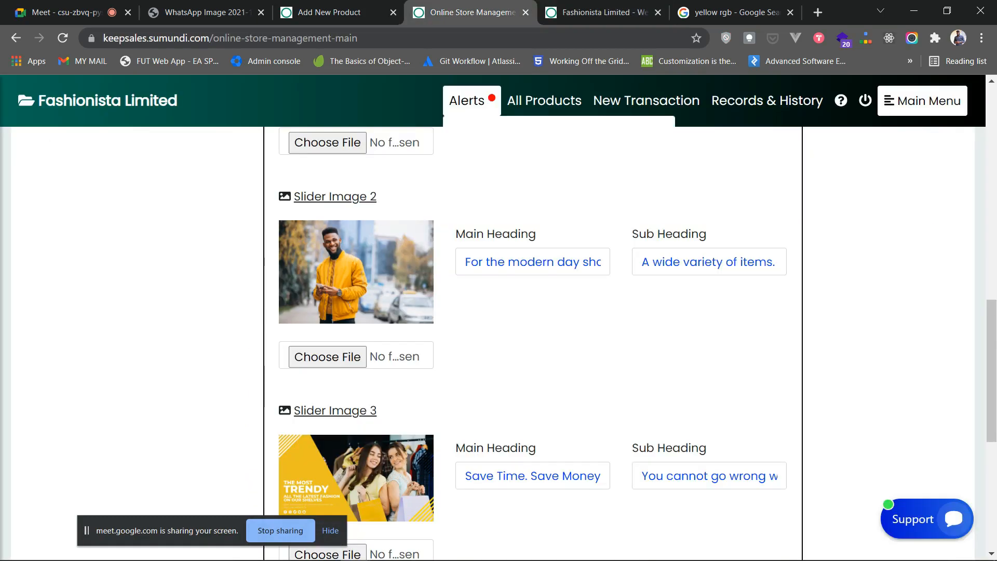
scroll(530, 312, up, 2)
scroll(530, 311, up, 1)
click(532, 266)
key(ctrl+a)
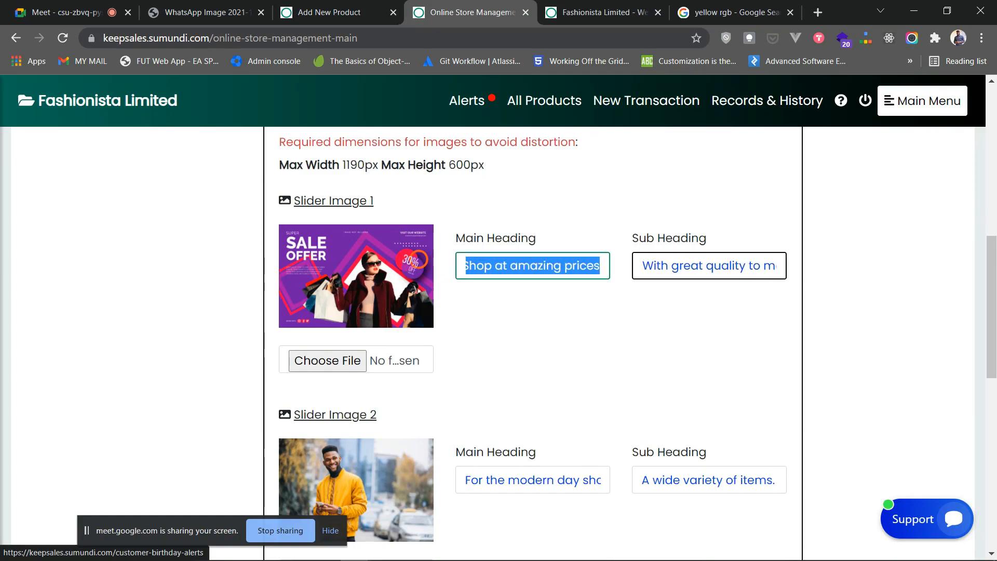
drag(642, 266, 781, 266)
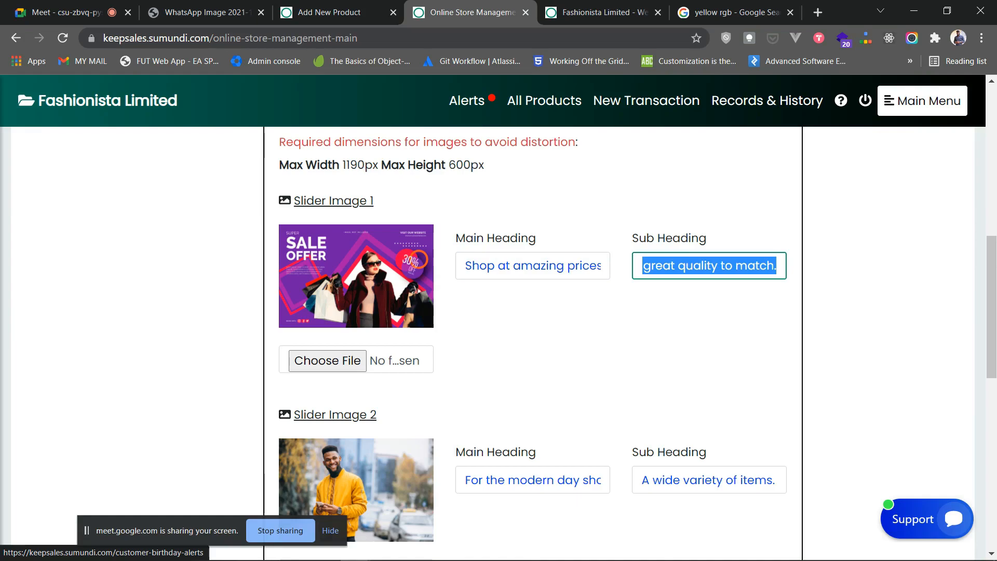
click(701, 333)
scroll(701, 332, down, 3)
- Change Slider Image 2's headings to 'For the modern day fashion lover' and 'Beautiful items to choose from'
click(466, 334)
click(529, 334)
scroll(529, 335, right, 1)
drag(601, 335, 548, 334)
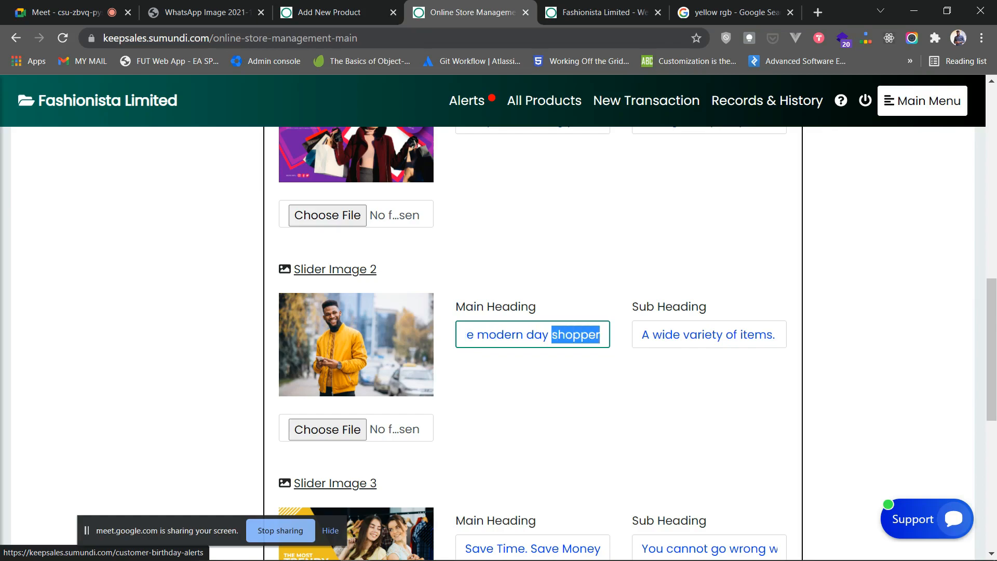
text(fashion lover)
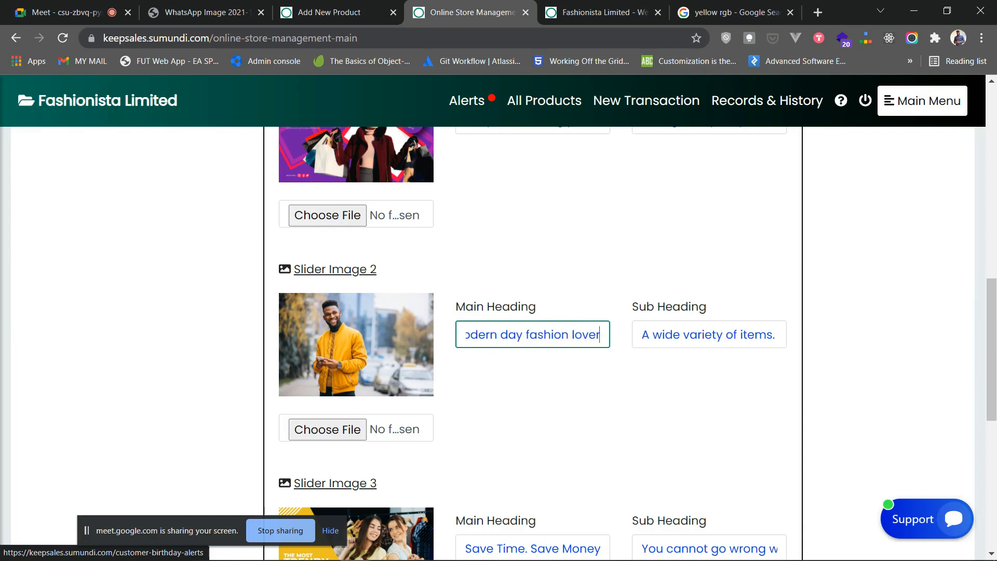
drag(776, 335, 650, 335)
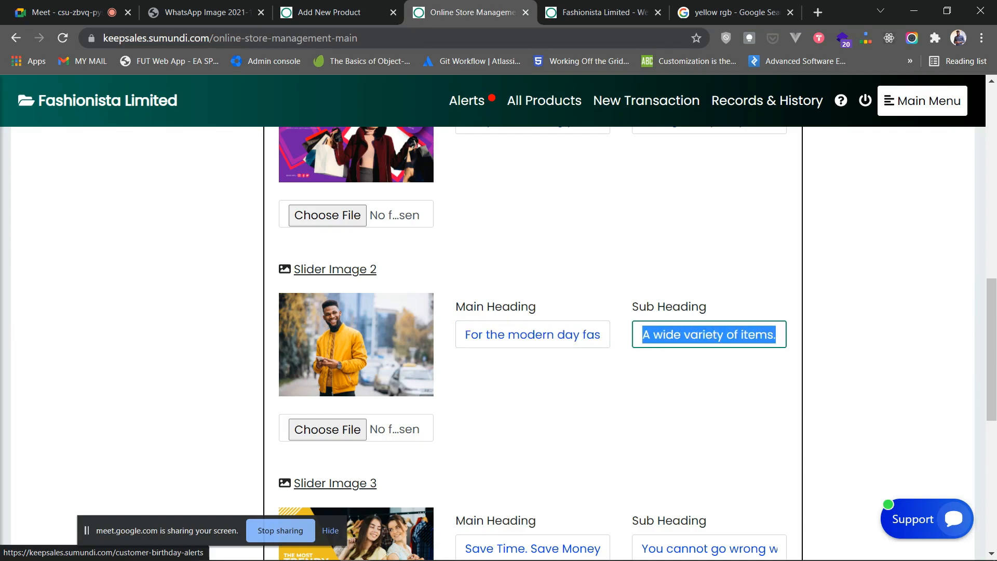
text(Bue)
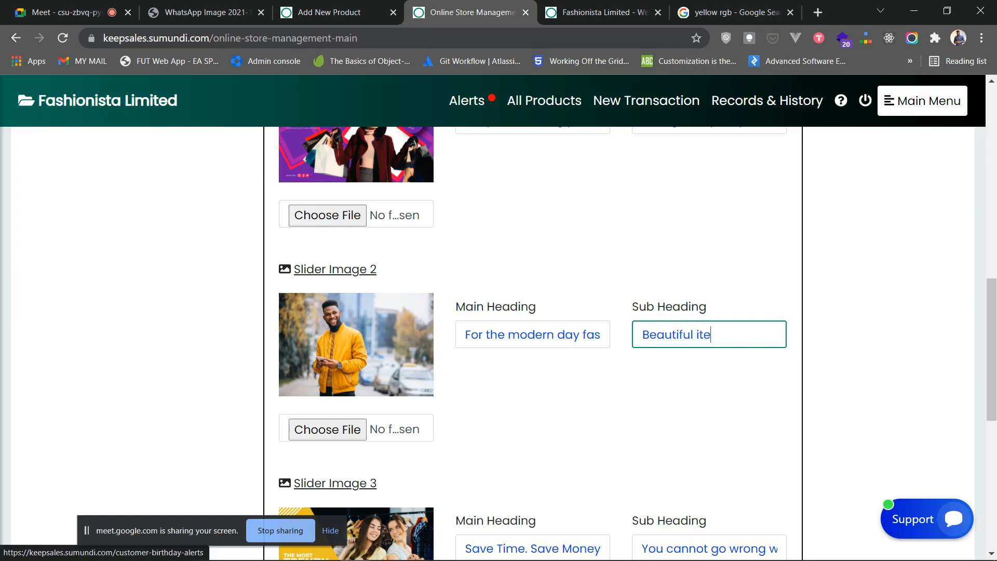
text(utiful items to choose from)
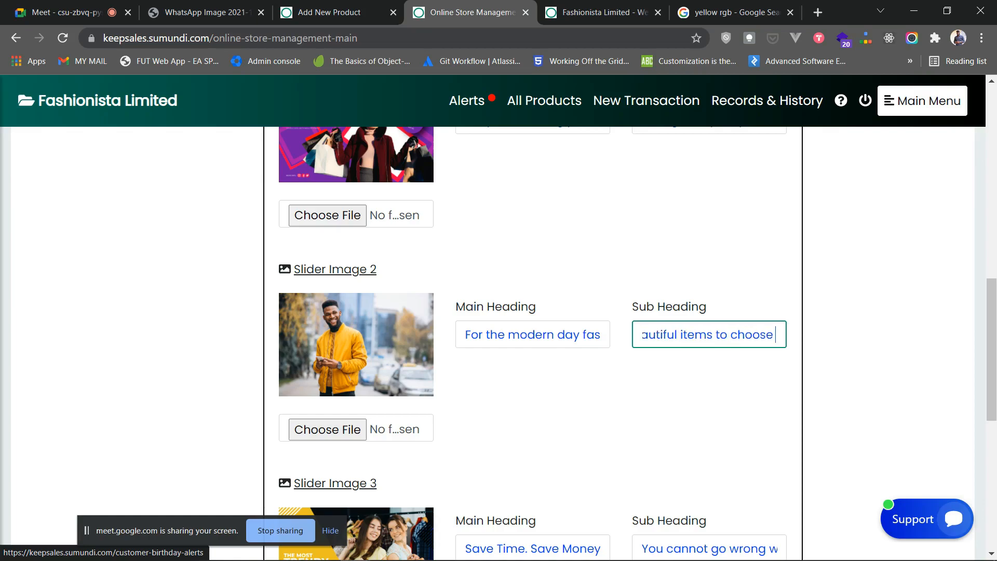
- Save the slide heading changes and reload the Fashionista storefront
scroll(533, 343, down, 5)
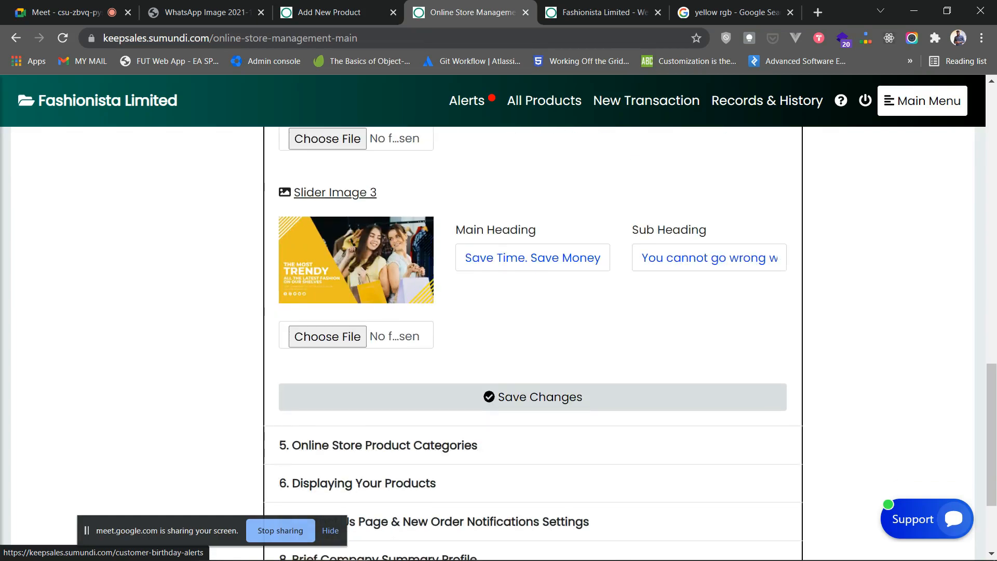
click(533, 397)
click(602, 12)
click(63, 38)
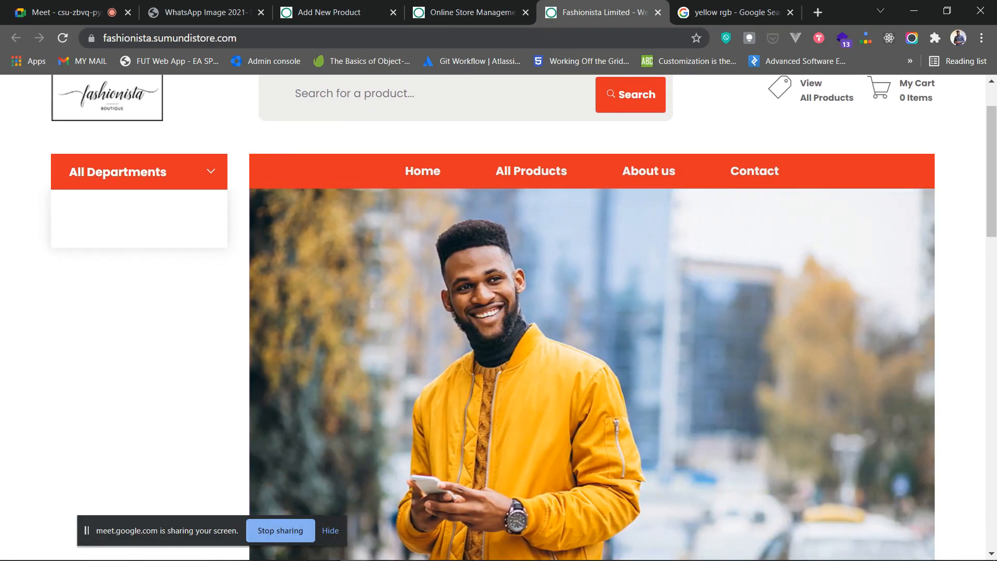
- Retype Slider Image 3's main heading as 'Best deals you can get'
scroll(519, 312, down, 3)
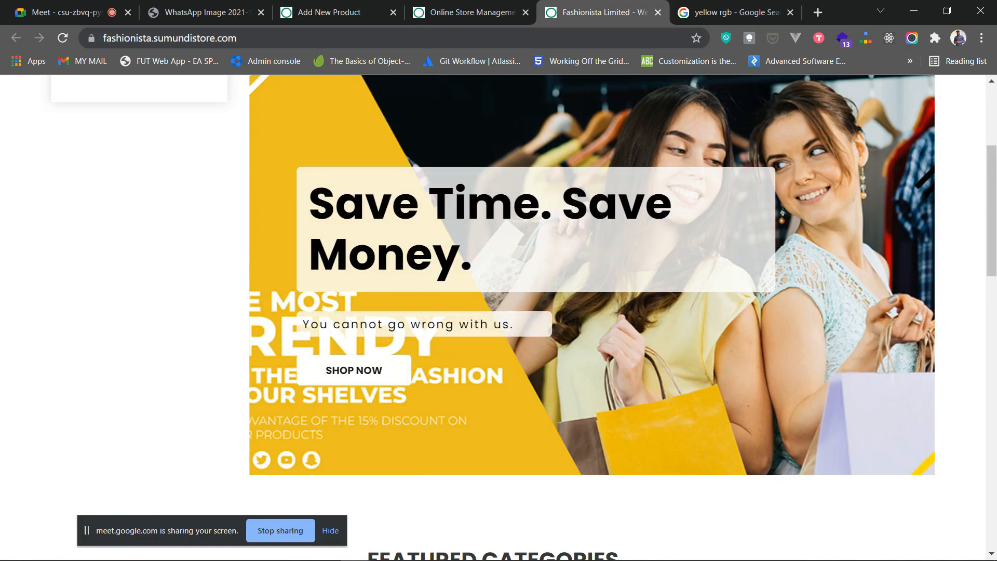
click(473, 13)
click(621, 405)
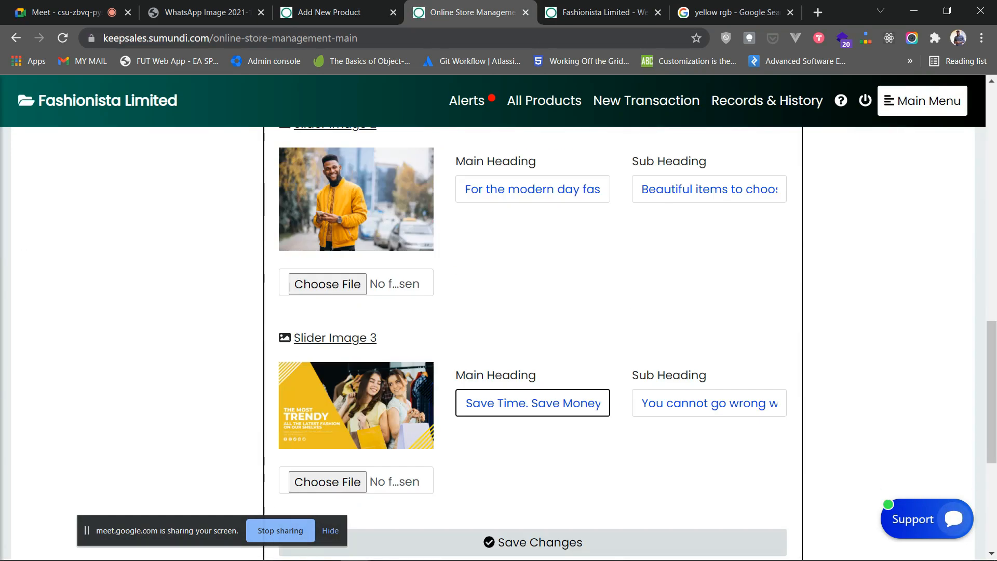
key(ctrl+a)
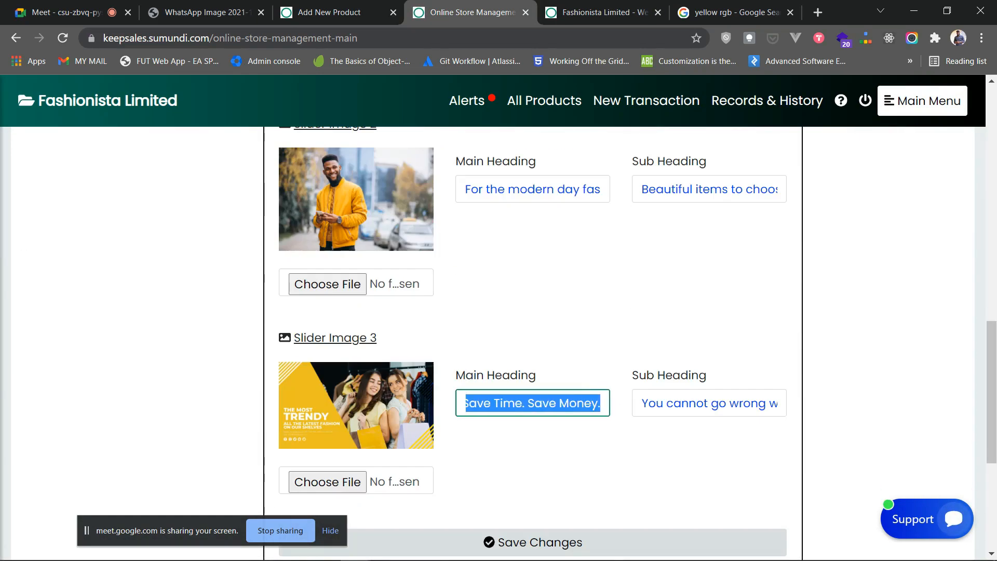
text(M)
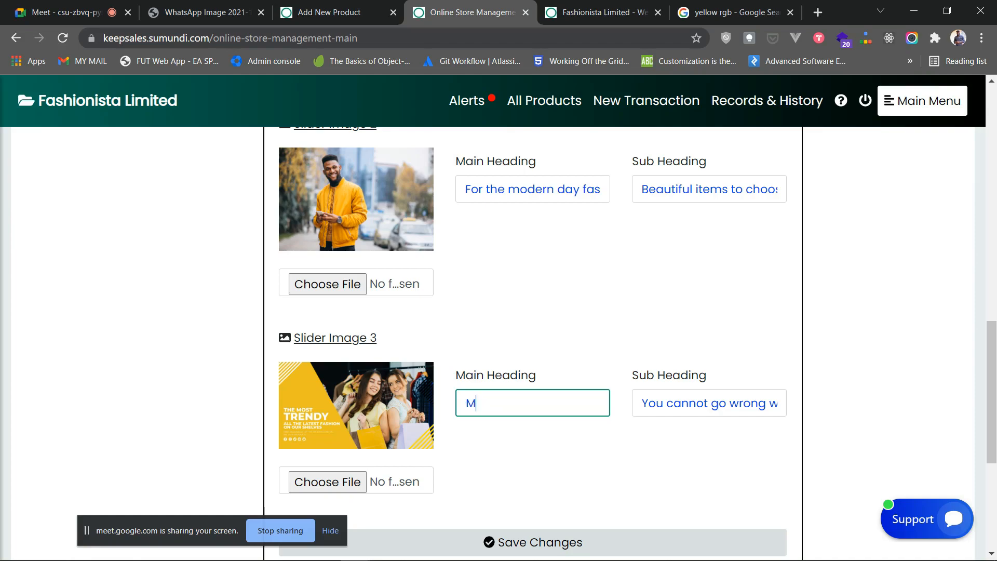
text(BEs)
key(BackSpace)
key(BackSpace)
text(est deals)
text( o)
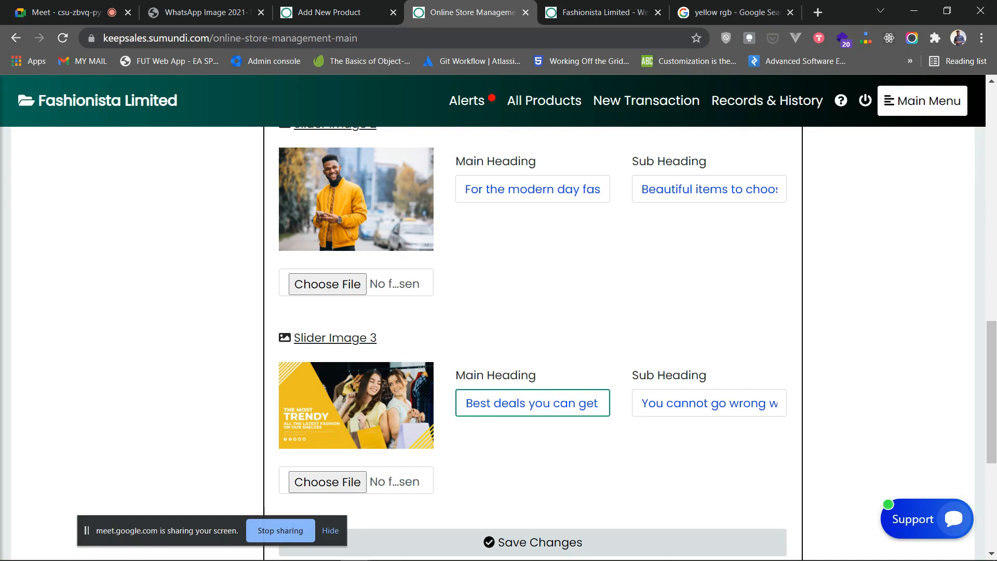
- Save the new third slide heading and reload the storefront
click(533, 542)
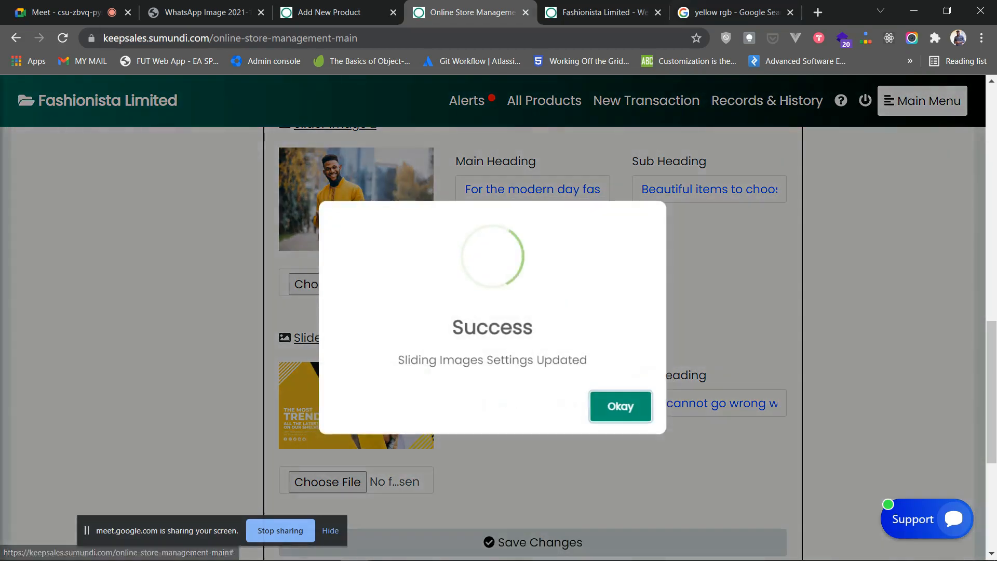
click(605, 13)
click(62, 38)
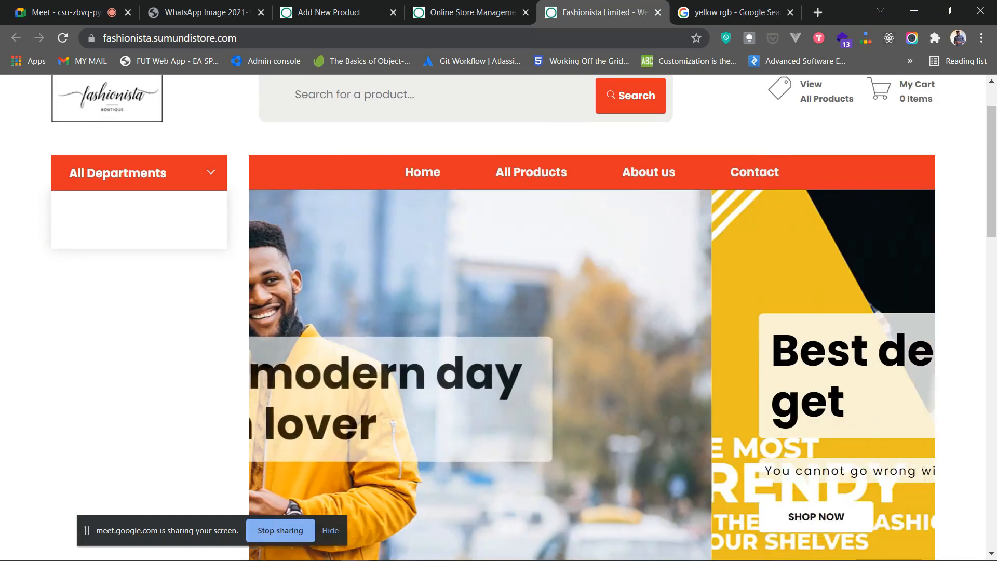
- Scroll the storefront to check the updated slide headings appear
scroll(593, 312, down, 3)
scroll(592, 311, up, 1)
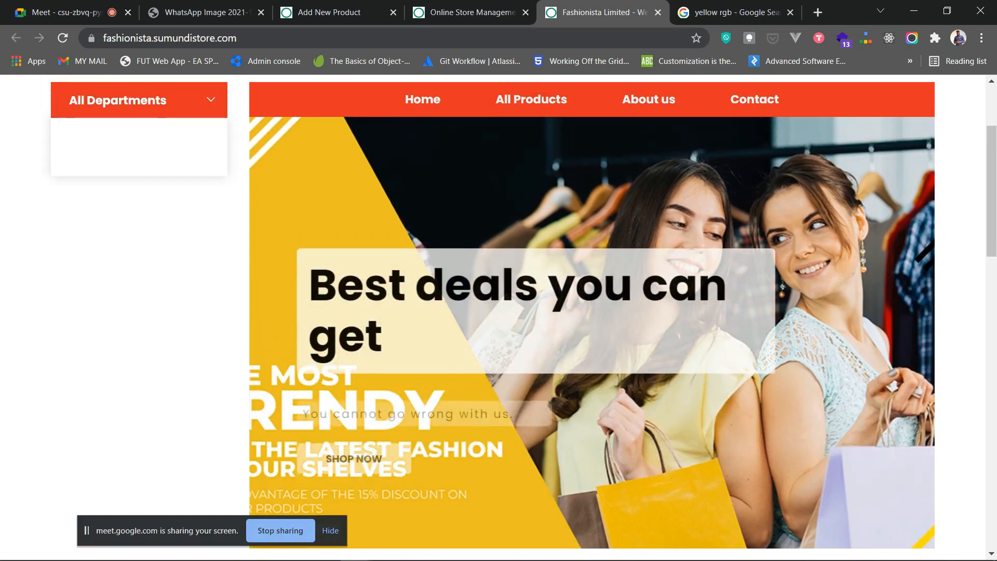
scroll(593, 312, up, 3)
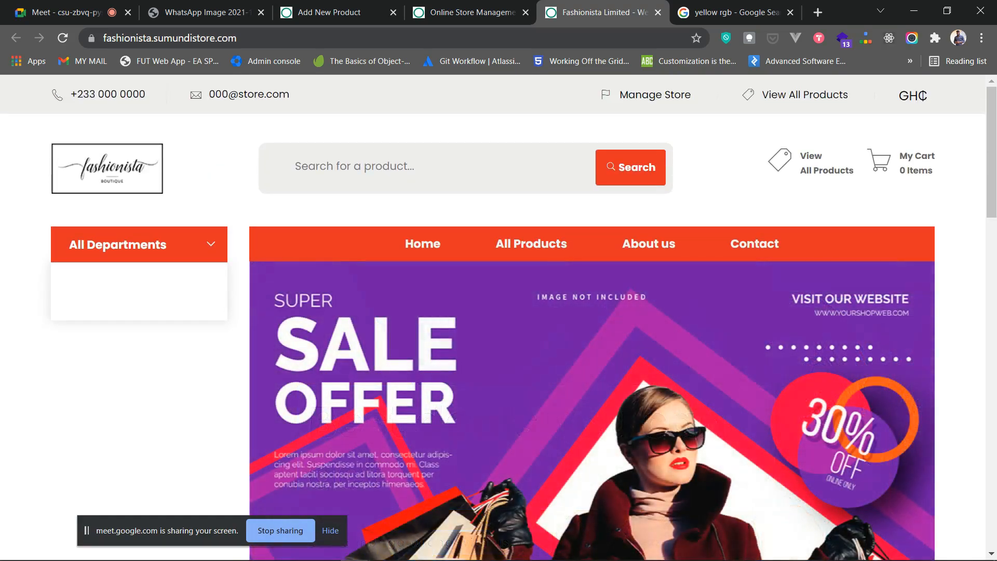
scroll(592, 312, down, 3)
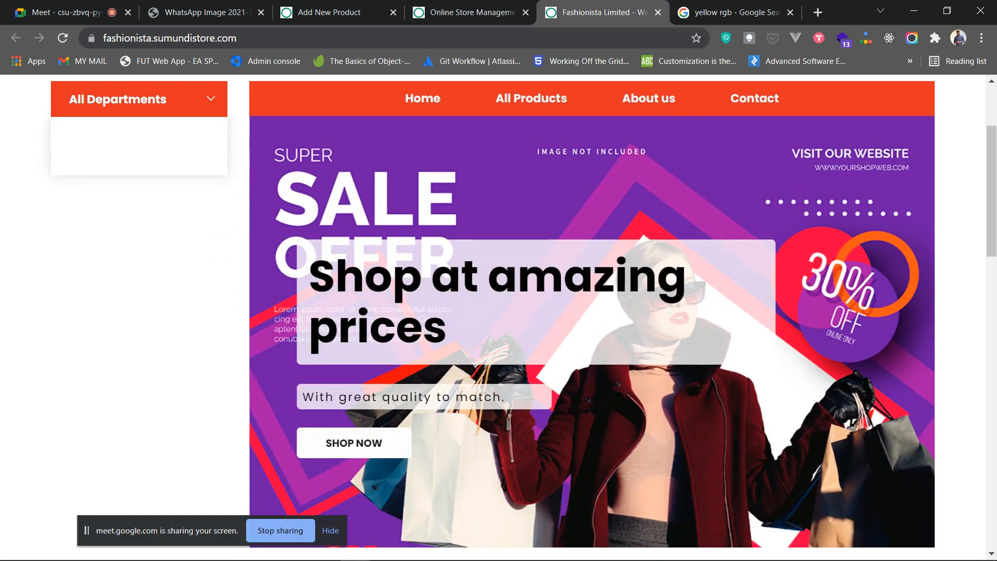
scroll(592, 312, up, 3)
scroll(592, 311, down, 3)
scroll(593, 312, up, 2)
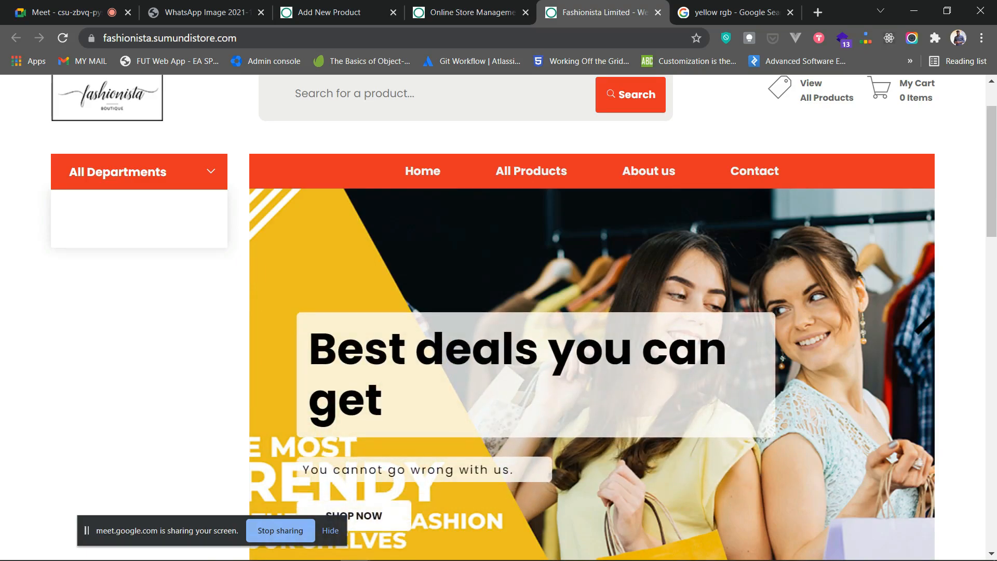
scroll(499, 312, down, 1)
scroll(499, 312, up, 2)
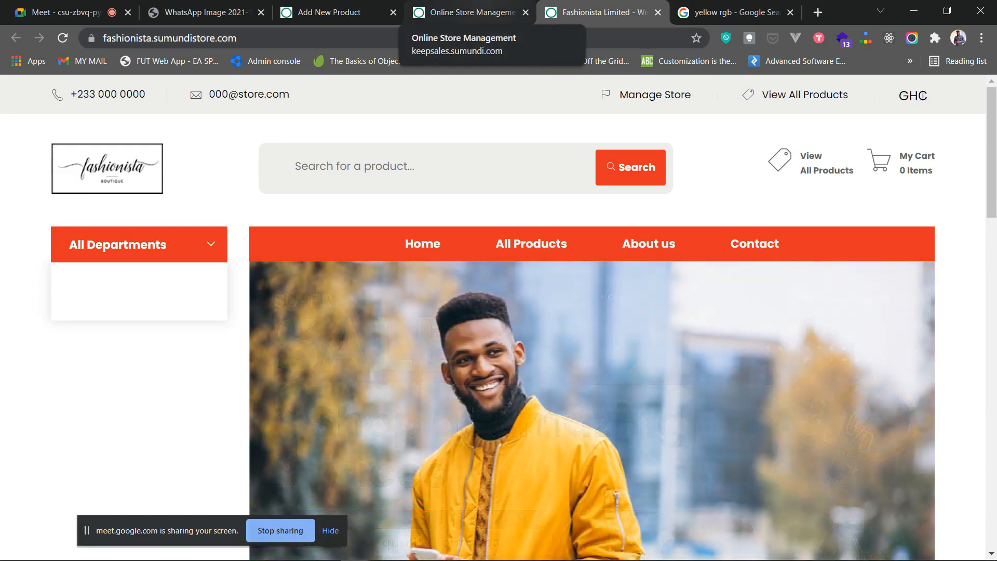
- Dismiss the admin Success message, recheck the storefront, and return to store management
click(463, 12)
click(620, 406)
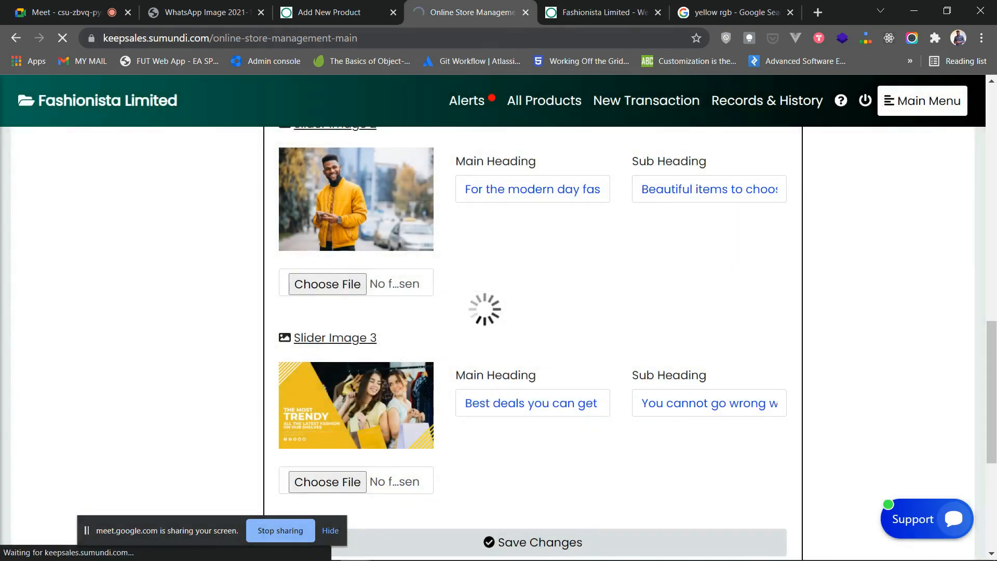
click(602, 12)
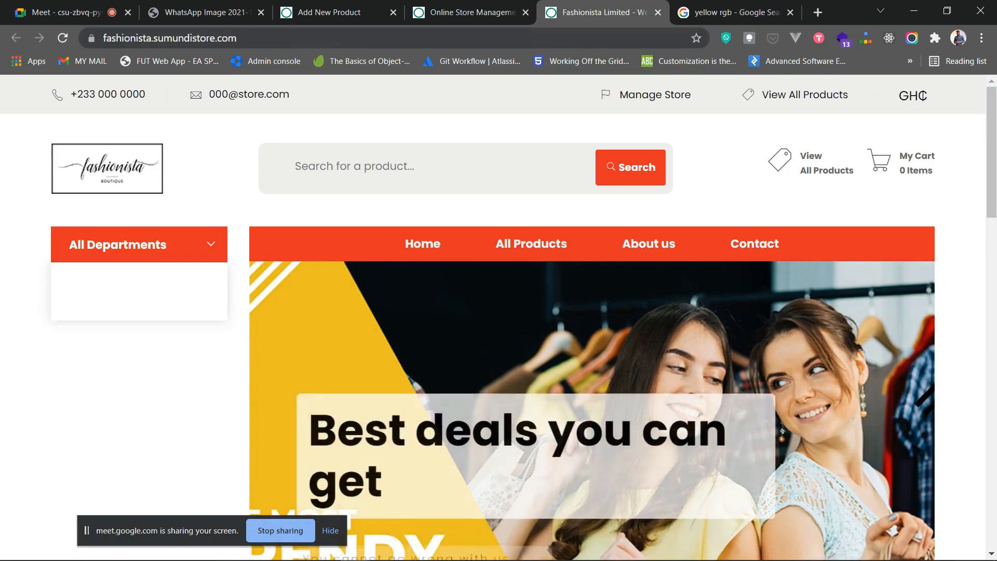
scroll(498, 318, down, 2)
scroll(499, 318, up, 1)
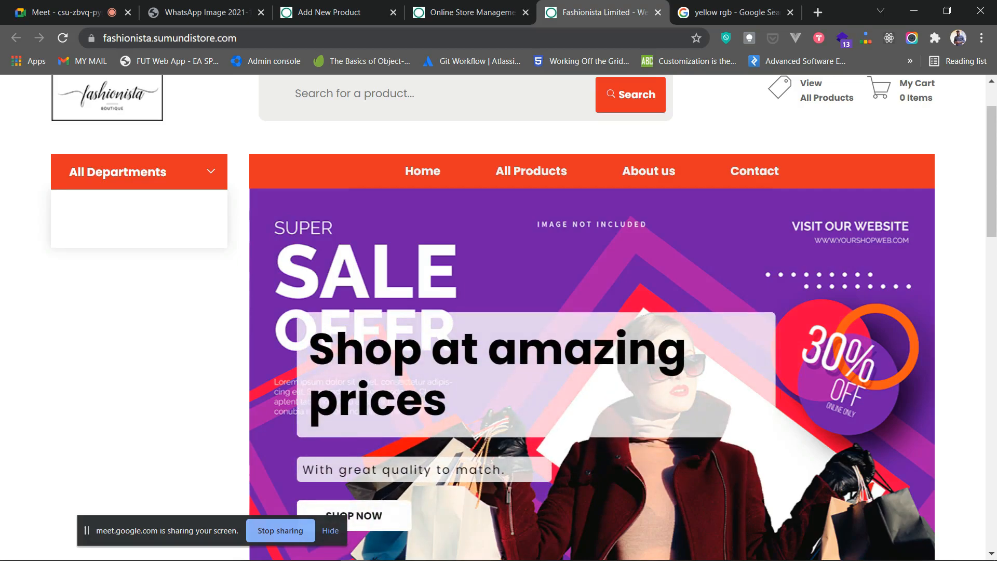
scroll(499, 317, down, 3)
scroll(499, 318, up, 4)
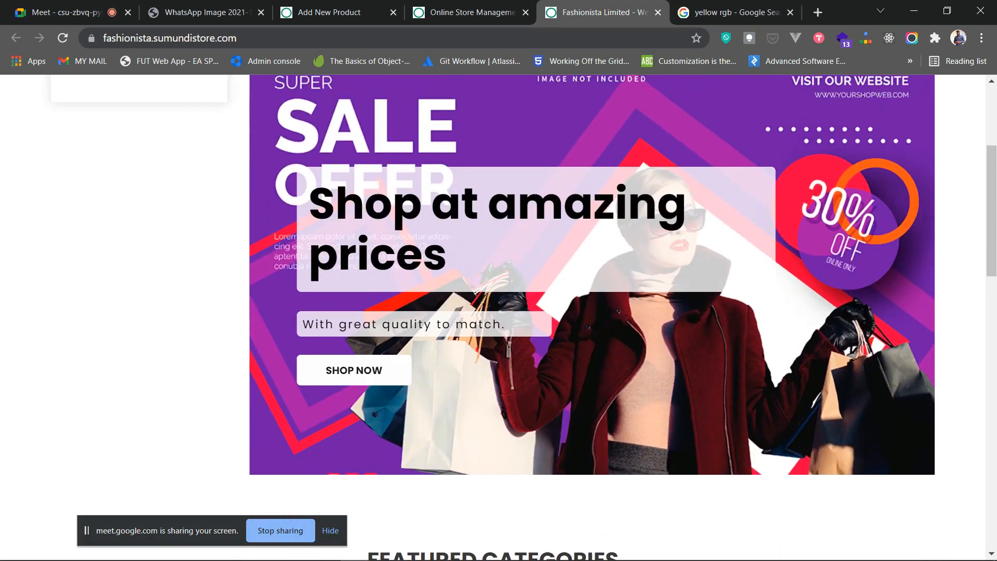
key(ctrl+shift+Tab)
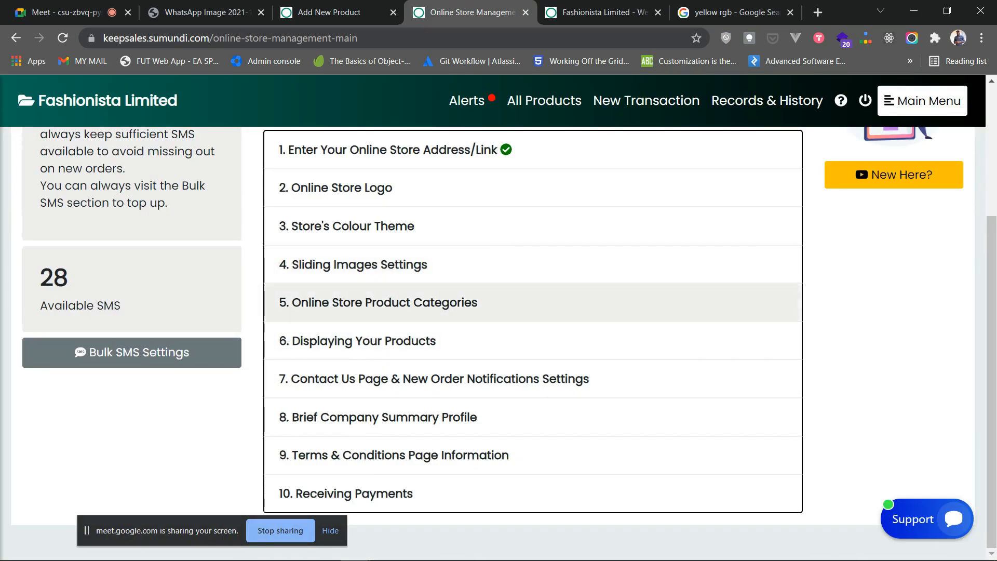
- Expand Online Store Product Categories, open category management, and type 'superprice' in a new tab
click(384, 302)
scroll(384, 303, down, 1)
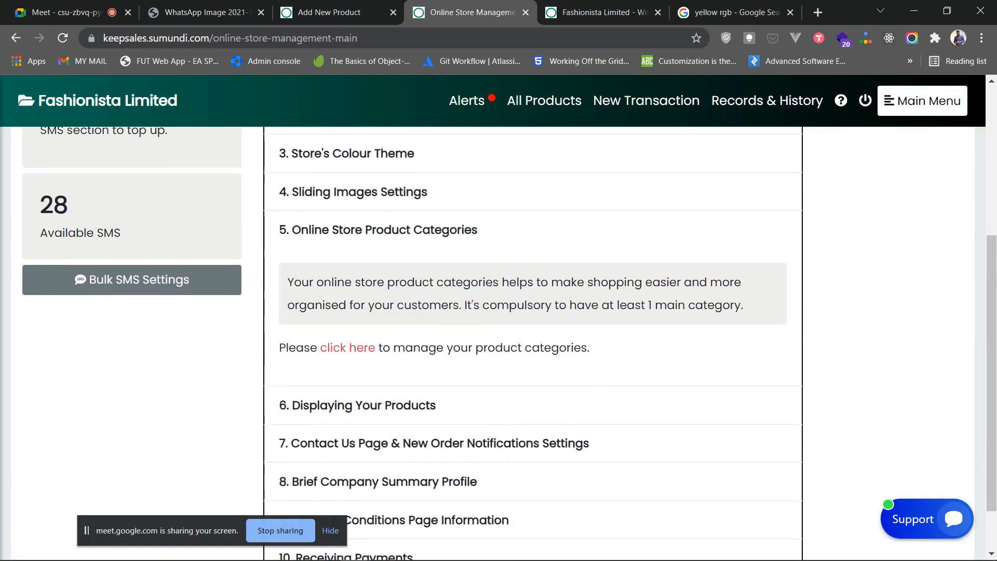
click(604, 13)
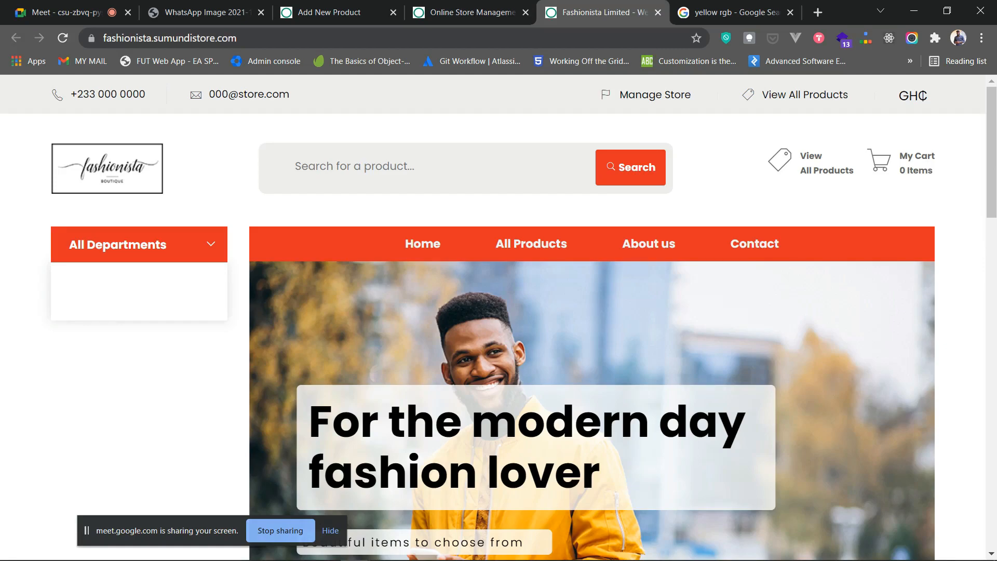
click(471, 12)
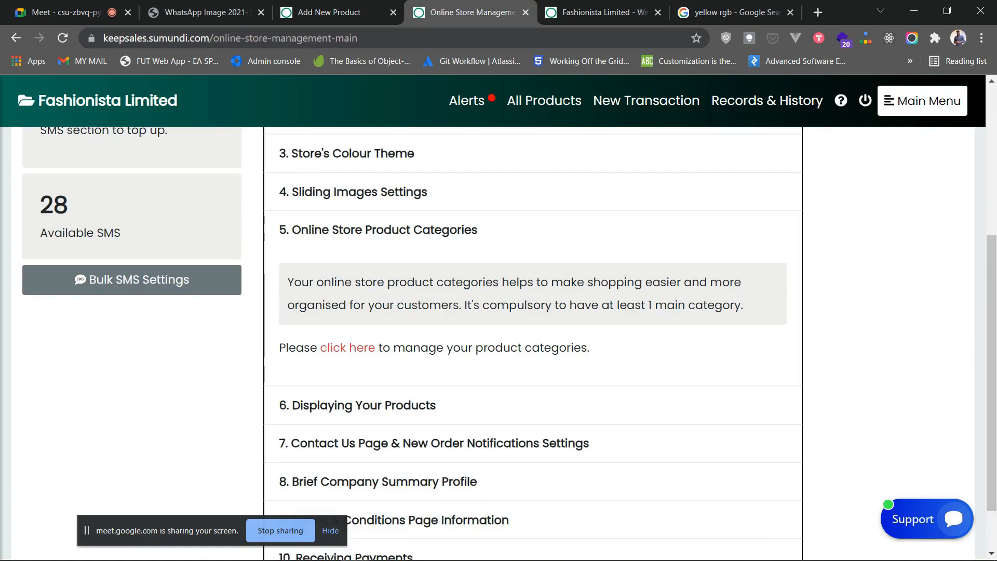
click(349, 347)
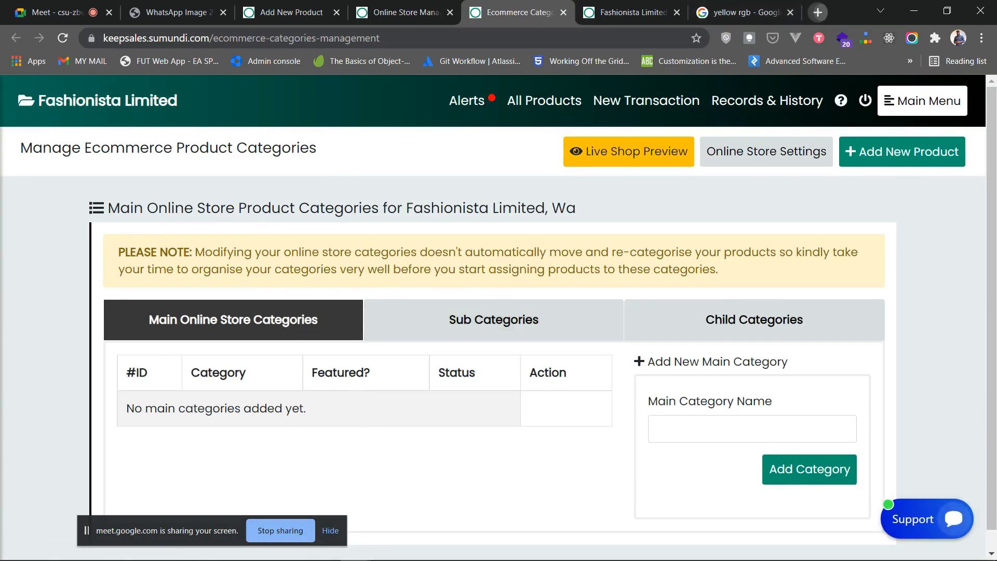
key(ctrl+t)
text(super)
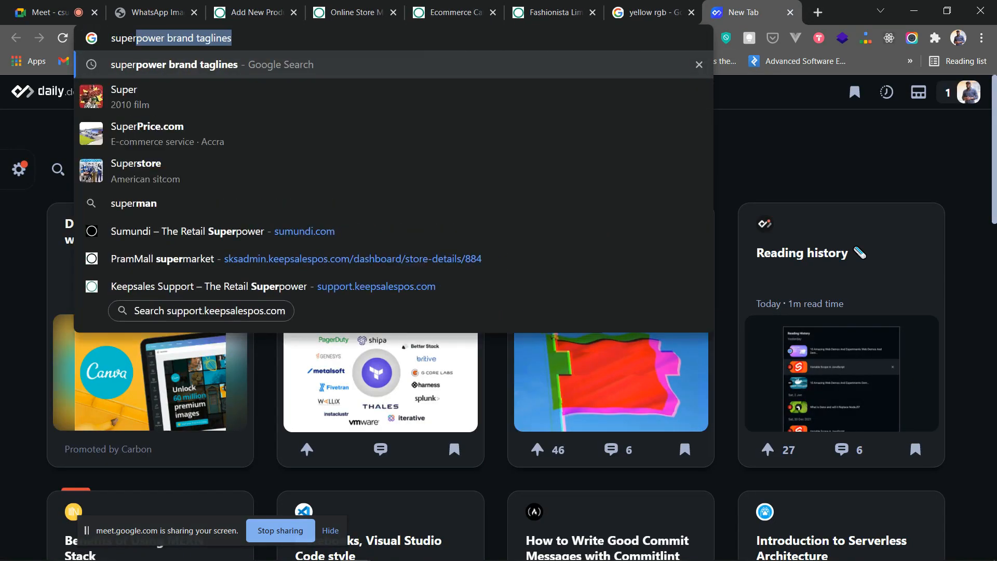
text(price)
- Browse SuperPrice.com's All Categories list as an example, then close the site
key(Return)
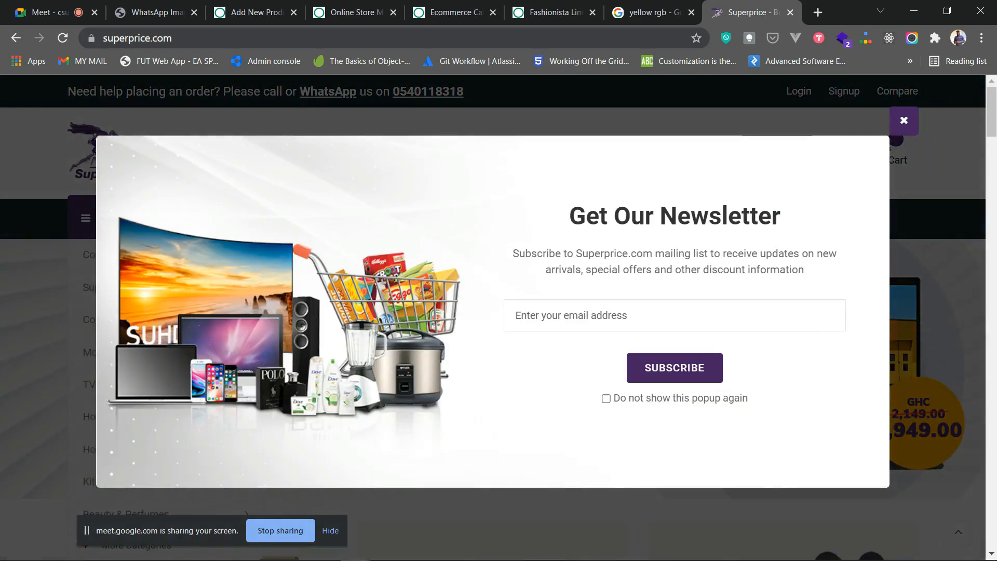
click(904, 121)
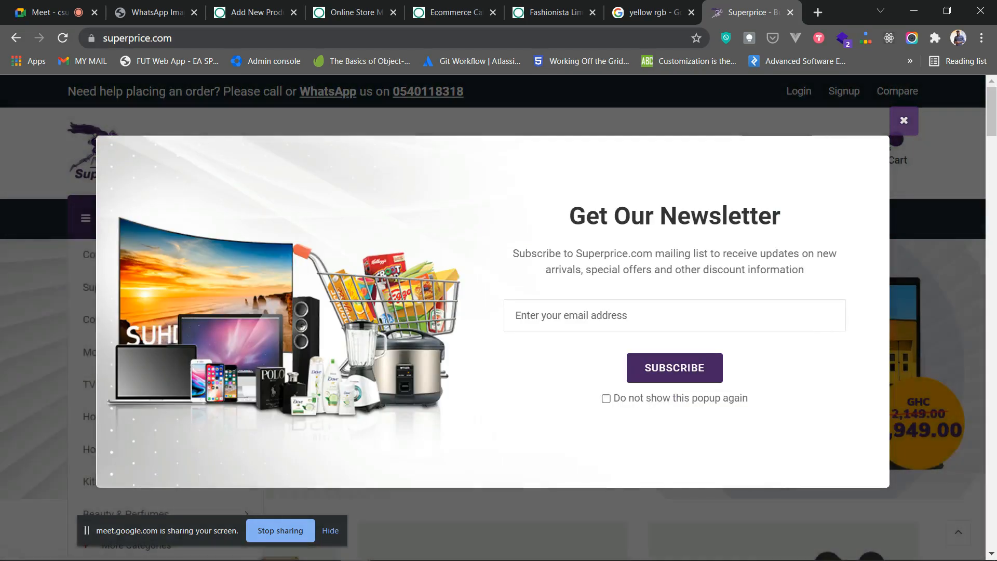
scroll(156, 260, down, 1)
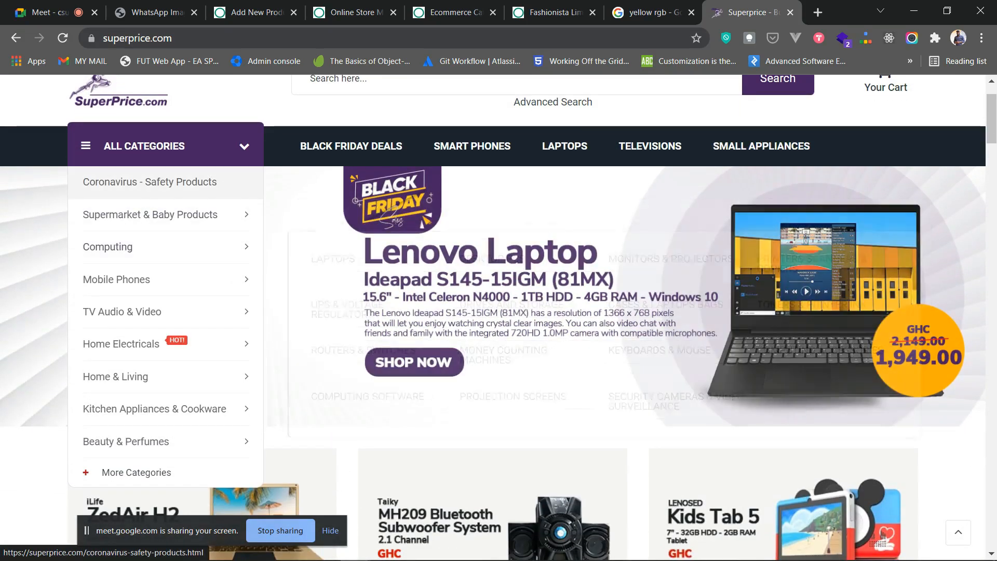
mouse_move(156, 280)
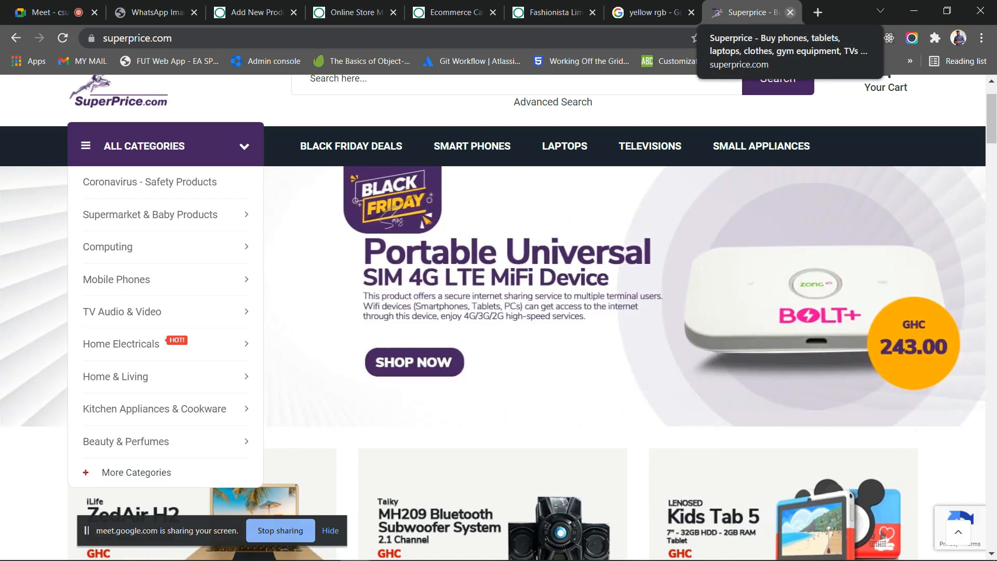
key(ctrl+w)
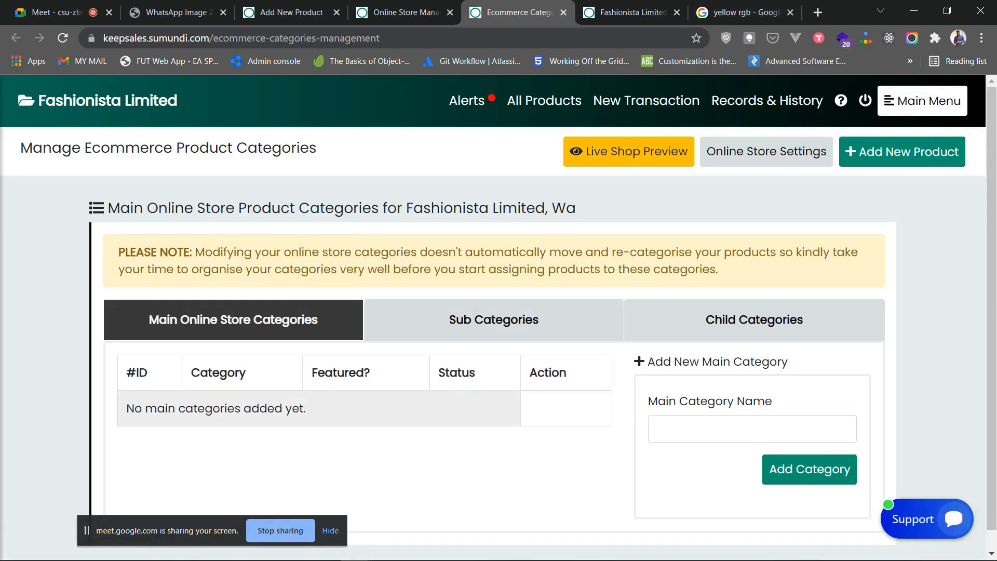
- Add the Men's Watches and Women's Watches main categories
click(752, 429)
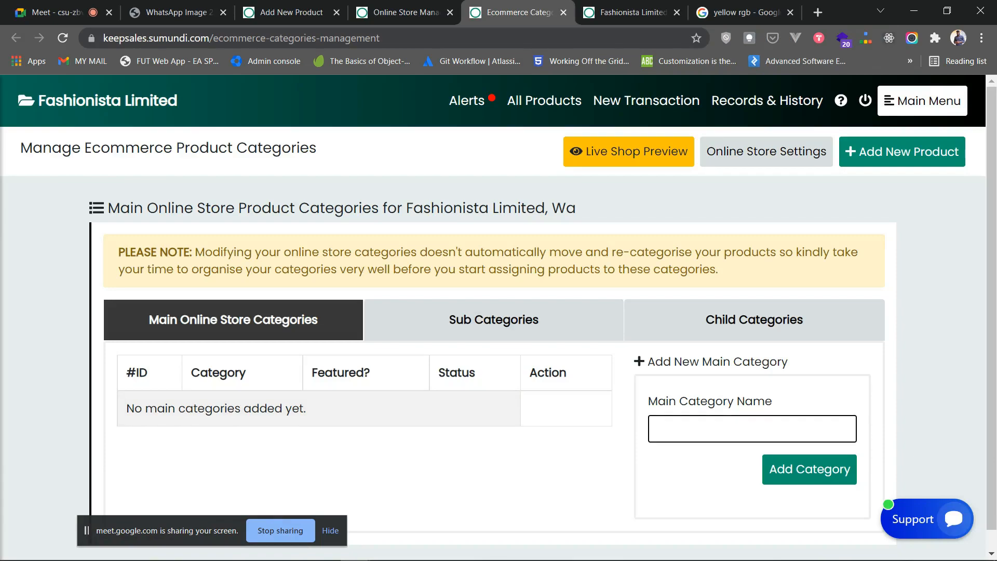
click(752, 429)
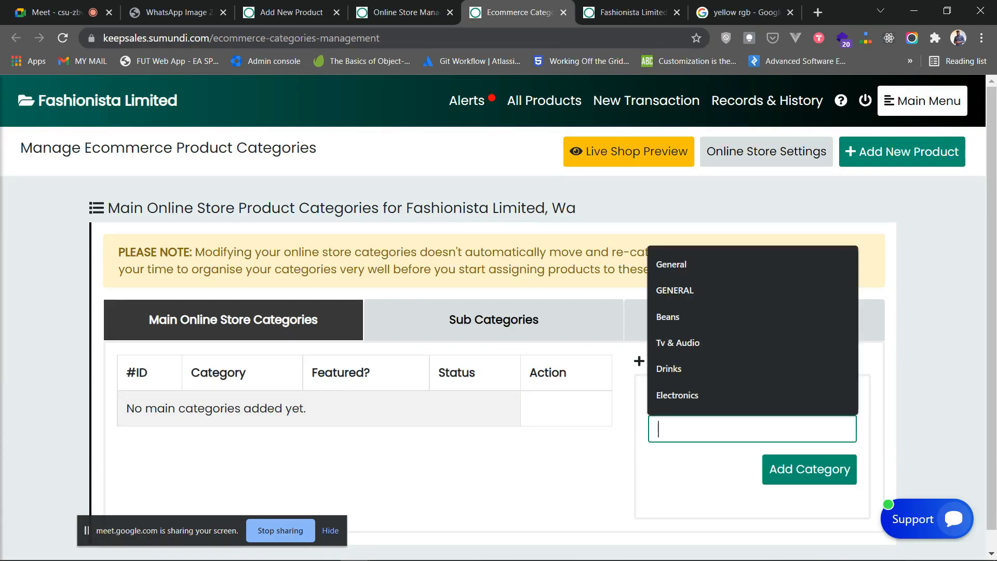
text(Men's Watches)
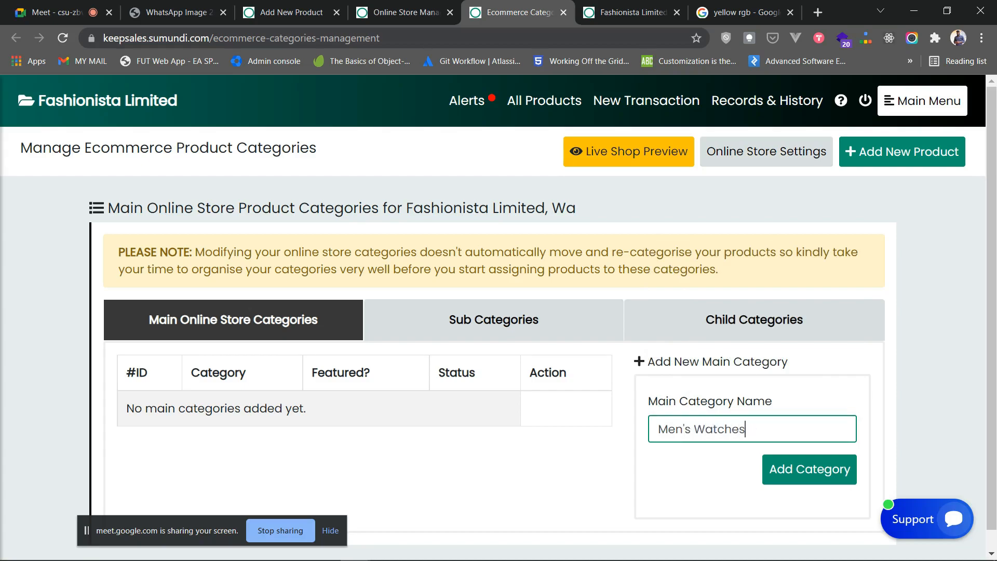
key(Return)
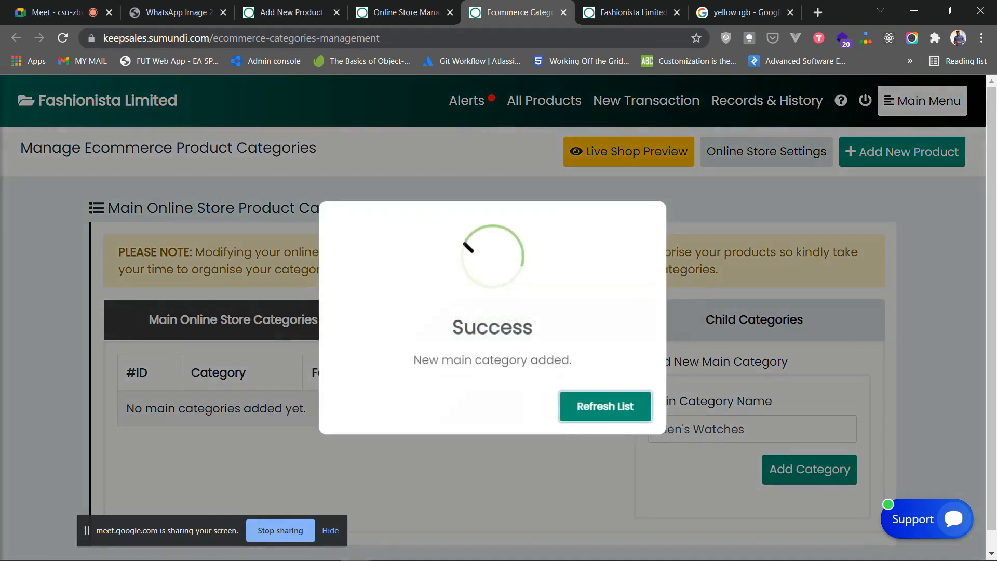
key(Return)
scroll(554, 403, down, 1)
click(752, 409)
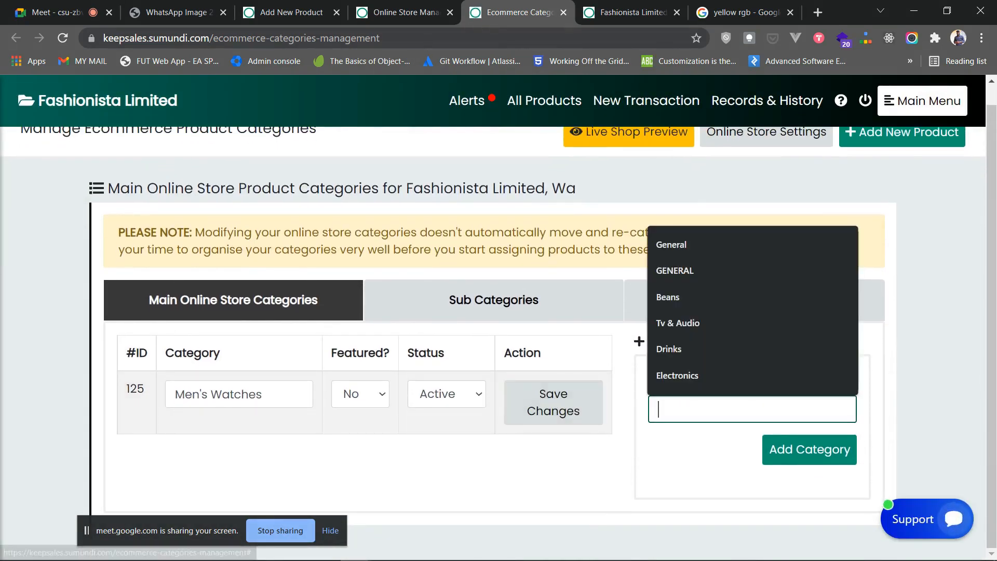
text(Women's Watches)
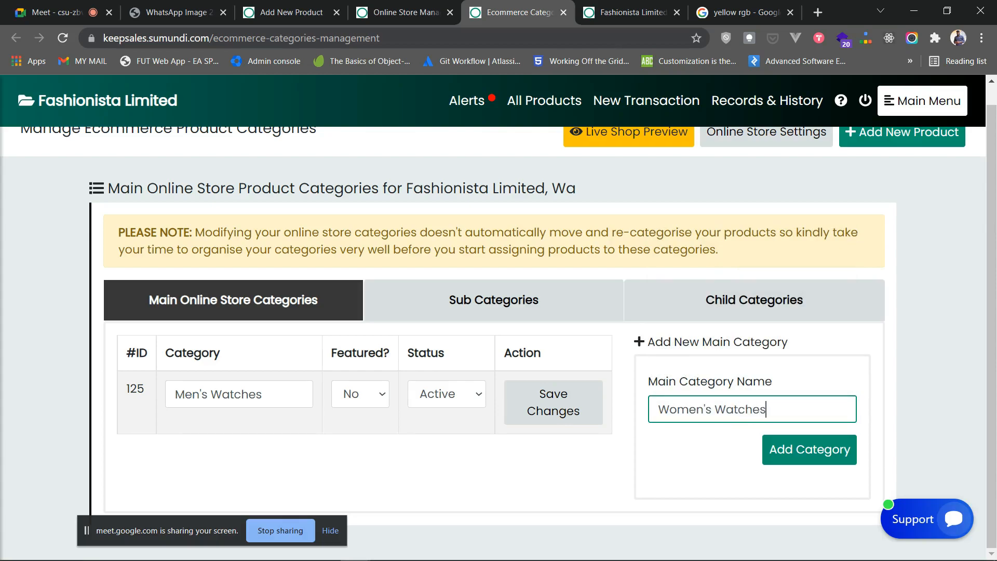
key(Return)
key(Return)
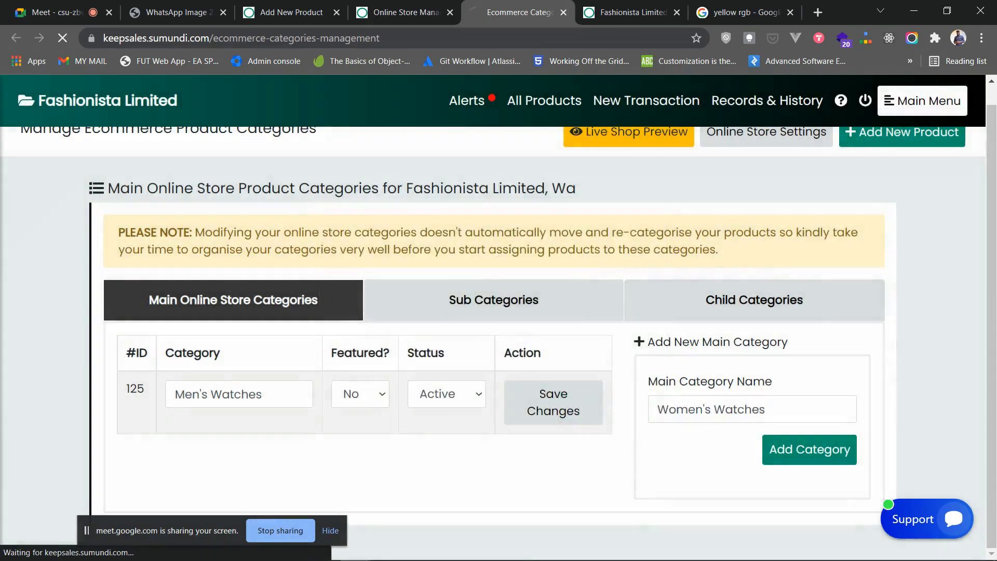
- Add the Dresses and Shirts main categories
click(752, 409)
text(Dress)
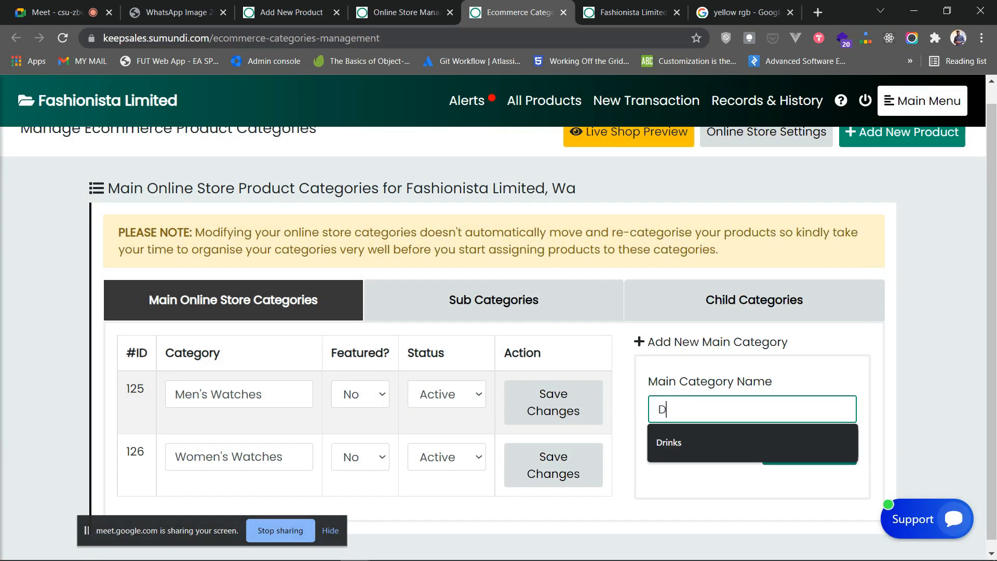
key(Return)
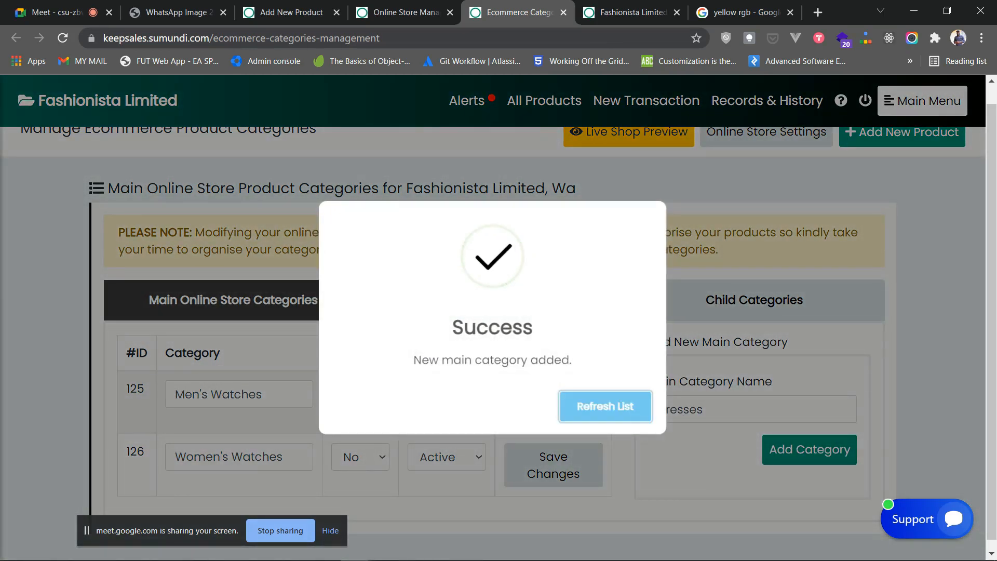
key(Return)
click(752, 410)
text(Shor)
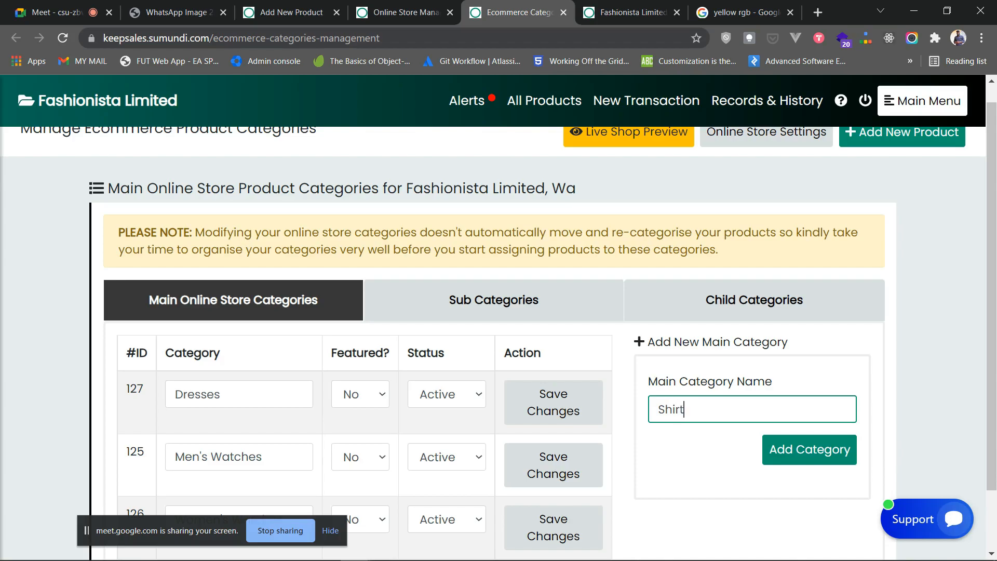
key(Return)
key(Return)
scroll(493, 343, down, 3)
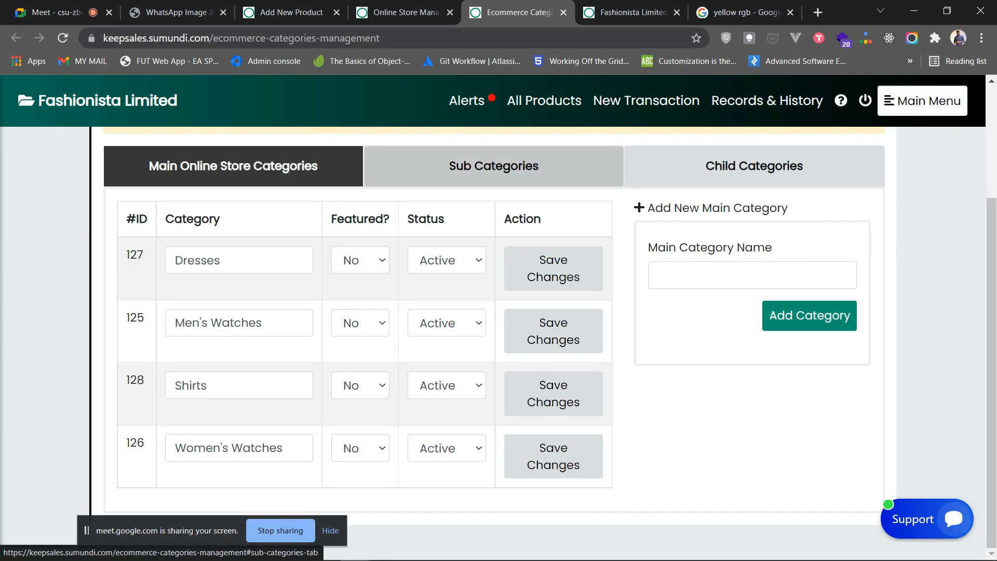
click(495, 166)
click(754, 265)
click(233, 264)
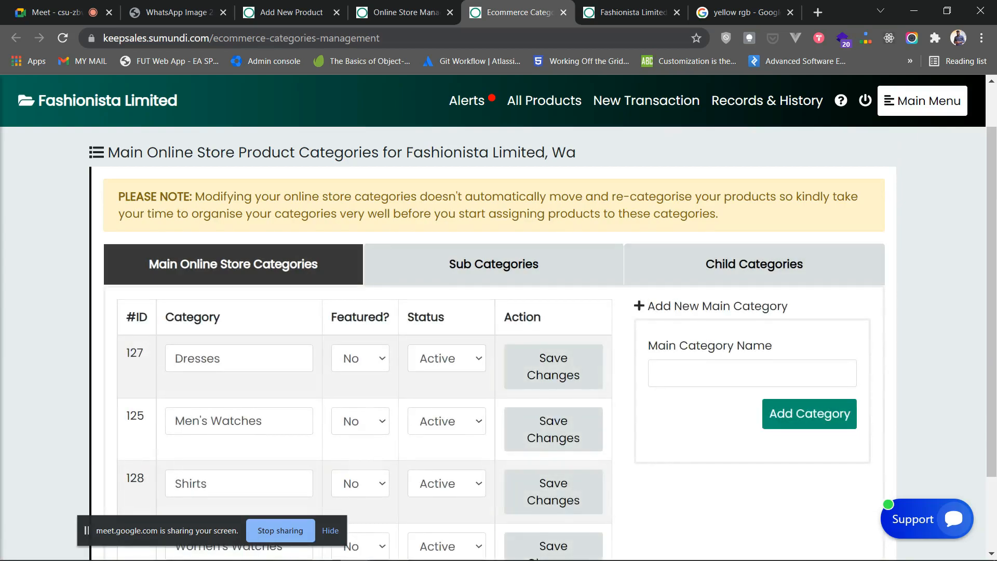
scroll(494, 249, down, 1)
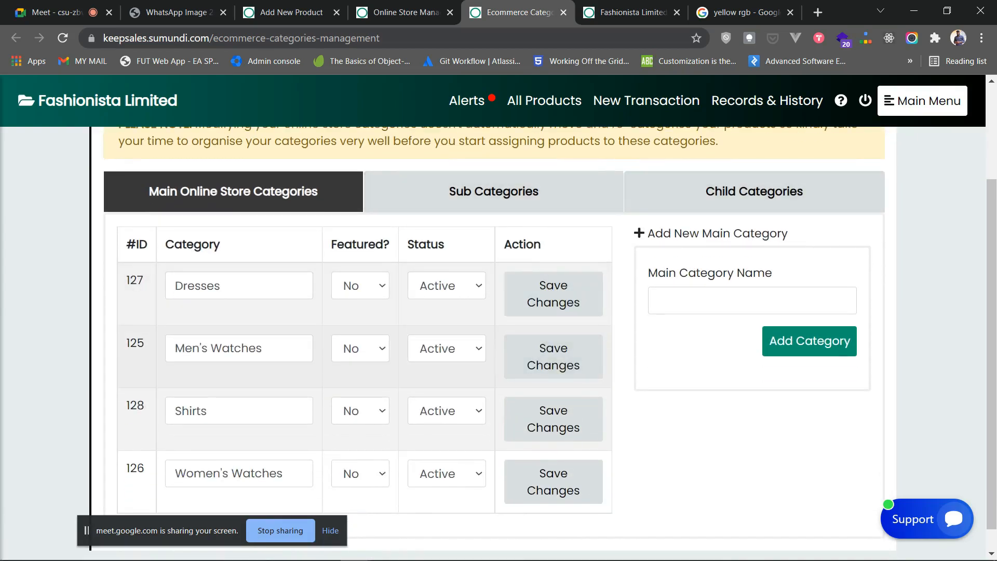
click(239, 411)
click(239, 349)
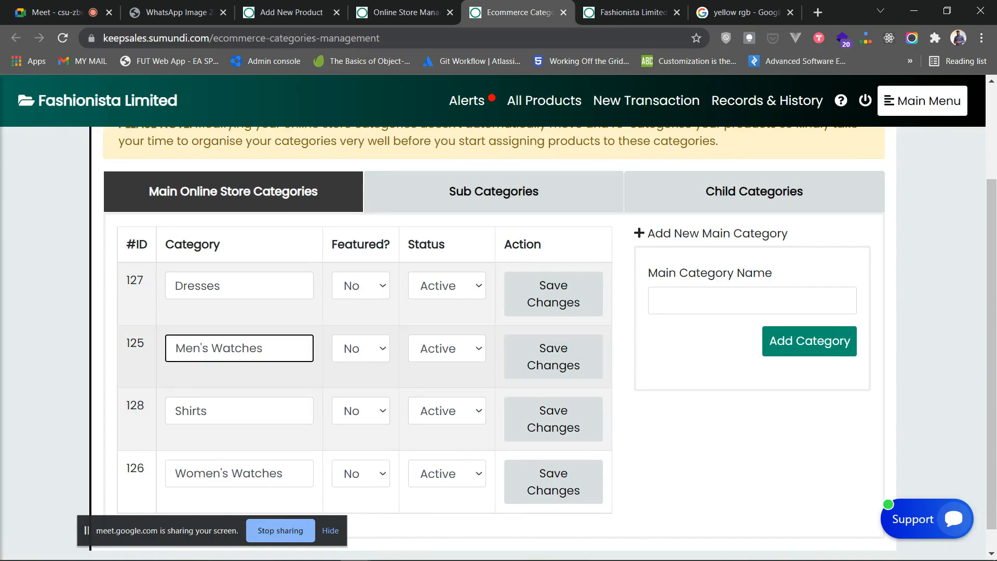
click(360, 285)
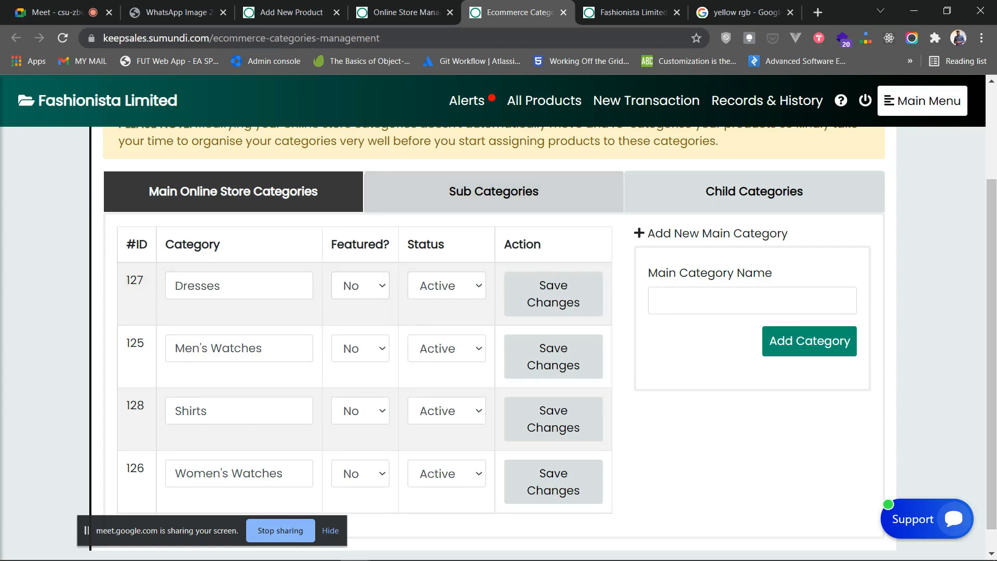
click(493, 192)
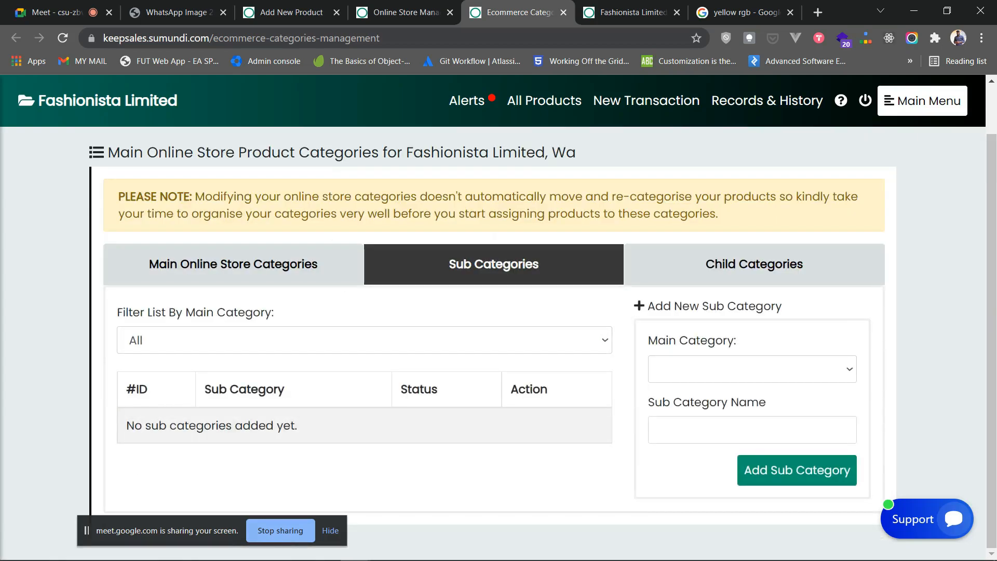
click(752, 370)
click(566, 477)
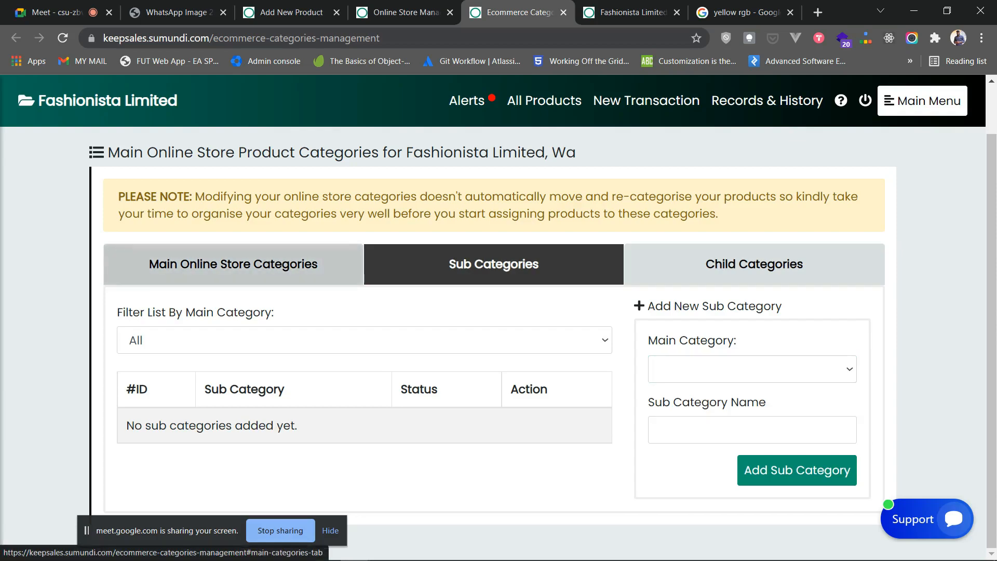
click(233, 264)
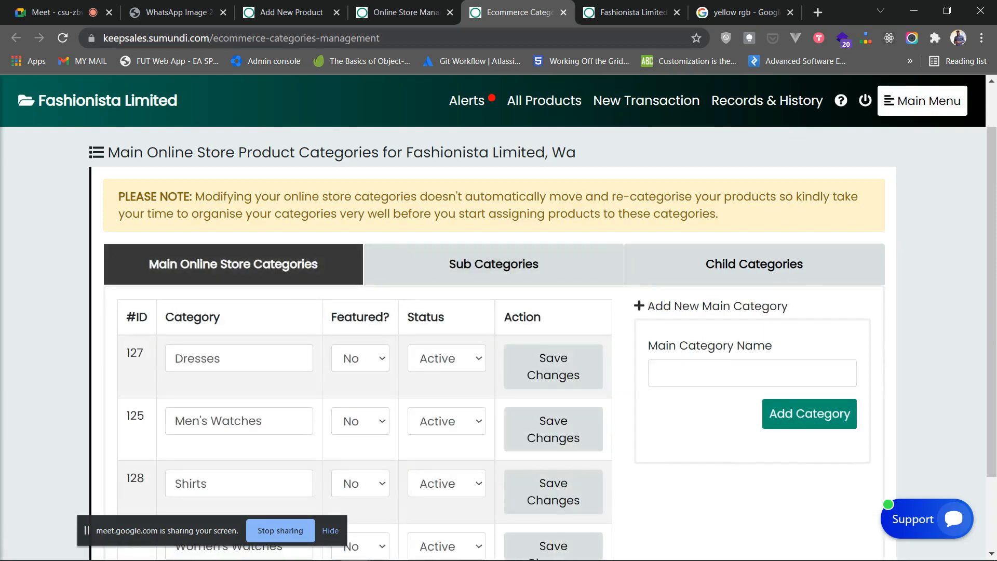
scroll(494, 311, up, 1)
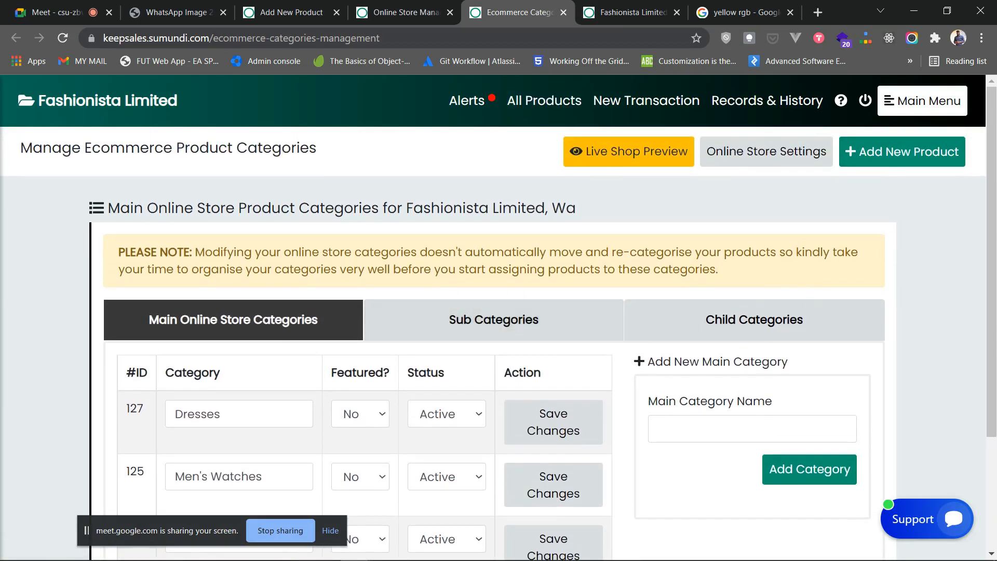
scroll(554, 338, down, 3)
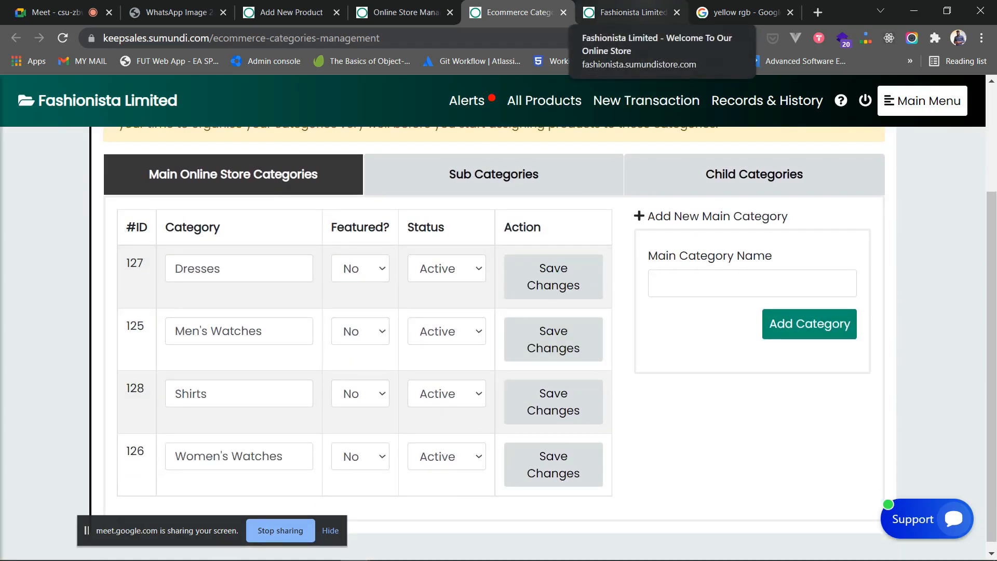
- Reload the storefront, open the Dresses department in a new tab, and close its empty listing
click(629, 12)
click(62, 38)
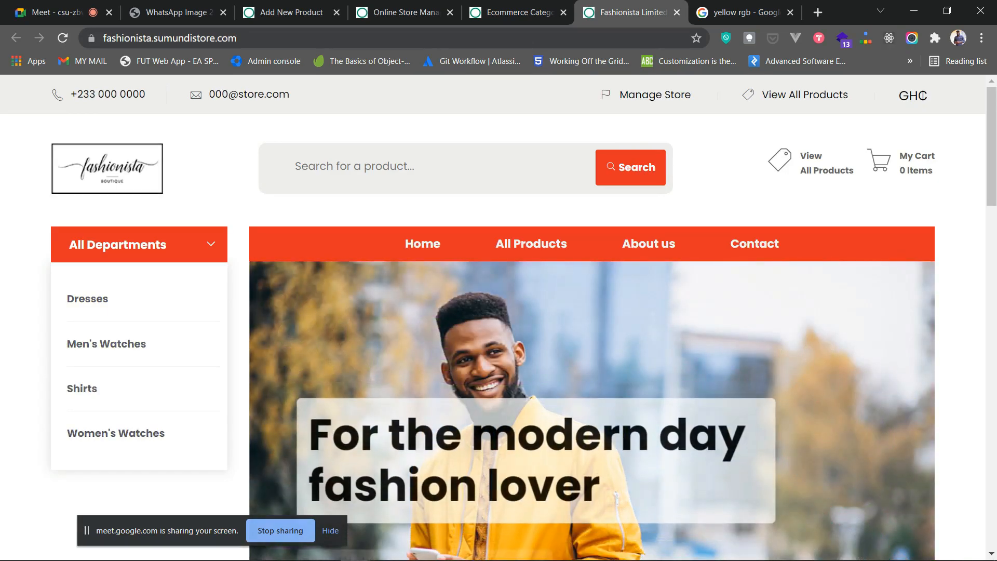
right_click(86, 301)
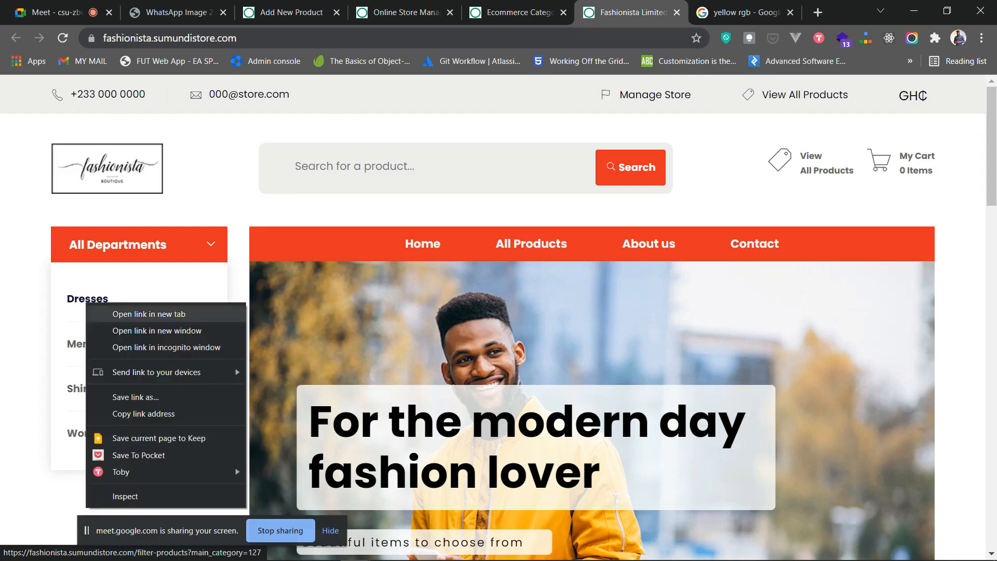
click(128, 314)
click(663, 11)
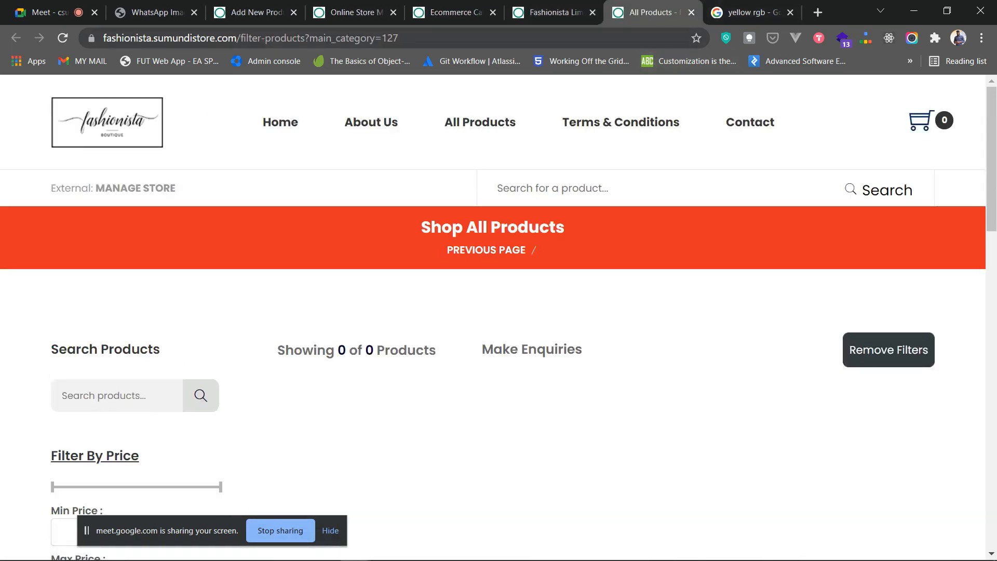
click(692, 11)
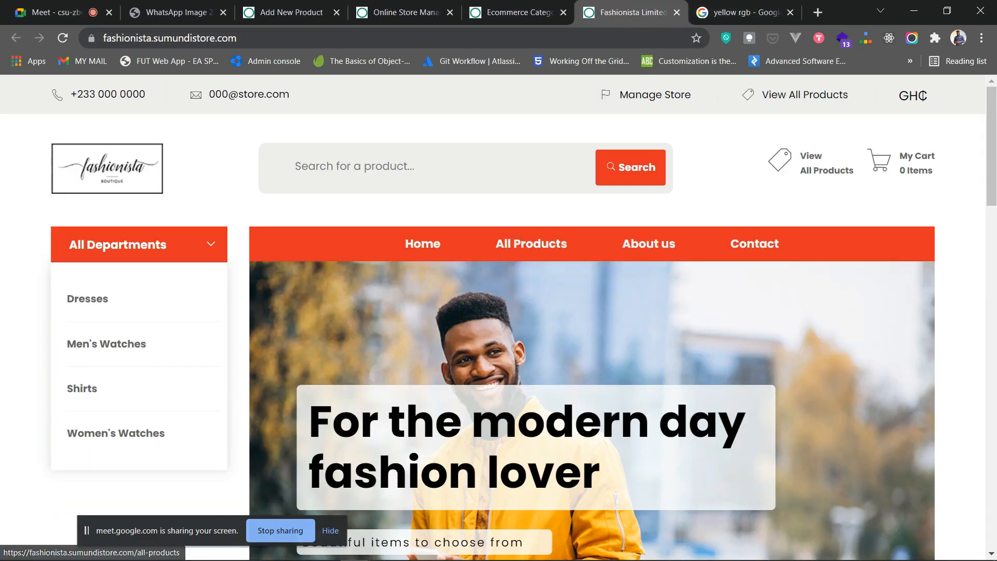
- Scroll the storefront home page to Featured Categories, then return to category management
scroll(593, 312, down, 3)
scroll(498, 317, up, 3)
scroll(499, 318, down, 15)
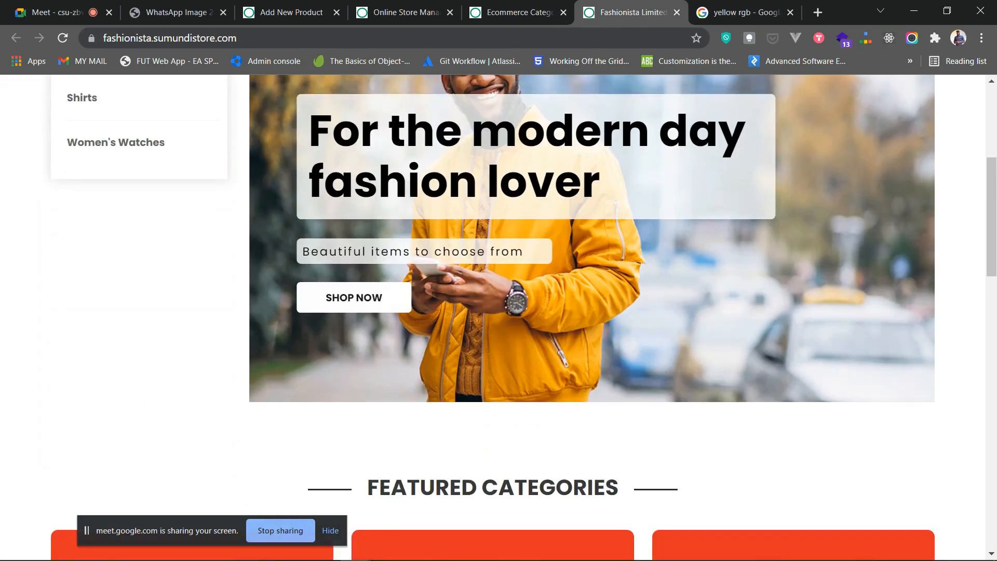
scroll(499, 312, up, 4)
scroll(498, 312, down, 3)
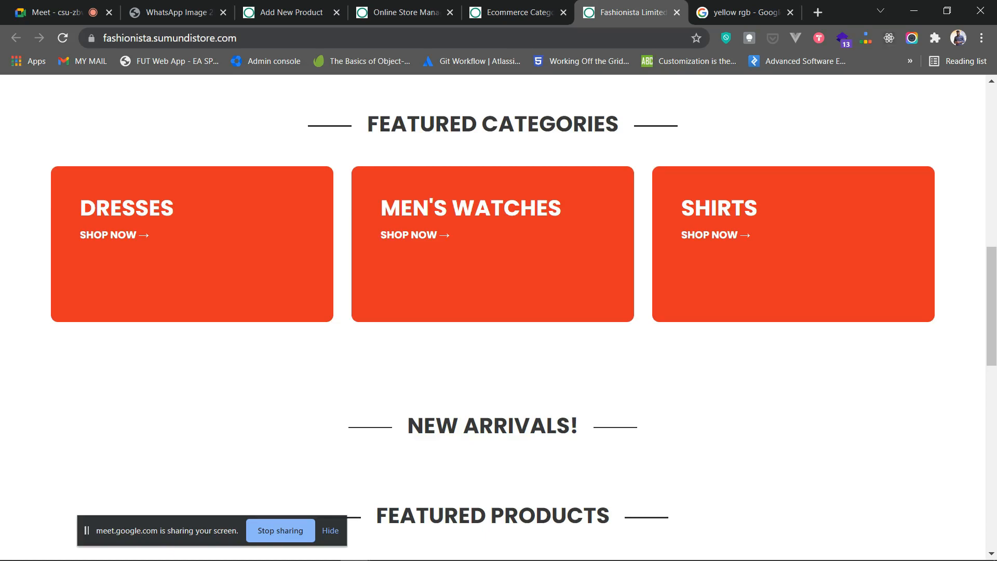
click(509, 12)
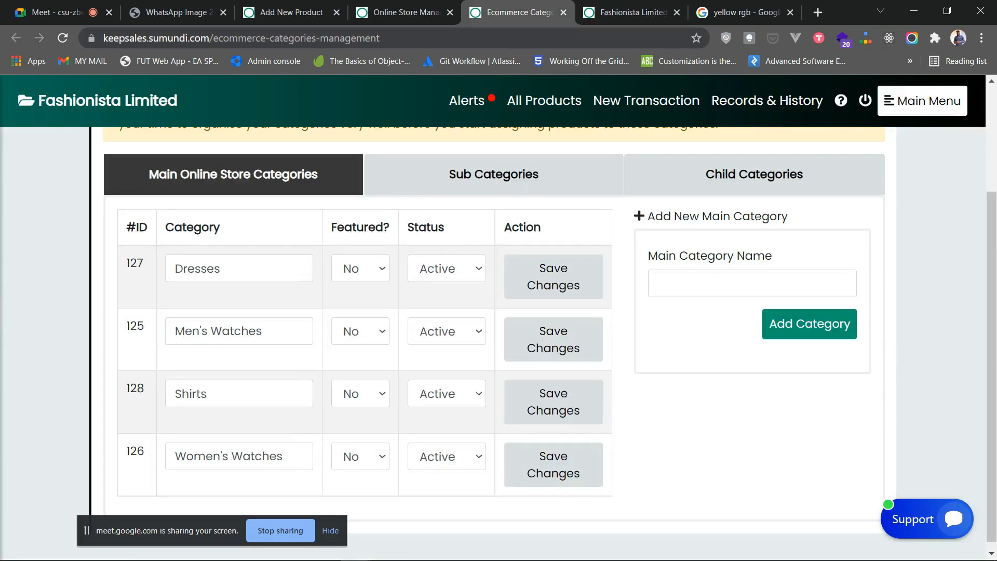
- Check the Featured setting for Dresses and Men's Watches, leaving both at No
click(628, 12)
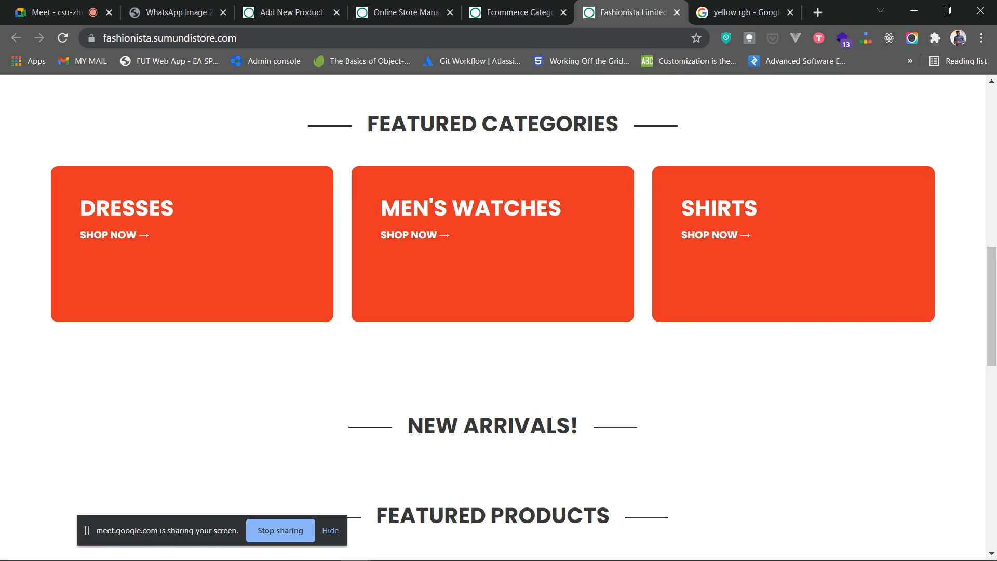
key(ctrl+shift+Tab)
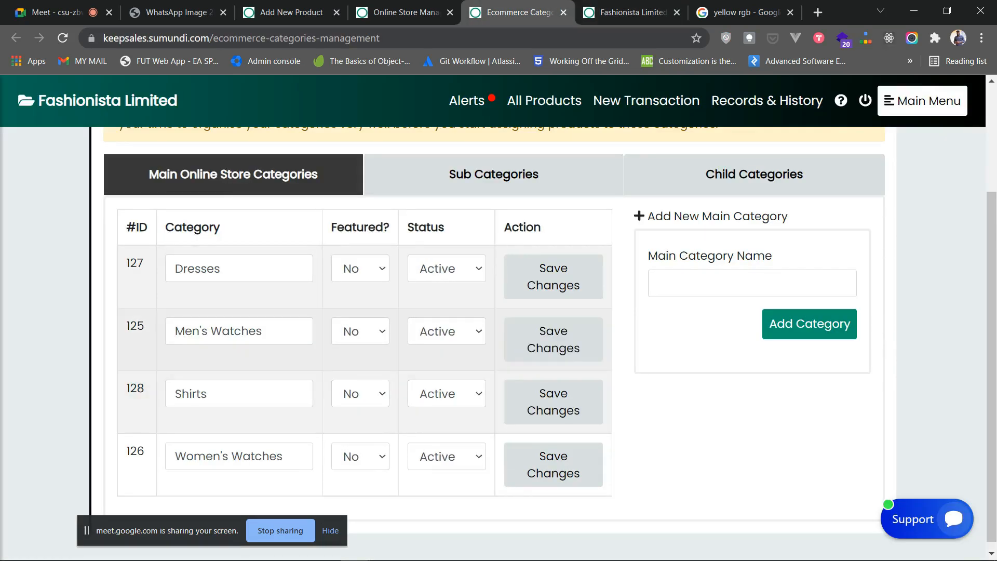
click(360, 268)
click(360, 358)
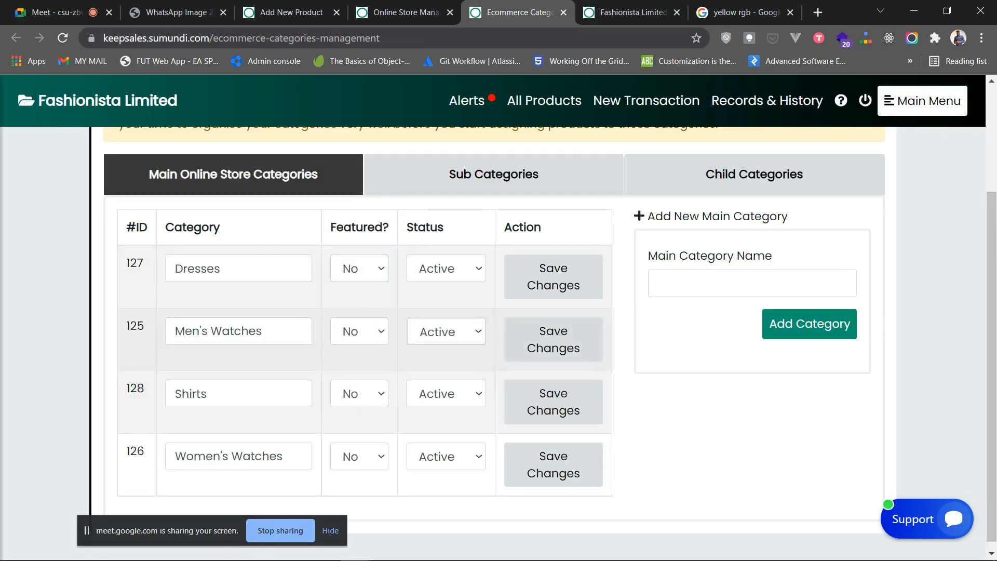
click(360, 331)
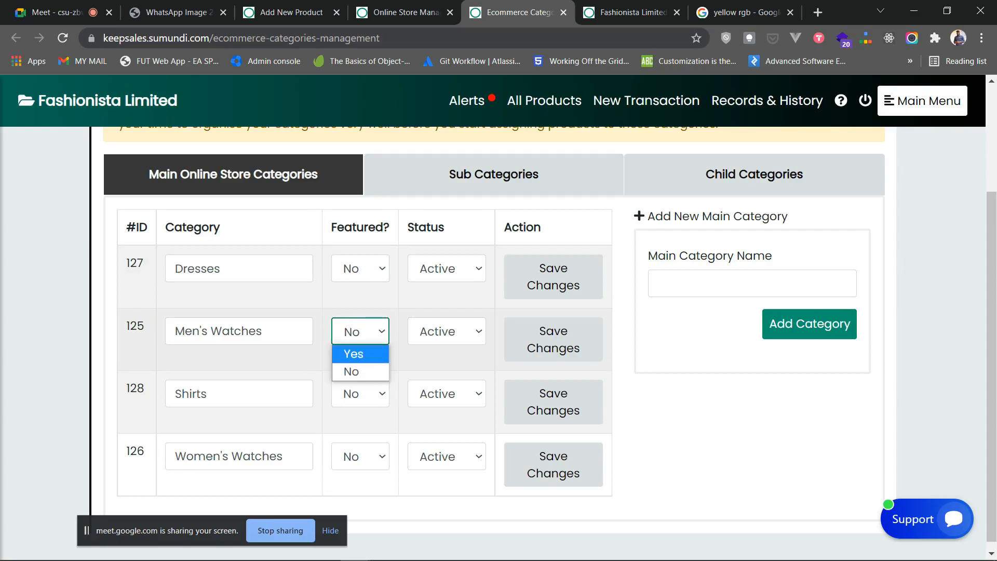
click(670, 358)
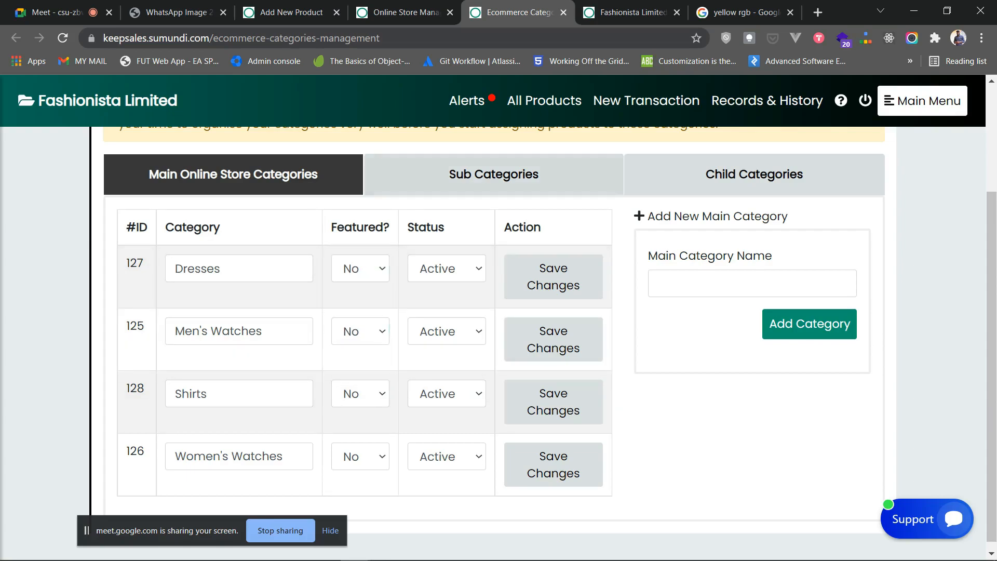
- Close category management, collapse the categories guidance, and glance over the live storefront
click(563, 12)
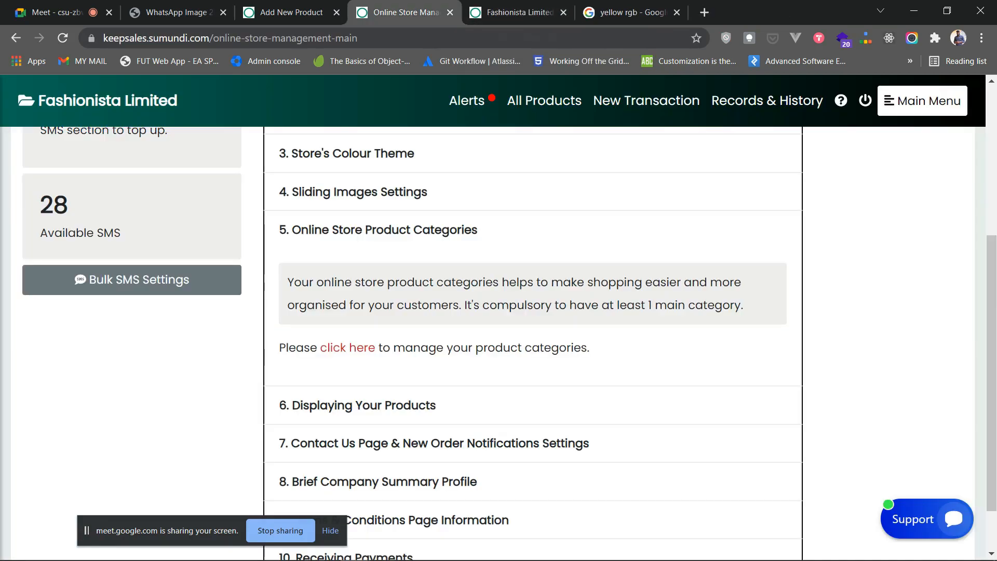
click(512, 230)
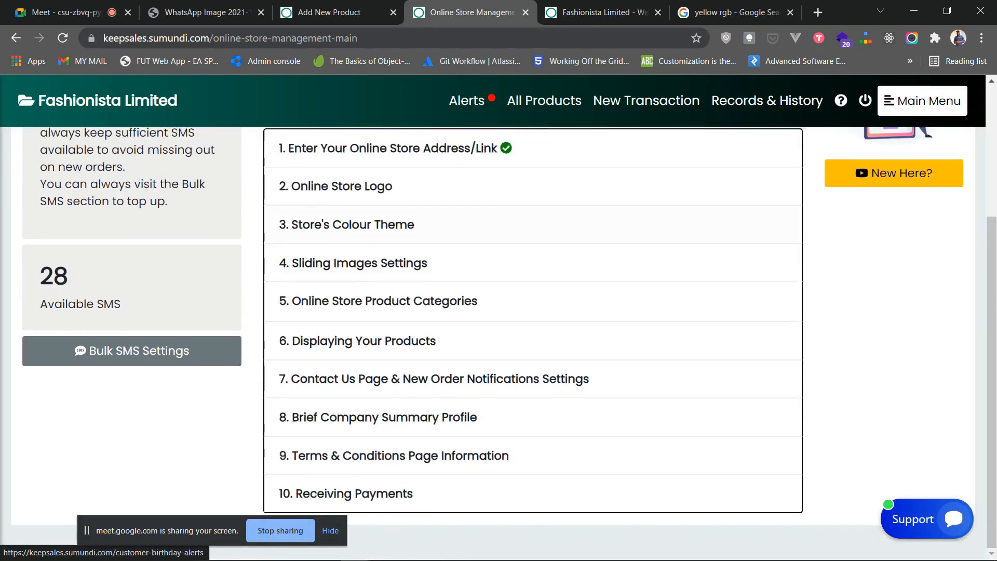
scroll(512, 230, up, 2)
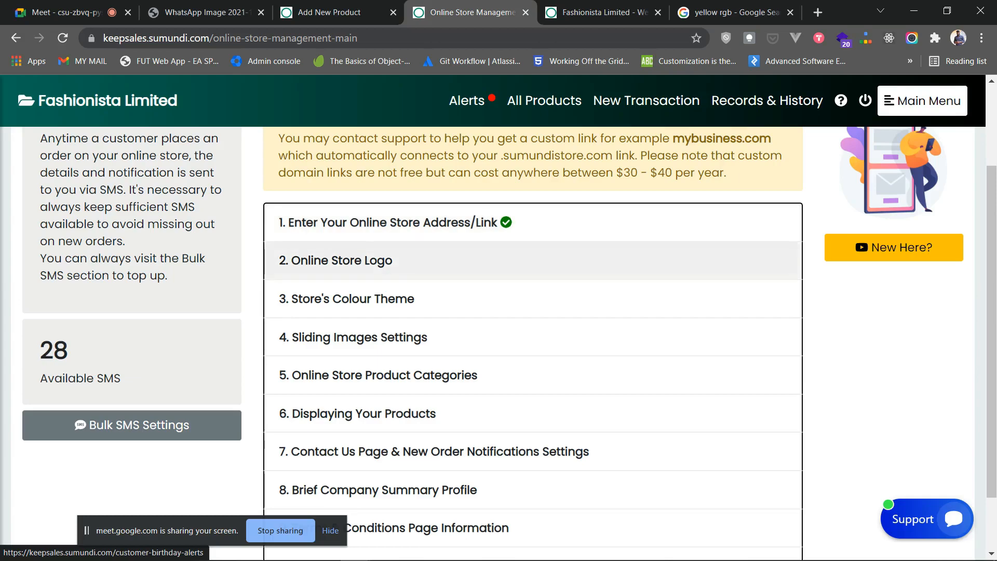
scroll(532, 286, down, 1)
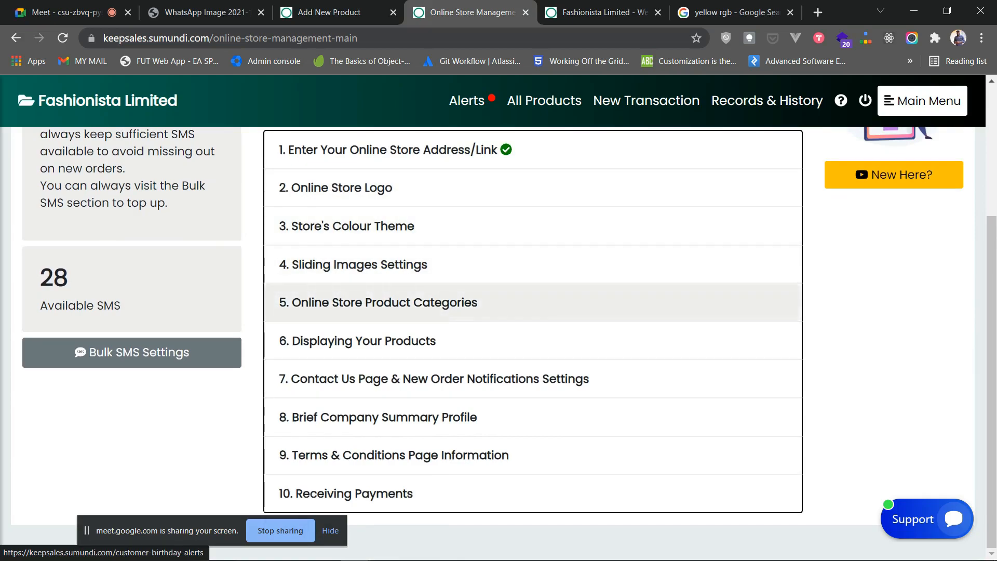
click(606, 13)
scroll(532, 270, up, 9)
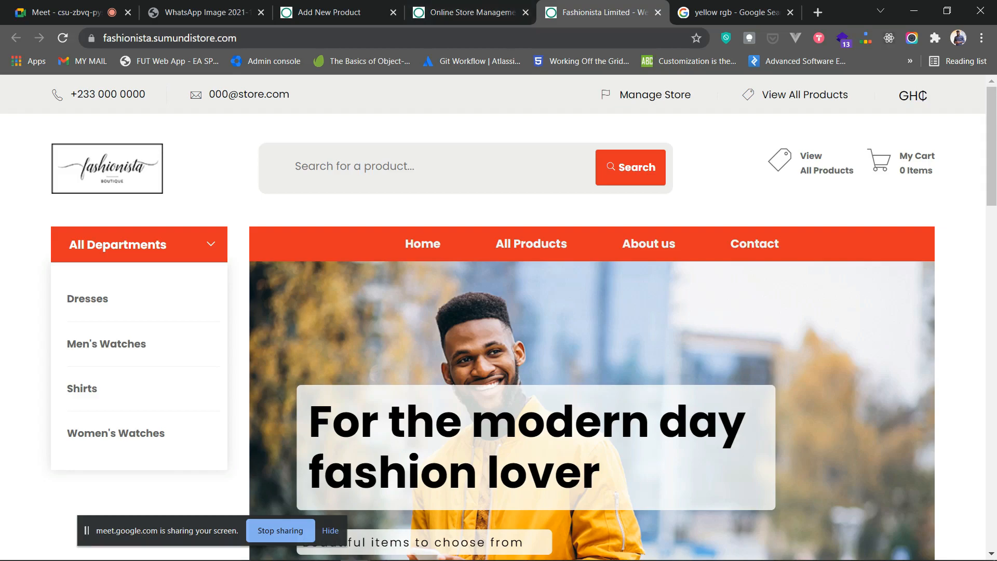
click(468, 12)
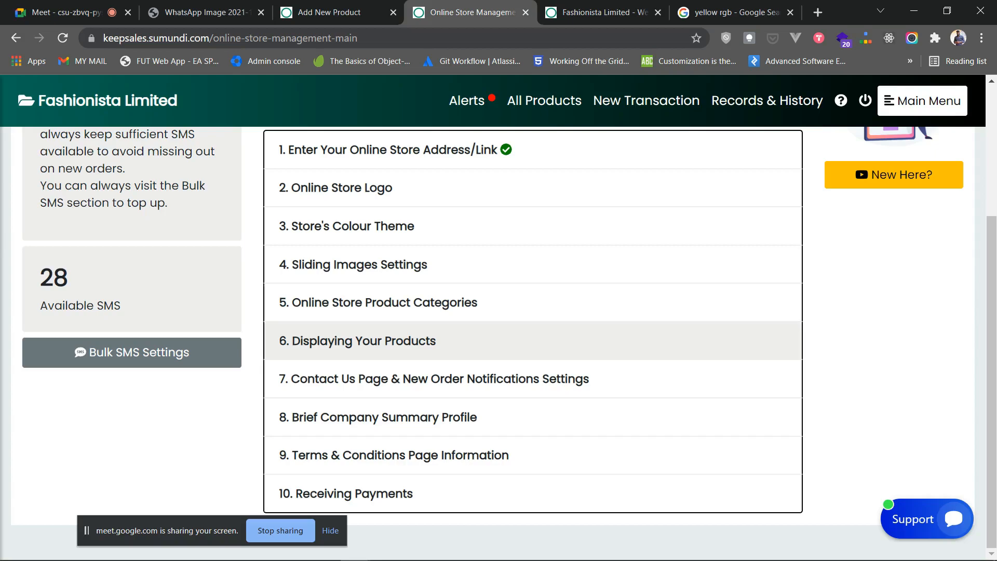
- Expand '6. Displaying Your Products' and open the all products admin list
click(357, 341)
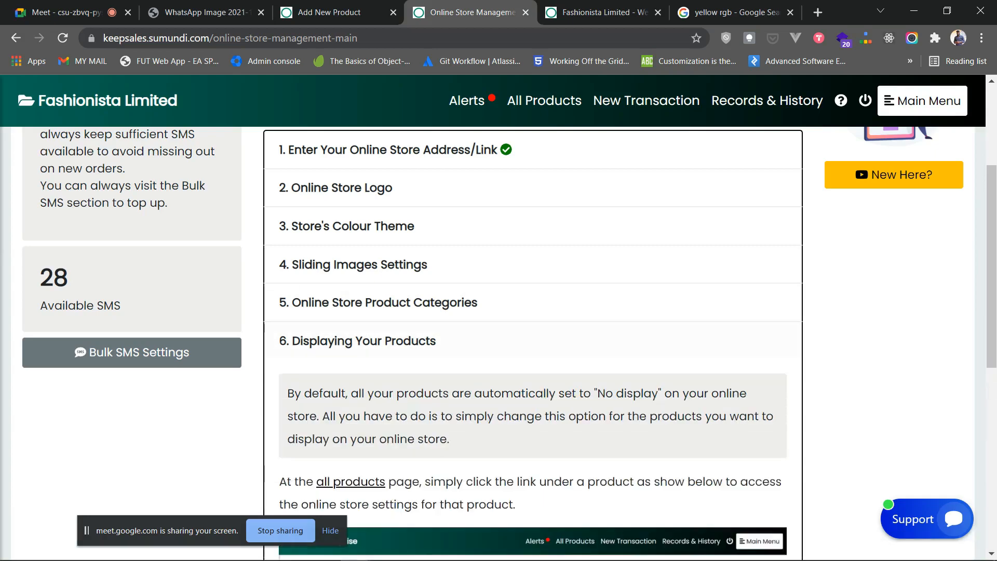
scroll(509, 342, down, 3)
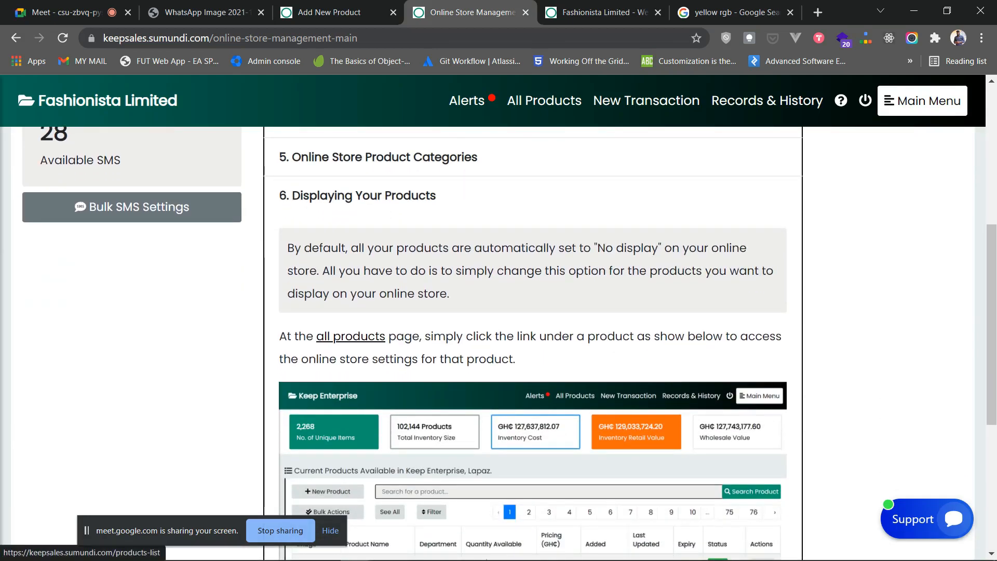
click(351, 337)
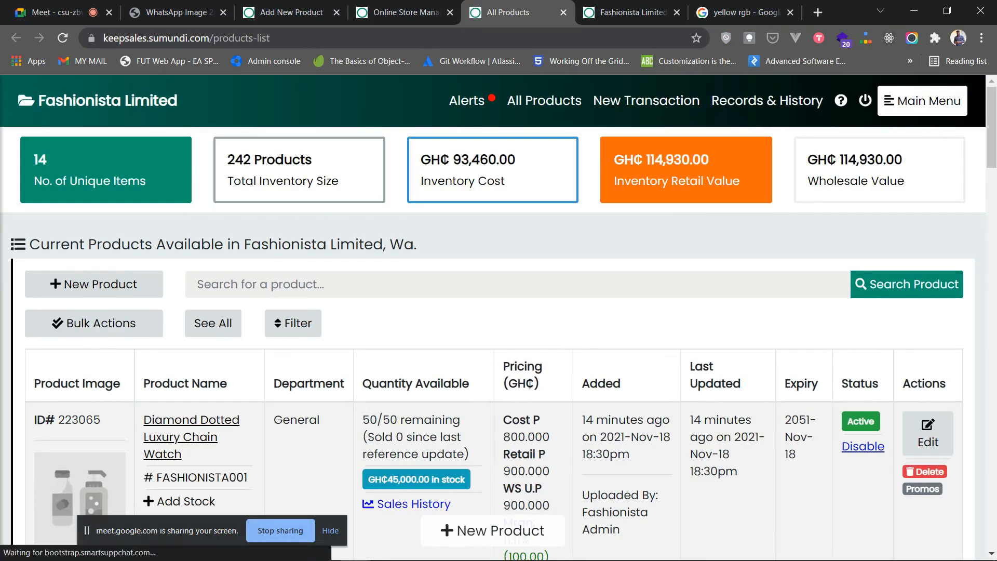
scroll(499, 312, down, 2)
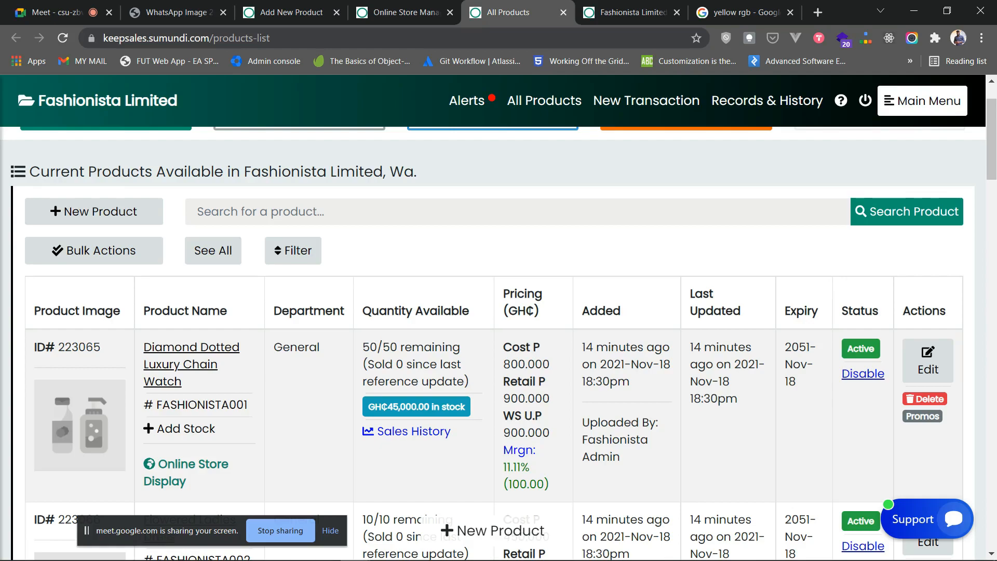
key(ctrl+Tab)
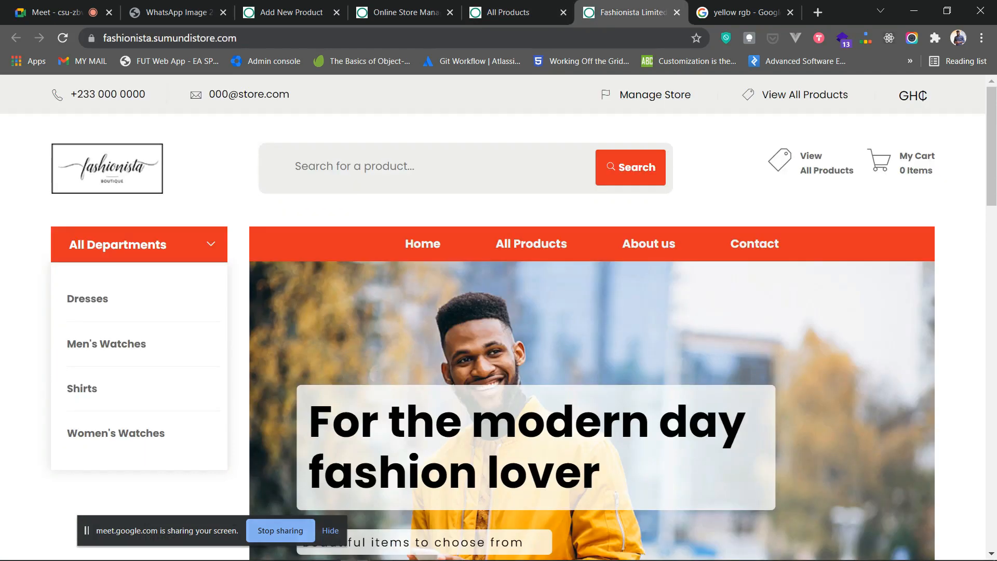
click(531, 244)
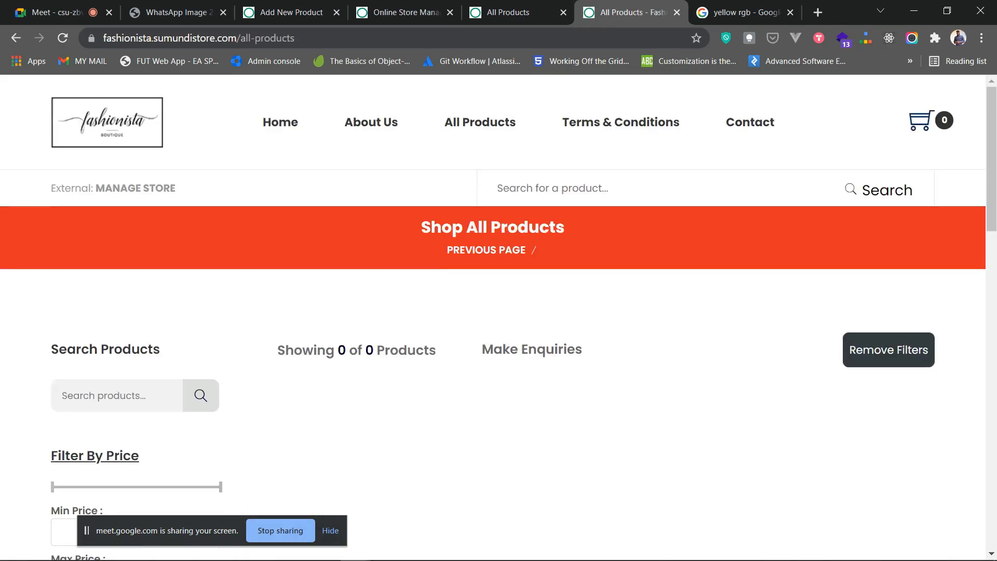
key(ctrl+shift+Tab)
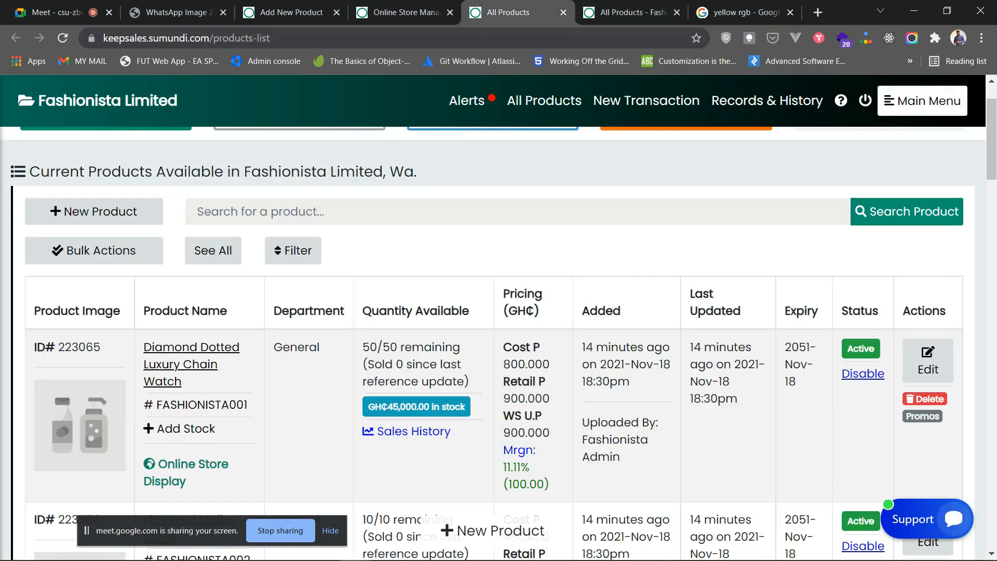
key(ctrl+Tab)
key(alt+Left)
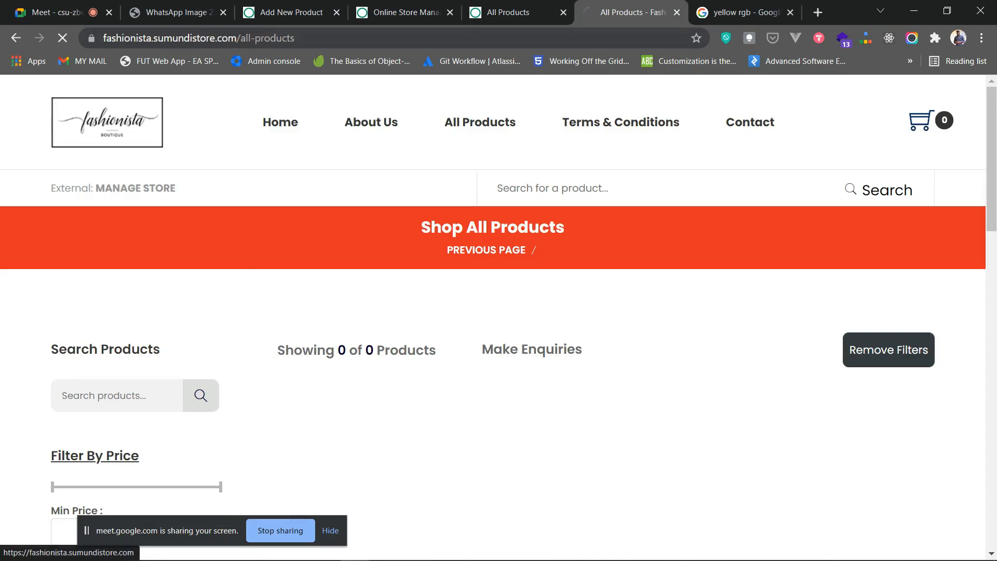
key(ctrl+shift+Tab)
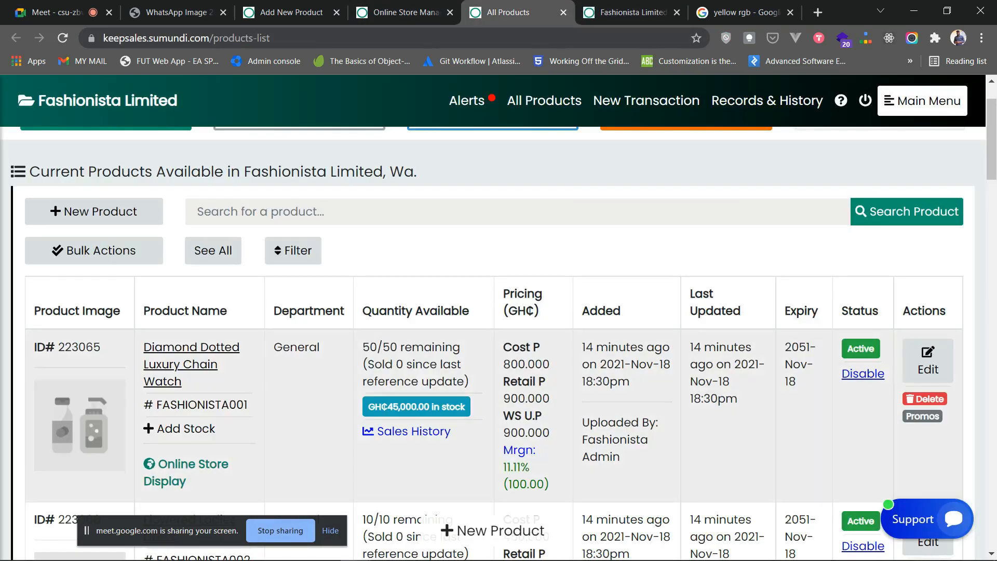
scroll(499, 311, up, 1)
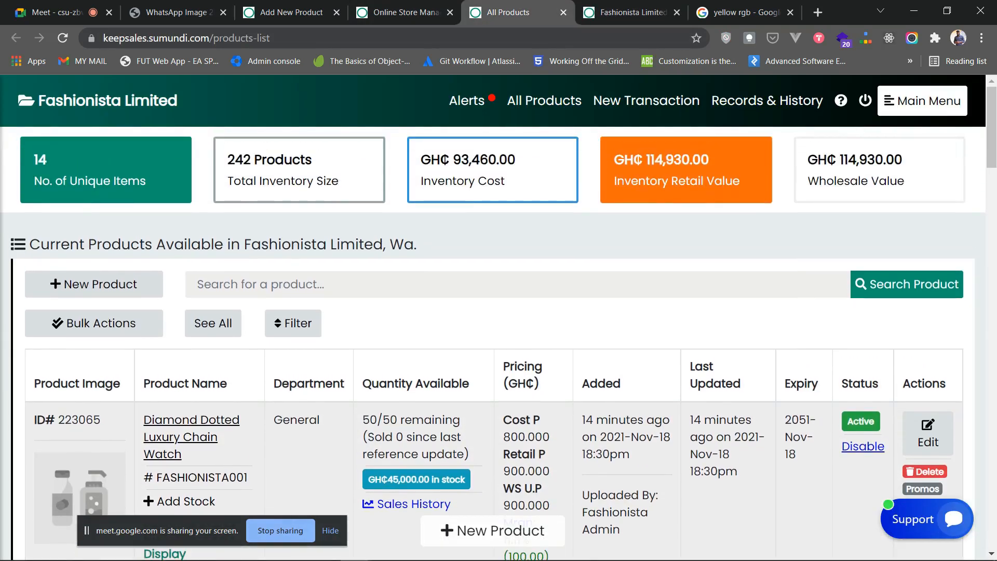
scroll(498, 343, down, 2)
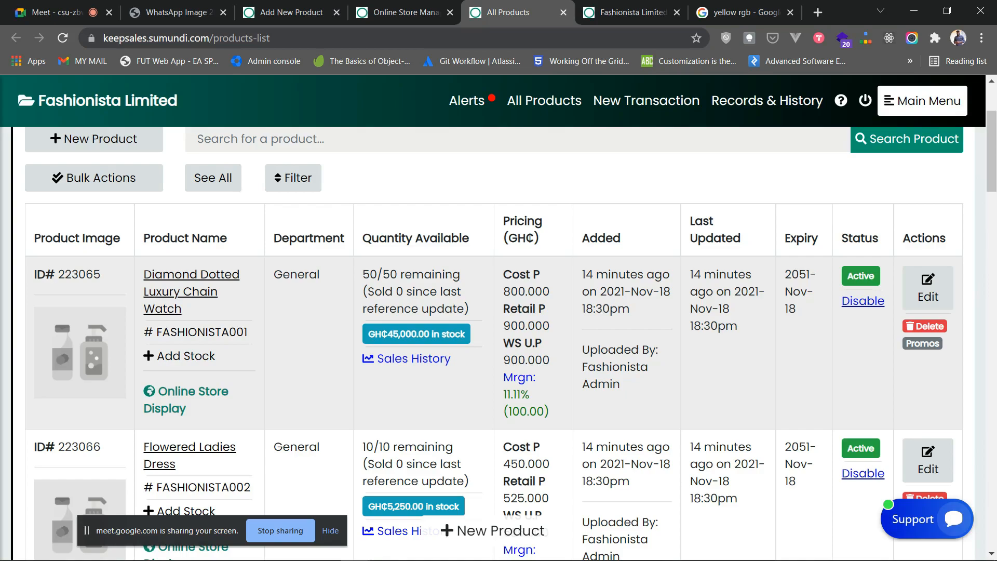
scroll(498, 343, down, 1)
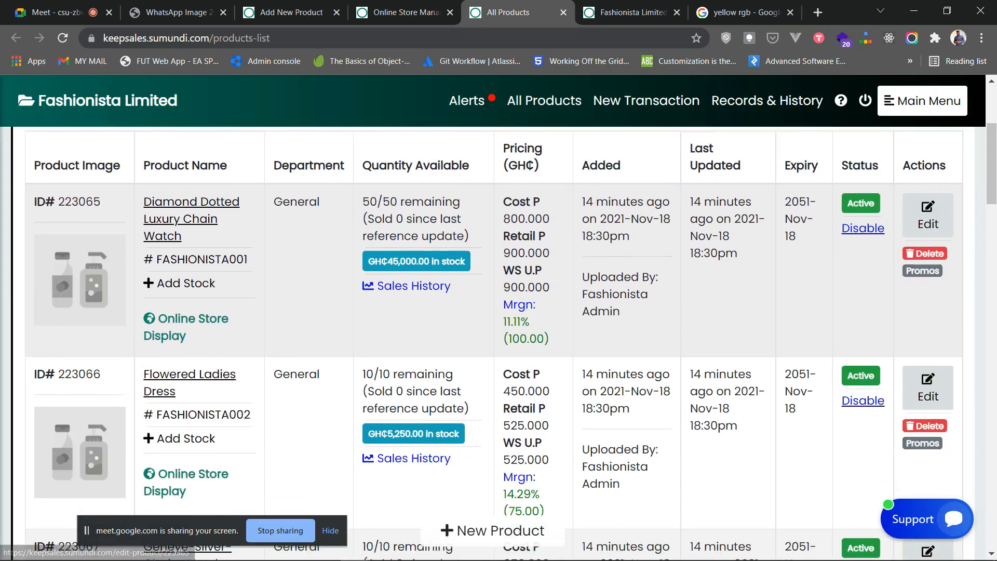
scroll(498, 343, down, 1)
scroll(499, 343, down, 20)
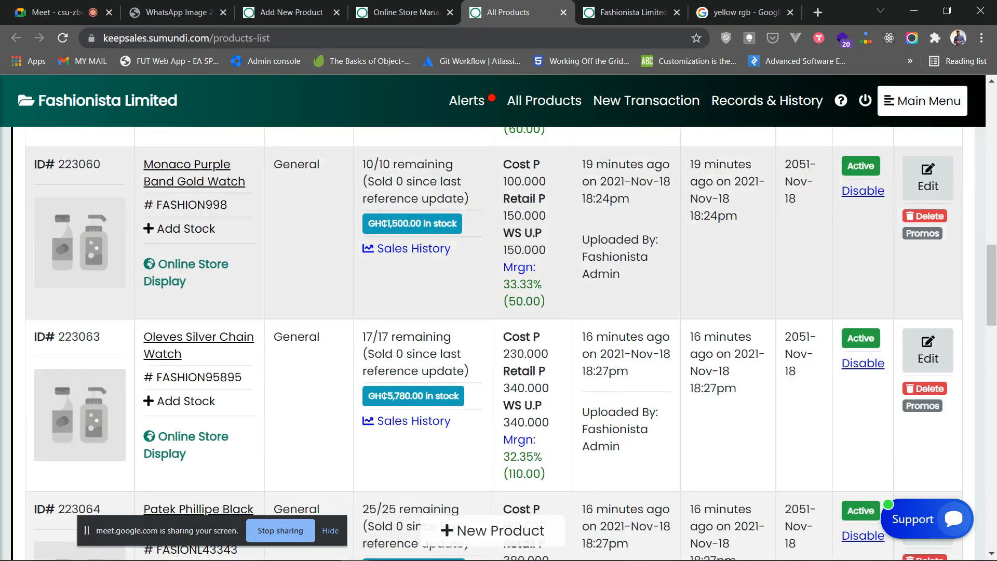
scroll(499, 343, up, 17)
scroll(499, 343, up, 5)
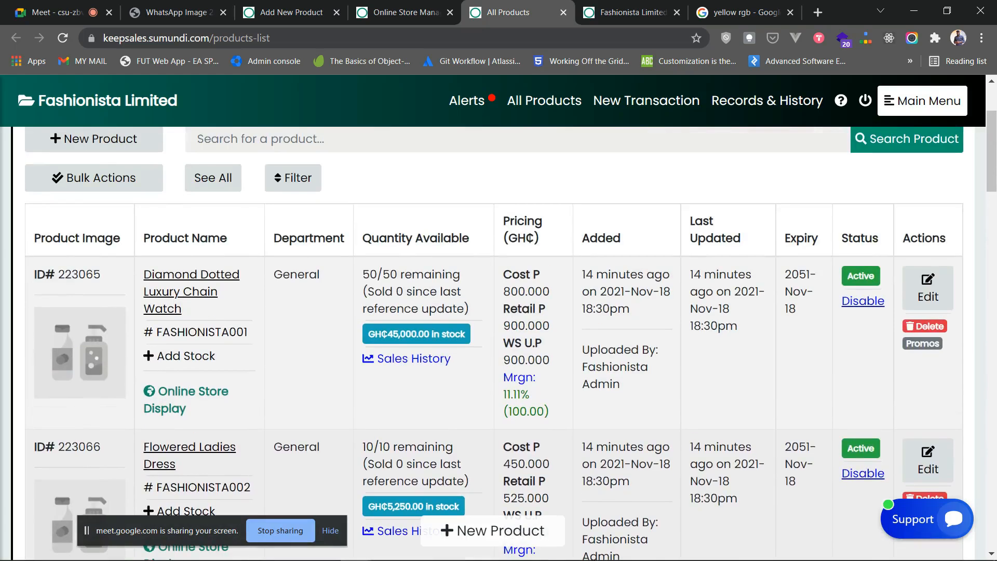
scroll(498, 343, down, 1)
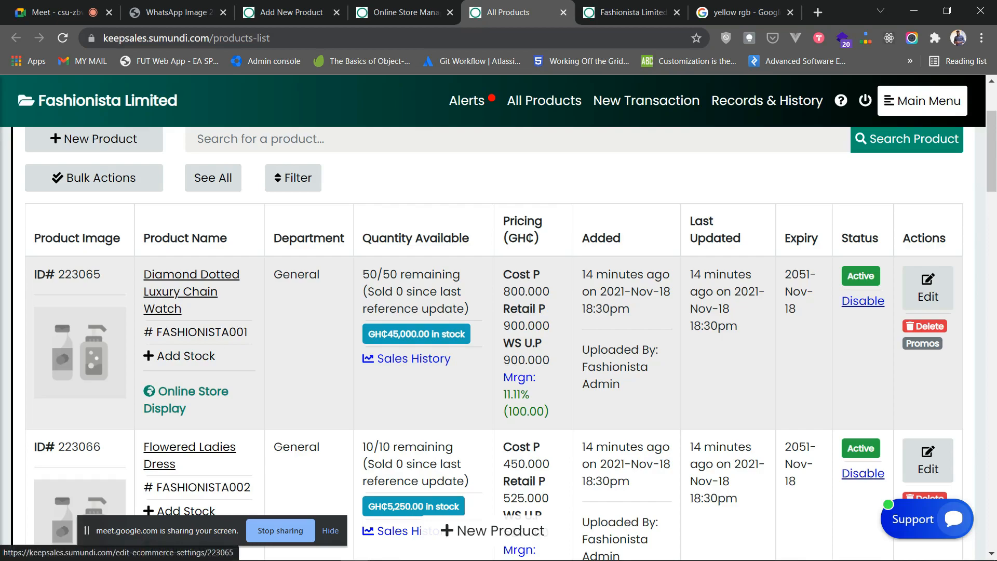
click(185, 400)
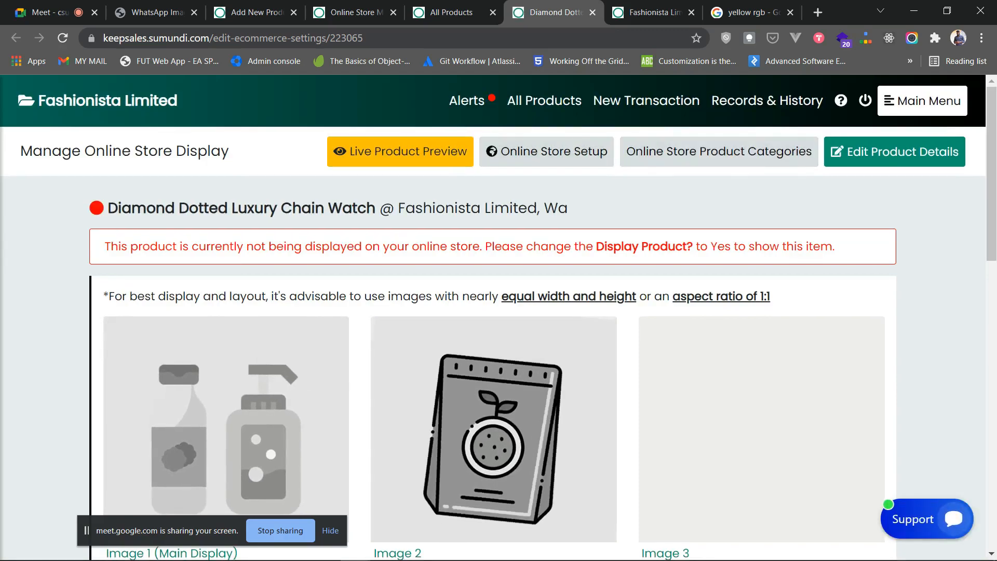
scroll(493, 332, down, 3)
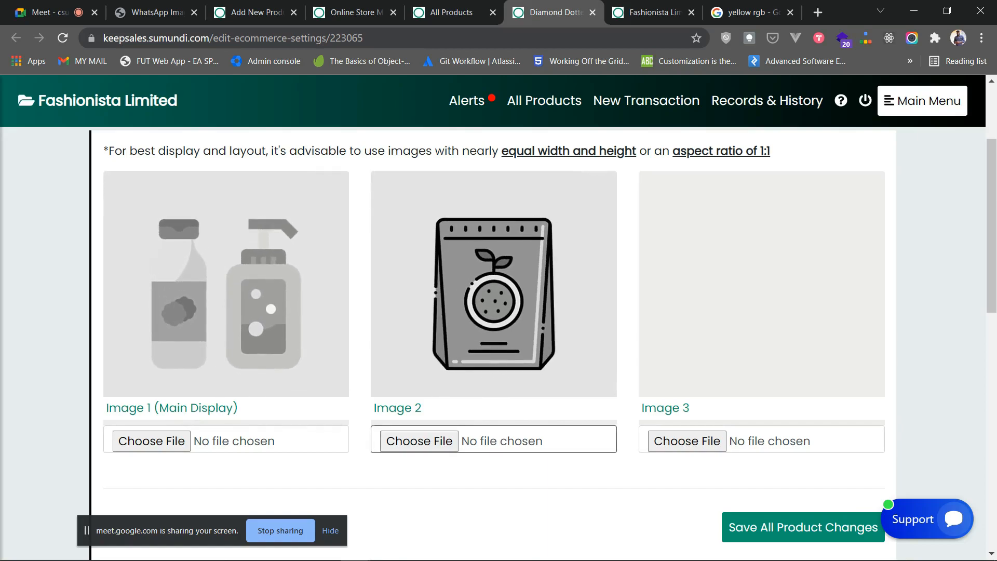
scroll(493, 332, up, 3)
scroll(494, 332, down, 3)
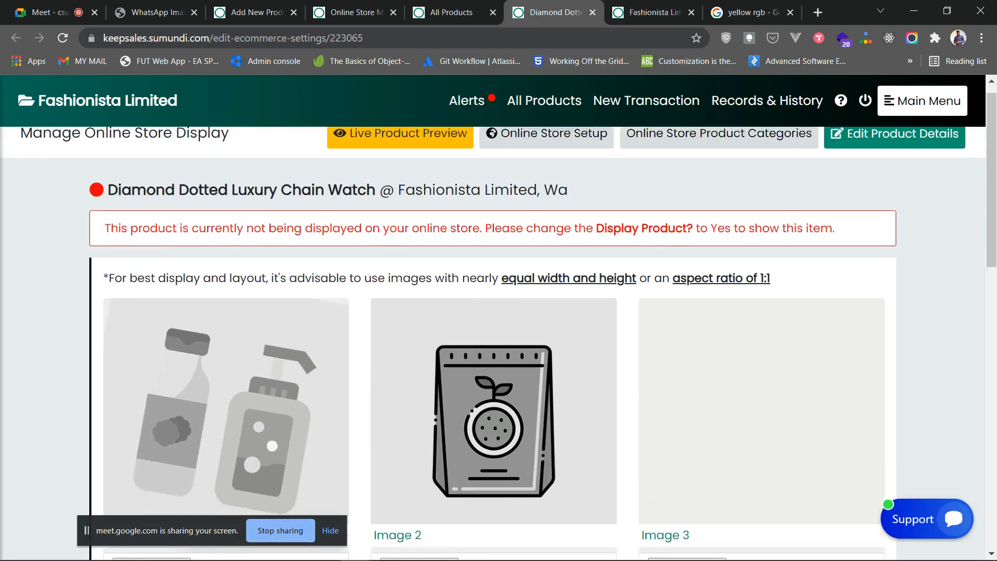
scroll(493, 332, down, 4)
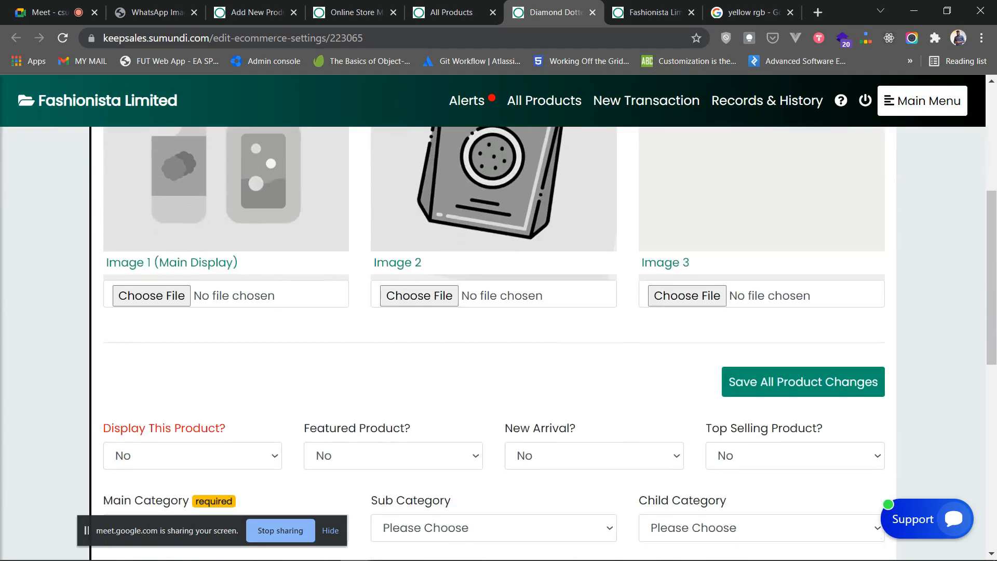
click(193, 383)
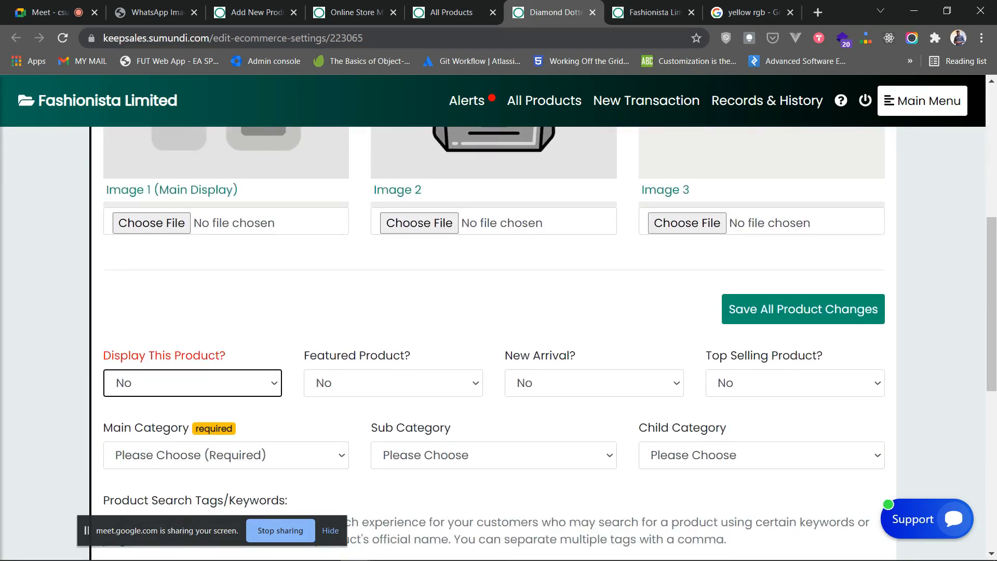
click(393, 383)
key(Tab)
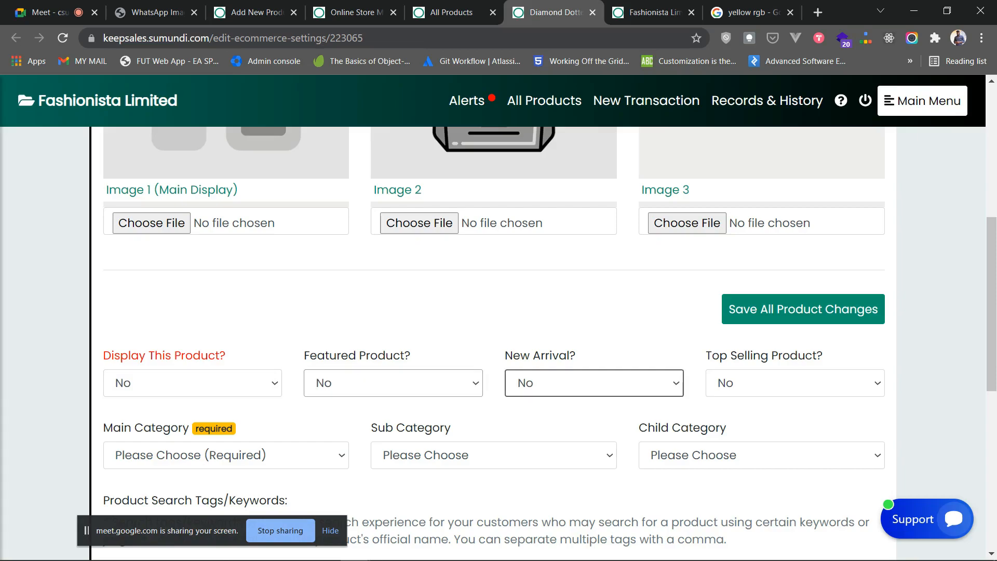
key(Tab)
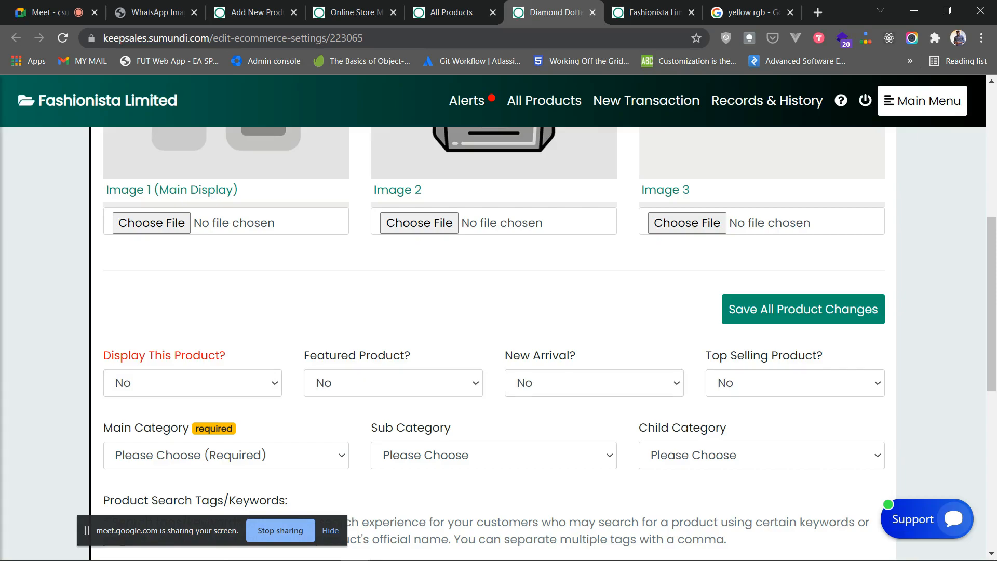
scroll(498, 343, down, 3)
key(Tab)
click(426, 171)
click(652, 12)
scroll(499, 312, down, 15)
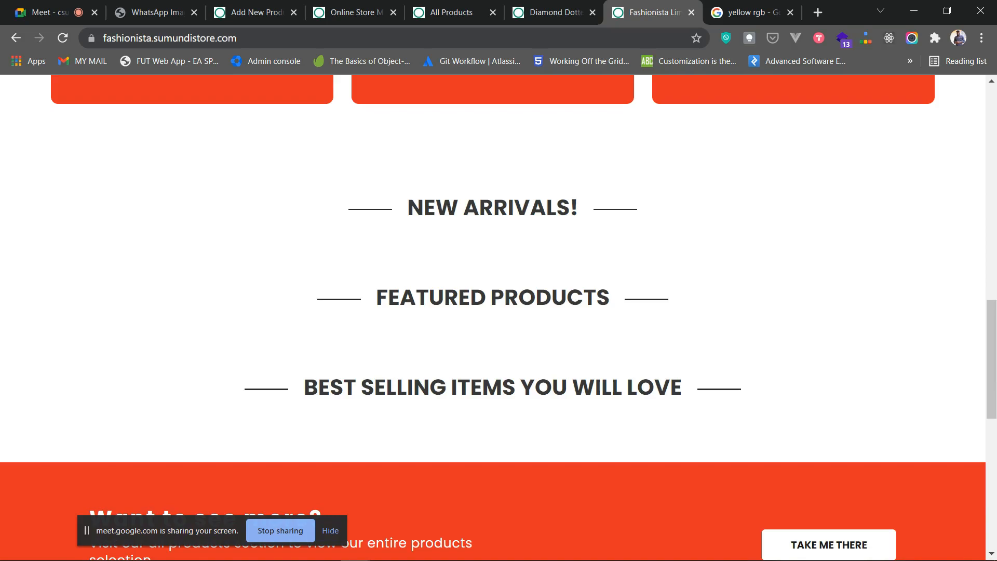
click(543, 11)
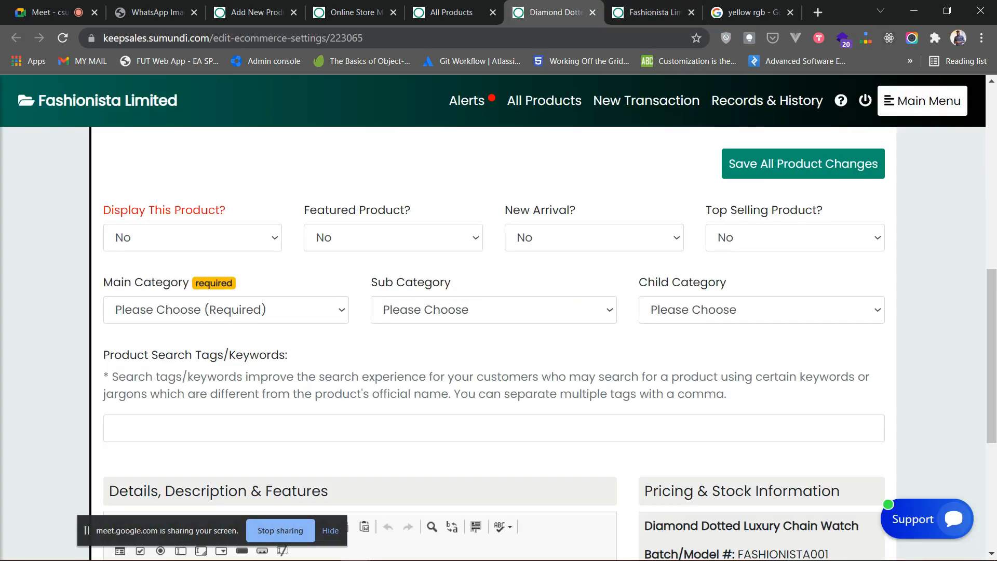
scroll(494, 294, up, 6)
scroll(493, 322, up, 1)
scroll(493, 322, down, 1)
scroll(494, 322, up, 1)
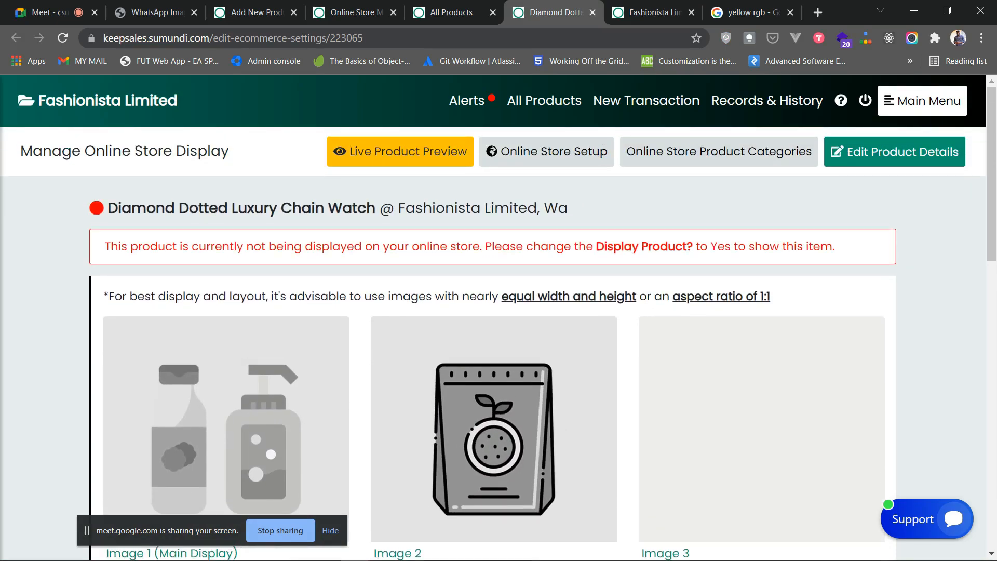
scroll(493, 311, down, 2)
- Upload Diamond-Dotted-Luxury-Chain-Watch.png from MY NEW ONLINE SHOP PRODUCT IMAGES as Image 1
click(152, 441)
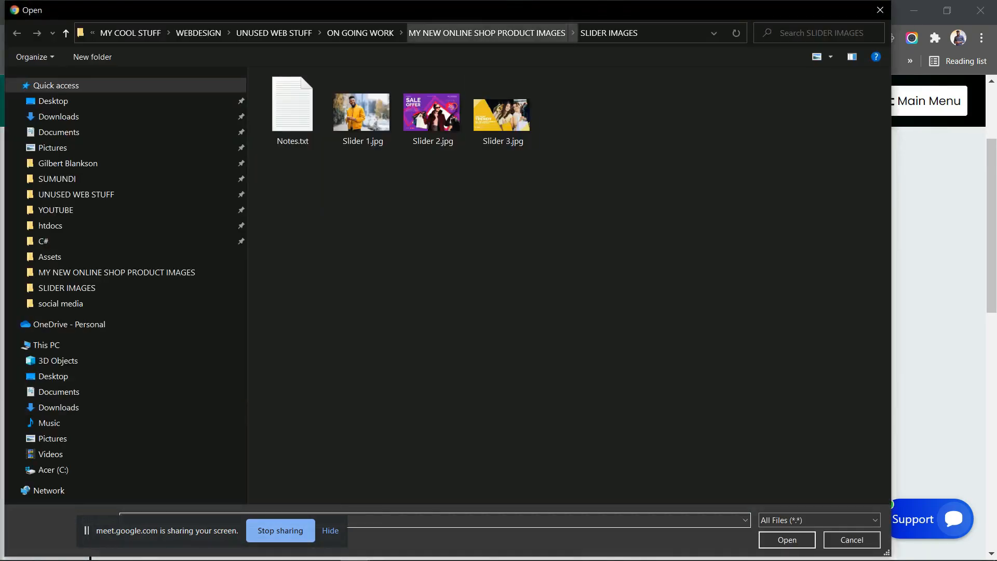
click(486, 32)
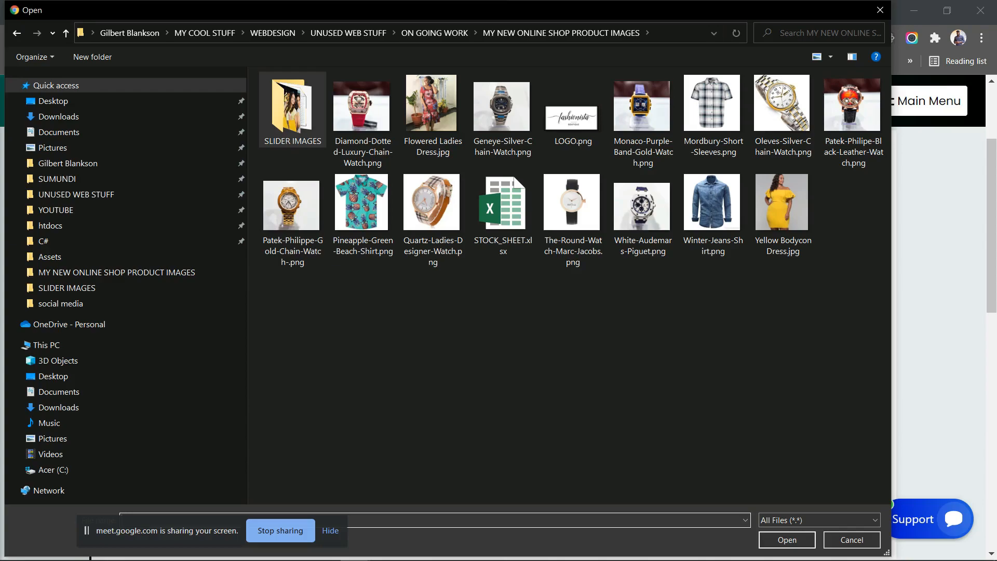
click(363, 121)
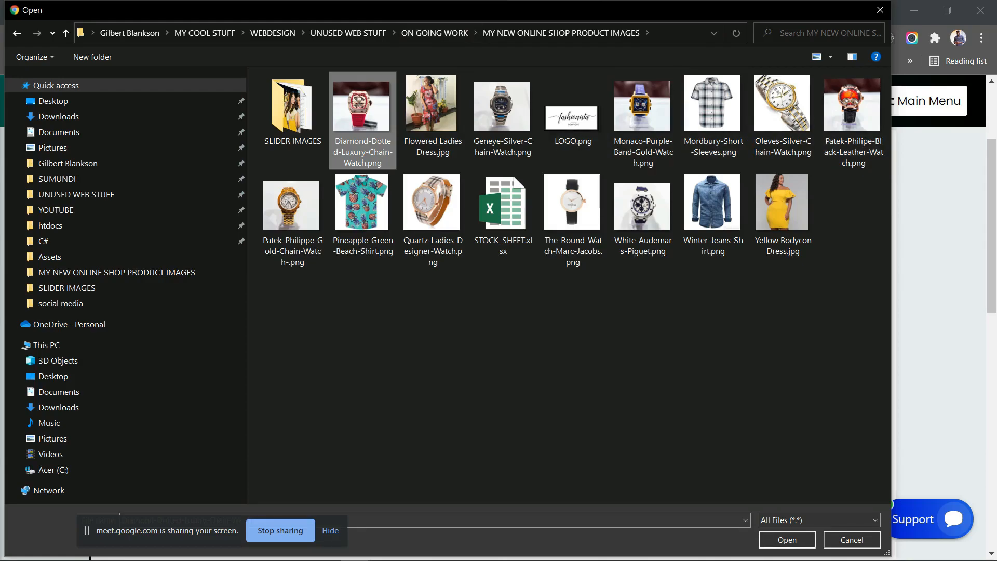
click(787, 540)
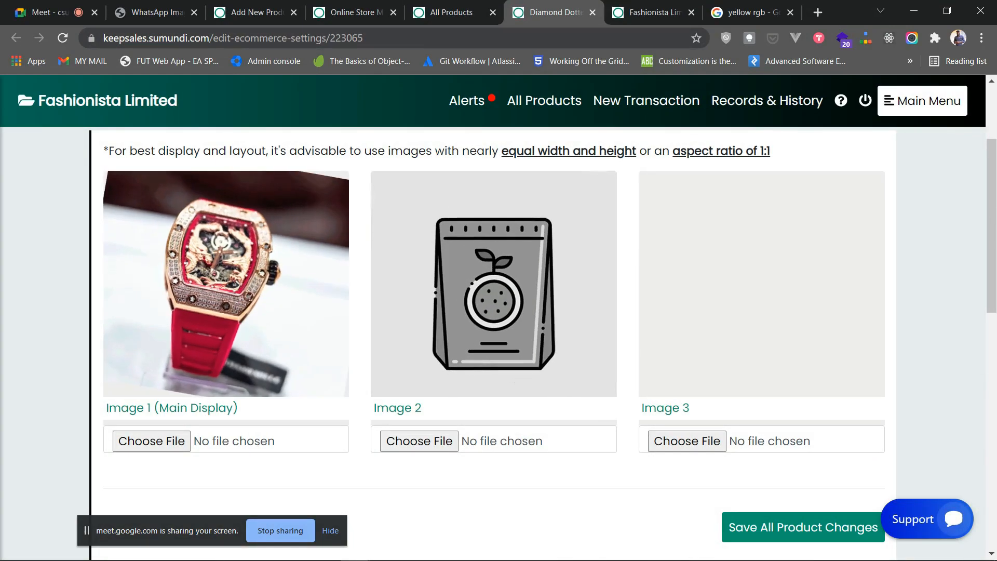
- Set Display This Product and Featured Product to Yes for the watch
scroll(494, 291, up, 2)
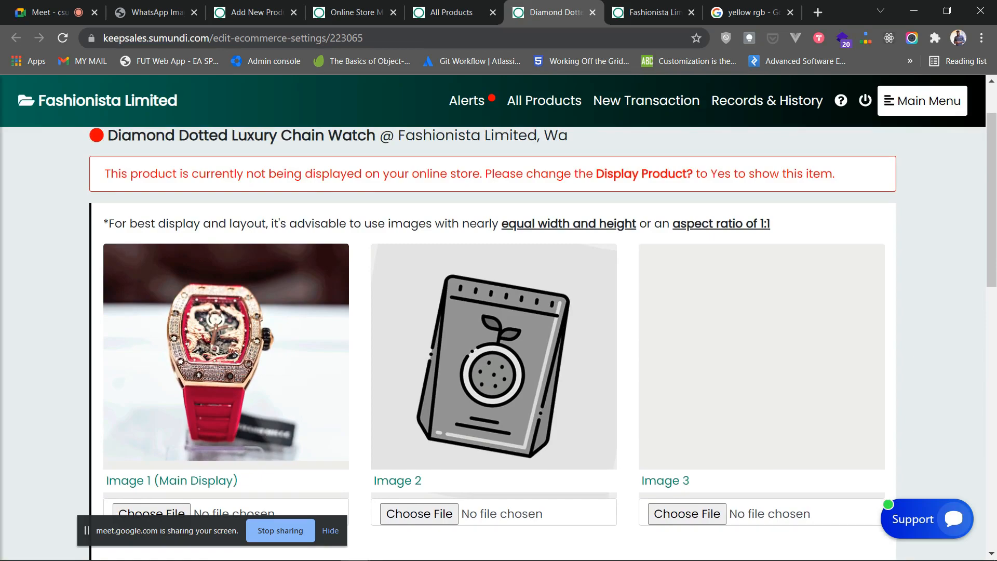
scroll(494, 343, down, 2)
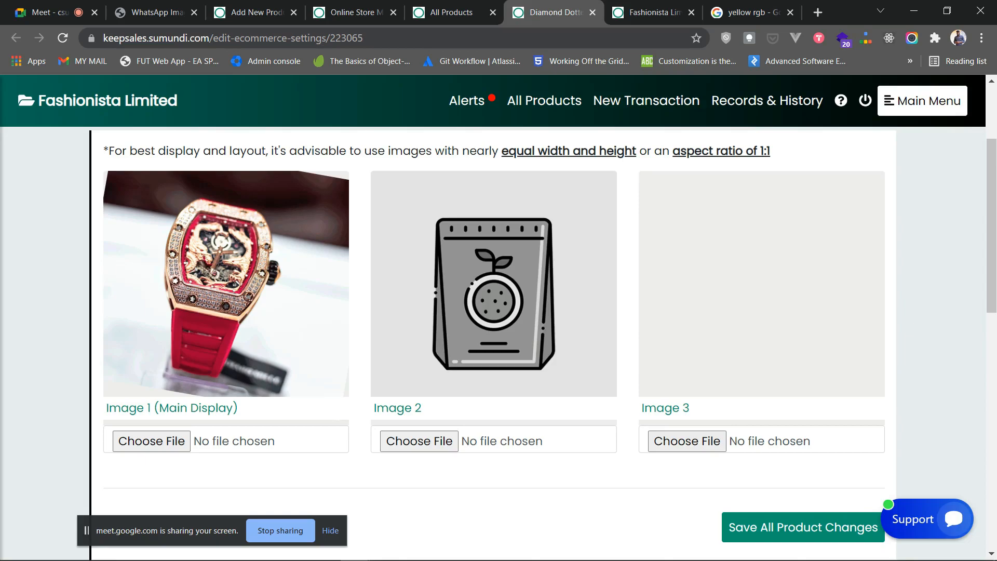
scroll(494, 312, down, 3)
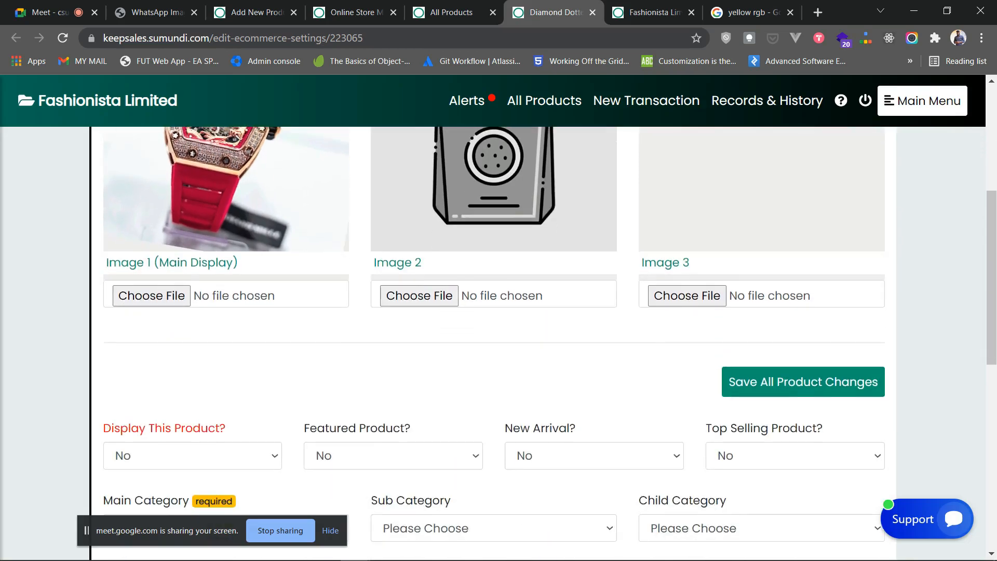
scroll(494, 312, down, 3)
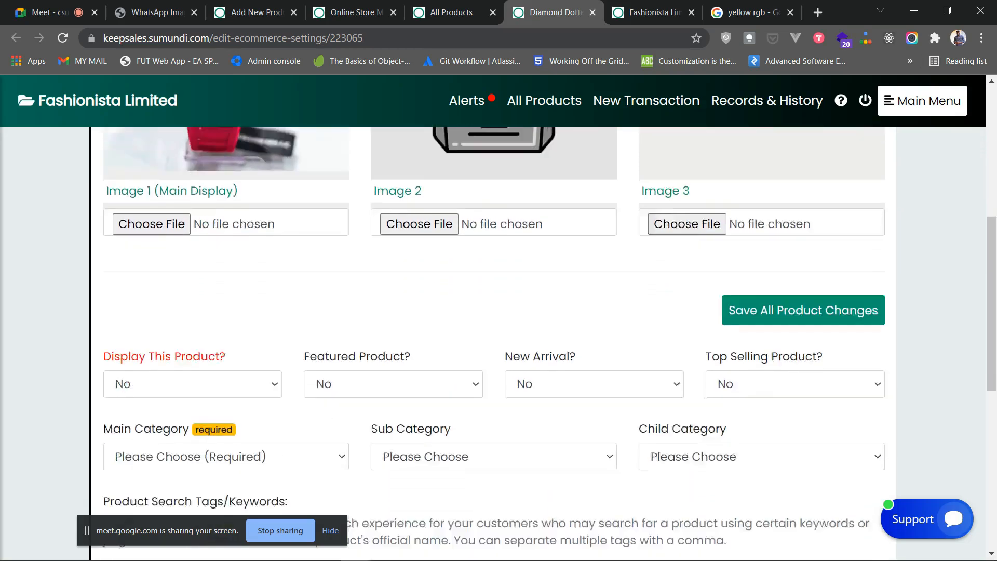
click(192, 311)
click(234, 249)
click(193, 310)
click(155, 347)
click(393, 310)
click(363, 345)
- Set New Arrival and Top Selling to Yes and attempt to save all product changes
click(594, 311)
click(566, 347)
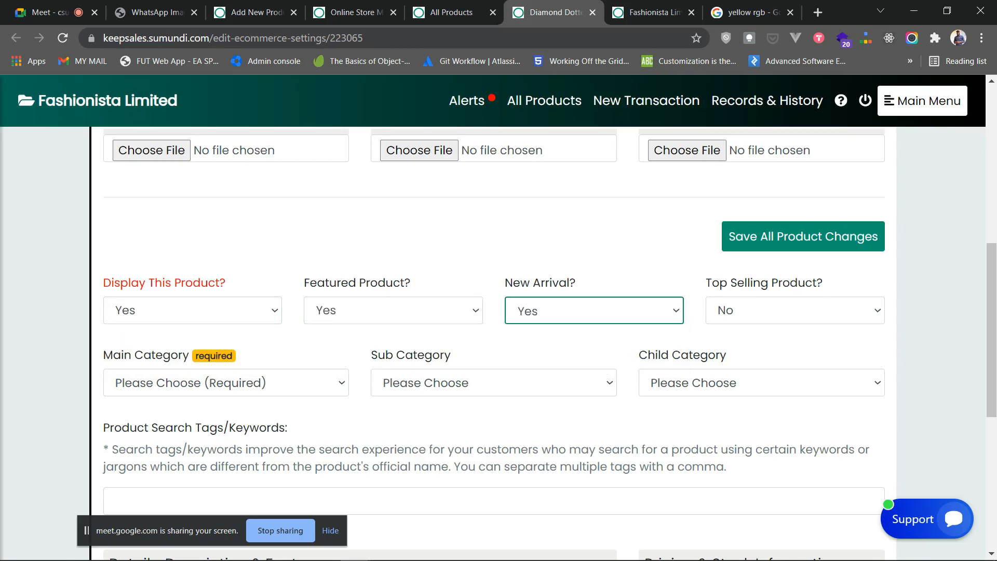
click(796, 311)
click(735, 345)
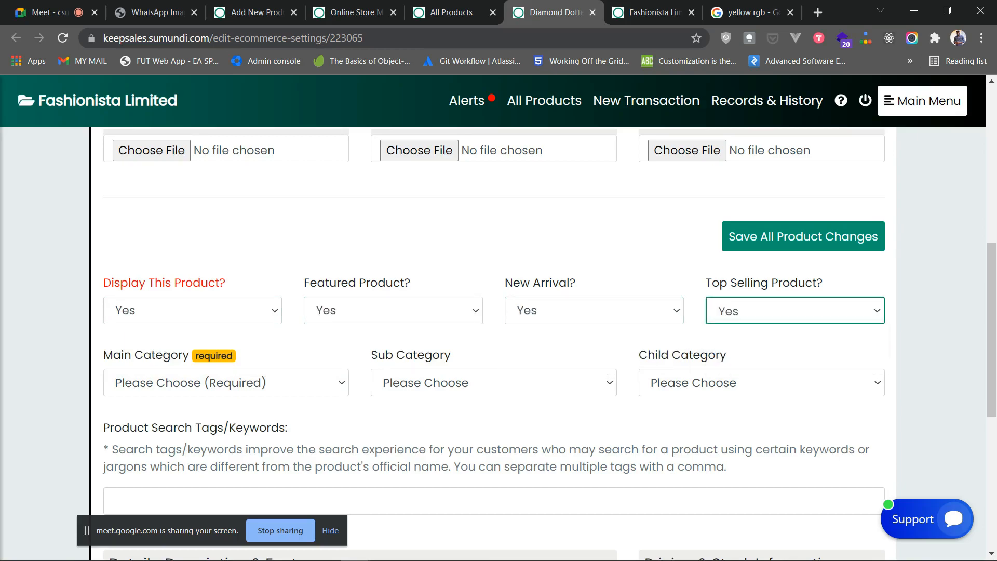
click(804, 237)
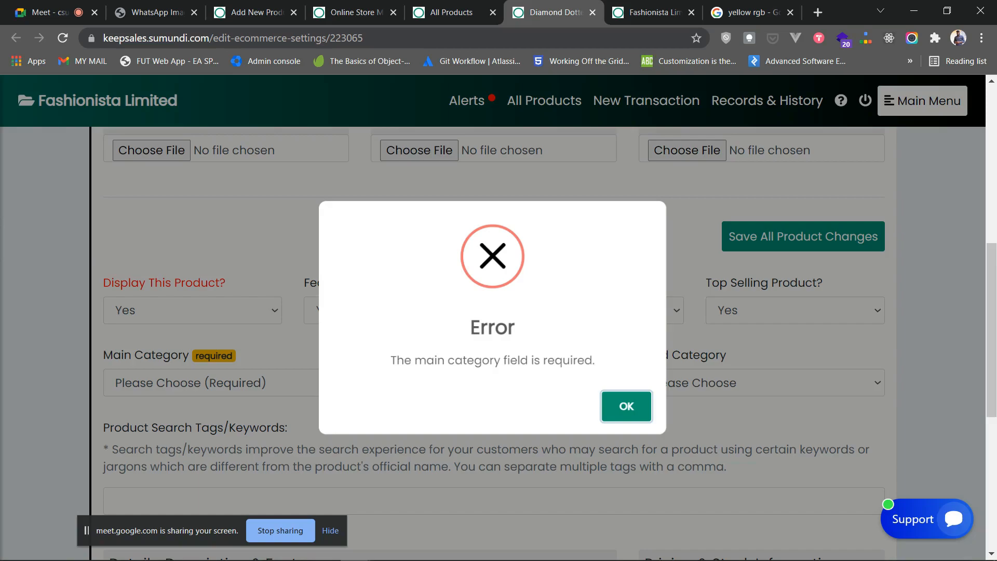
- Dismiss the missing main category error and check the live storefront before returning
click(627, 406)
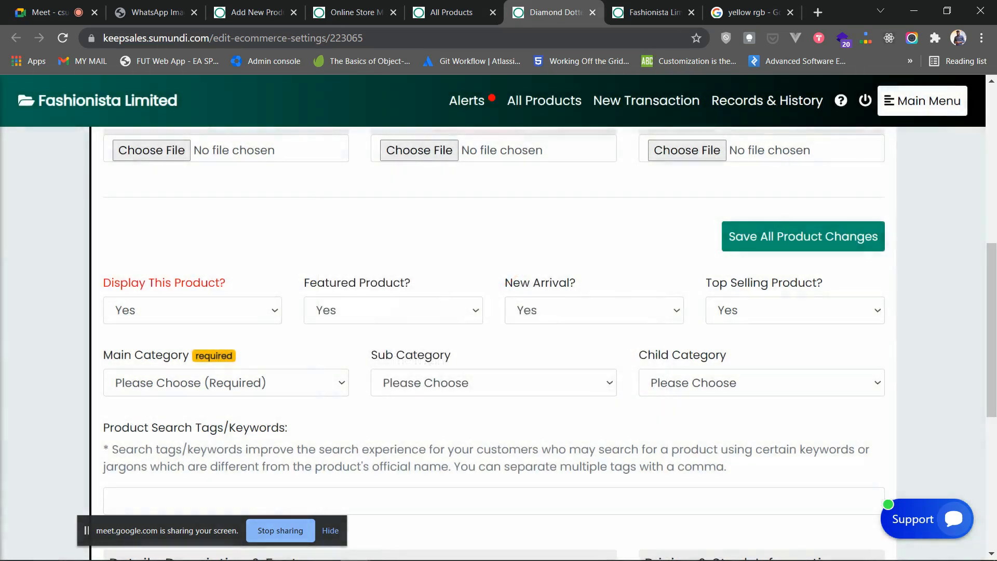
click(653, 12)
scroll(493, 317, up, 12)
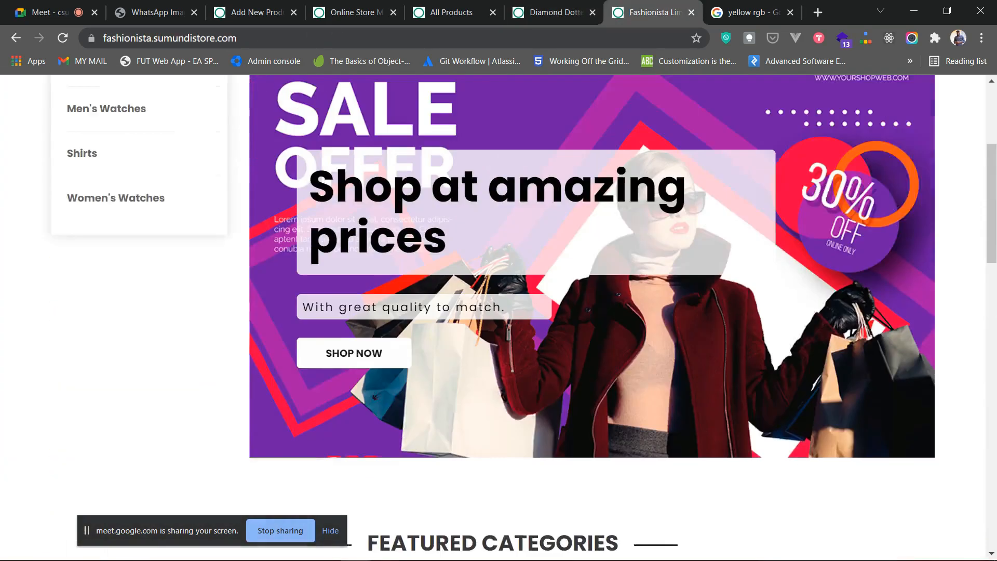
click(555, 12)
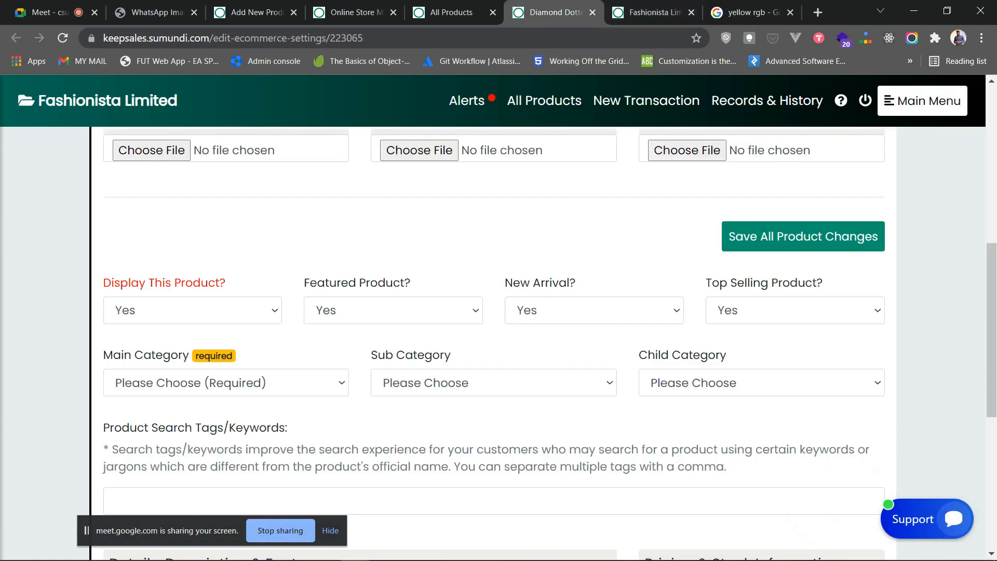
- Put the watch in Men's Watches, save, and confirm the now-displayed banner
click(226, 383)
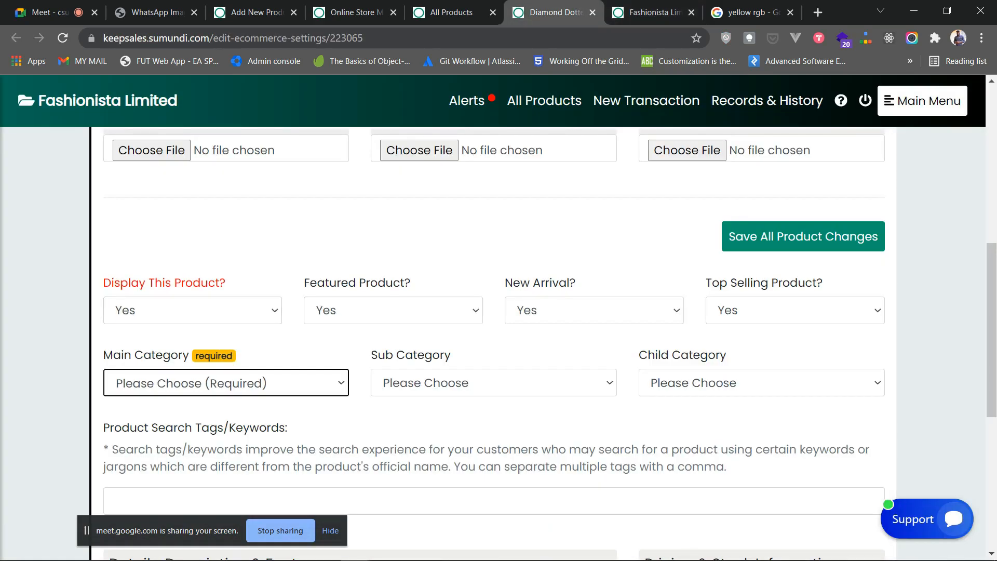
click(426, 340)
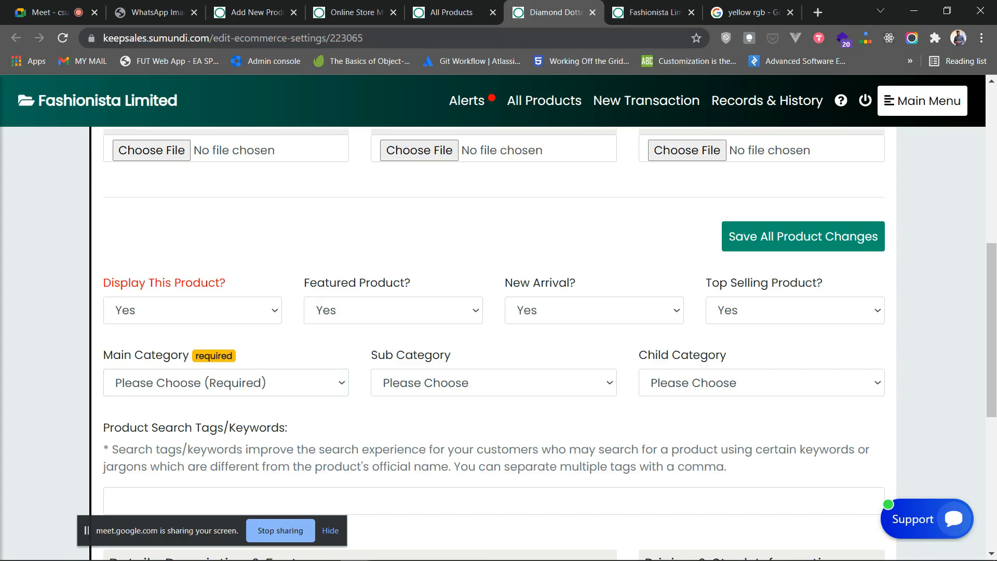
click(594, 311)
click(226, 383)
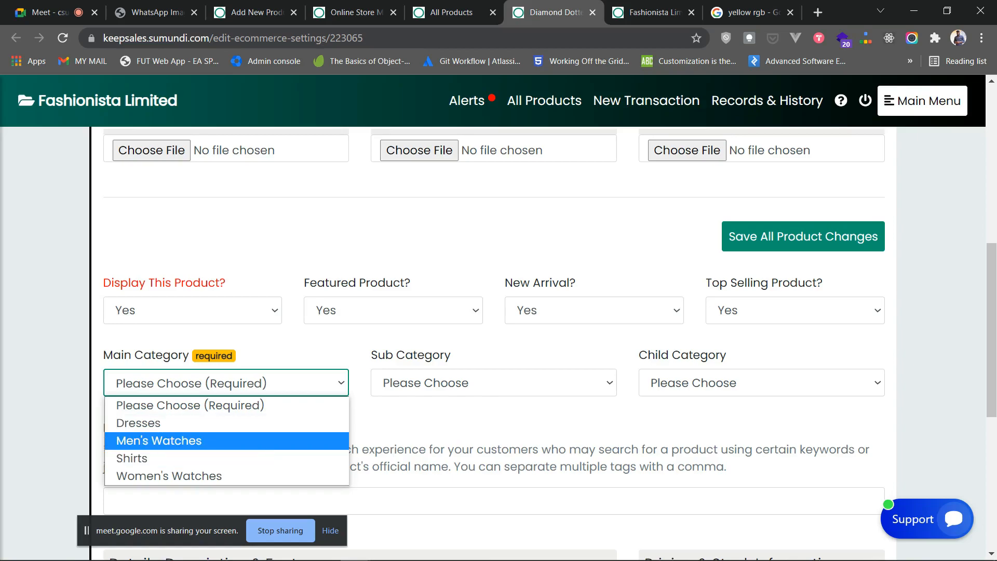
click(226, 440)
click(803, 236)
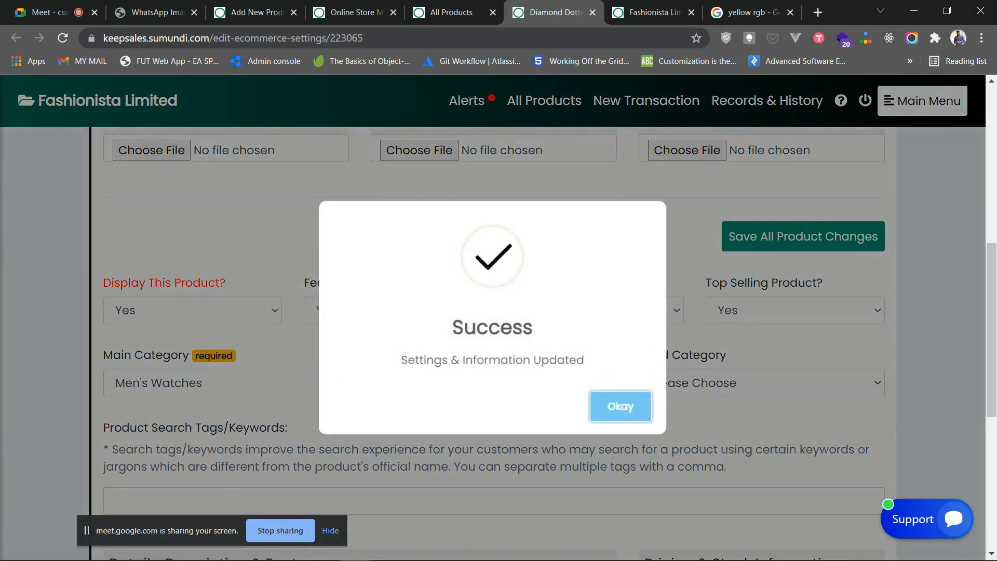
click(621, 406)
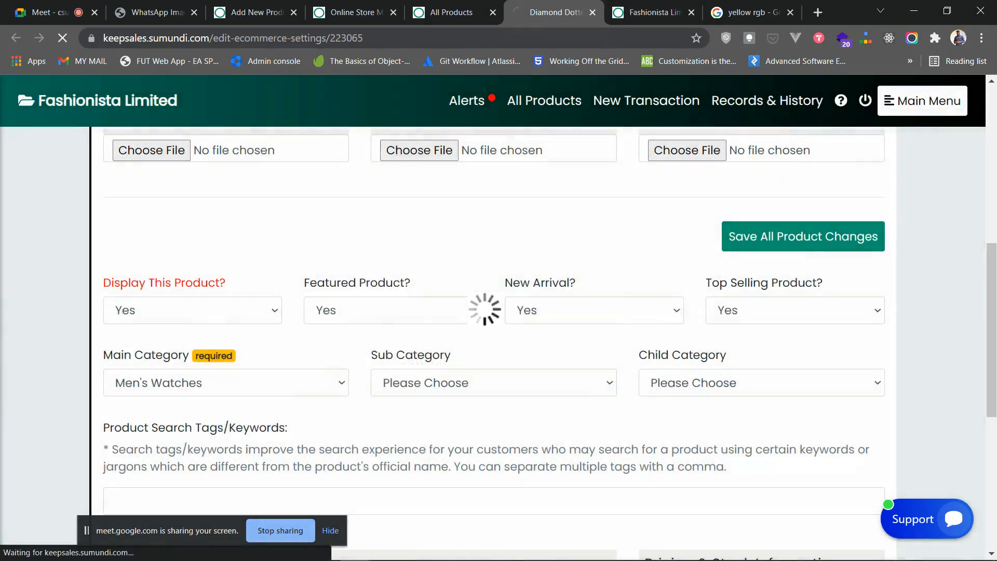
scroll(621, 406, up, 7)
drag(104, 246, 461, 246)
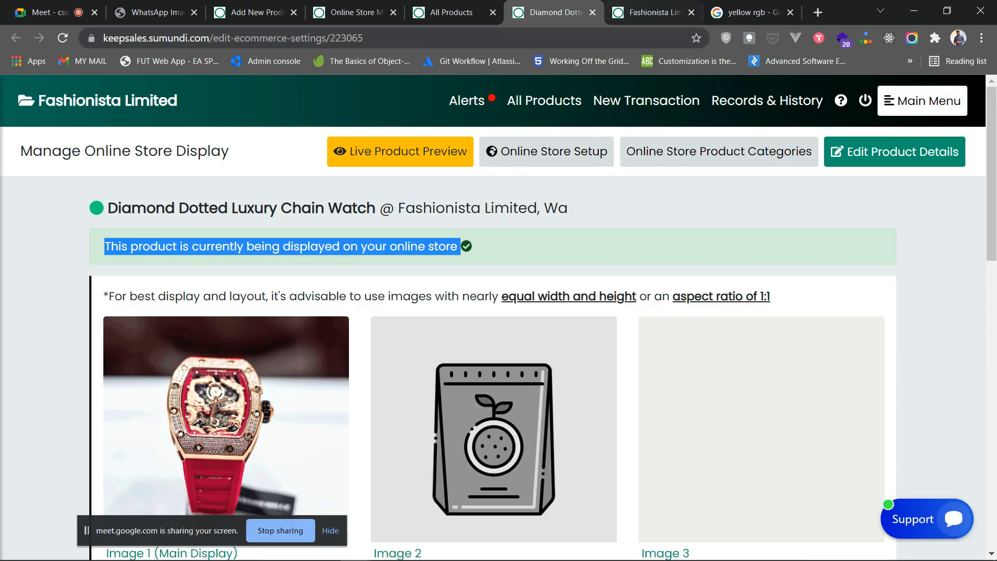
key(ctrl+Tab)
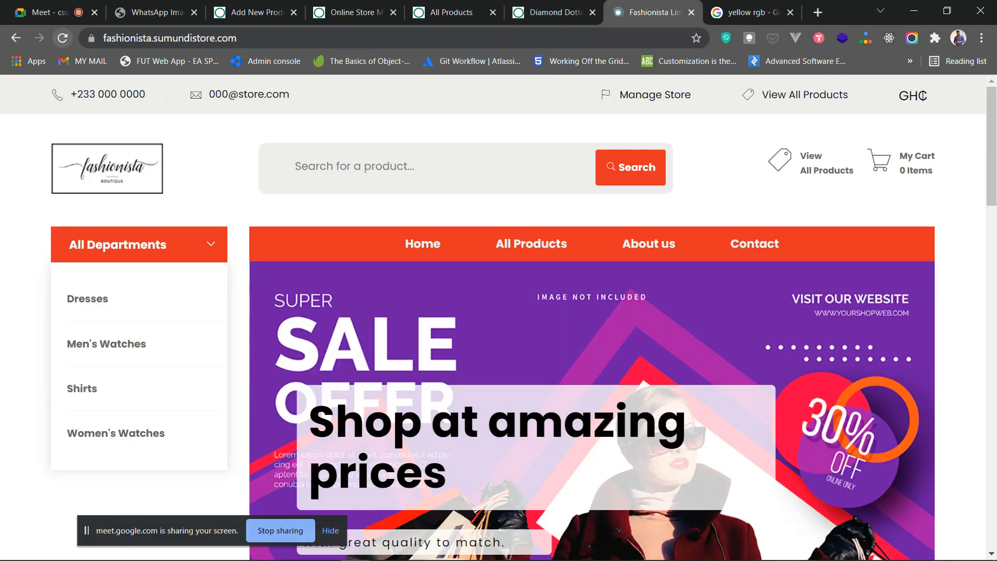
scroll(493, 317, down, 11)
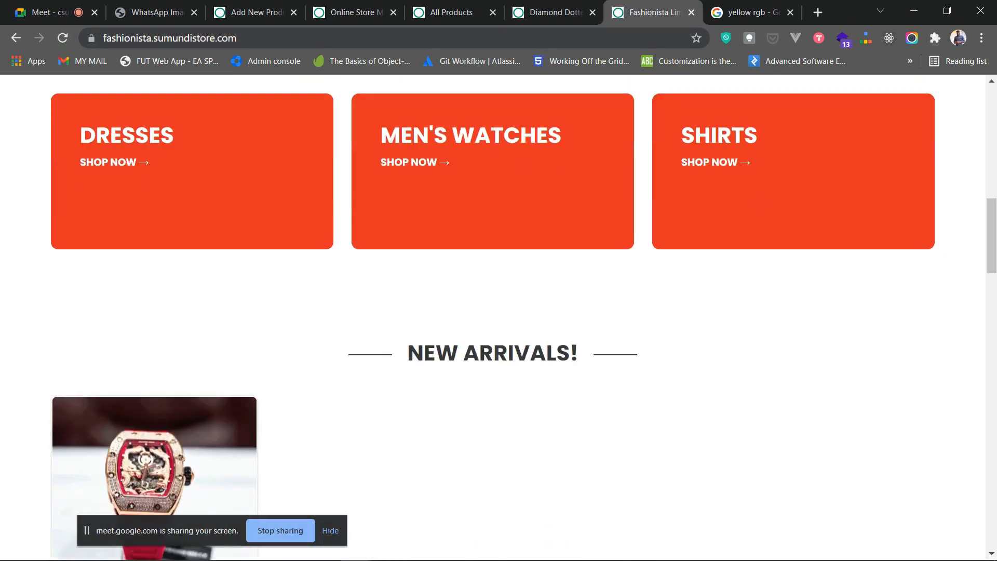
scroll(156, 312, down, 4)
scroll(156, 312, down, 2)
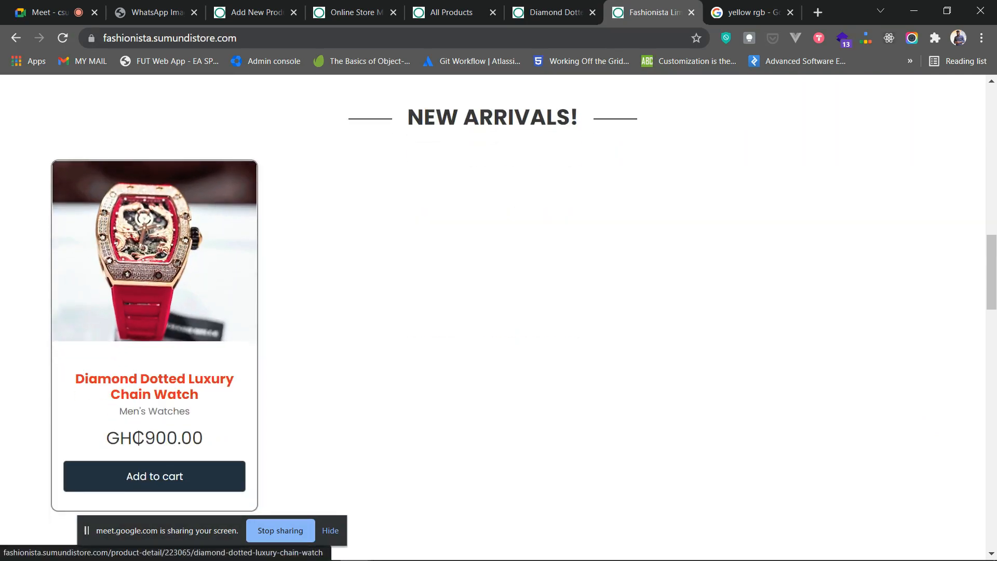
scroll(156, 311, up, 2)
scroll(155, 311, down, 2)
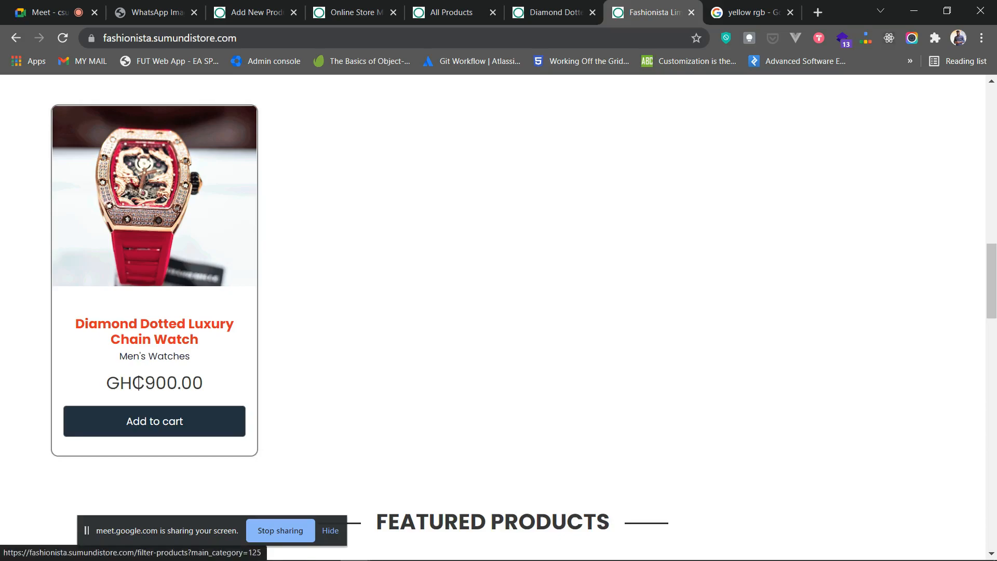
scroll(156, 312, up, 3)
scroll(156, 312, down, 3)
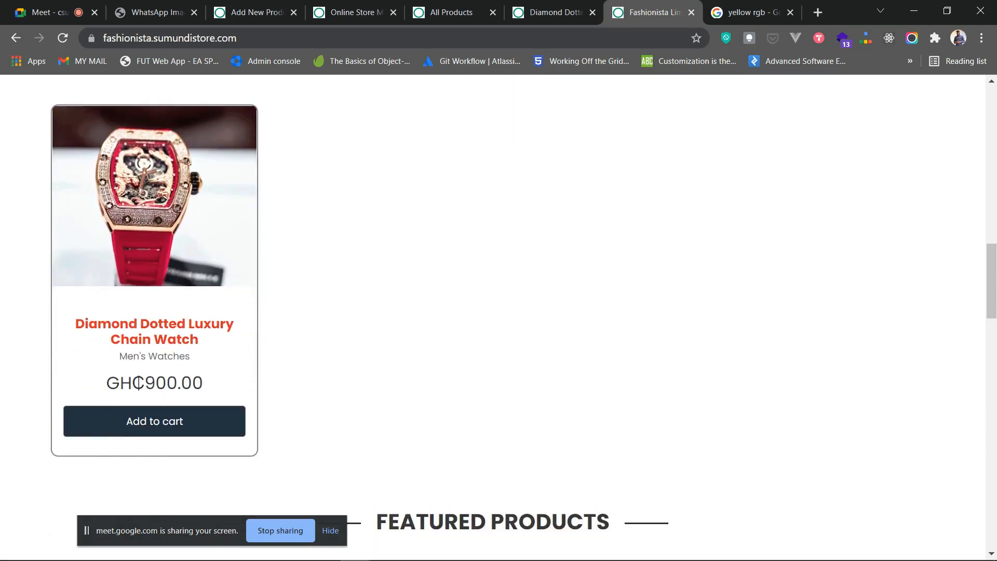
scroll(156, 312, up, 2)
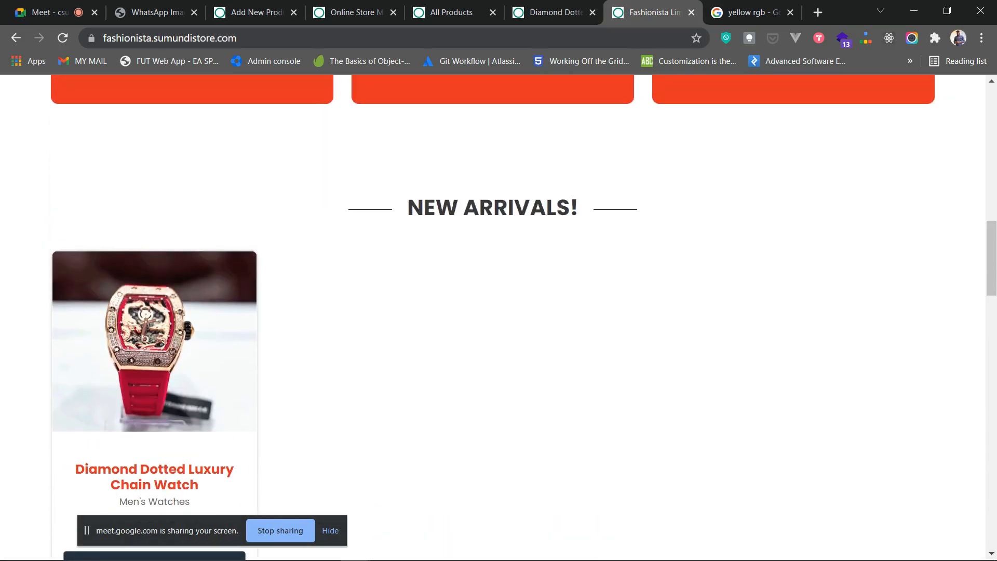
scroll(156, 311, down, 3)
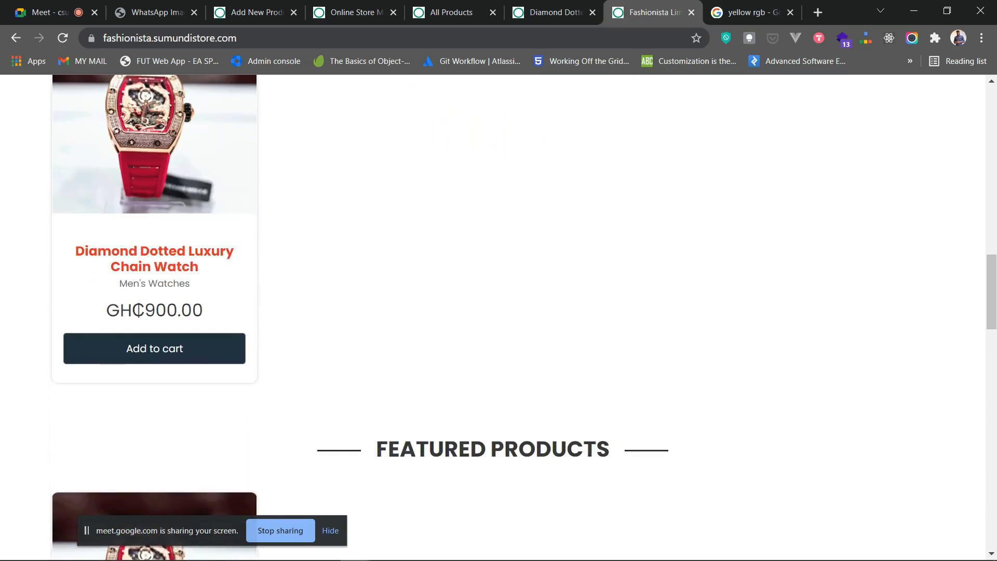
scroll(156, 312, down, 5)
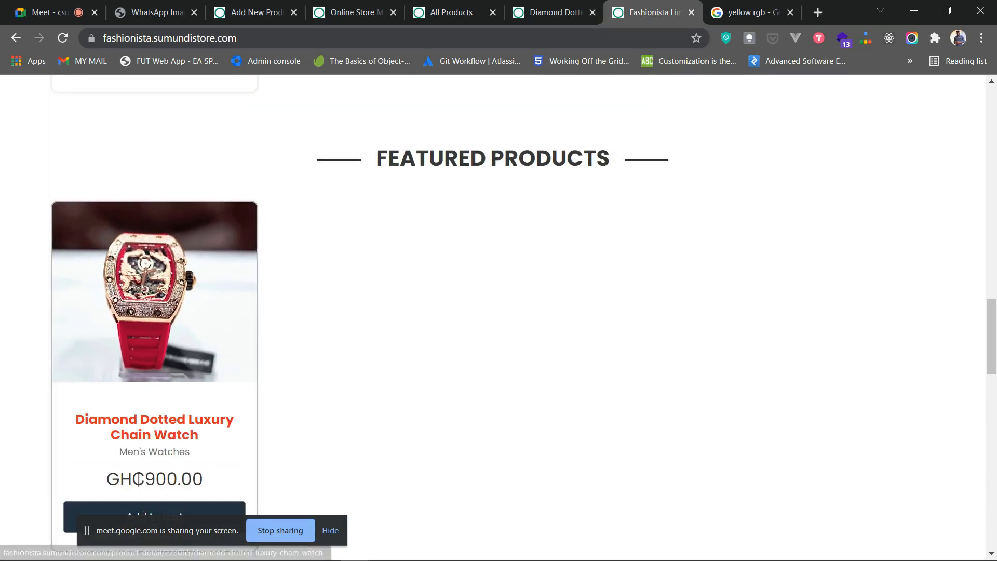
scroll(156, 312, down, 6)
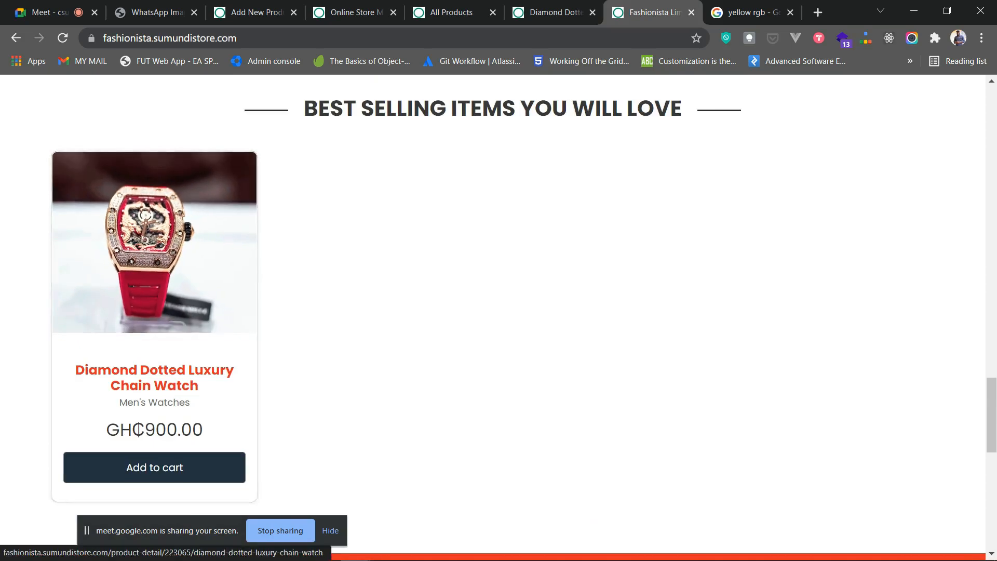
scroll(156, 312, up, 10)
scroll(499, 317, up, 20)
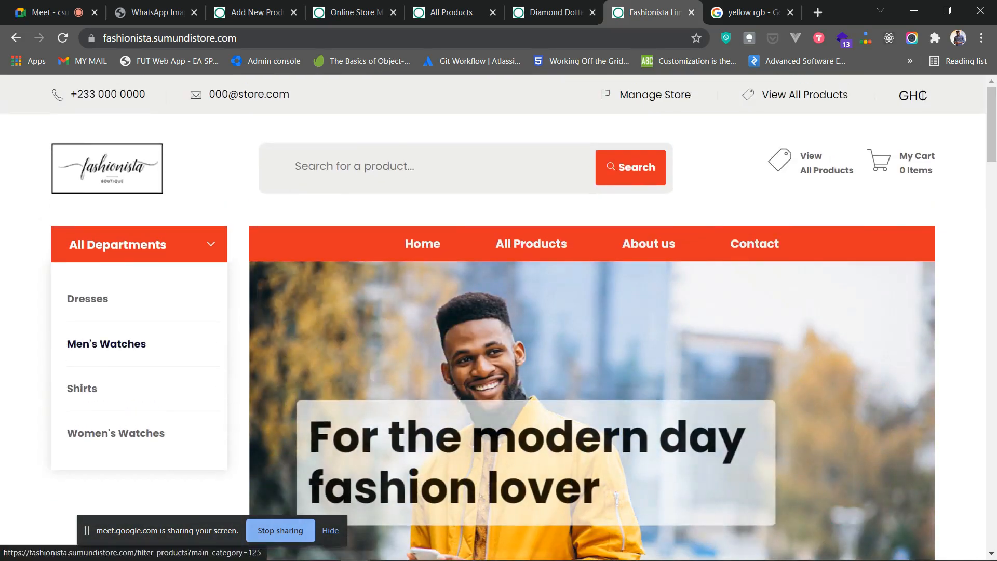
right_click(135, 346)
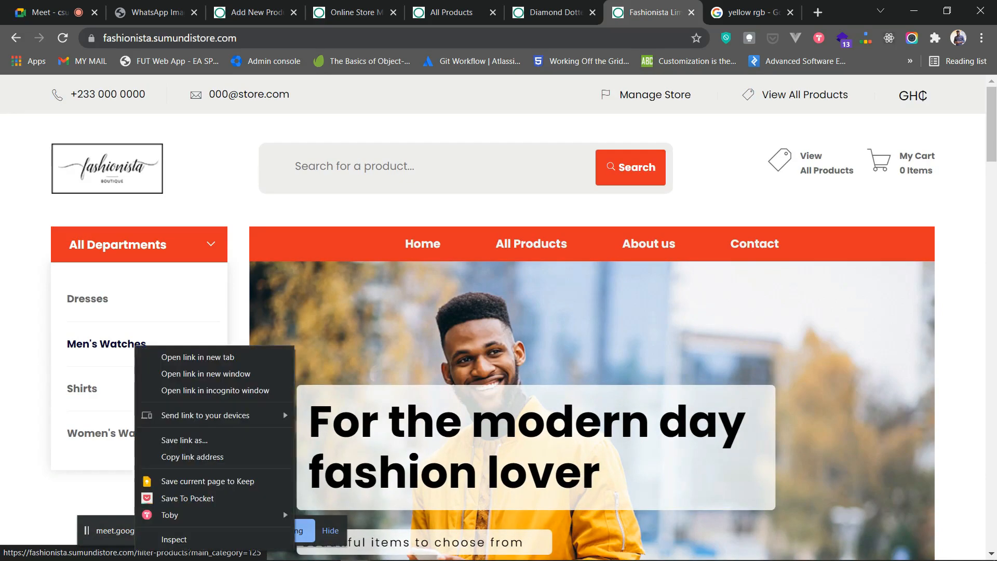
click(133, 345)
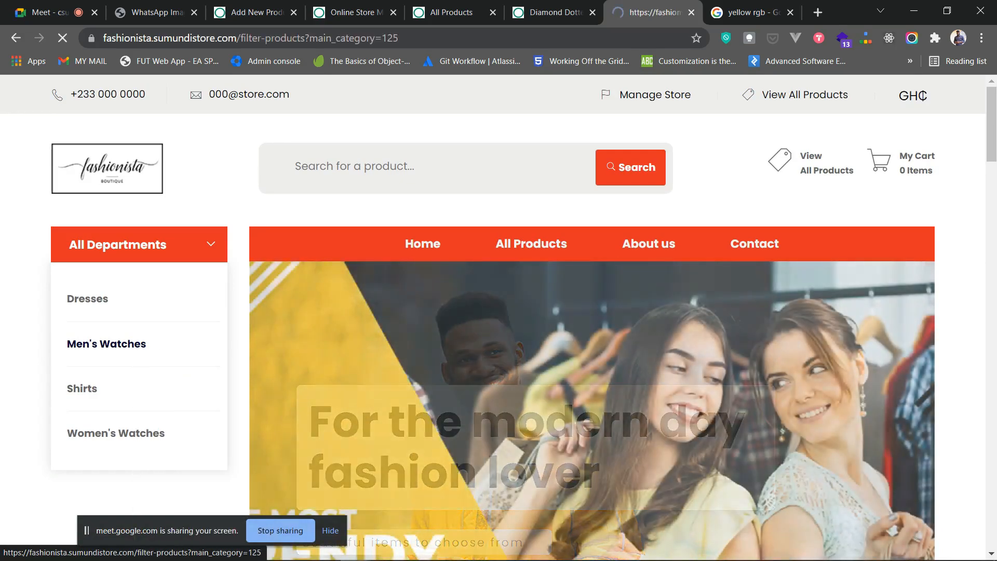
scroll(352, 343, down, 4)
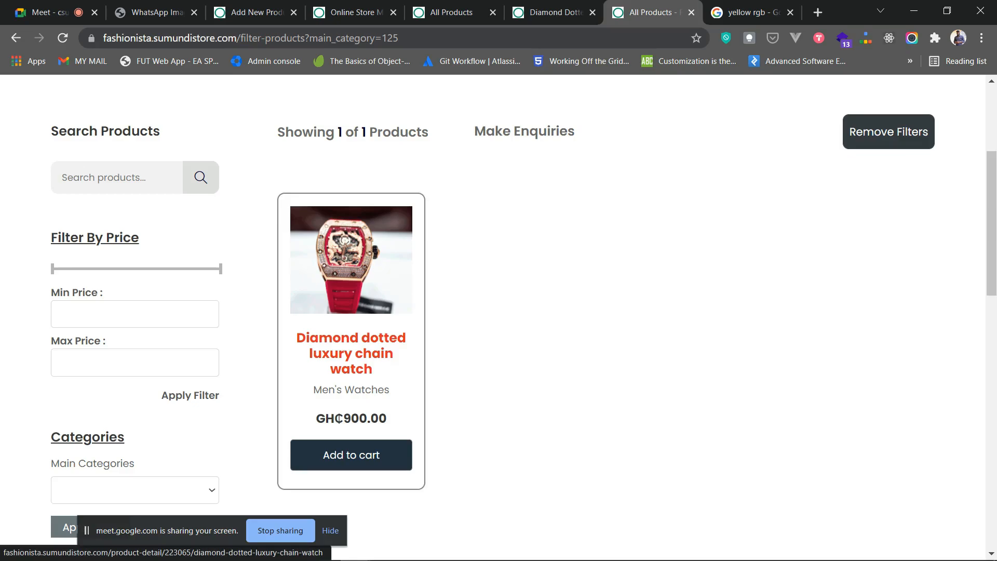
scroll(498, 312, up, 4)
click(16, 38)
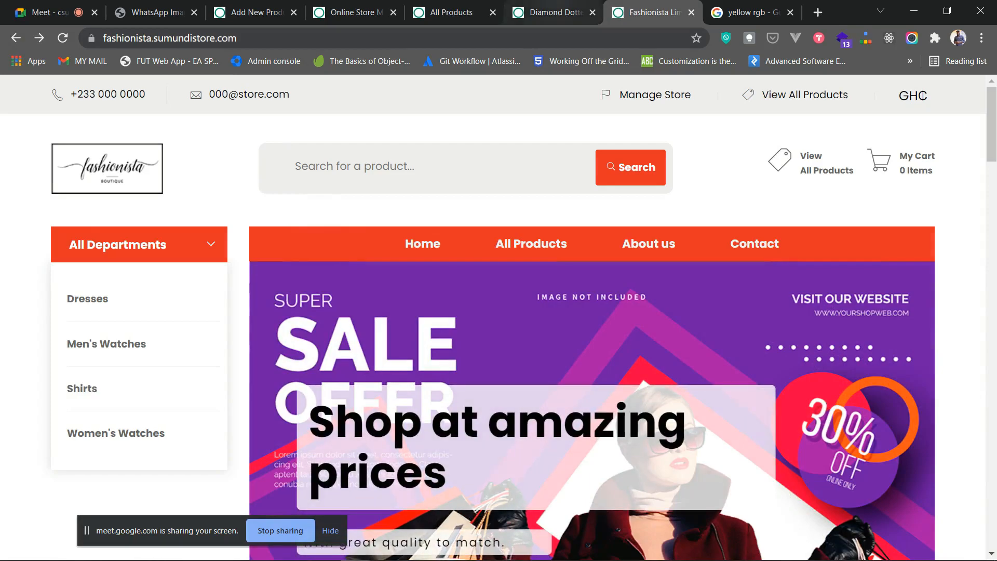
- Write the description 'Has a highly durable battery life. It lasts longer than most watches.'
key(ctrl+shift+Tab)
scroll(499, 312, down, 5)
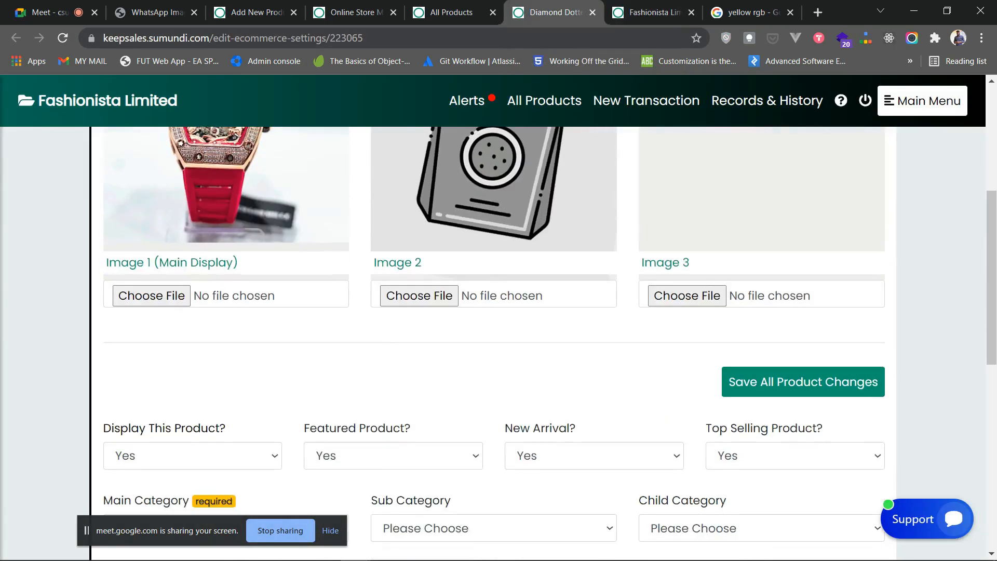
scroll(499, 312, down, 4)
scroll(499, 312, down, 5)
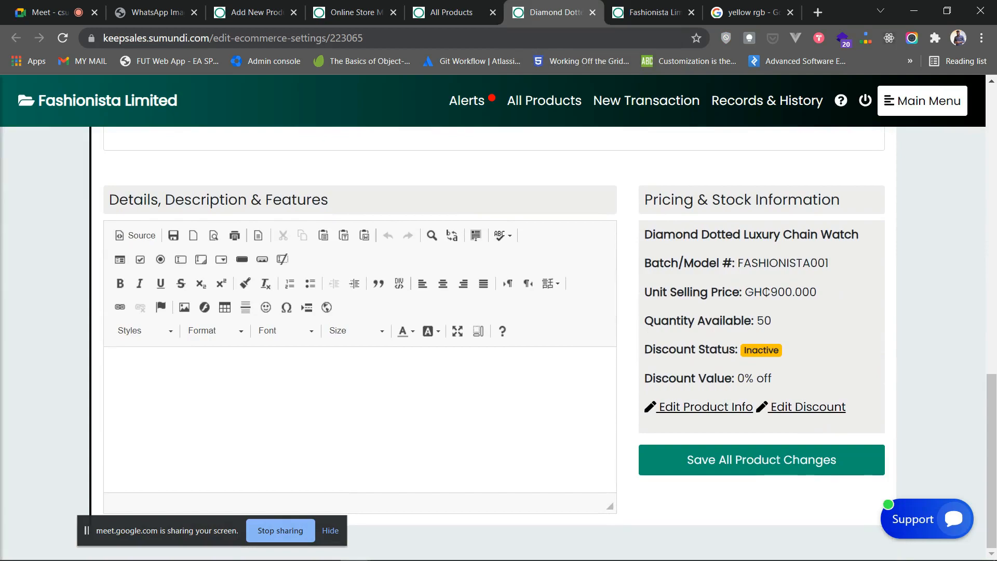
click(119, 369)
text(Has  hih)
key(BackSpace)
key(BackSpace)
key(BackSpace)
text(a)
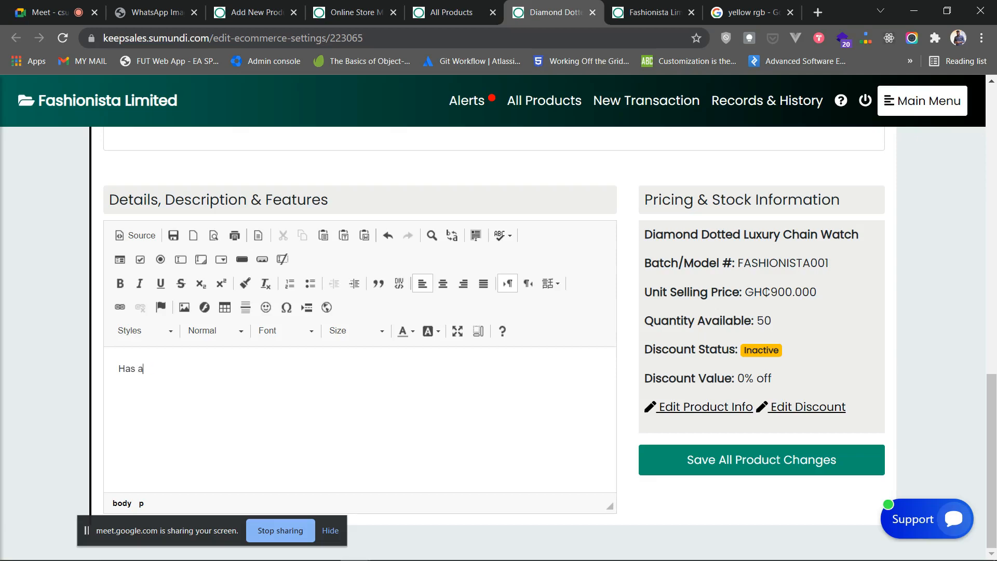
text( highly durable battery life.)
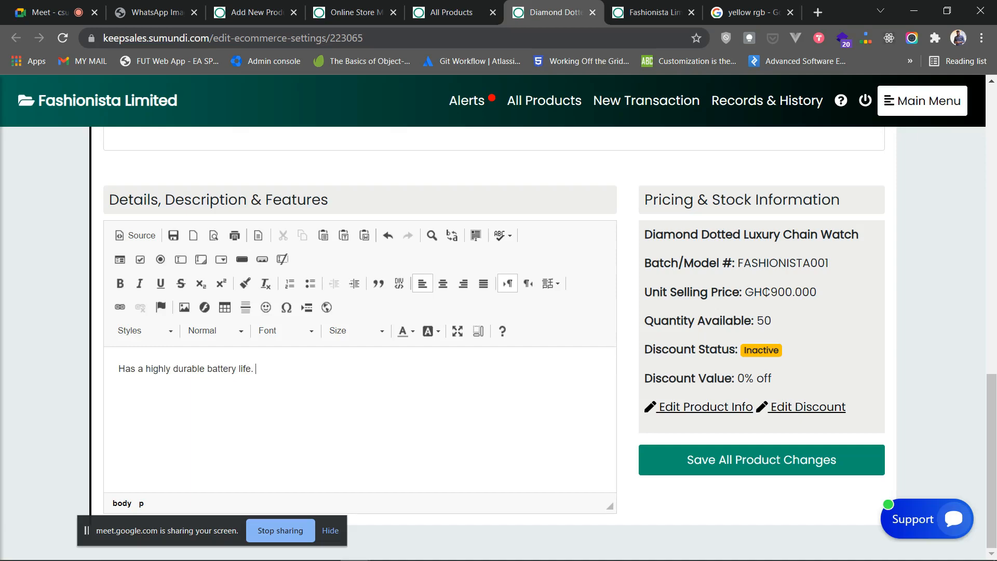
text( It lasts longer than most watches.)
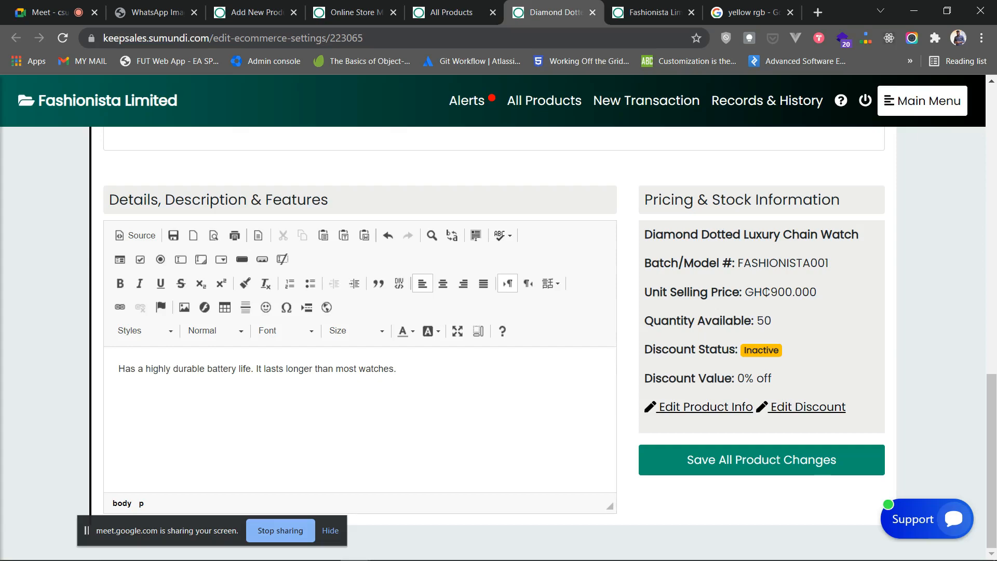
- Make the whole description size 20 text and save the product changes
key(ctrl+a)
click(284, 331)
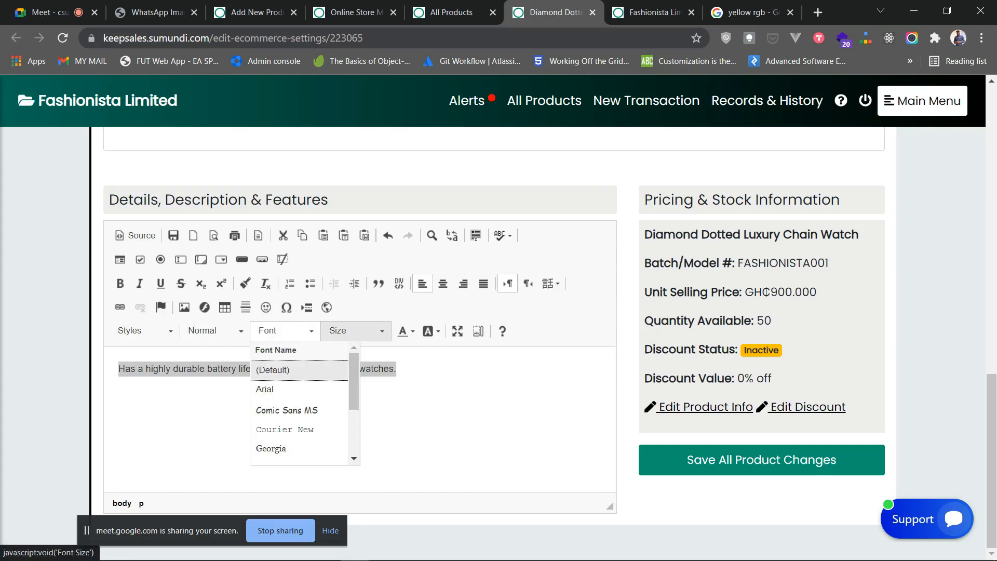
click(354, 331)
click(338, 427)
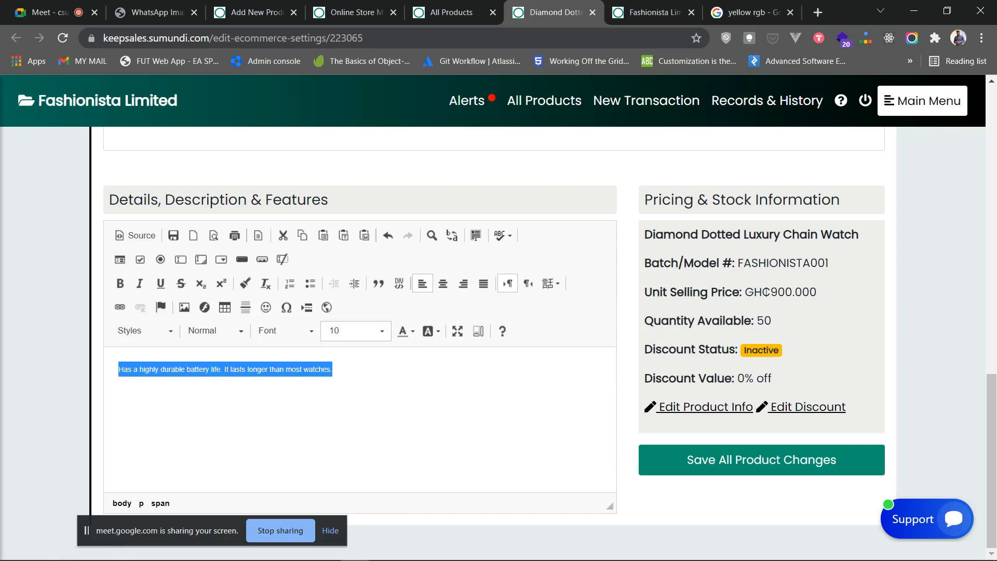
click(353, 331)
scroll(338, 415, down, 1)
scroll(338, 416, up, 1)
click(335, 408)
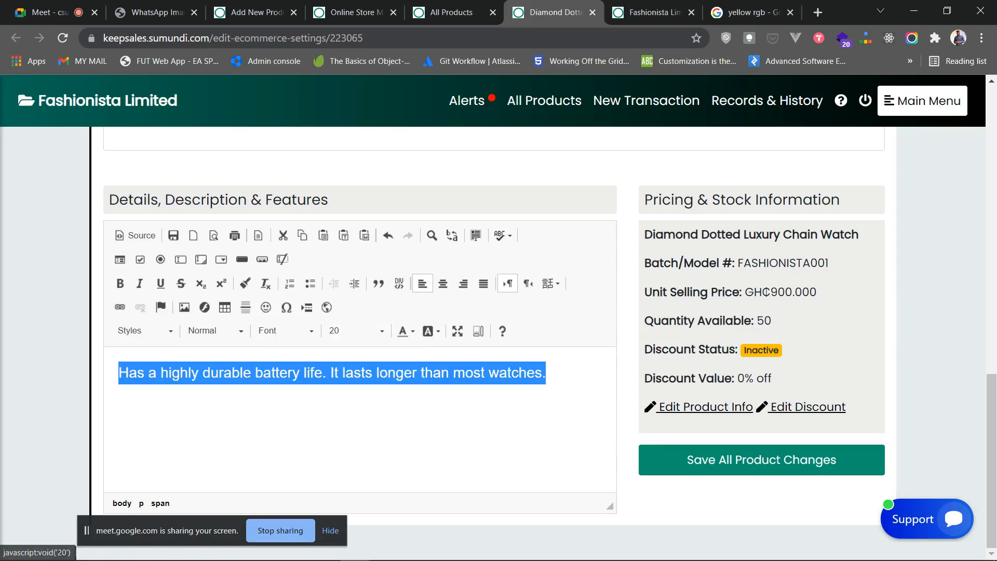
click(761, 460)
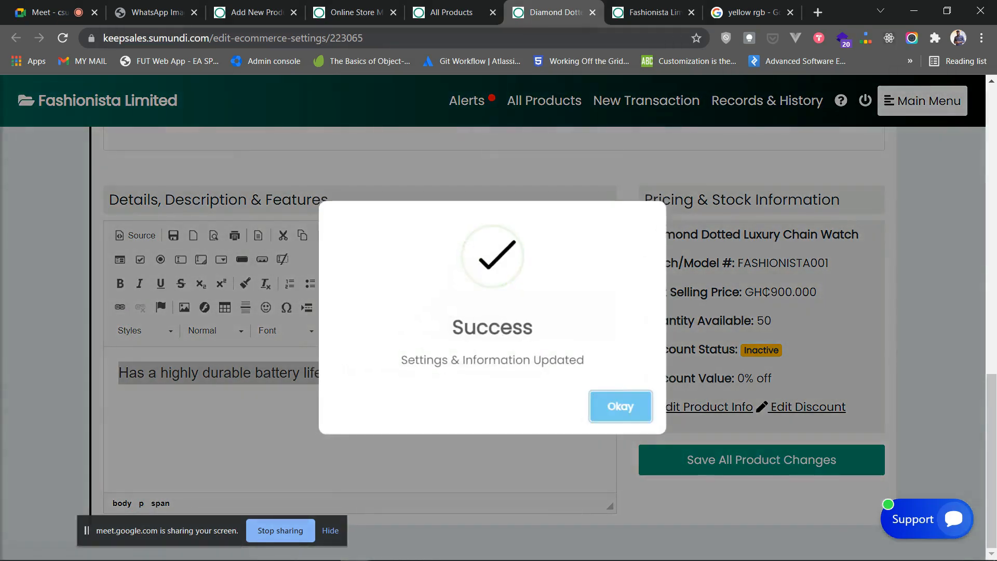
click(621, 406)
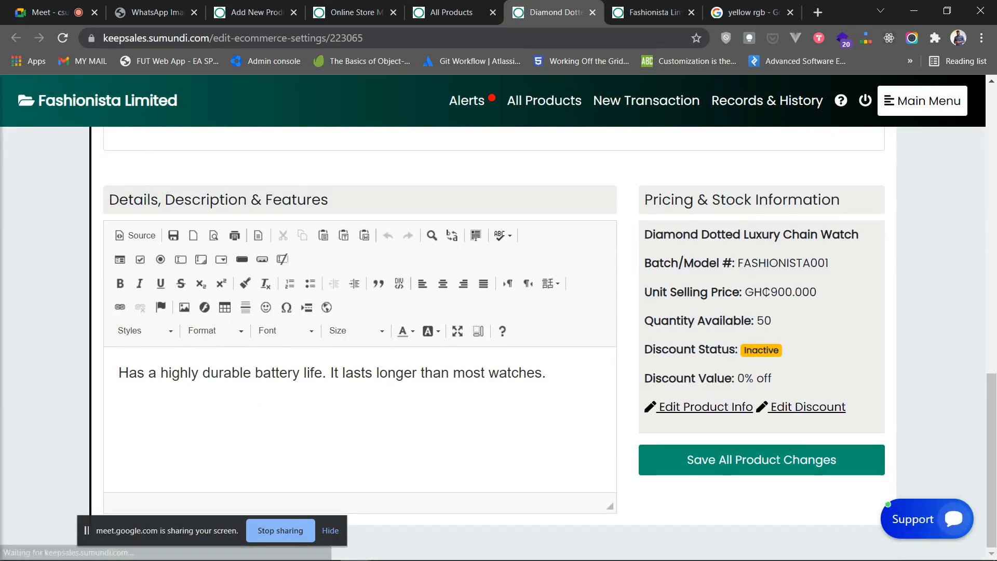
- View the watch's live page and highlight its short and detailed battery-life descriptions
click(651, 12)
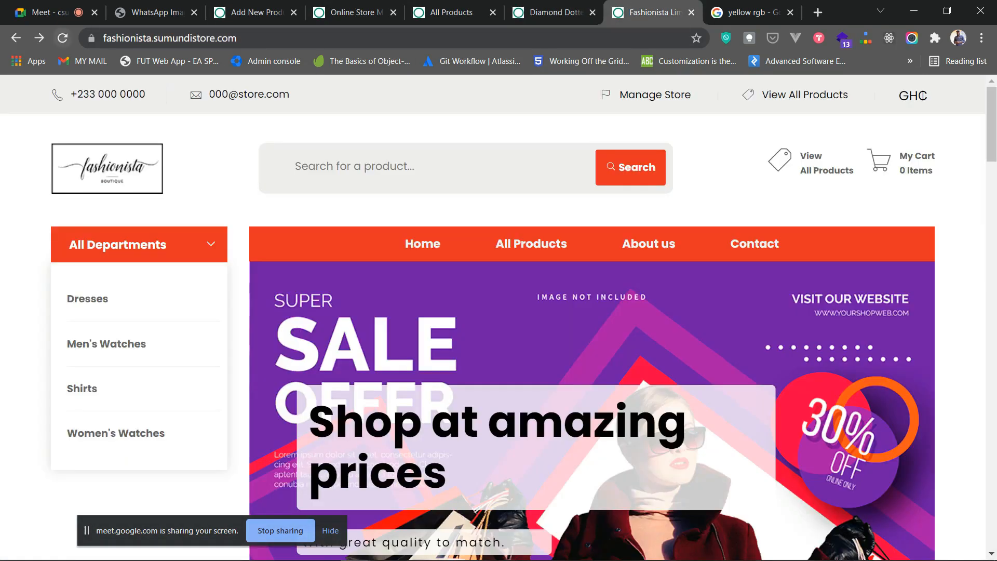
scroll(499, 317, down, 15)
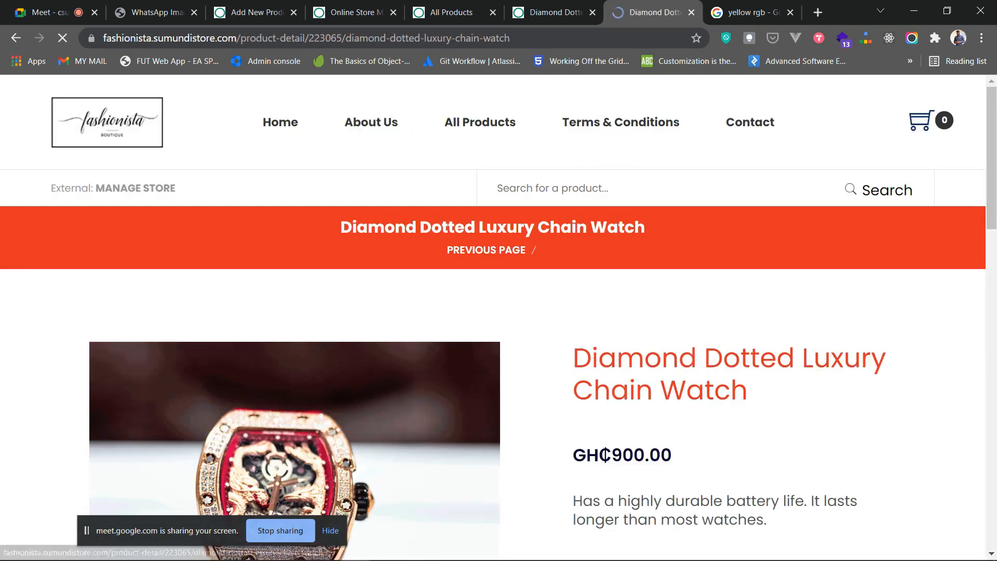
scroll(499, 317, down, 5)
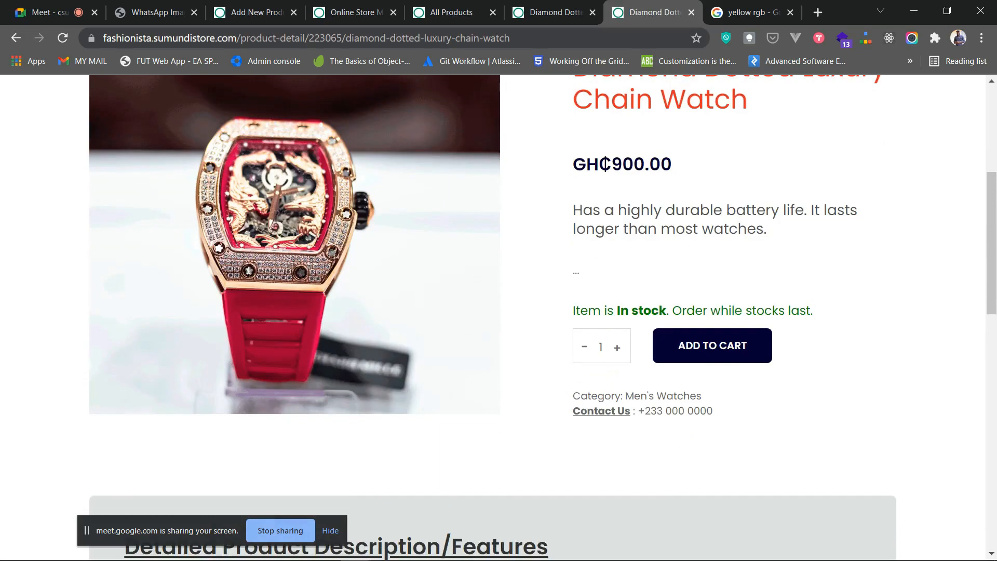
drag(756, 229, 582, 210)
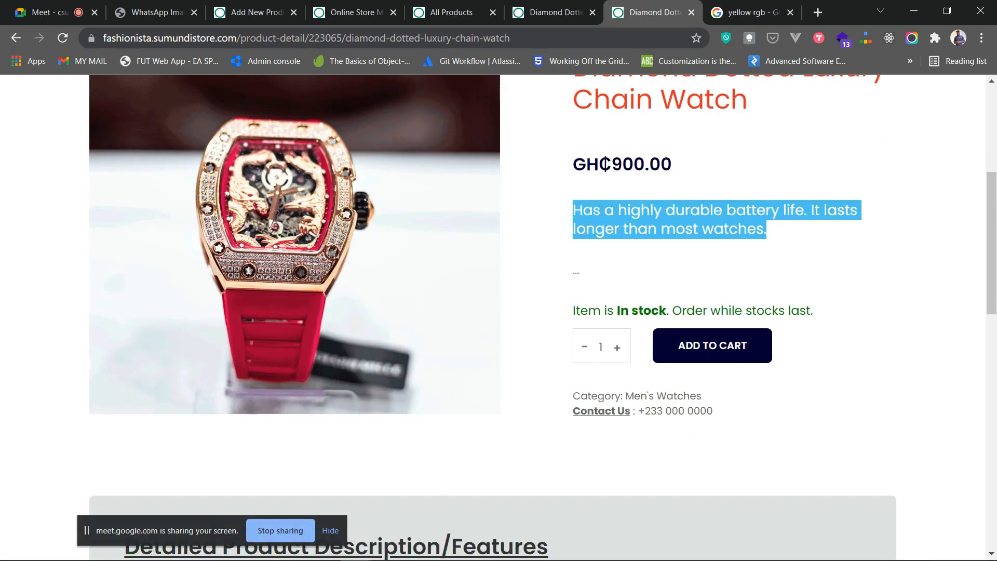
scroll(499, 317, down, 5)
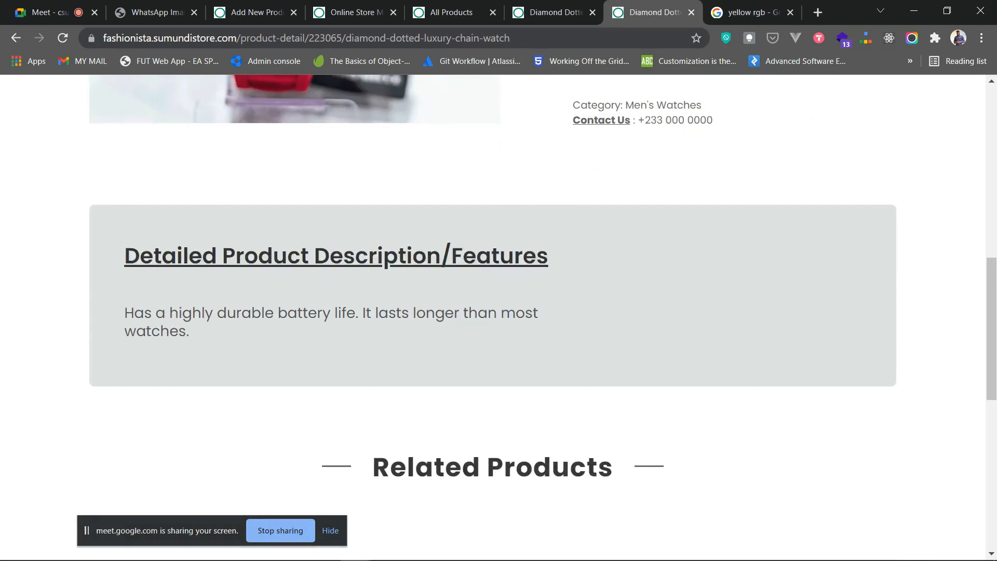
drag(124, 256, 330, 313)
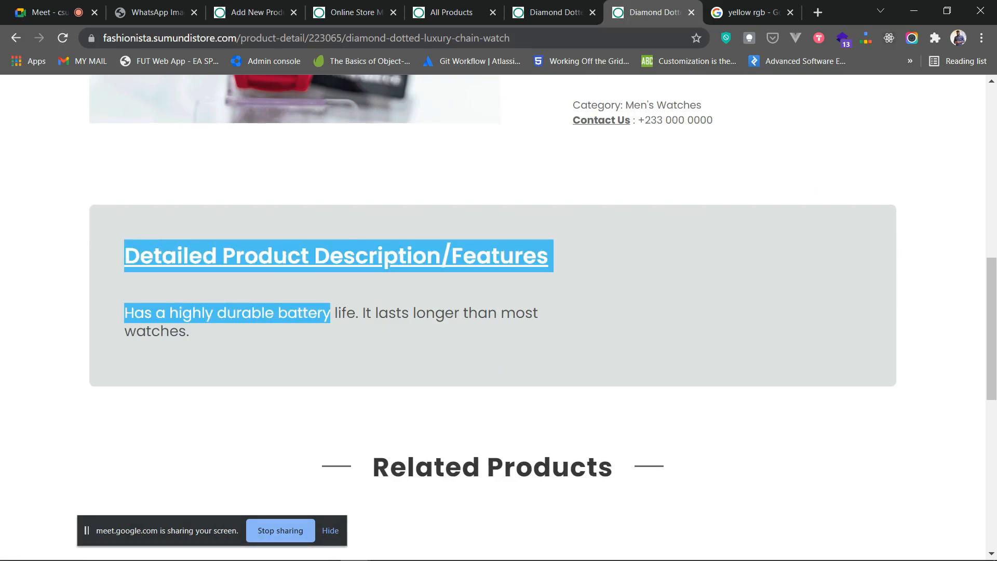
click(330, 312)
- Look over the rest of the product page, then close the live preview tab
scroll(499, 317, up, 8)
scroll(499, 316, down, 3)
scroll(499, 317, up, 4)
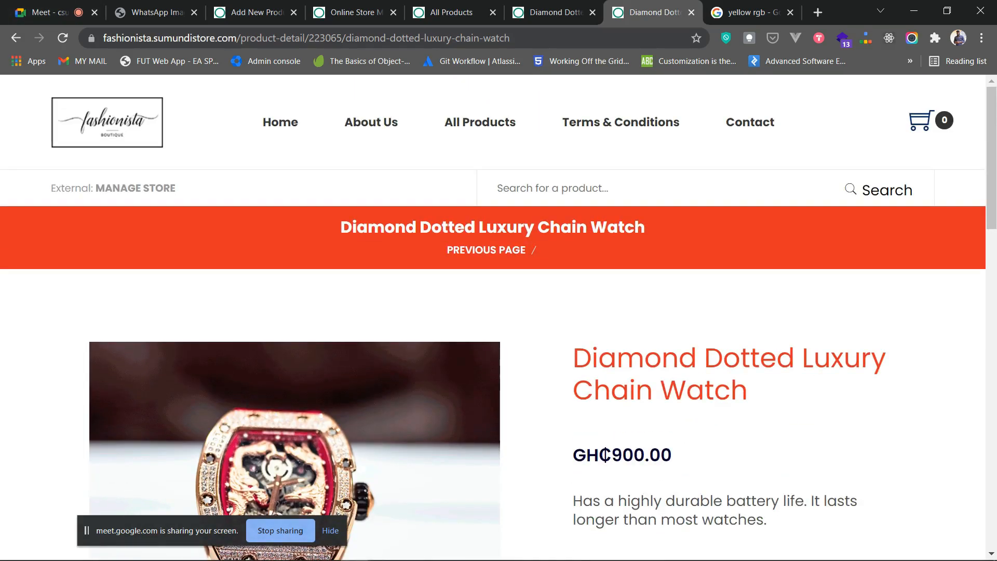
scroll(499, 317, down, 4)
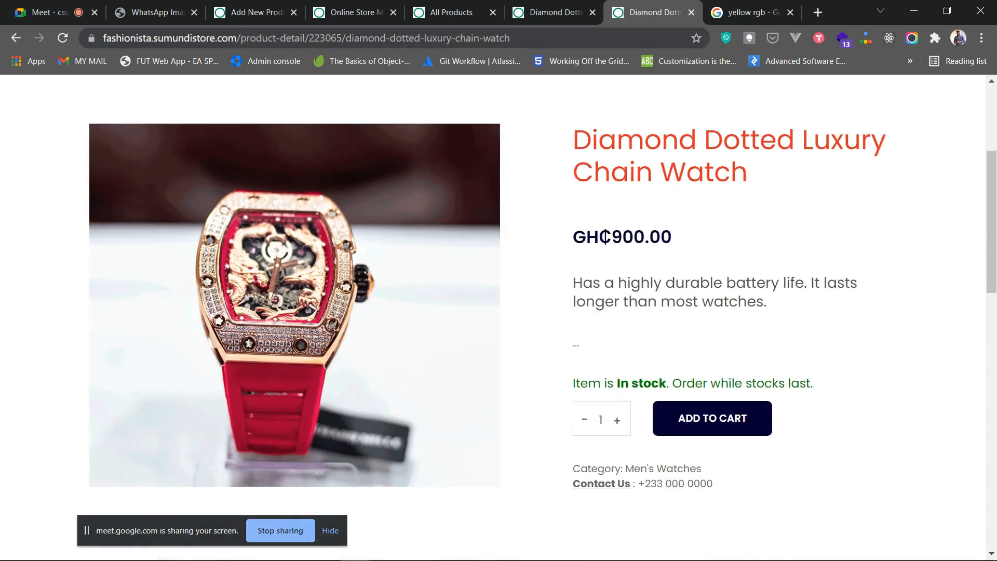
scroll(499, 317, down, 8)
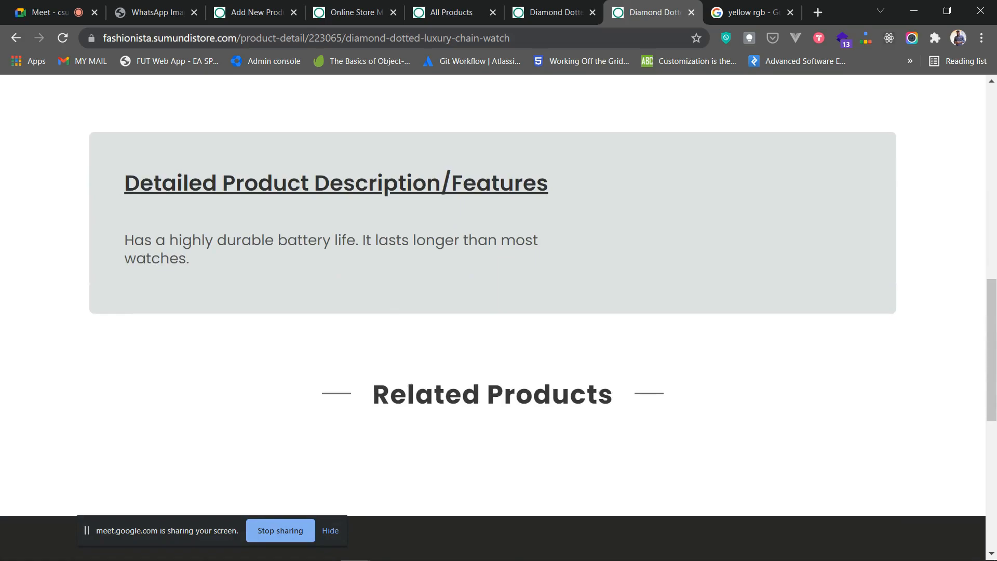
scroll(499, 317, up, 11)
scroll(498, 317, down, 2)
scroll(499, 317, up, 2)
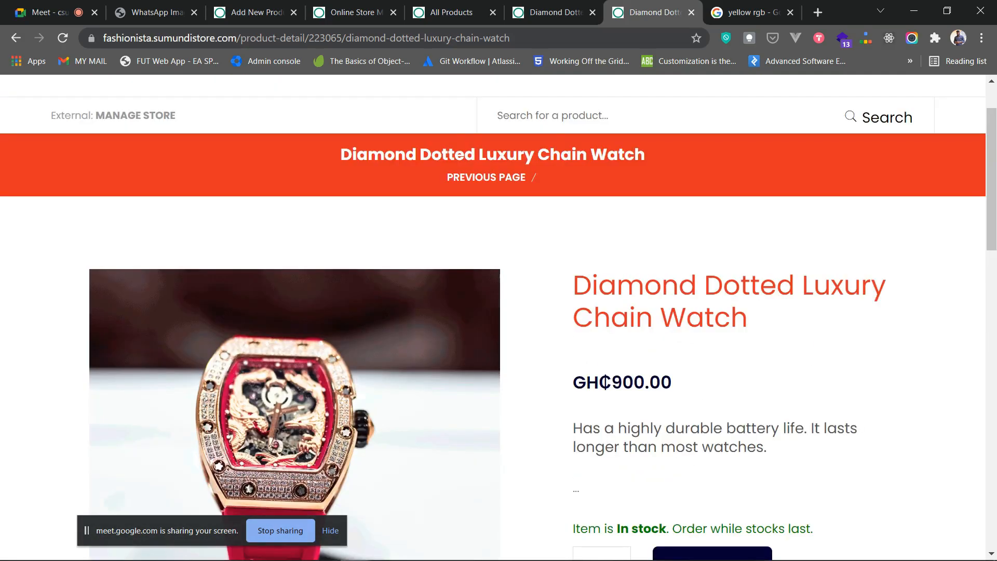
scroll(499, 317, down, 7)
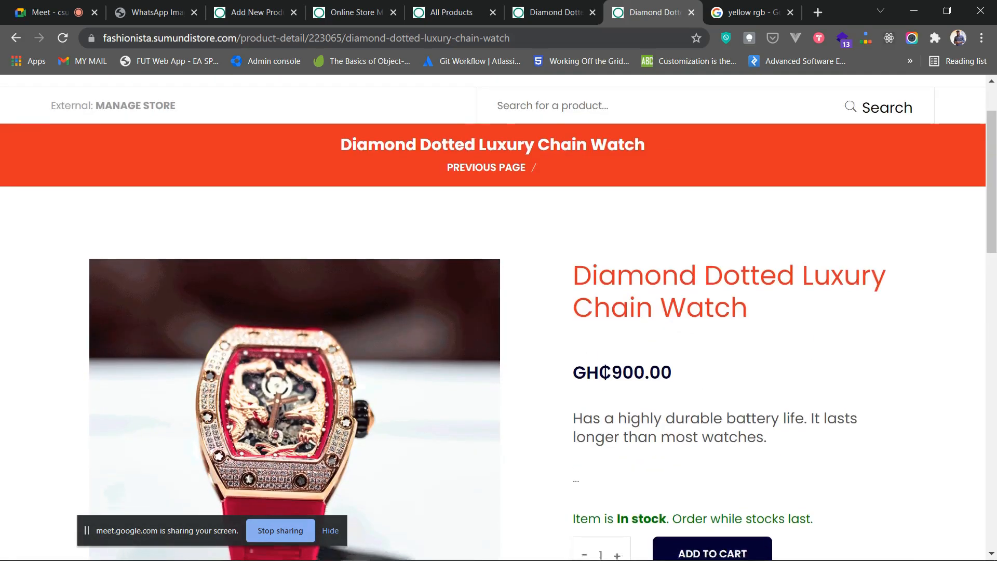
scroll(499, 317, up, 3)
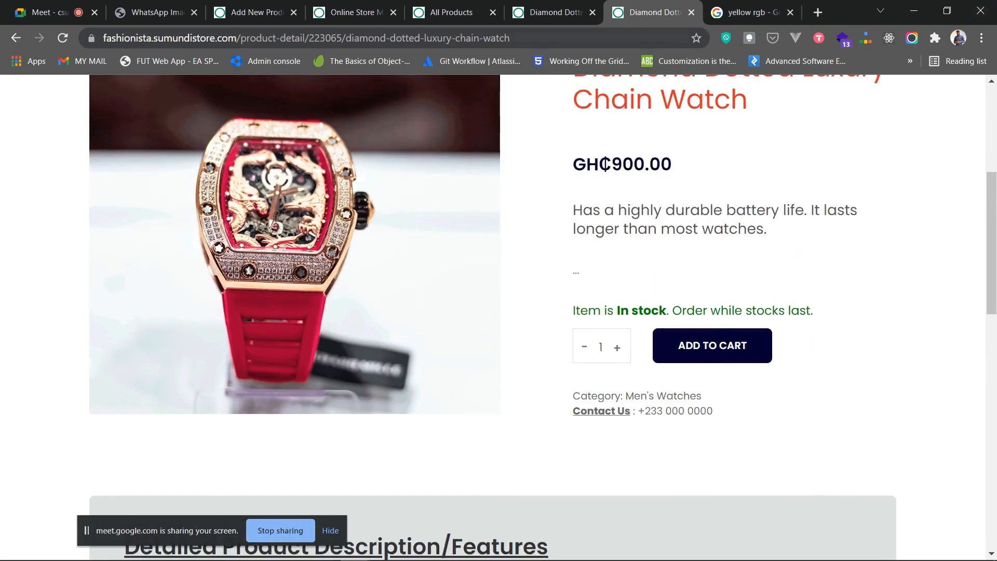
click(692, 12)
- Close the watch's settings tab and reload All Products, showing it updated 18:46pm
click(553, 12)
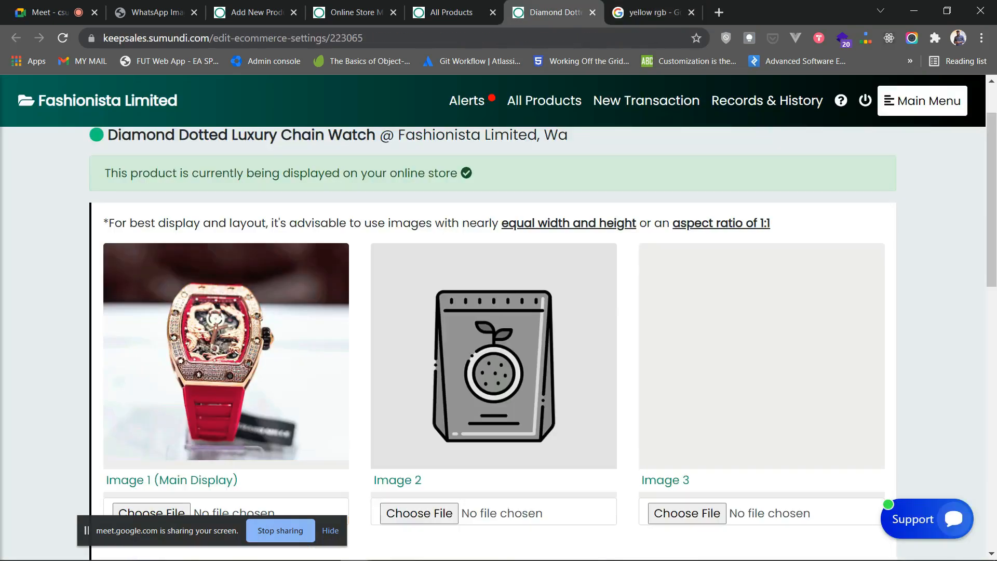
scroll(499, 312, up, 2)
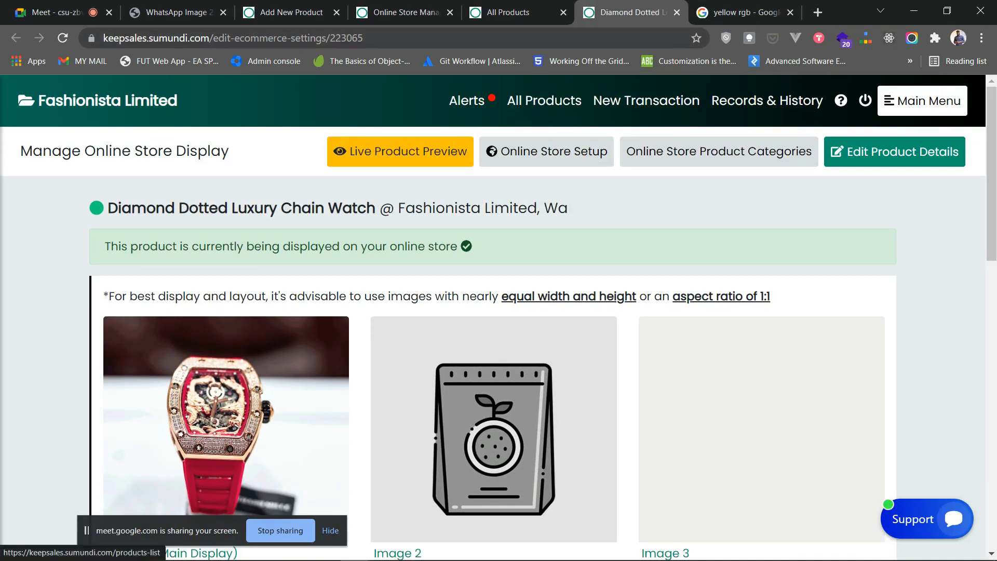
click(677, 12)
click(405, 12)
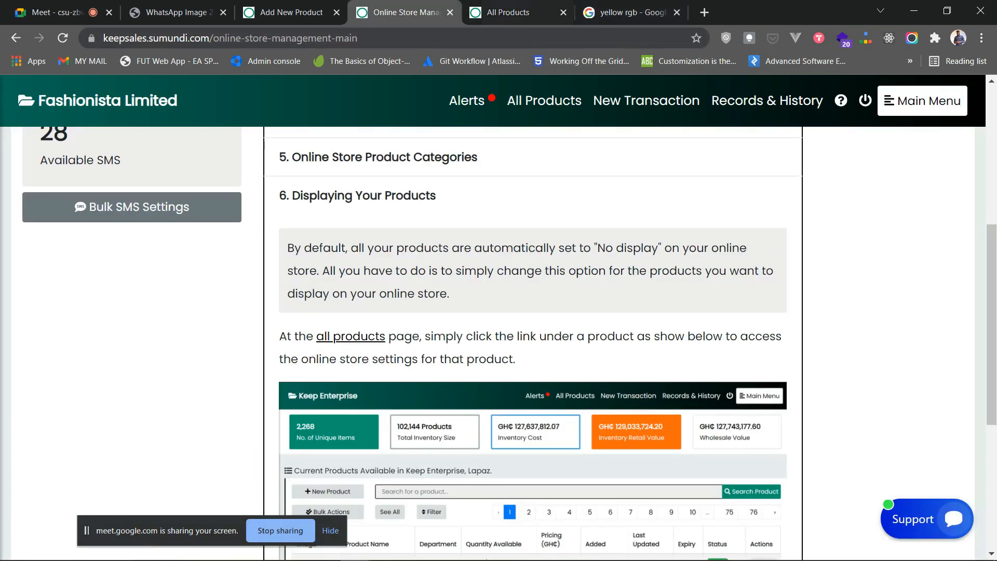
click(509, 12)
click(63, 38)
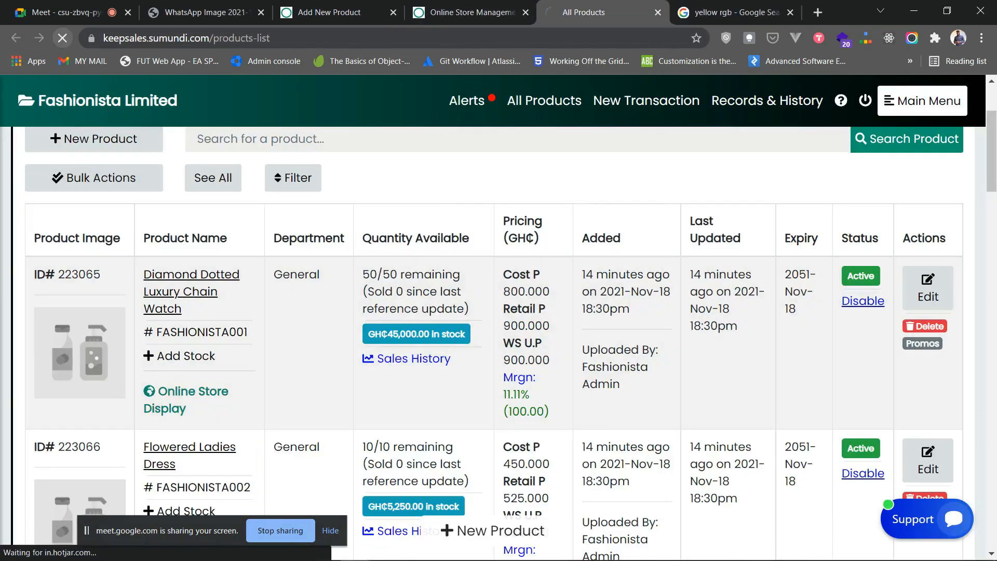
scroll(191, 171, down, 3)
scroll(191, 172, up, 1)
scroll(499, 337, up, 1)
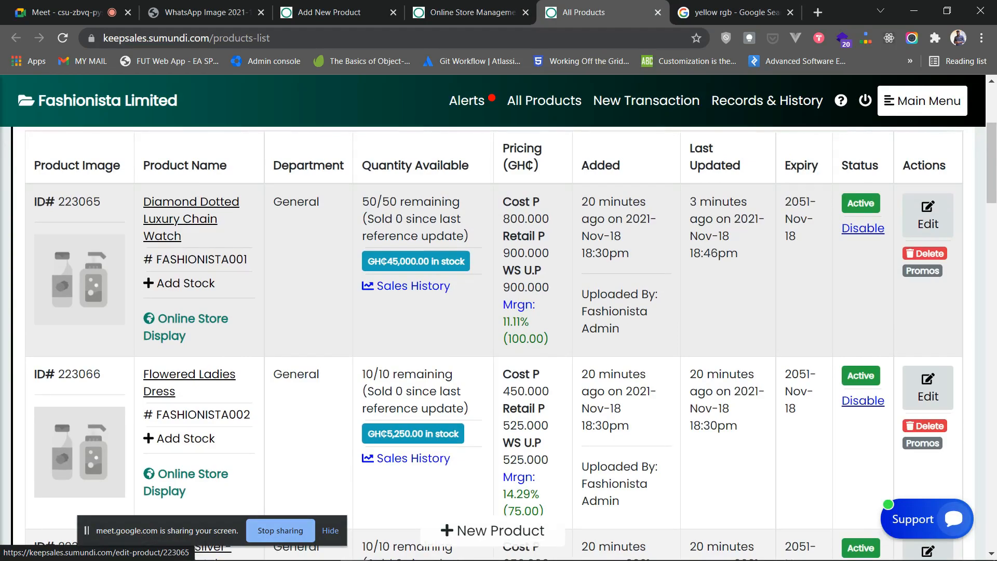
click(62, 11)
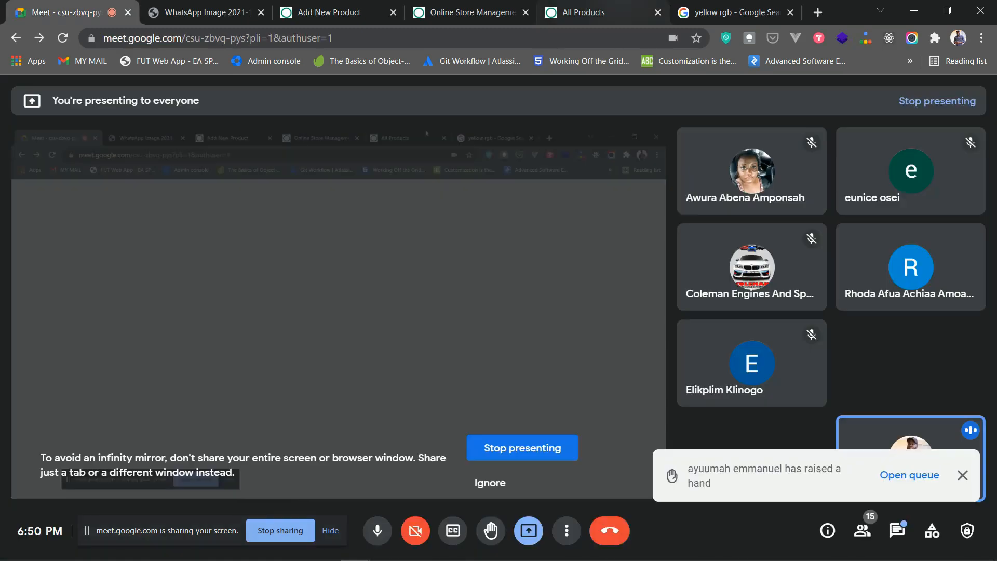
click(624, 12)
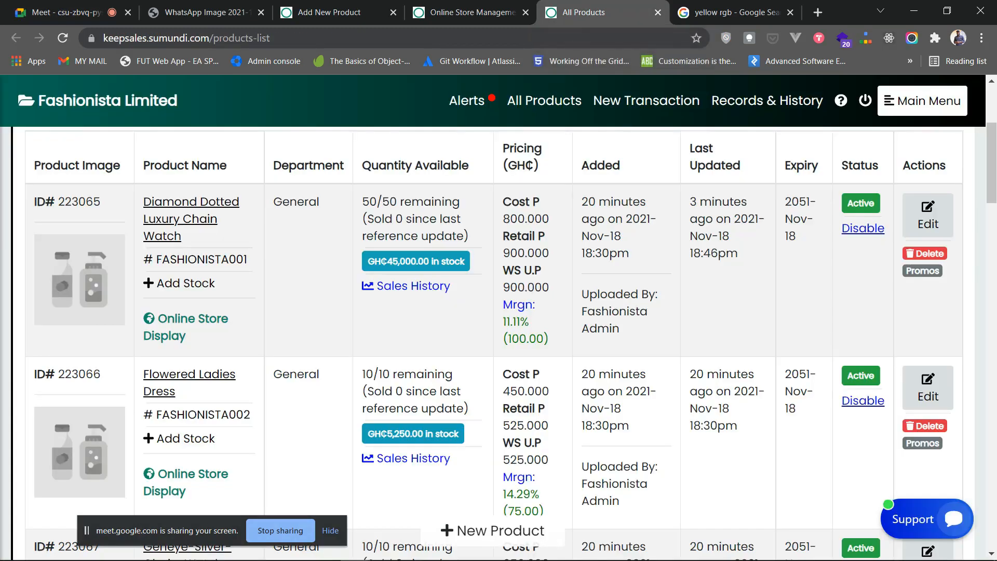
click(104, 12)
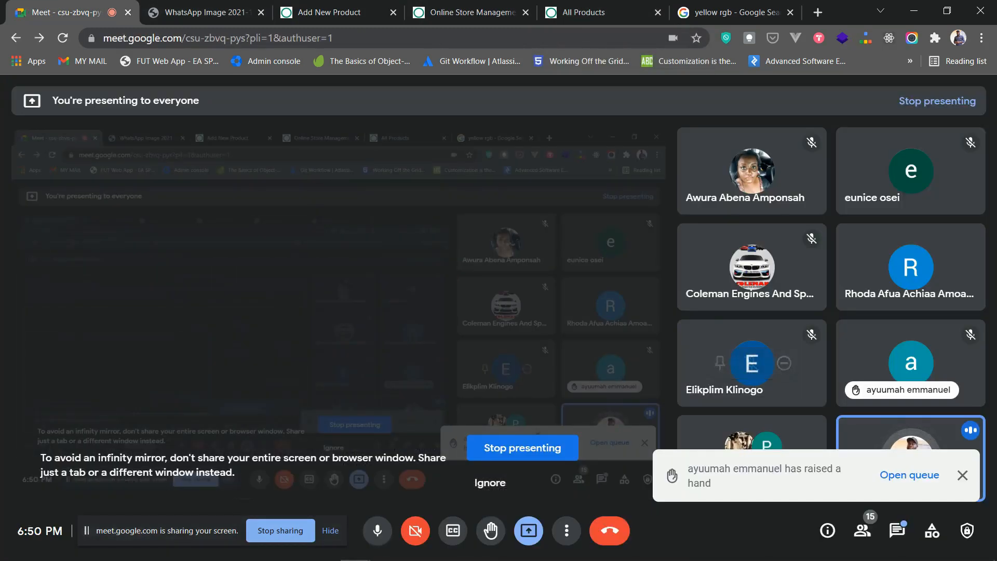
click(909, 475)
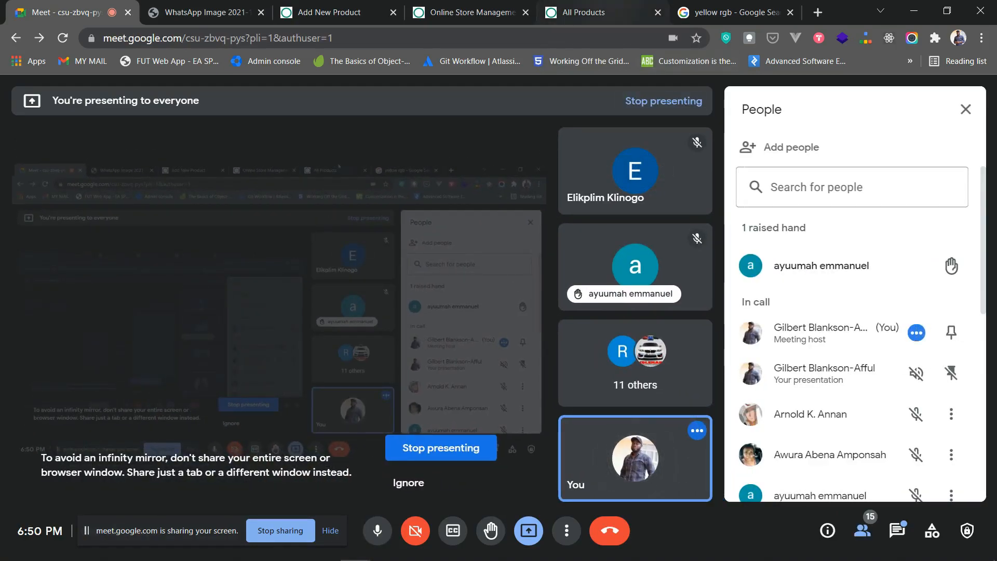
click(597, 12)
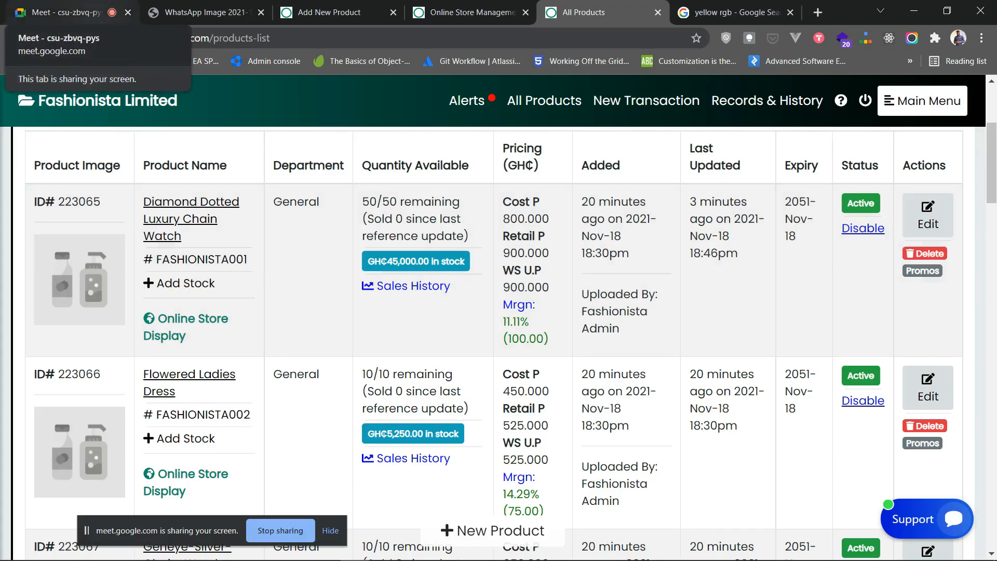
click(67, 13)
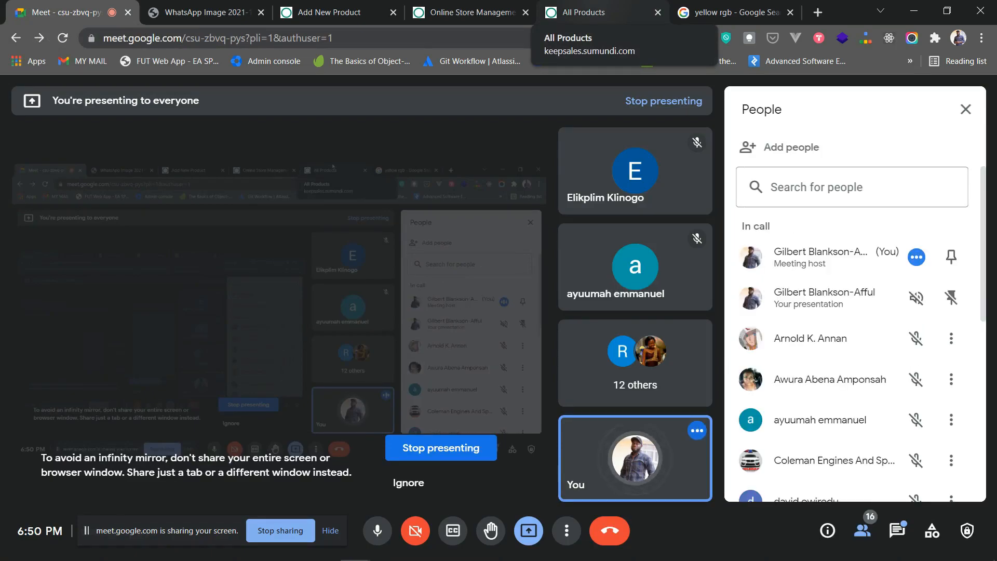
click(582, 12)
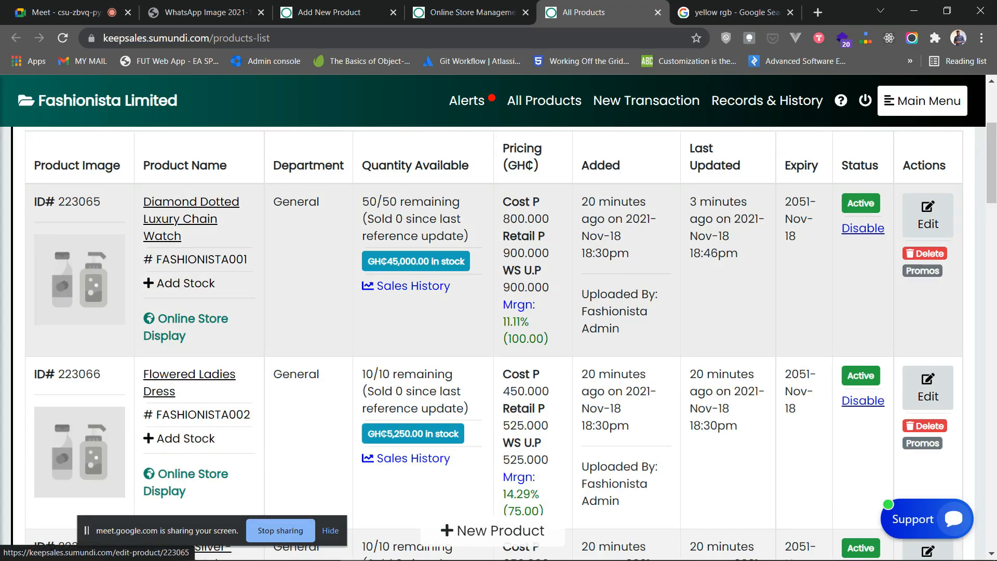
scroll(499, 337, up, 3)
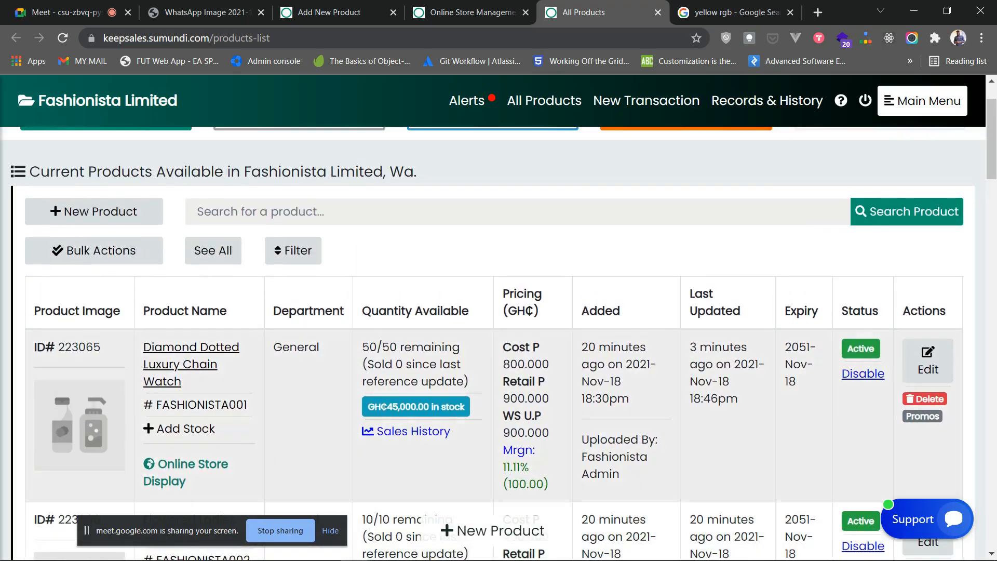
scroll(498, 337, down, 1)
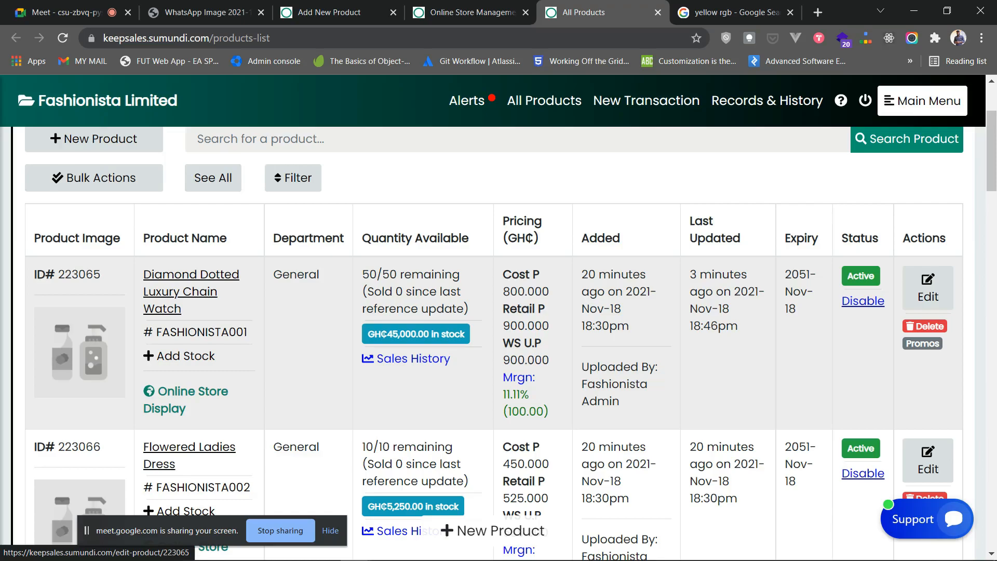
scroll(499, 338, down, 3)
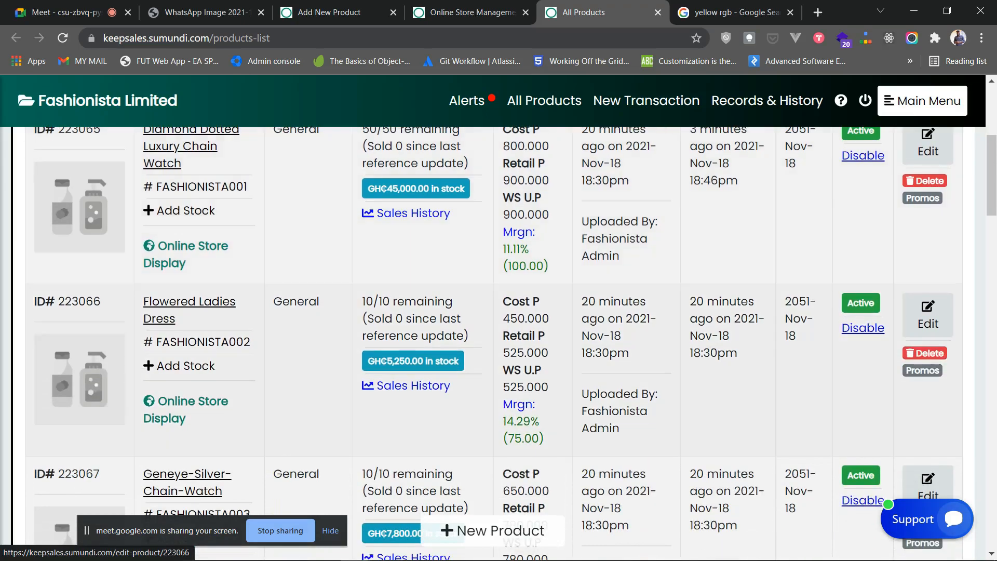
click(929, 317)
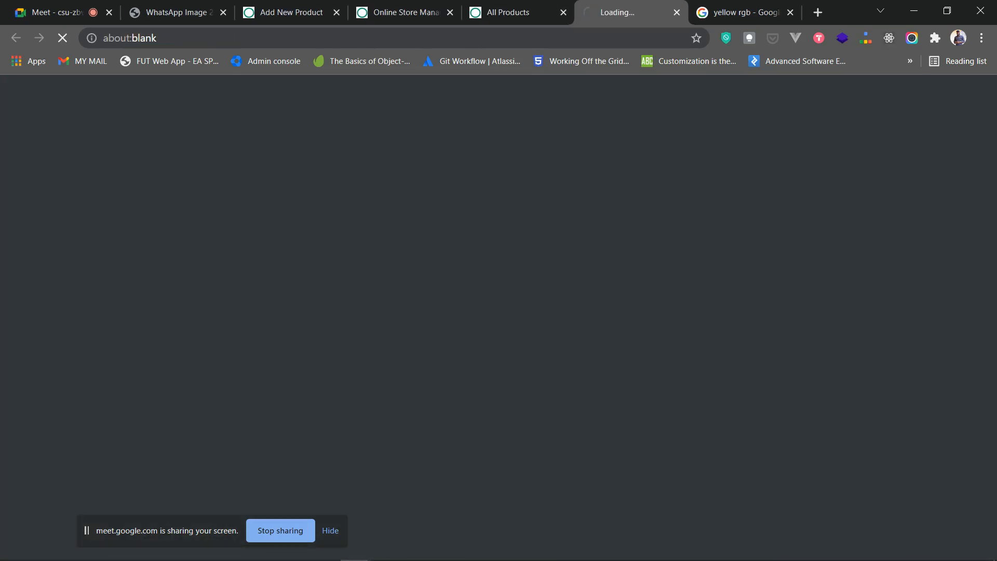
scroll(498, 338, down, 2)
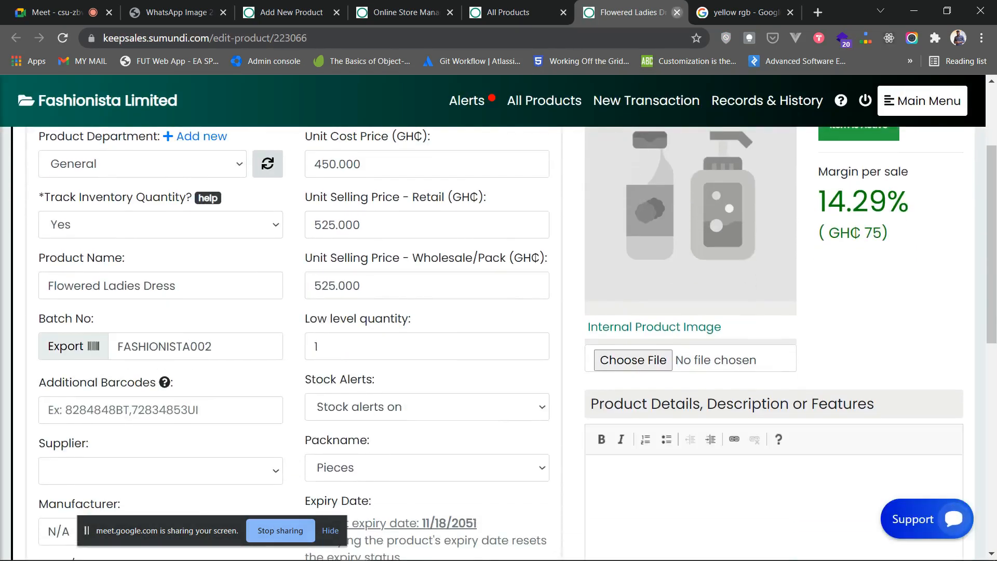
click(677, 12)
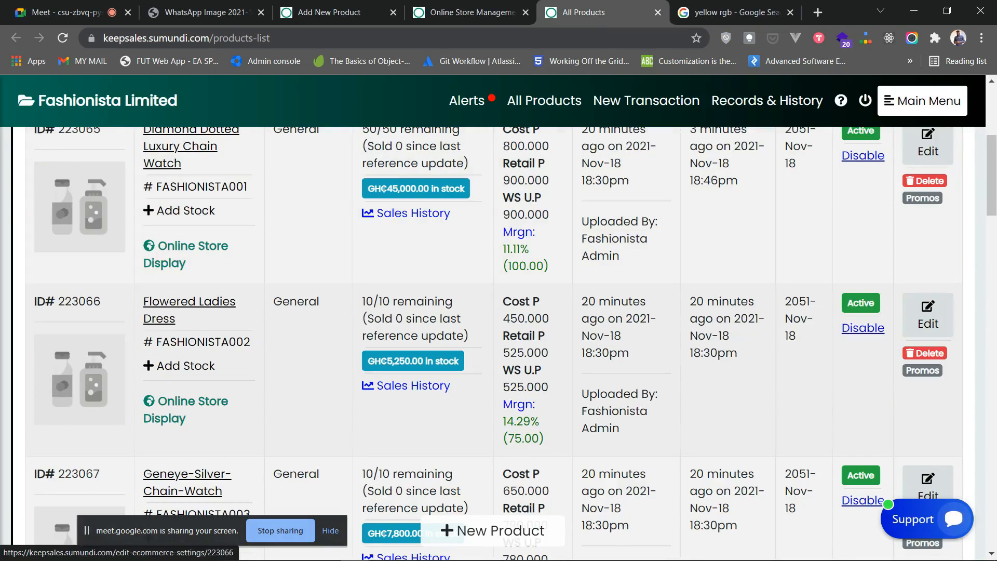
- Upload Flowered Ladies Dress.jpg as the dress's main display image
click(186, 409)
scroll(499, 312, down, 2)
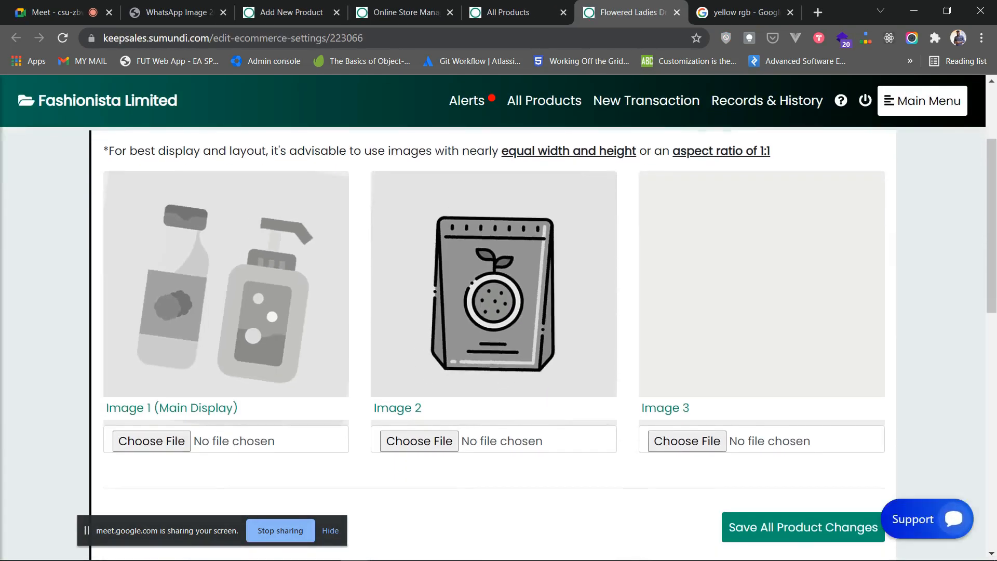
scroll(493, 343, up, 1)
scroll(493, 343, down, 3)
click(152, 296)
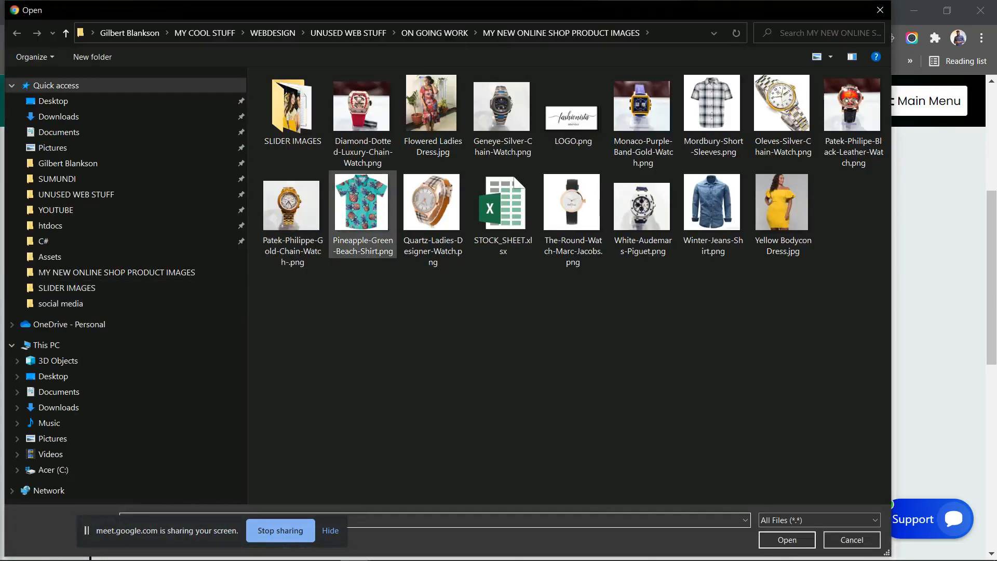
double_click(432, 112)
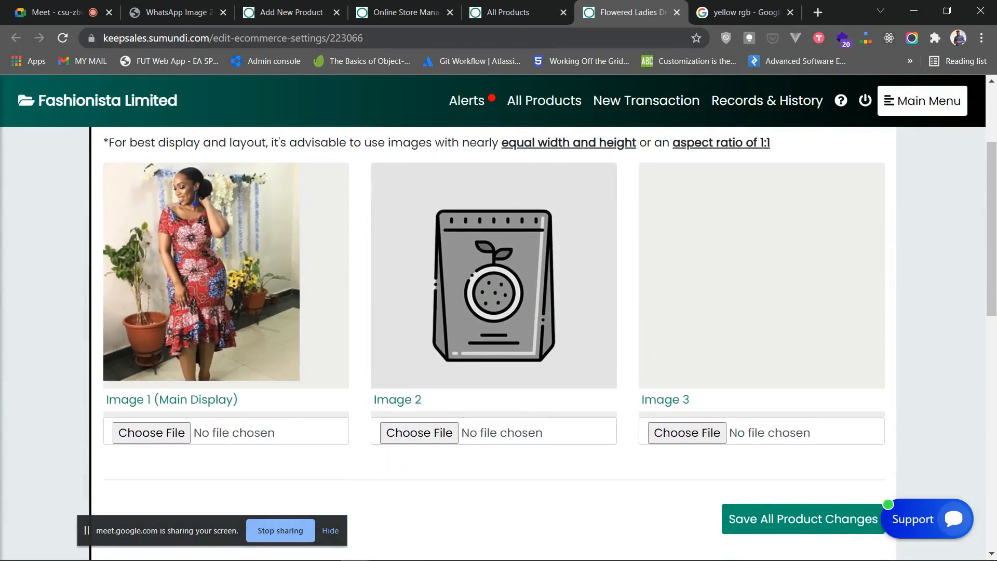
- Set Display, Featured, New Arrival and Top Selling all to Yes for the dress
scroll(493, 431, down, 4)
click(193, 302)
click(126, 339)
click(393, 303)
click(326, 339)
click(594, 302)
click(527, 338)
click(795, 303)
click(728, 338)
- Choose Dresses as the dress's main category
click(226, 375)
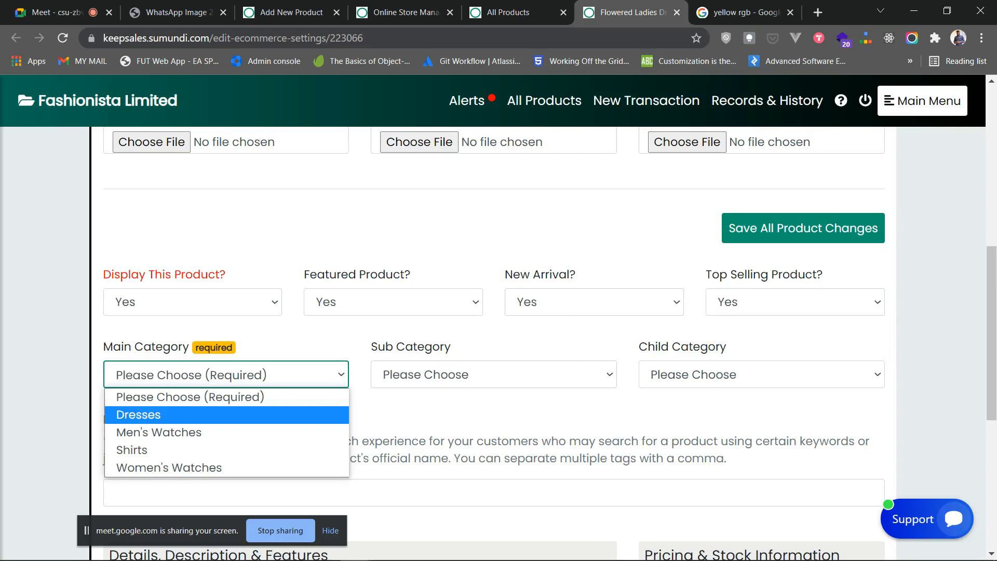
click(226, 415)
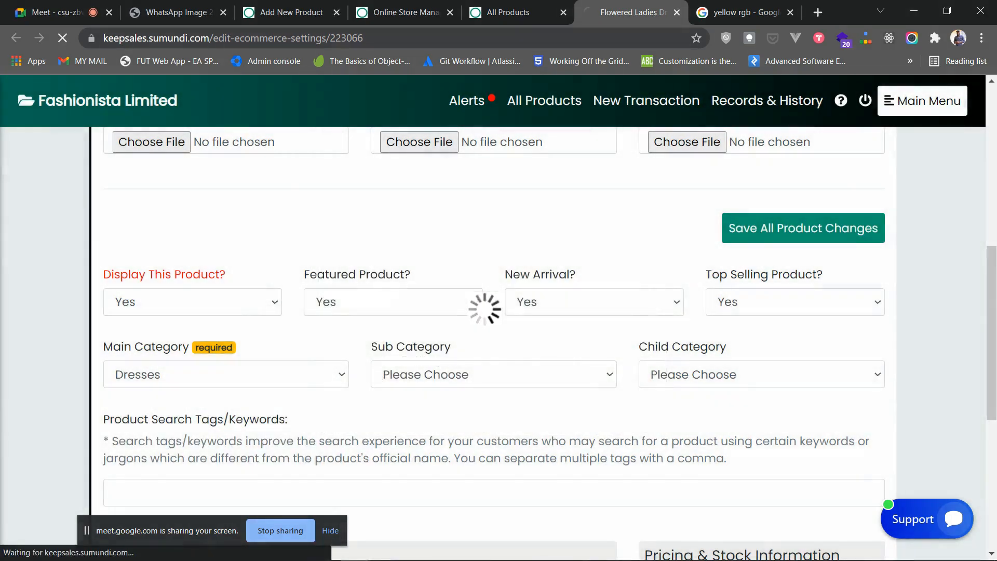
click(405, 13)
click(632, 12)
scroll(494, 322, up, 7)
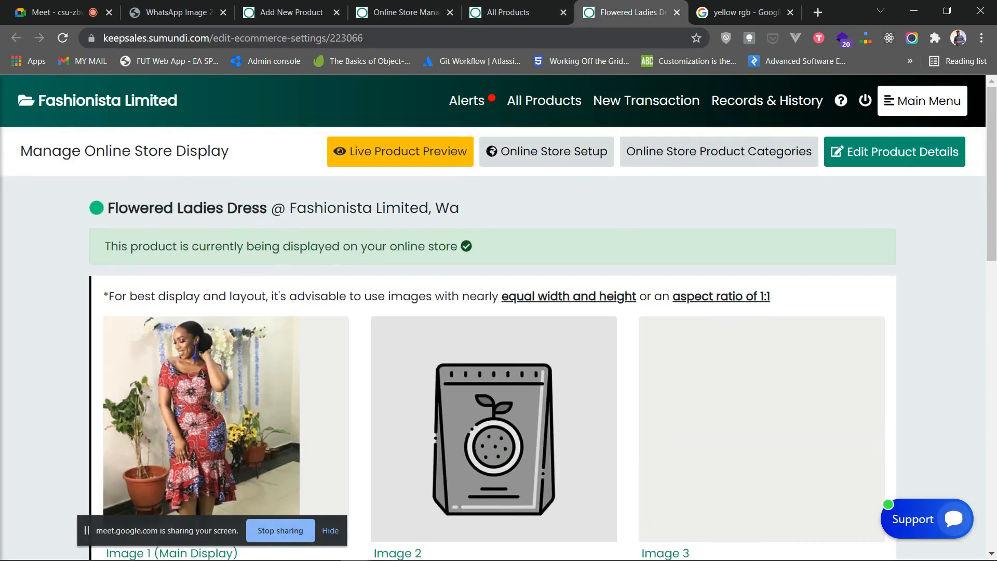
- Preview the Flowered Ladies Dress on the live store and browse All Products there
click(400, 151)
scroll(498, 312, down, 6)
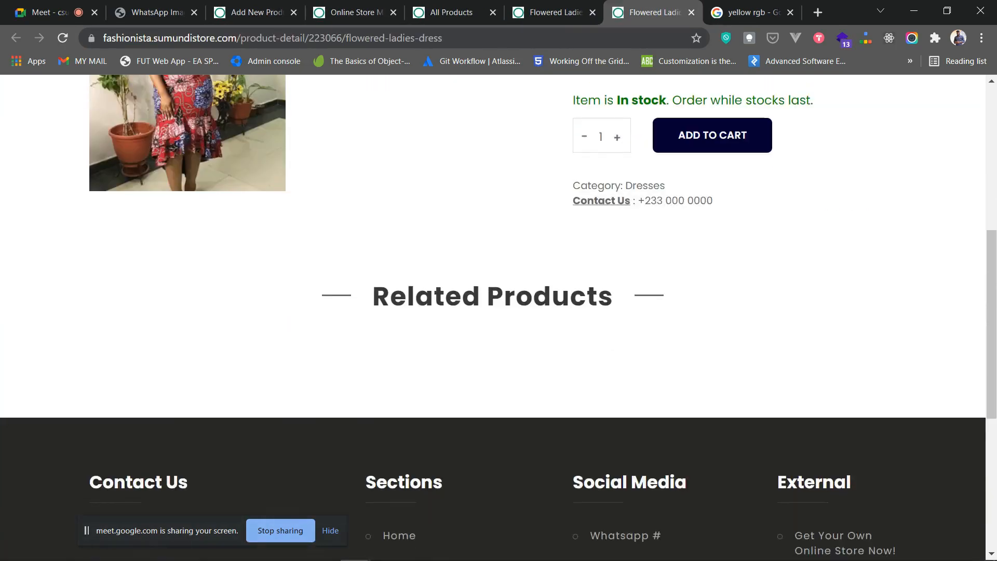
scroll(499, 311, up, 5)
scroll(480, 156, up, 2)
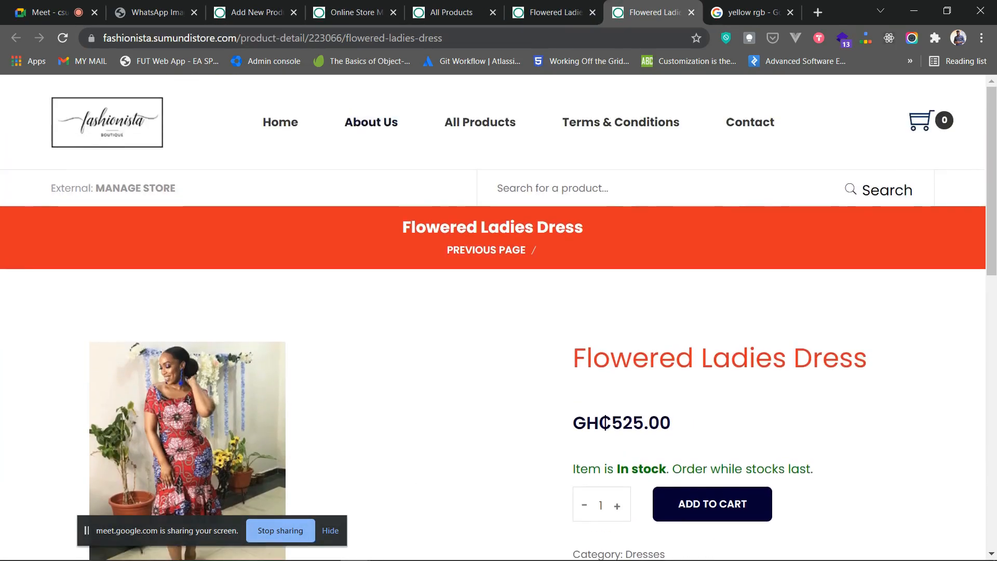
click(480, 122)
scroll(480, 122, down, 2)
scroll(480, 123, up, 2)
- Look over the storefront home page, then close the dress settings and return to the products list
click(281, 122)
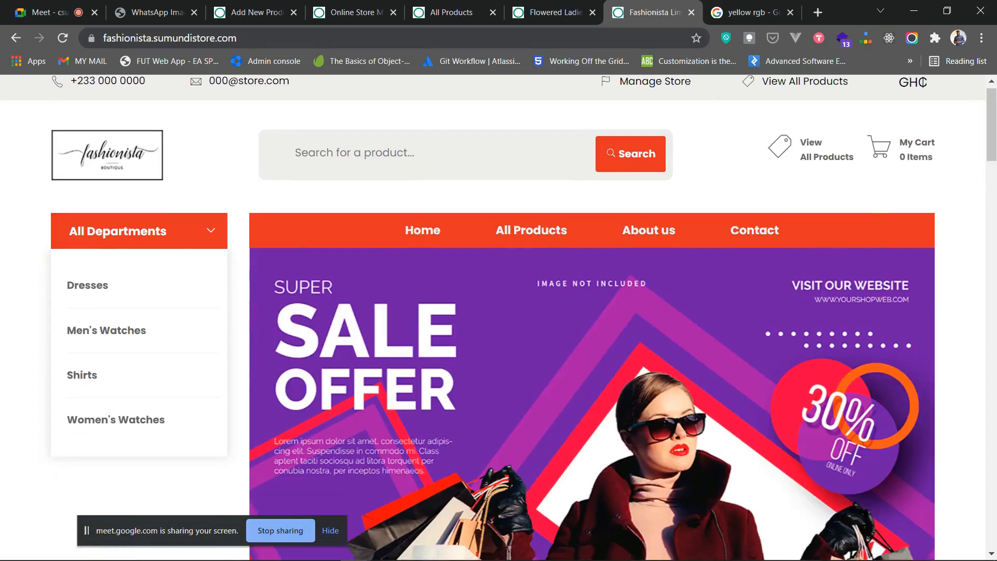
scroll(499, 318, down, 15)
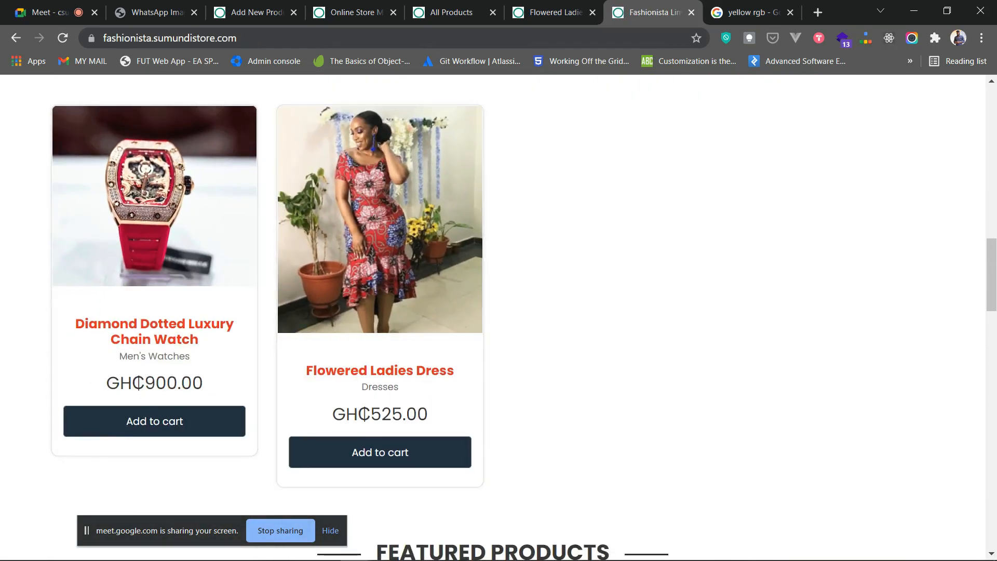
scroll(499, 318, up, 2)
scroll(499, 318, up, 3)
scroll(499, 318, down, 4)
scroll(498, 318, up, 3)
scroll(499, 318, down, 2)
scroll(499, 318, up, 5)
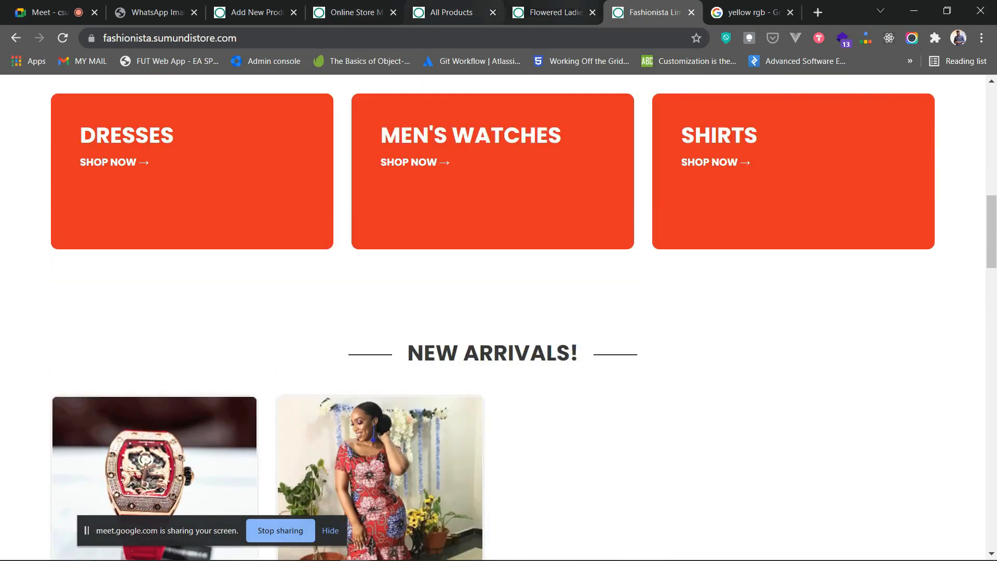
click(552, 12)
click(592, 13)
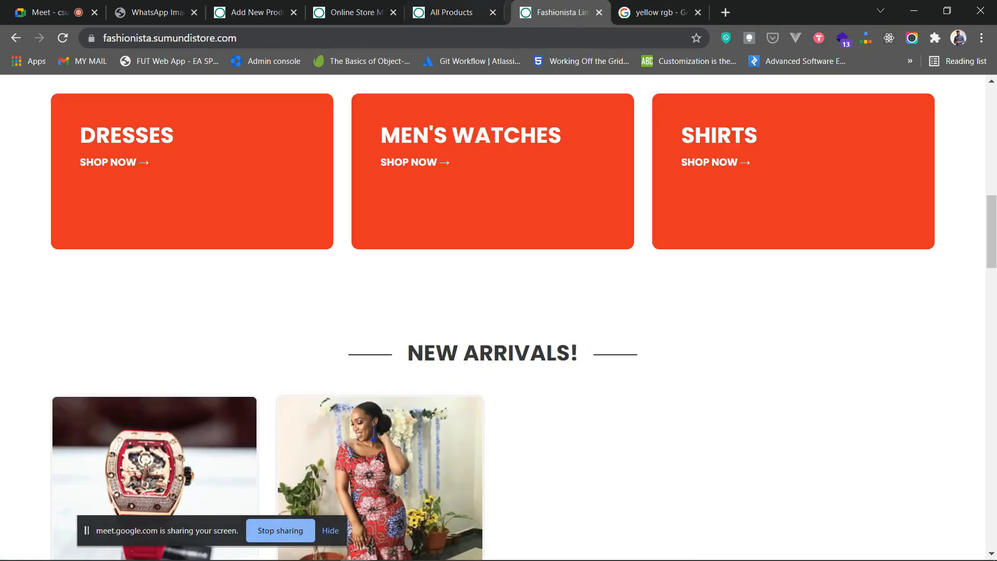
click(452, 12)
scroll(499, 338, down, 3)
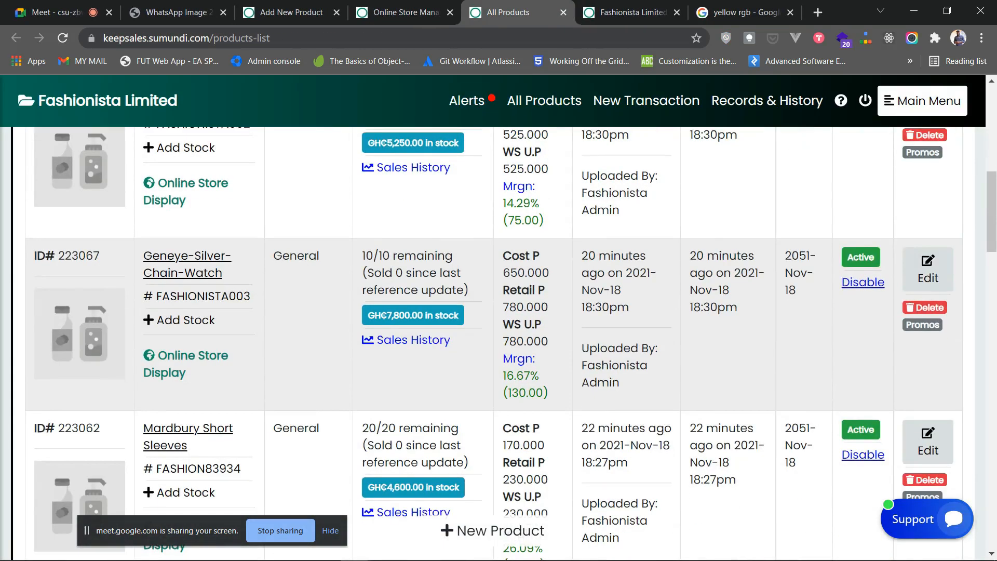
- Upload Geneye-Silver-Chain-Watch.png as the Geneye watch's main display image
click(193, 356)
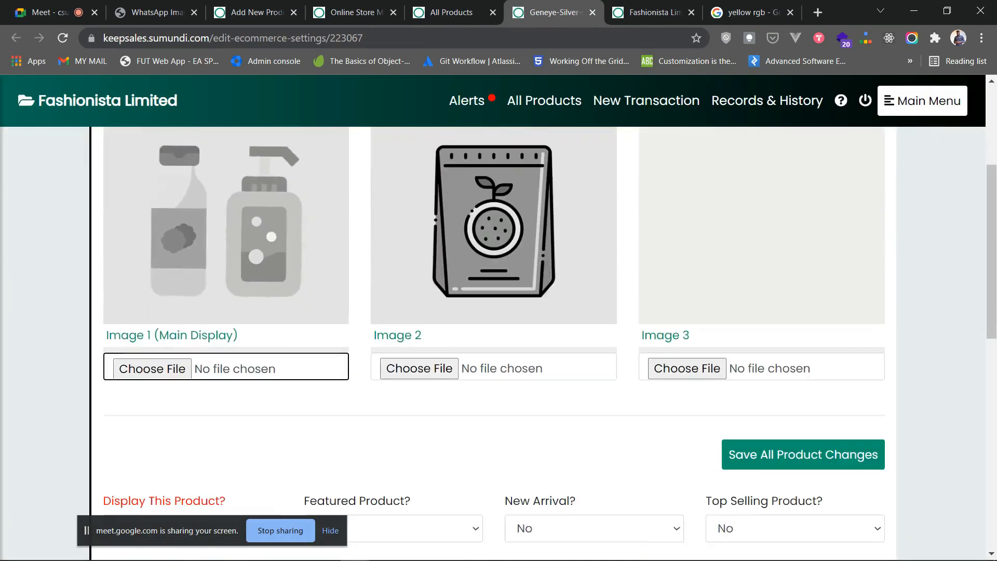
scroll(494, 343, up, 4)
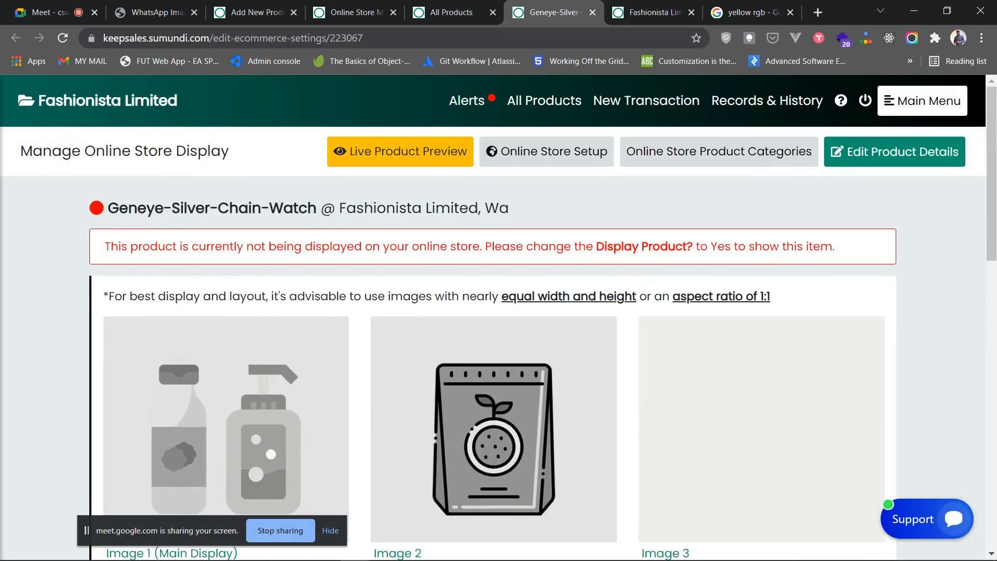
scroll(494, 343, down, 4)
click(152, 296)
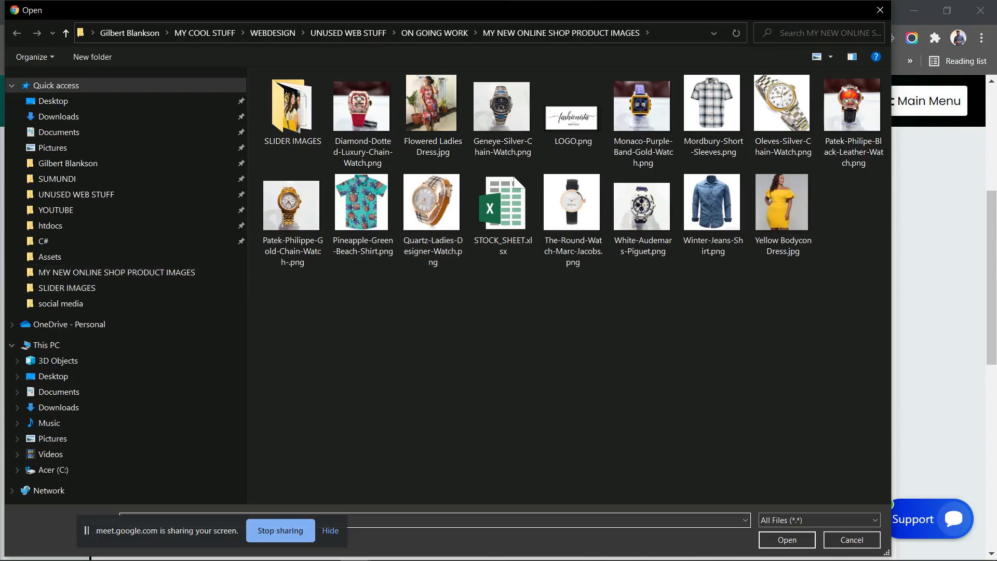
click(502, 107)
click(787, 540)
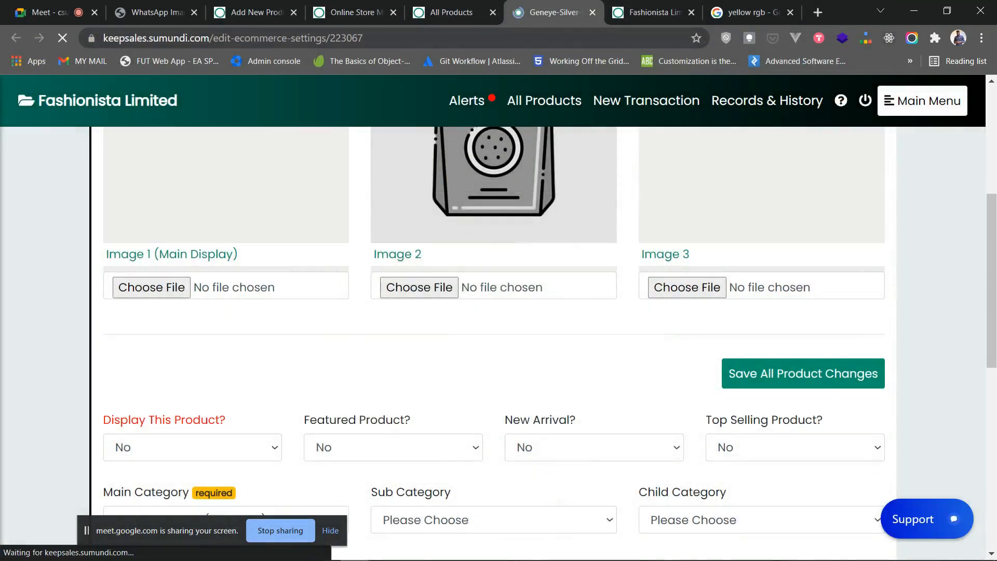
- Set Display, Featured, New Arrival and Top Selling all to Yes for the Geneye watch
click(192, 302)
click(126, 339)
click(393, 302)
click(327, 339)
click(594, 302)
click(526, 338)
click(796, 302)
click(726, 338)
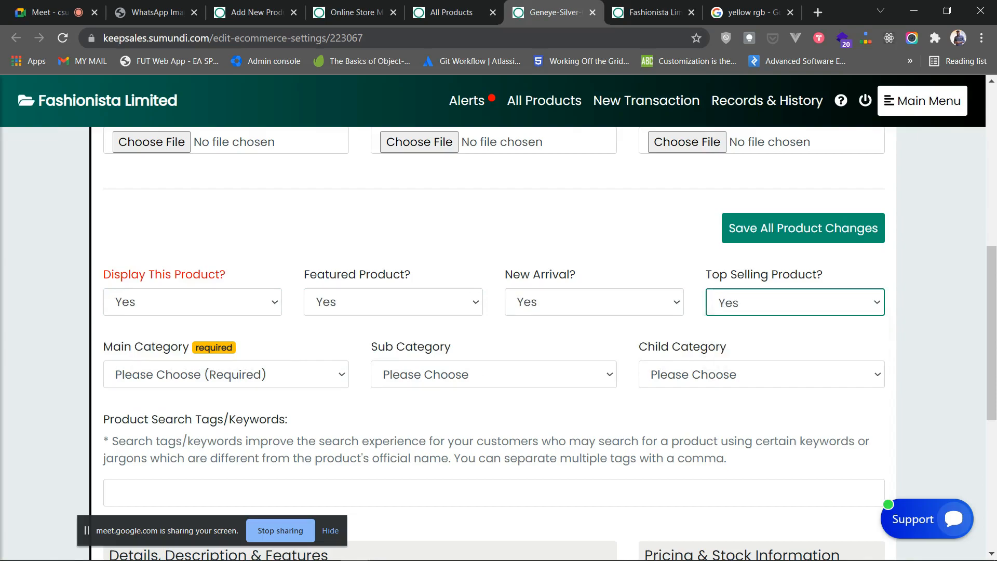
- File the Geneye watch under Men's Watches, save, and close its page
click(226, 375)
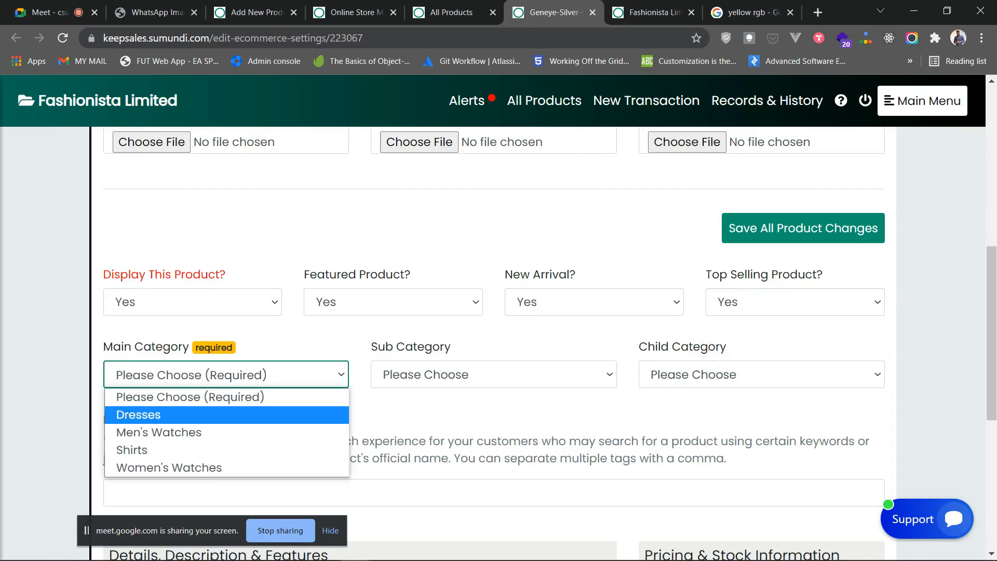
click(159, 432)
click(803, 228)
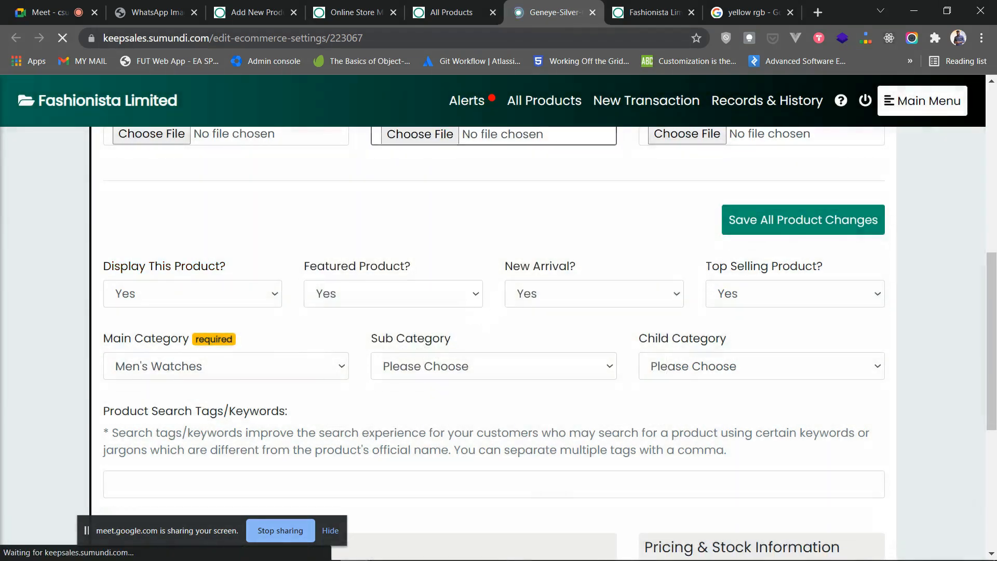
click(593, 12)
- Set Mordbury-Short-Sleeves.png as the main image in Mardbury Short Sleeves' online store display
scroll(928, 299, down, 3)
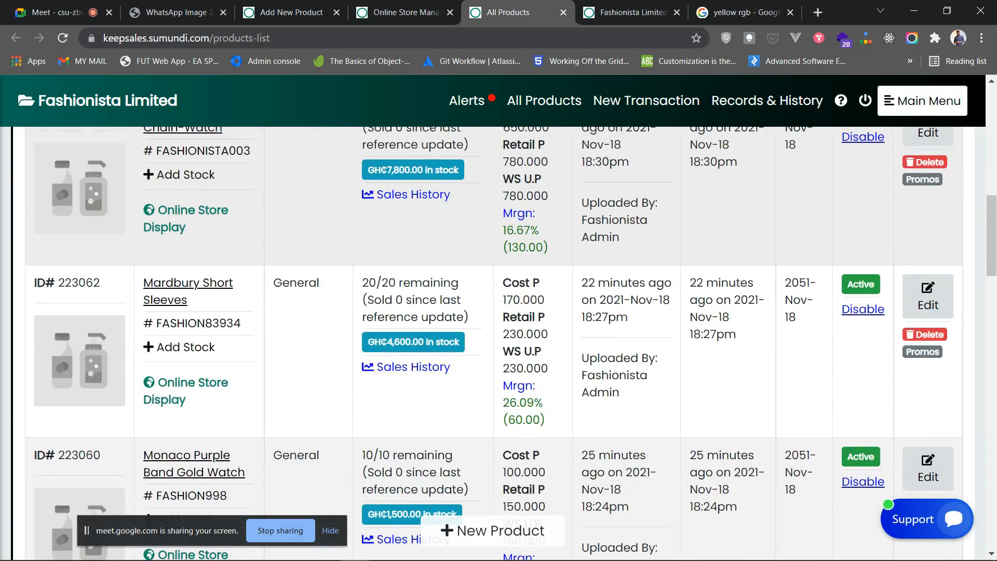
click(928, 299)
scroll(928, 298, down, 3)
click(593, 12)
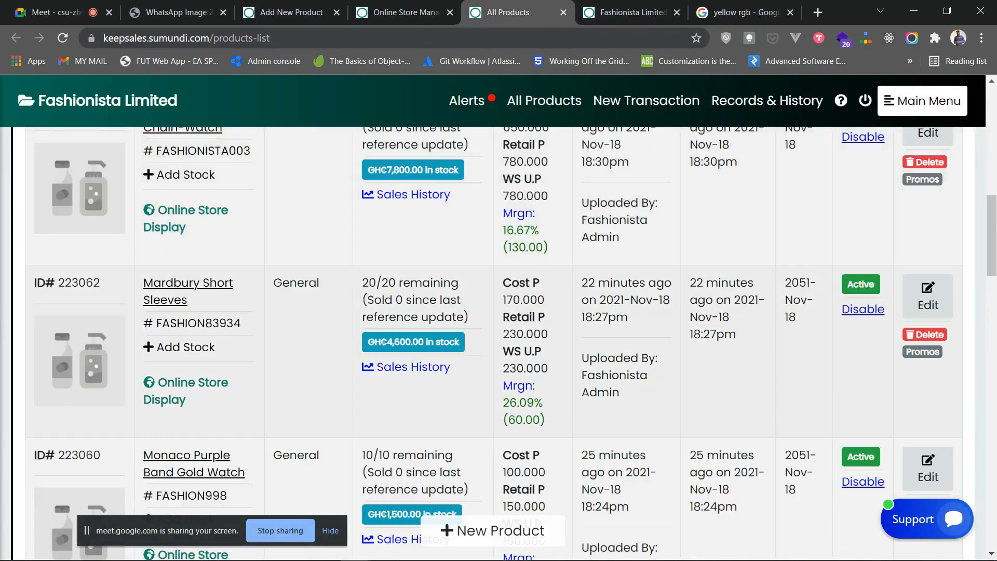
click(186, 374)
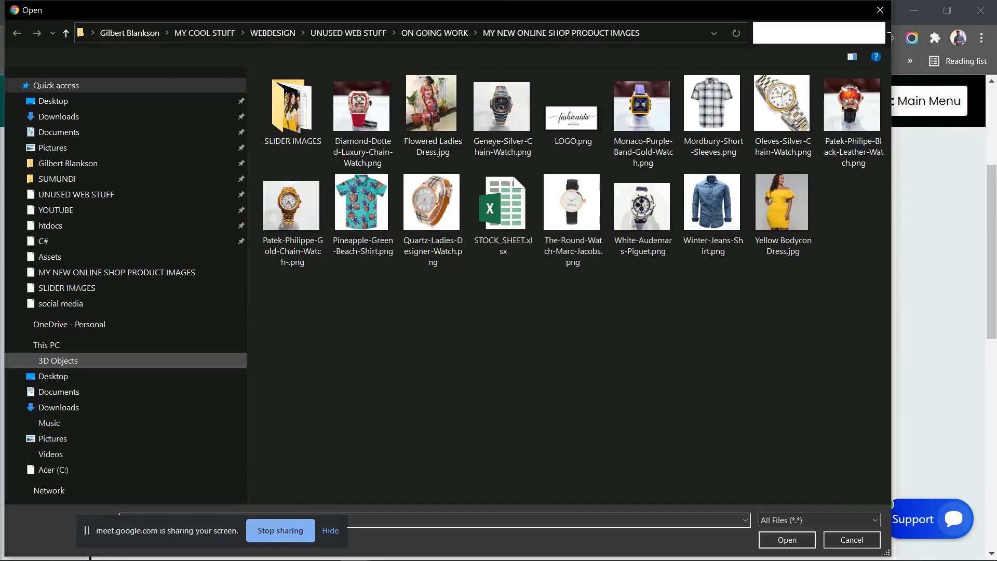
click(362, 214)
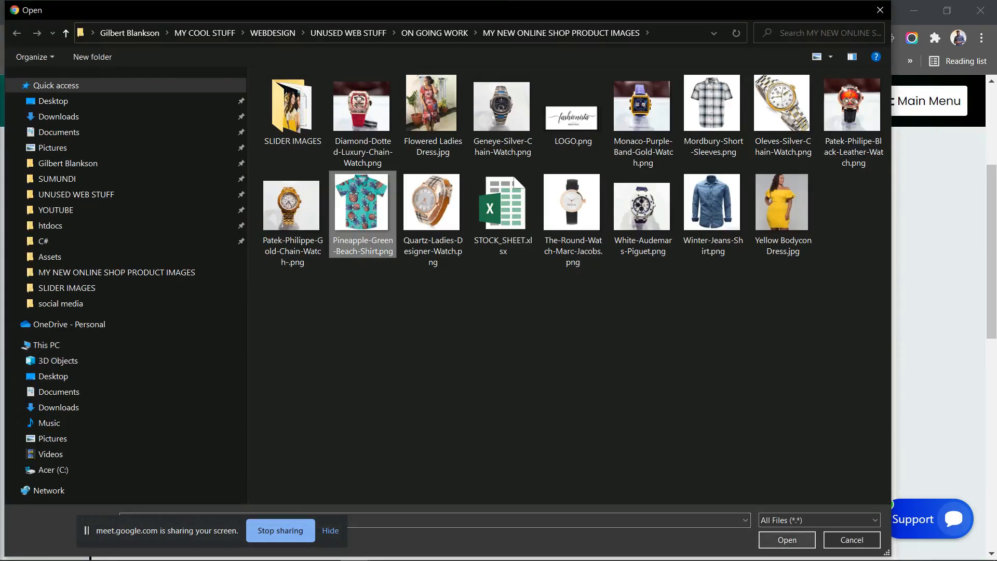
click(713, 115)
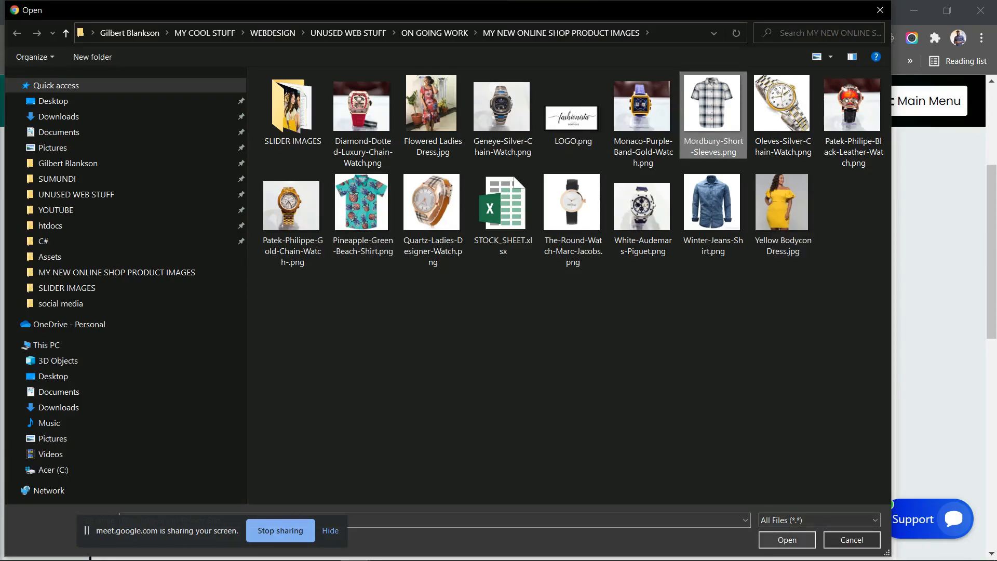
click(787, 540)
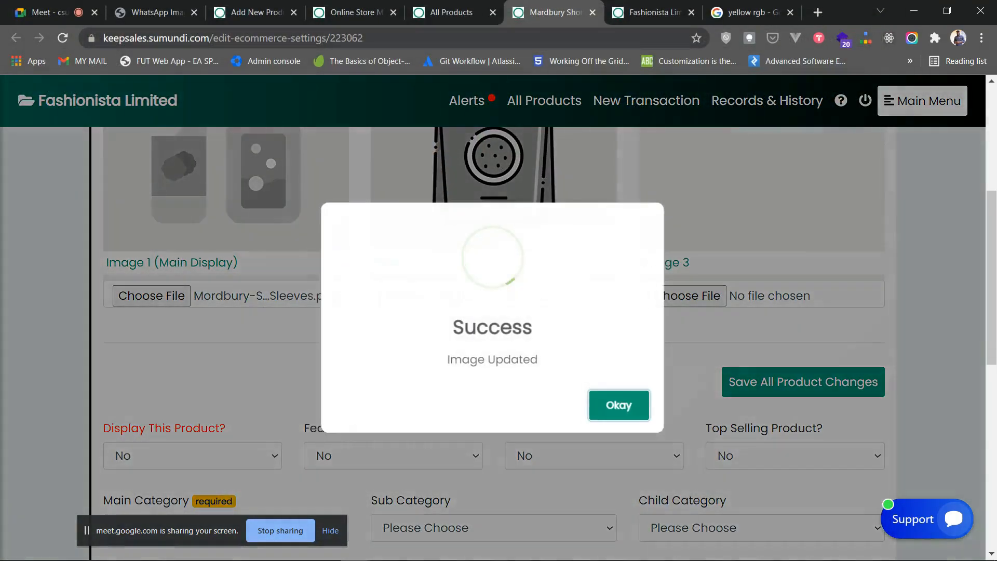
click(619, 405)
- Set Display, Featured, New Arrival and Top Selling all to Yes
scroll(619, 406, up, 4)
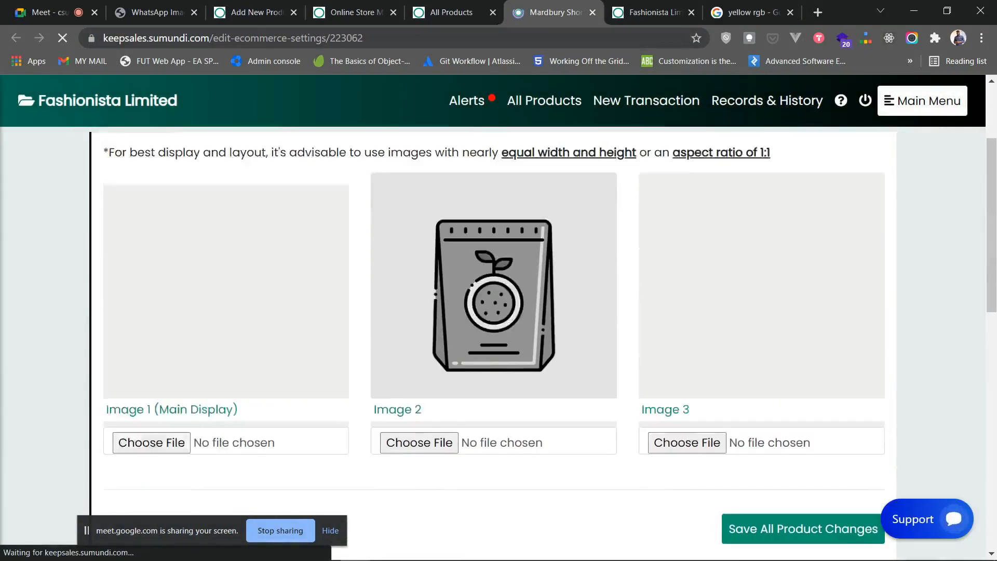
scroll(499, 311, down, 7)
click(192, 302)
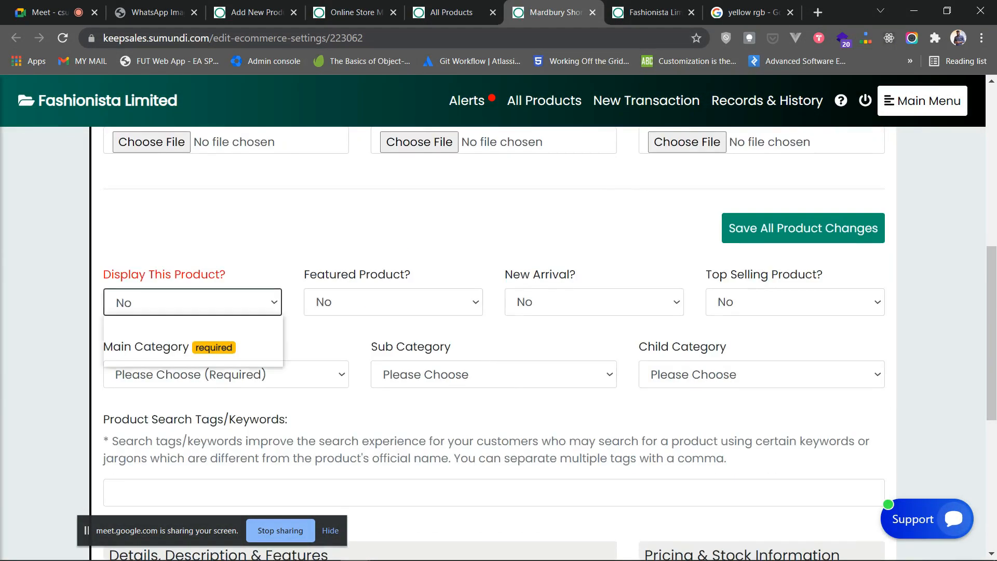
click(192, 339)
click(393, 302)
click(394, 339)
click(594, 303)
click(595, 338)
click(795, 303)
click(795, 338)
- Choose Shirts as the main category and save the product changes
click(226, 374)
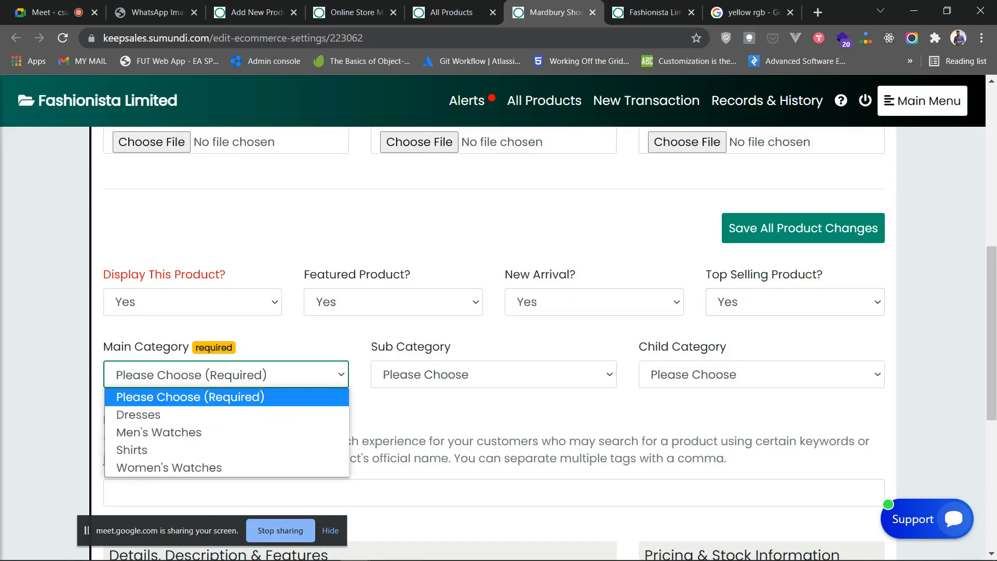
click(226, 450)
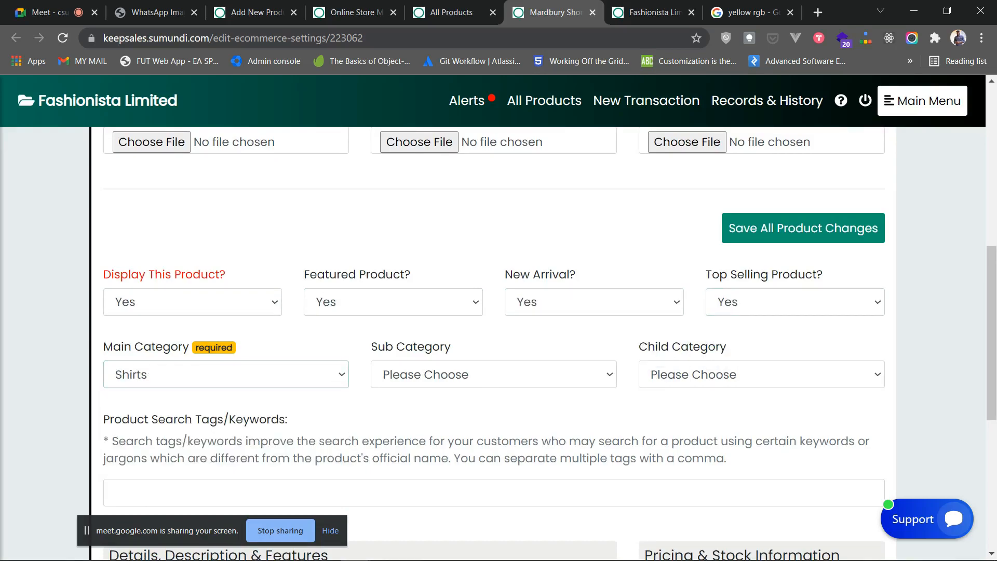
click(803, 228)
click(621, 406)
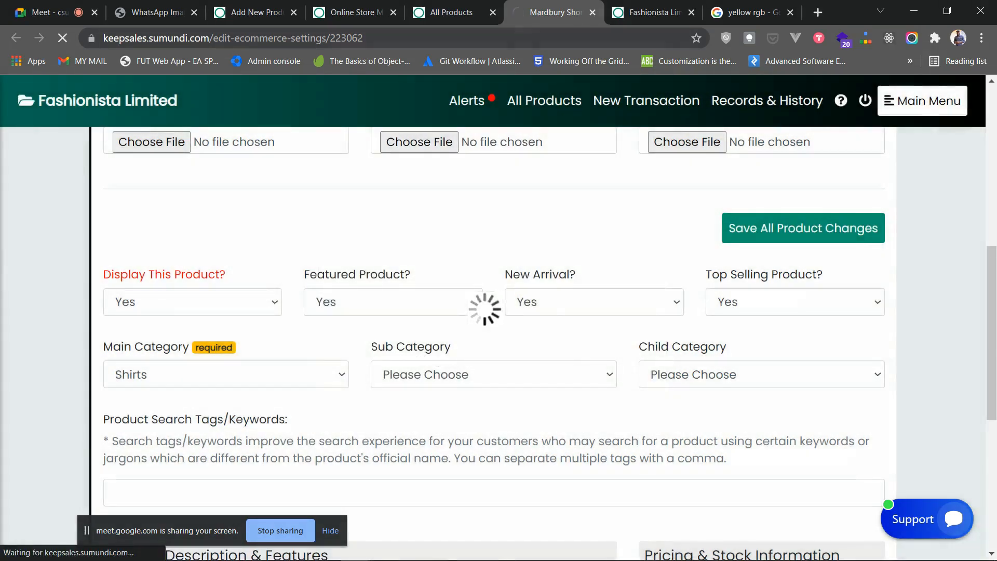
- Give Monaco Purple Band Gold Watch the Monaco-Purple-Band-Gold-Watch.png main image
click(592, 12)
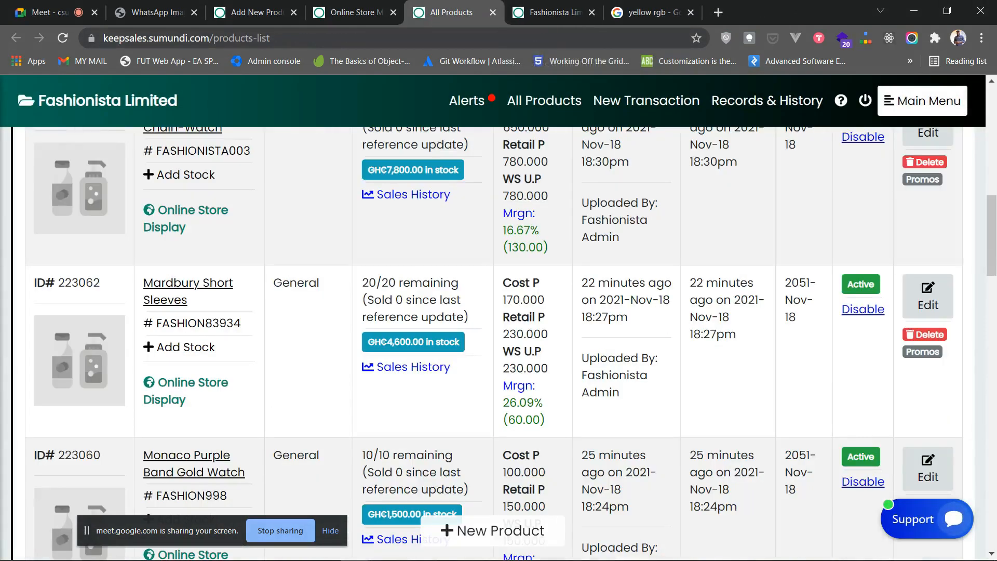
scroll(499, 343, down, 3)
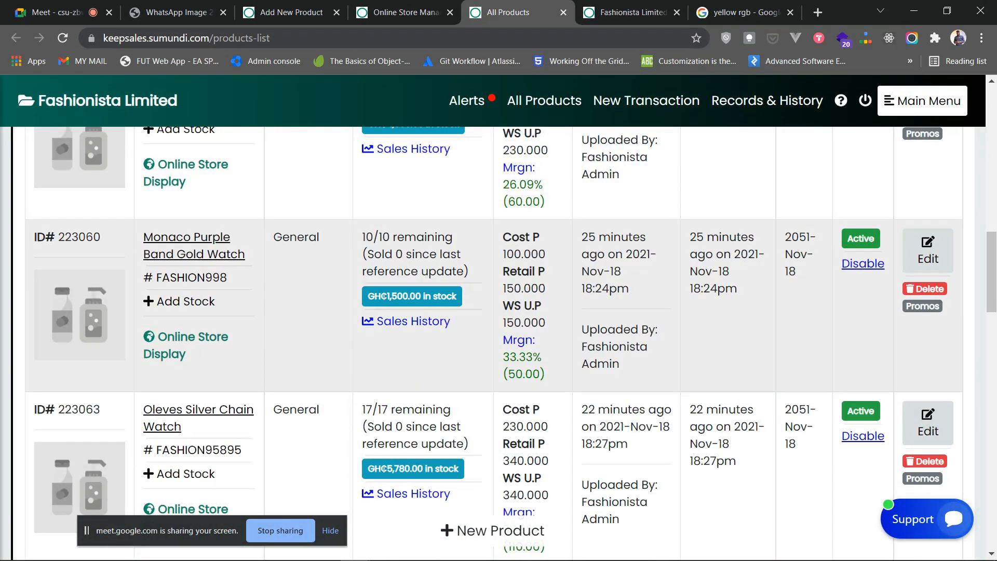
click(928, 250)
scroll(499, 342, down, 3)
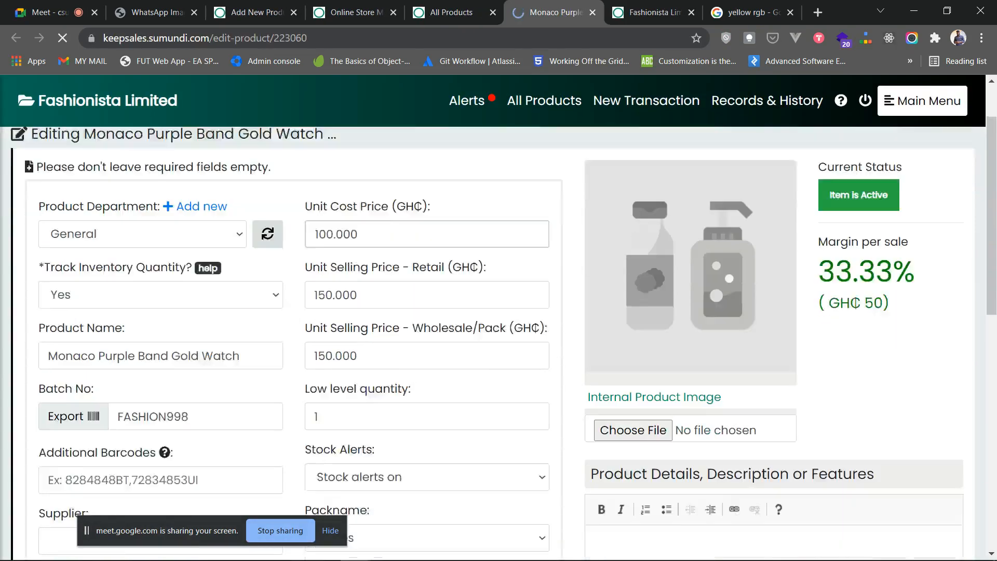
click(592, 12)
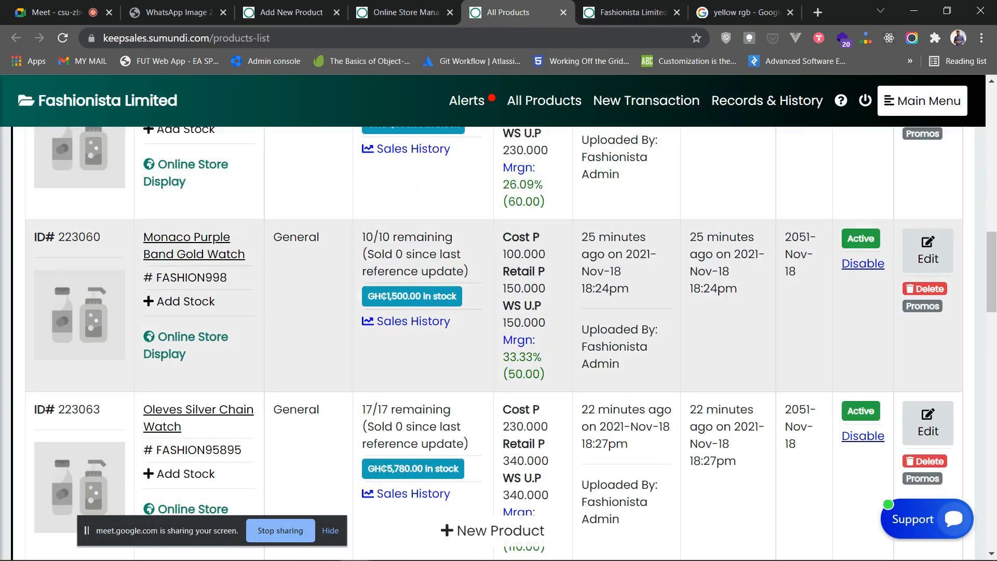
click(928, 252)
scroll(499, 343, down, 4)
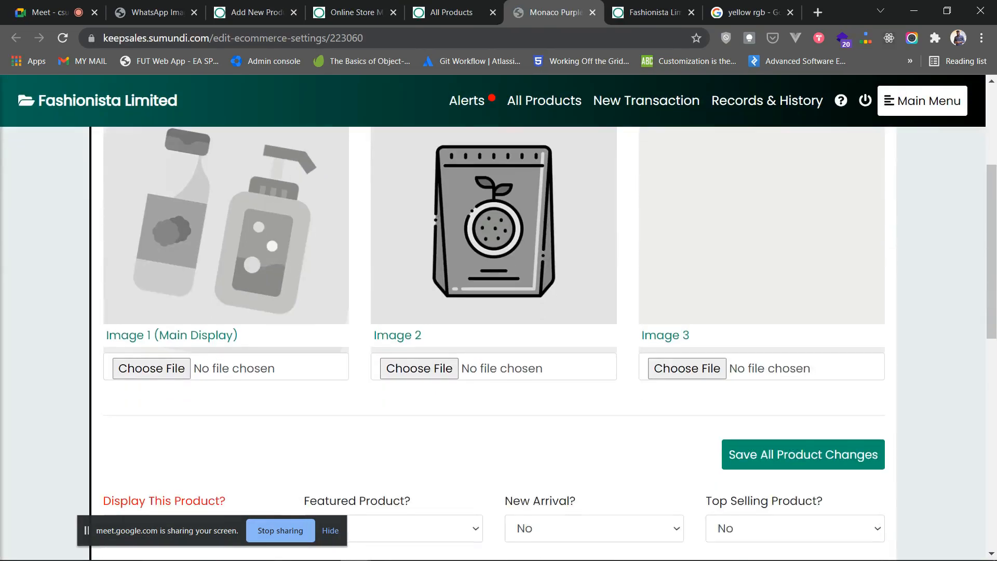
click(153, 369)
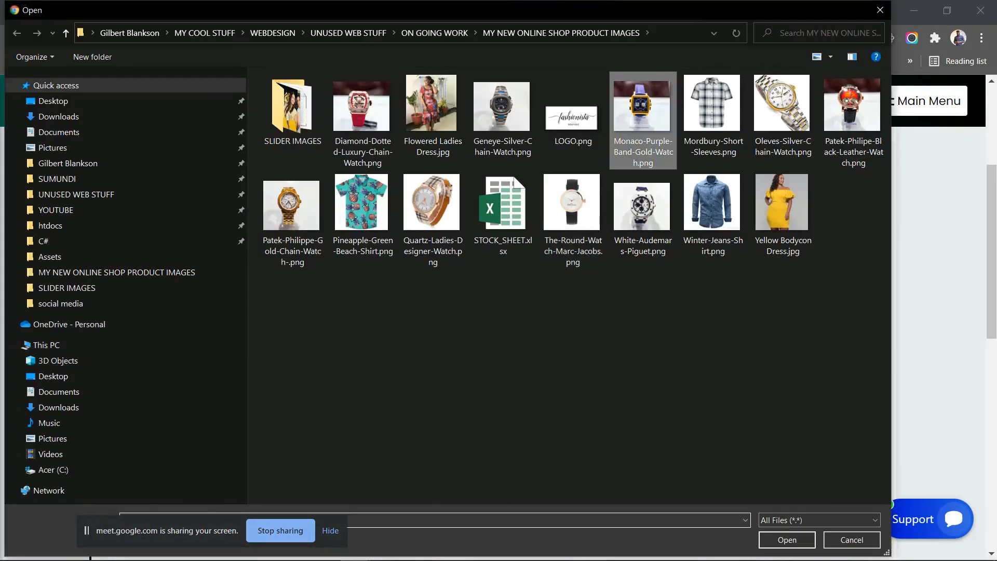
key(Return)
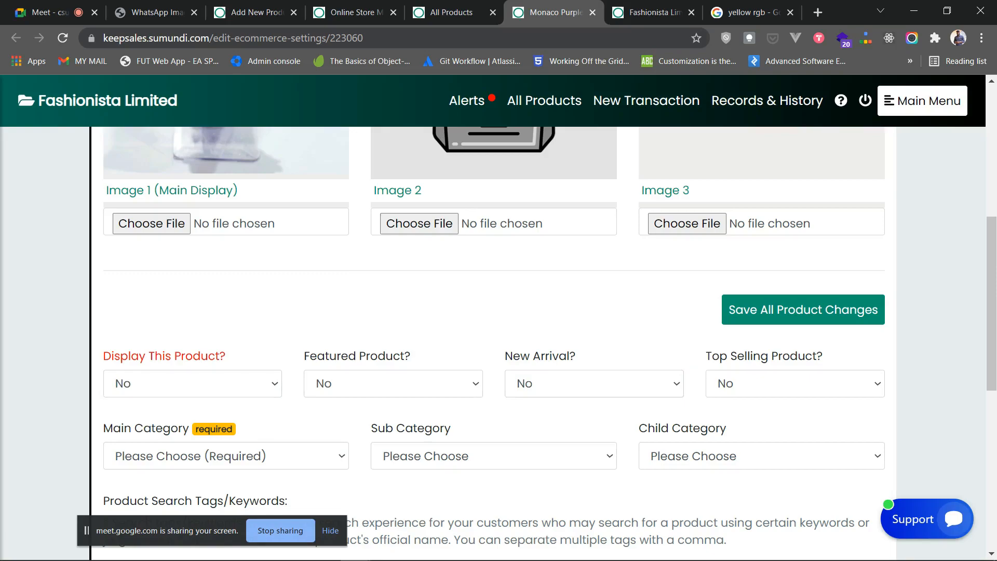
- Set Display This Product? to Yes for the Monaco watch
click(192, 384)
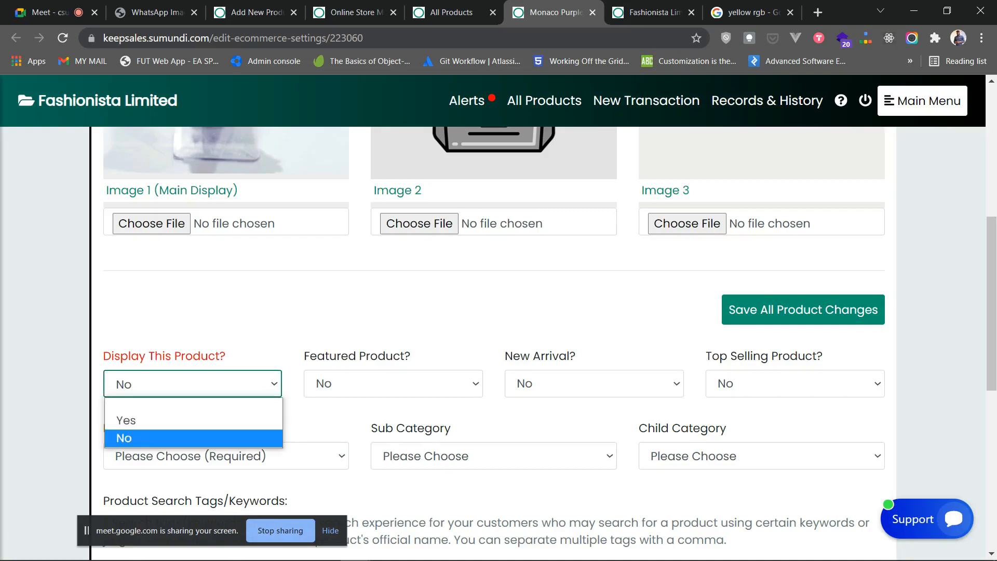
scroll(193, 383, down, 1)
click(192, 311)
click(192, 348)
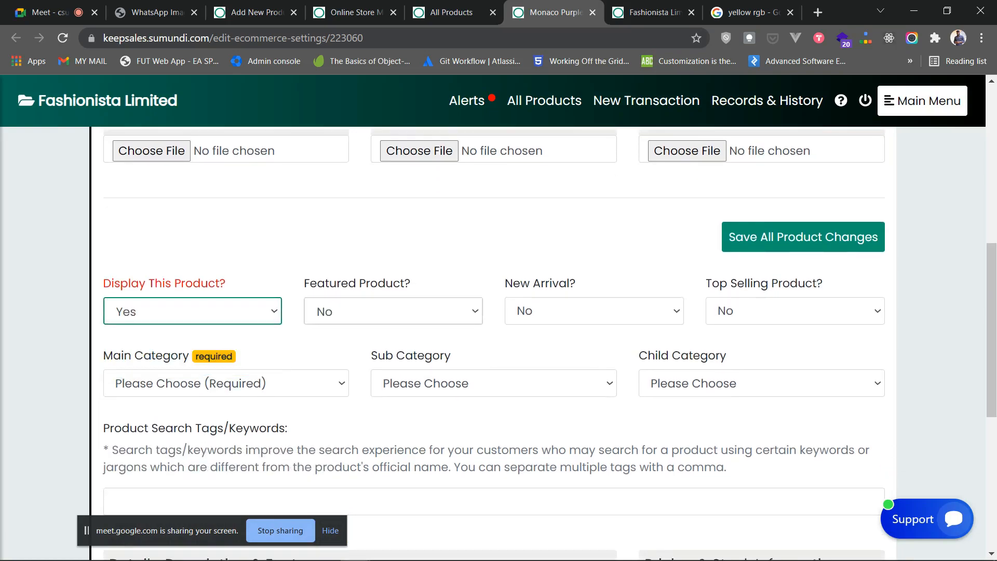
- Look over the live storefront, then return to the Monaco settings
key(ctrl+Tab)
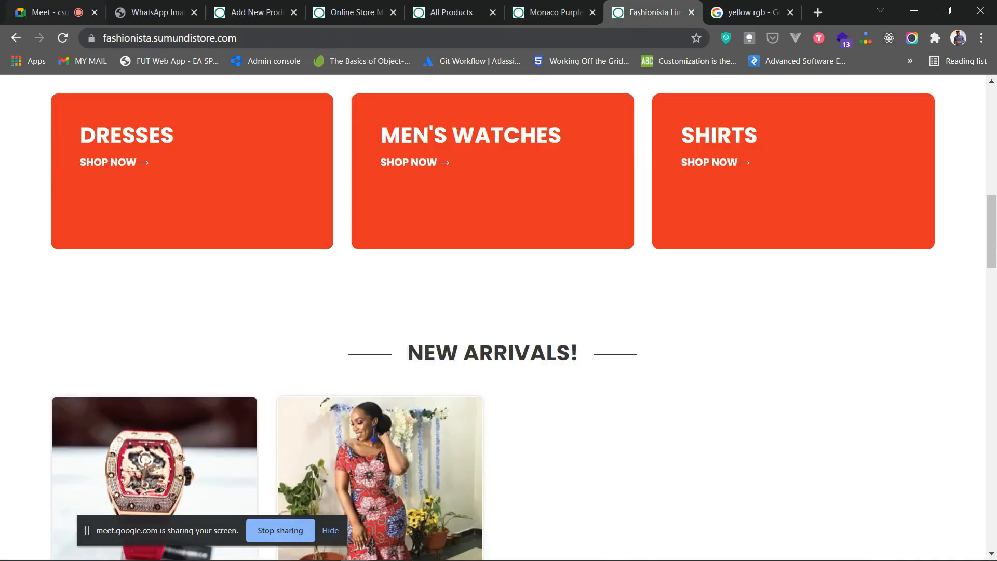
scroll(606, 353, down, 3)
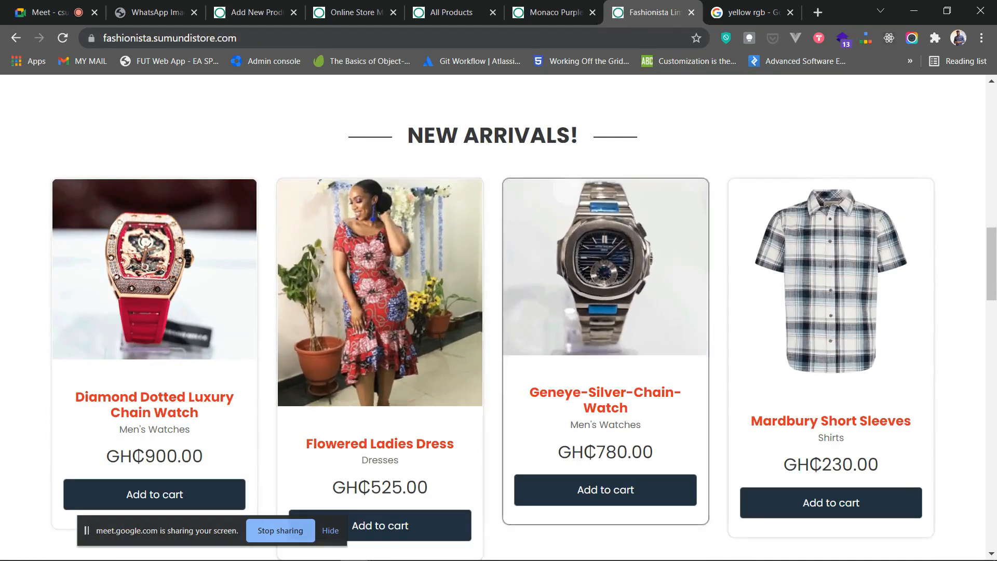
scroll(606, 323, down, 9)
scroll(605, 332, up, 6)
scroll(606, 332, down, 7)
scroll(605, 332, up, 10)
scroll(605, 332, up, 3)
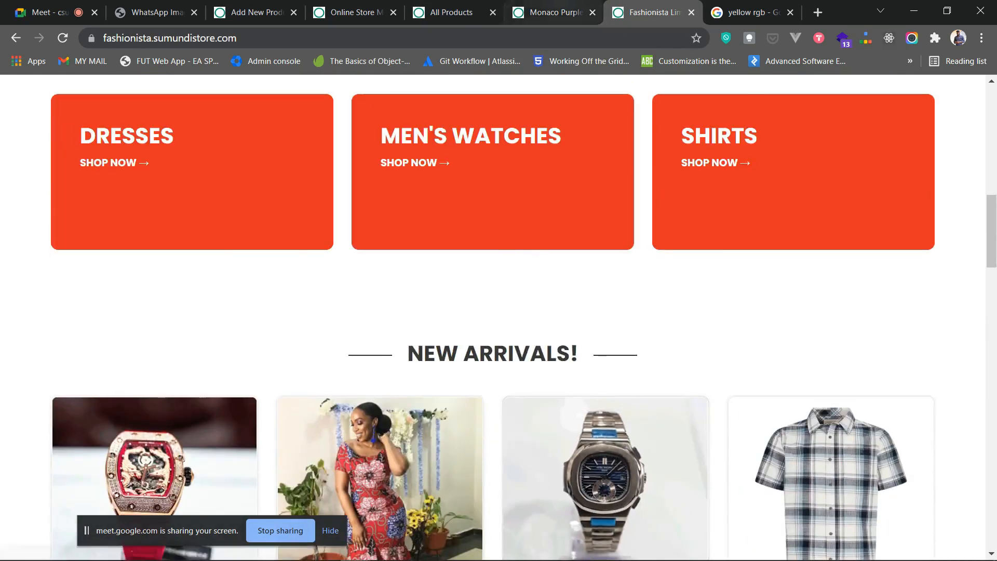
key(ctrl+shift+Tab)
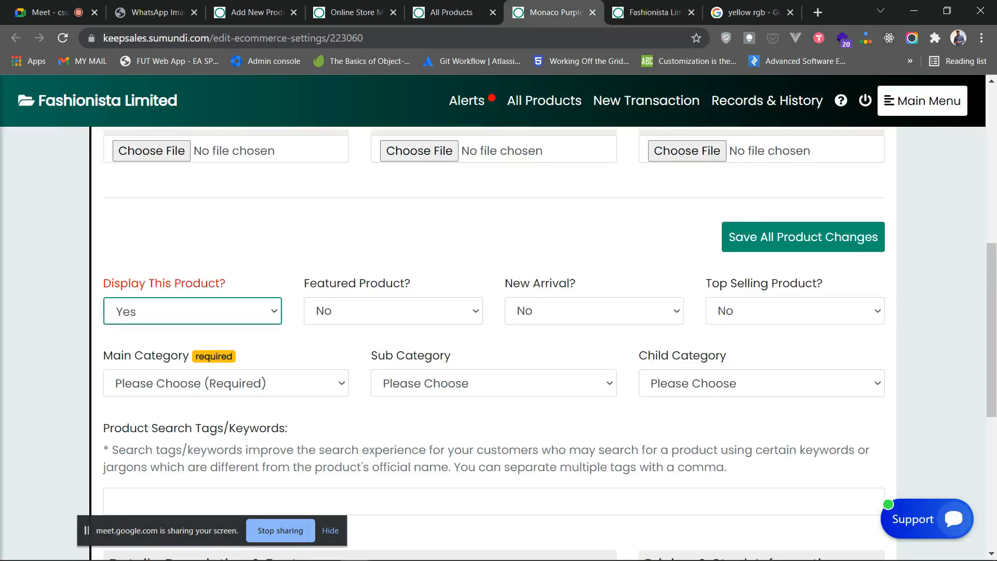
- Set the main category to Men's Watches and save the changes
click(260, 383)
scroll(332, 325, up, 1)
scroll(332, 325, down, 2)
click(260, 311)
key(Down)
key(Down)
key(Return)
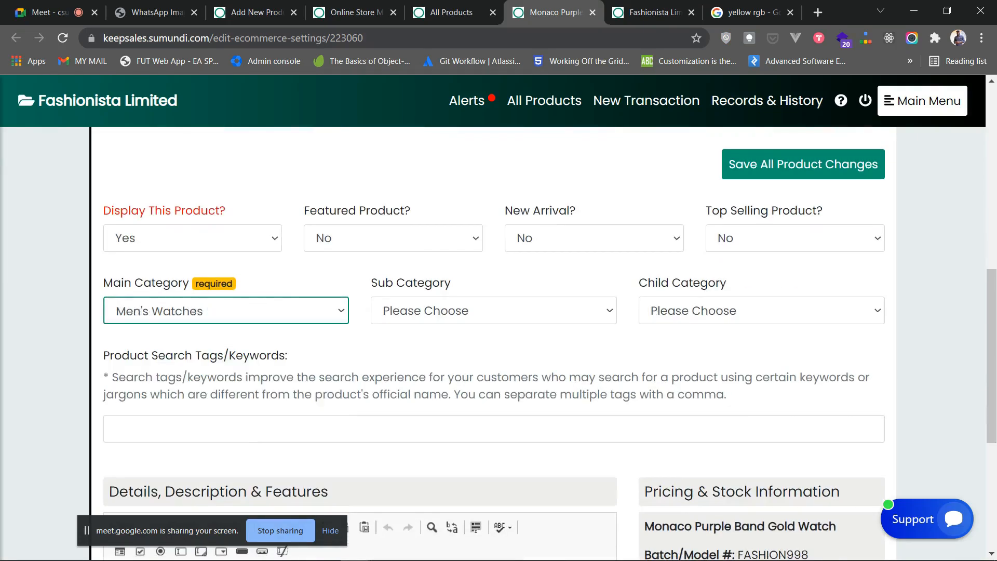
click(803, 164)
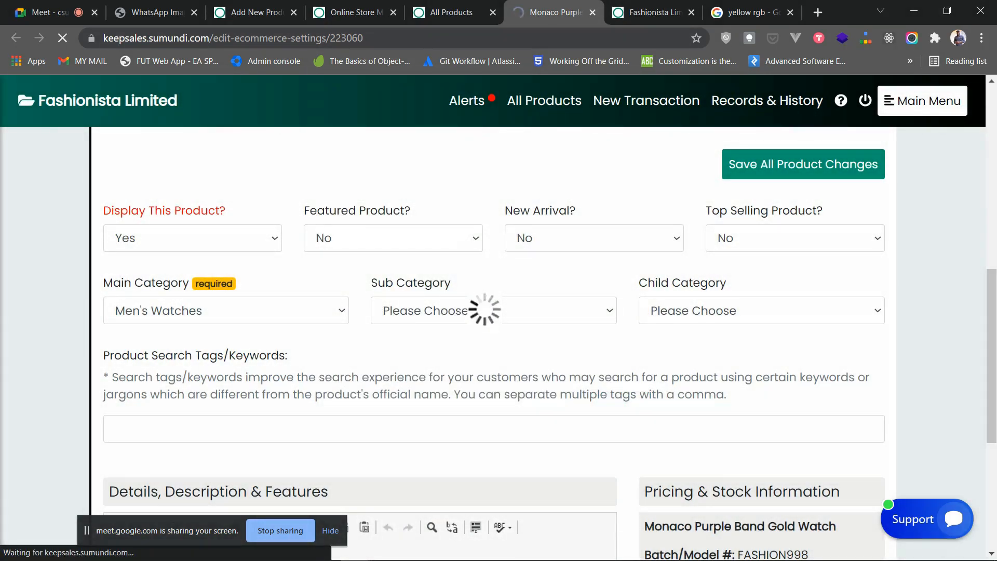
- Upload Oleves-Silver-Chain-Watch.png as Image 1 for the Oleves Silver Chain Watch
click(593, 12)
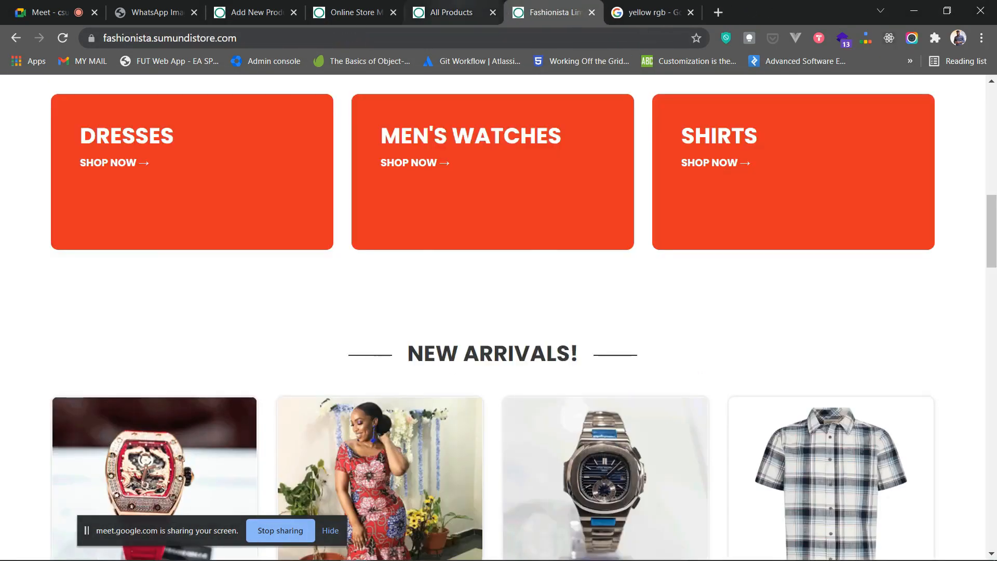
click(451, 13)
scroll(467, 223, down, 1)
scroll(457, 291, down, 3)
scroll(416, 312, up, 2)
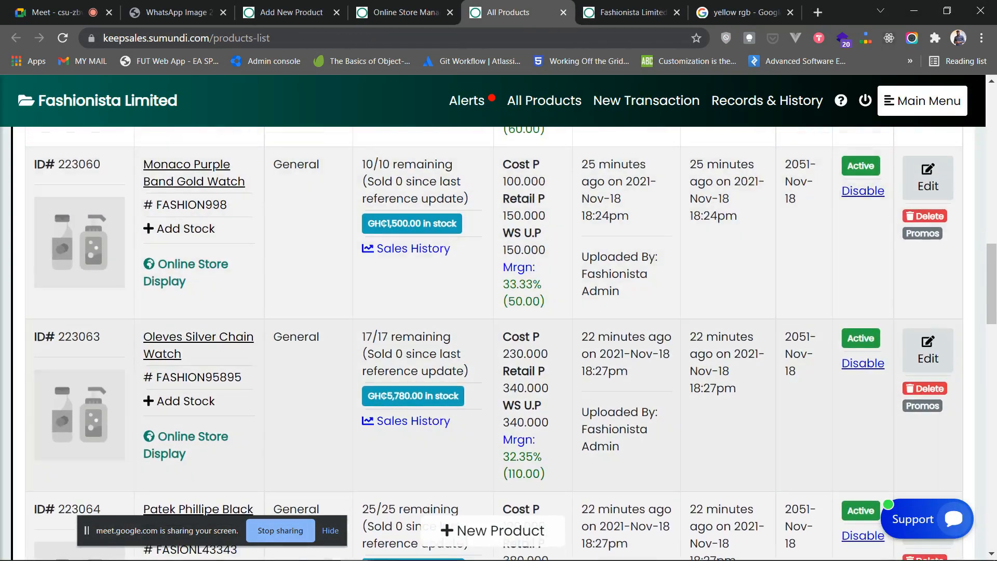
click(185, 445)
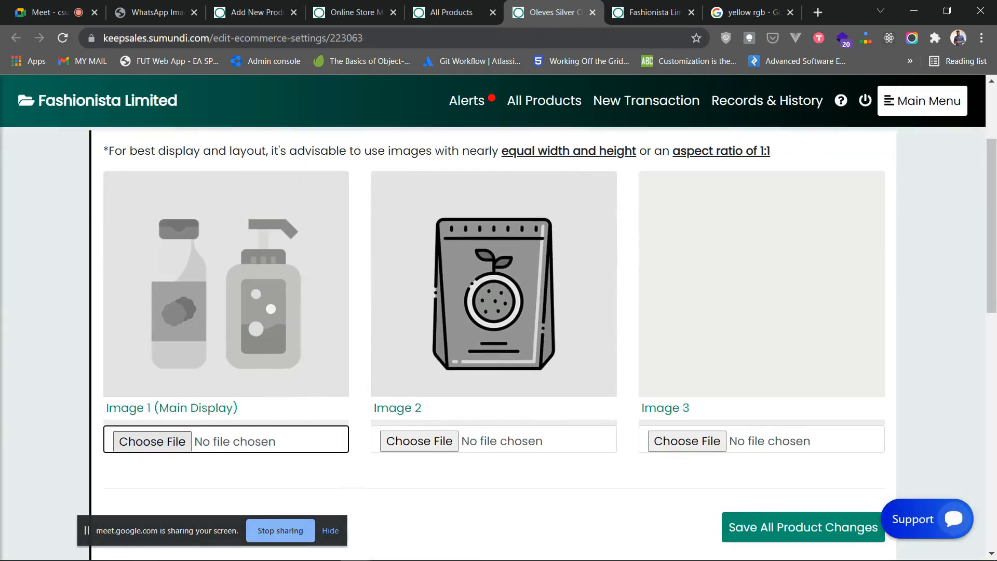
click(152, 441)
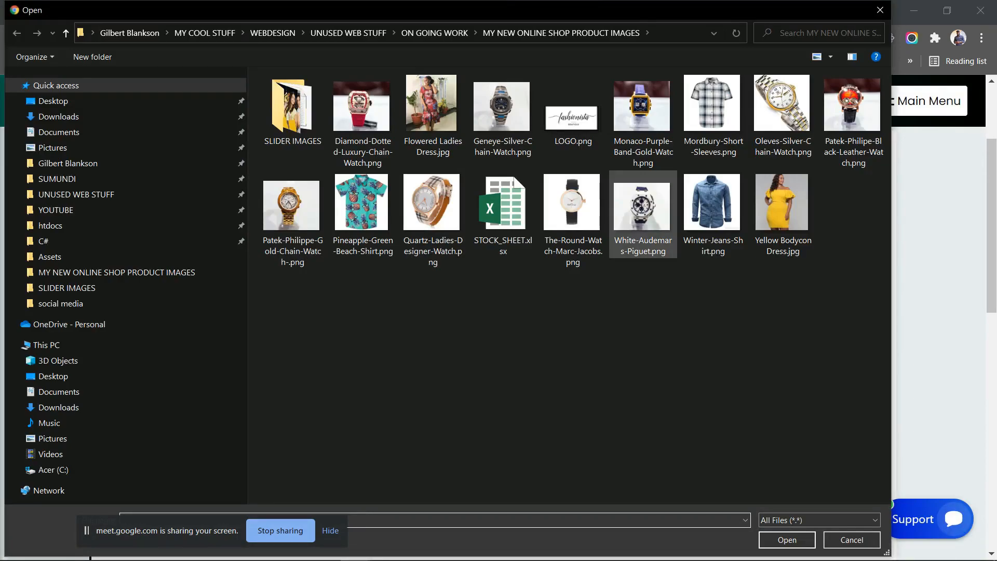
click(781, 104)
click(787, 539)
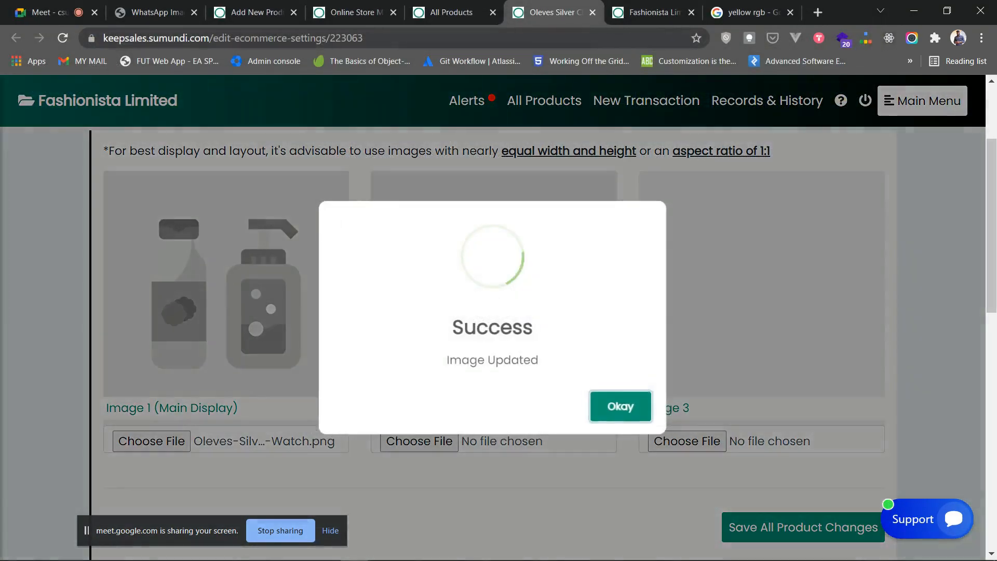
click(621, 406)
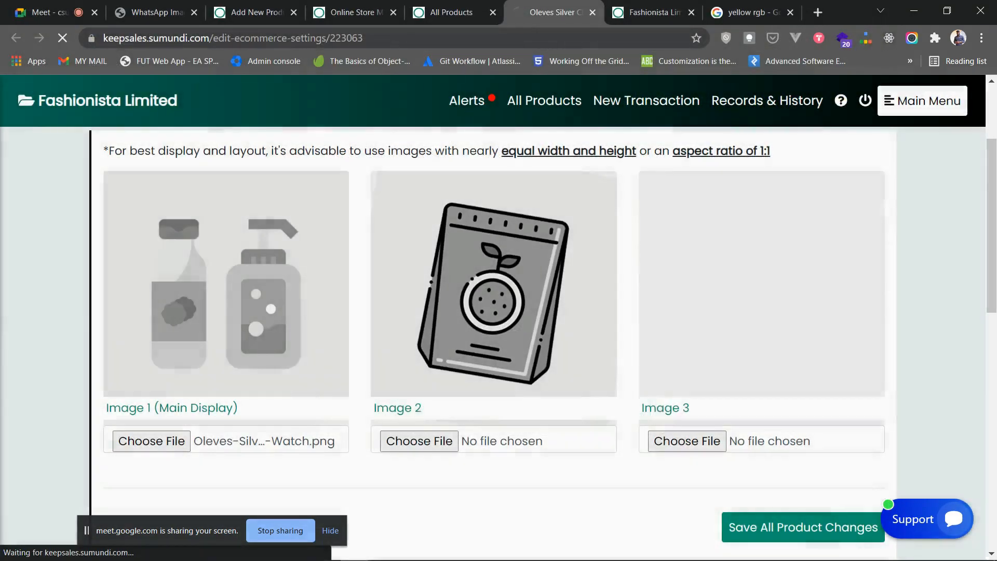
- Set Display to Yes with main category Men's Watches, save, and return to products
scroll(494, 342, down, 3)
scroll(493, 343, down, 4)
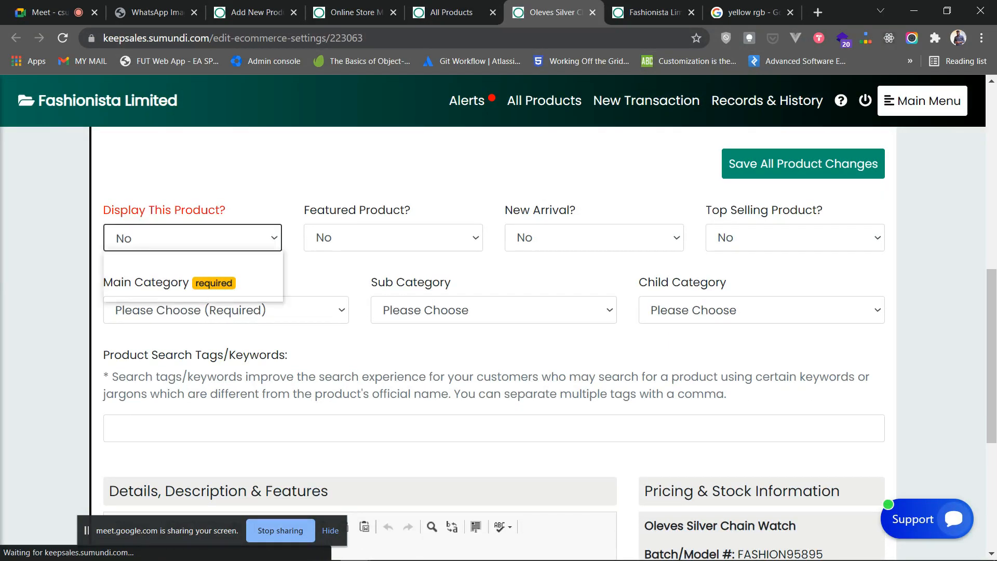
click(177, 274)
click(226, 311)
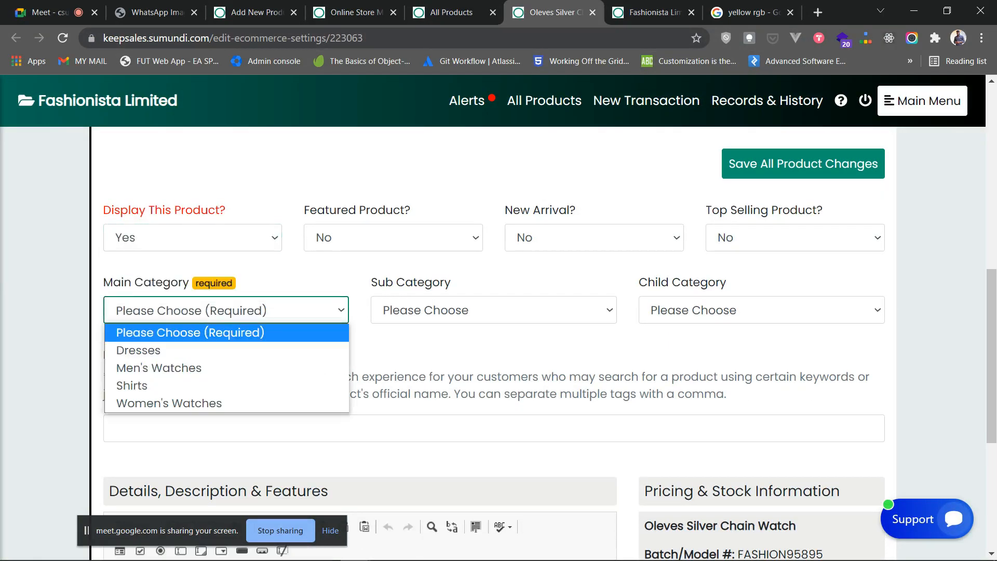
click(159, 368)
click(803, 165)
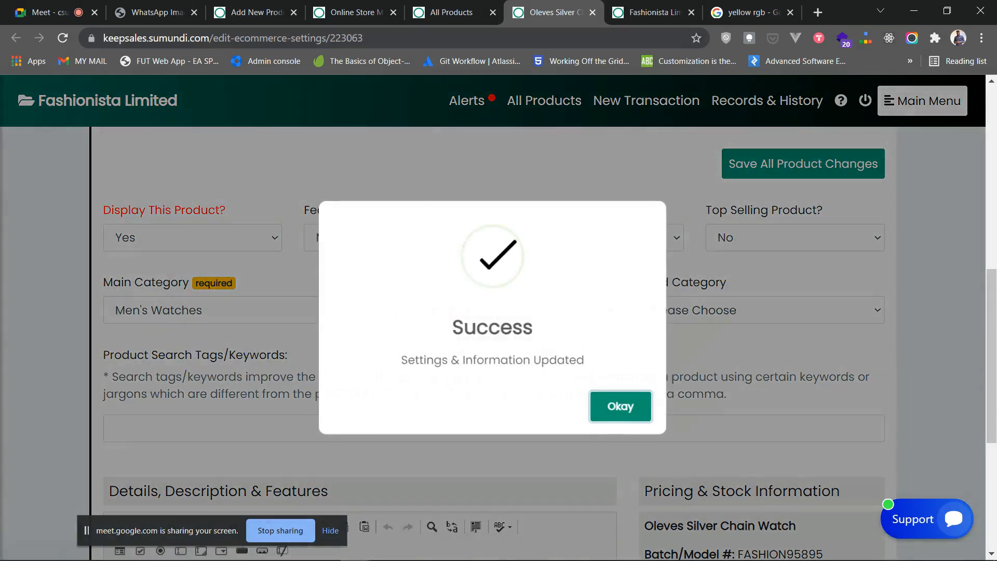
click(621, 407)
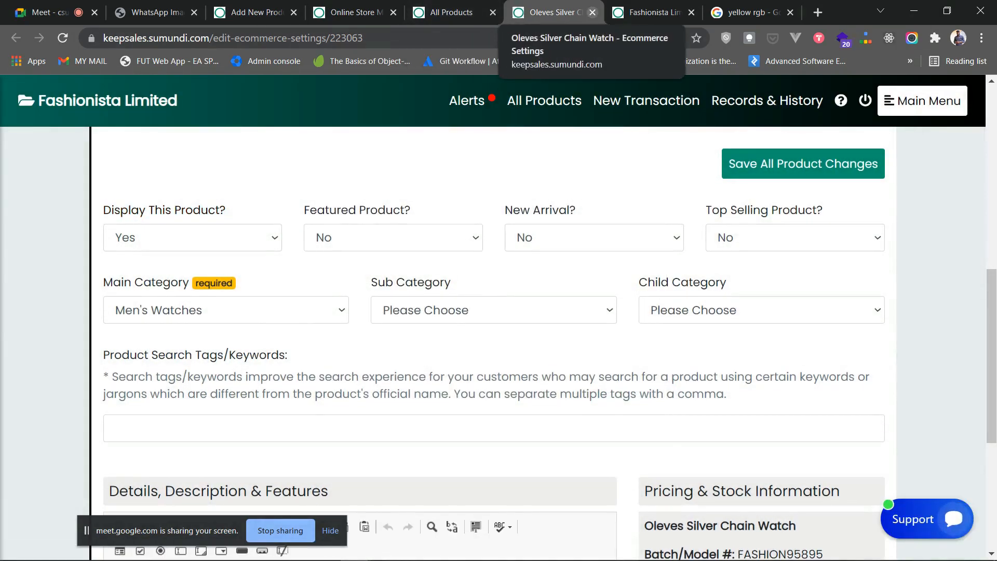
click(593, 12)
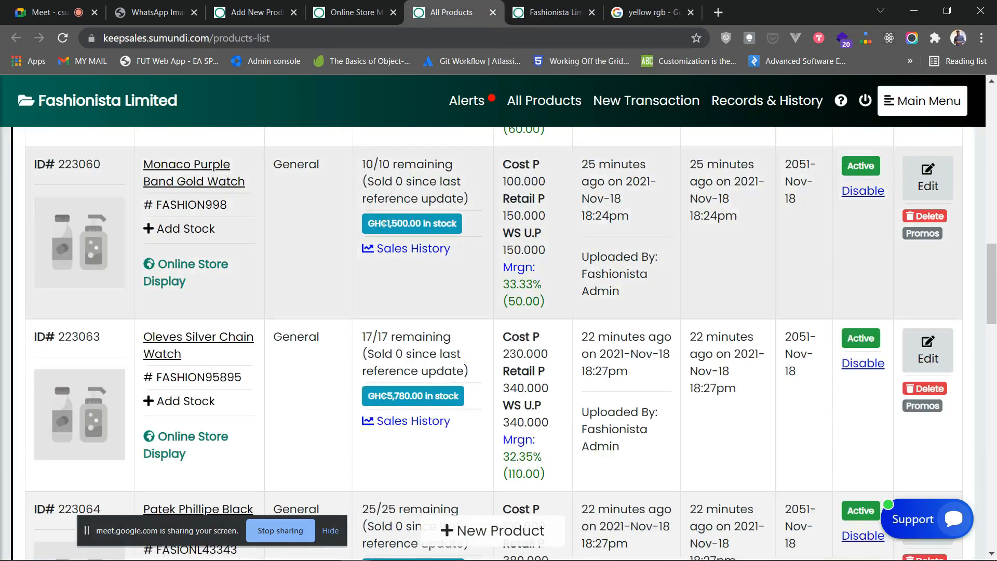
scroll(499, 343, down, 3)
scroll(498, 343, down, 3)
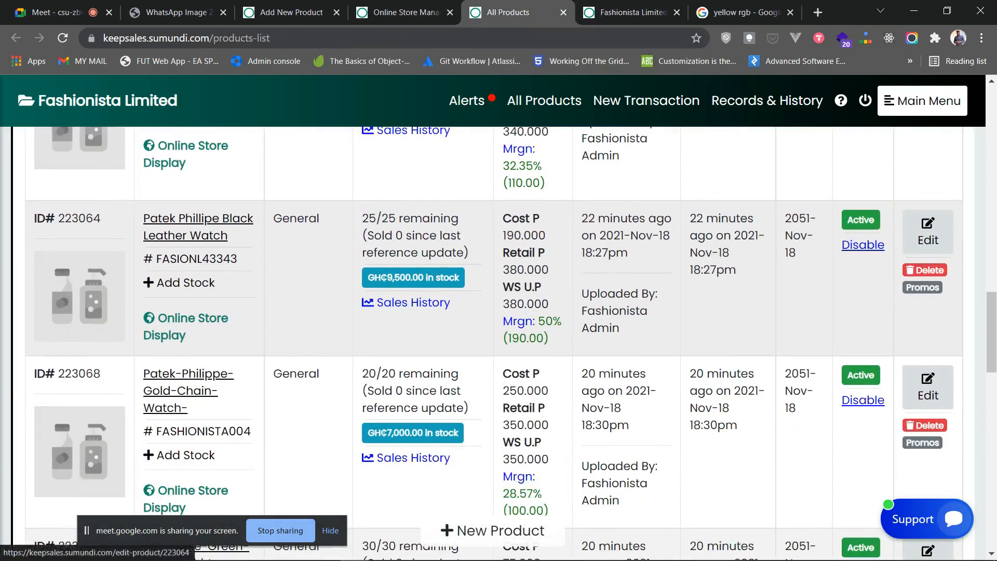
- Upload Oleves-Silver-Chain-Watch.png as Image 1 for Patek Phillipe Black Leather Watch (223064)
click(928, 232)
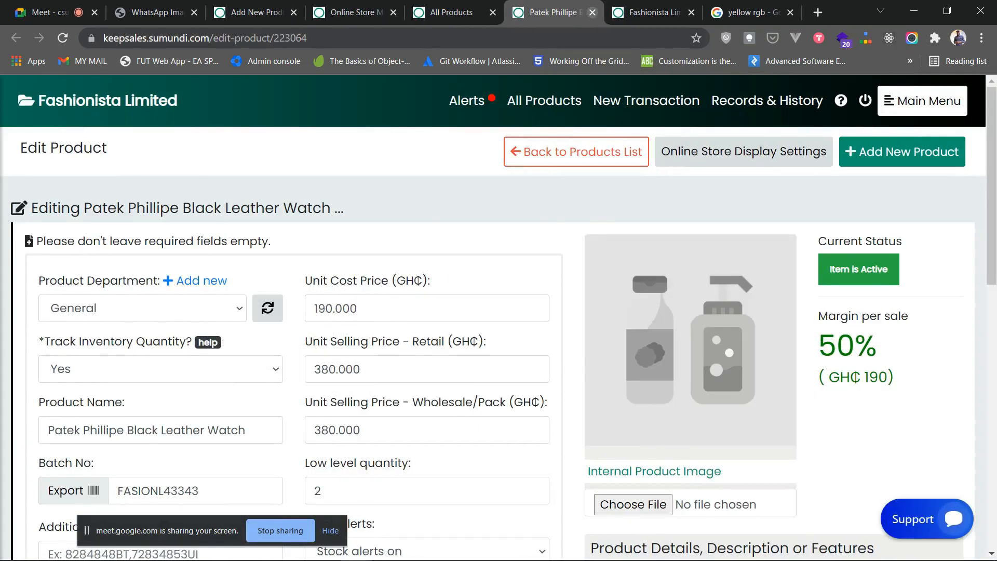
click(592, 12)
scroll(499, 343, down, 2)
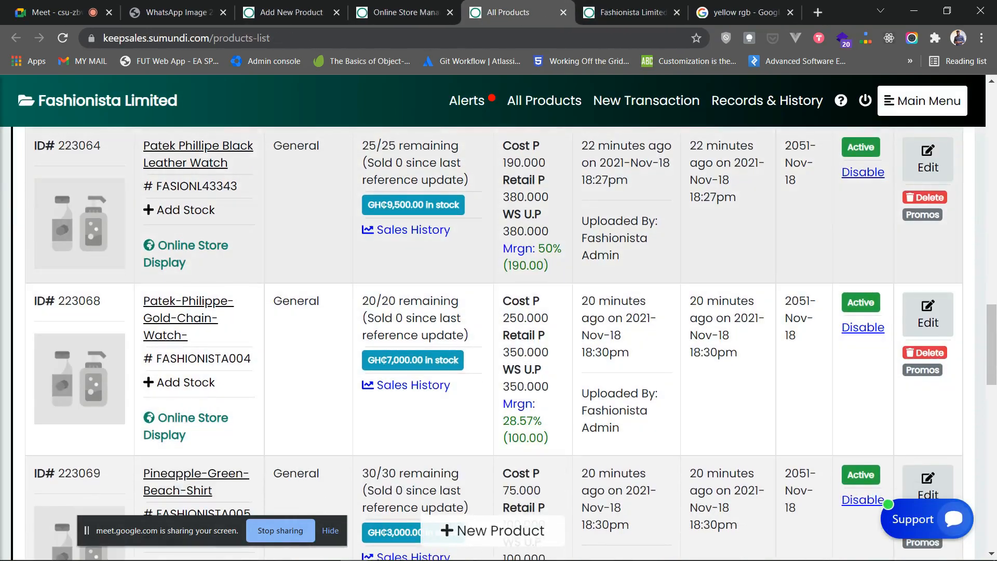
click(185, 246)
scroll(176, 322, down, 2)
click(152, 442)
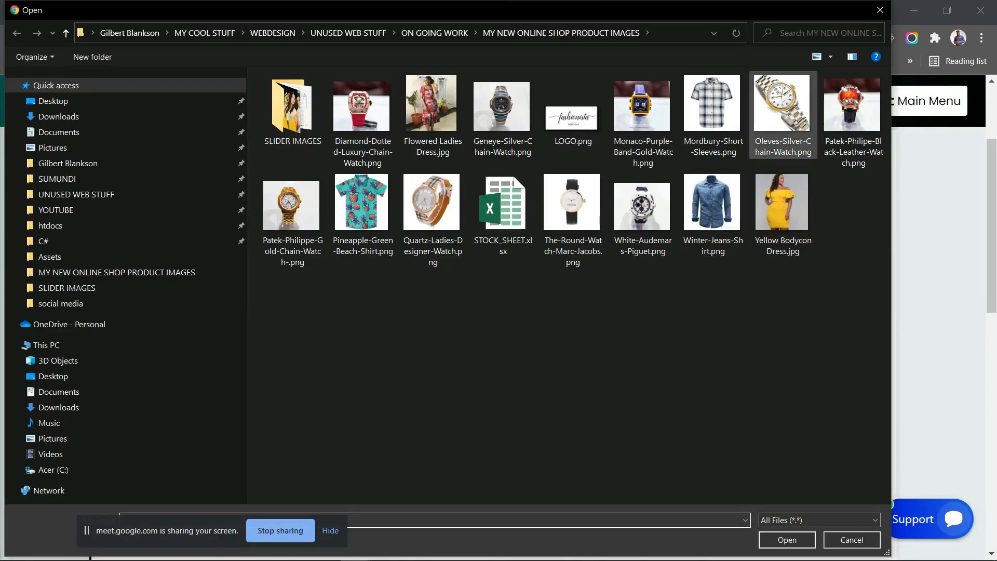
click(783, 115)
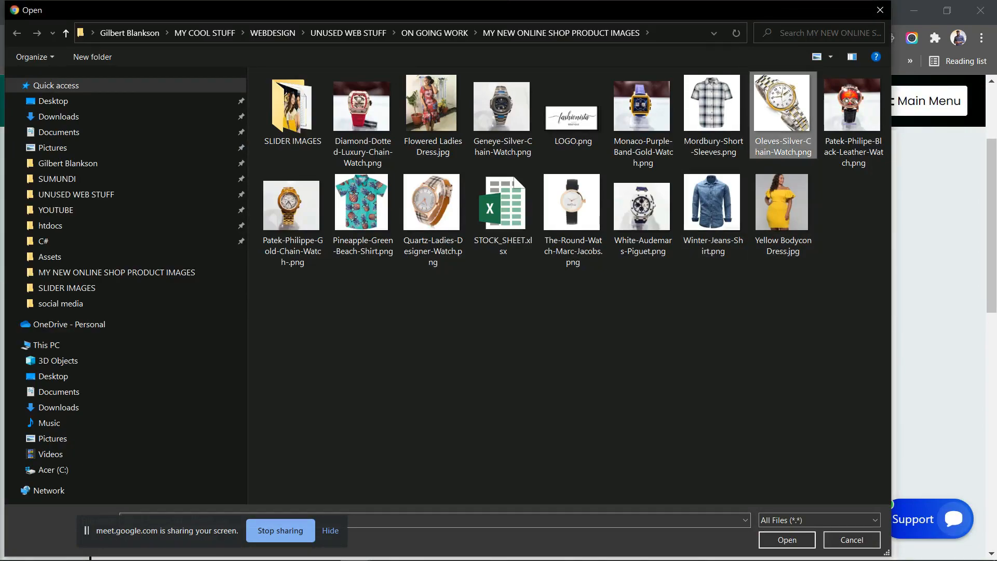
click(788, 541)
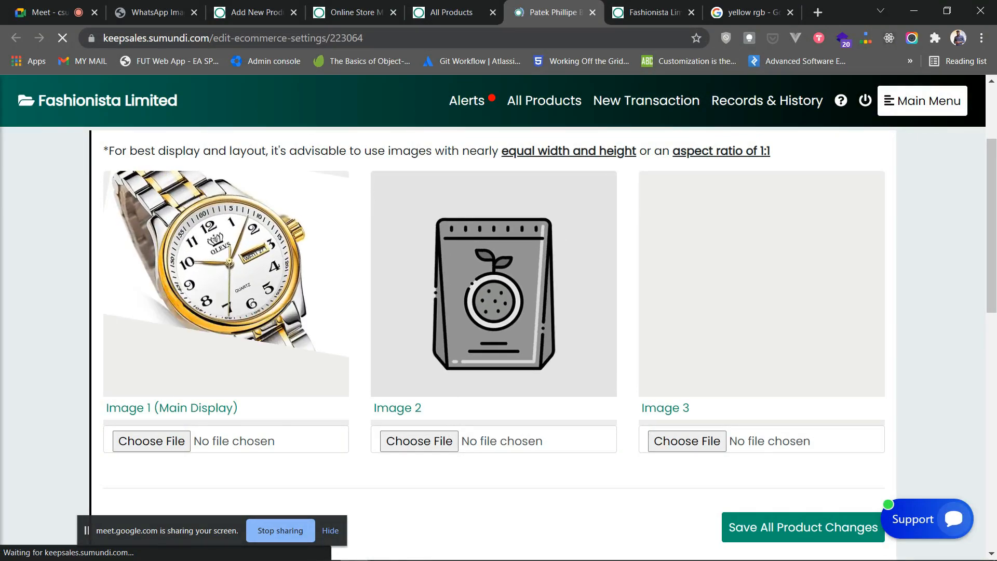
- Set Display to Yes and main category Women's Watches, then save the changes
scroll(493, 343, down, 3)
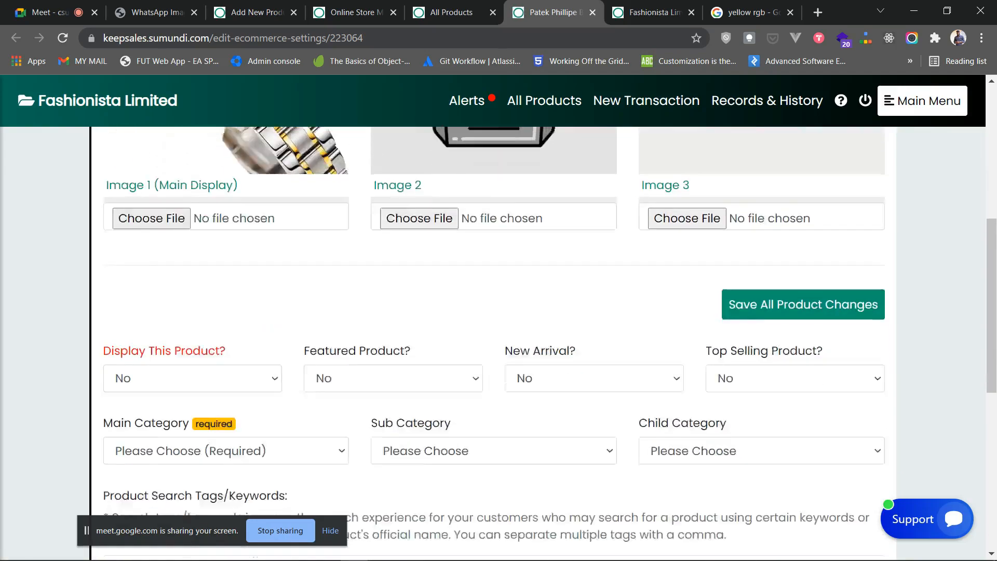
click(192, 310)
click(192, 347)
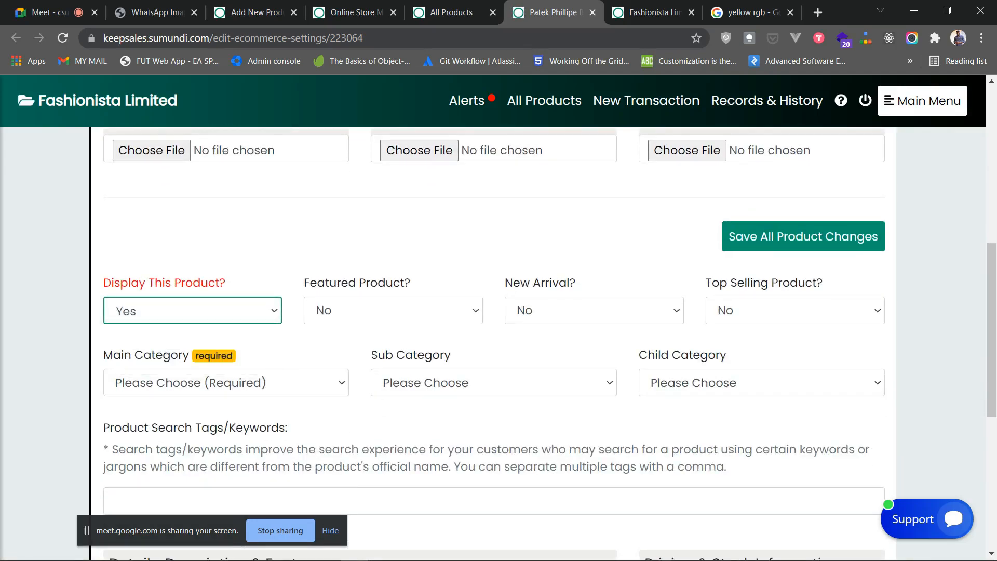
click(226, 383)
click(169, 476)
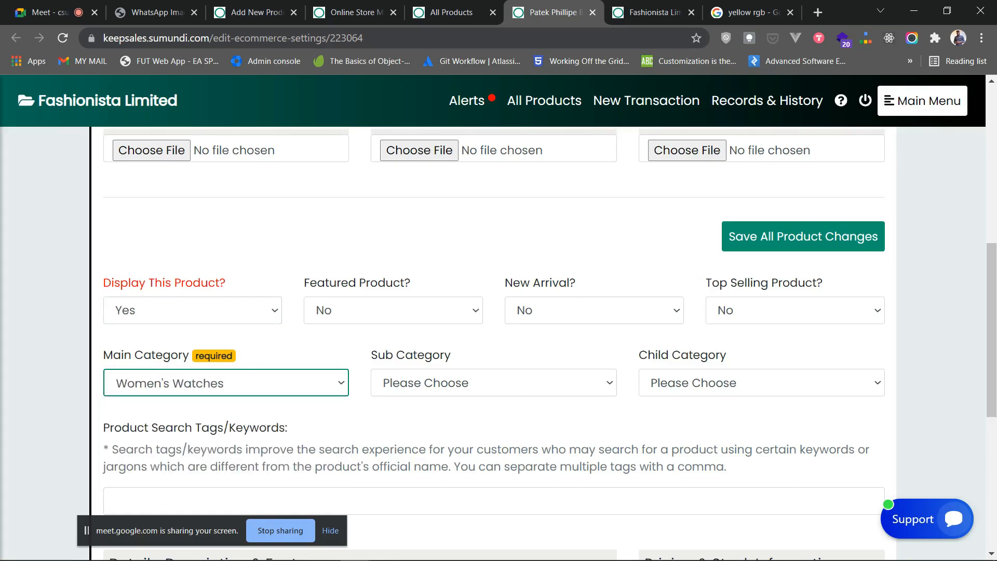
click(804, 237)
click(619, 405)
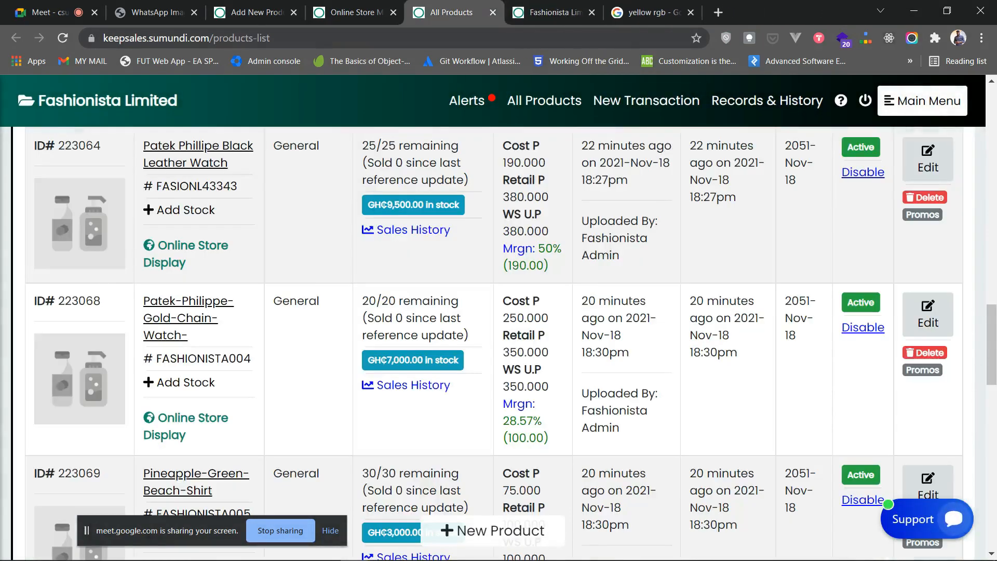
scroll(493, 332, down, 2)
scroll(494, 333, up, 3)
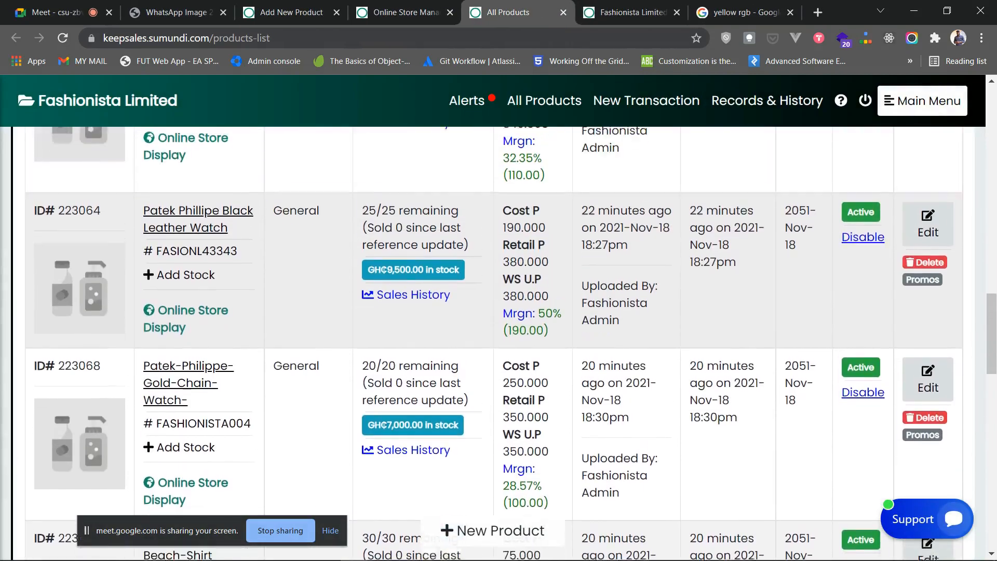
scroll(494, 332, down, 1)
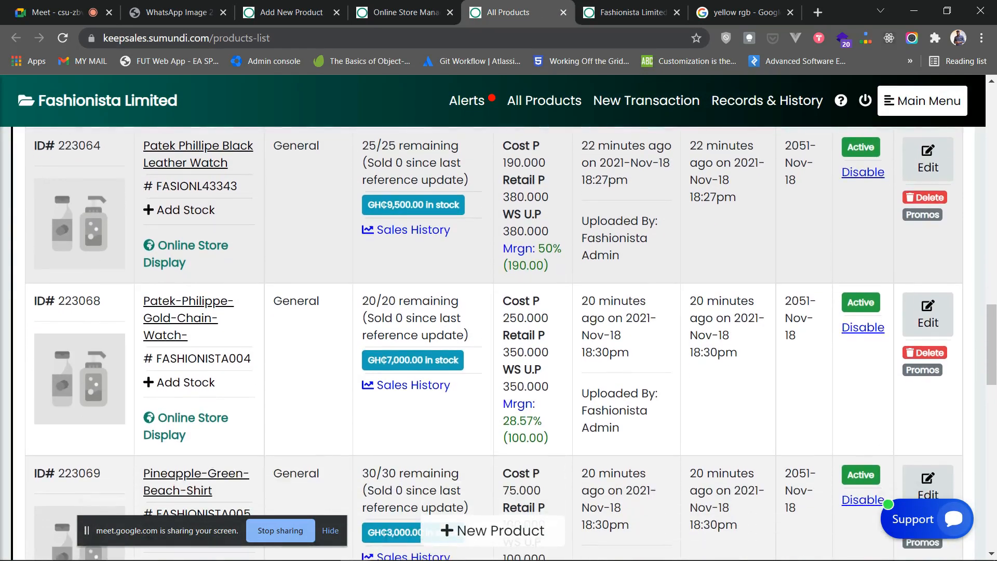
scroll(494, 333, up, 1)
scroll(494, 332, down, 1)
- Recheck the Black Leather Watch settings, then open row 223068's online store display
click(186, 253)
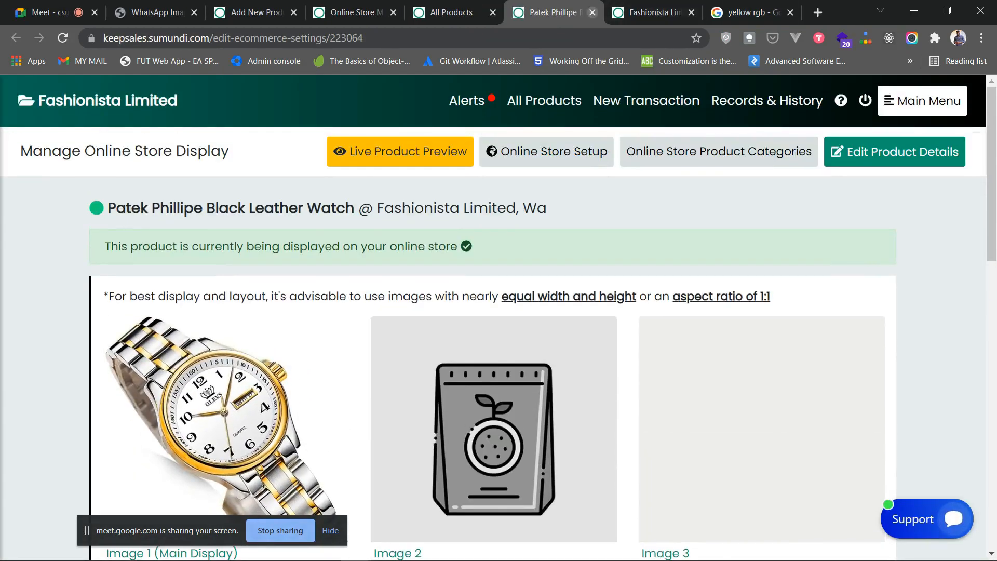
click(592, 12)
click(182, 371)
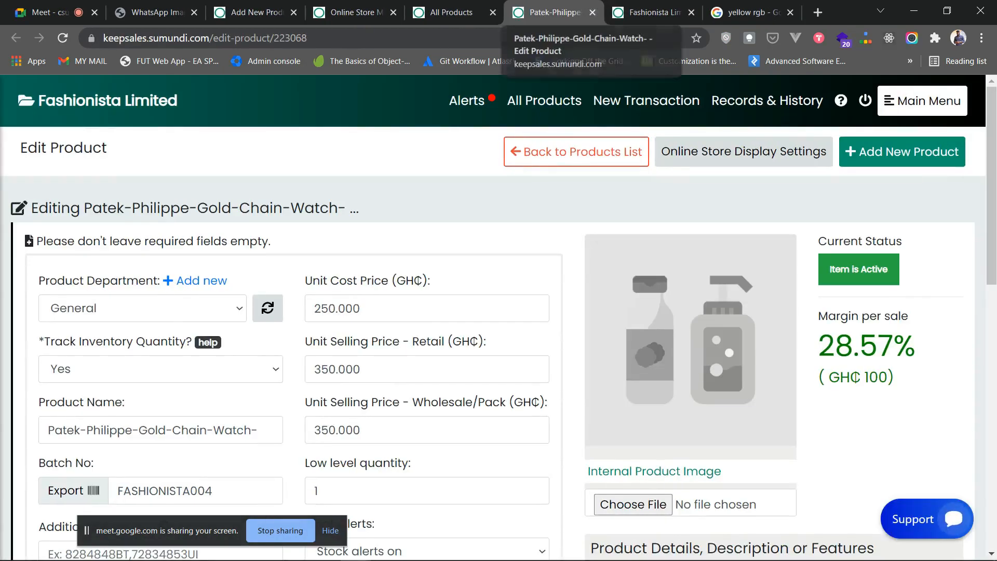
click(592, 13)
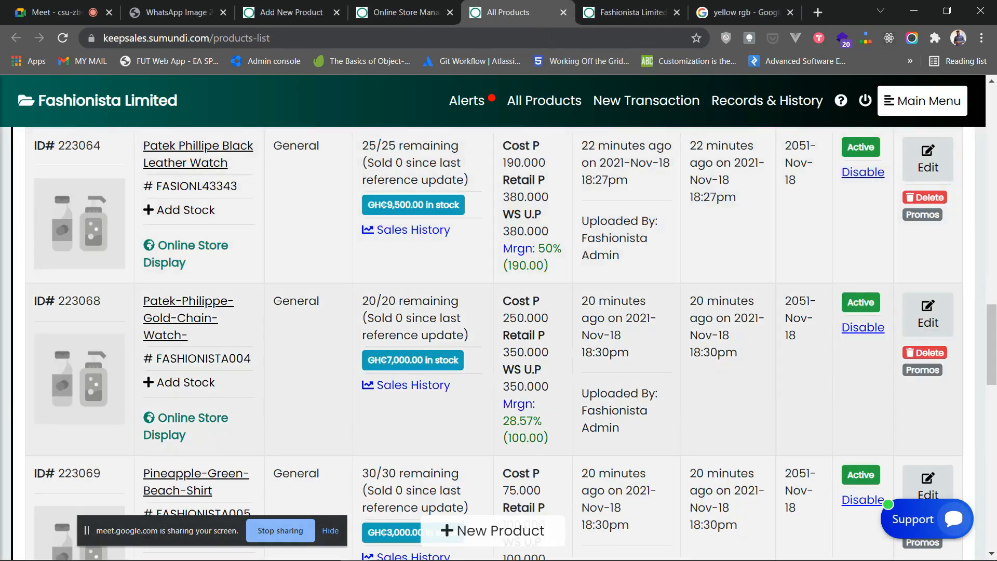
click(192, 418)
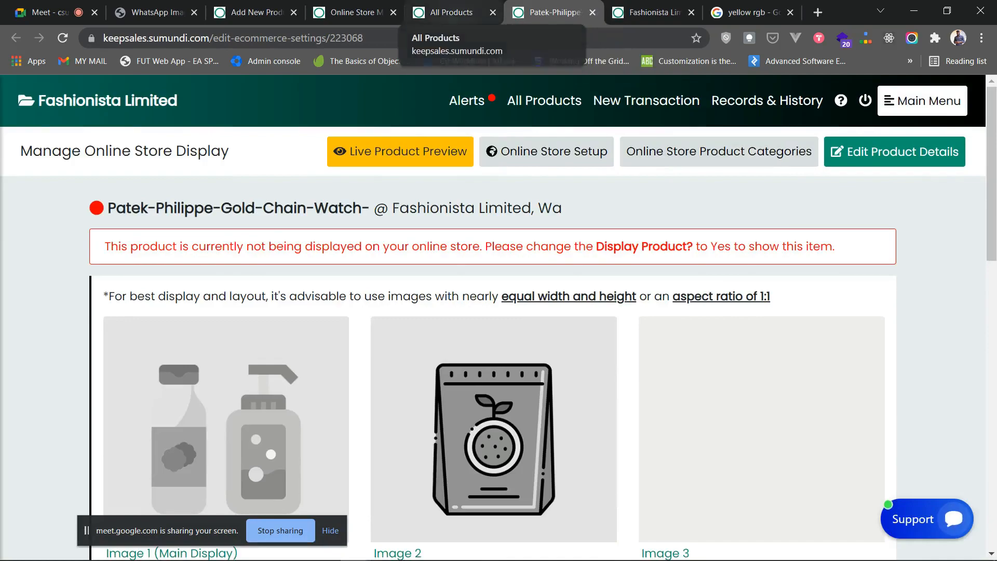
- Select Patek-Philippe-Gold-Chain-Watch-.png as the Image 1 main display file
scroll(493, 338, down, 4)
scroll(311, 343, up, 4)
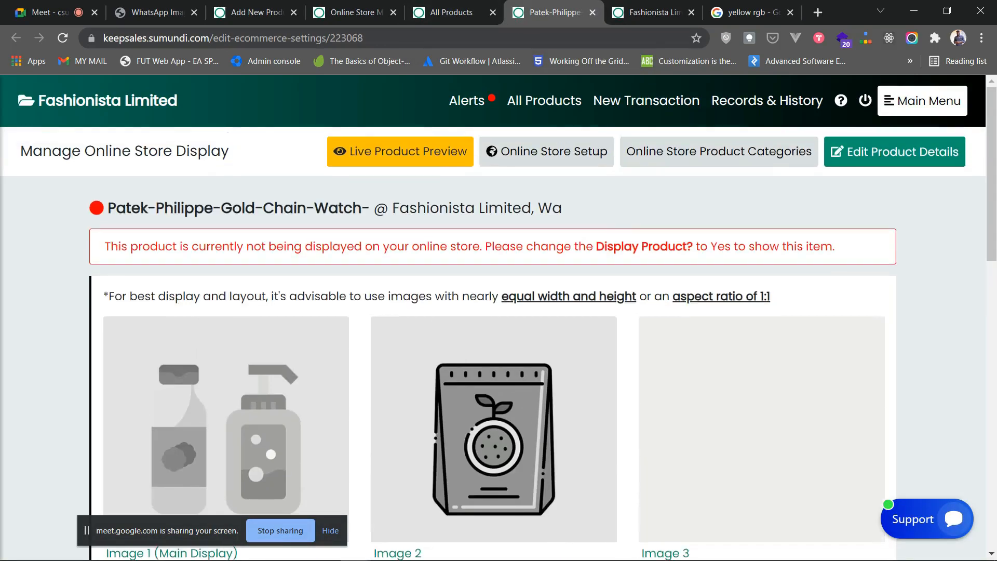
scroll(494, 338, down, 3)
click(152, 441)
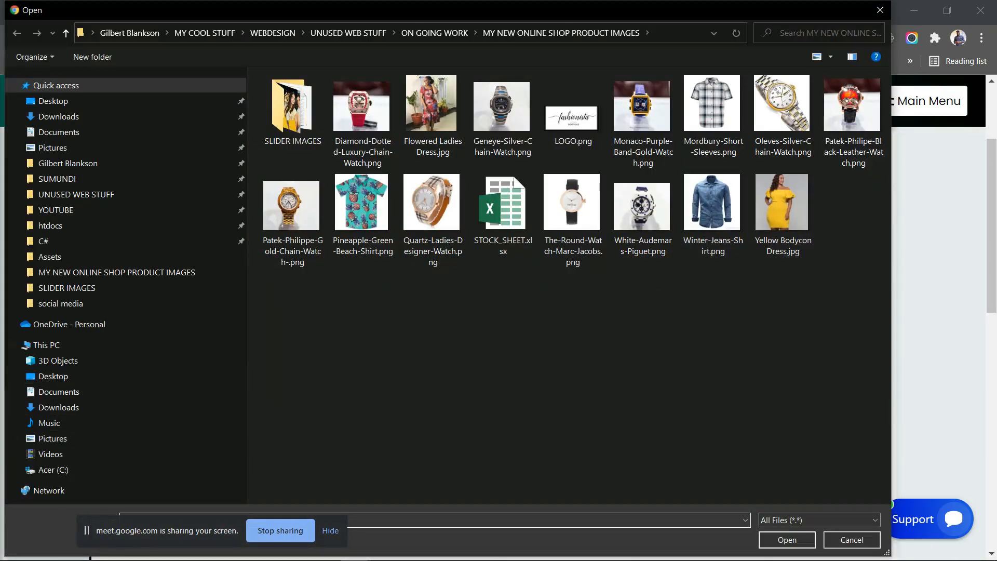
double_click(292, 219)
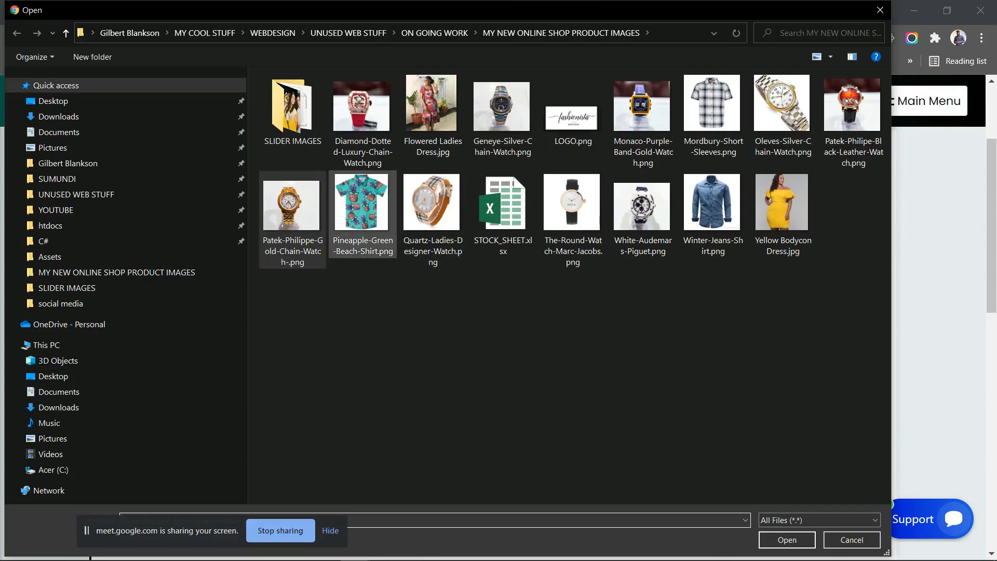
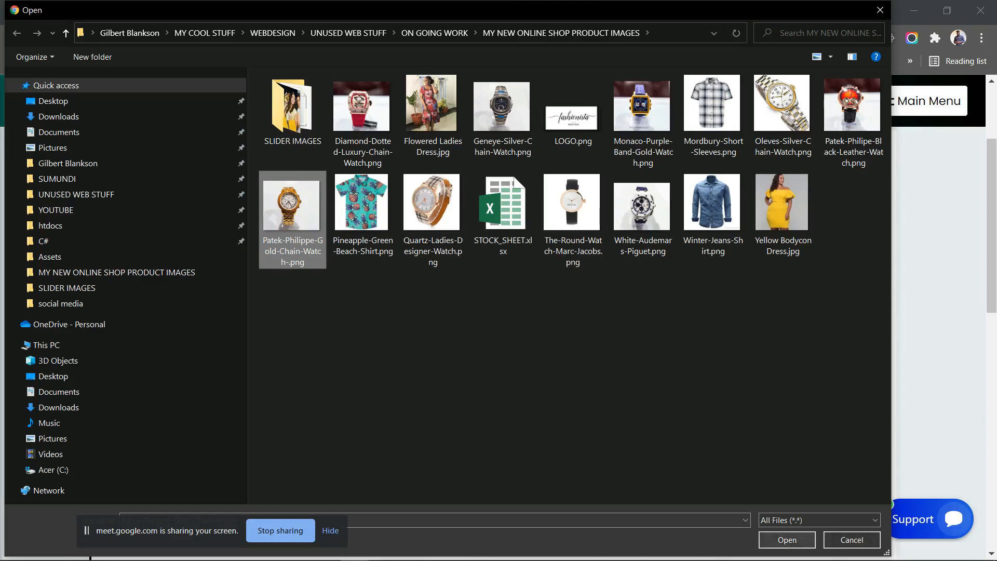
- Upload Patek-Philippe-Gold-Chain-Watch-.png as the gold chain watch's Image 1
double_click(292, 220)
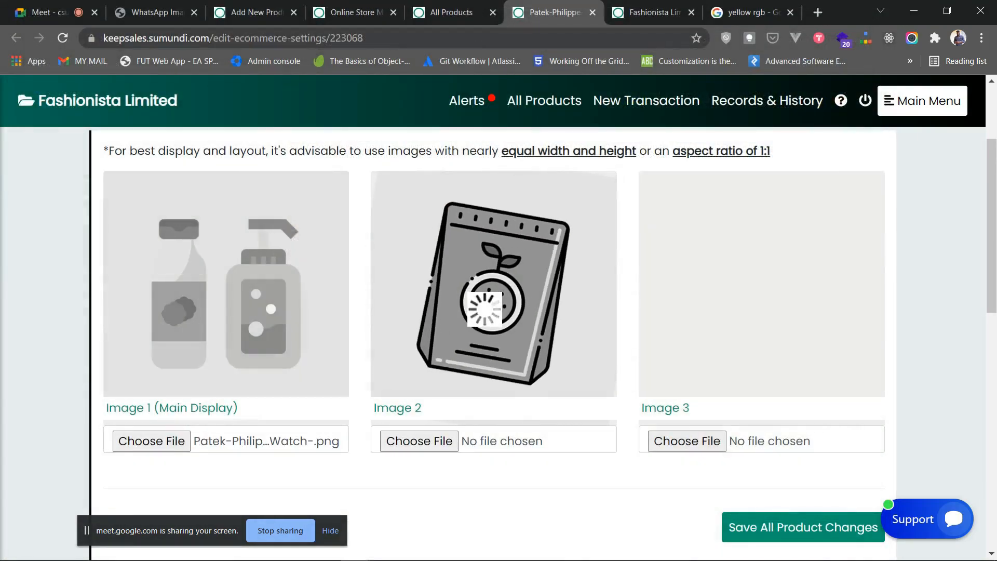
key(Return)
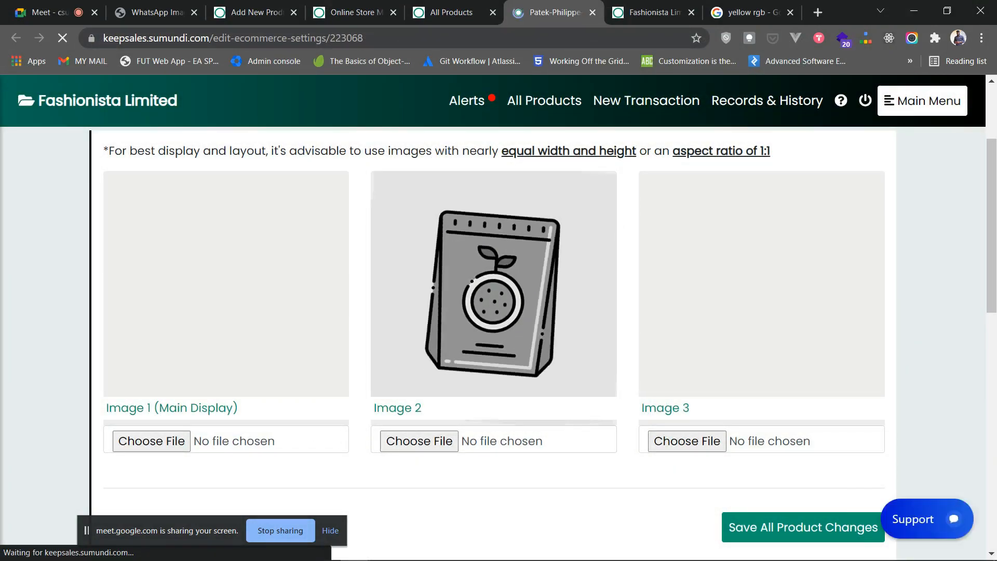
scroll(193, 311, down, 4)
- Set Display This Product to Yes and main category Men's Watches, save, and close the settings
click(193, 310)
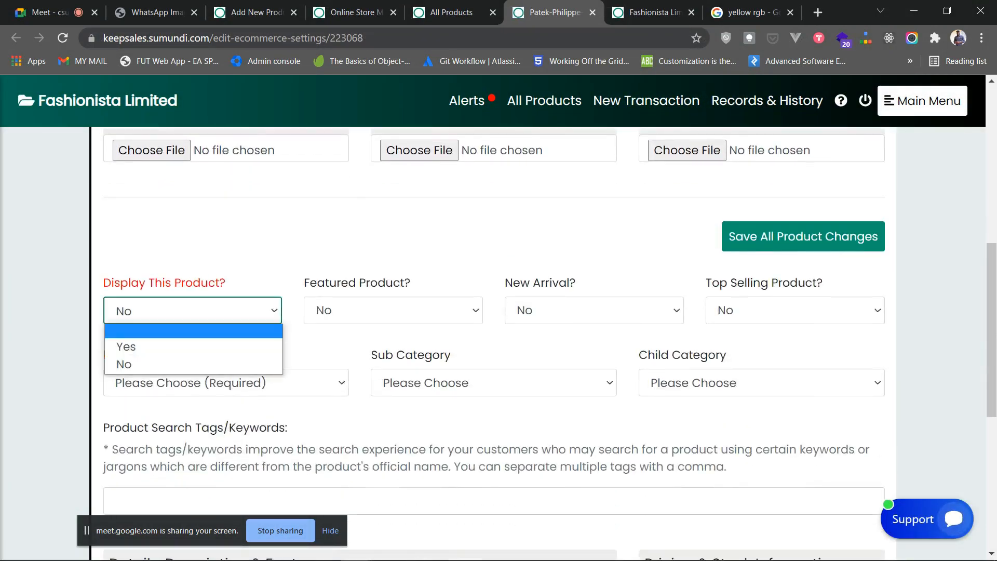
click(156, 347)
click(226, 383)
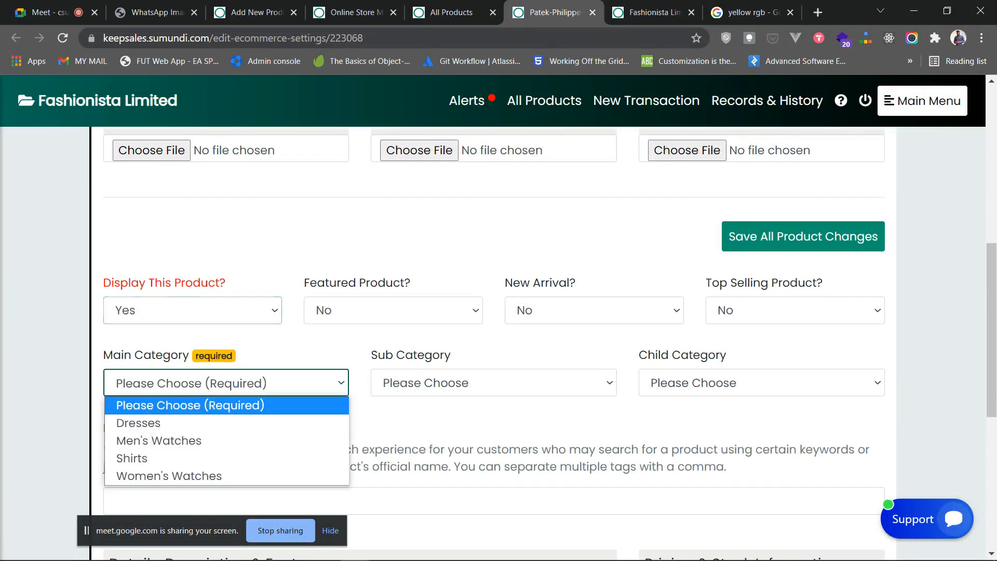
click(159, 440)
click(803, 236)
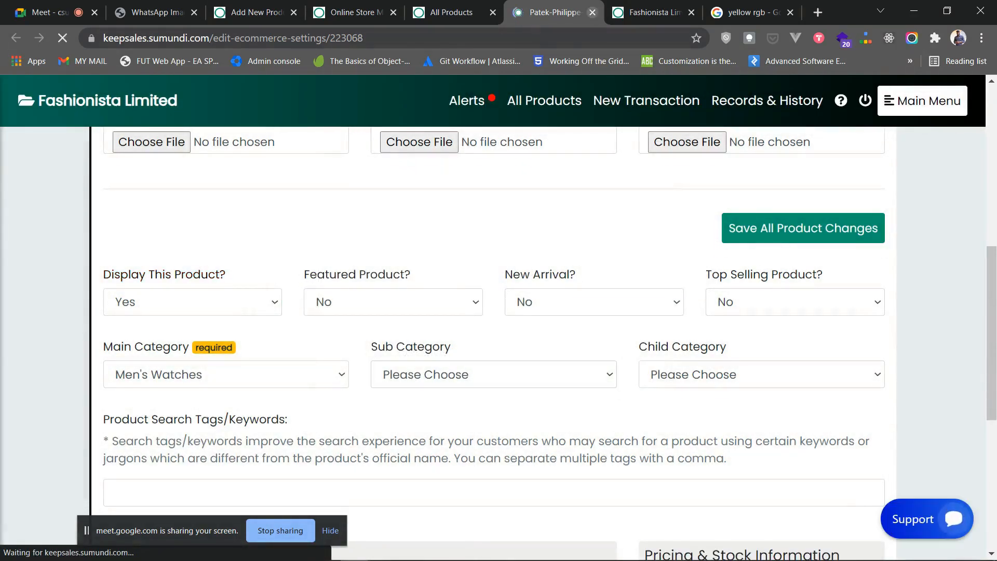
click(592, 11)
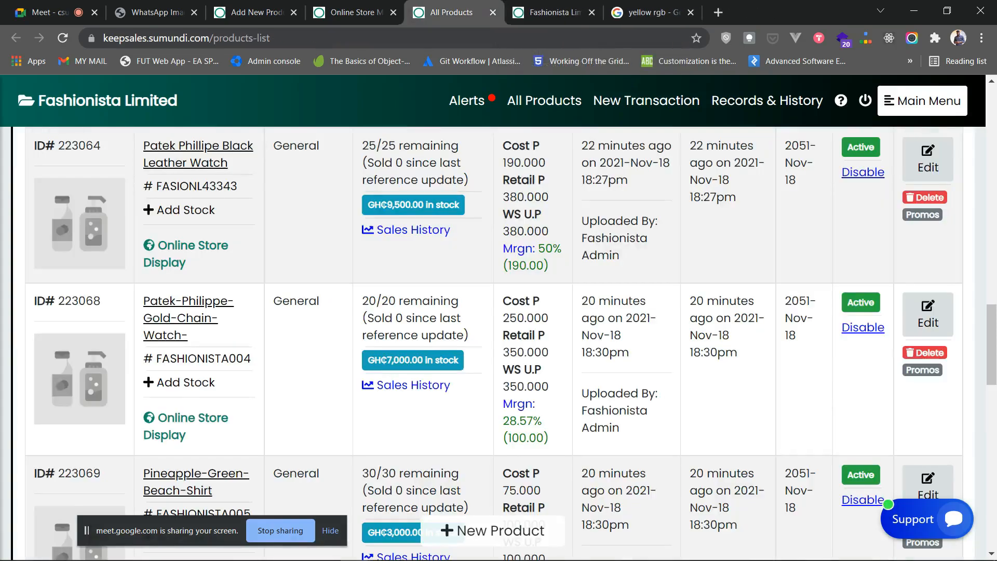
- Open row 223069's store display and upload Pineapple-Green-Beach-Shirt.png as Image 1
scroll(410, 267, down, 5)
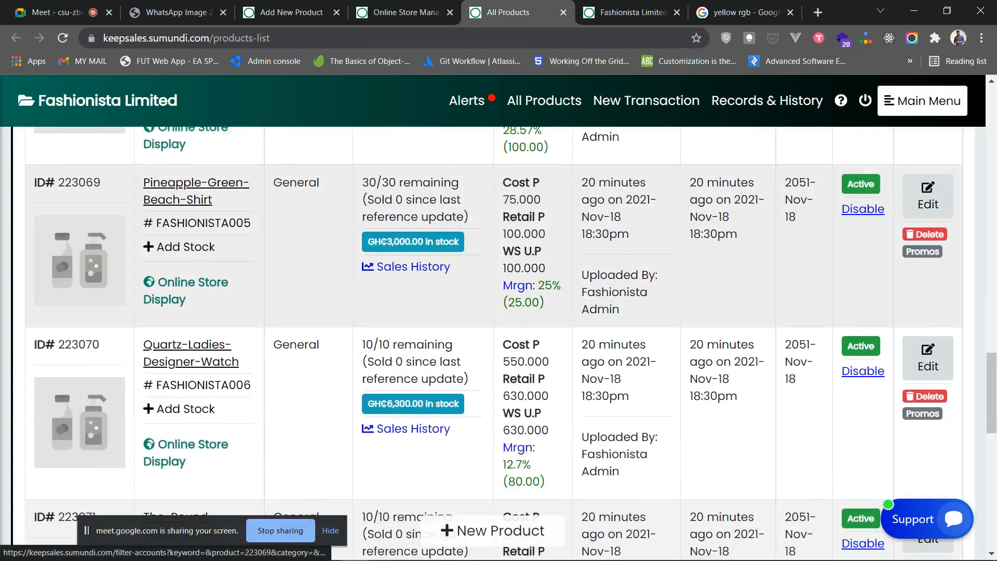
scroll(410, 267, down, 2)
scroll(410, 266, up, 3)
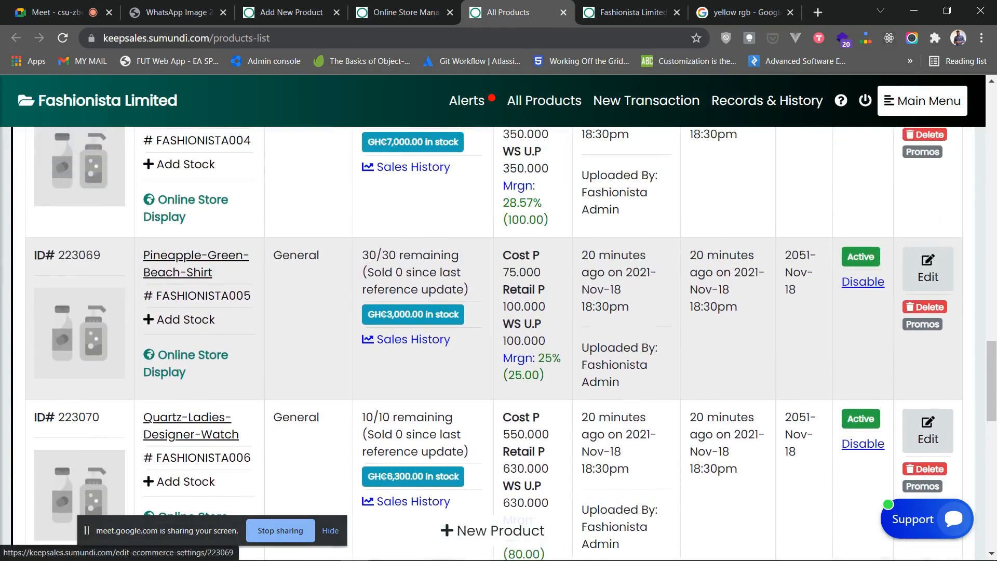
click(192, 356)
scroll(193, 355, down, 3)
click(151, 441)
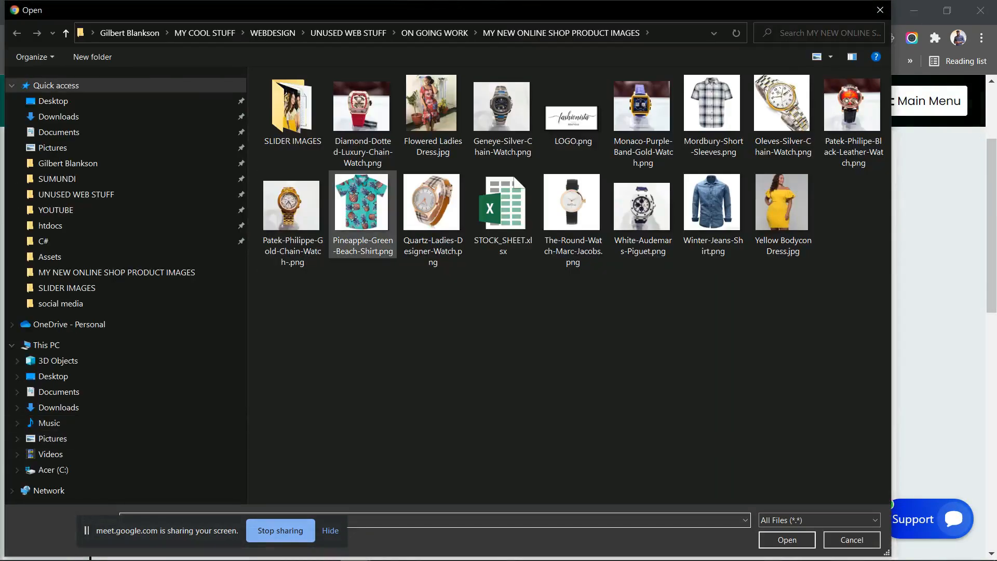
click(362, 214)
click(787, 541)
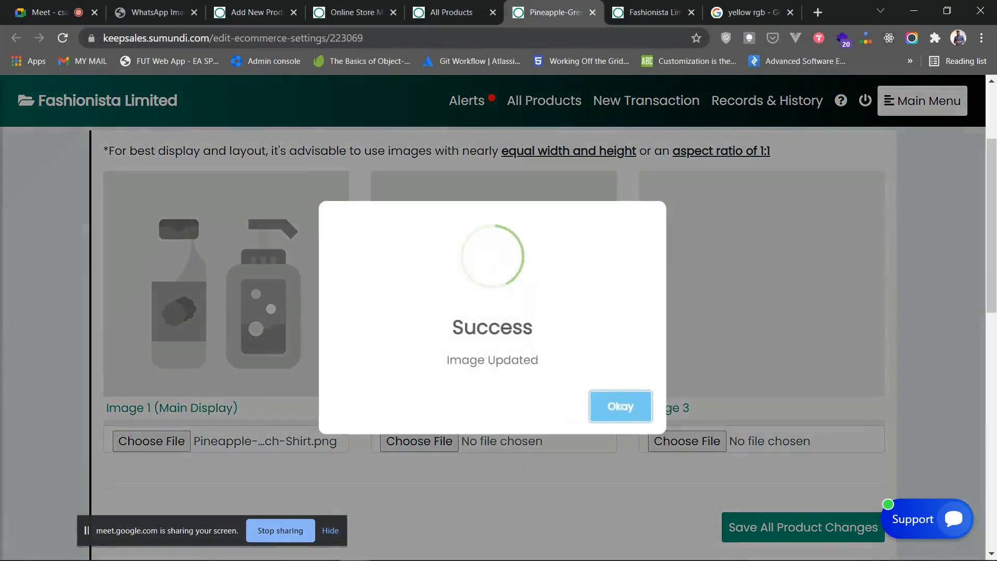
- Set Display This Product to Yes and main category Shirts, save, and return to the products list
scroll(494, 333, down, 5)
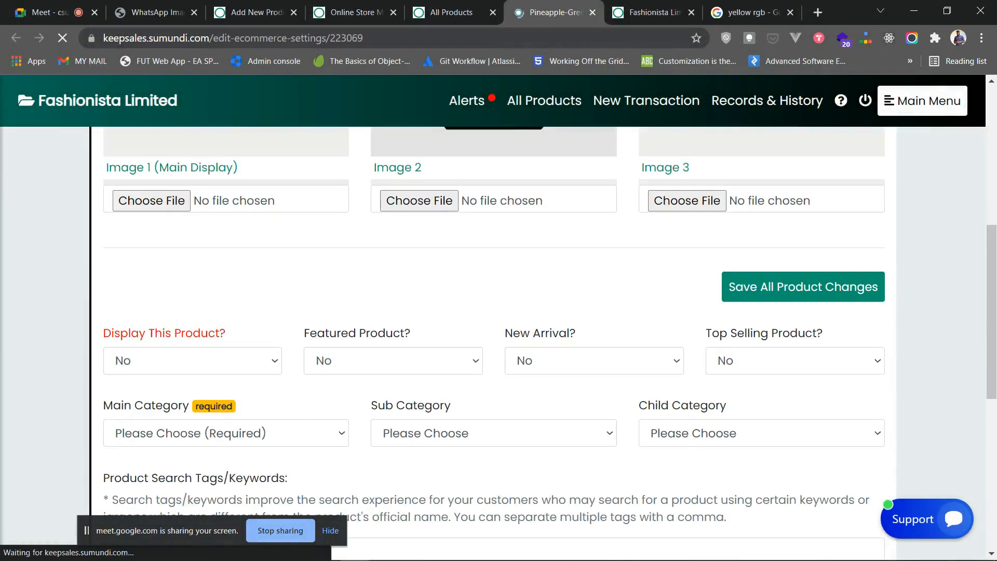
click(193, 361)
click(192, 398)
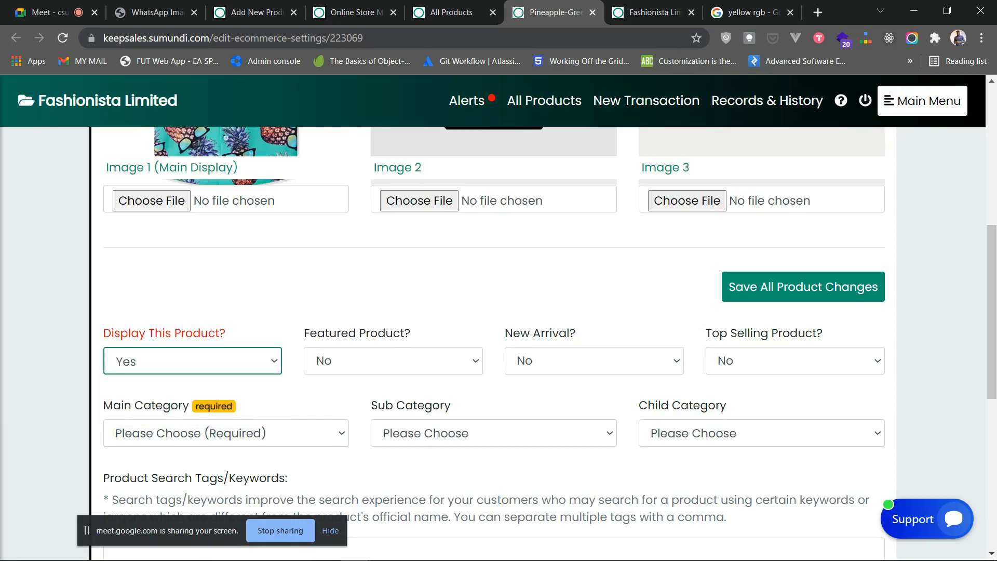
scroll(226, 288, down, 3)
click(226, 288)
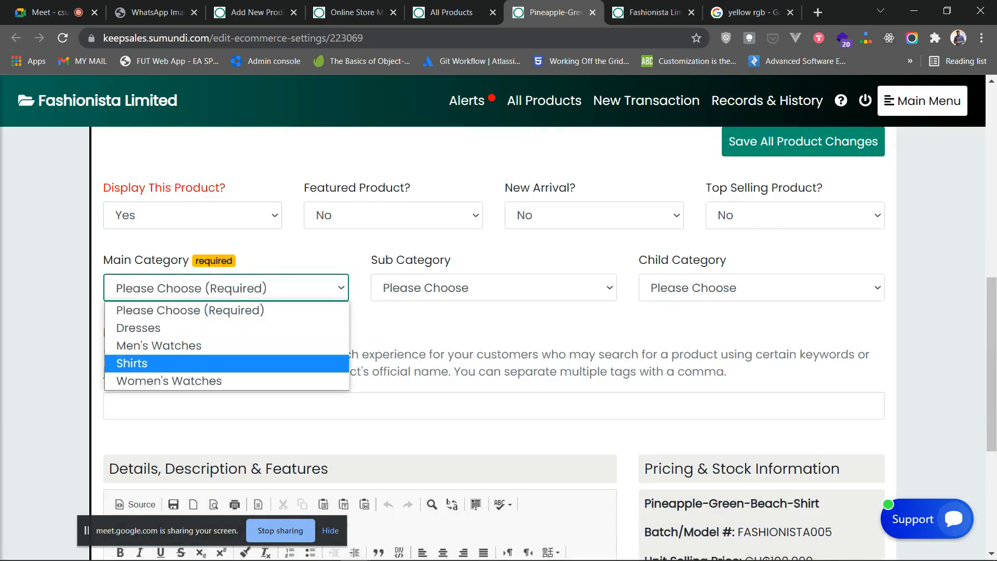
click(226, 363)
scroll(494, 343, up, 4)
click(804, 432)
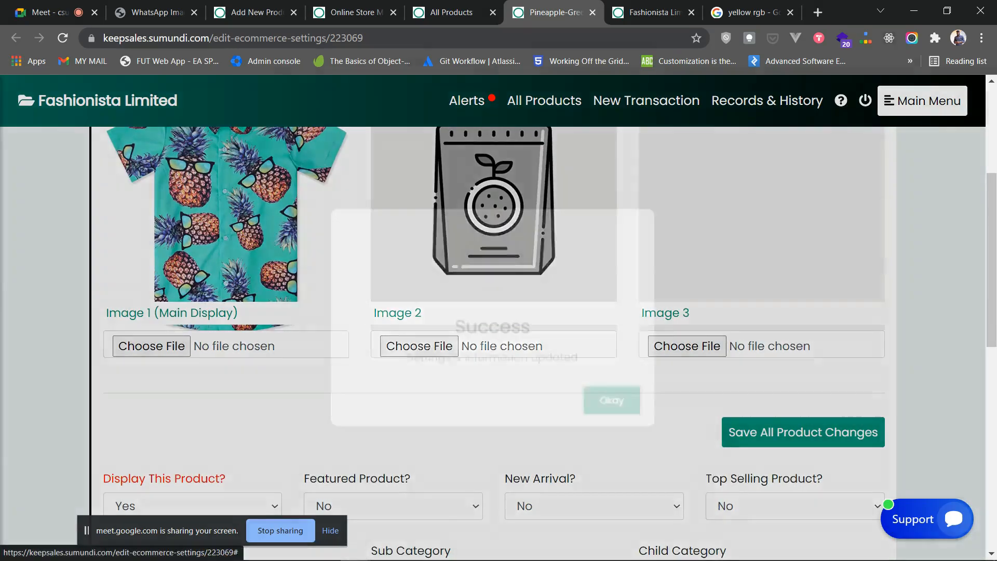
click(621, 406)
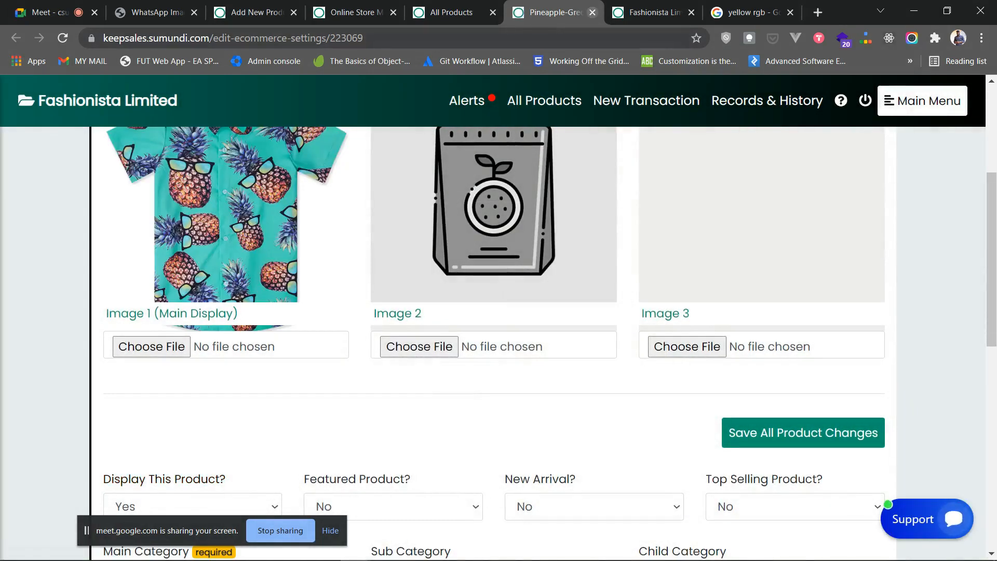
click(592, 13)
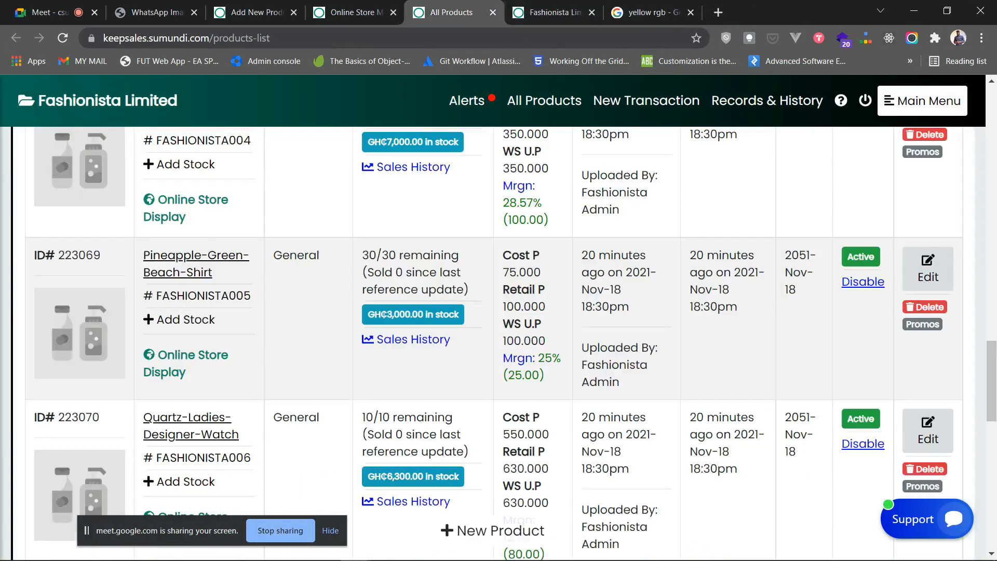
scroll(499, 343, down, 3)
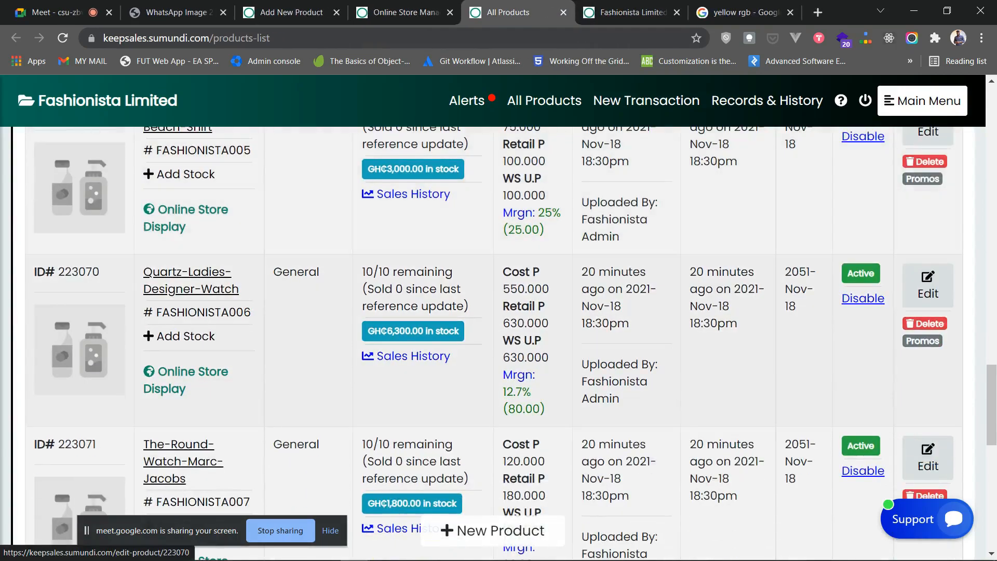
- Open the Quartz-Ladies-Designer-Watch's store display and upload its photo as Image 1
click(192, 372)
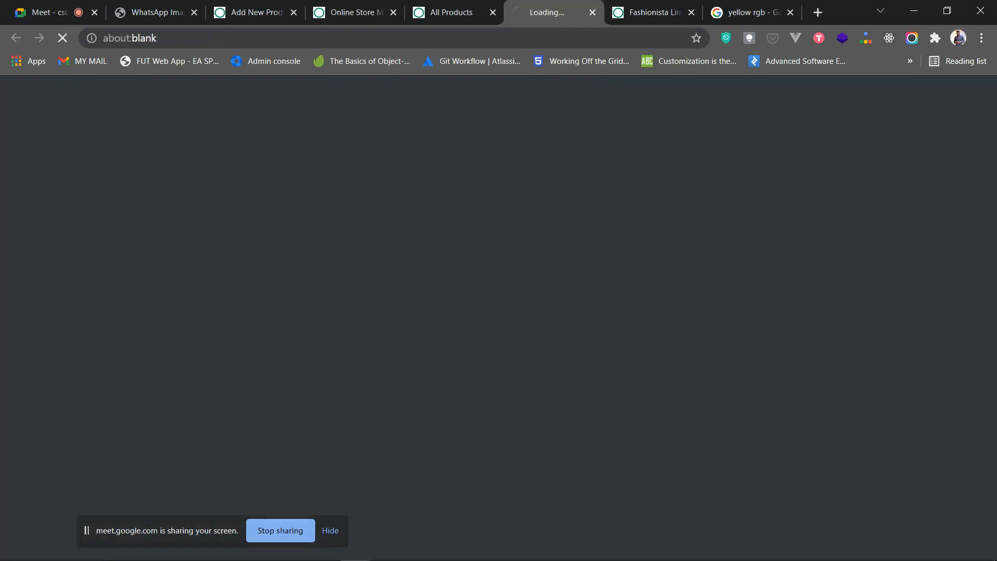
scroll(499, 312, down, 3)
click(152, 442)
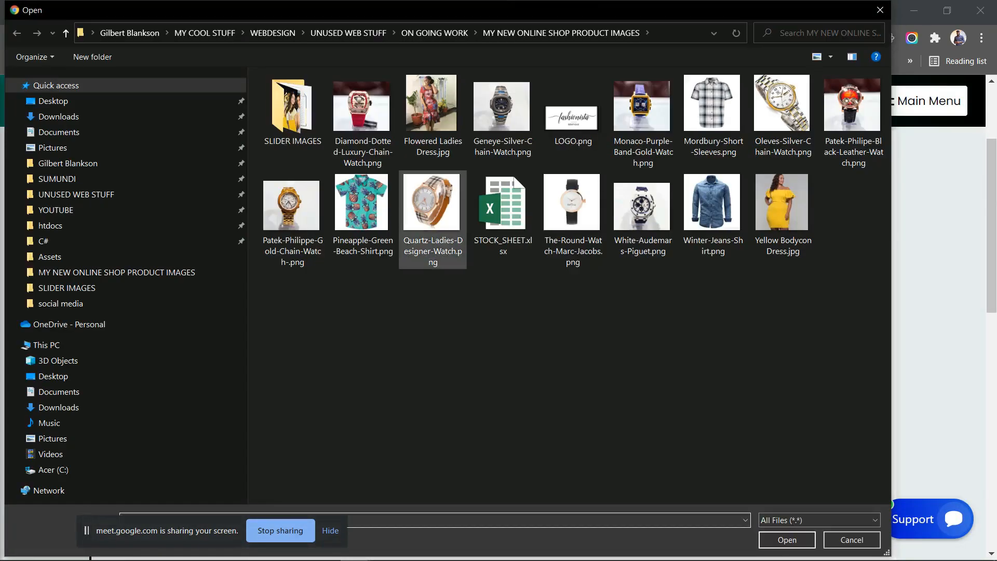
double_click(432, 208)
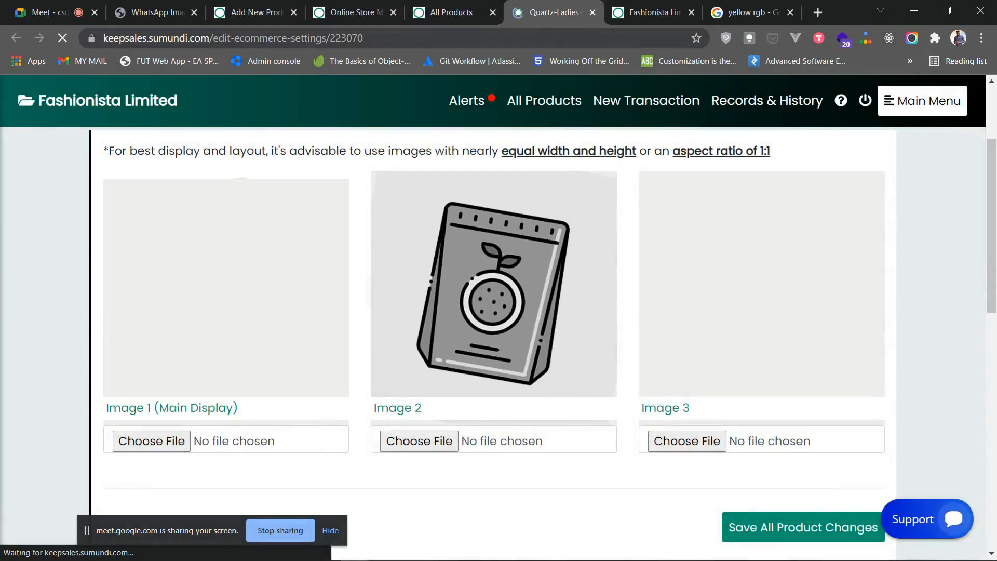
- Set Display This Product to Yes and main category Women's Watches, save, and close the settings
scroll(499, 343, down, 5)
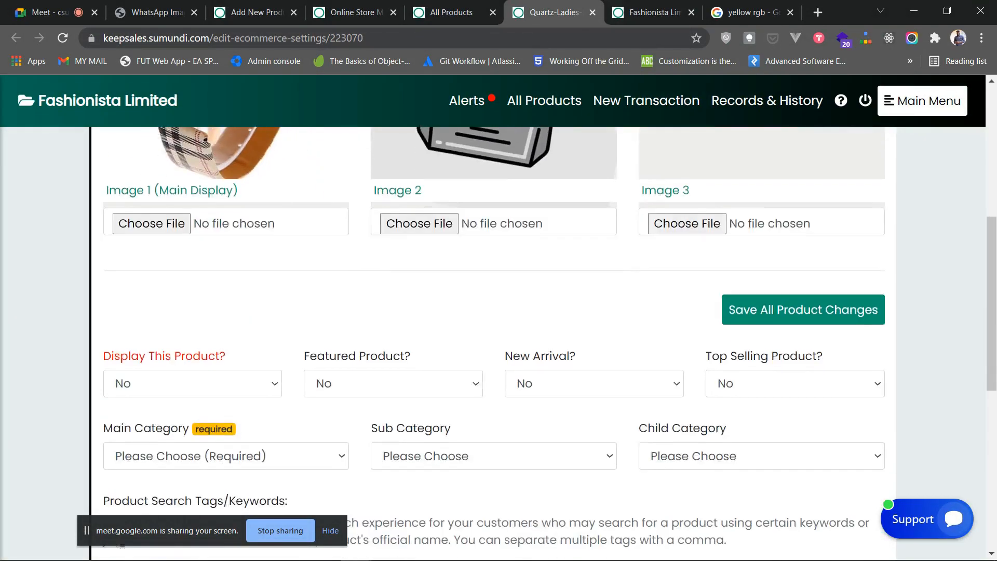
click(192, 310)
click(125, 345)
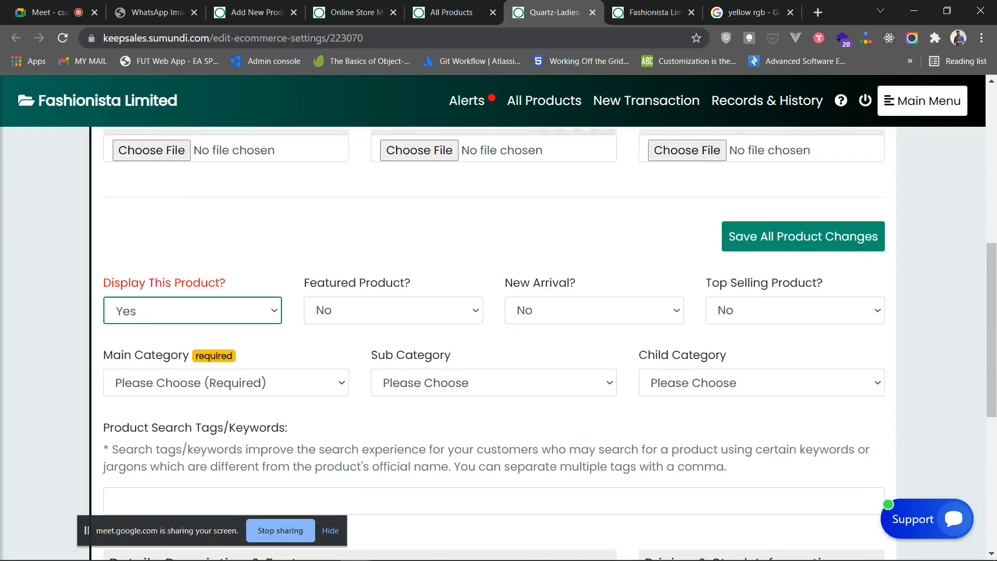
click(226, 383)
click(156, 477)
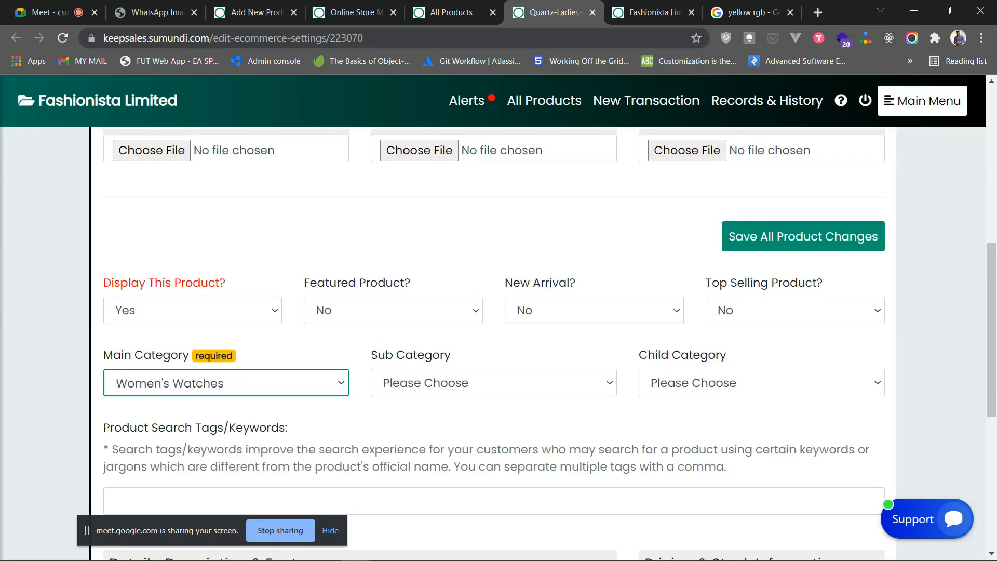
click(226, 383)
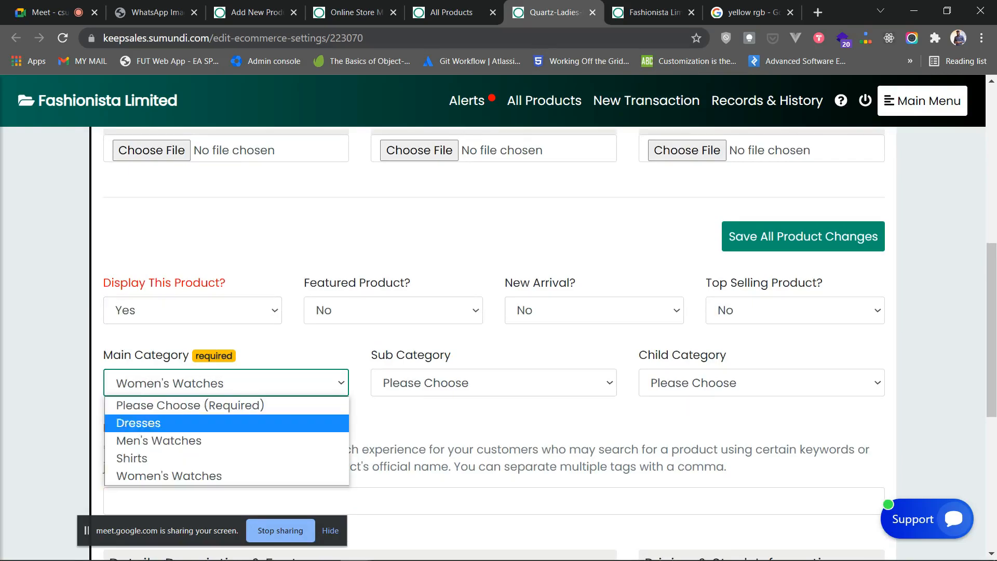
click(168, 476)
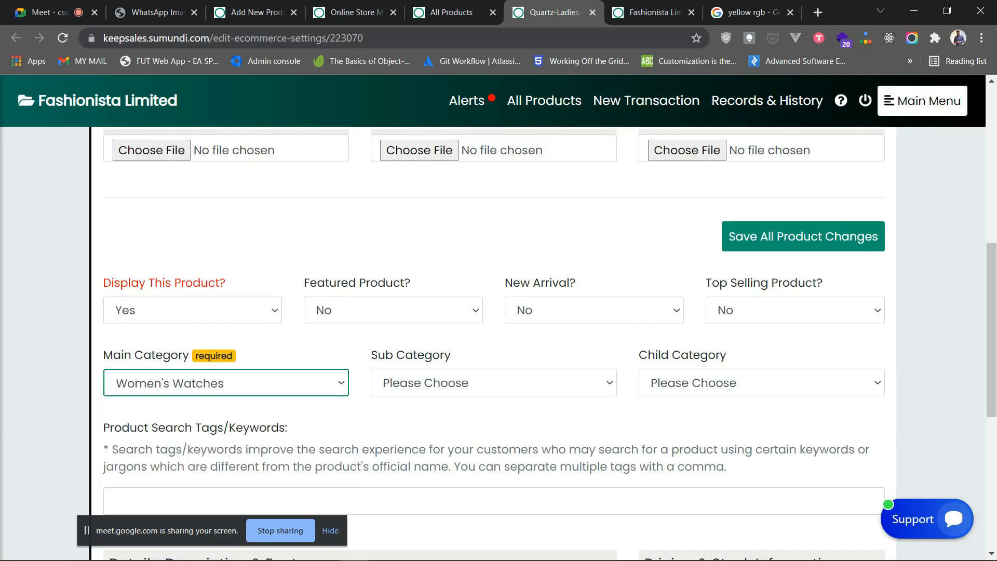
click(226, 383)
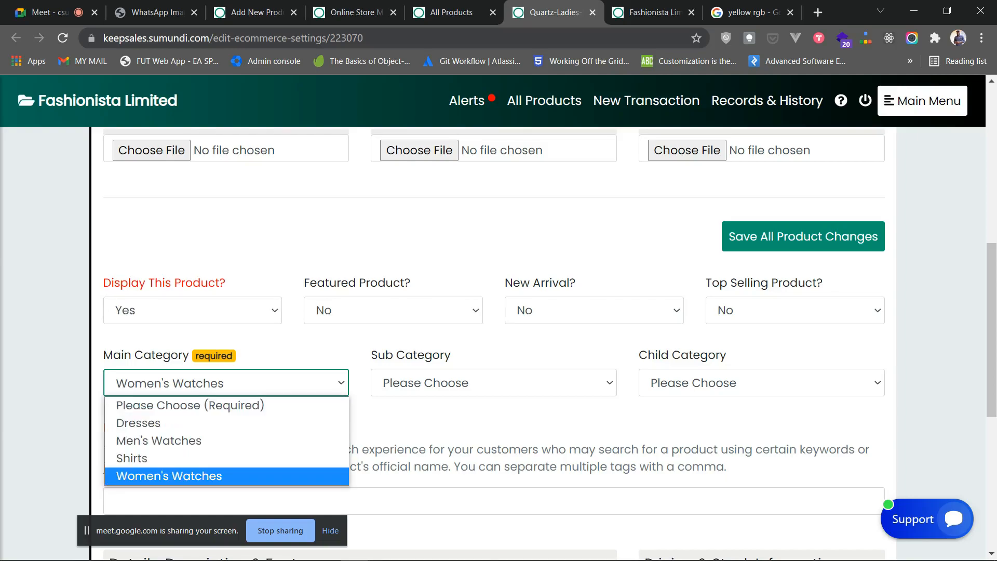
click(291, 343)
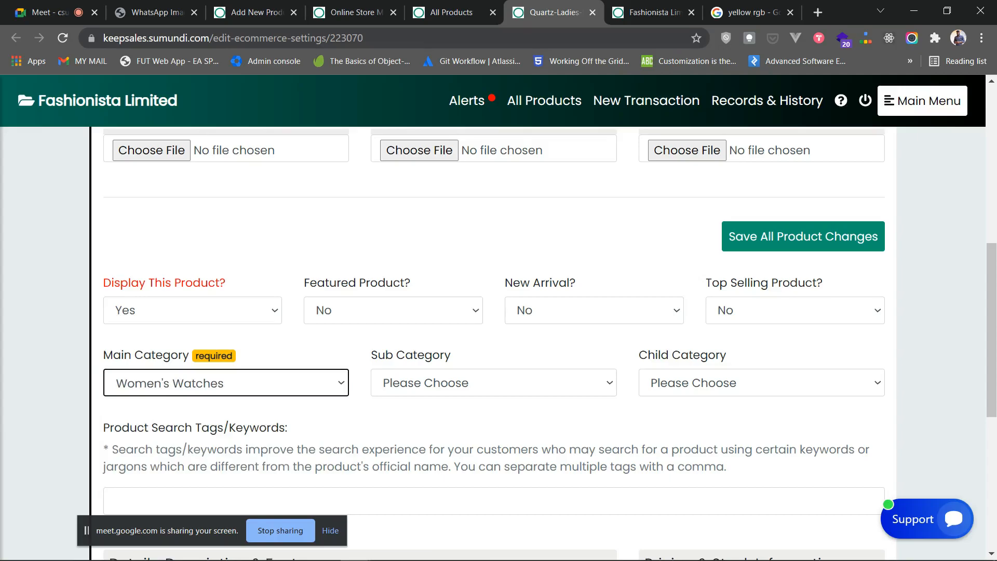
click(226, 383)
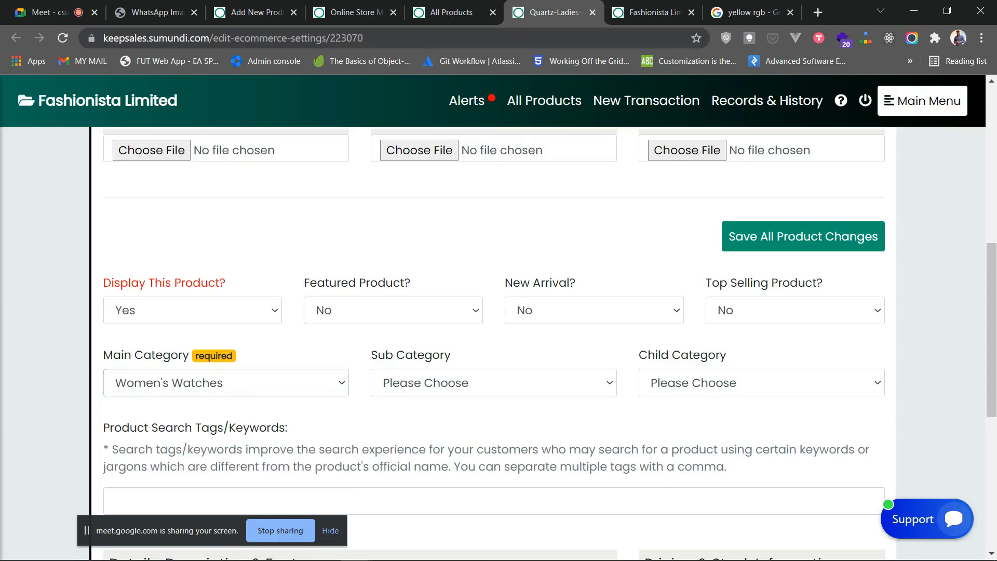
click(803, 236)
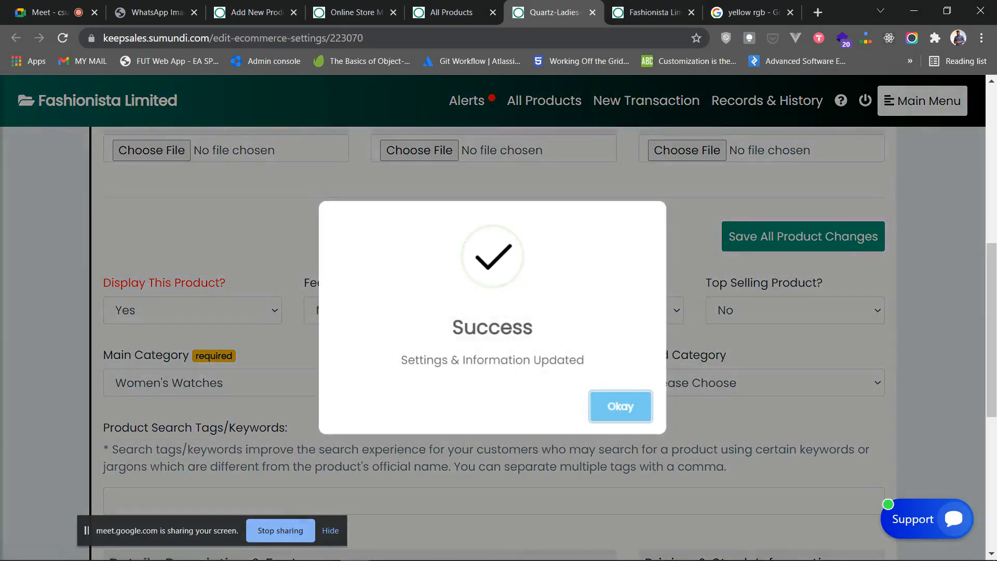
click(621, 406)
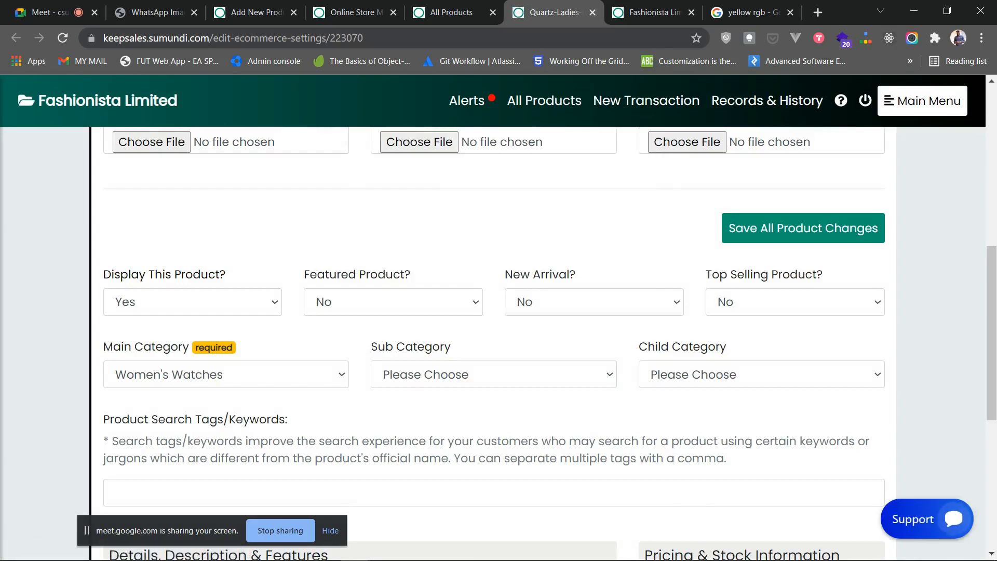
click(592, 12)
- Open The-Round-Watch-Marc-Jacobs's store display and upload The-Round-Watch-Marc-Jacobs.png as Image 1
scroll(498, 343, down, 8)
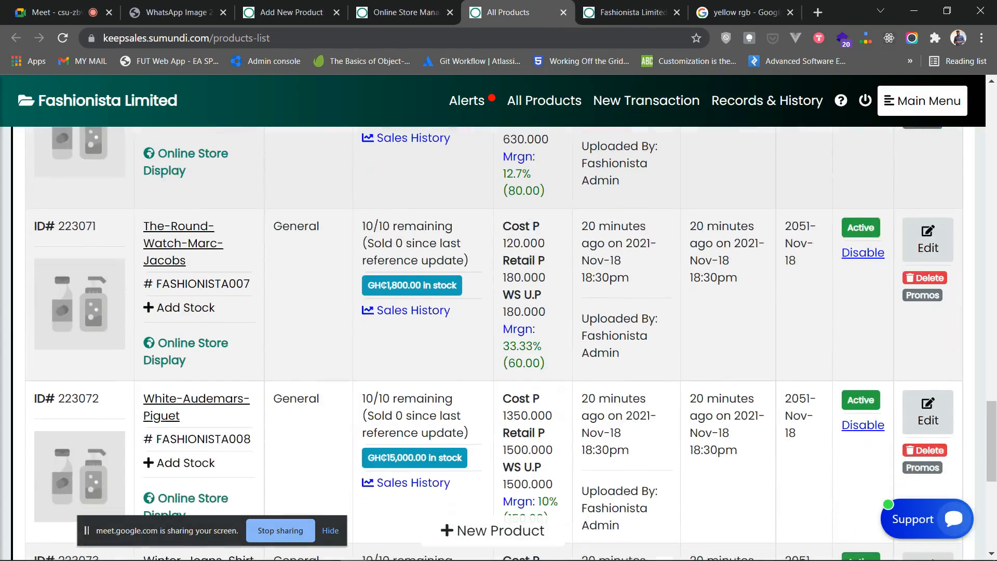
scroll(499, 343, up, 4)
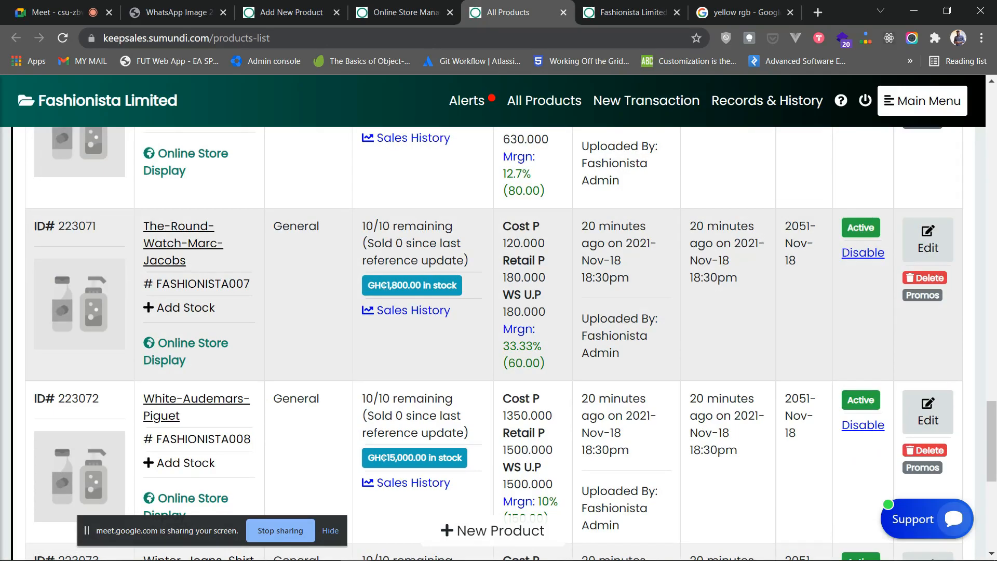
click(193, 343)
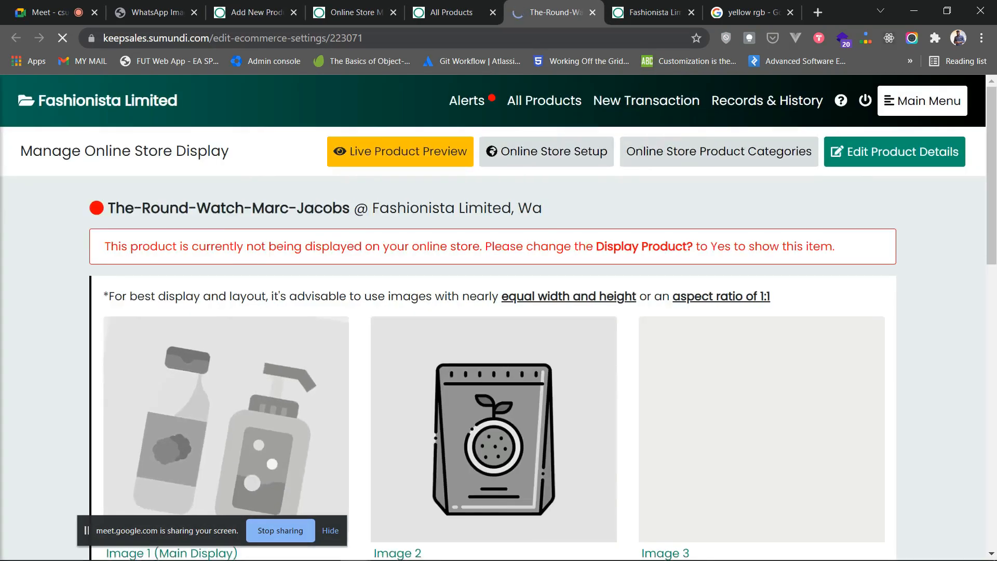
scroll(156, 416, down, 3)
click(151, 441)
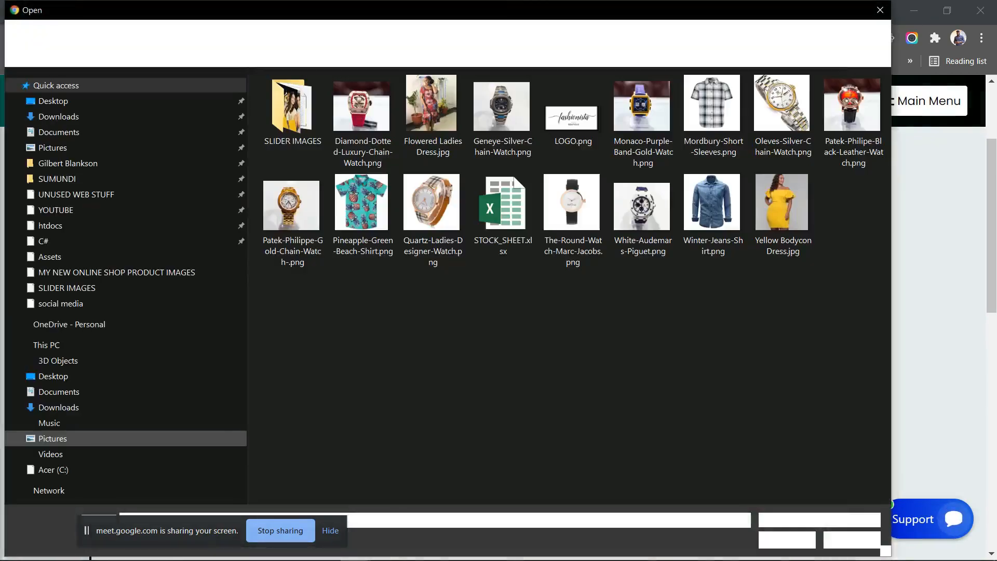
click(573, 220)
key(Return)
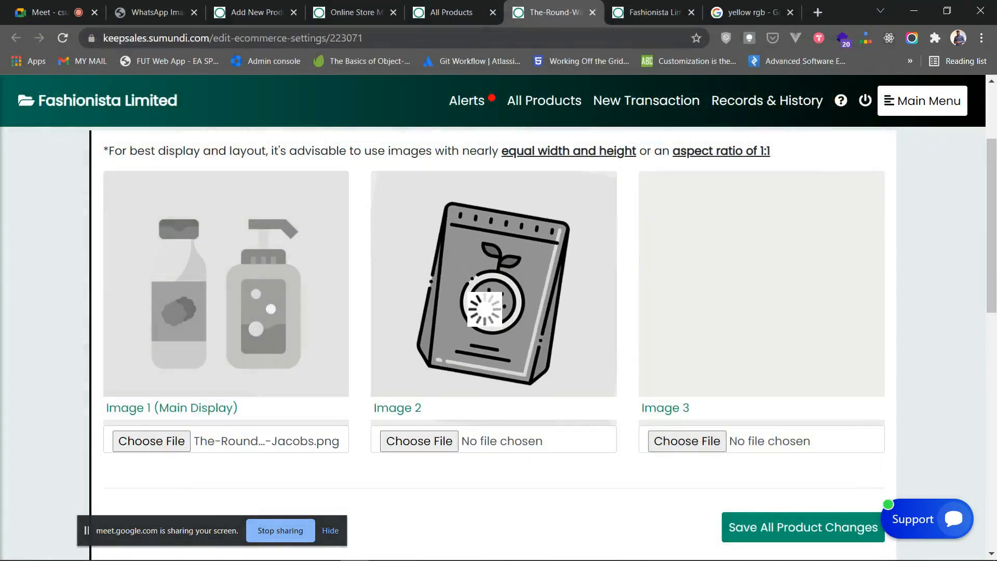
key(Return)
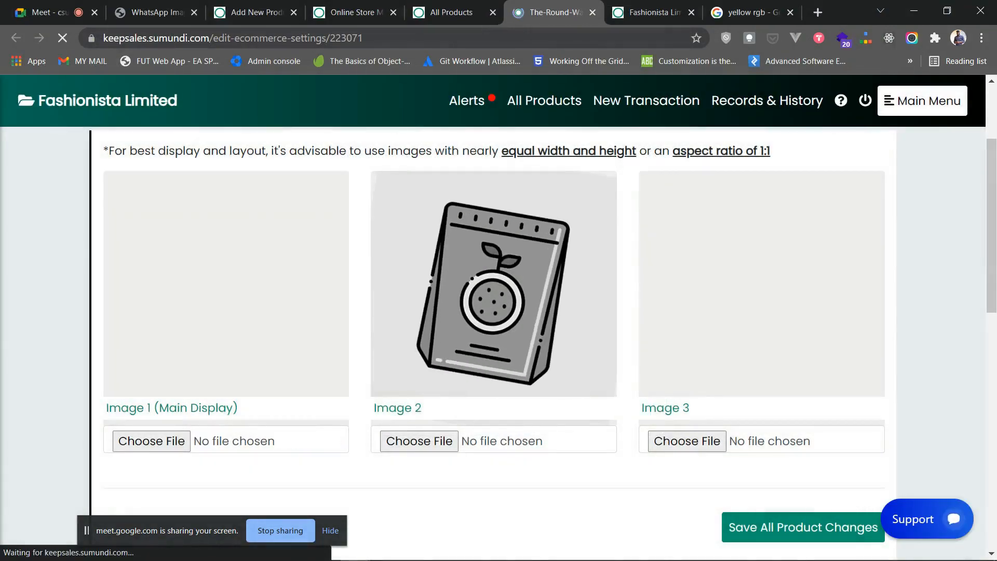
- Set Display This Product to Yes and main category Women's Watches, save, and close the settings
scroll(493, 342, down, 3)
scroll(494, 343, down, 2)
click(193, 311)
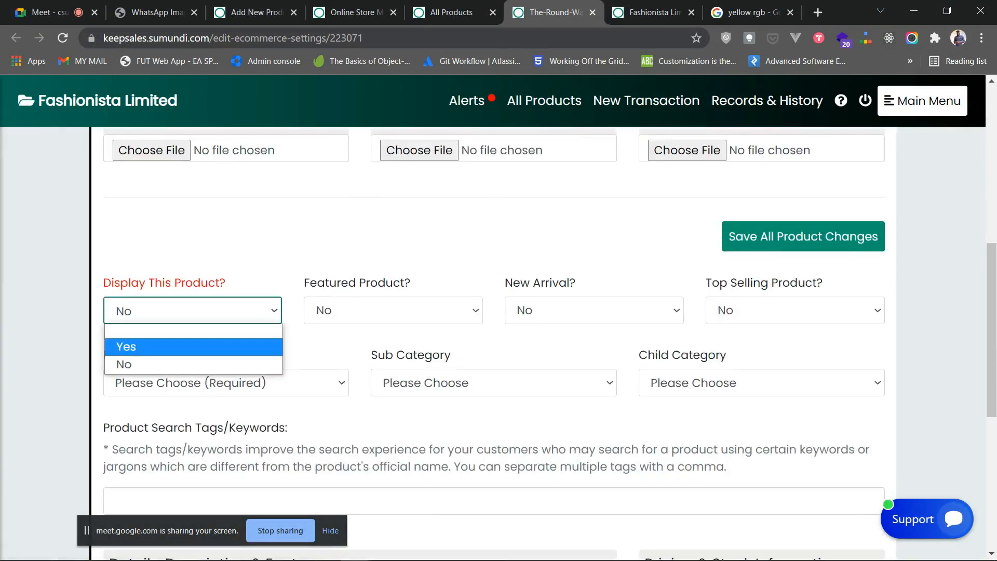
click(155, 347)
click(208, 383)
click(177, 476)
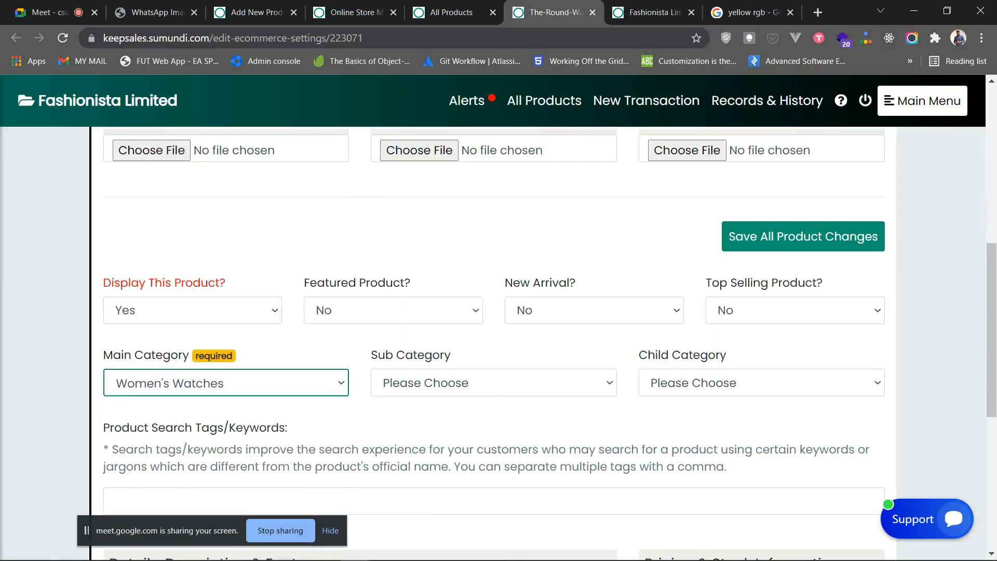
click(803, 236)
click(620, 406)
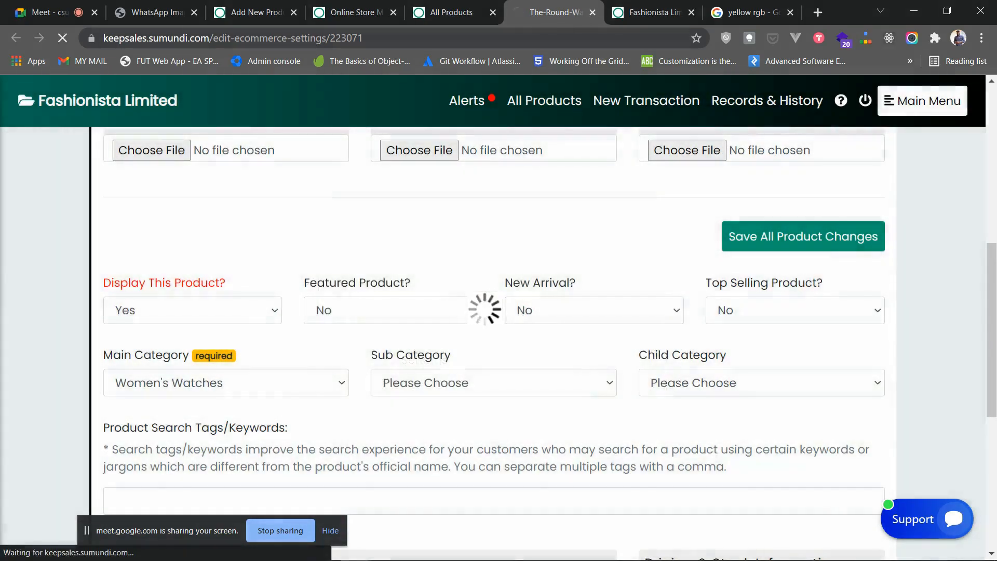
scroll(620, 406, down, 1)
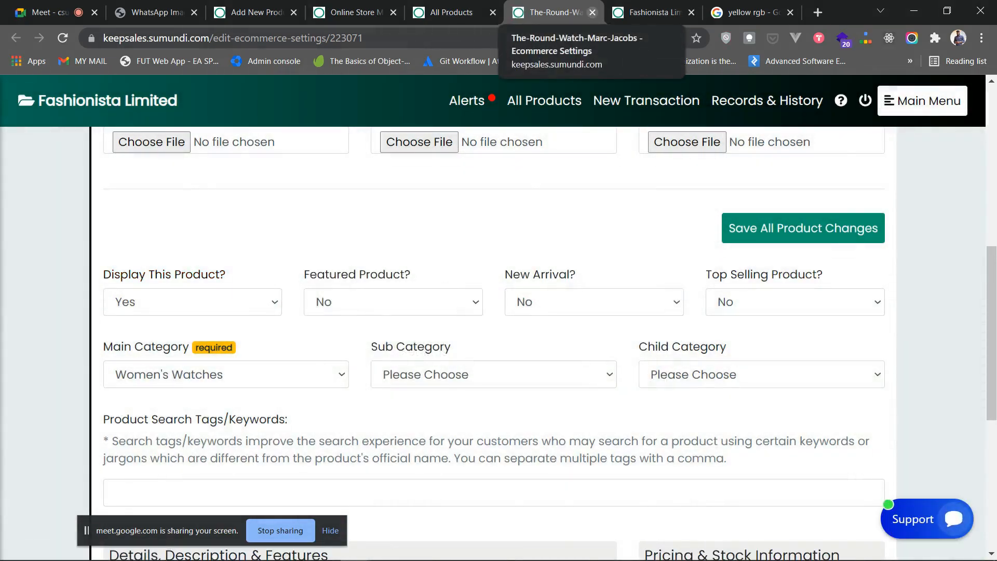
click(593, 12)
- Open White-Audemars-Piguet's store display and upload White-Audemars-Piguet.png as Image 1
scroll(193, 288, down, 5)
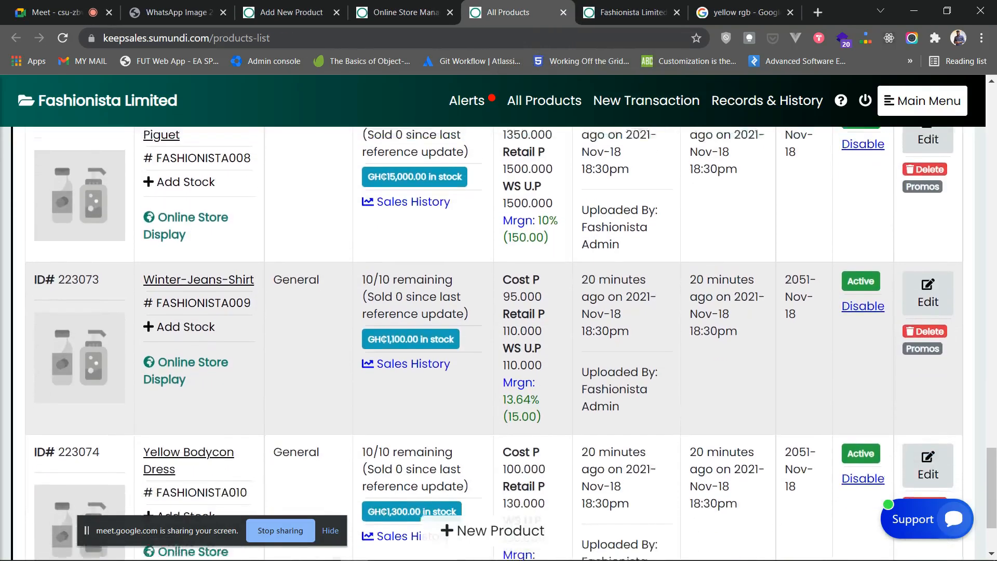
scroll(193, 288, up, 2)
click(193, 288)
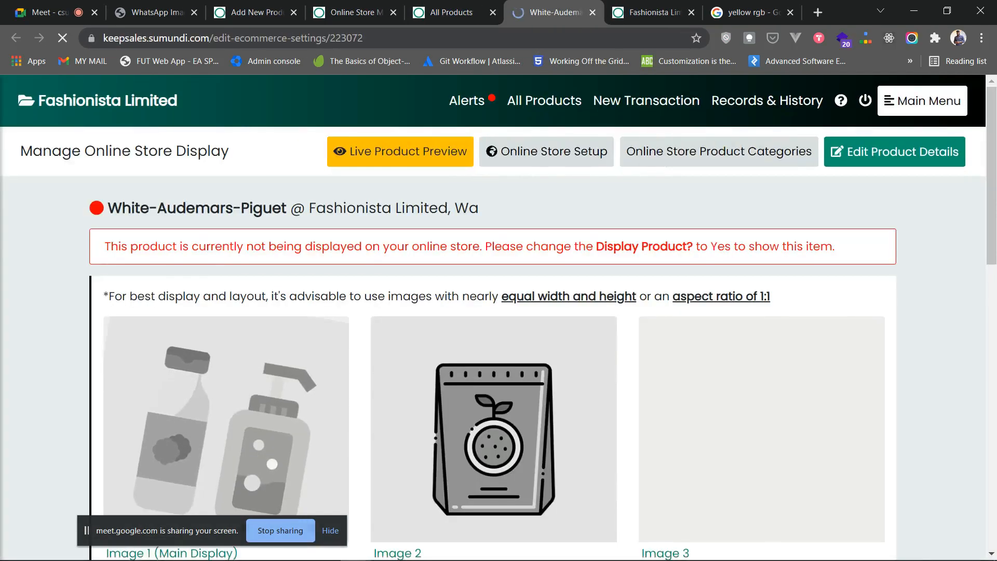
scroll(193, 288, down, 5)
click(193, 291)
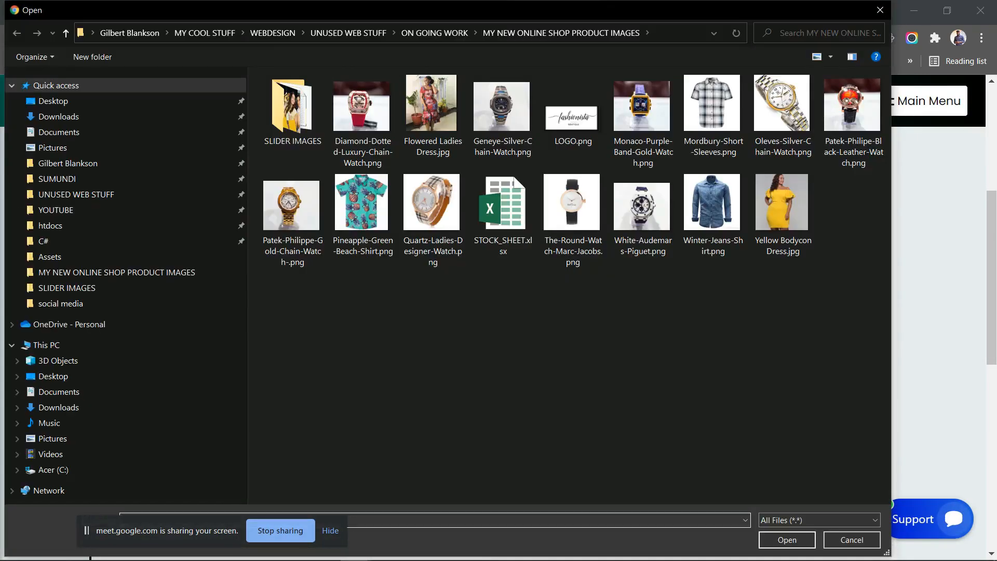
double_click(643, 208)
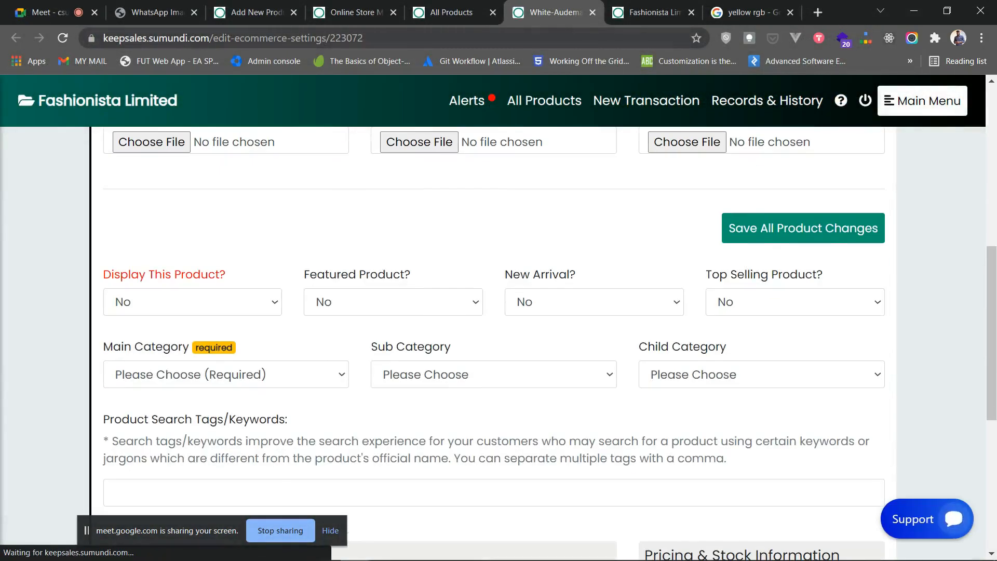
- Set White-Audemars-Piguet to display Yes under Men's Watches, save, and close its settings
click(193, 302)
click(176, 339)
click(208, 374)
click(159, 433)
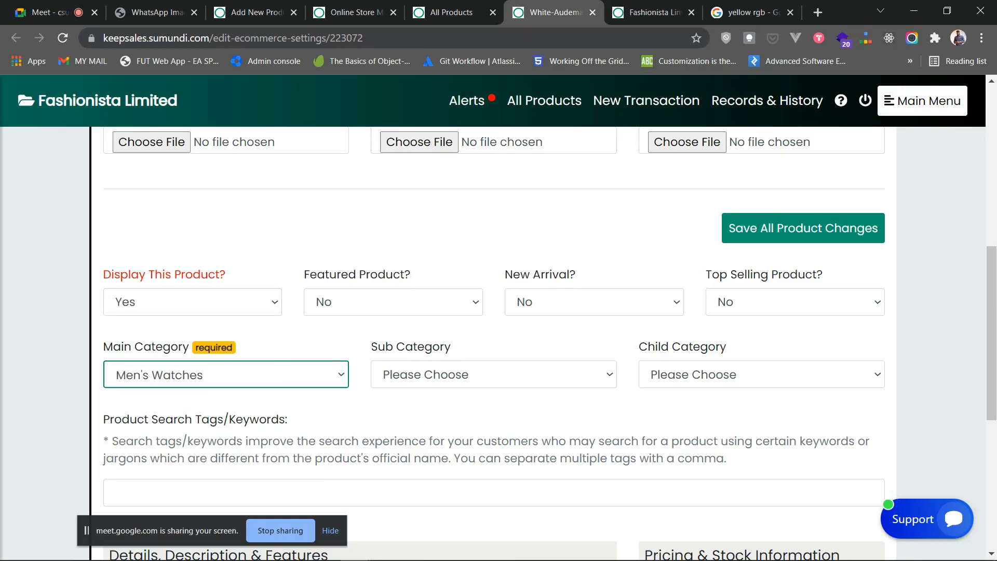
click(803, 228)
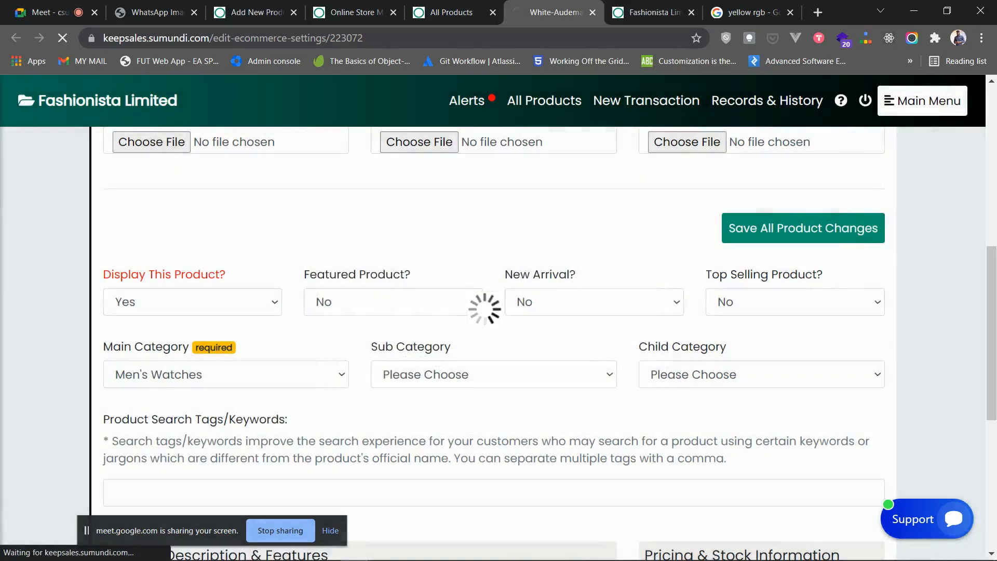
scroll(493, 343, up, 3)
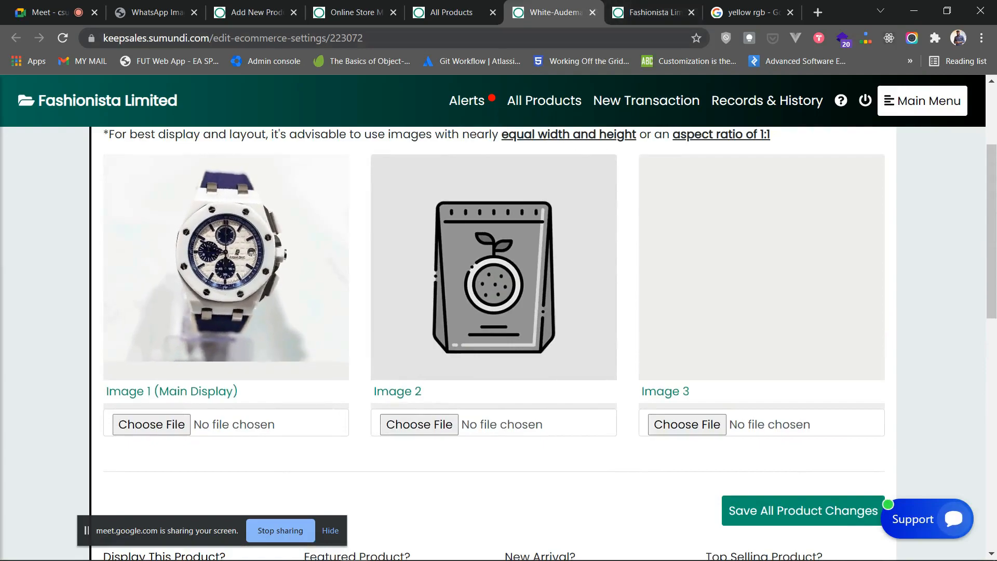
key(ctrl+w)
scroll(494, 338, down, 2)
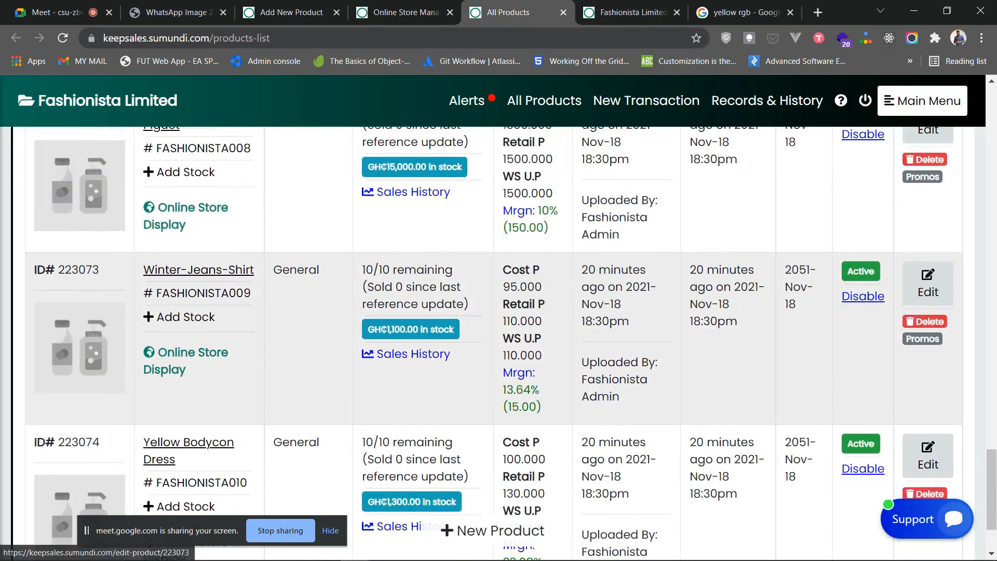
- Open Winter-Jeans-Shirt's store display and upload Winter-Jeans-Shirt.png as Image 1
click(928, 284)
scroll(494, 338, down, 3)
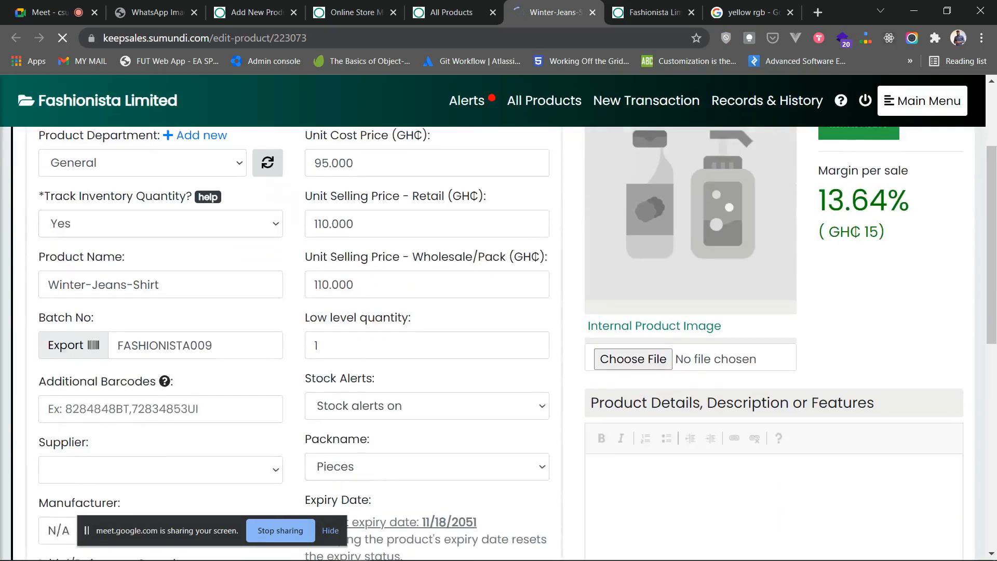
click(592, 13)
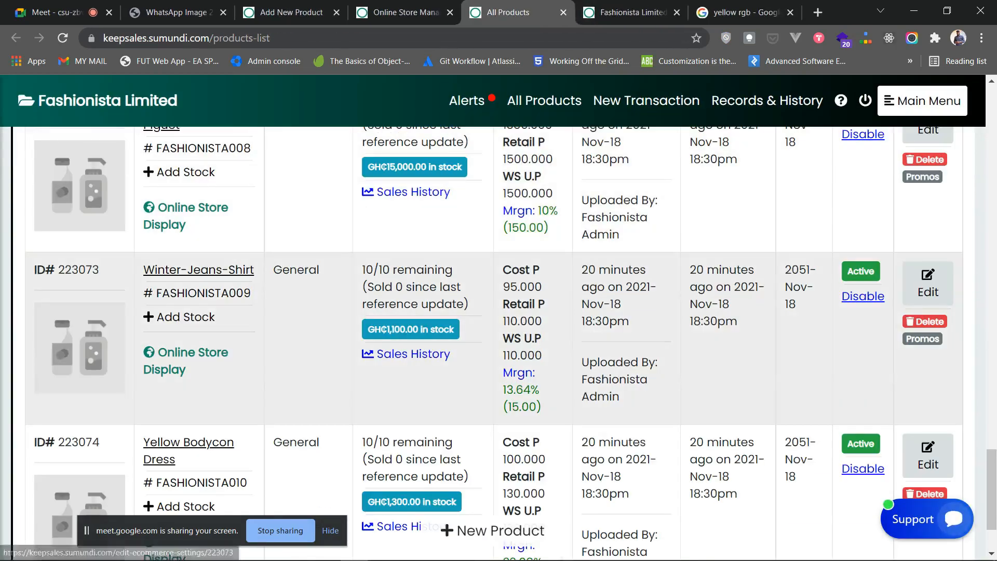
click(185, 353)
scroll(151, 439, down, 2)
click(151, 439)
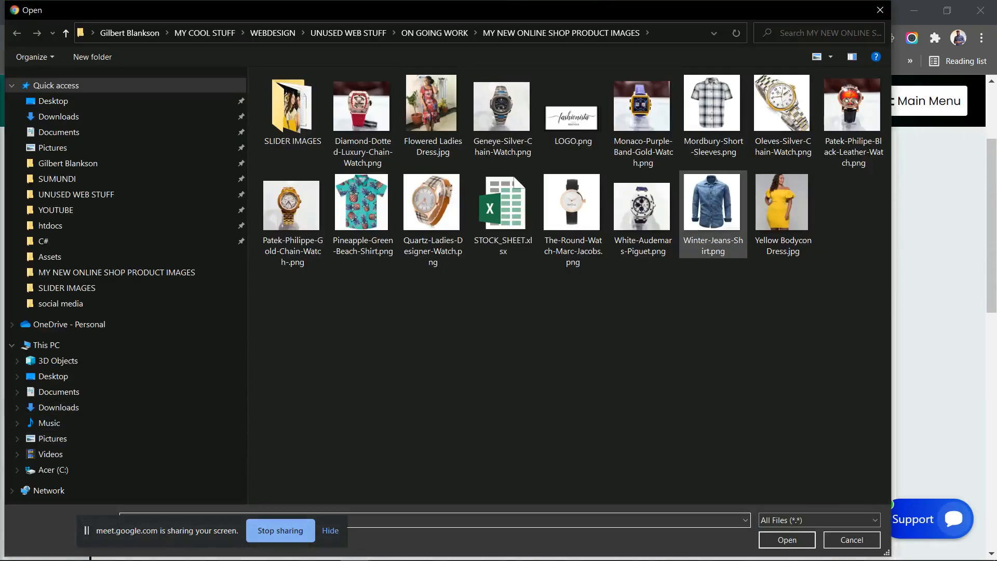
double_click(713, 208)
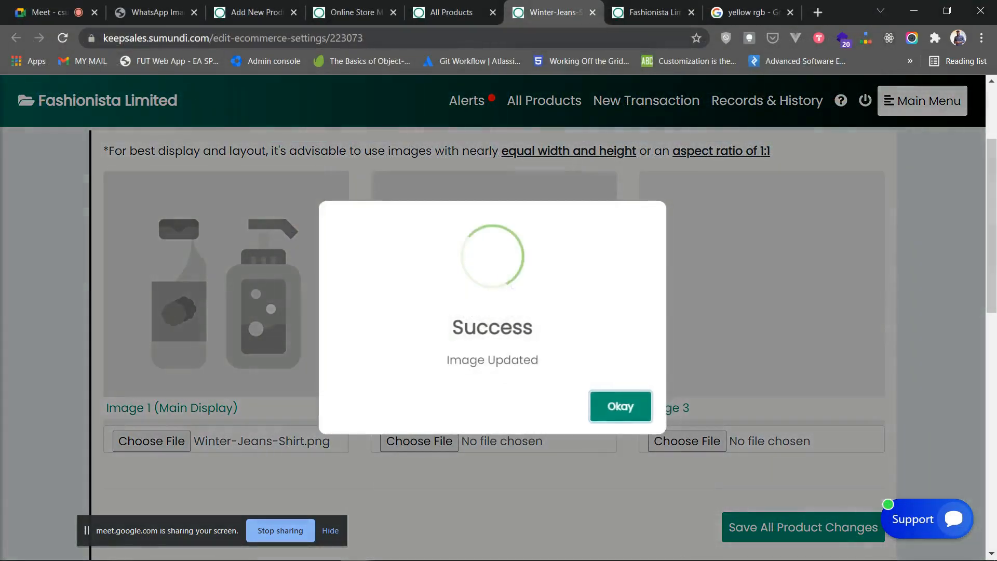
click(621, 406)
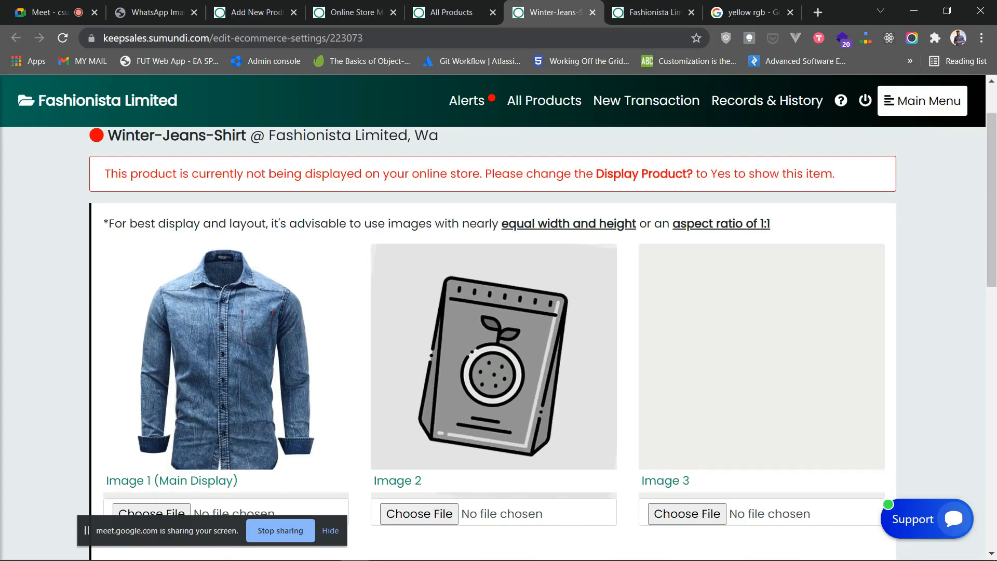
- Set Display This Product to Yes and main category Shirts, save, and close the settings
scroll(537, 338, down, 3)
scroll(493, 343, down, 3)
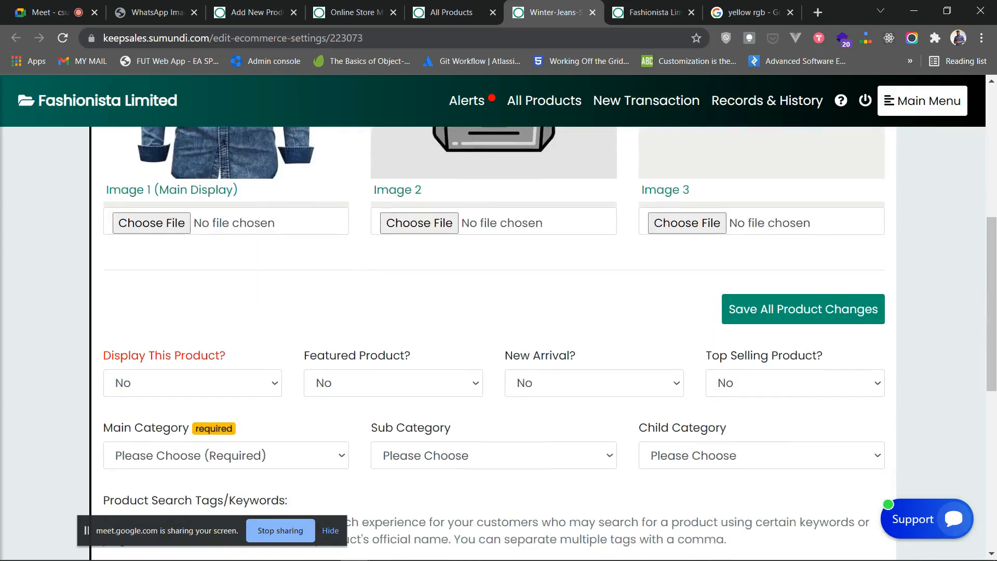
click(192, 383)
click(156, 418)
click(226, 455)
scroll(226, 416, down, 3)
click(226, 310)
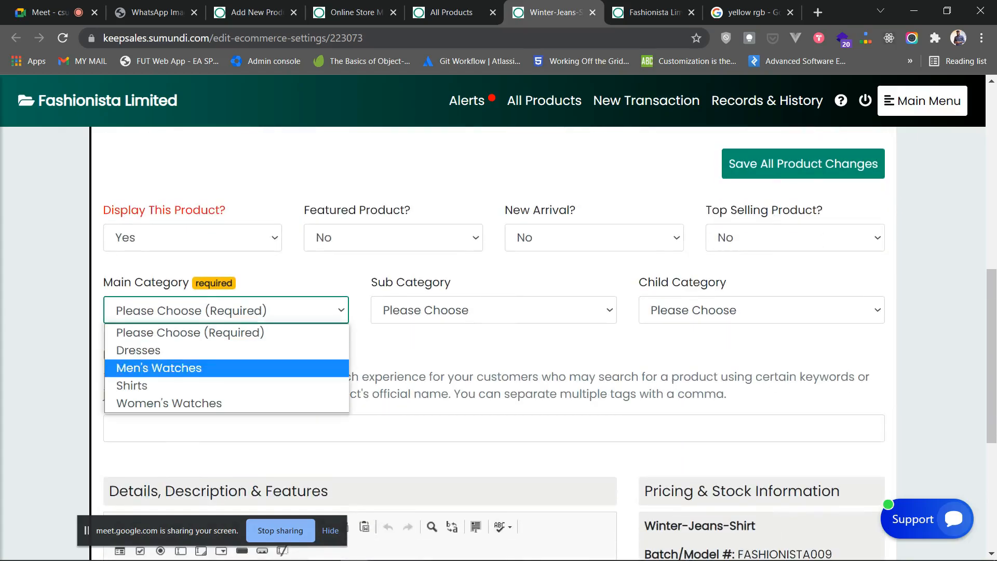
click(132, 386)
click(804, 164)
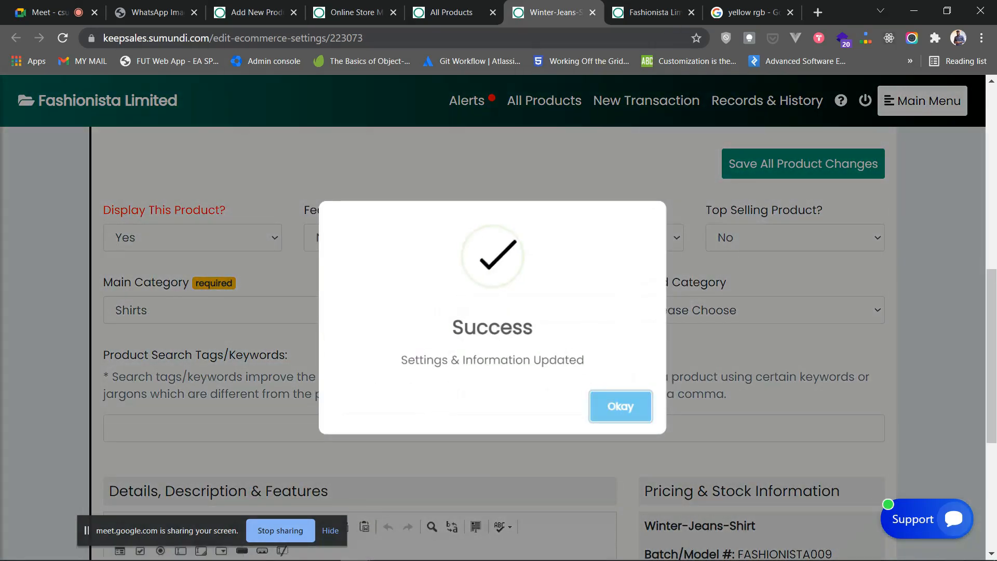
key(Return)
key(ctrl+w)
scroll(494, 312, down, 2)
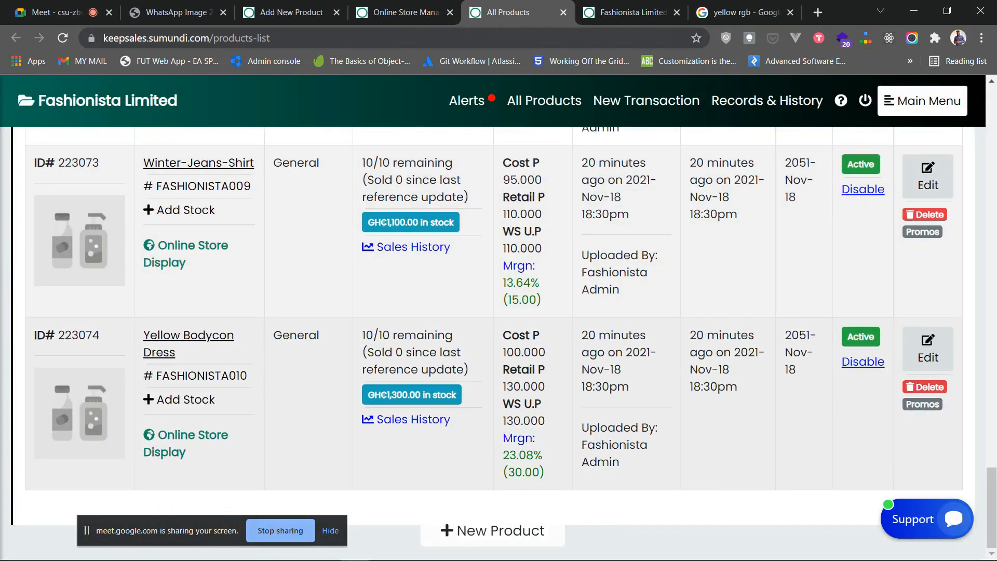
- Open Yellow Bodycon Dress's store display and upload Yellow Bodycon Dress.jpg as Image 1
click(186, 443)
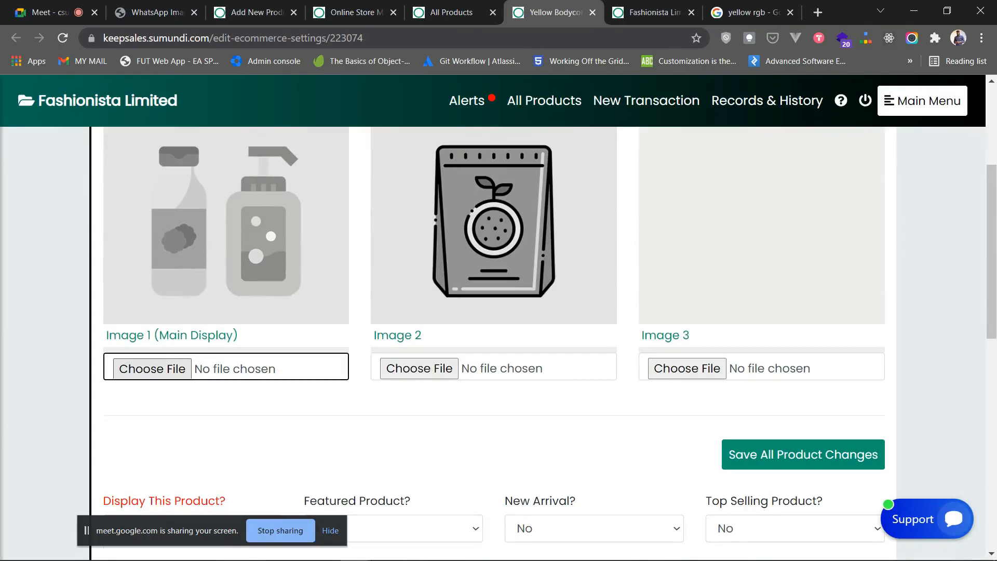
click(152, 369)
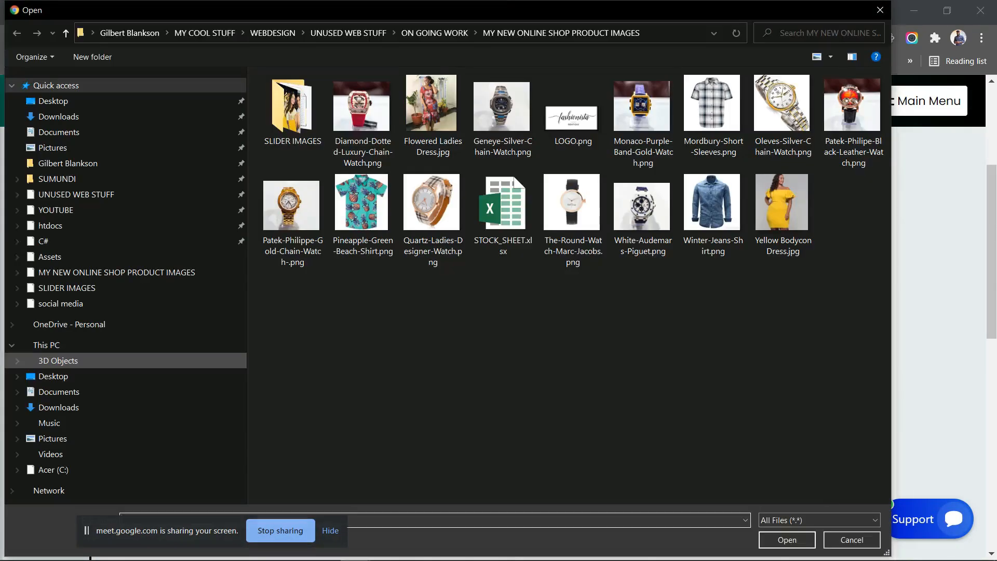
double_click(783, 207)
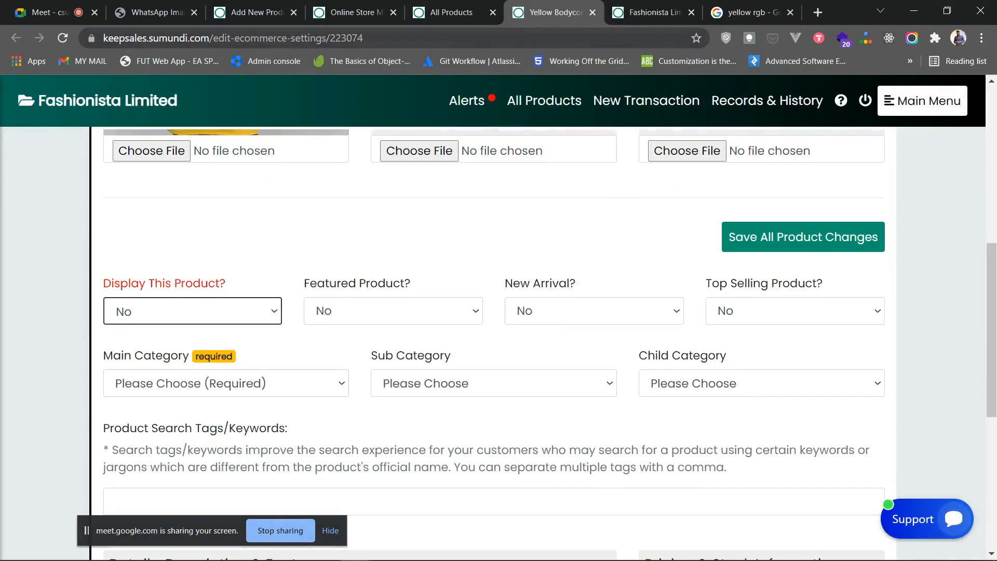
- Set Display This Product to Yes and main category Dresses, save, and close the settings
click(193, 312)
click(127, 348)
click(226, 384)
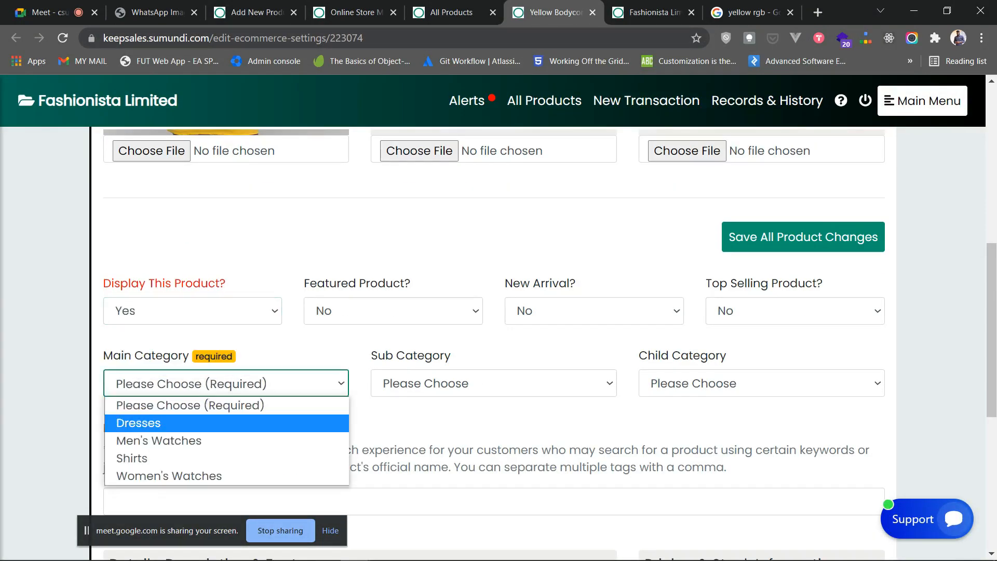
click(138, 423)
click(803, 237)
click(629, 404)
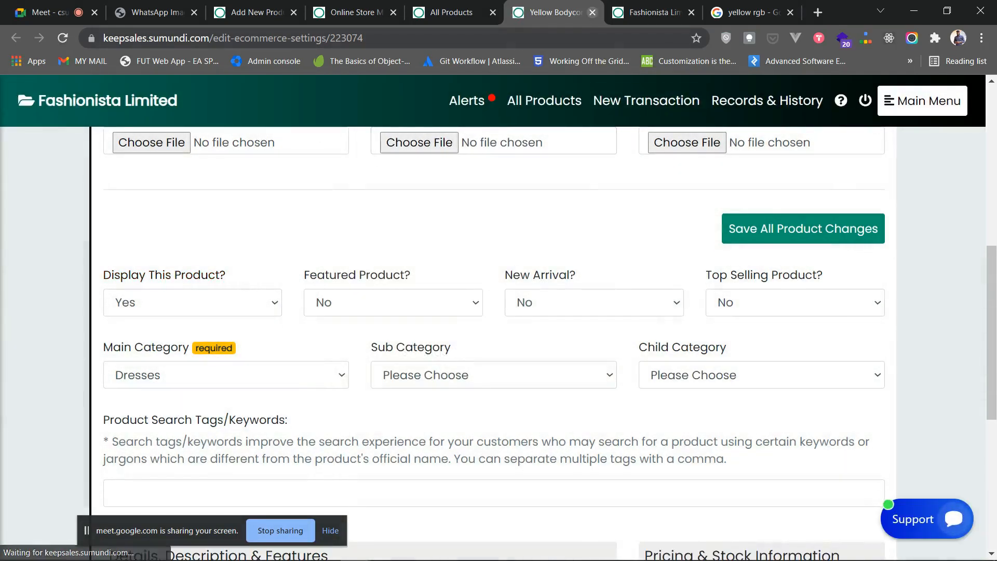
key(ctrl+w)
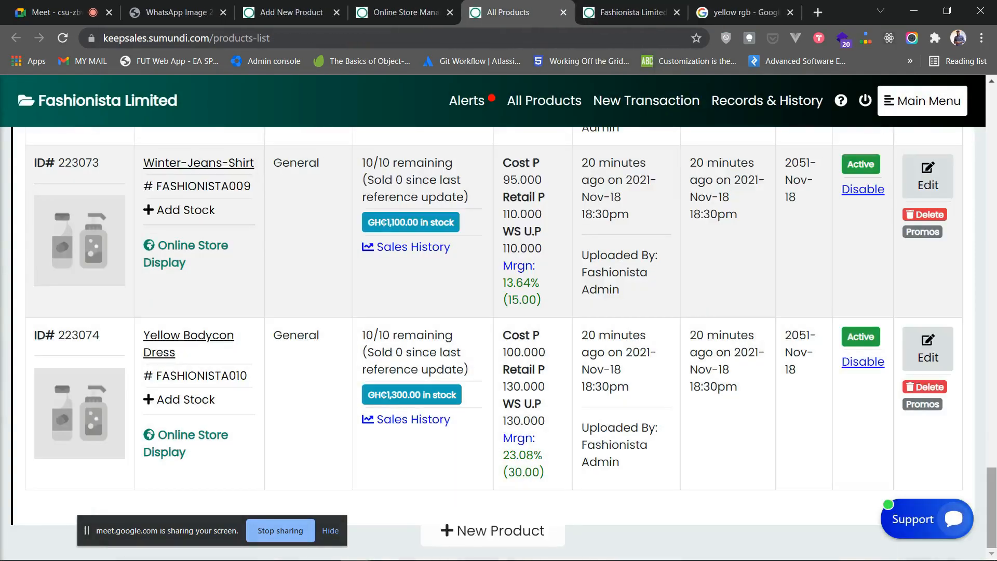
scroll(498, 343, up, 20)
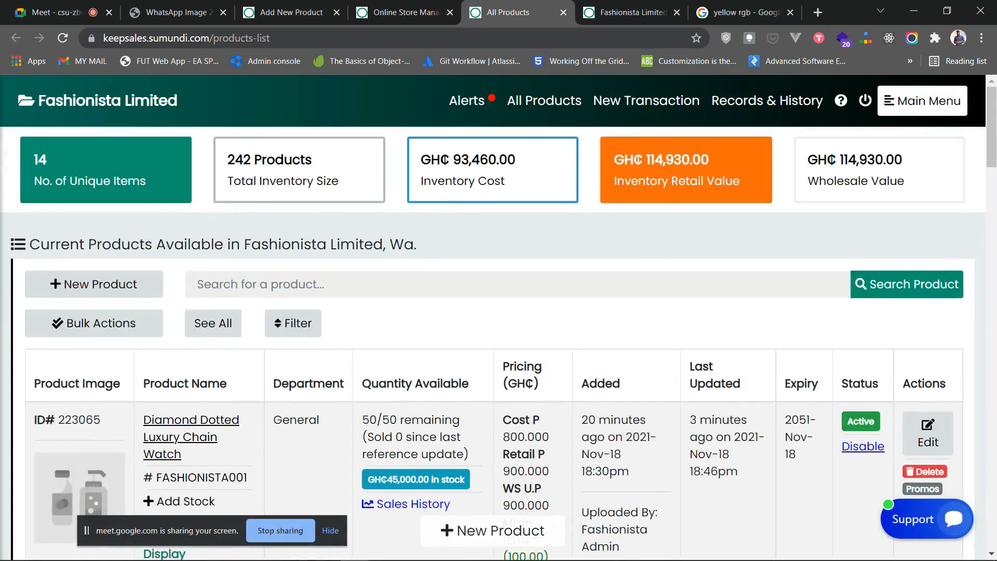
scroll(499, 343, down, 7)
scroll(498, 343, up, 5)
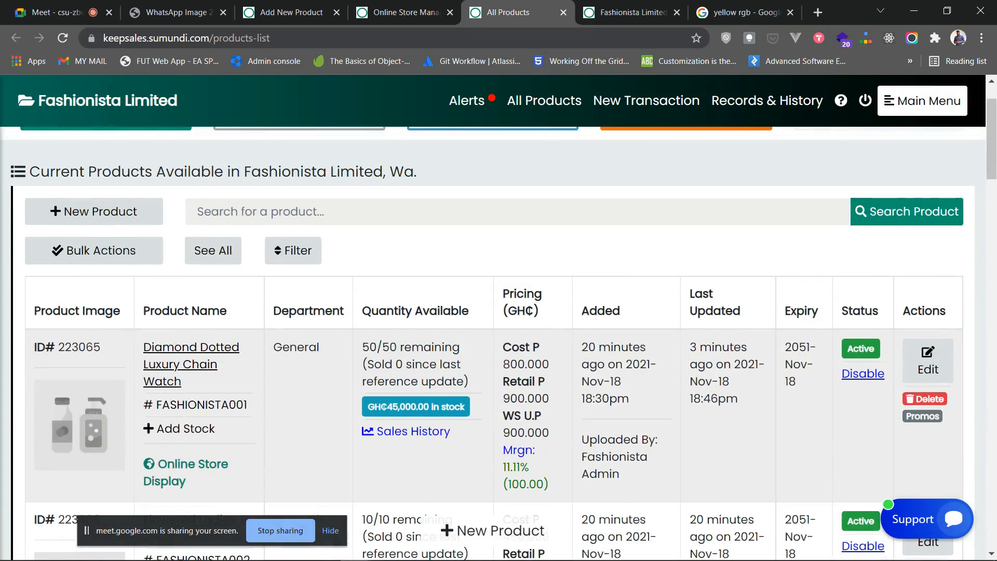
scroll(498, 343, down, 6)
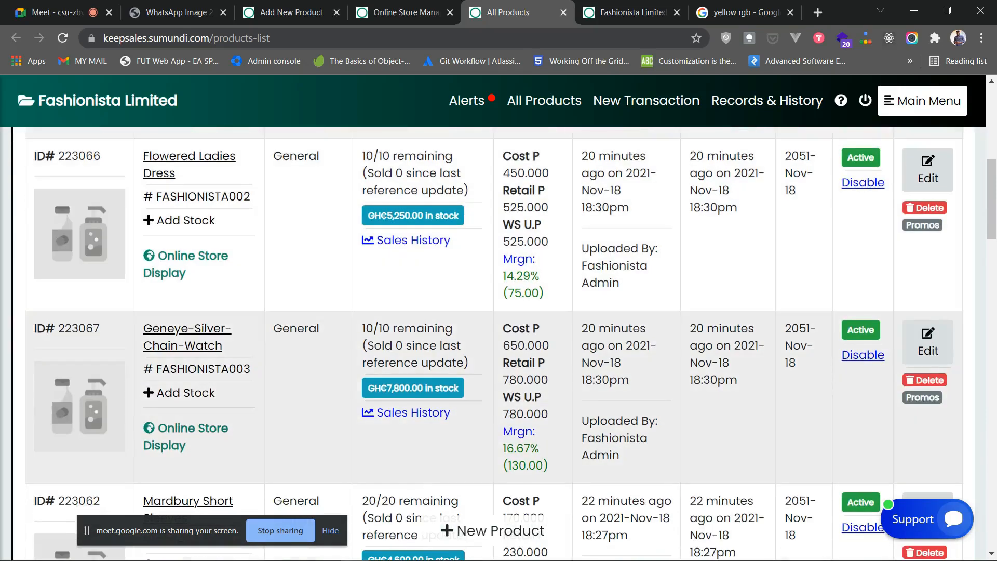
scroll(498, 343, up, 5)
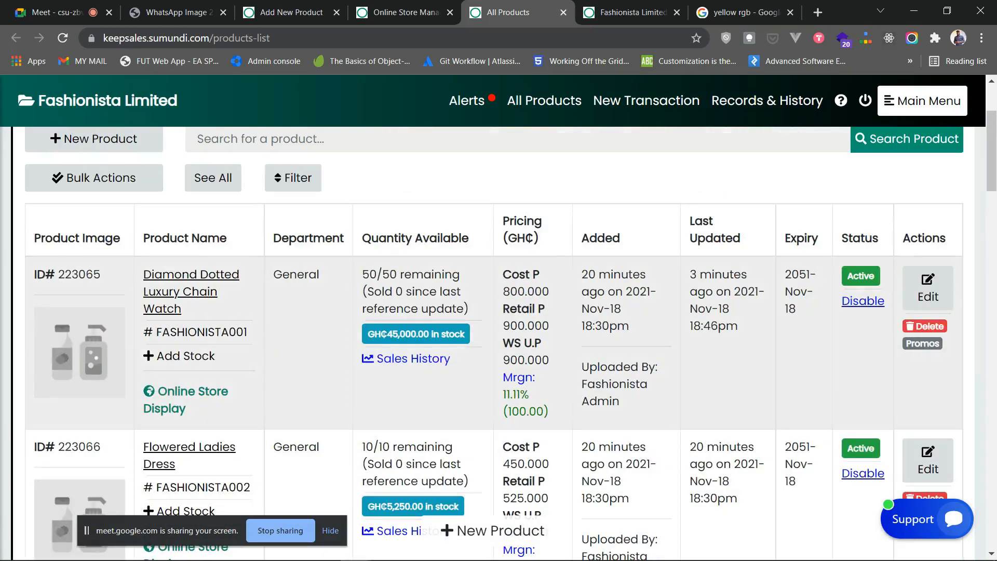
click(186, 391)
scroll(499, 343, down, 3)
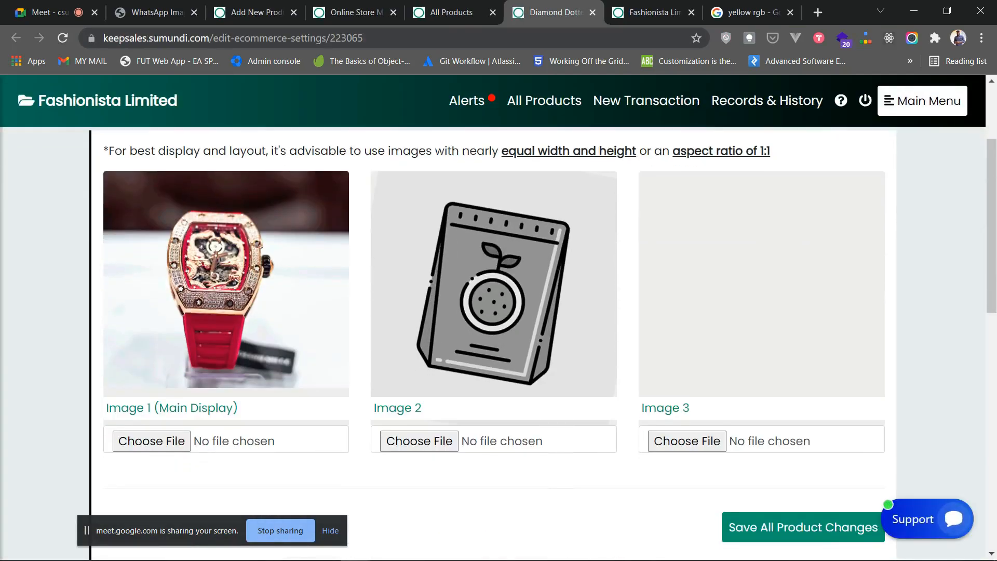
scroll(499, 343, up, 3)
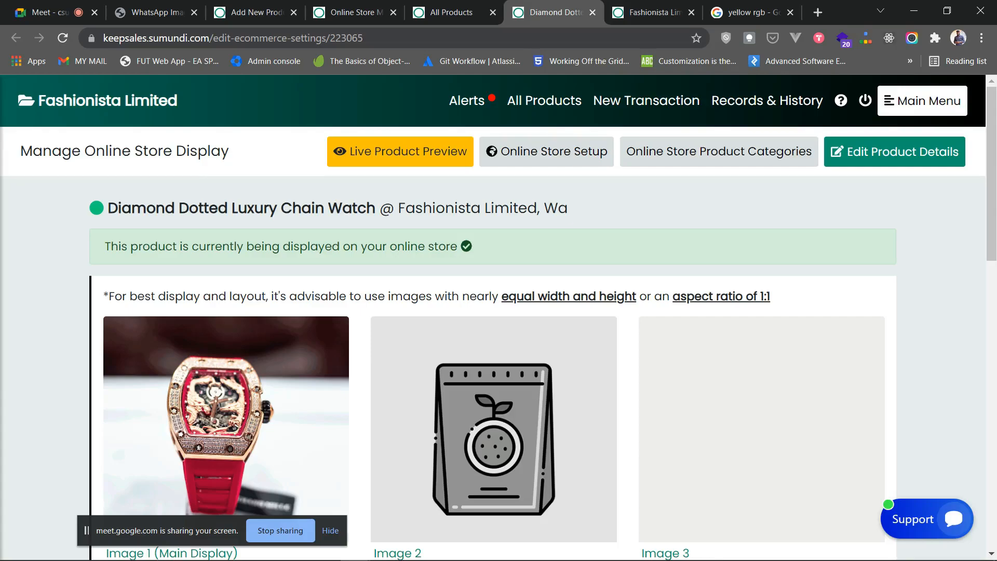
scroll(493, 343, down, 1)
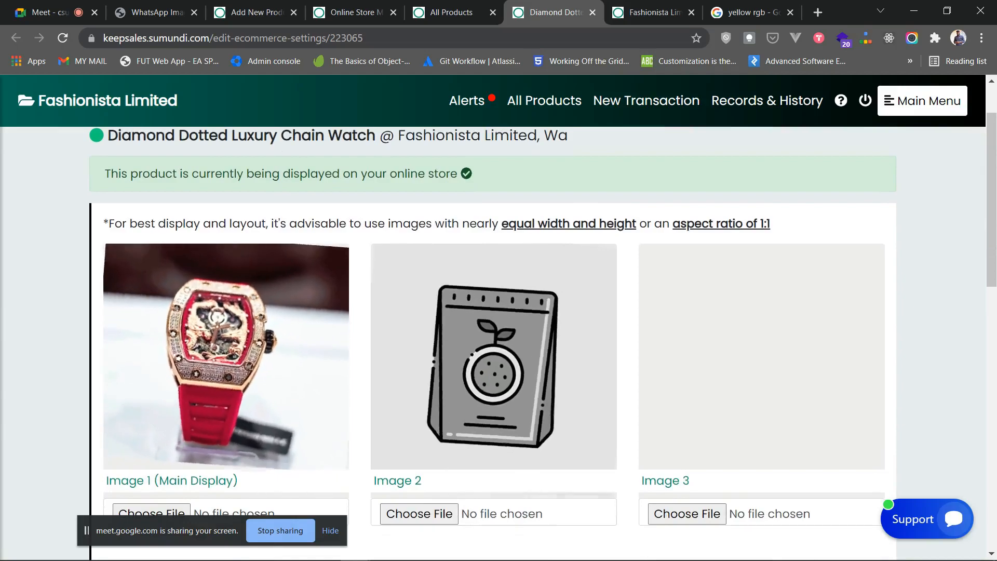
scroll(493, 343, down, 5)
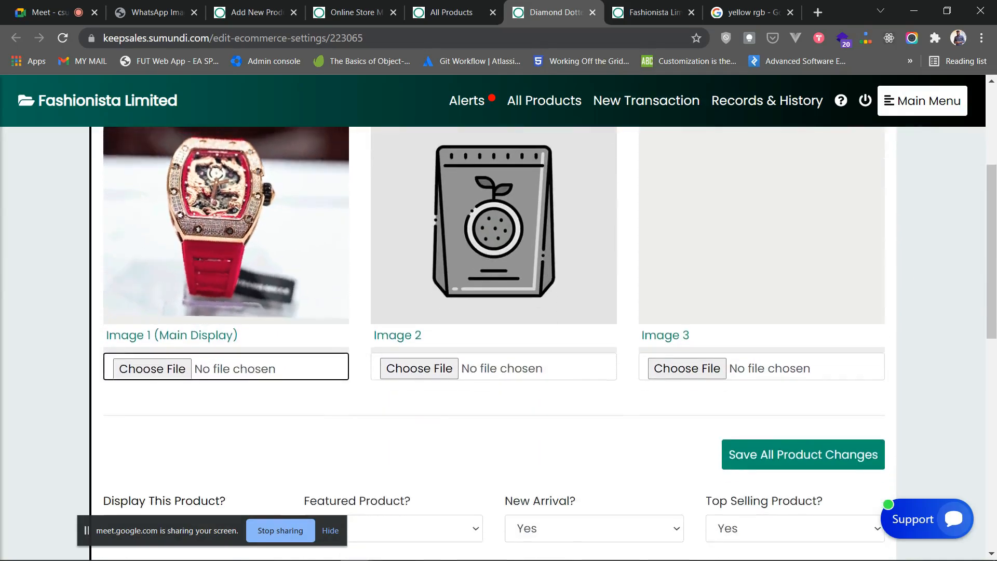
scroll(493, 343, up, 4)
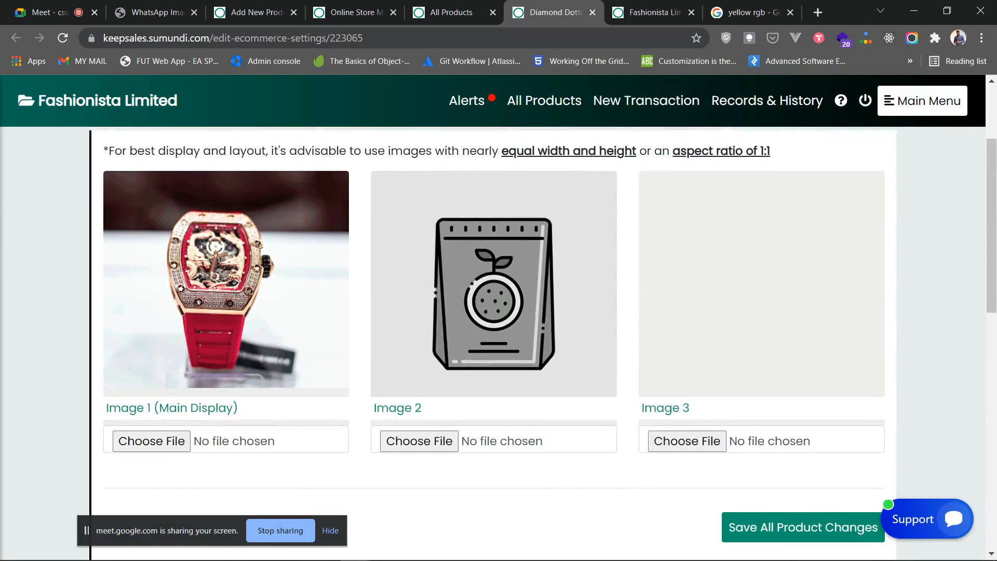
click(593, 12)
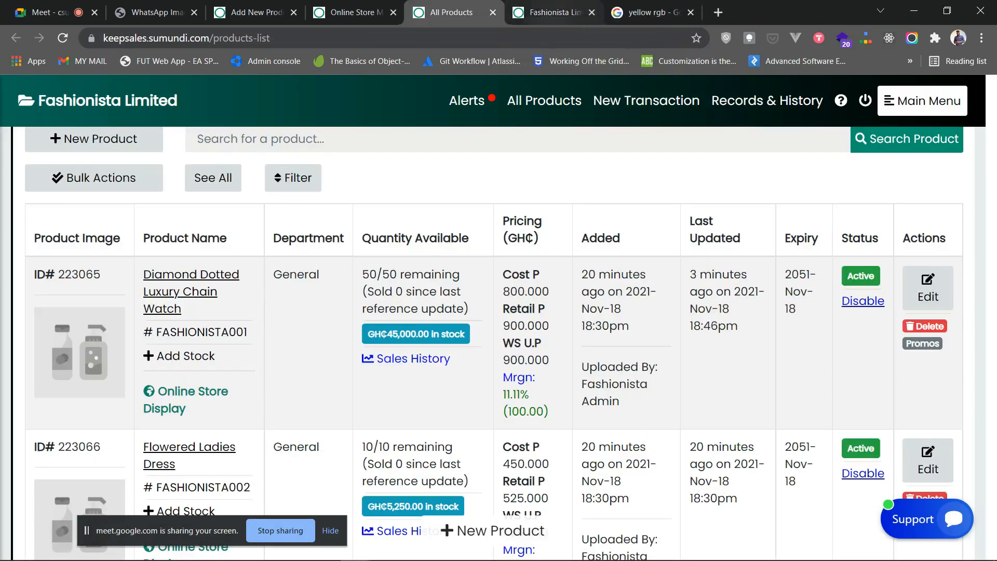
click(550, 12)
- Open the storefront's All Products catalogue and browse the grid for the Monaco Purple Band Gold Watch
scroll(498, 317, up, 10)
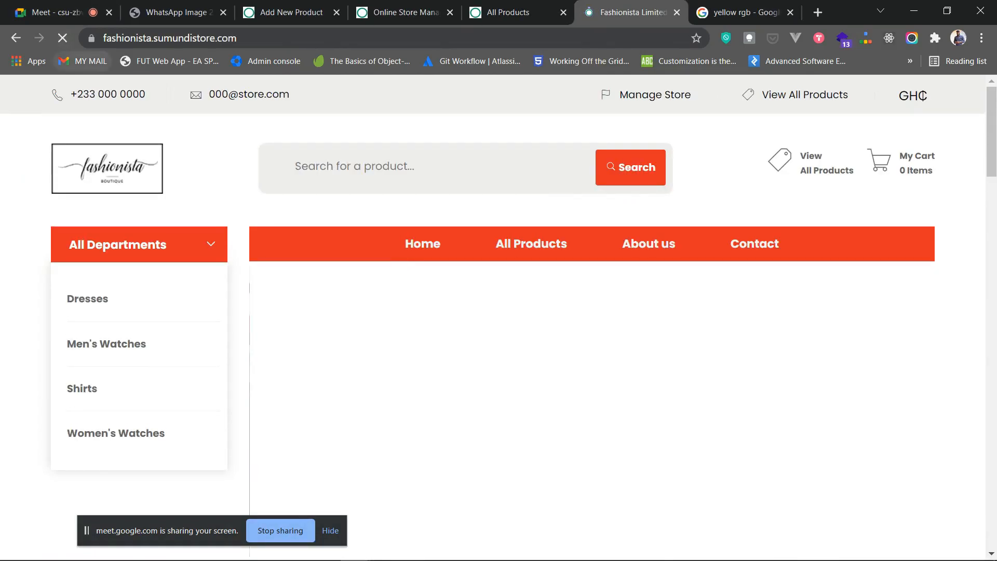
scroll(499, 317, down, 4)
scroll(379, 260, down, 18)
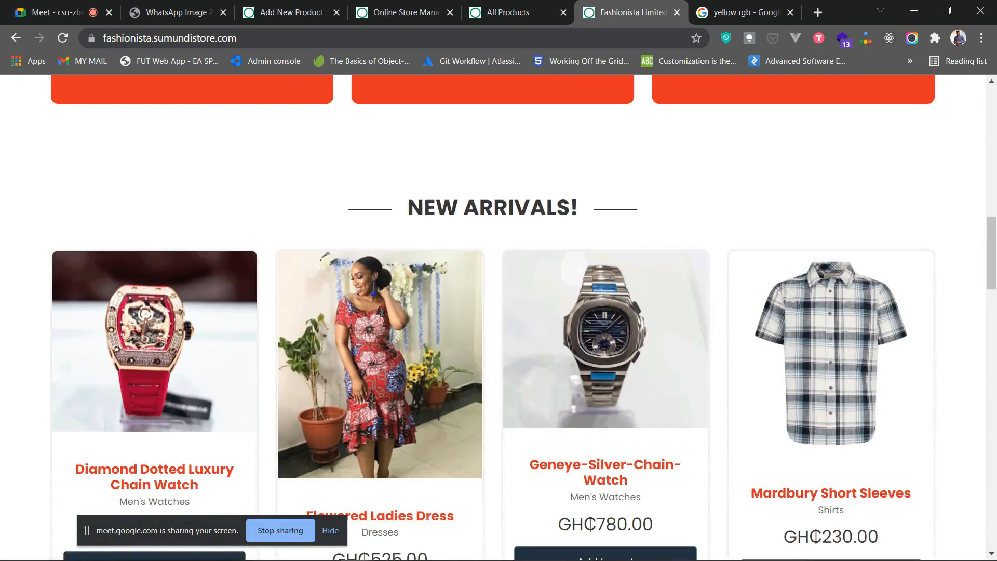
scroll(379, 302, down, 18)
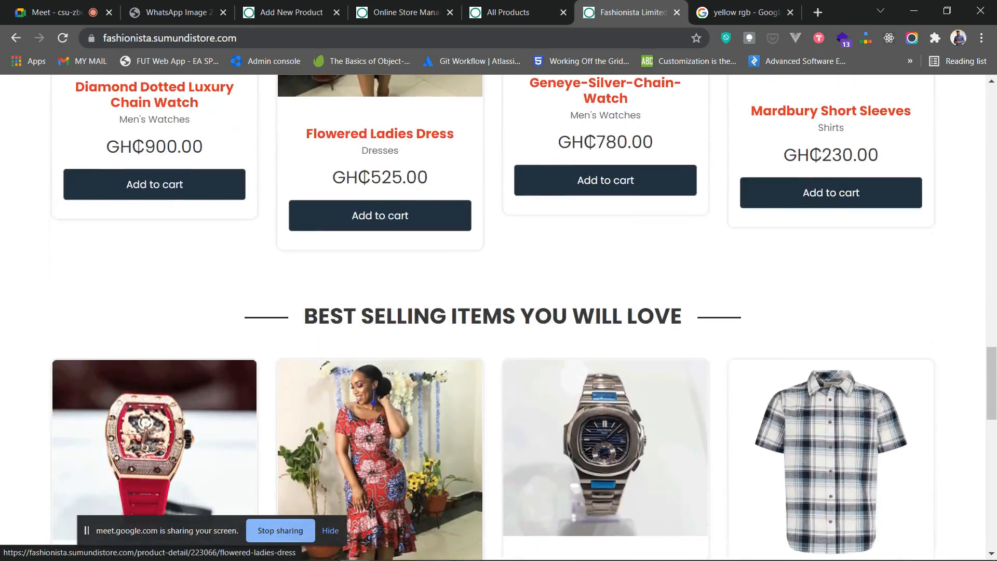
scroll(380, 303, up, 20)
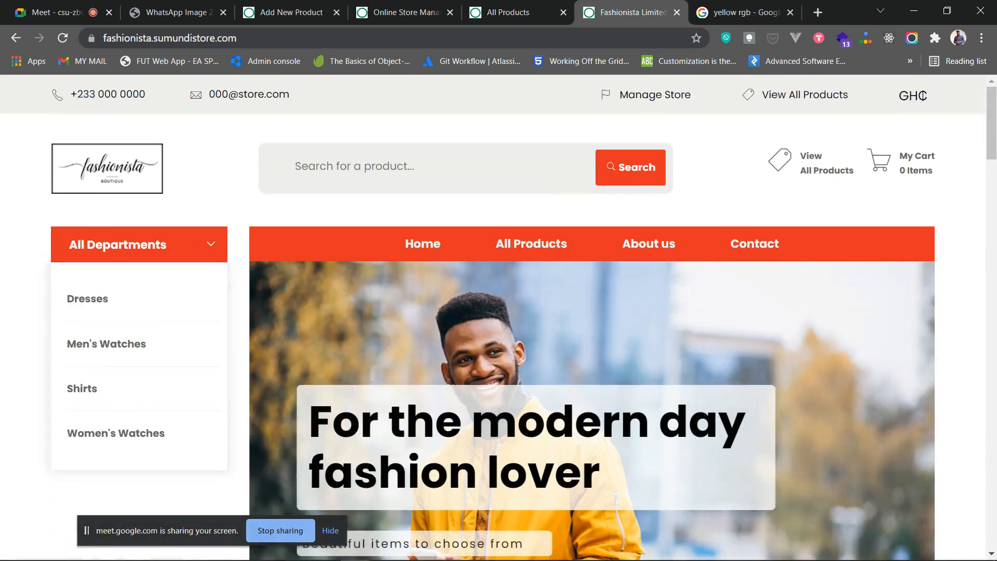
click(515, 245)
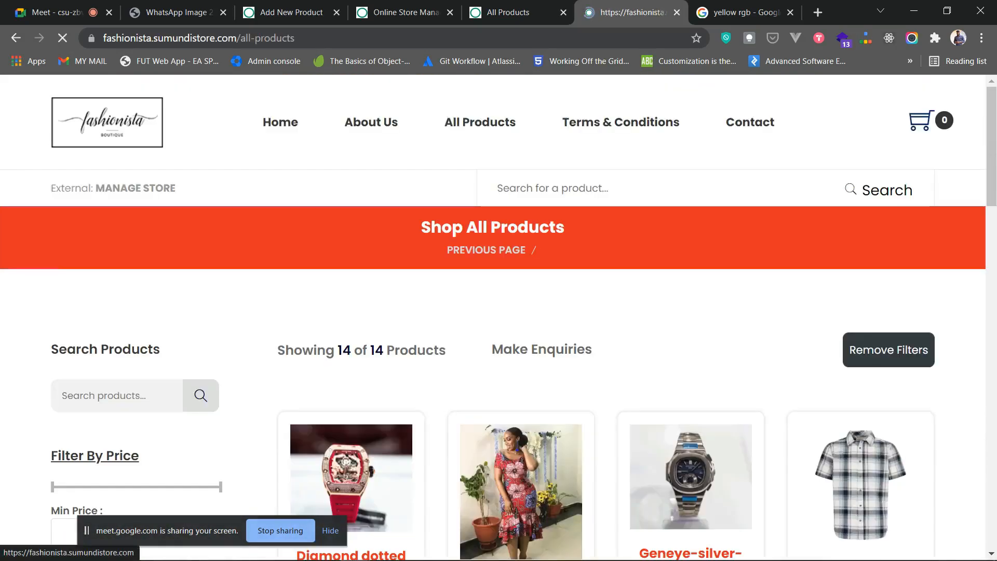
scroll(521, 312, down, 12)
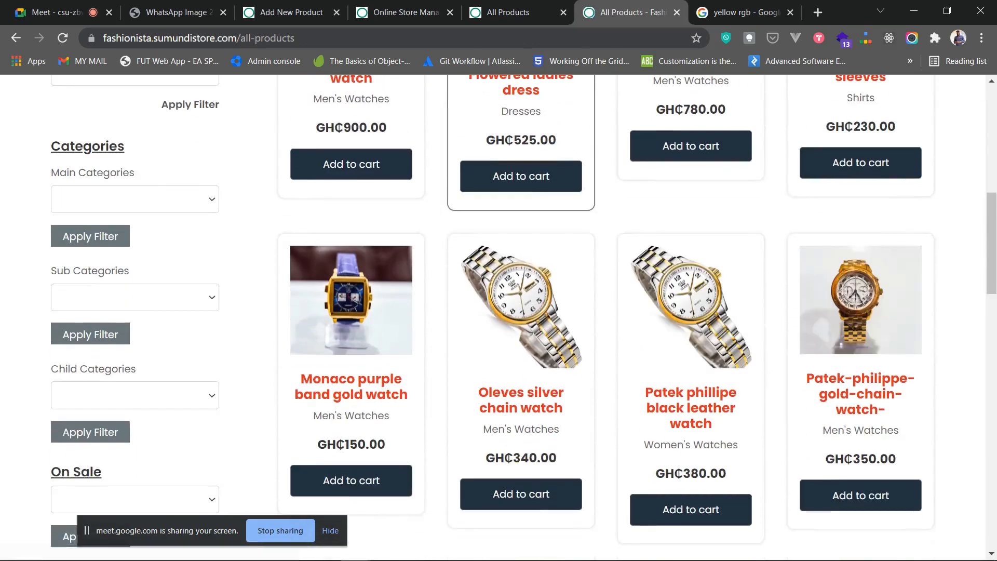
scroll(521, 255, down, 1)
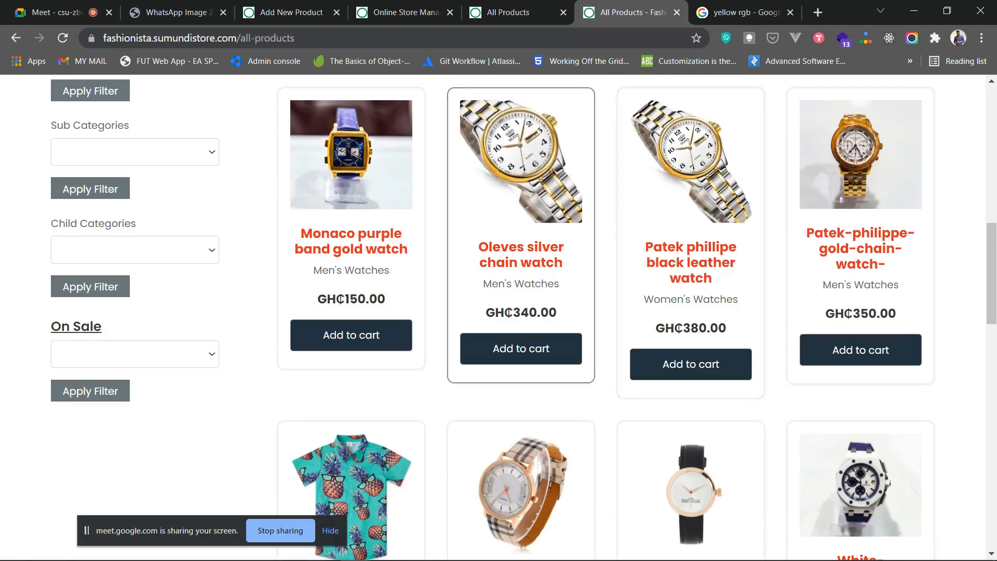
scroll(521, 255, down, 10)
scroll(521, 254, up, 16)
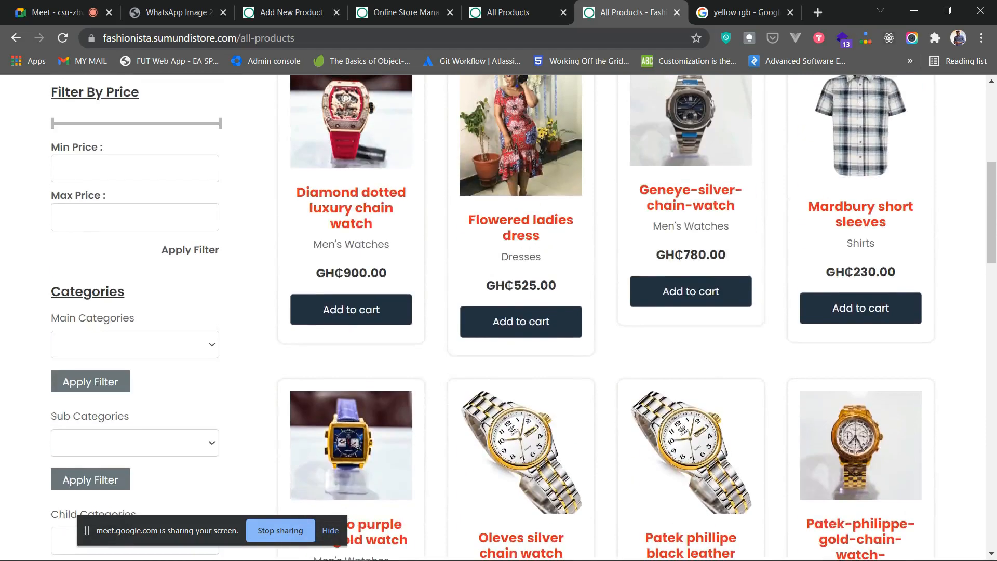
scroll(691, 244, down, 5)
scroll(691, 244, down, 4)
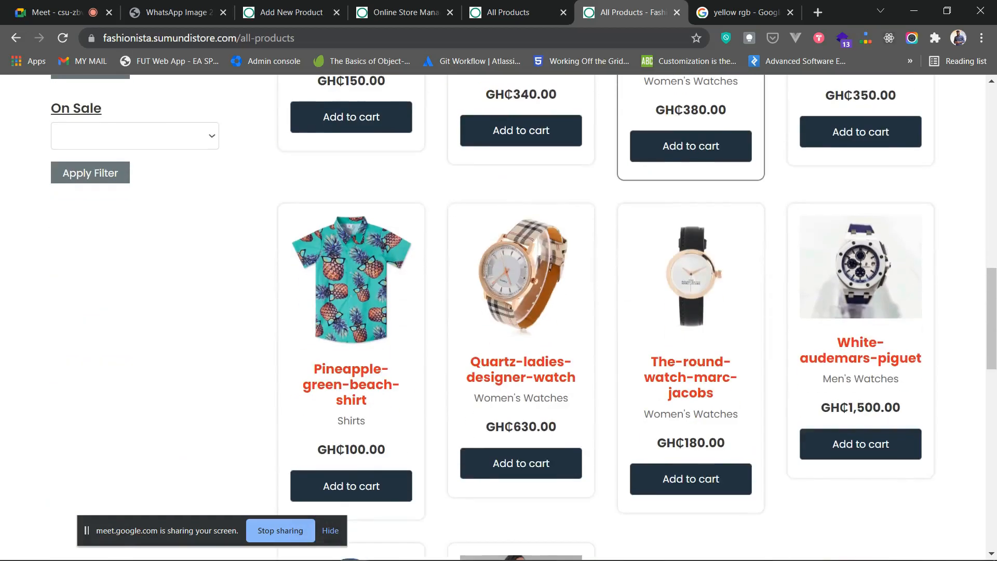
scroll(521, 259, down, 7)
scroll(521, 363, up, 5)
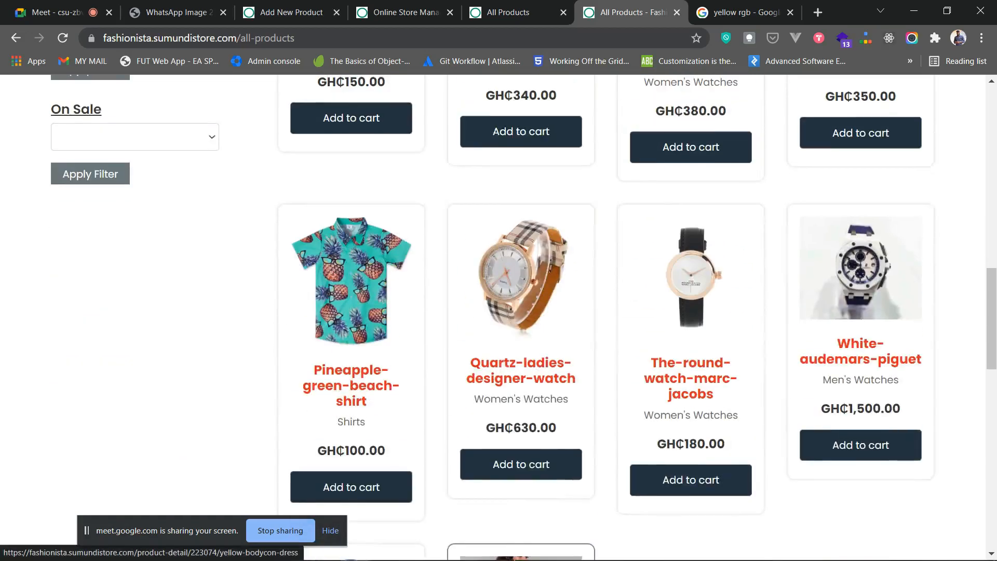
scroll(521, 363, down, 3)
scroll(521, 364, up, 12)
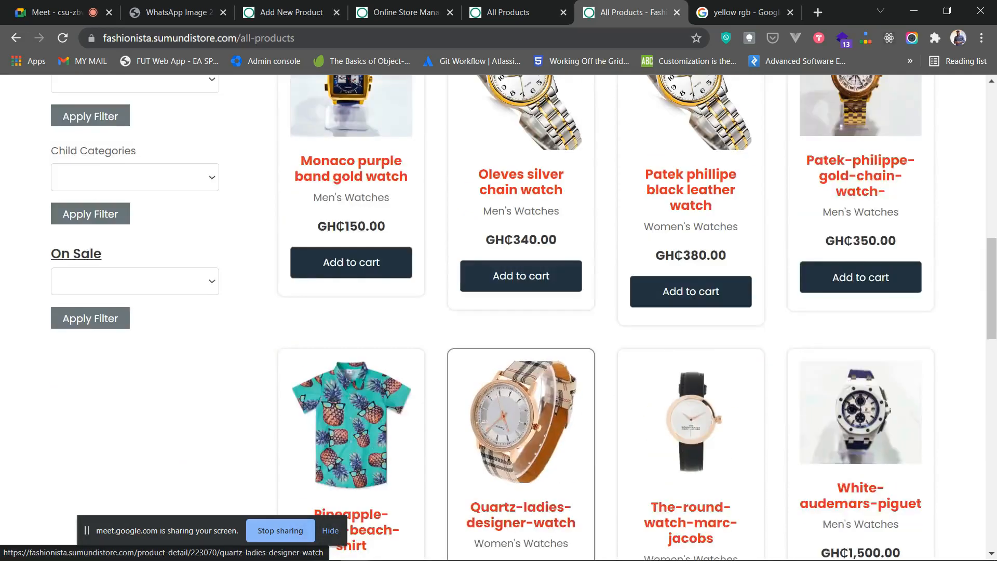
scroll(351, 286, down, 5)
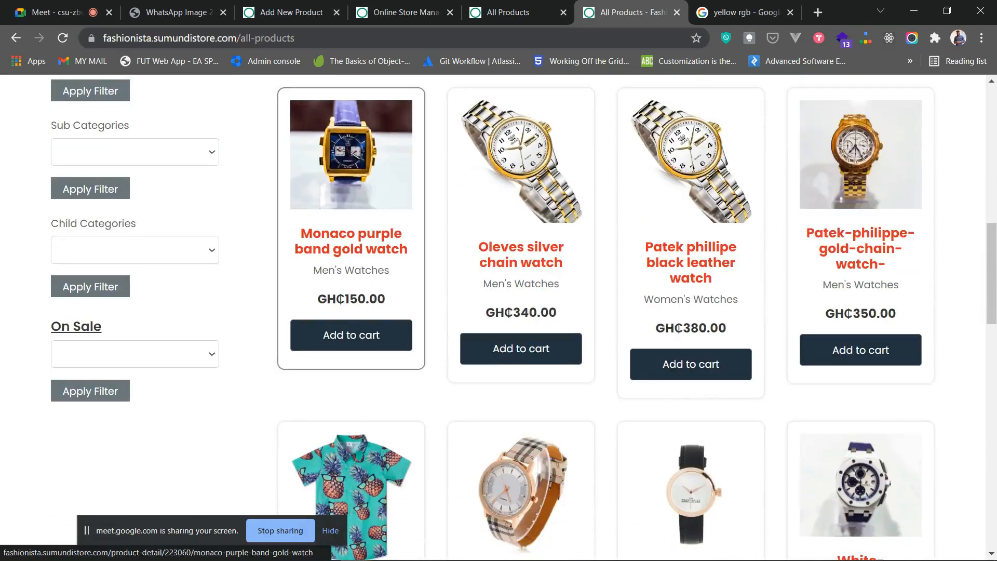
scroll(499, 312, down, 12)
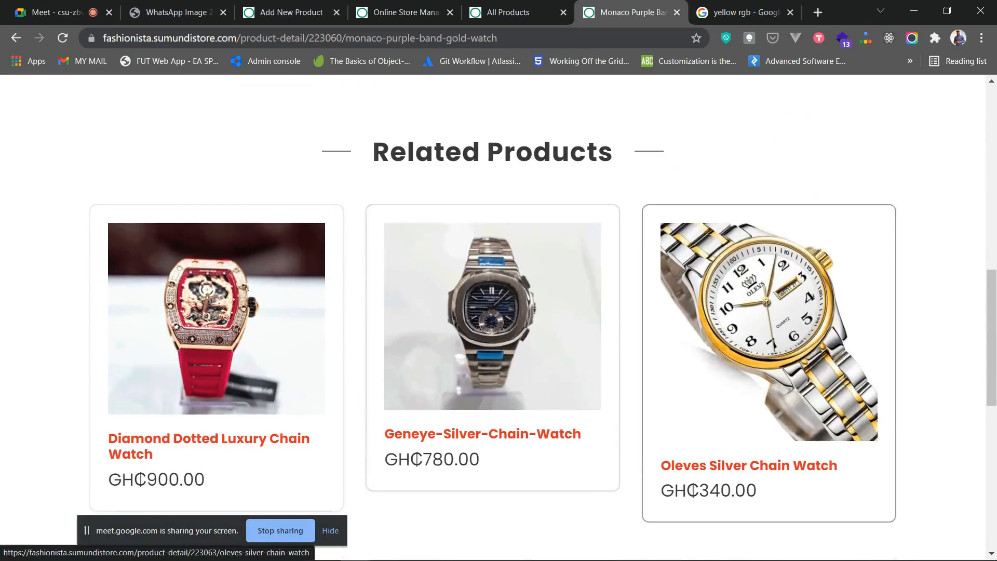
scroll(769, 338, up, 12)
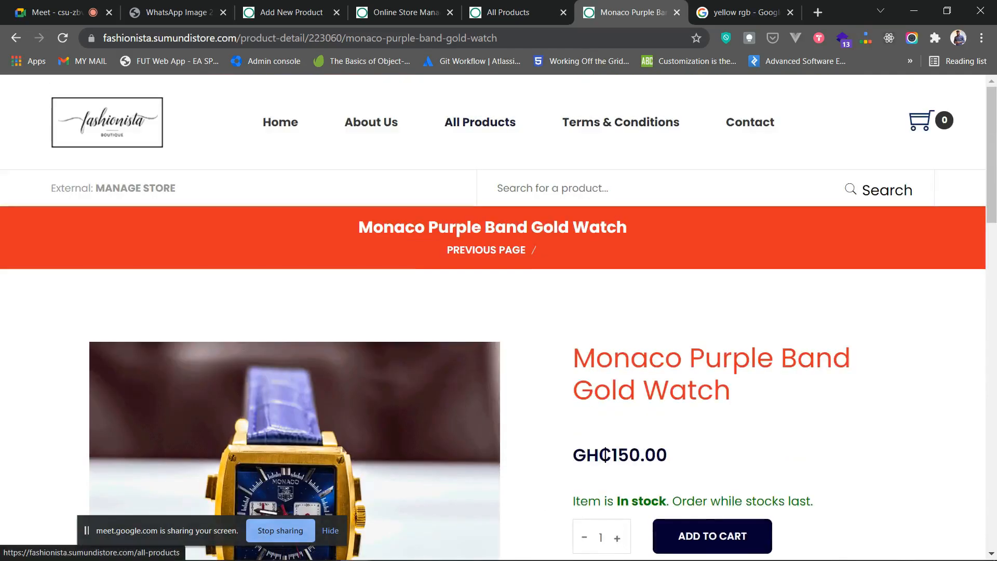
key(alt+Tab)
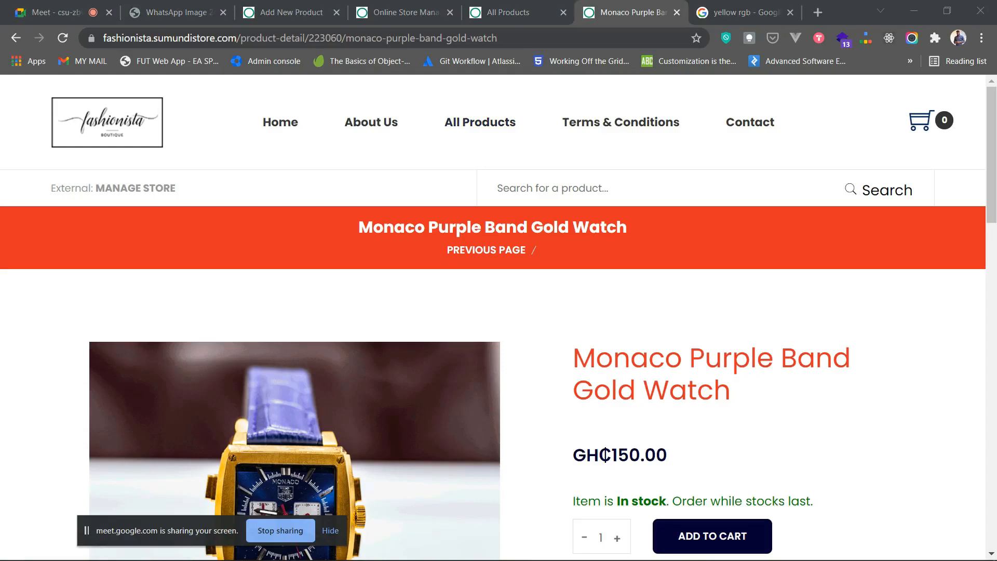
- Try a storefront search by entering 'mo' in the product search box
click(553, 188)
text(mona)
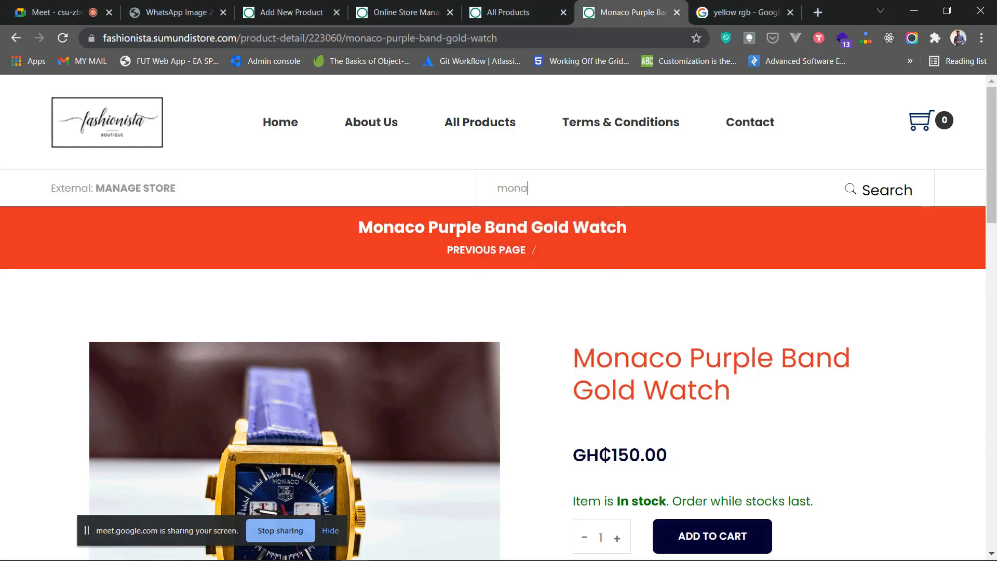
scroll(498, 317, down, 3)
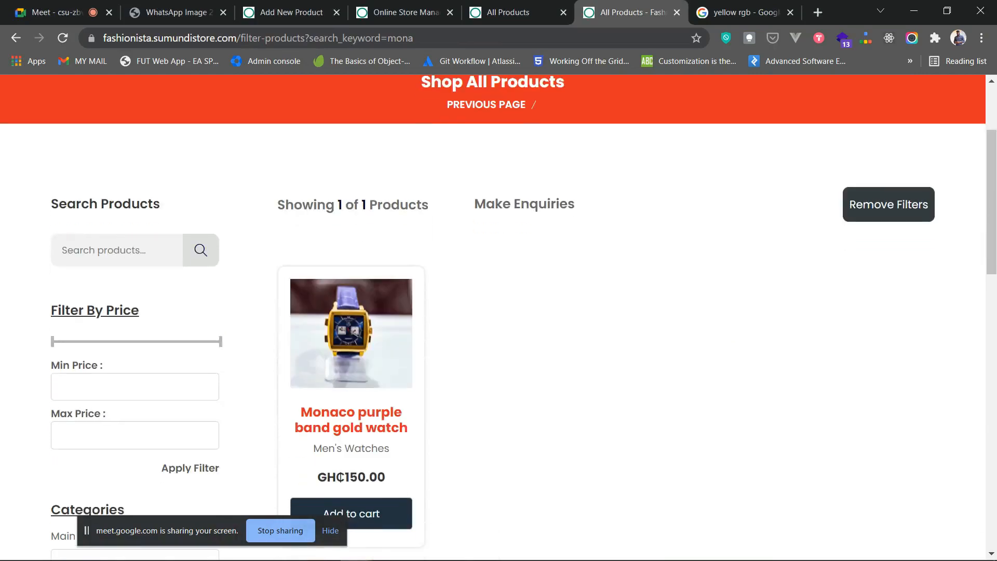
scroll(499, 316, up, 3)
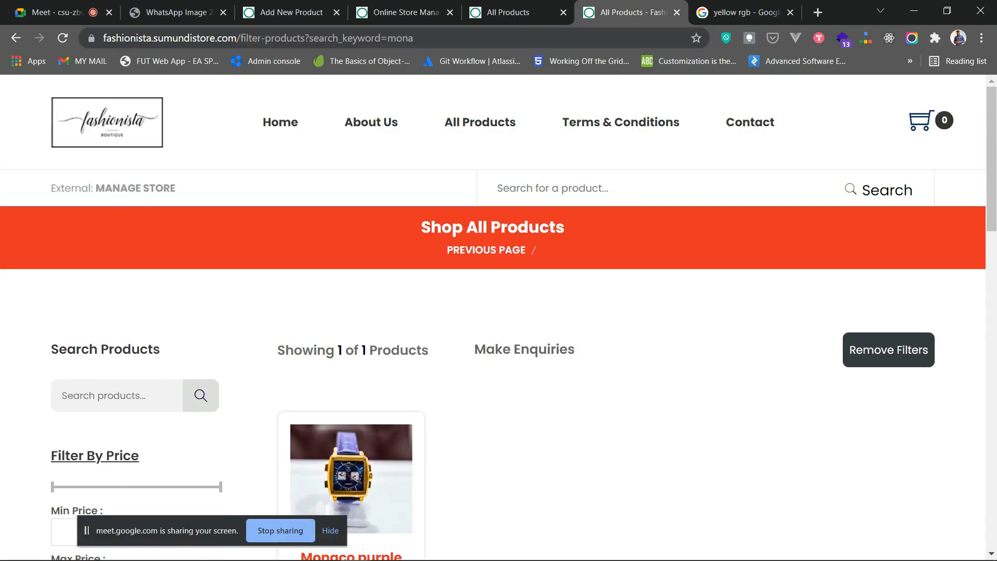
click(553, 188)
click(553, 188)
click(553, 188)
scroll(499, 317, down, 3)
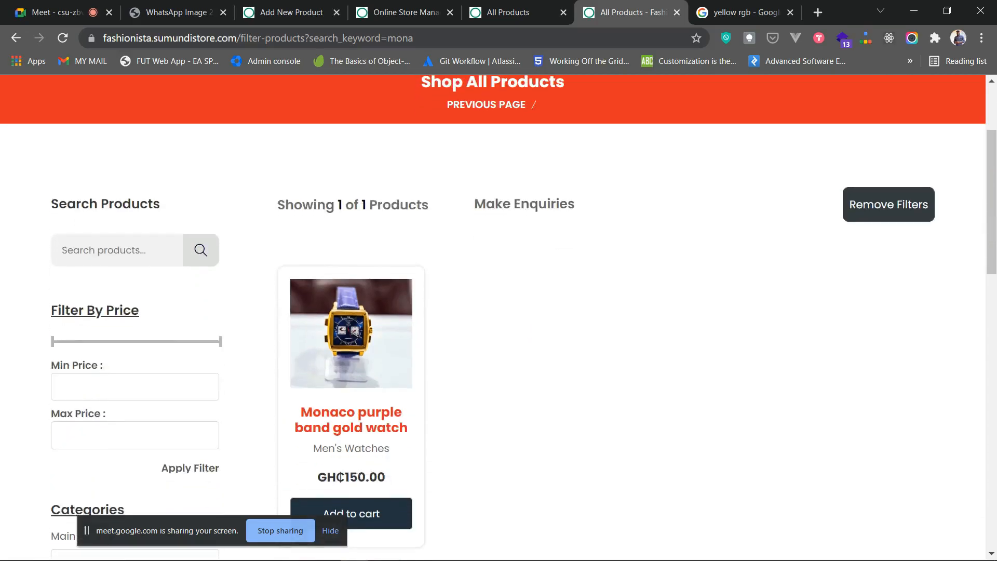
scroll(499, 316, up, 3)
- Browse the full All Products list on the storefront
click(480, 123)
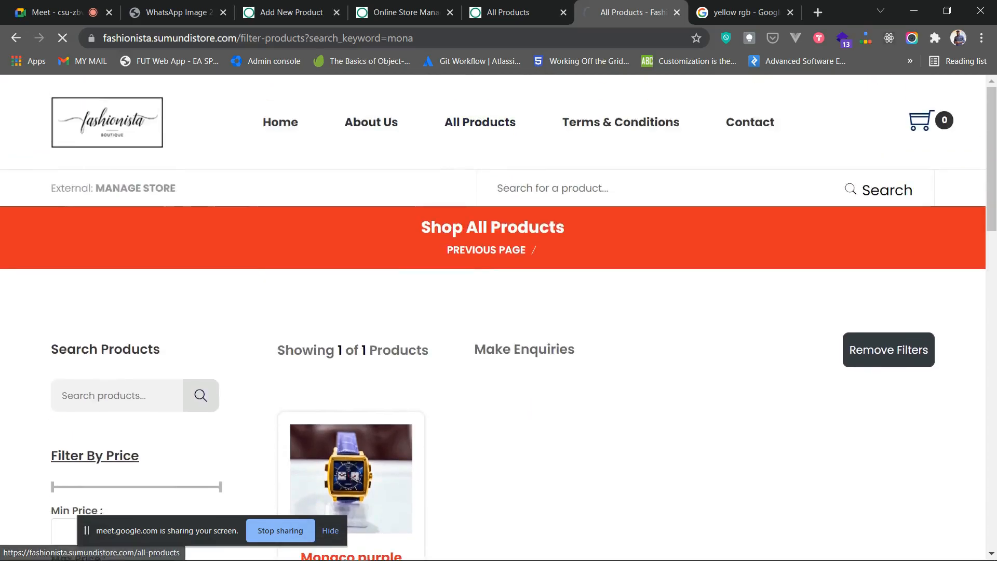
scroll(499, 317, down, 2)
scroll(498, 317, down, 20)
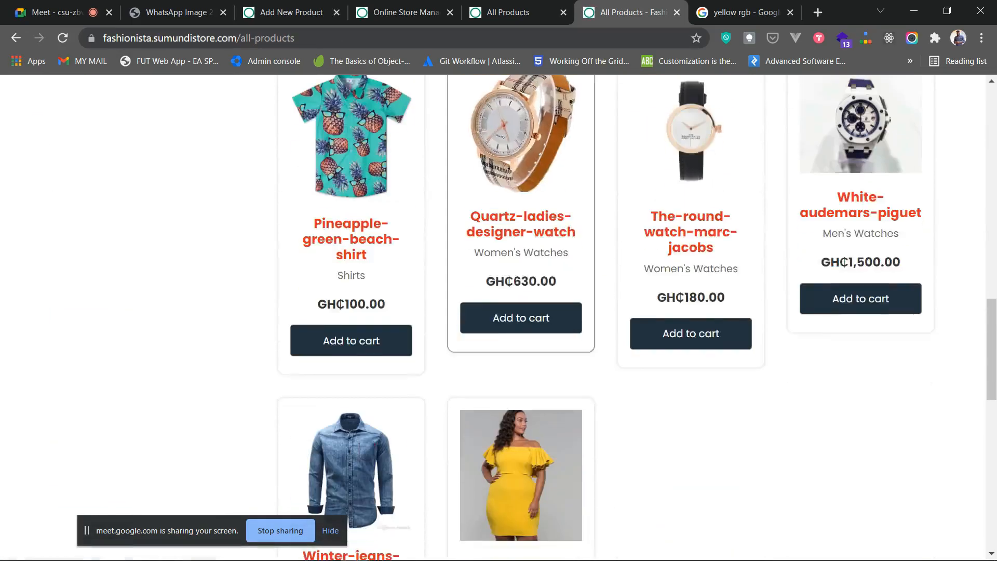
scroll(499, 317, up, 12)
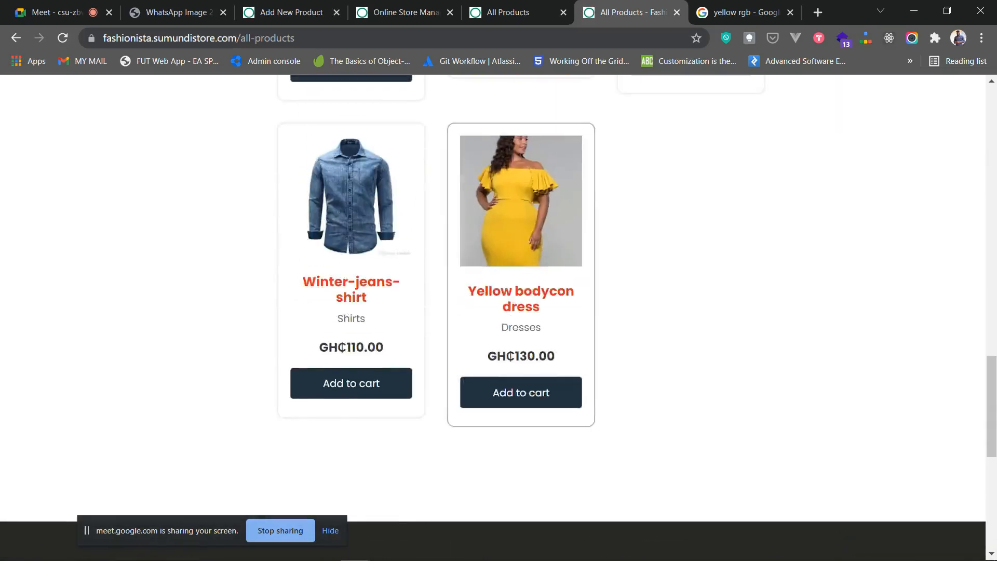
scroll(521, 317, up, 9)
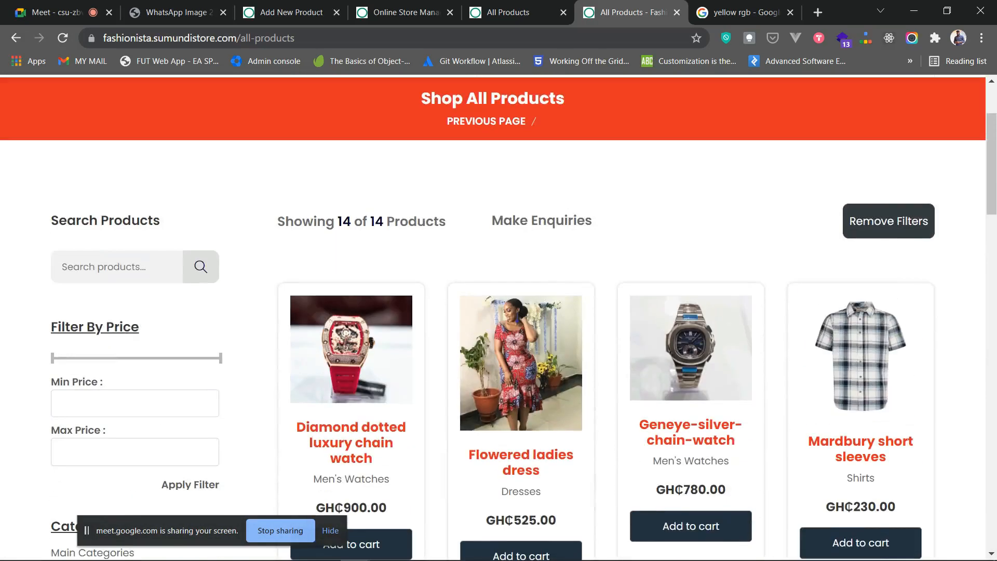
scroll(521, 316, up, 2)
- From Home, search for 'flower' and review the results and on-sale filter options
click(104, 123)
click(394, 166)
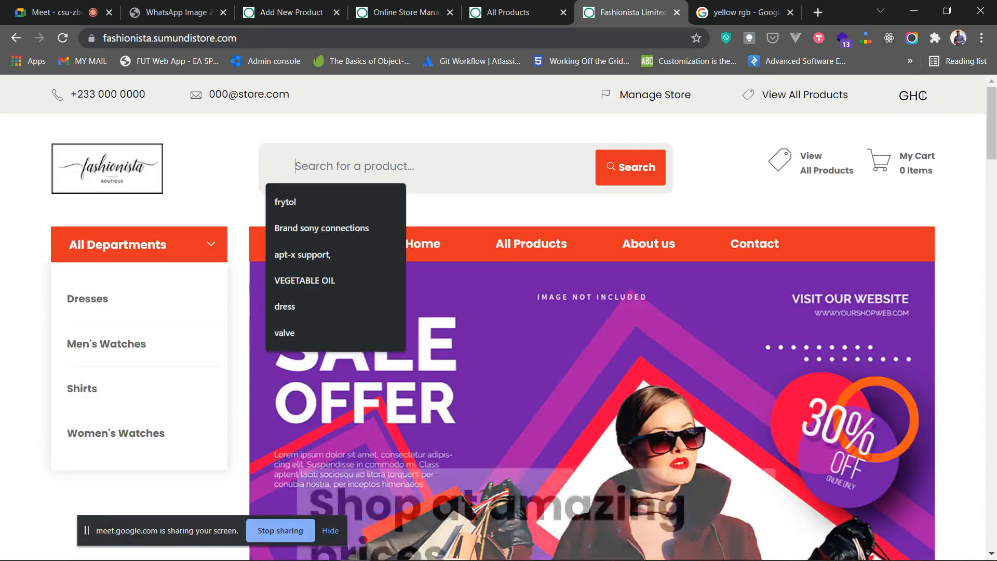
text(flower)
key(Return)
scroll(499, 312, down, 3)
scroll(351, 312, down, 1)
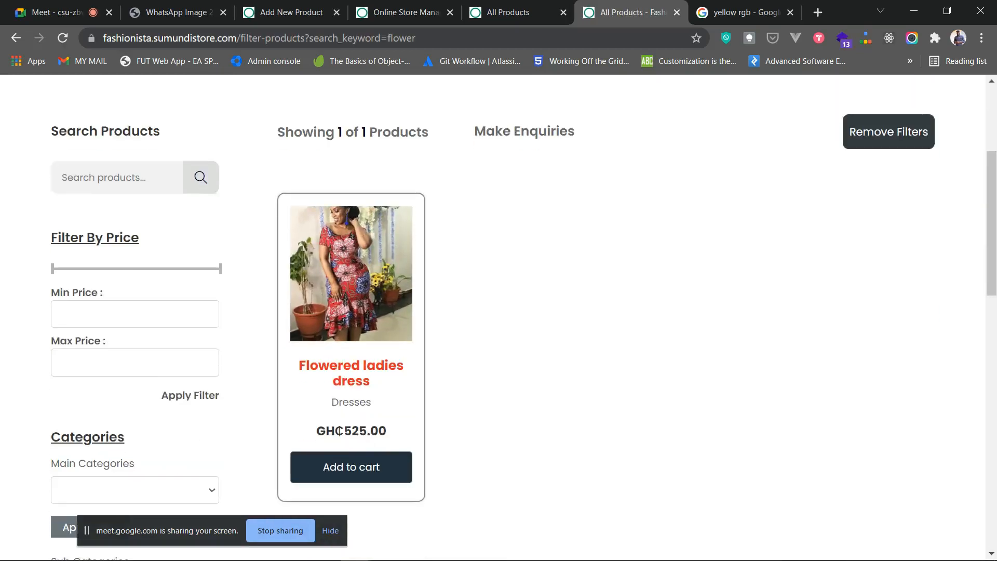
scroll(499, 312, up, 4)
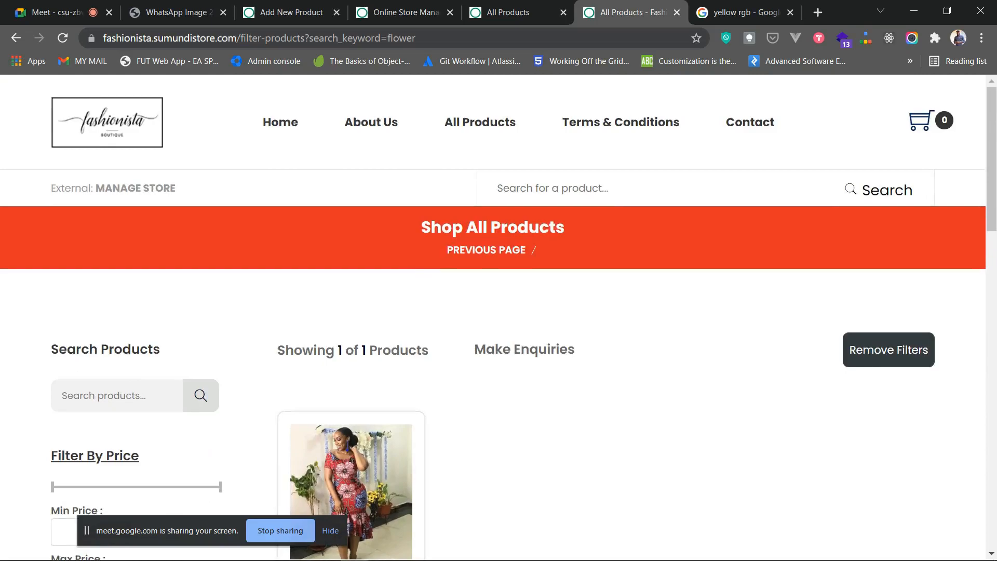
scroll(499, 311, down, 3)
scroll(498, 312, down, 4)
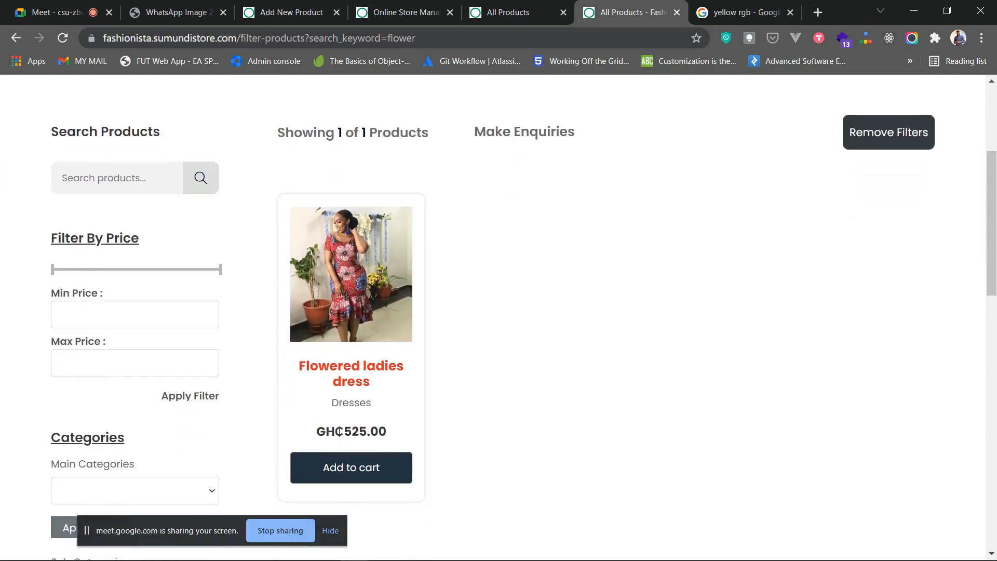
scroll(499, 311, down, 3)
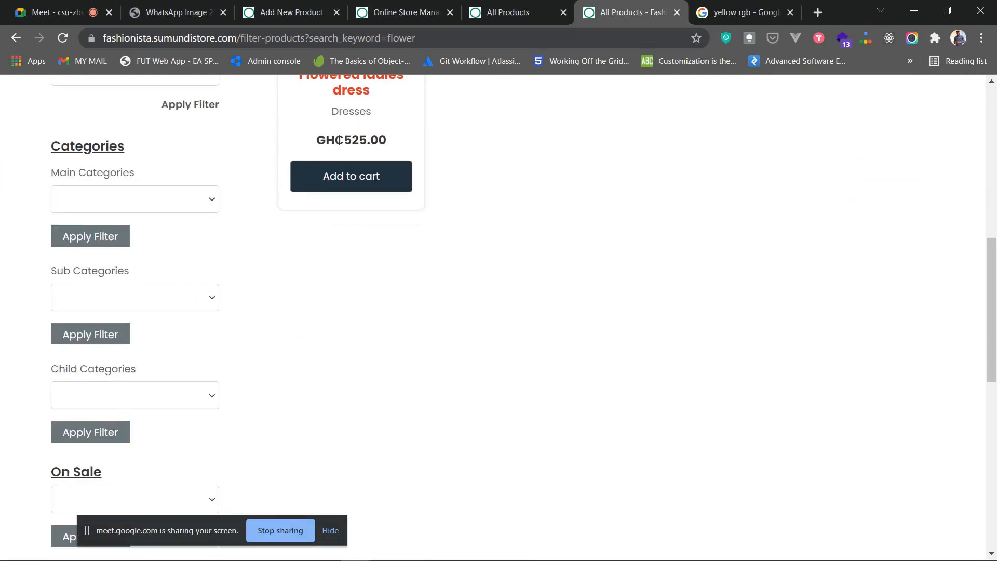
scroll(499, 311, down, 4)
click(135, 282)
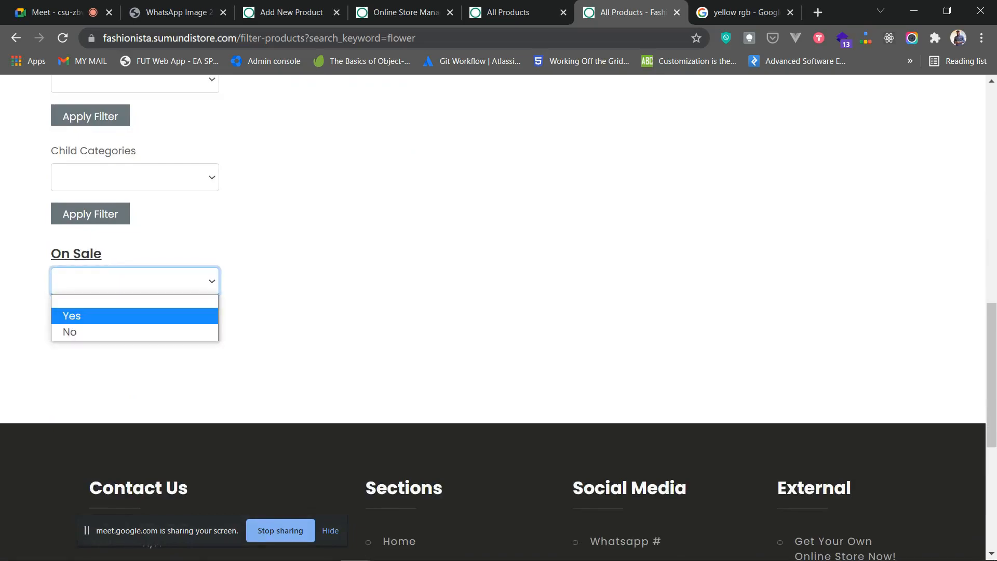
scroll(498, 312, up, 13)
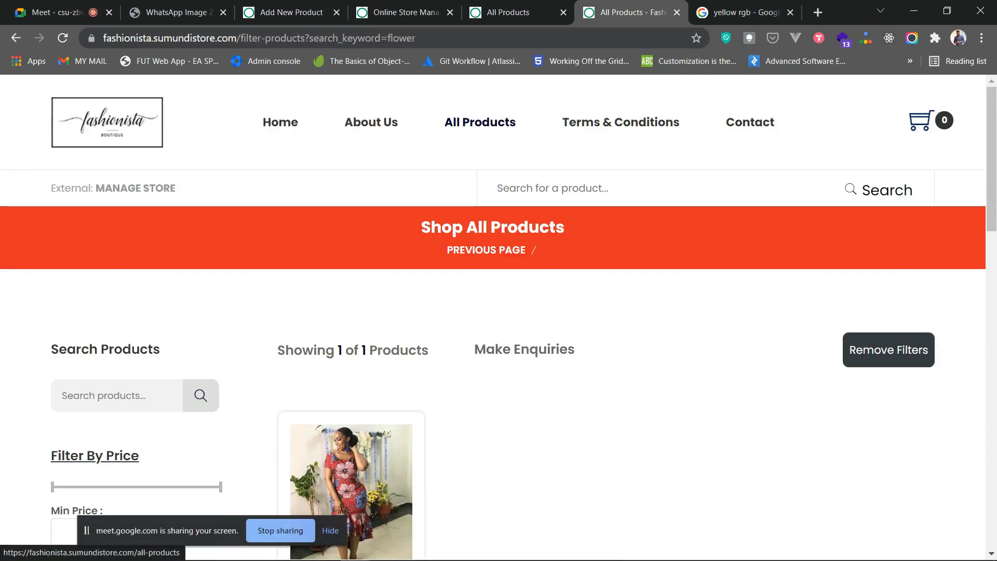
- Scroll through the full list of all 14 store products
click(480, 122)
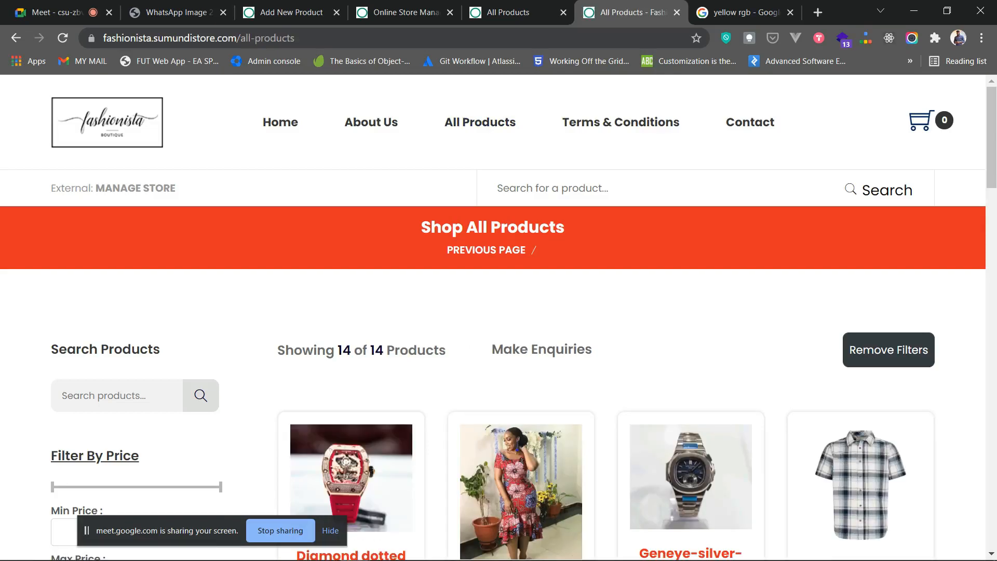
scroll(521, 291, down, 4)
scroll(521, 291, up, 4)
scroll(351, 312, down, 5)
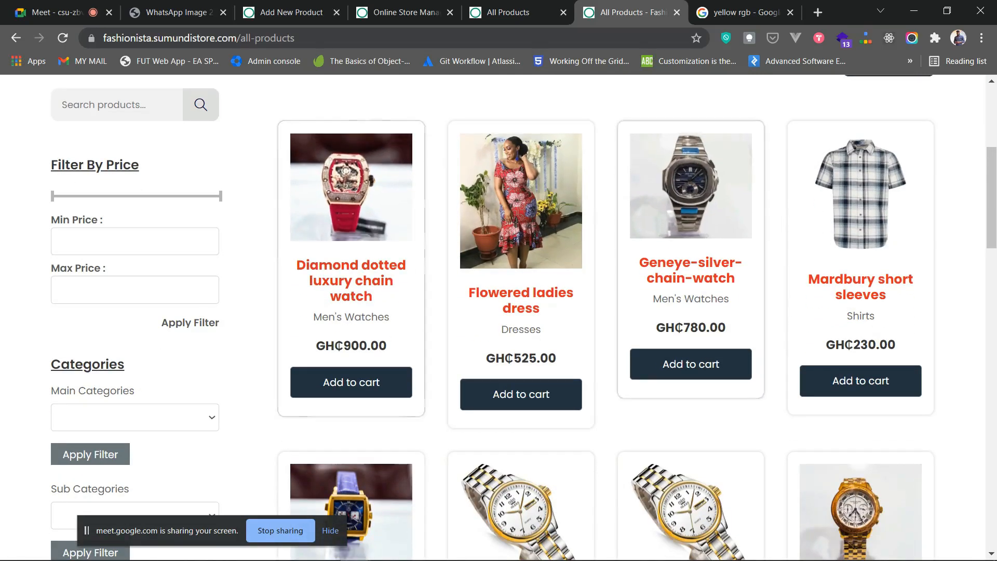
scroll(691, 260, down, 15)
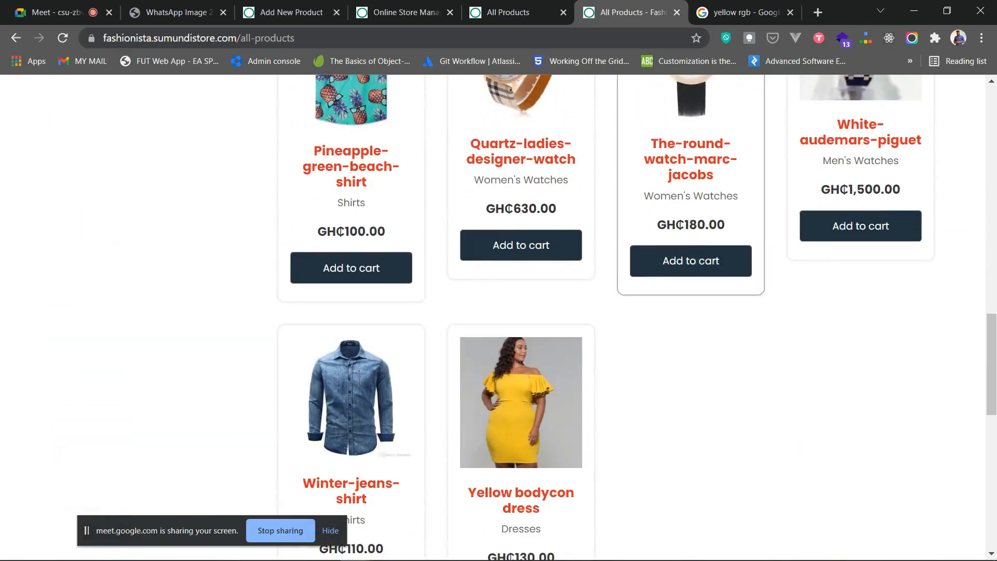
scroll(690, 208, up, 20)
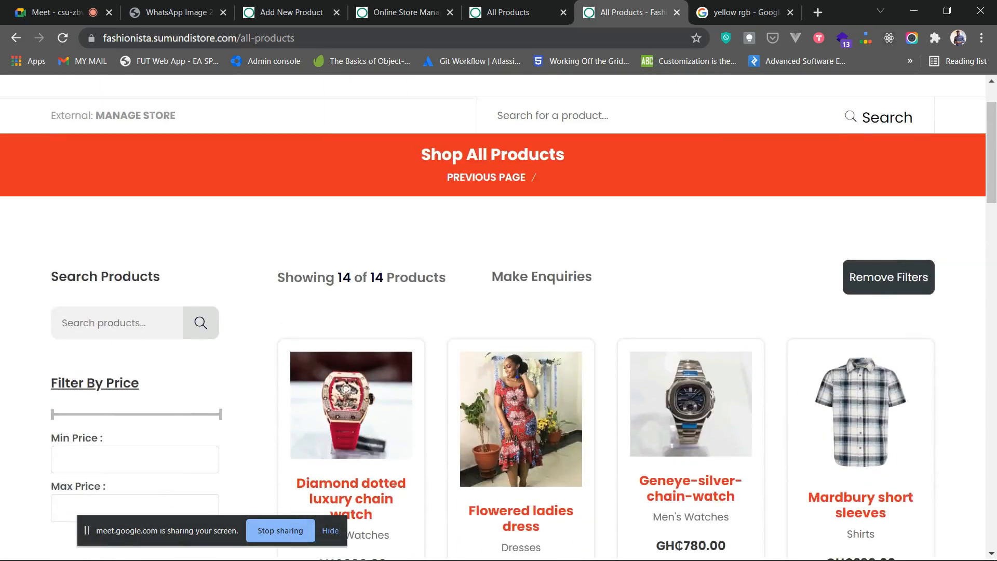
scroll(499, 312, up, 1)
scroll(499, 311, down, 2)
scroll(498, 312, up, 2)
scroll(499, 311, down, 2)
scroll(499, 311, down, 5)
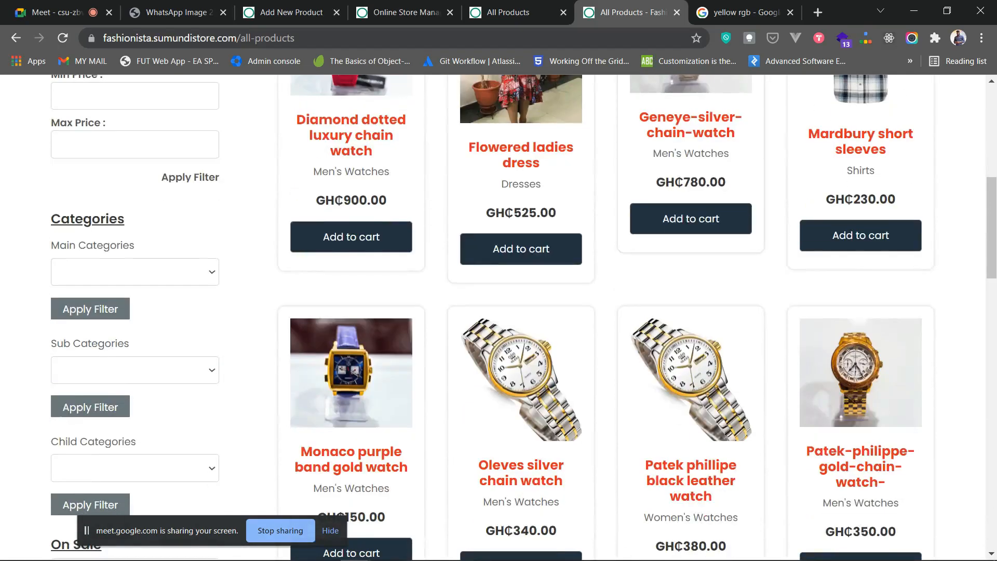
scroll(499, 312, up, 7)
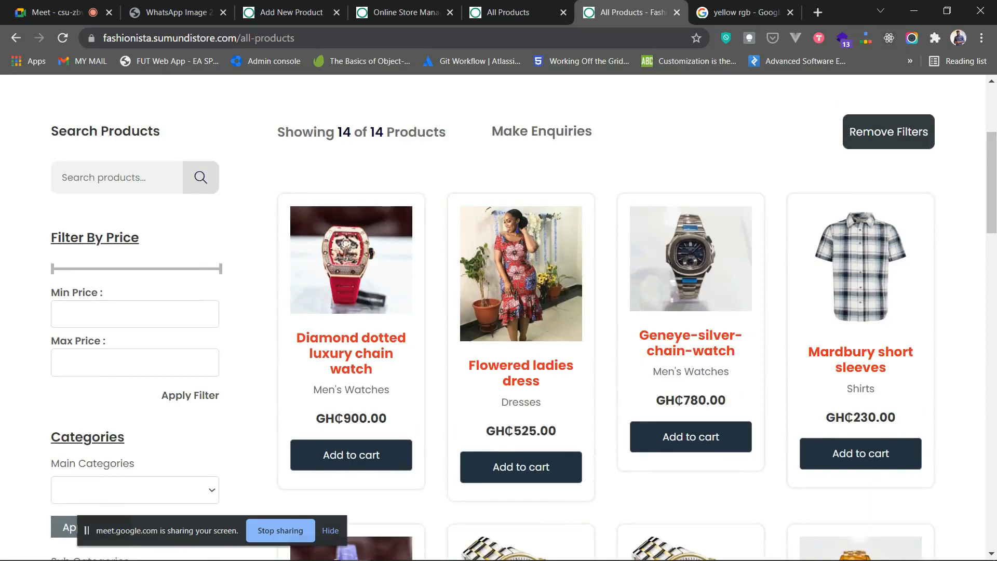
scroll(521, 291, up, 3)
- Return to the homepage and scroll down to the Dresses, Men's Watches and Shirts featured categories
click(280, 122)
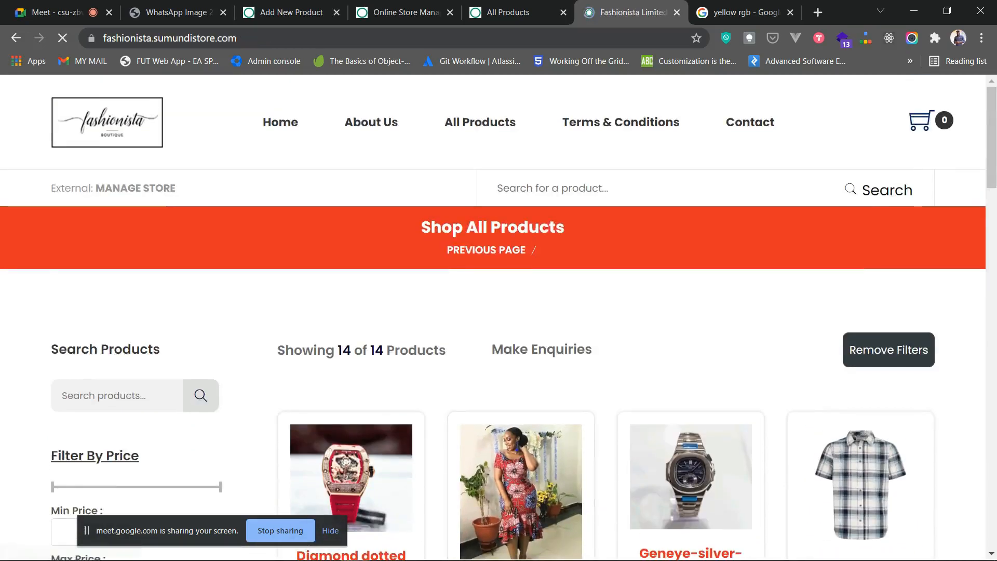
scroll(499, 311, down, 15)
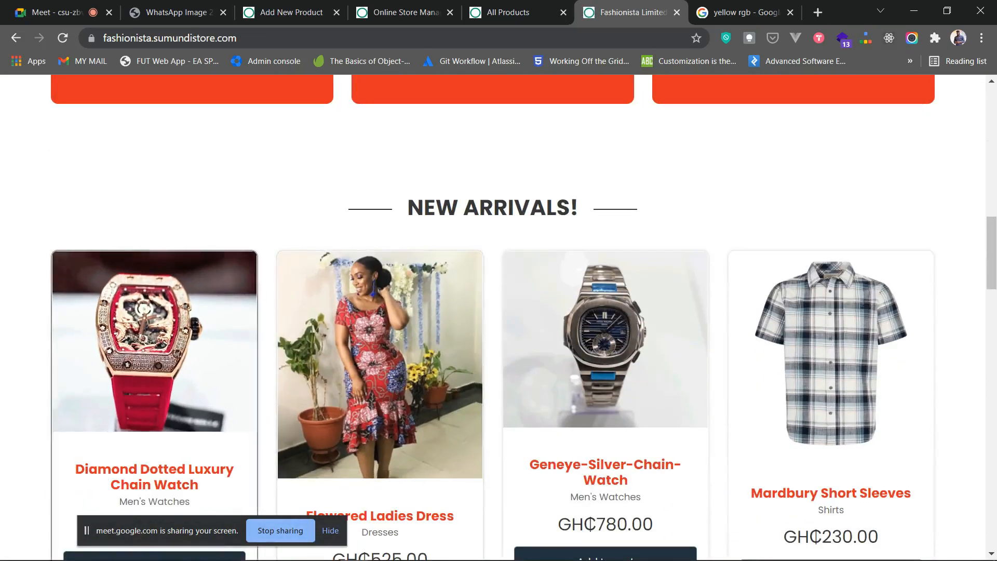
scroll(832, 390, down, 10)
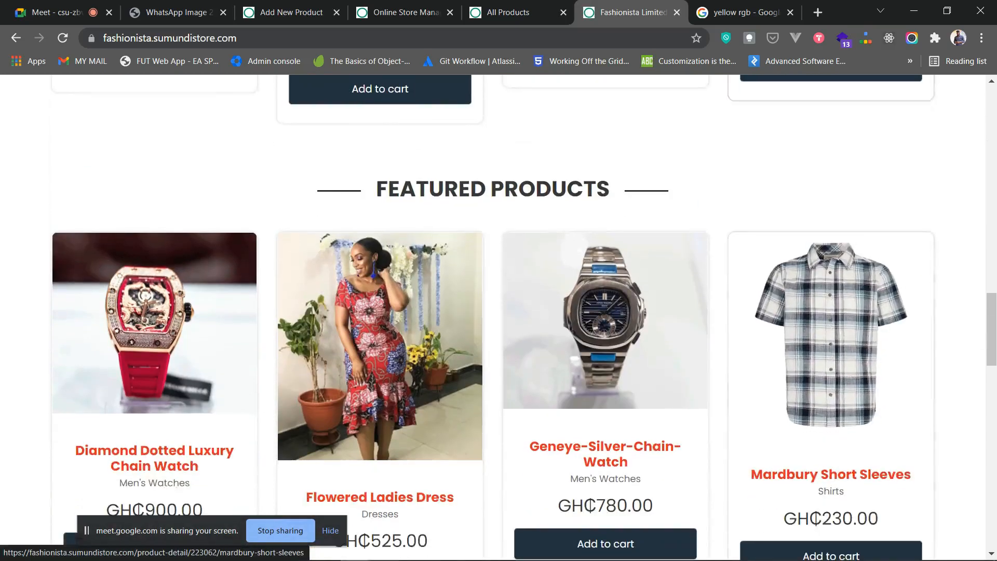
scroll(605, 338, down, 9)
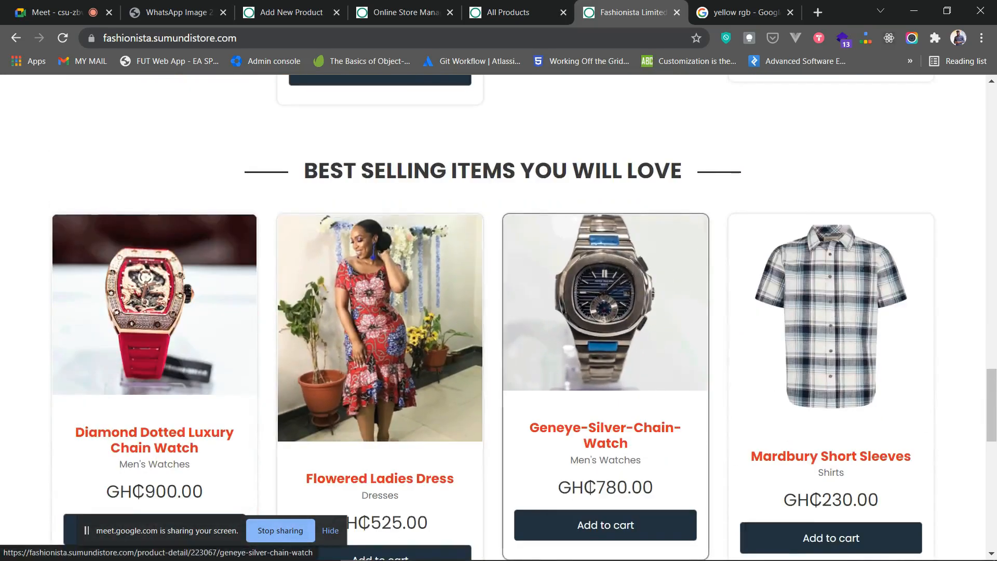
scroll(606, 338, down, 3)
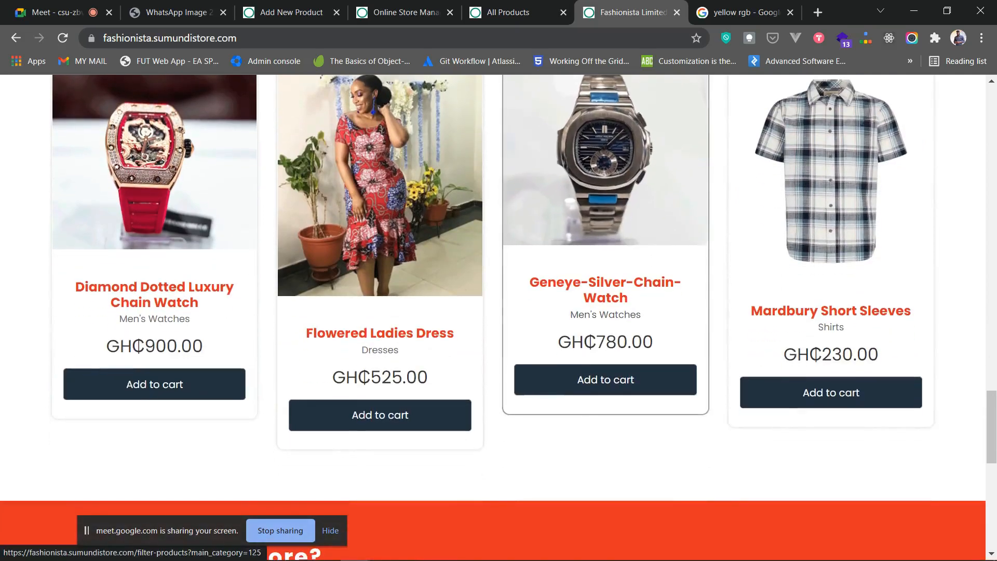
scroll(606, 338, up, 3)
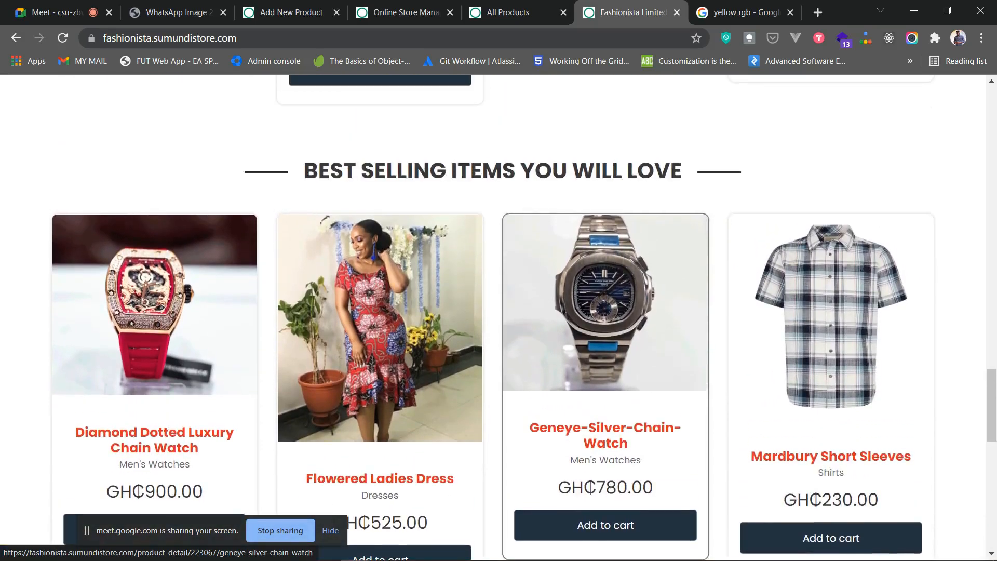
scroll(606, 337, down, 1)
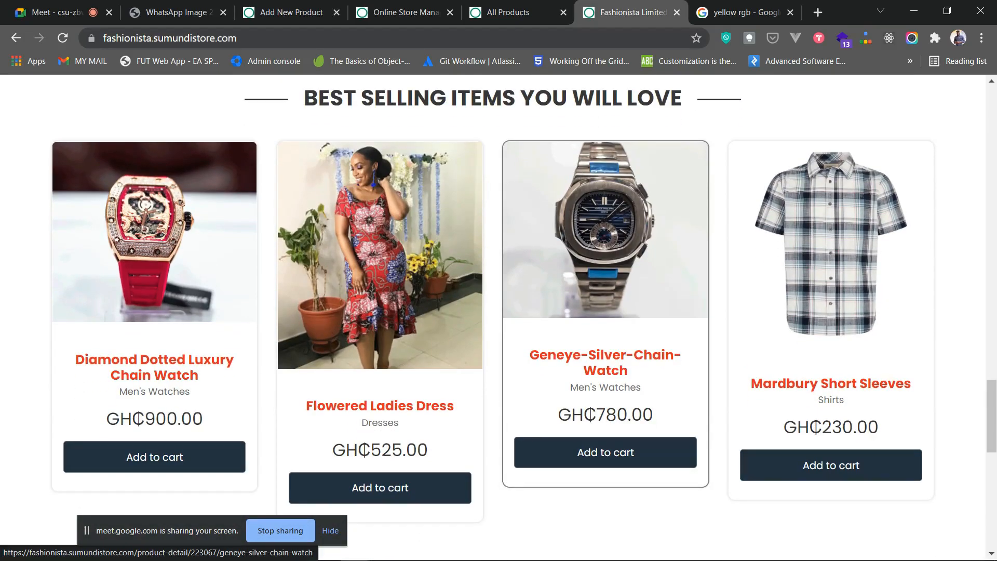
scroll(381, 260, down, 2)
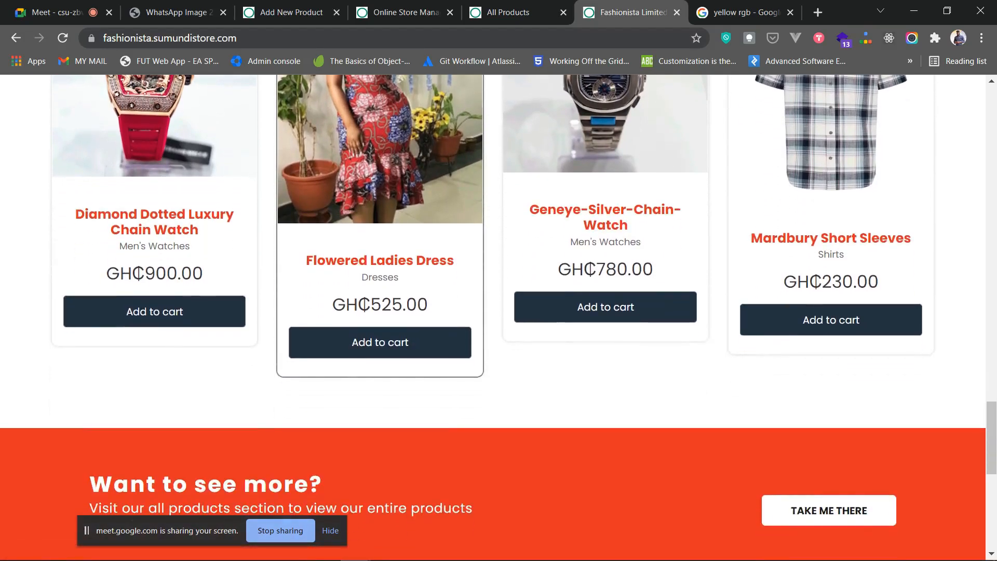
scroll(381, 260, up, 2)
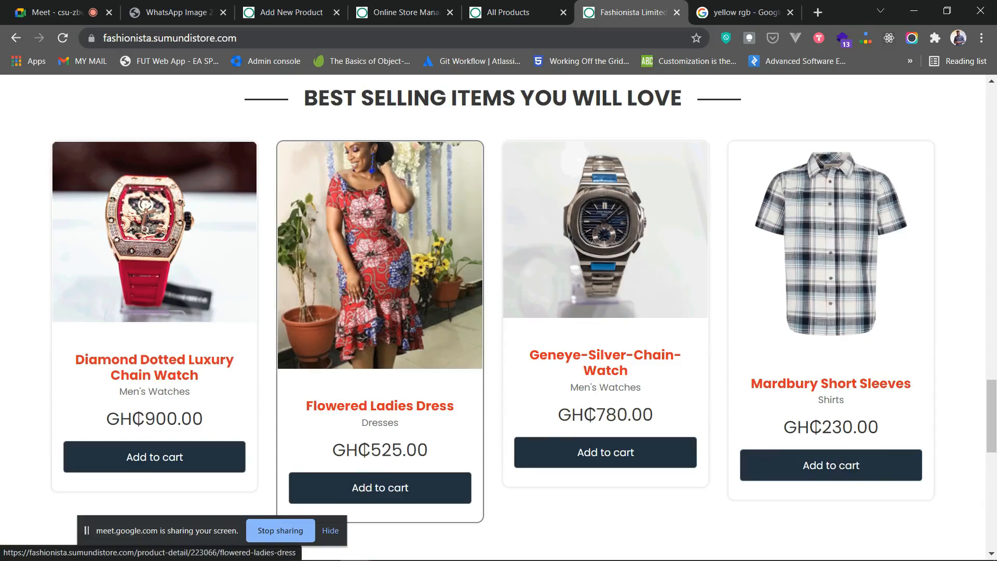
scroll(606, 260, down, 2)
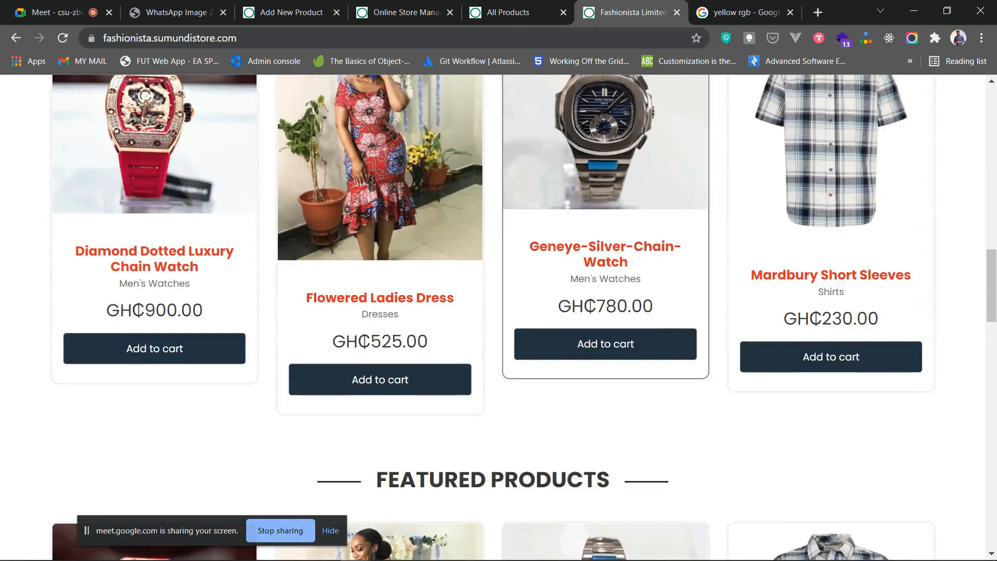
scroll(606, 259, up, 15)
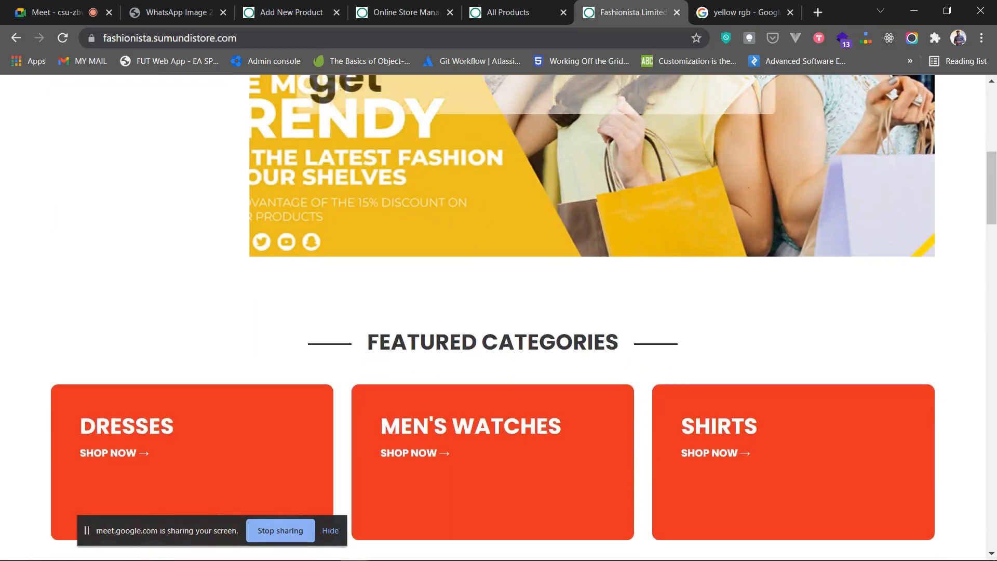
- Collapse Displaying Your Products and expand section 7, Contact Us Page & New Order Notifications
click(397, 13)
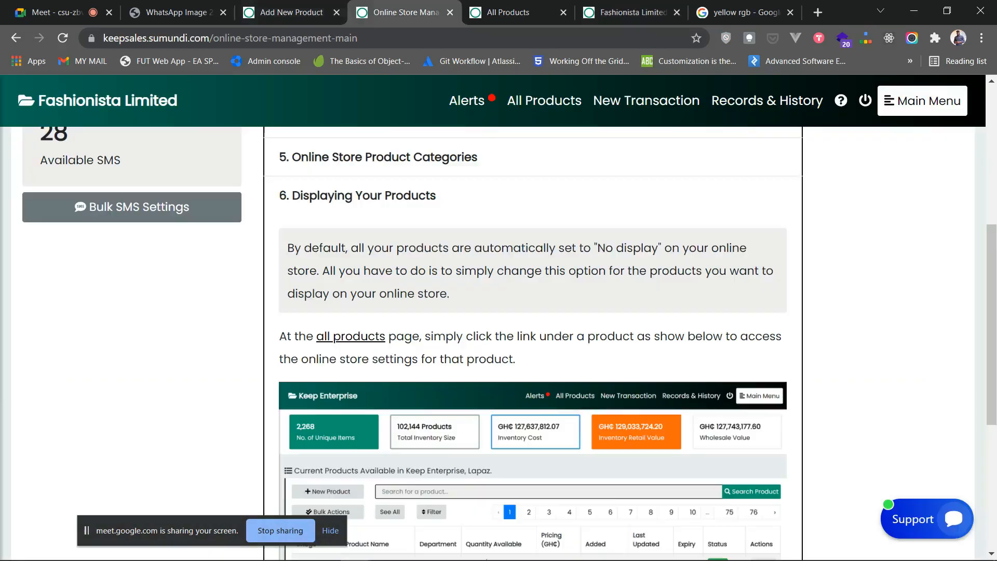
click(405, 196)
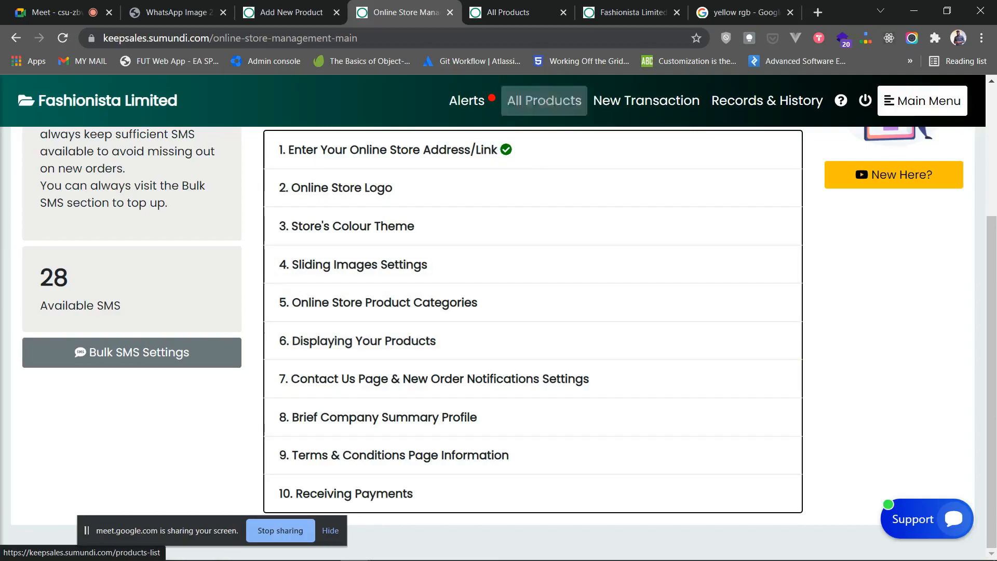
click(631, 12)
click(507, 12)
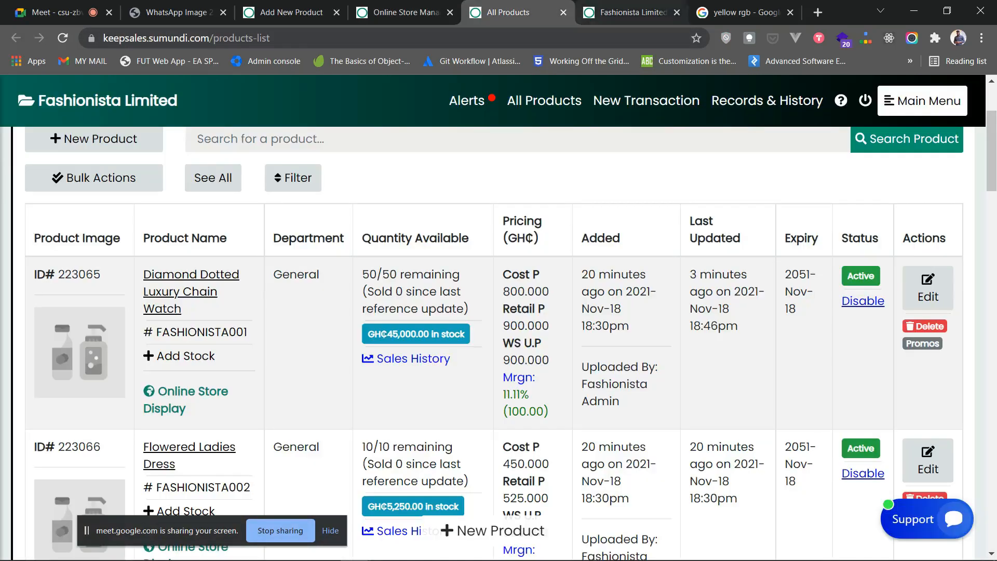
click(404, 12)
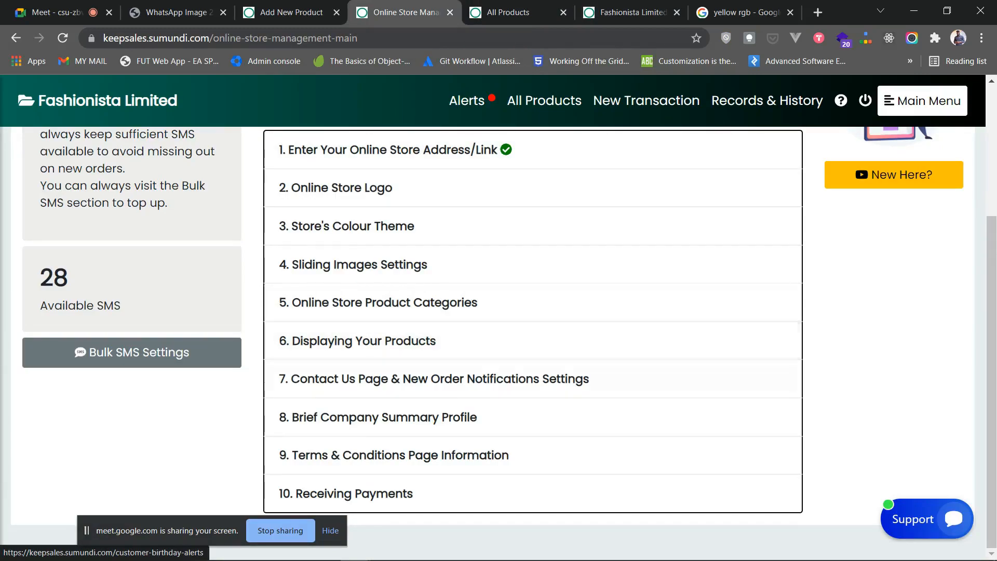
click(434, 378)
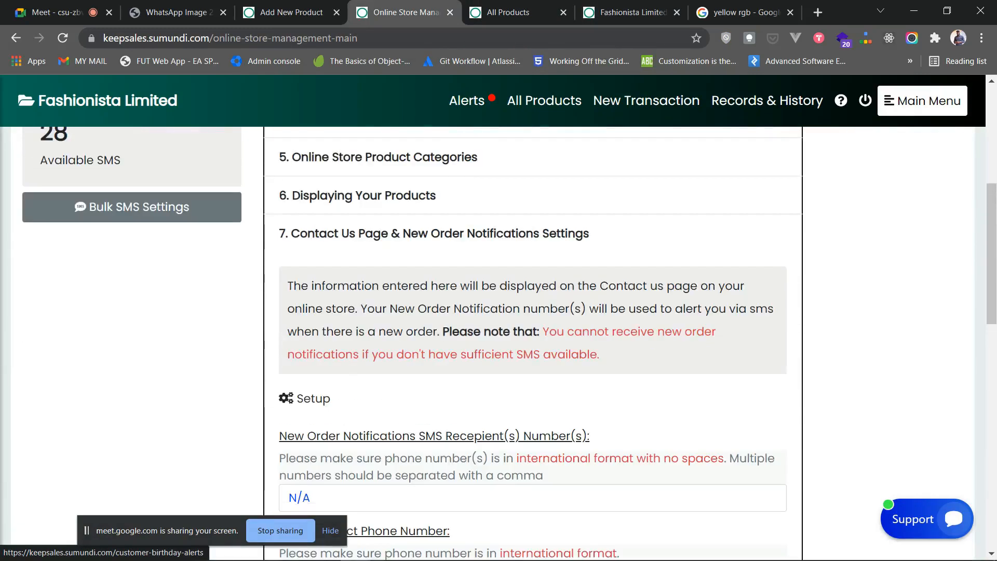
scroll(533, 343, down, 1)
click(631, 12)
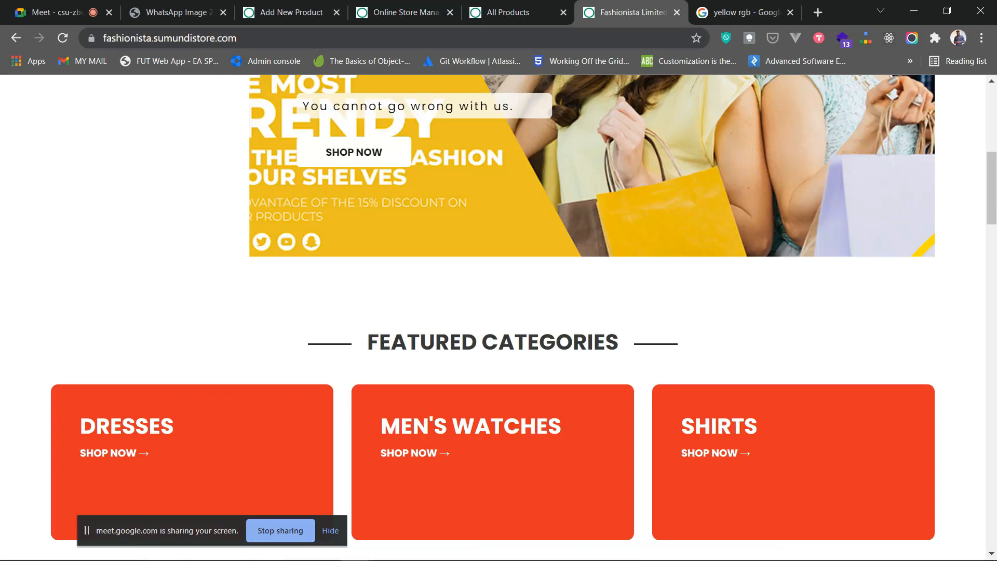
scroll(592, 291, up, 6)
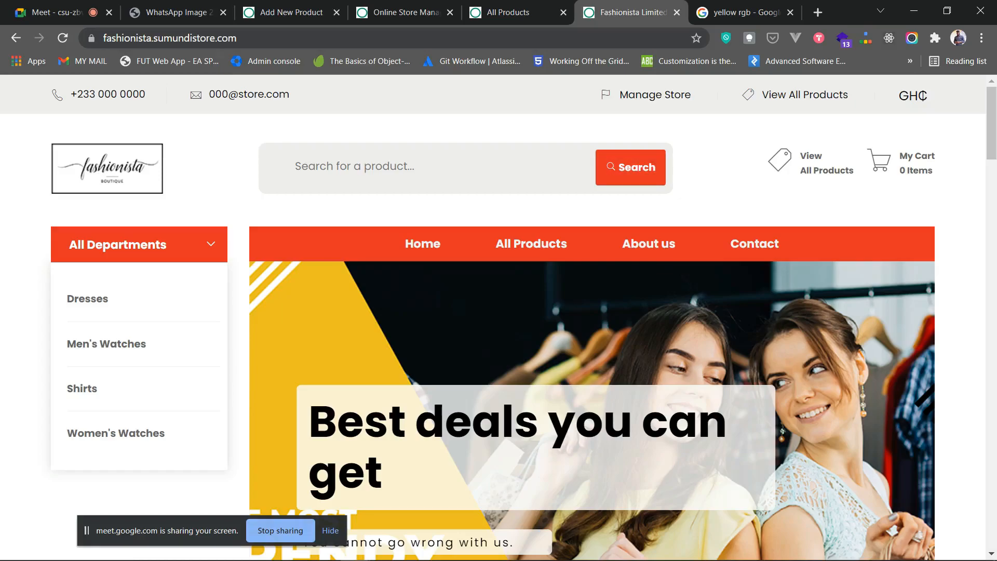
scroll(498, 317, down, 20)
scroll(499, 317, down, 4)
scroll(499, 317, up, 11)
scroll(499, 317, down, 11)
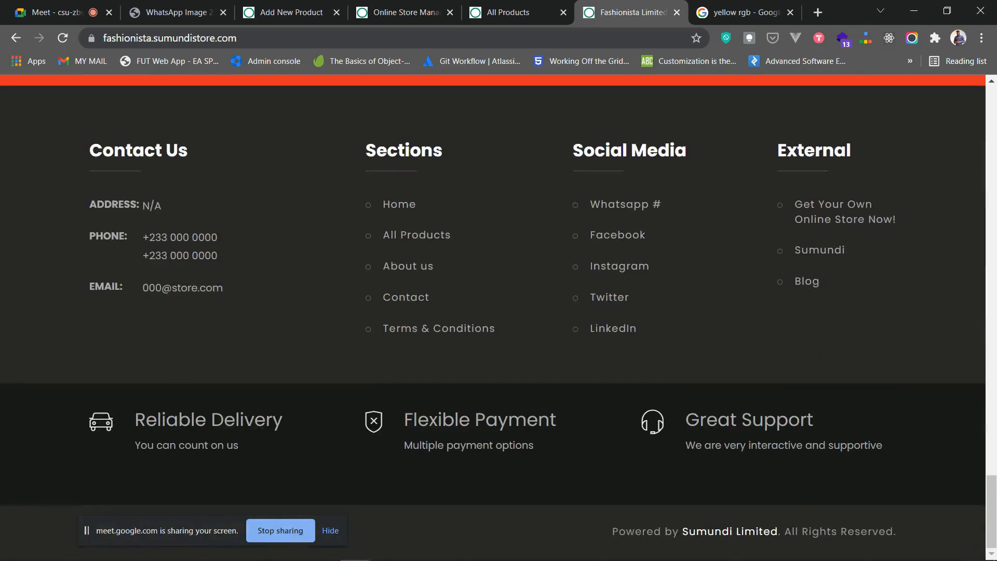
scroll(499, 317, up, 4)
scroll(618, 239, down, 4)
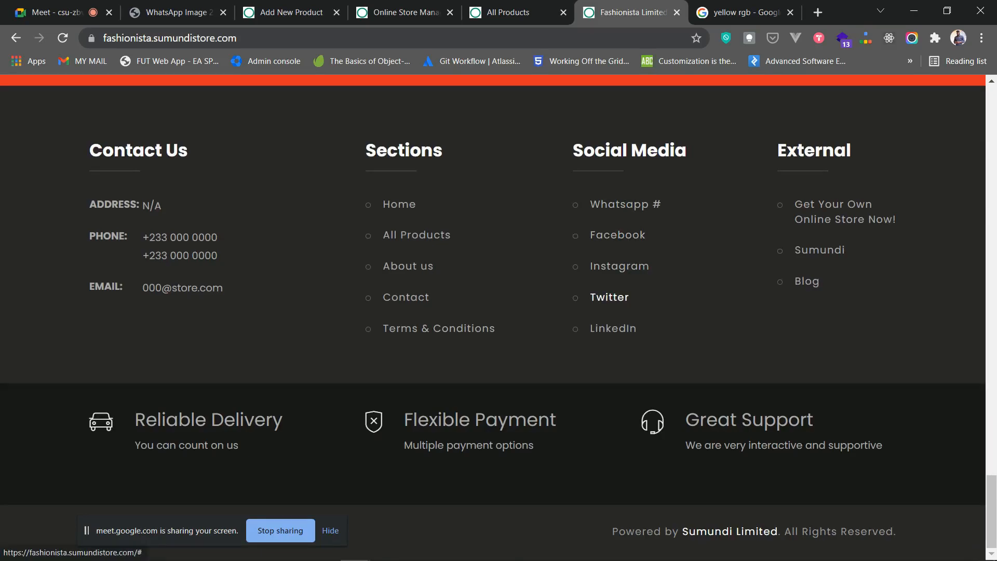
scroll(610, 298, up, 3)
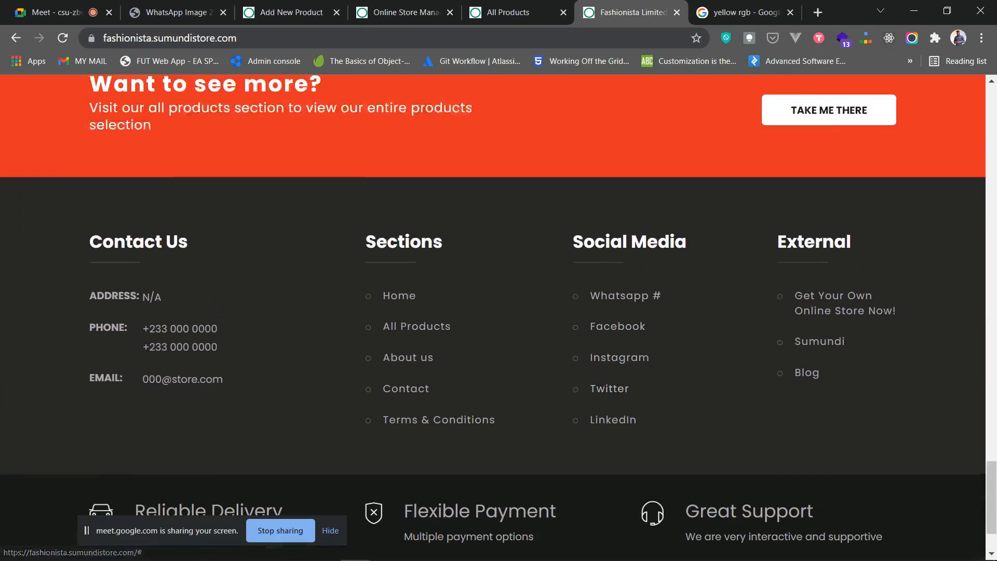
scroll(499, 317, up, 20)
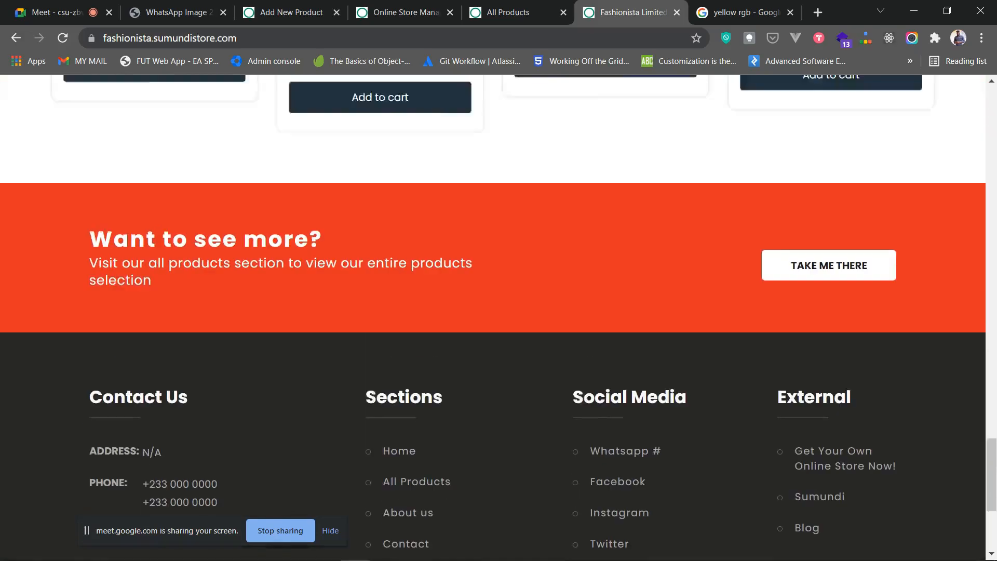
- Replace the placeholder zeros in the main contact phone number with the new number
scroll(551, 301, up, 4)
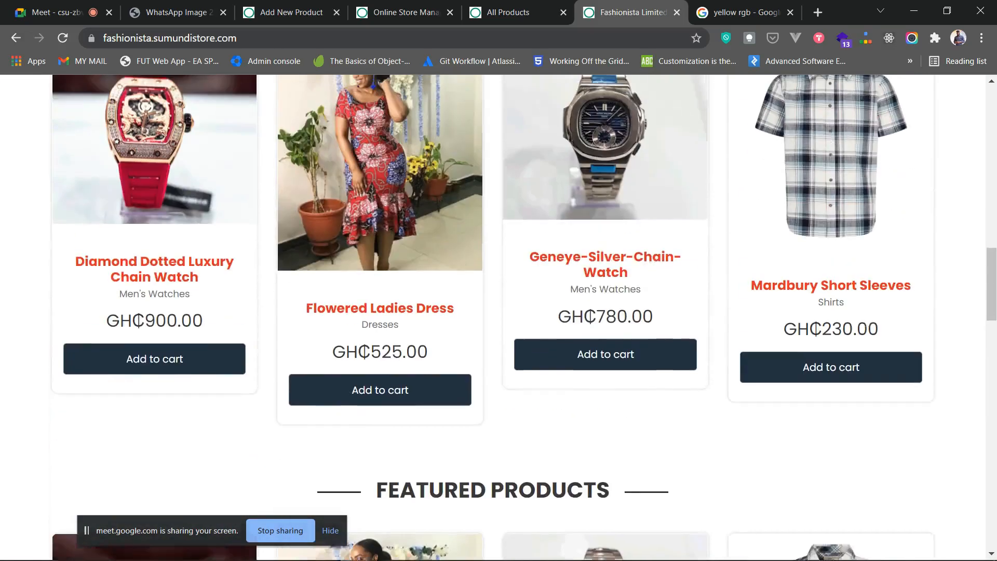
click(400, 13)
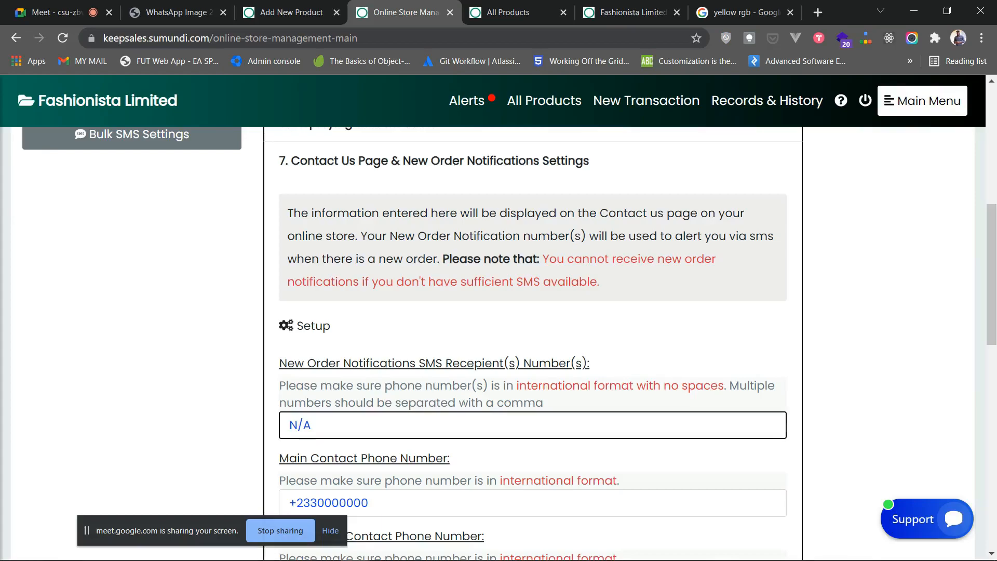
scroll(533, 426, down, 1)
scroll(533, 358, down, 1)
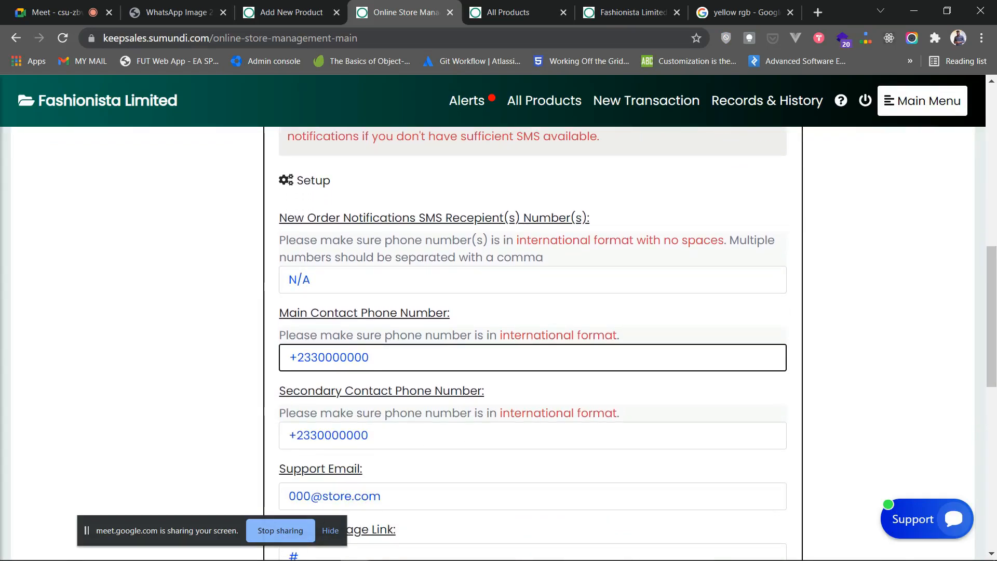
drag(369, 358, 318, 358)
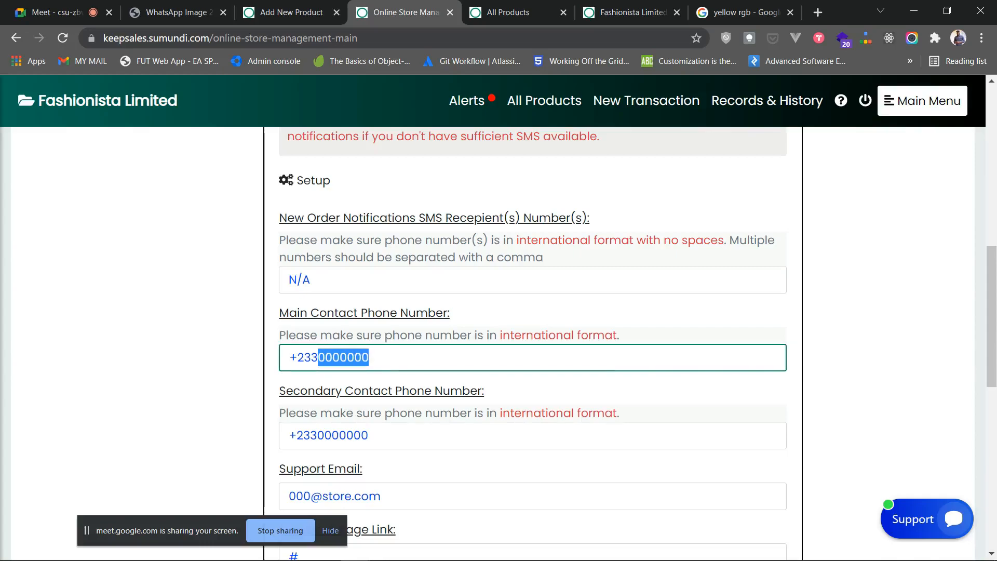
key(BackSpace)
text(12345678)
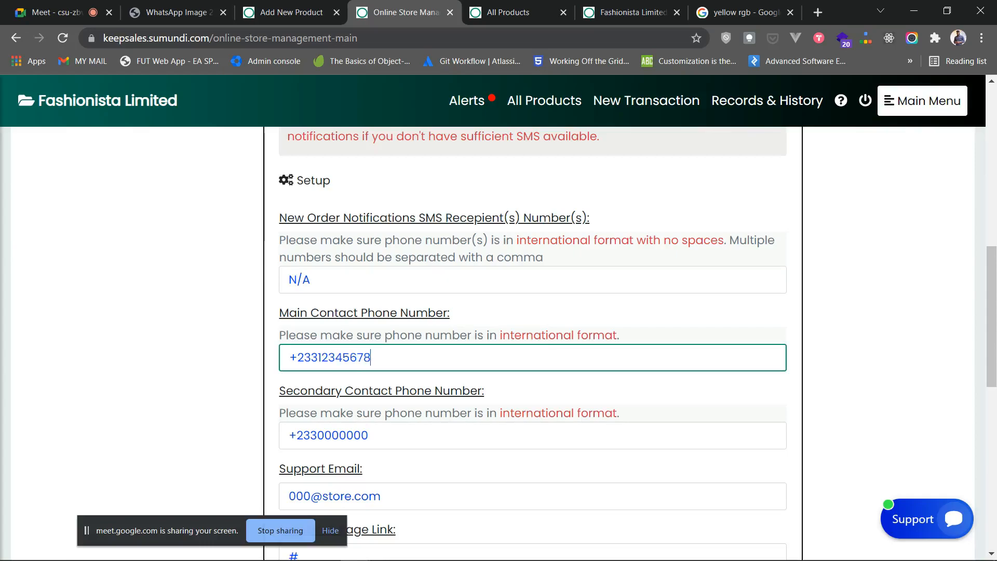
- Select the Facebook link placeholder field, leaving it unchanged
scroll(533, 351, down, 2)
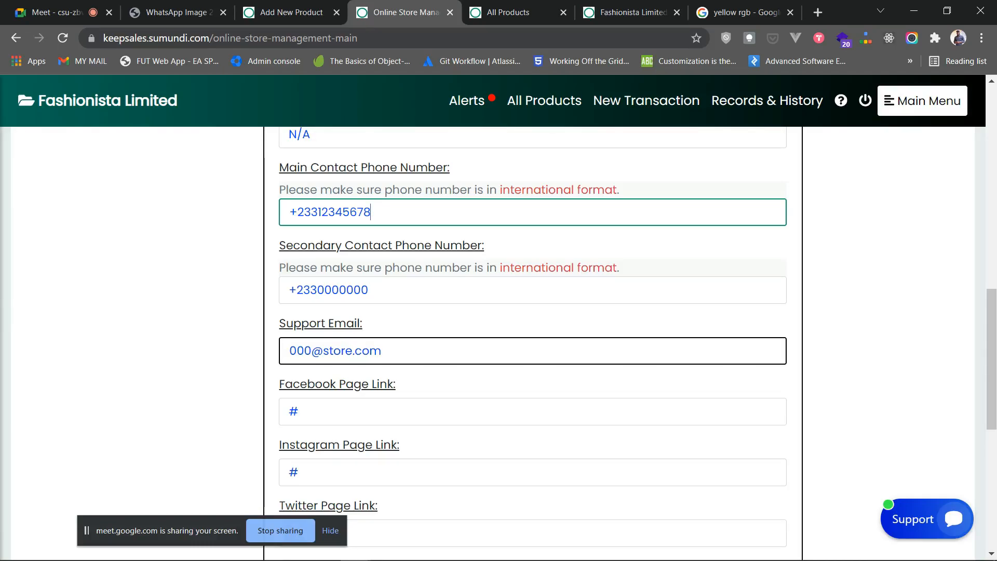
scroll(532, 363, down, 4)
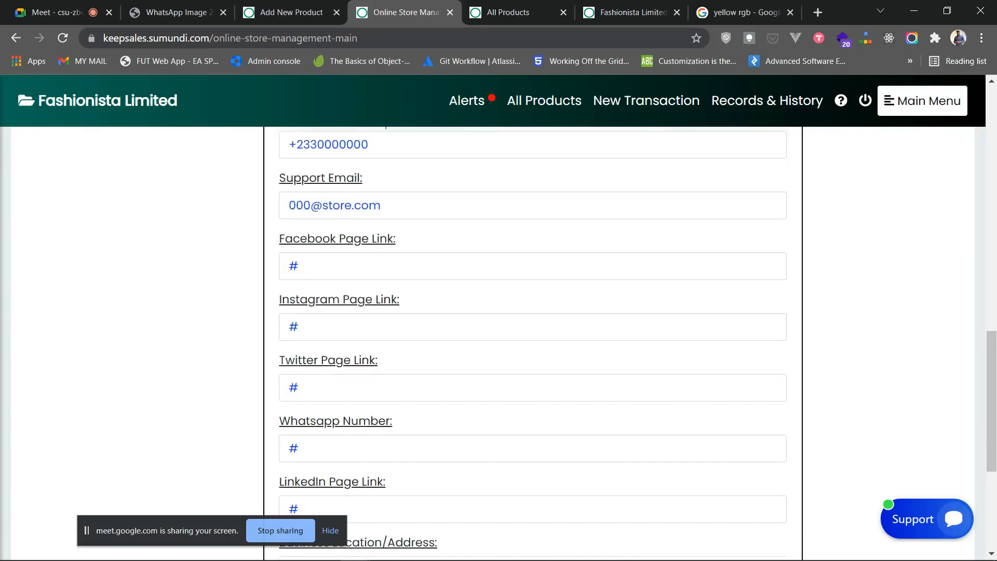
scroll(533, 376, up, 1)
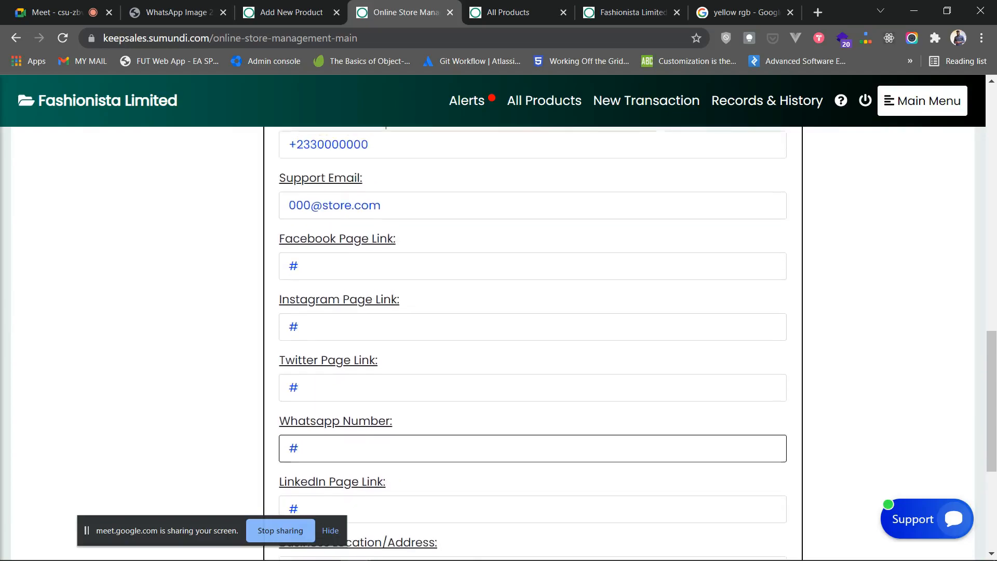
double_click(295, 266)
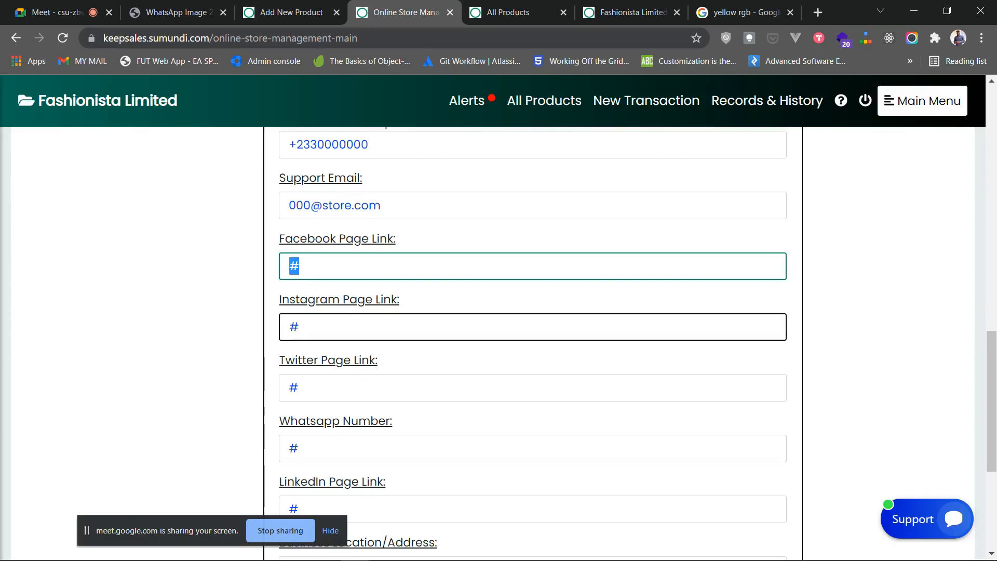
scroll(533, 333, down, 4)
scroll(533, 332, up, 3)
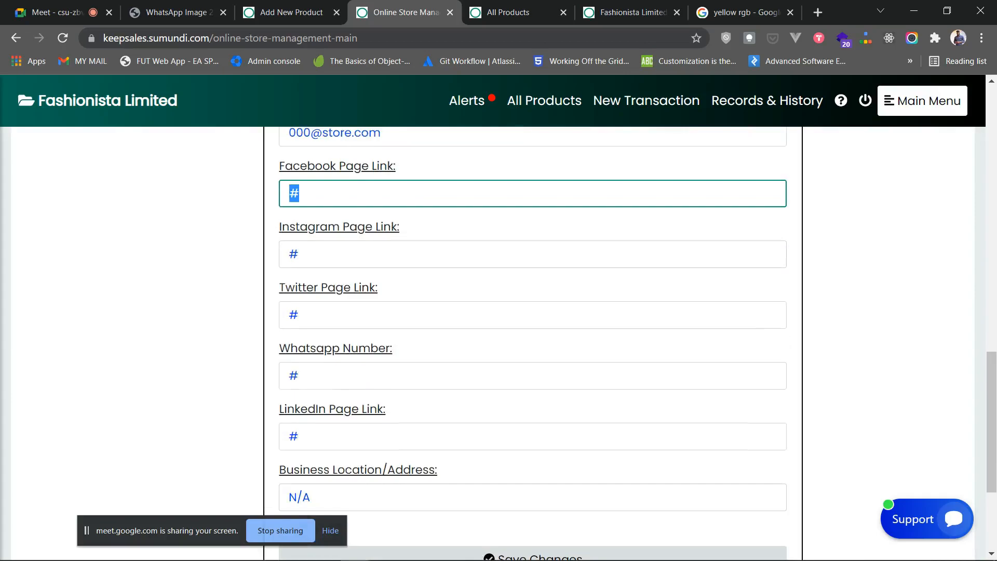
scroll(532, 315, down, 1)
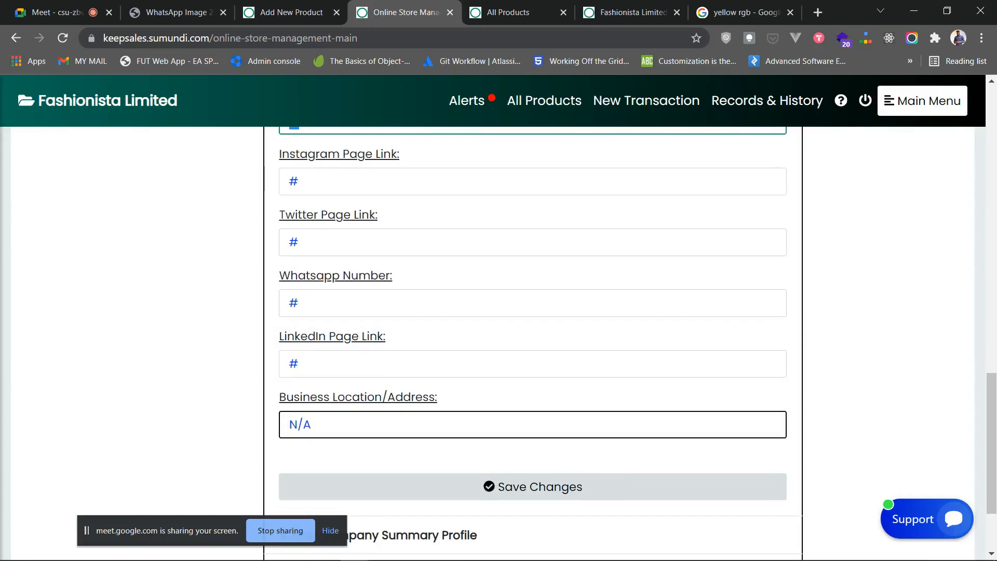
- Replace the N/A business address with 'Accra' and save the contact information
triple_click(300, 425)
text(Acc)
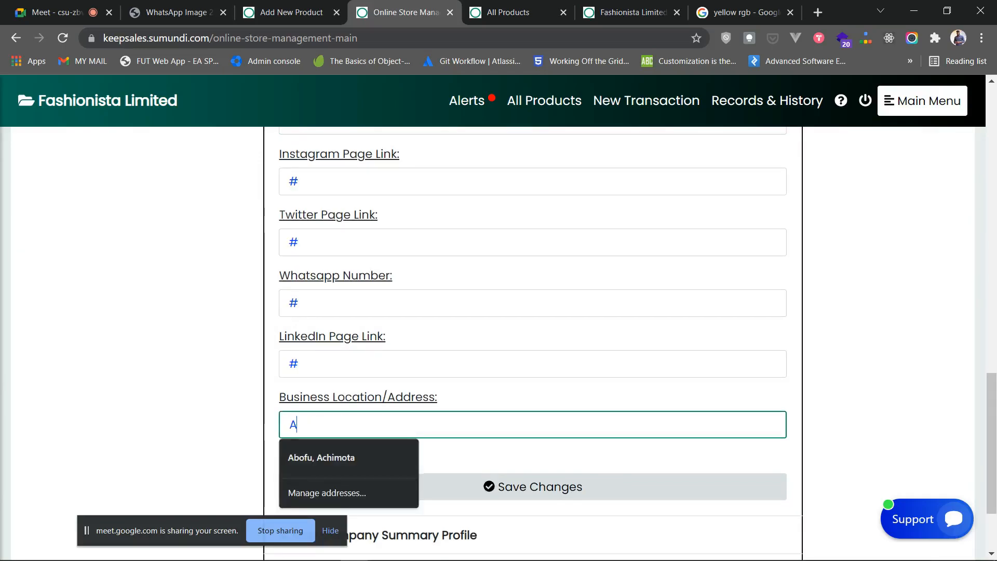
text(ra)
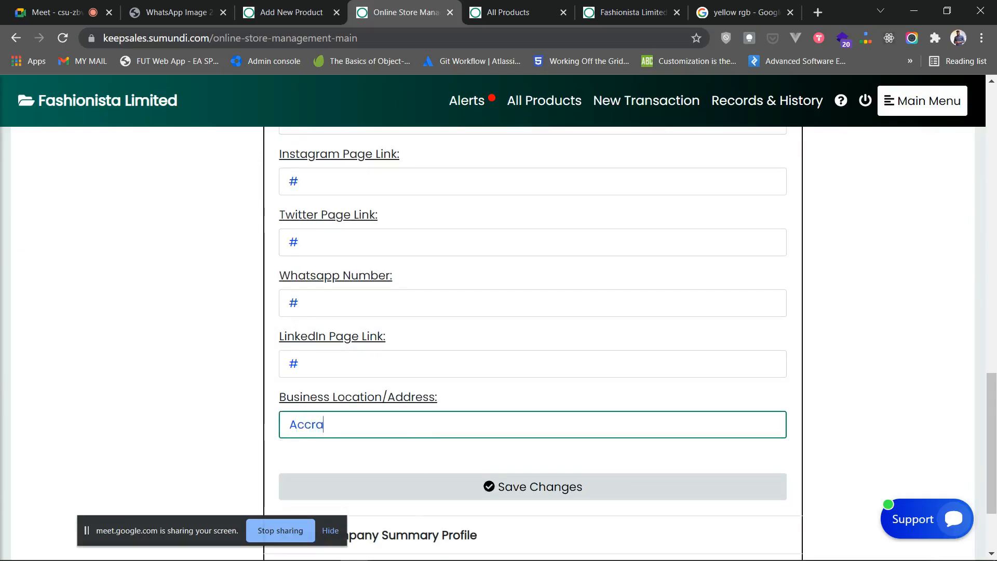
scroll(533, 487, up, 5)
scroll(533, 487, down, 6)
click(533, 414)
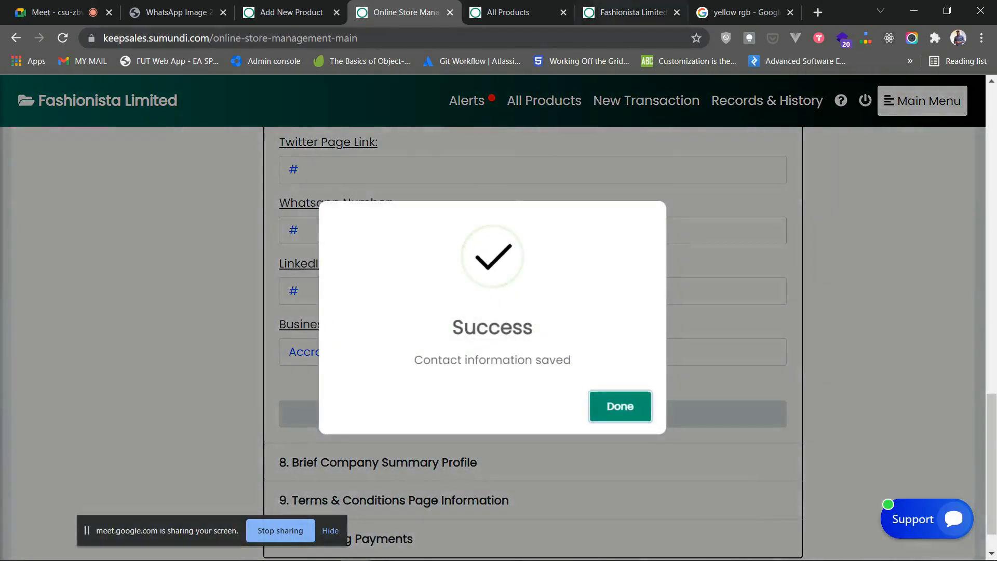
- Reload the Fashionista storefront and check its footer shows the new phone number and Accra address
click(624, 12)
click(62, 38)
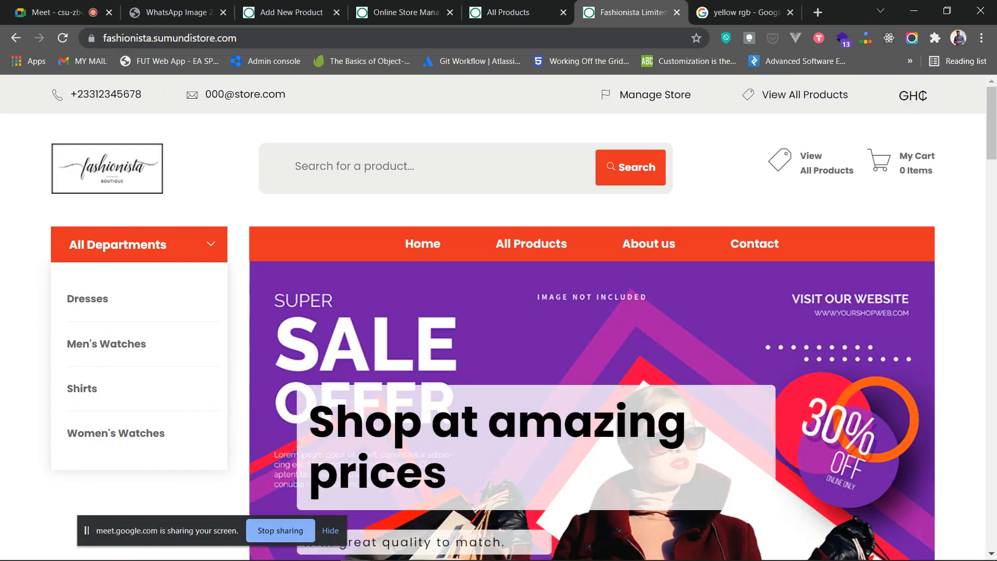
scroll(498, 311, down, 20)
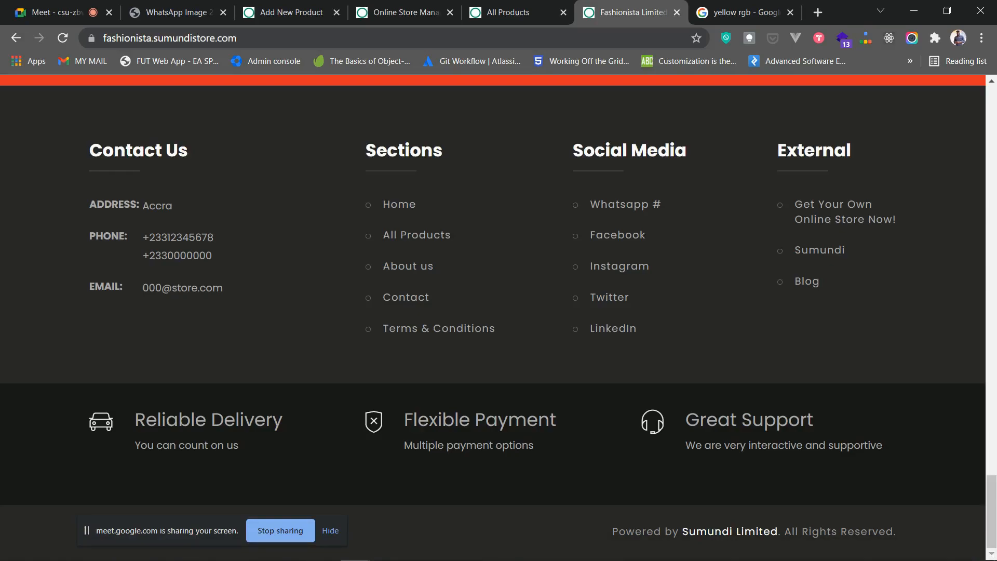
drag(991, 512, 991, 123)
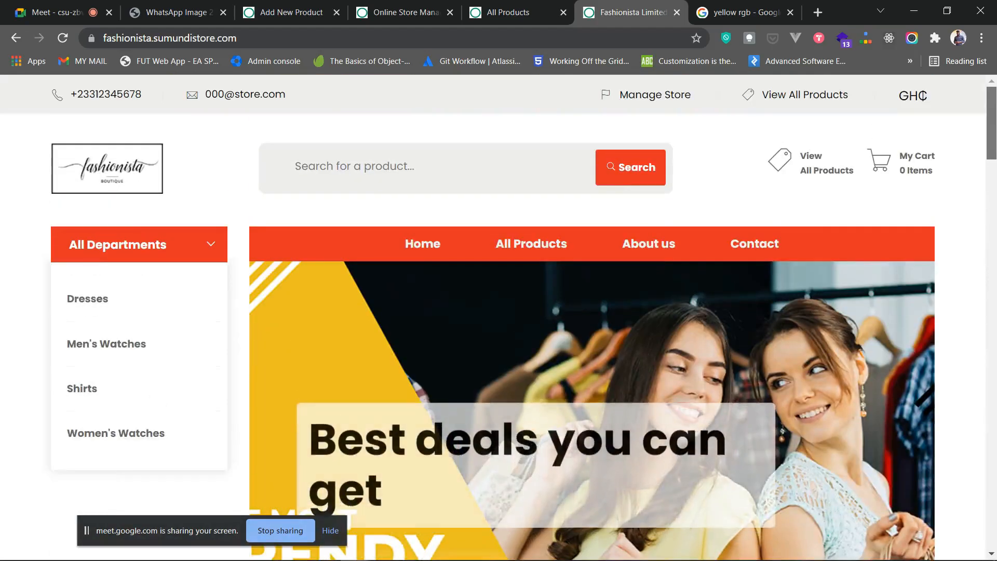
click(312, 13)
click(390, 13)
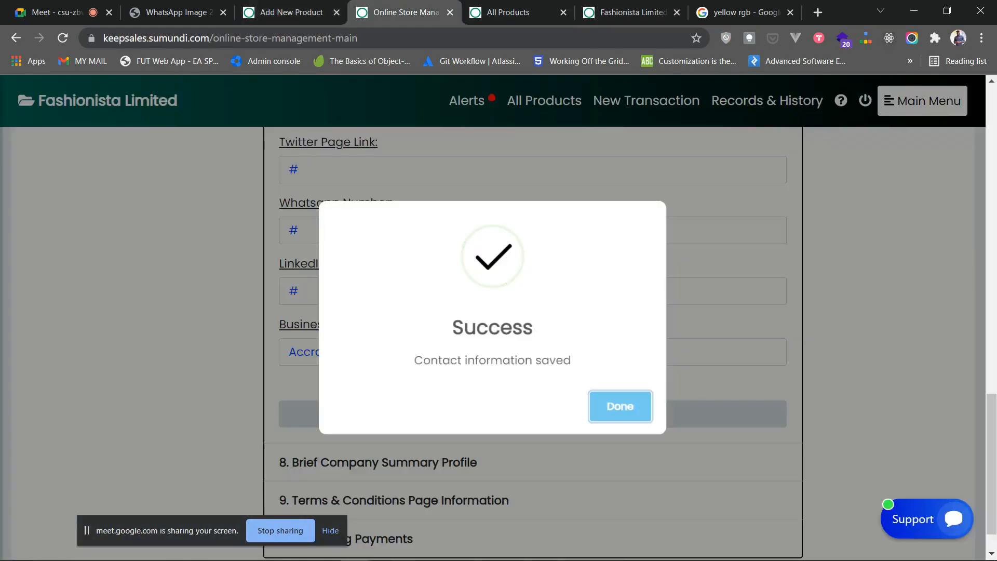
click(620, 406)
scroll(620, 407, up, 10)
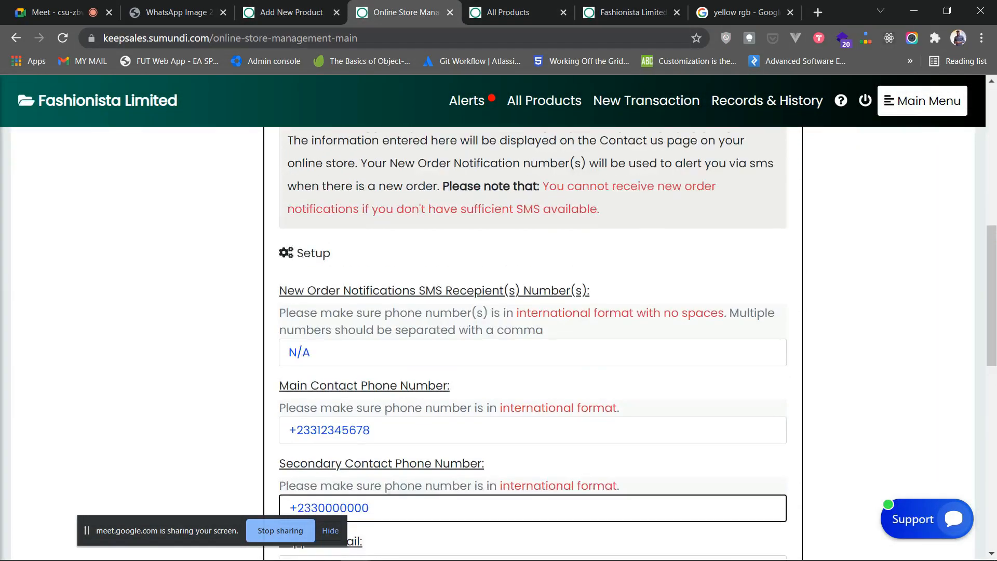
scroll(620, 406, up, 3)
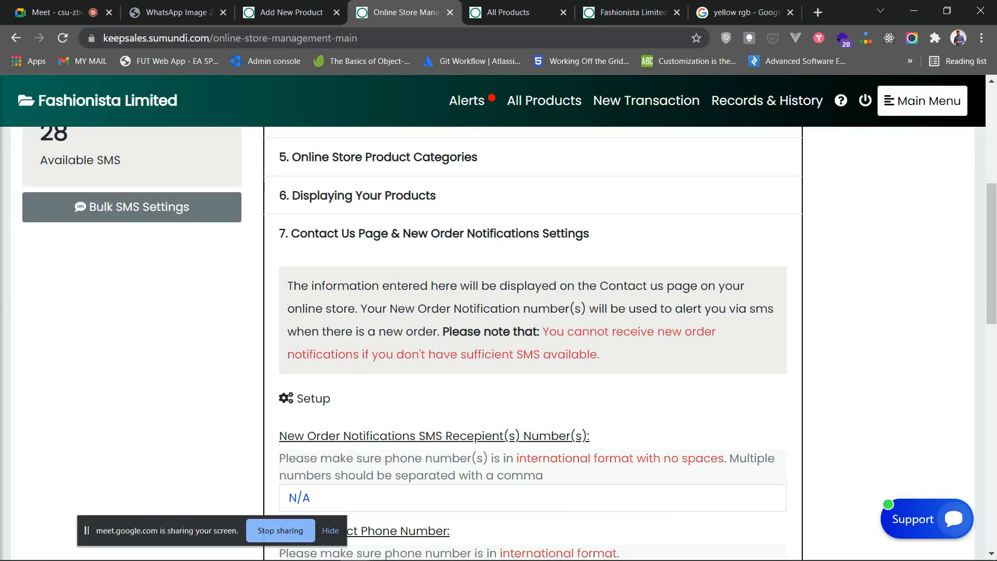
scroll(533, 343, down, 4)
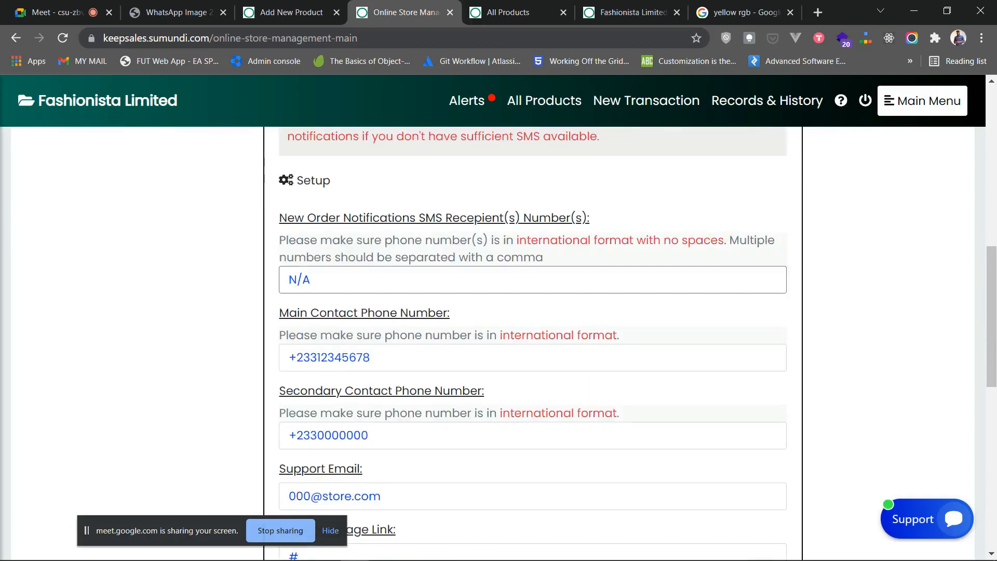
scroll(533, 343, up, 3)
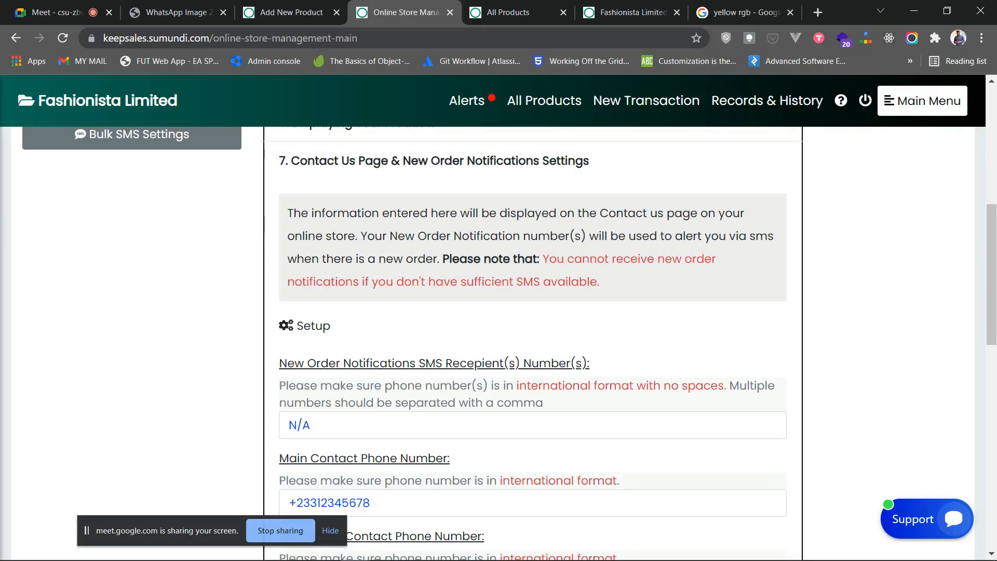
click(631, 11)
scroll(498, 317, down, 8)
scroll(606, 337, down, 8)
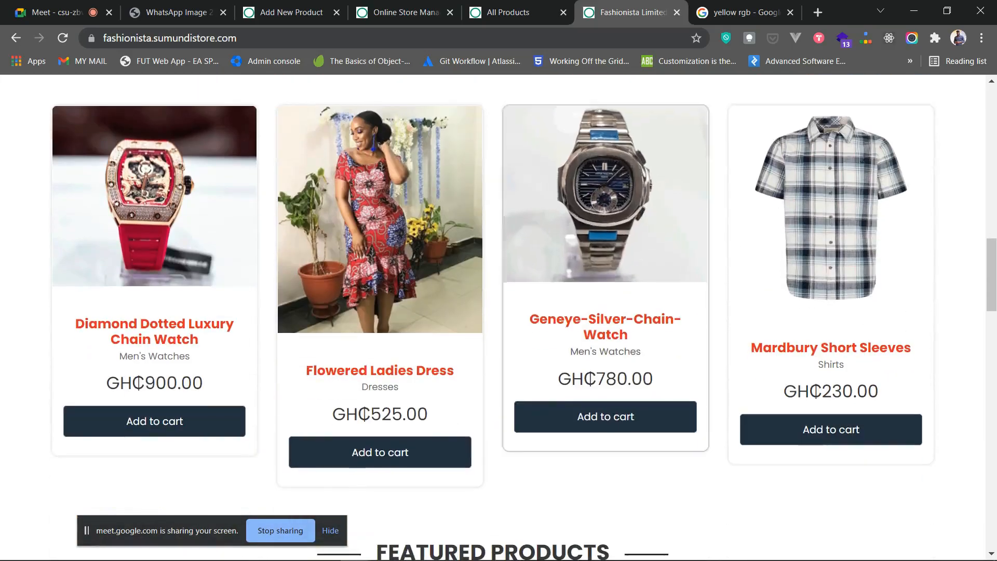
scroll(606, 337, up, 4)
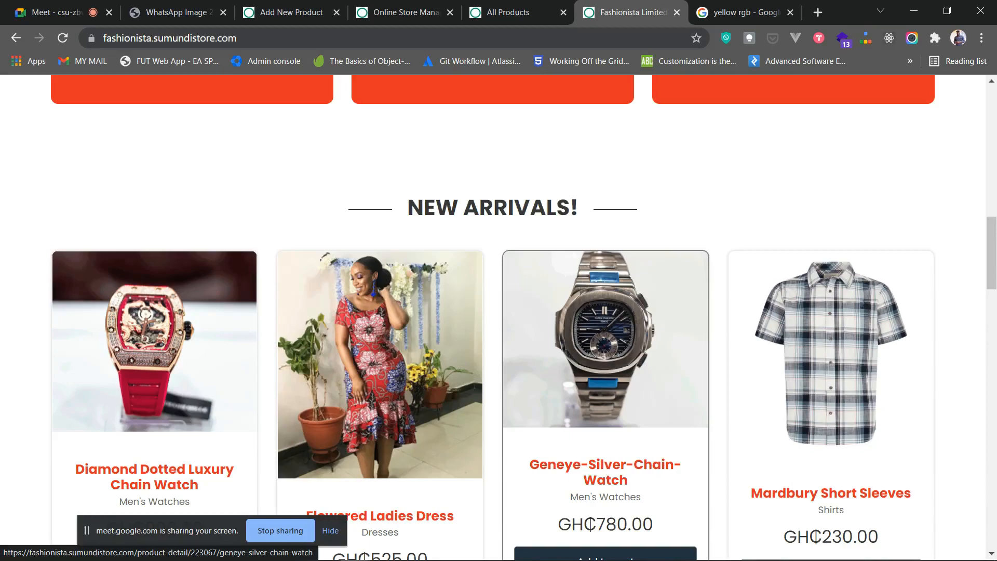
click(405, 12)
scroll(532, 364, down, 1)
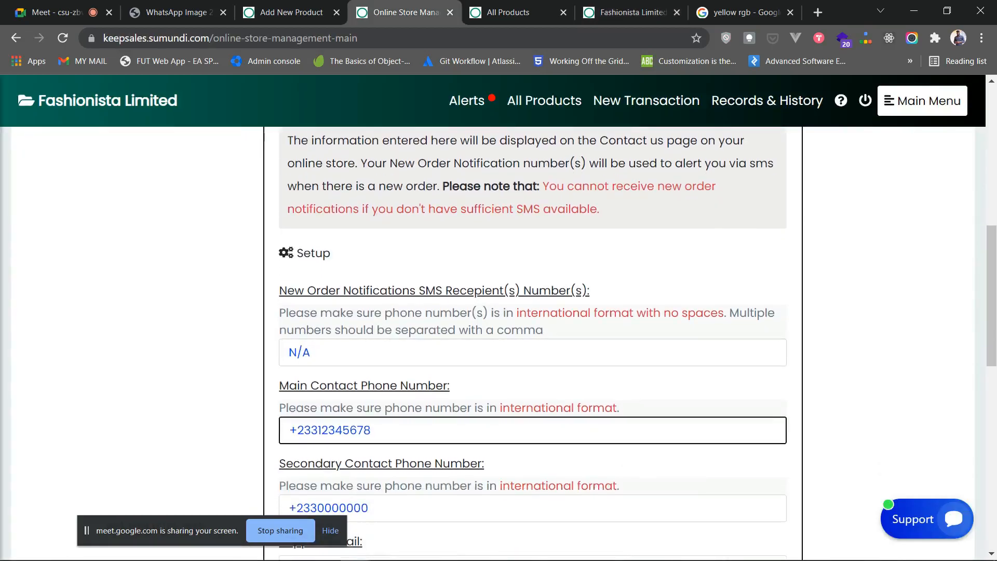
click(313, 353)
key(ctrl+a)
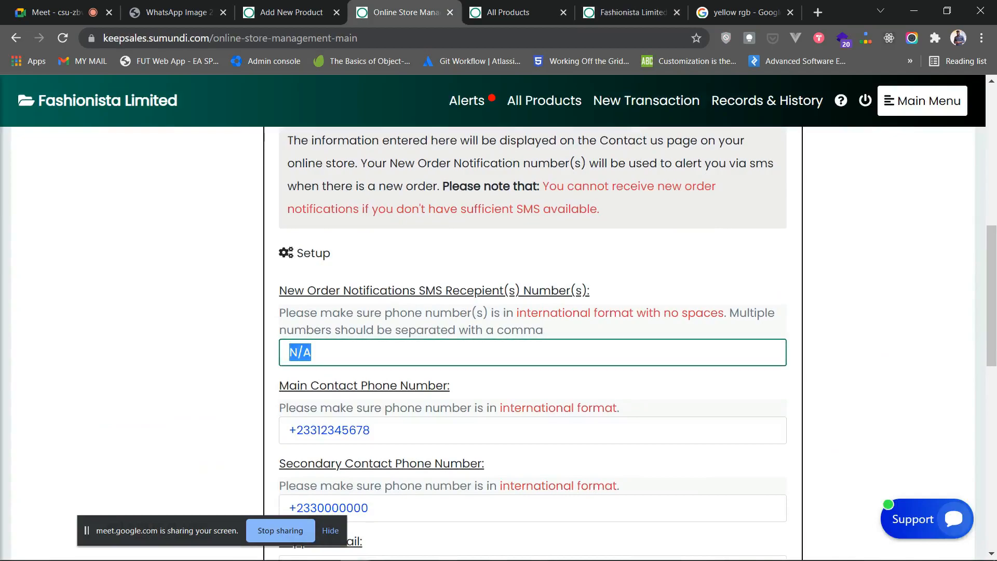
drag(375, 431, 288, 431)
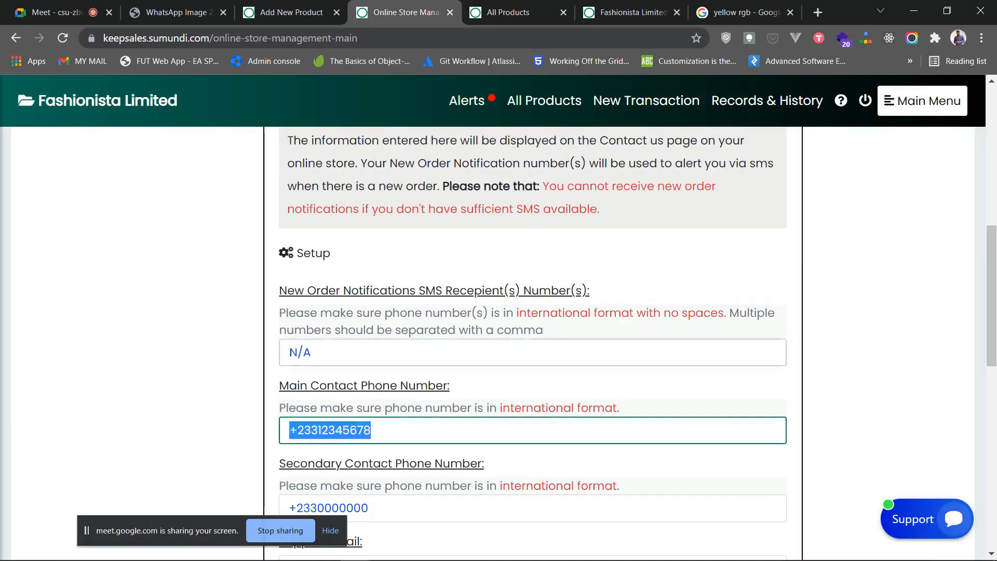
key(ctrl+c)
key(shift+Tab)
key(ctrl+v)
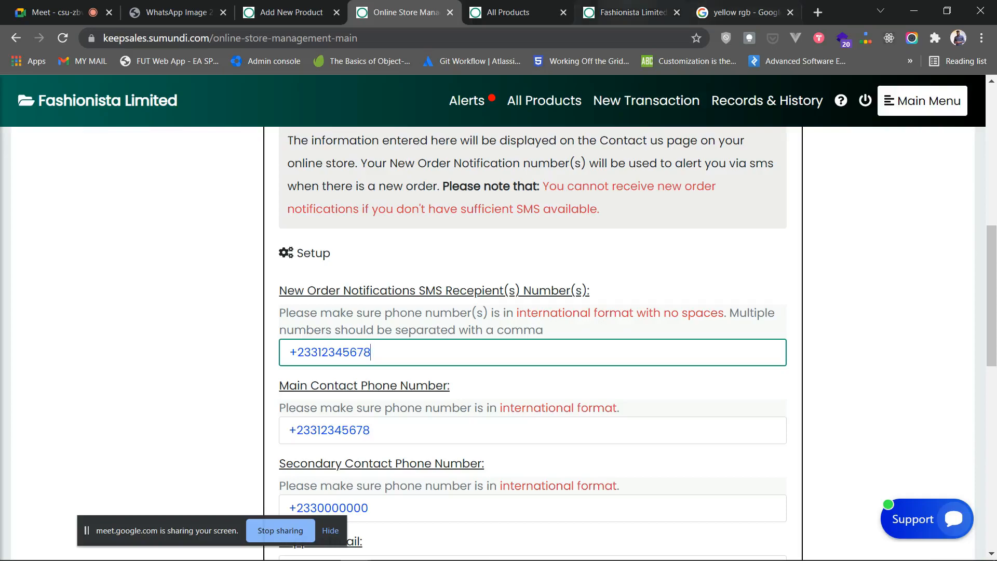
click(629, 12)
click(511, 12)
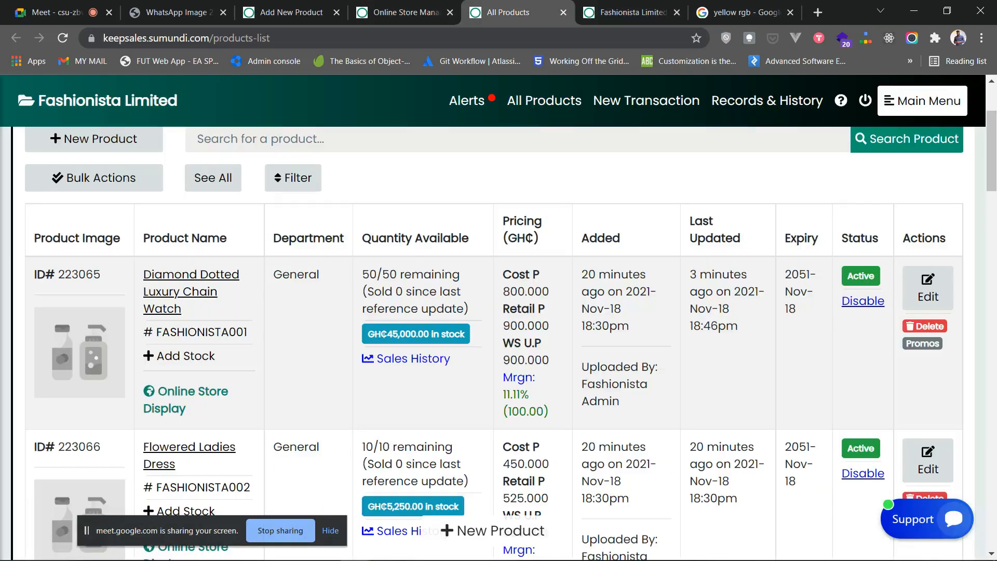
click(415, 12)
key(ctrl+a)
text(N/A)
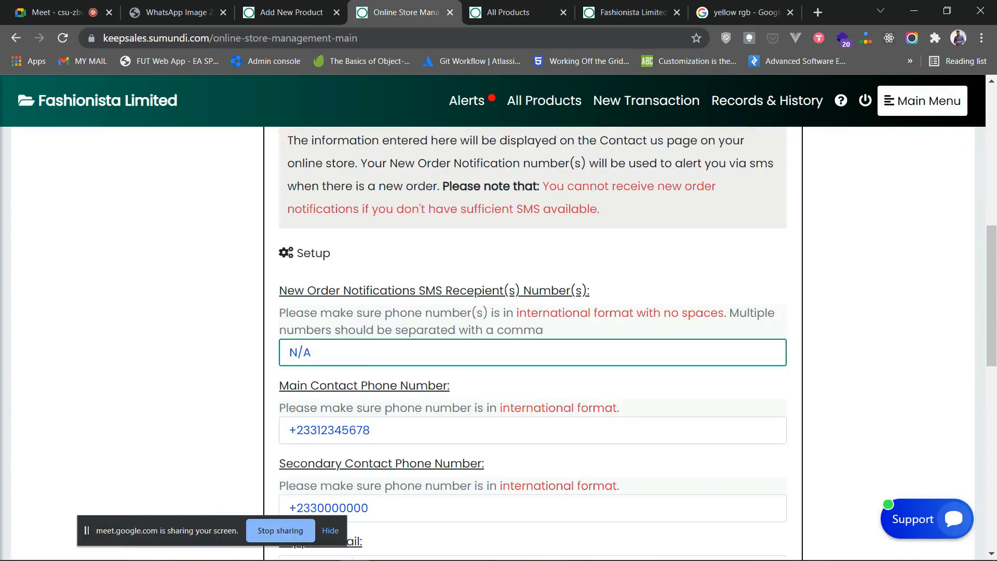
scroll(533, 343, up, 8)
scroll(533, 343, down, 8)
scroll(533, 343, down, 1)
scroll(533, 342, up, 3)
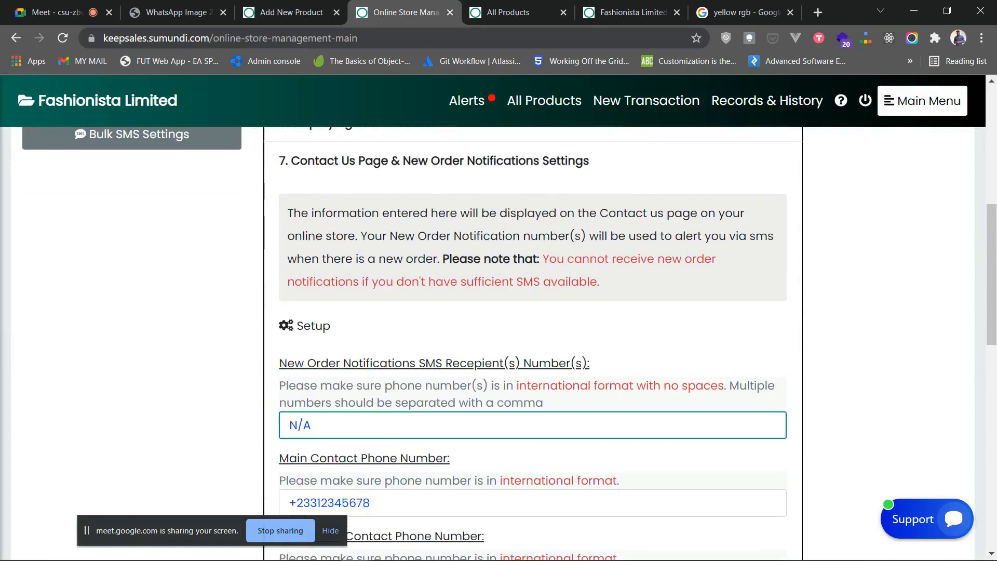
scroll(532, 343, down, 3)
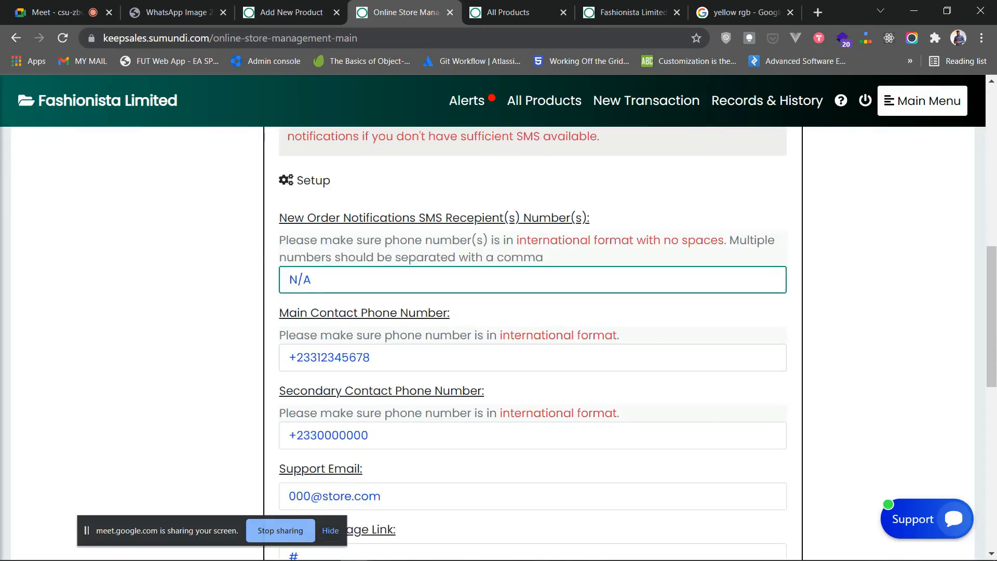
scroll(533, 343, up, 10)
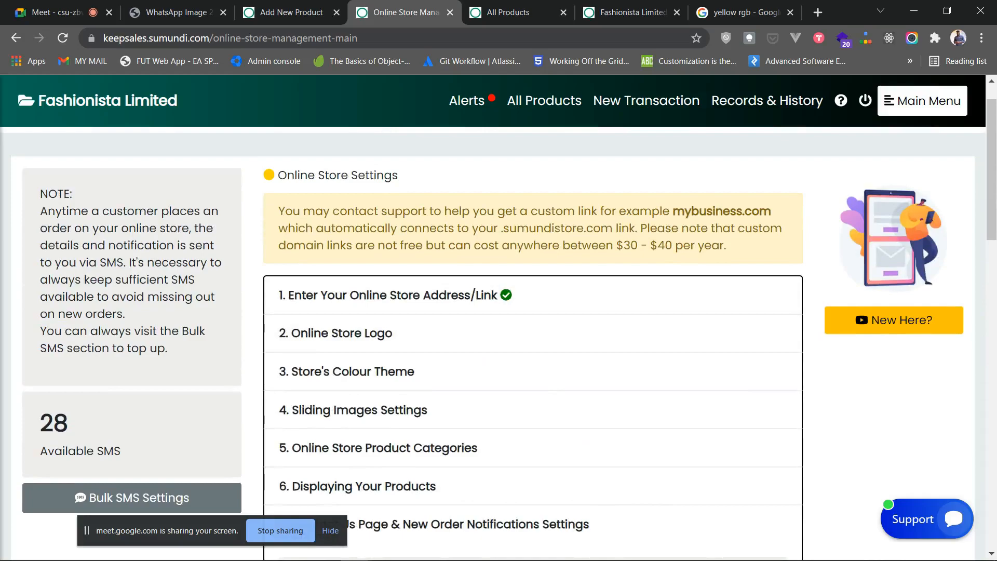
- Review the new-order SMS settings: available SMS count 28 and the SMS recipients field
scroll(533, 343, down, 7)
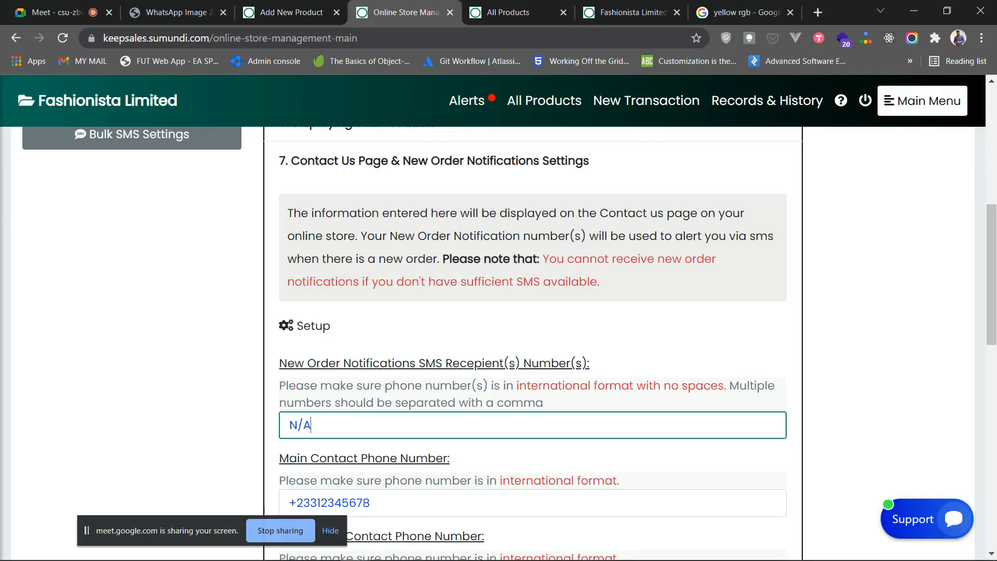
scroll(533, 343, up, 8)
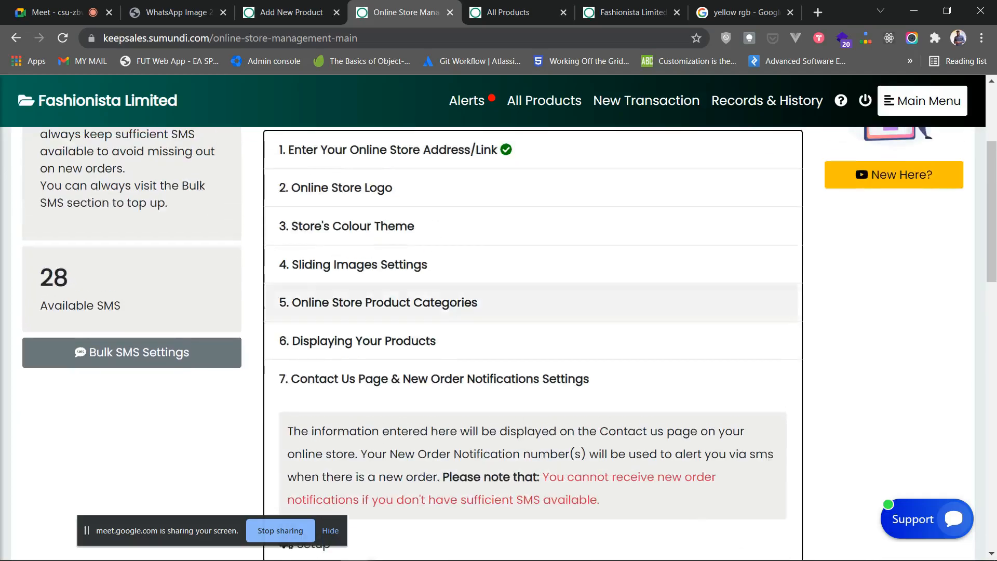
scroll(533, 343, down, 4)
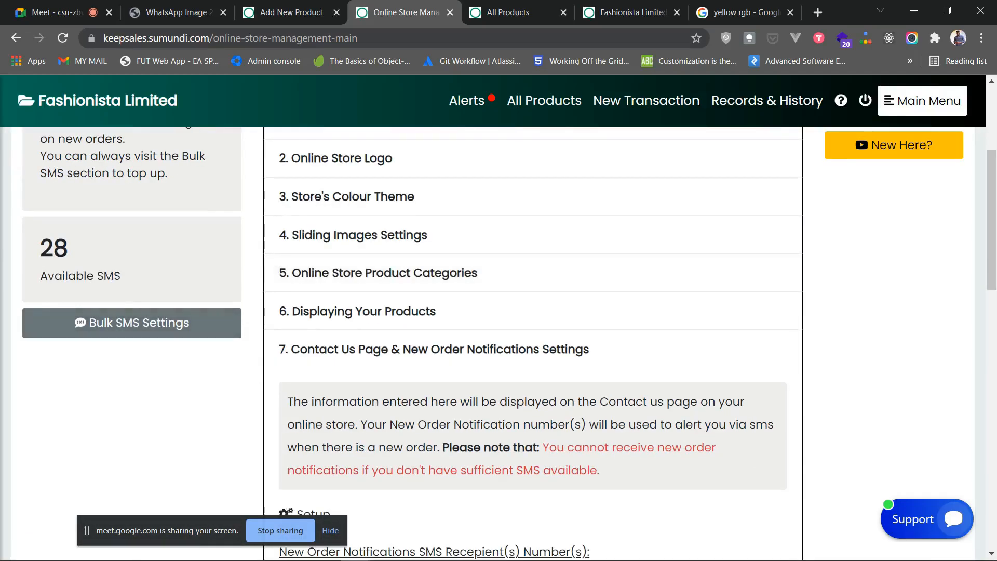
drag(68, 249, 40, 248)
click(47, 250)
scroll(499, 343, down, 4)
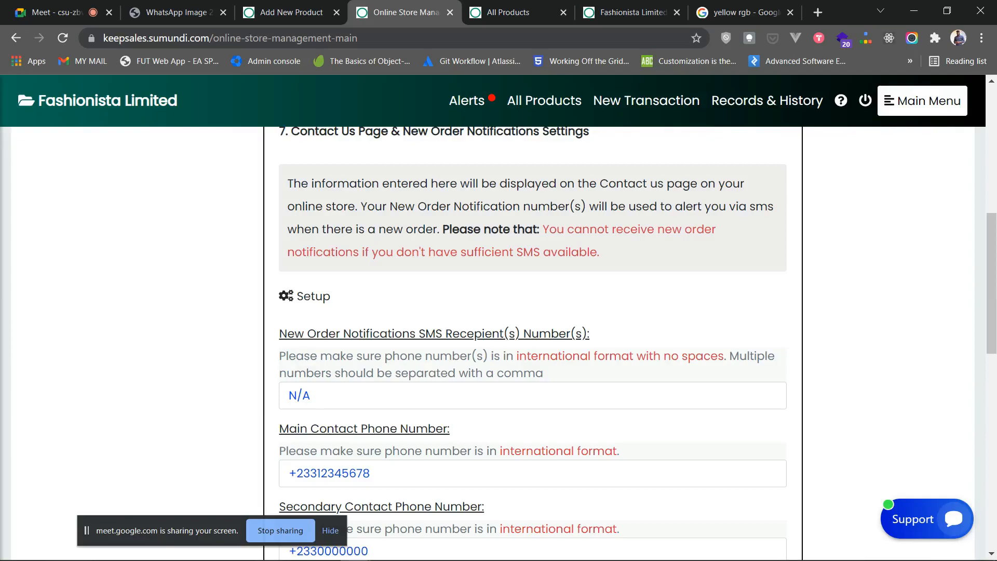
click(532, 395)
scroll(533, 343, up, 4)
scroll(532, 343, up, 2)
scroll(532, 343, down, 5)
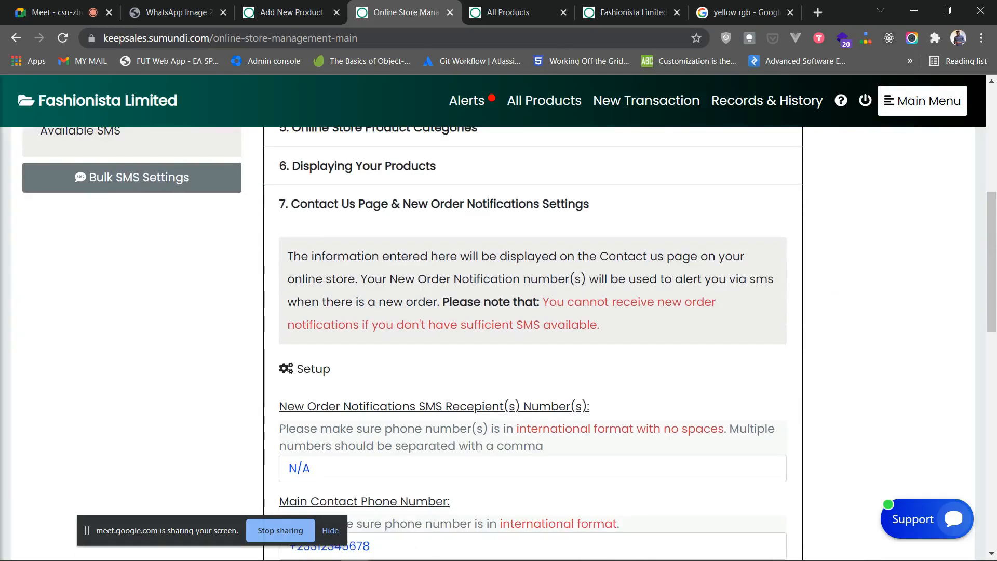
click(532, 469)
scroll(533, 291, down, 3)
scroll(533, 291, up, 7)
- Collapse section 7 and expand '8. Brief Company Summary Profile'
click(532, 422)
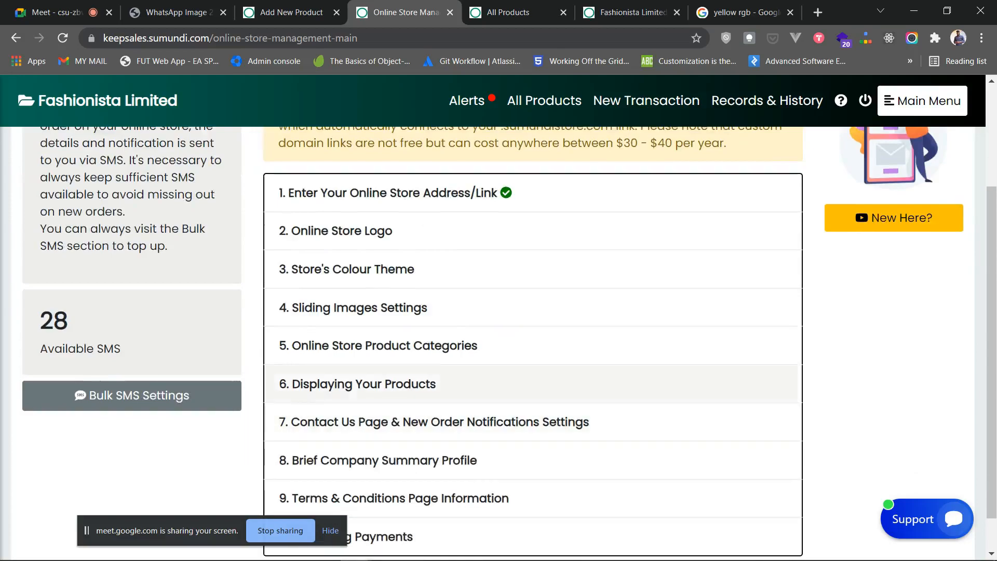
scroll(533, 397, down, 2)
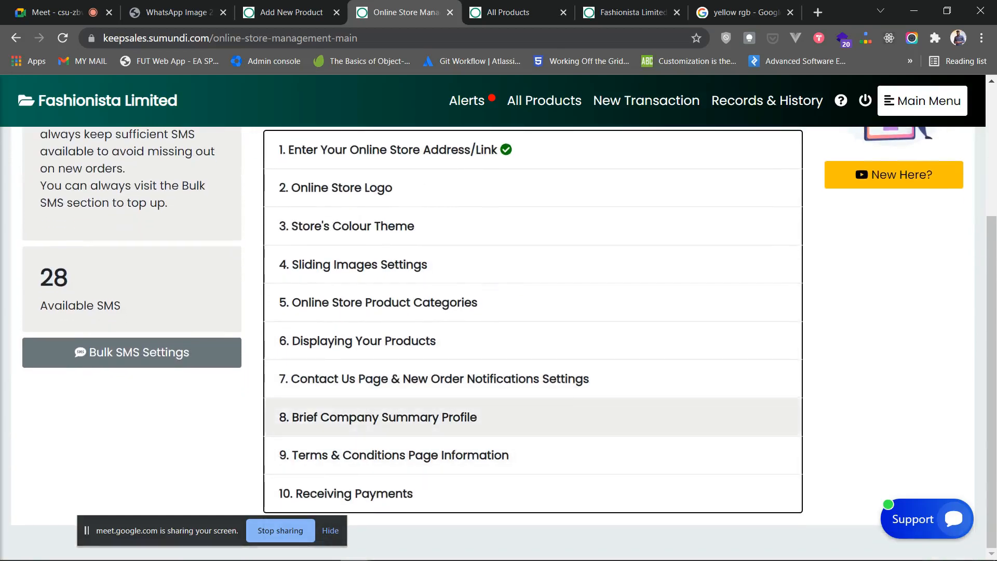
click(532, 417)
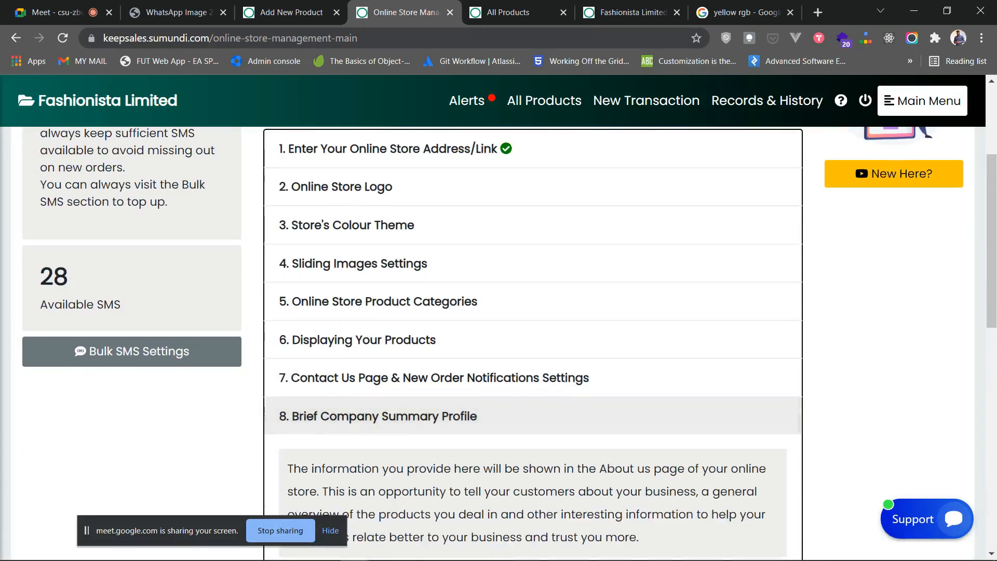
scroll(533, 338, down, 7)
scroll(533, 338, up, 3)
- Reload the storefront, view its still-blank About Us page, then close that page
click(631, 13)
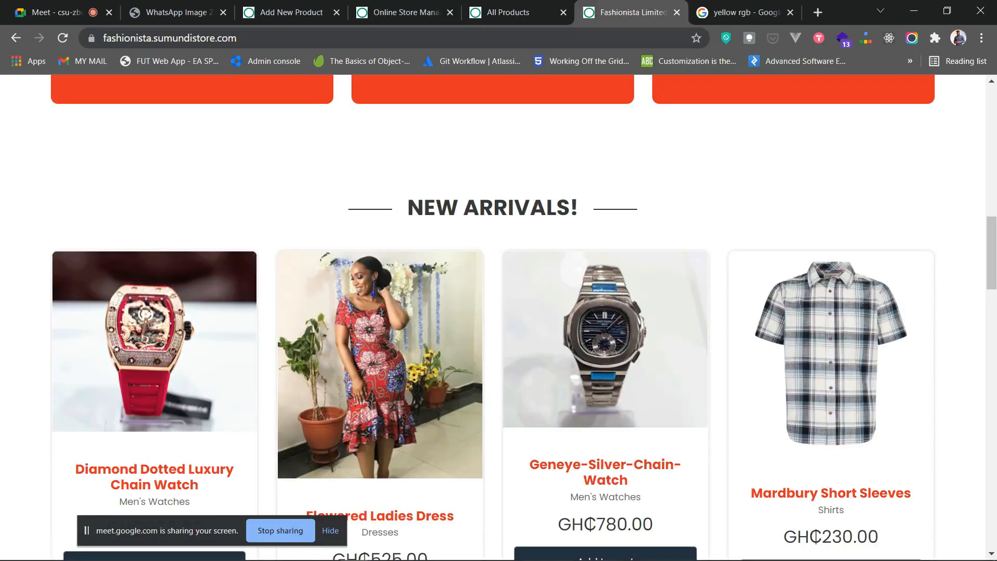
click(62, 38)
scroll(831, 359, up, 6)
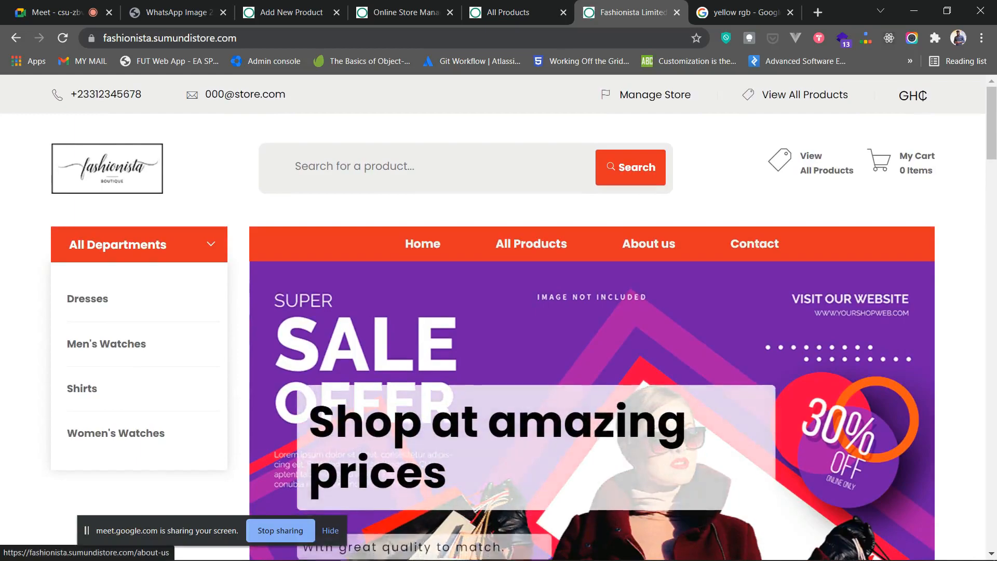
click(649, 244)
scroll(494, 318, down, 2)
scroll(493, 318, up, 2)
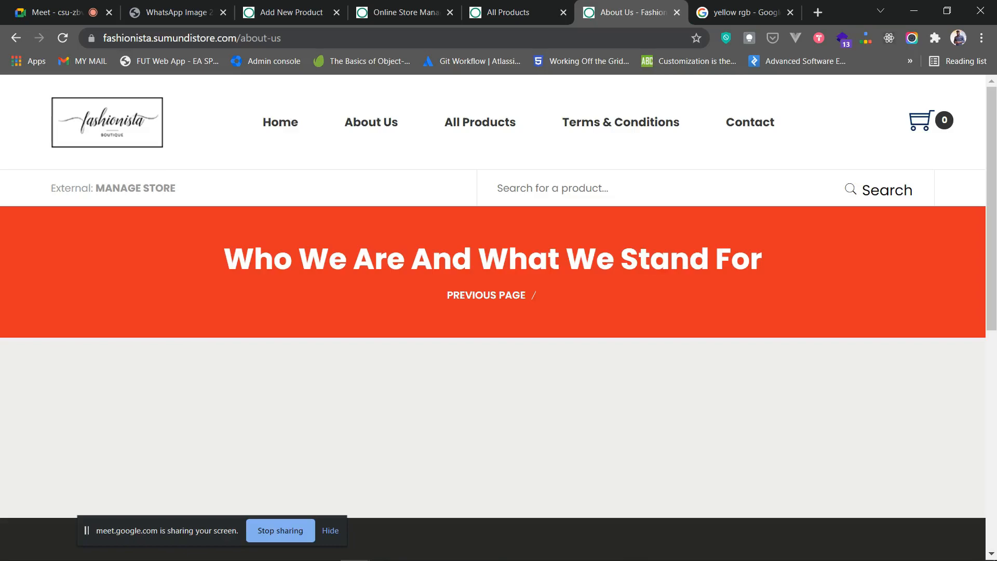
click(677, 12)
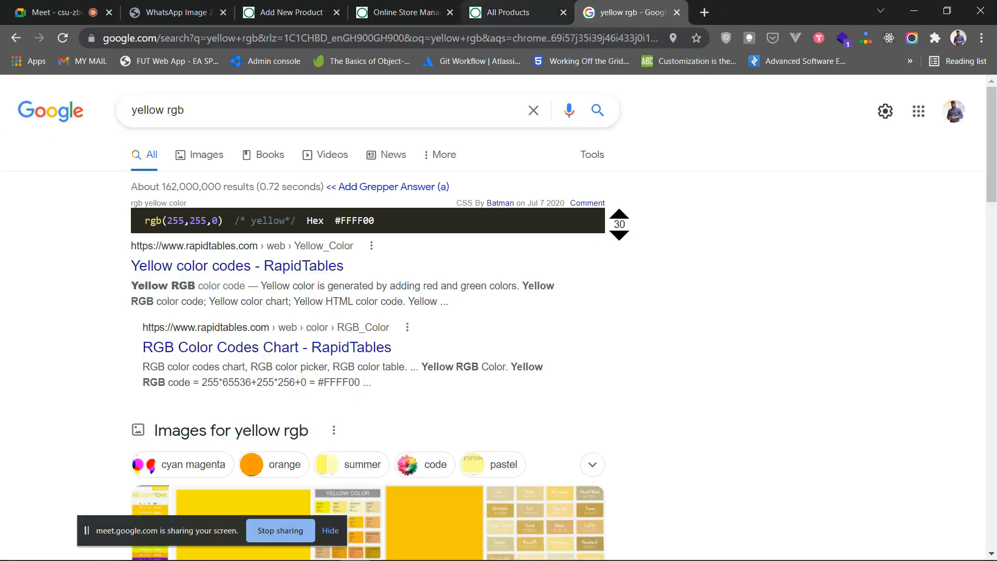
- Scroll the store settings to the empty Profile Information editor and its Save Changes button
click(403, 12)
scroll(533, 311, down, 3)
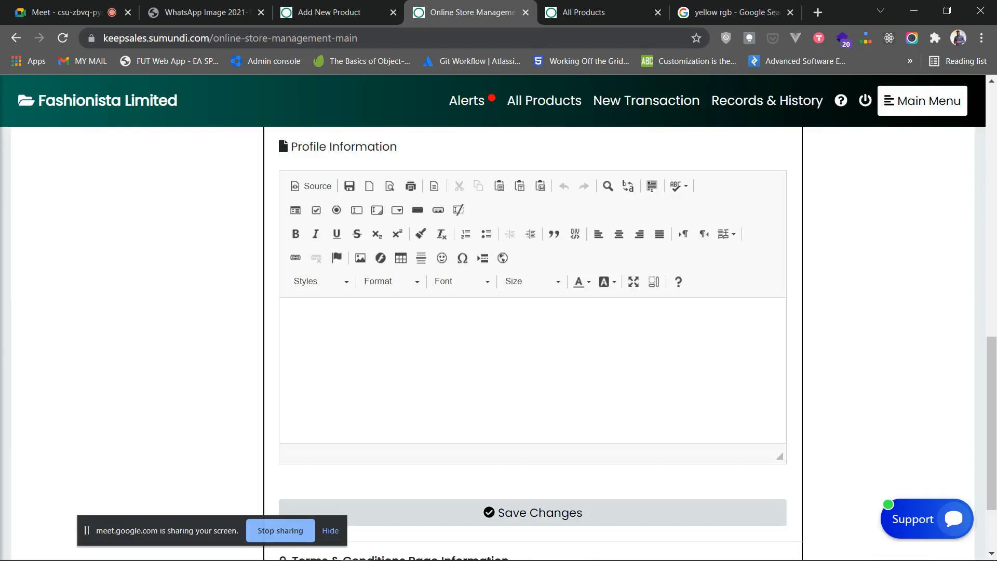
scroll(533, 343, up, 7)
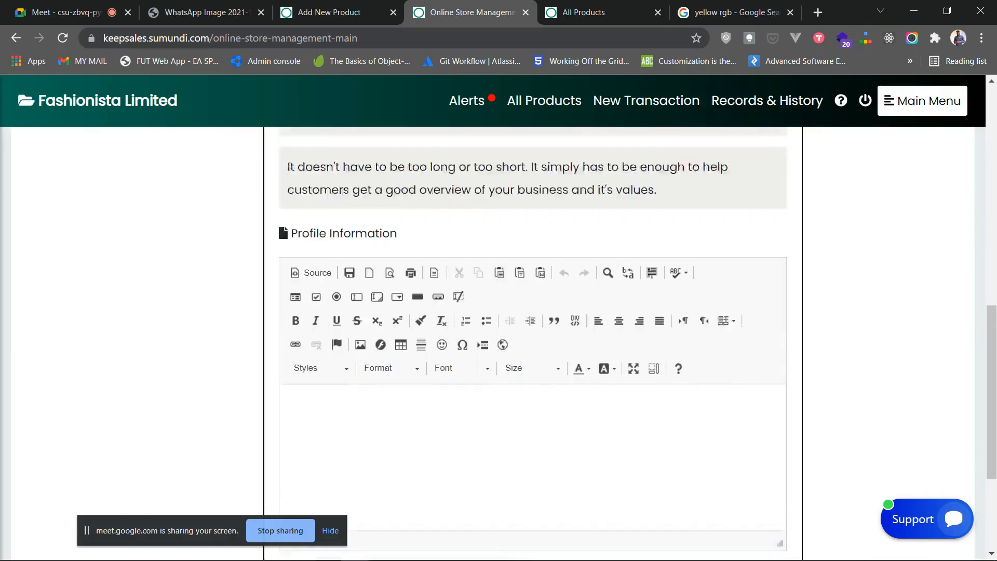
scroll(533, 343, down, 5)
scroll(533, 343, down, 2)
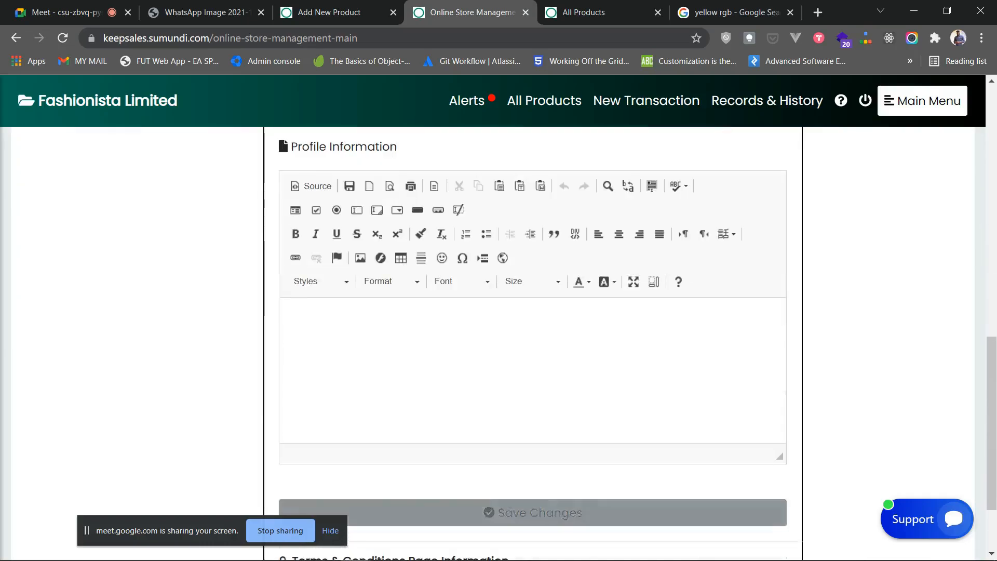
scroll(533, 343, up, 5)
- Collapse the company summary section and expand section 9, Terms & Conditions Page Information
click(377, 199)
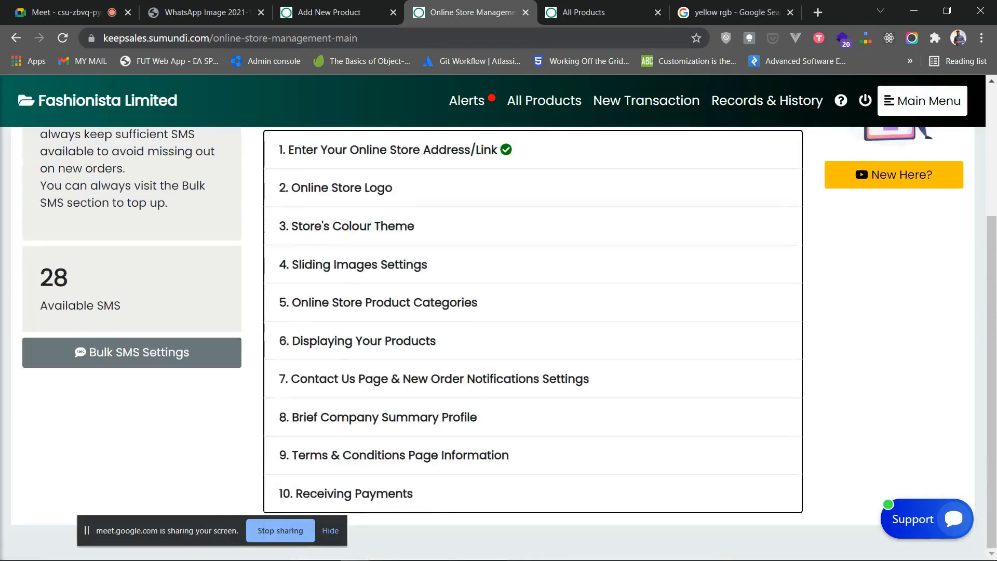
click(394, 457)
scroll(533, 343, down, 3)
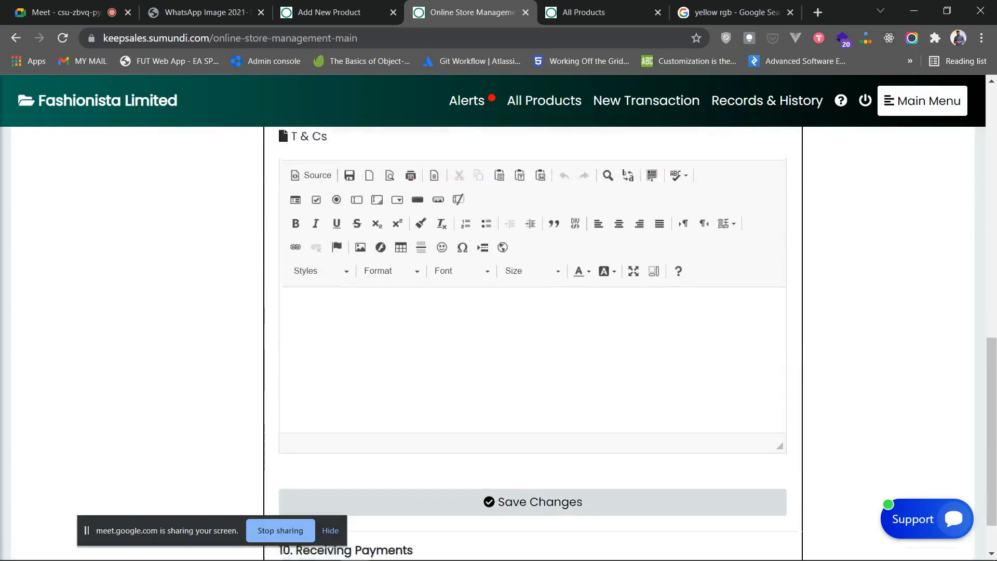
scroll(533, 343, up, 2)
scroll(533, 343, down, 3)
scroll(533, 343, up, 4)
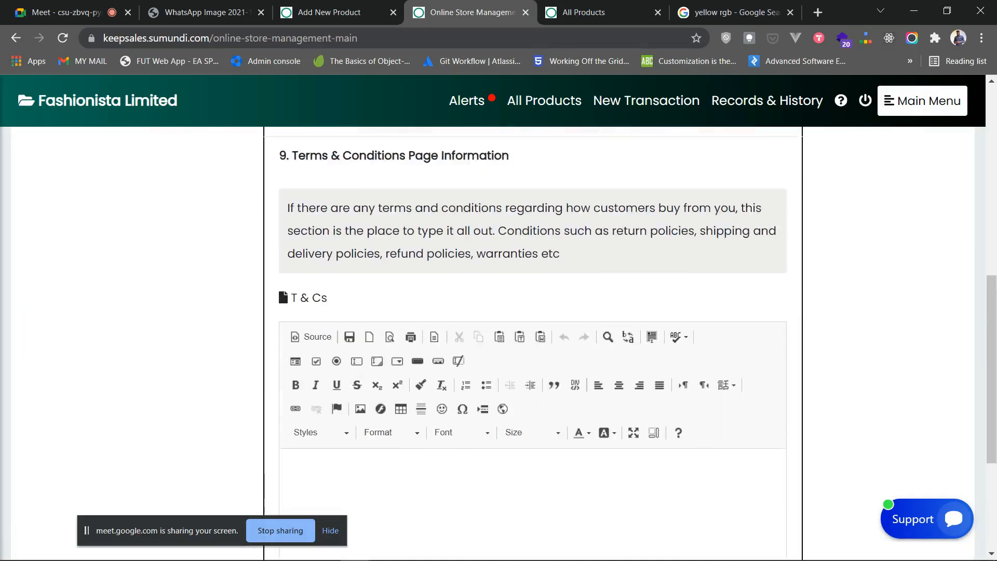
scroll(533, 342, down, 1)
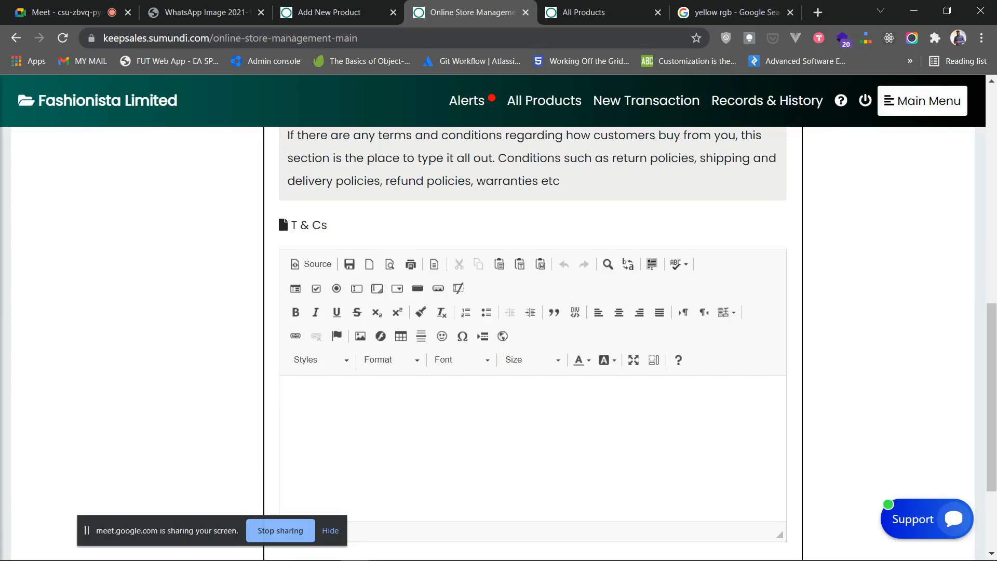
scroll(533, 343, up, 3)
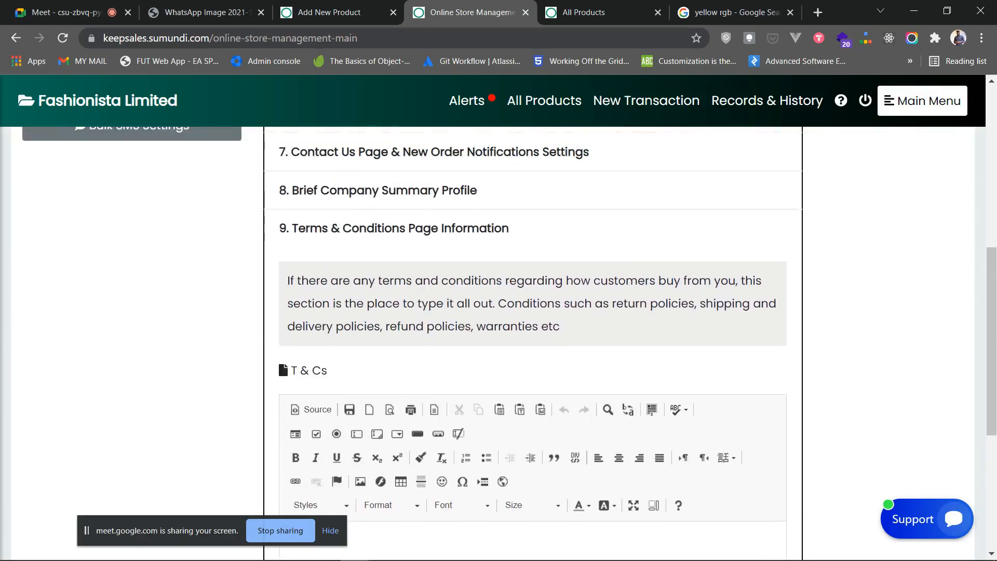
scroll(533, 343, down, 4)
scroll(541, 416, up, 4)
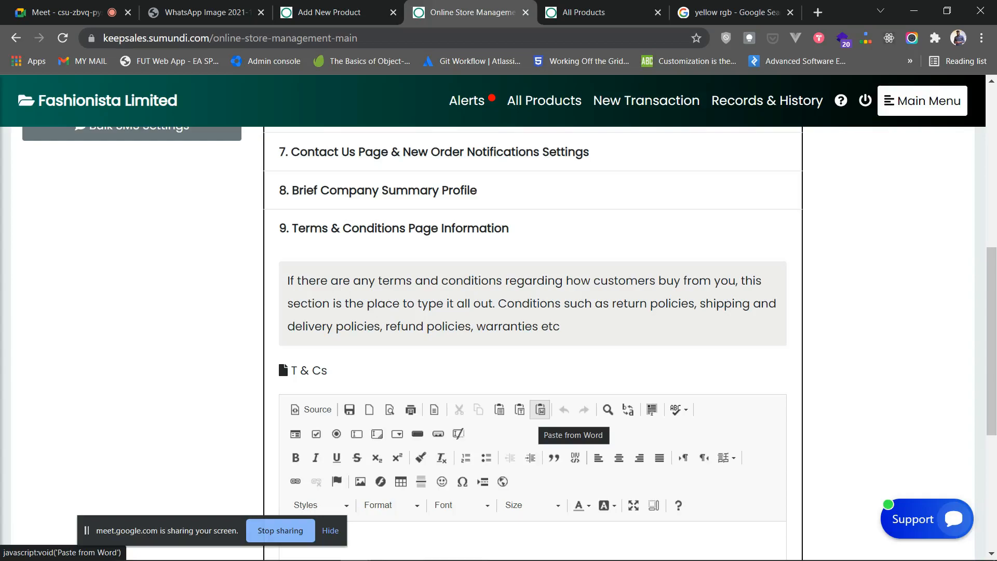
scroll(519, 442, down, 2)
- Click into the empty T & Cs editor, collapse the section, and switch to All Products
click(488, 431)
scroll(467, 338, up, 3)
click(442, 304)
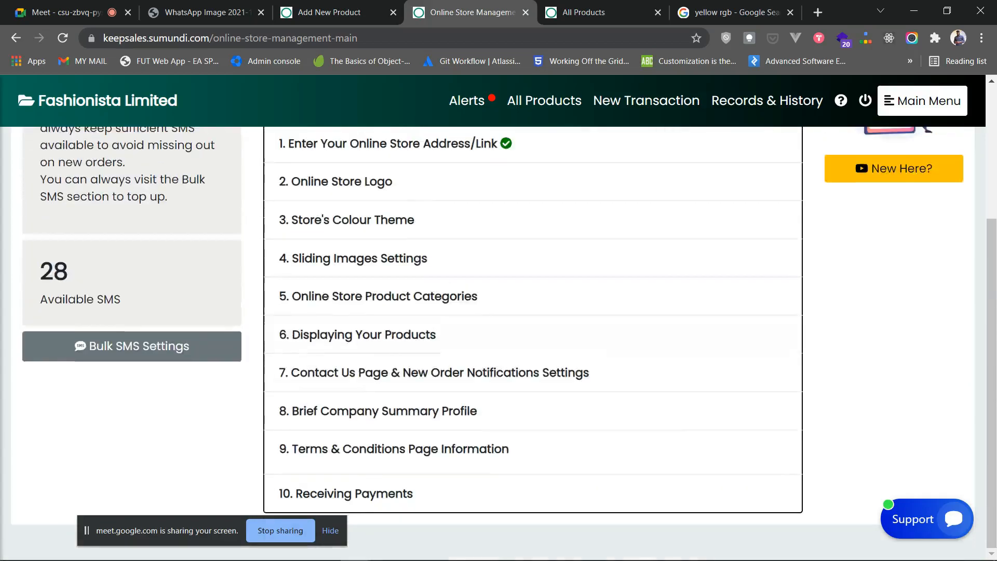
click(587, 12)
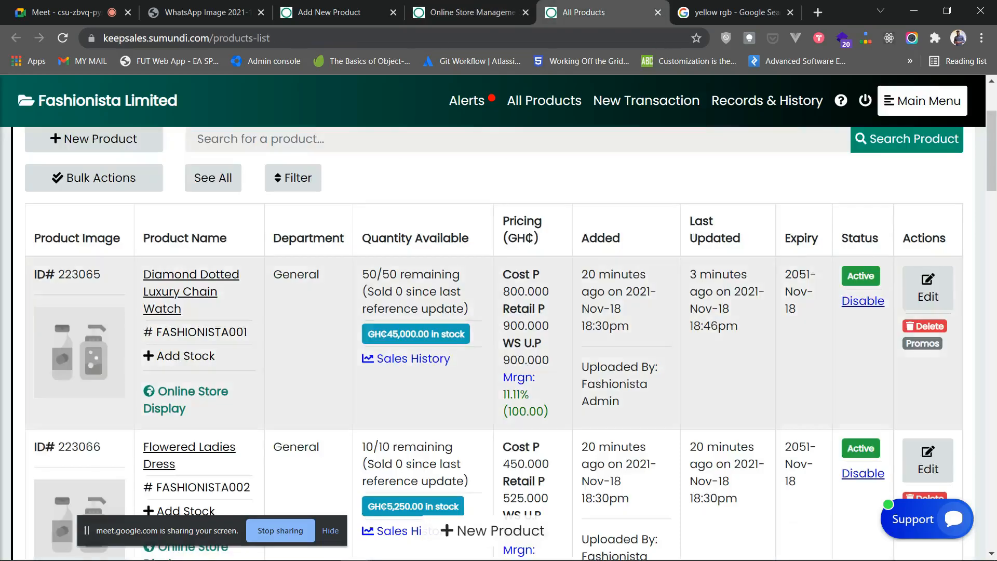
- Go back to Online Store Management and open the live Fashionista storefront in a new tab
click(472, 12)
scroll(468, 338, up, 4)
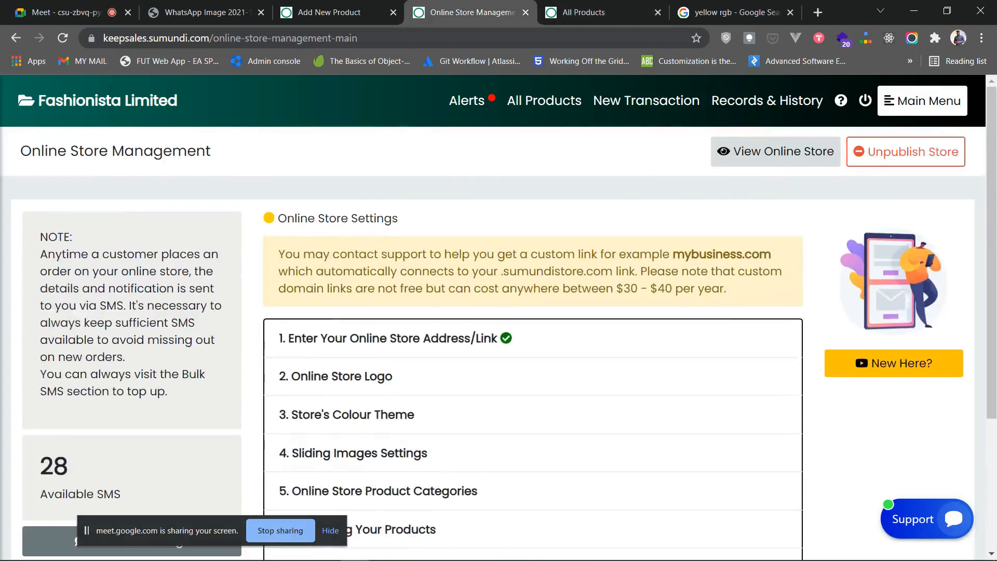
click(776, 151)
- Browse the storefront home page, then go to View All Products
scroll(498, 312, down, 3)
scroll(498, 312, down, 10)
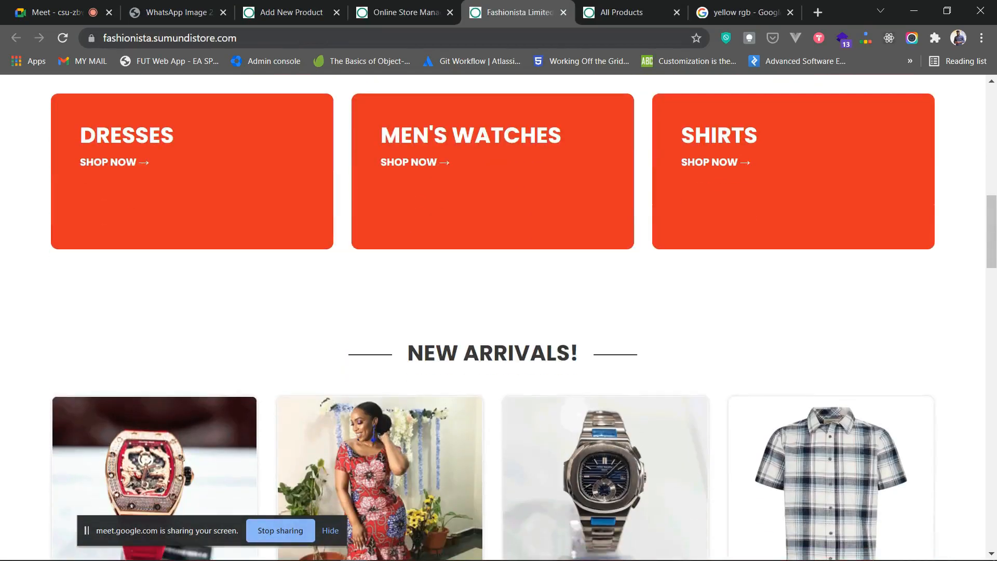
scroll(606, 259, down, 20)
scroll(498, 312, down, 5)
scroll(499, 312, up, 20)
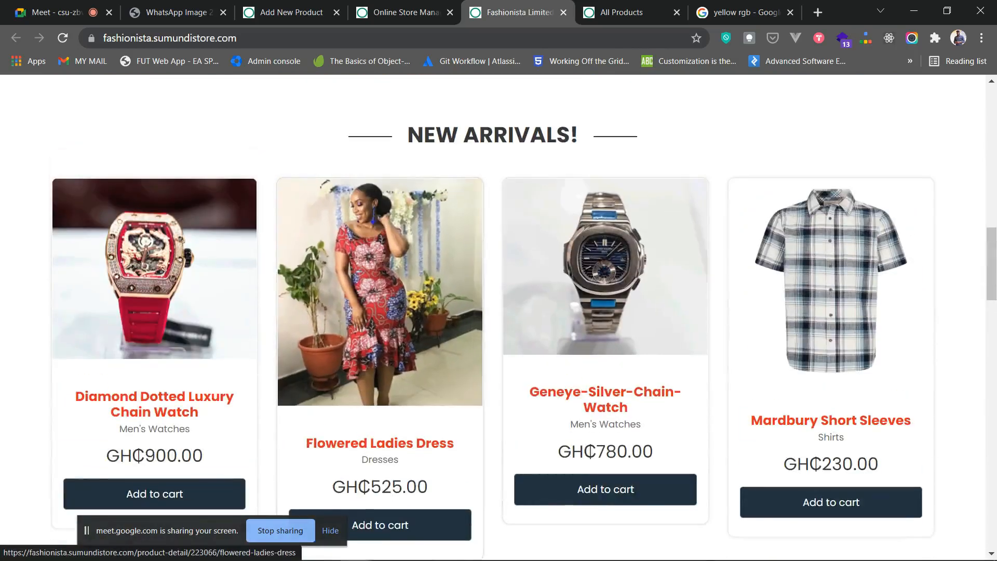
scroll(498, 311, up, 5)
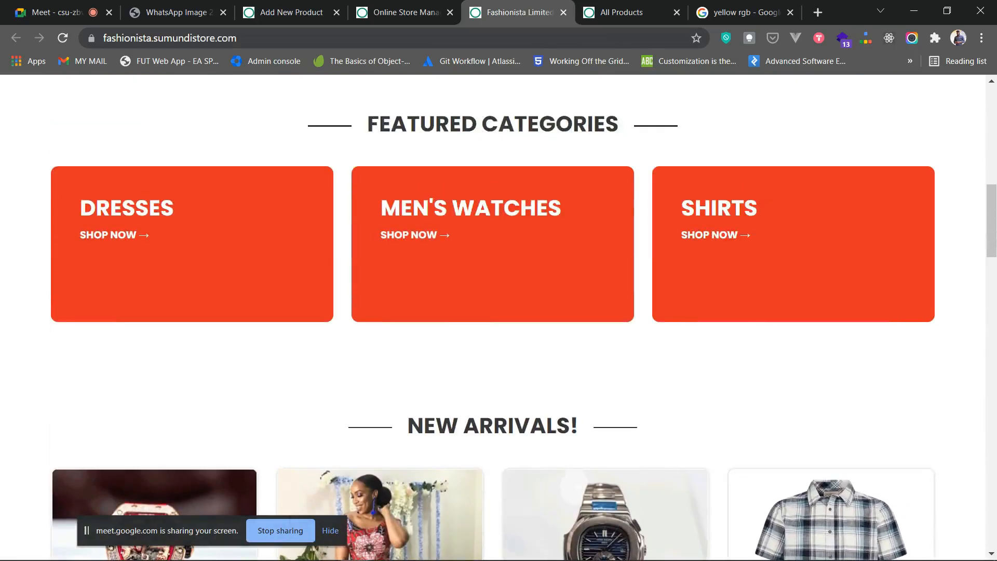
scroll(499, 312, up, 10)
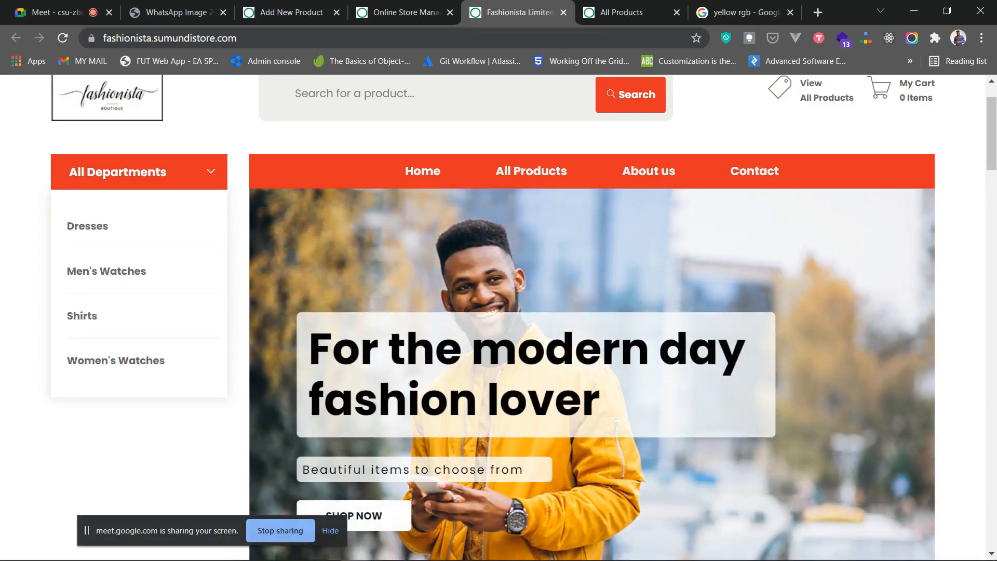
scroll(499, 312, up, 2)
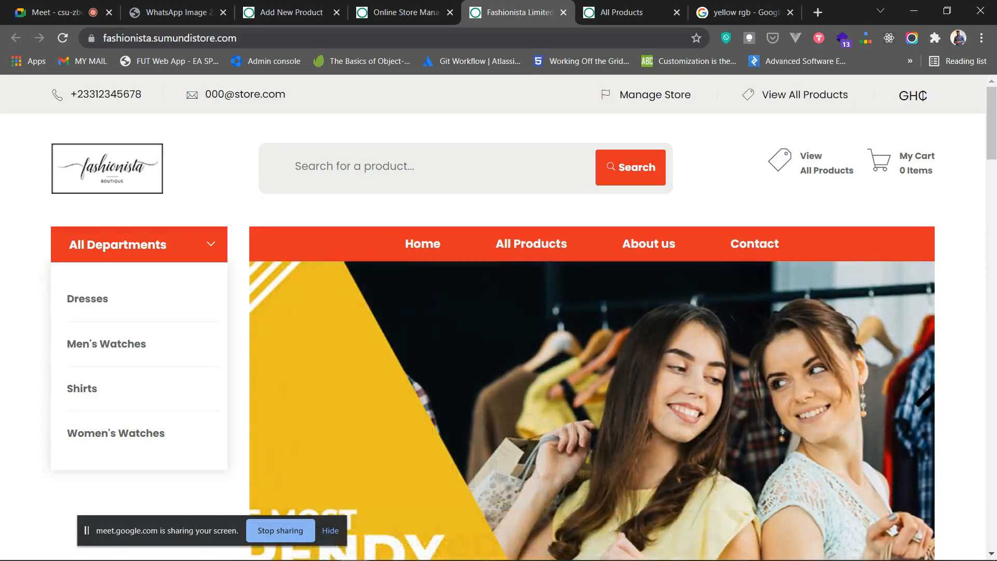
click(532, 244)
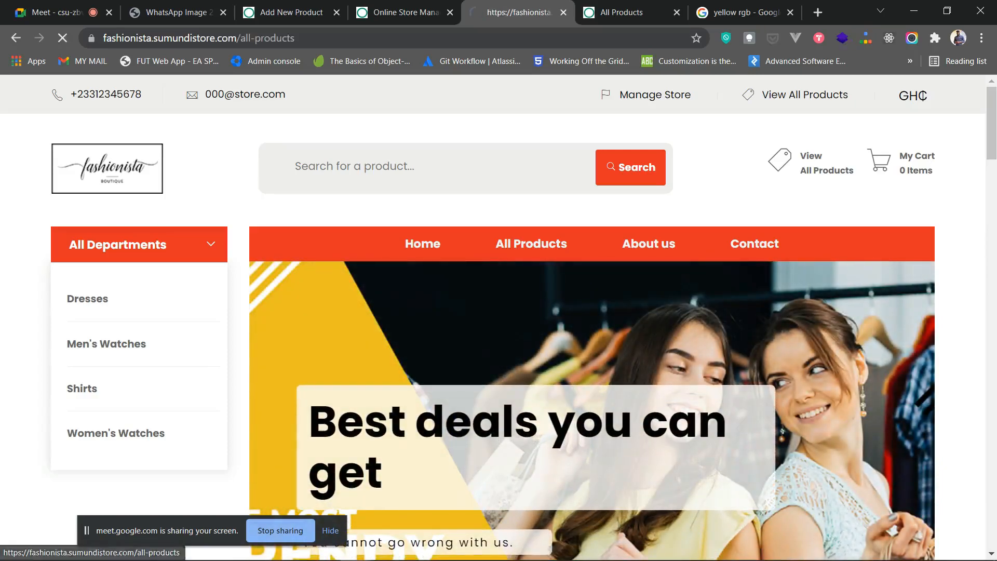
- Add the Diamond Dotted Luxury Chain Watch and the Mardbury Short Sleeves shirt to the cart, dismissing each Success popup
scroll(531, 244, down, 4)
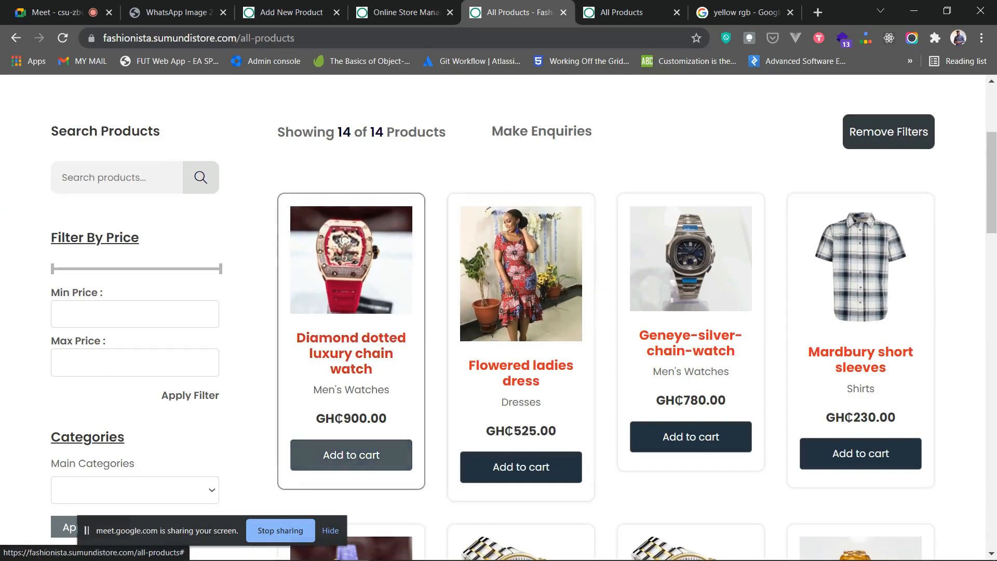
click(351, 455)
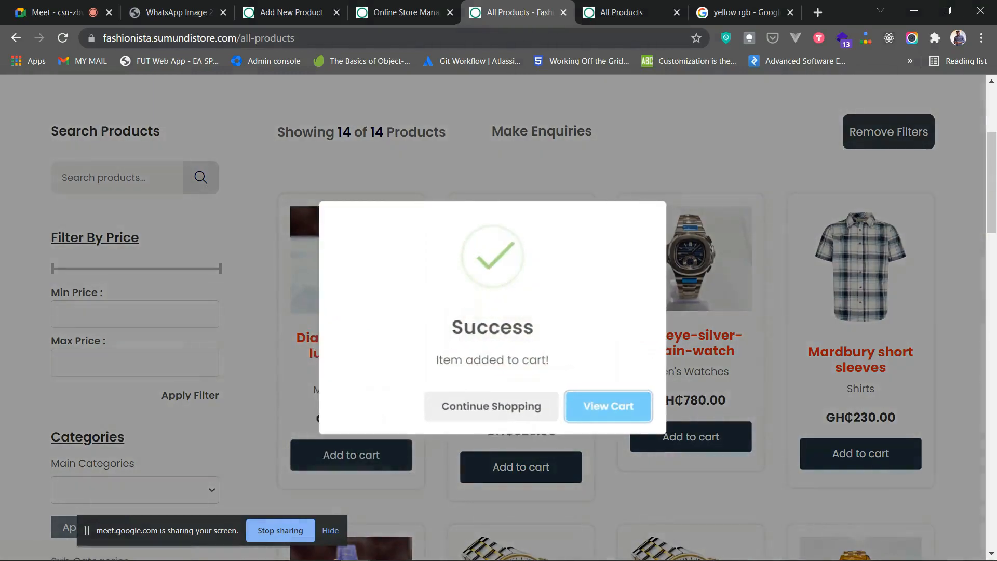
click(491, 407)
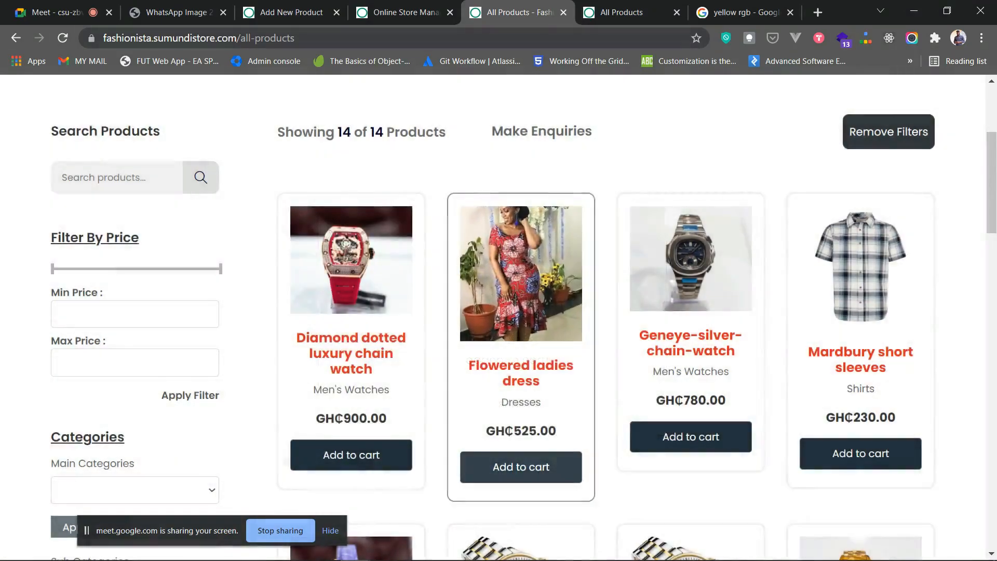
scroll(861, 363, down, 1)
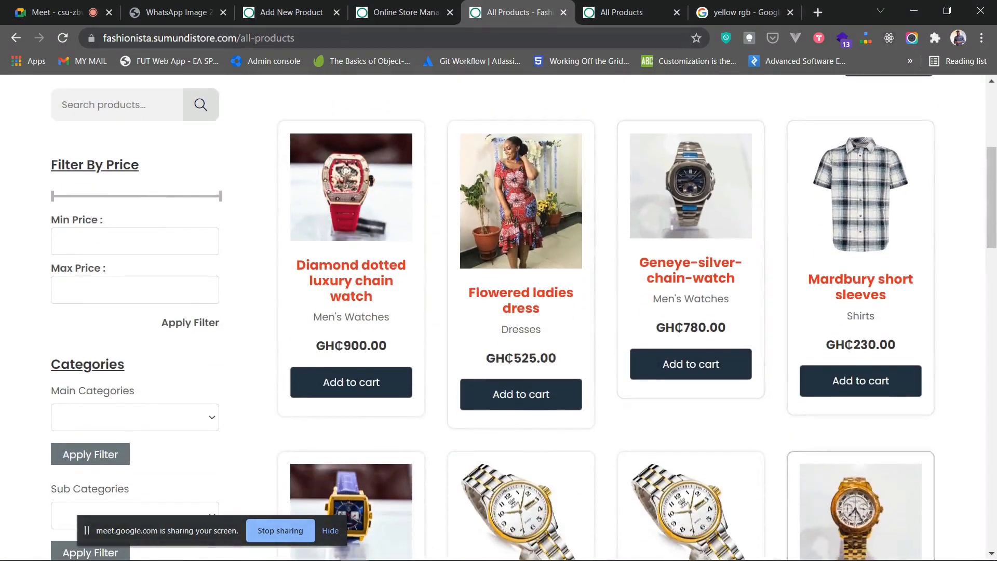
click(861, 380)
key(Escape)
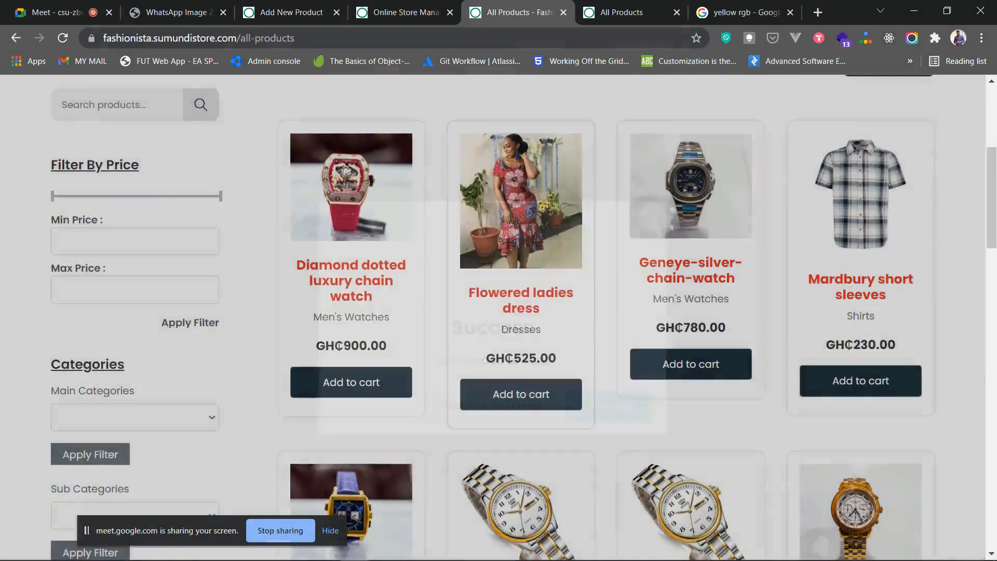
scroll(691, 312, down, 12)
scroll(691, 468, up, 15)
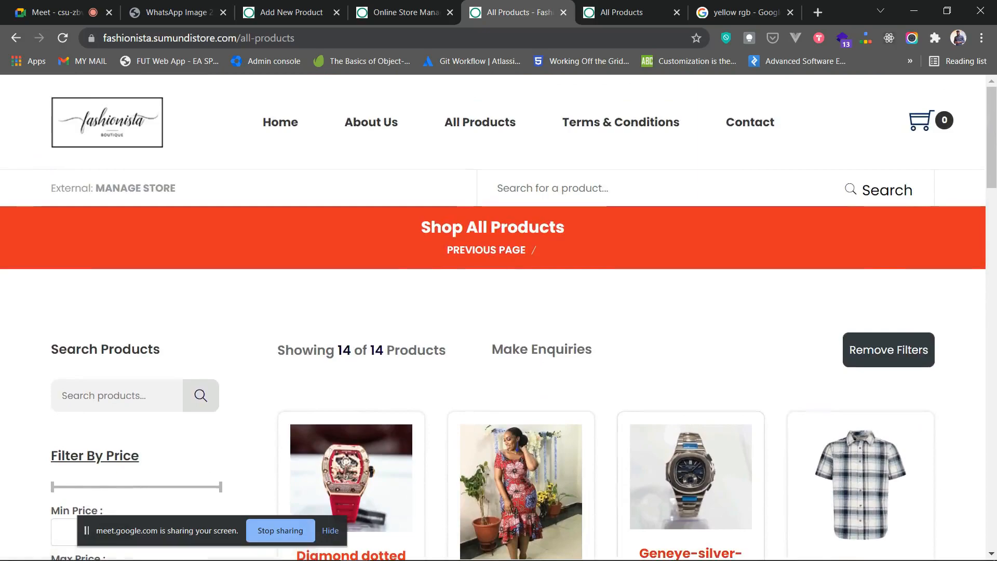
mouse_move(920, 121)
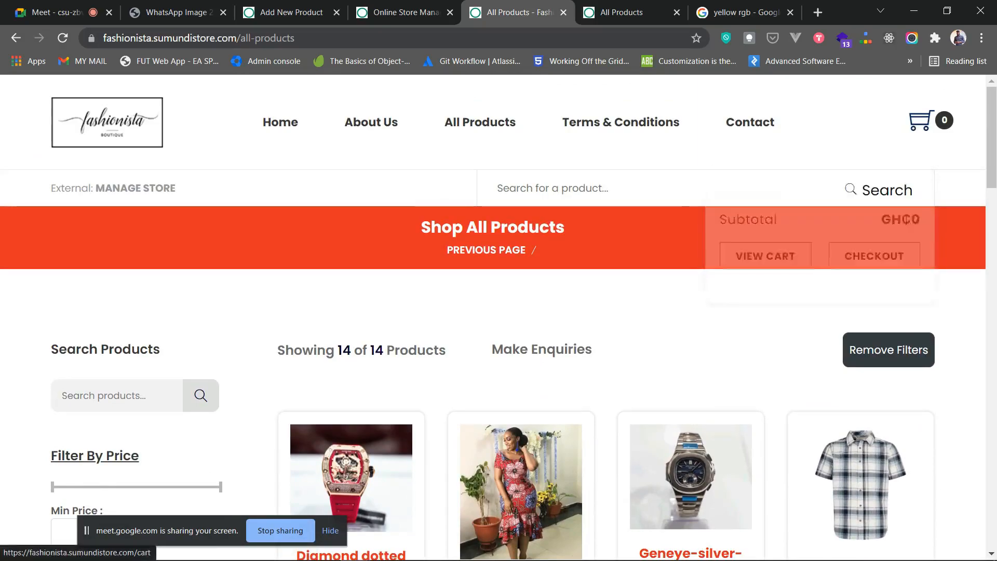
- Open Your Shopping Cart and review the Cart Totals of GH₵1130 for the watch and shirt
click(920, 121)
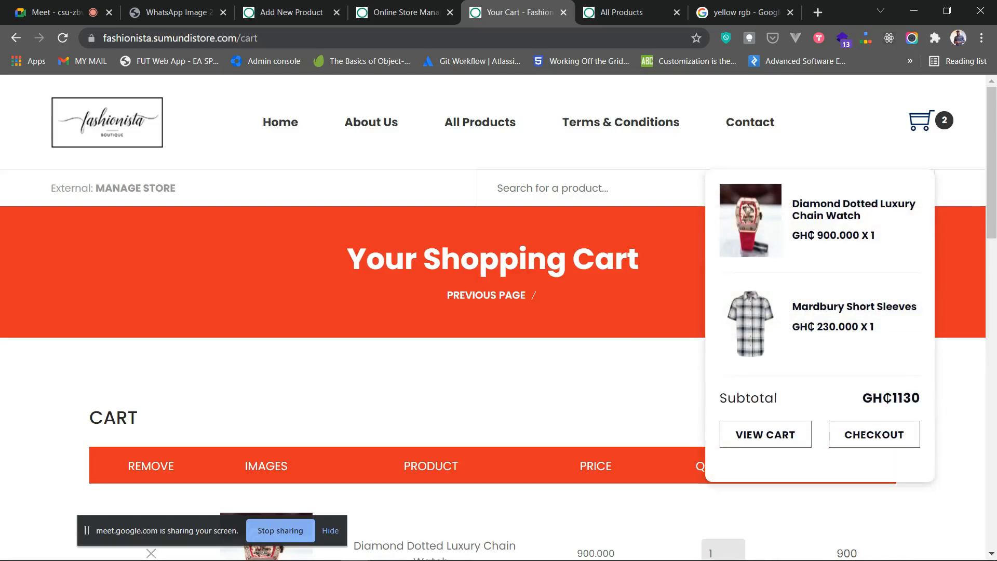
scroll(499, 318, down, 7)
scroll(499, 318, up, 1)
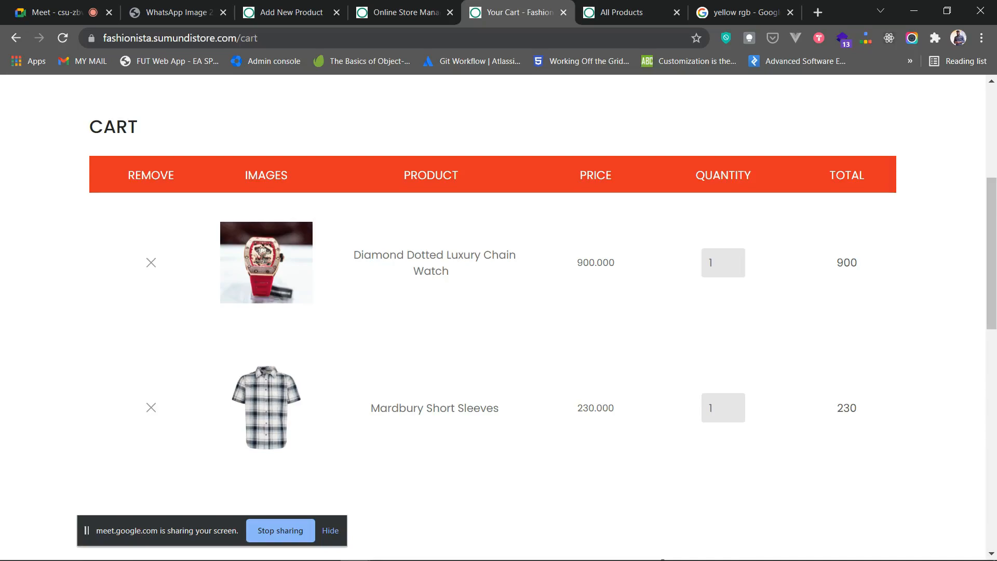
scroll(499, 318, down, 4)
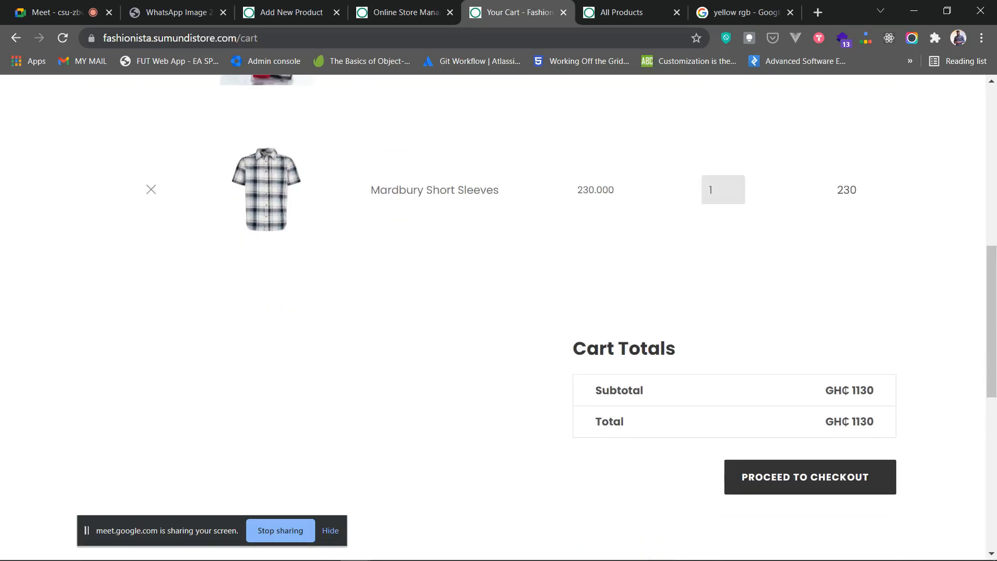
scroll(498, 295, up, 5)
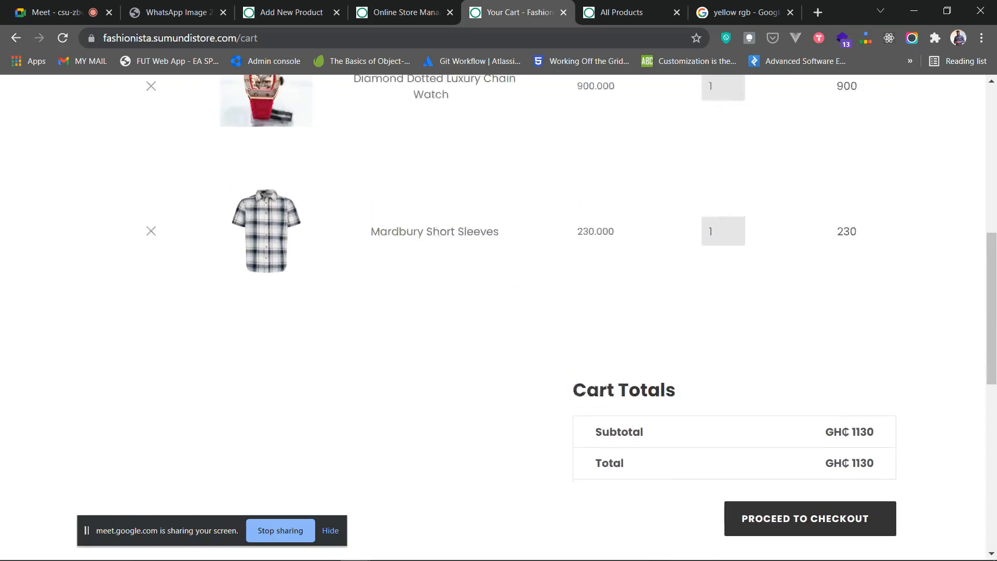
scroll(499, 295, down, 2)
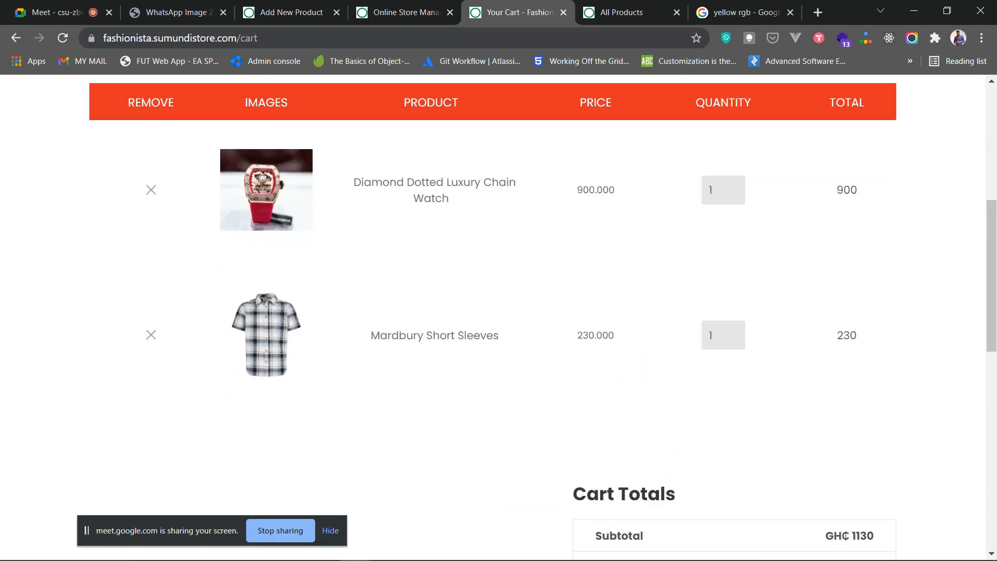
scroll(499, 318, down, 4)
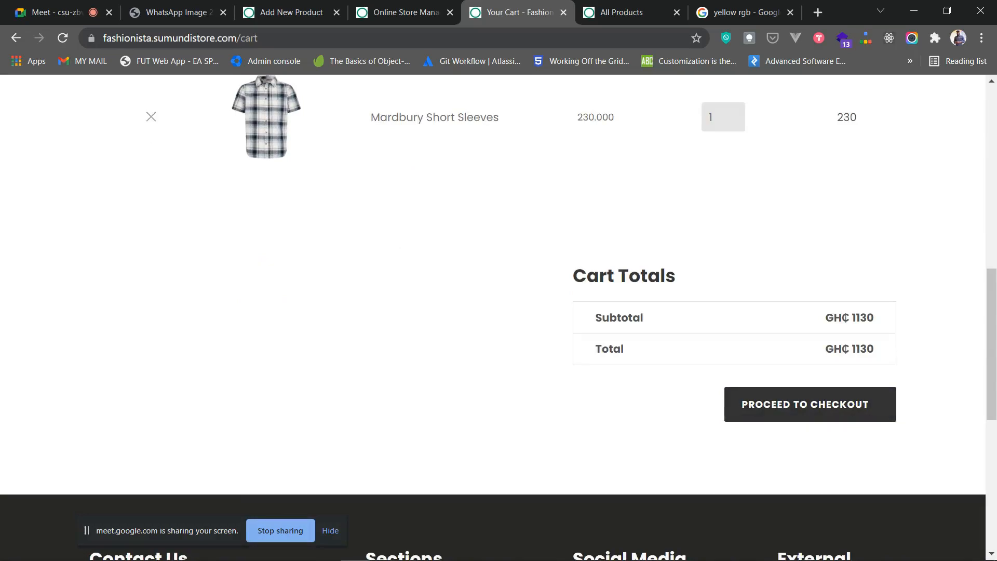
scroll(763, 468, up, 3)
scroll(763, 467, down, 1)
- Proceed to checkout and enter the customer's name and phone/WhatsApp number
click(763, 477)
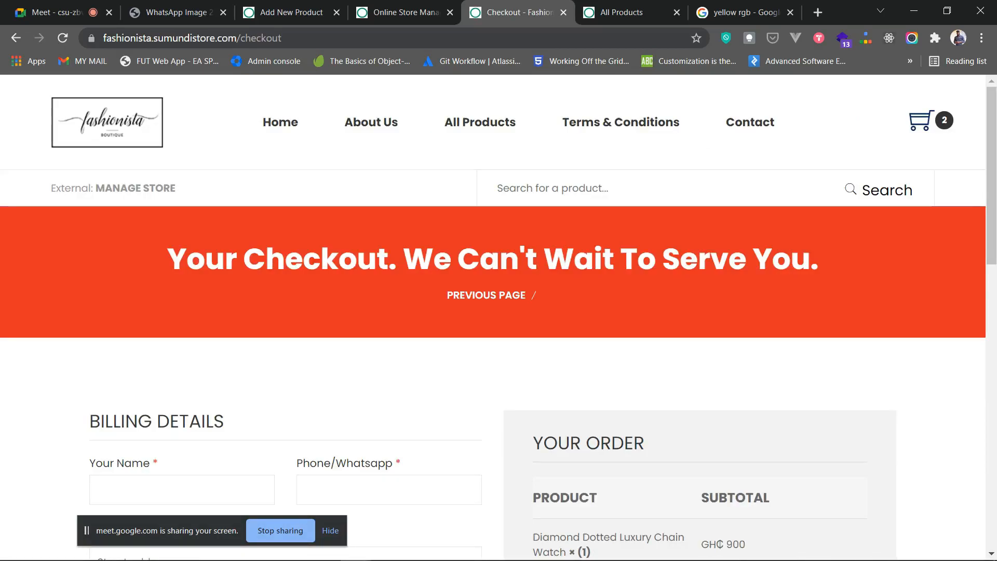
scroll(499, 312, down, 2)
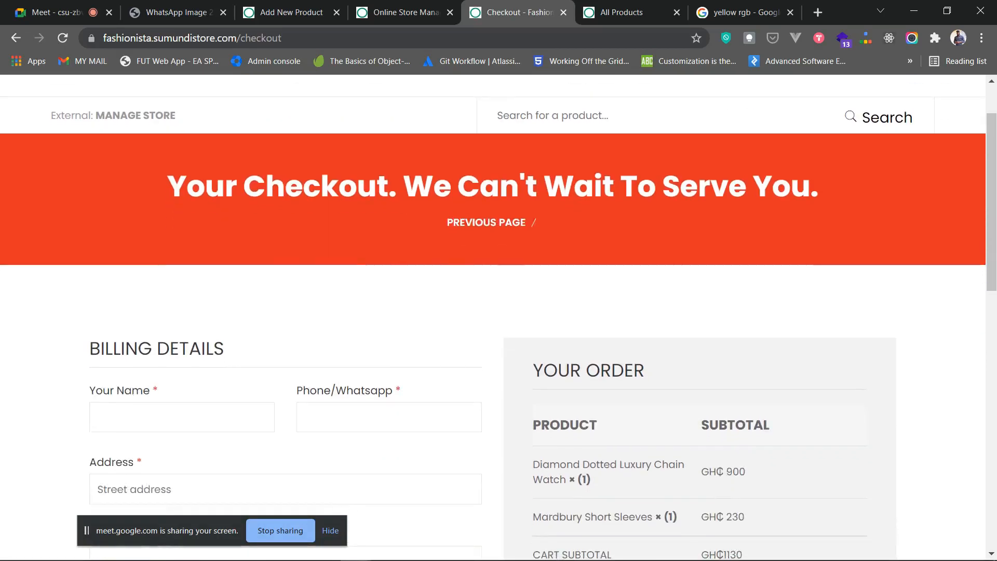
scroll(498, 312, down, 3)
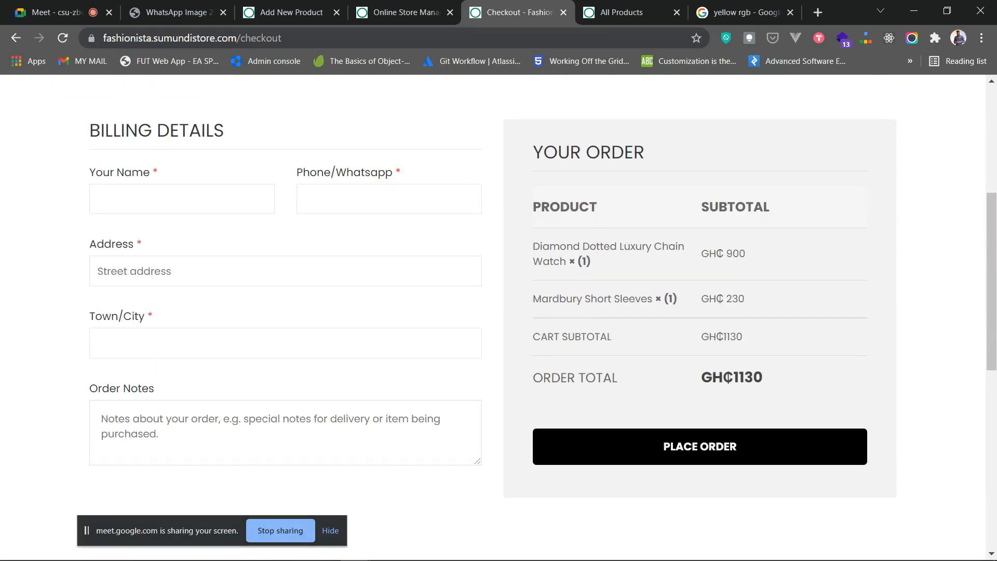
click(182, 199)
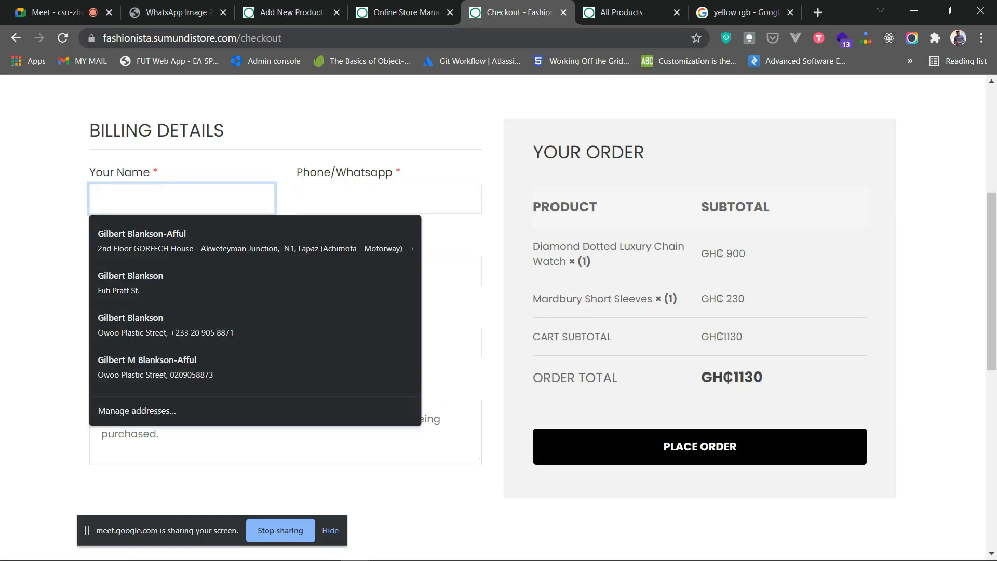
text(Kojo)
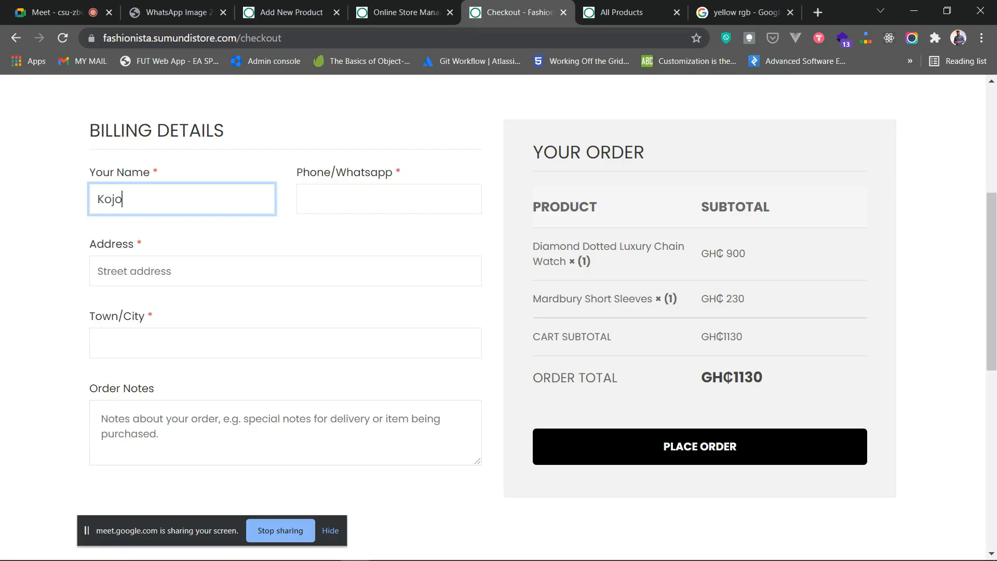
click(389, 199)
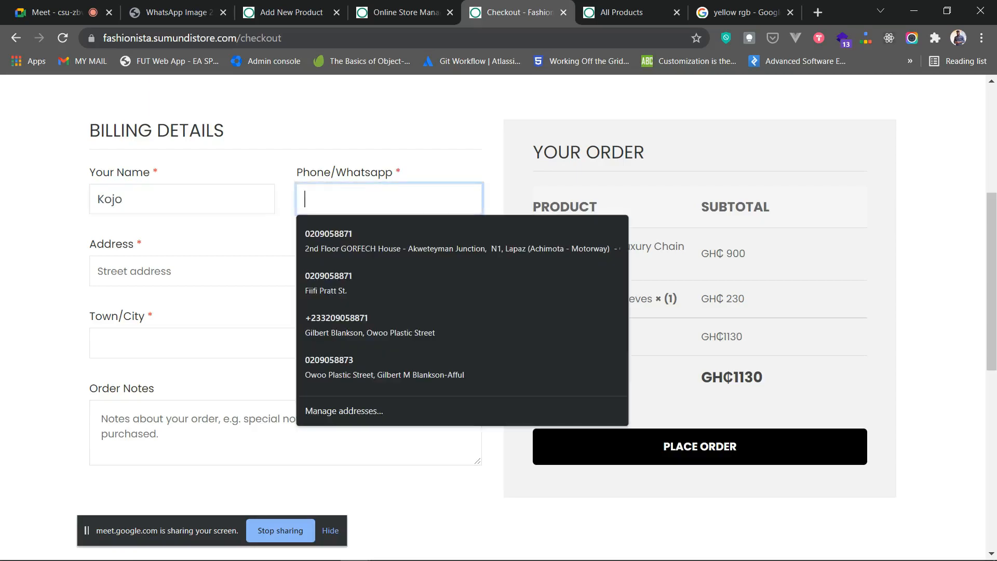
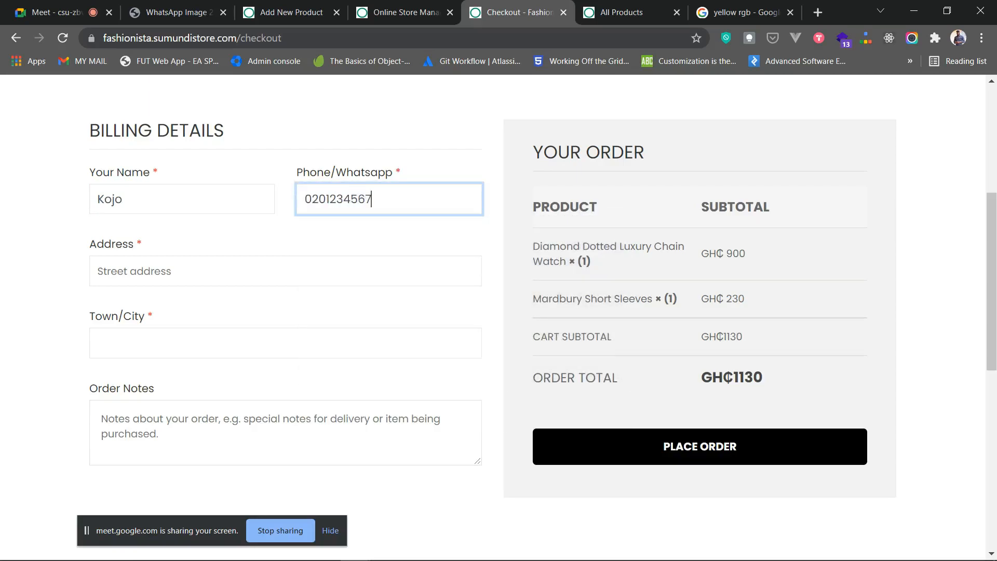
- Fill in the customer's street address and Town/City in the billing details
click(286, 272)
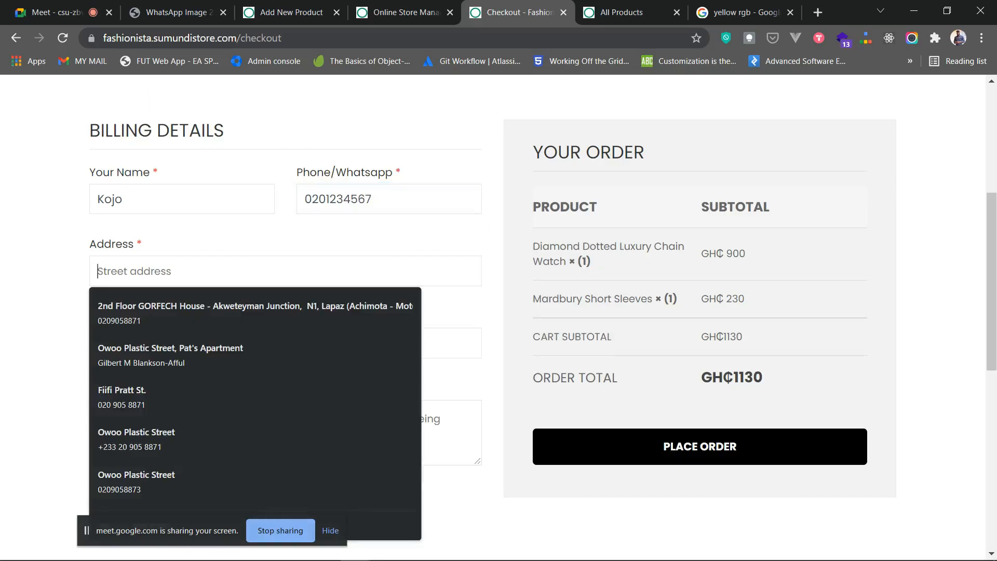
text(Odino)
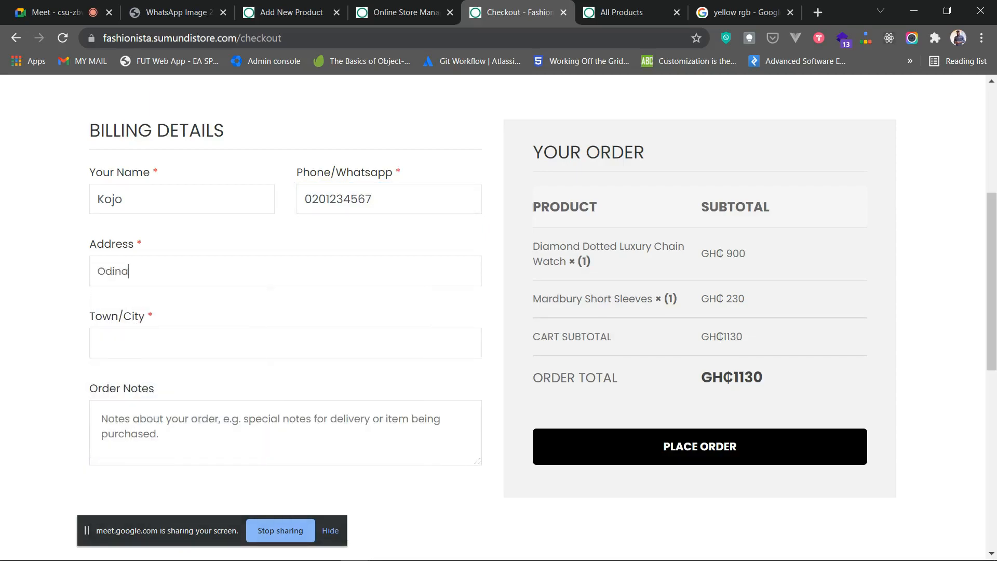
key(BackSpace)
text(iho Area, Accra)
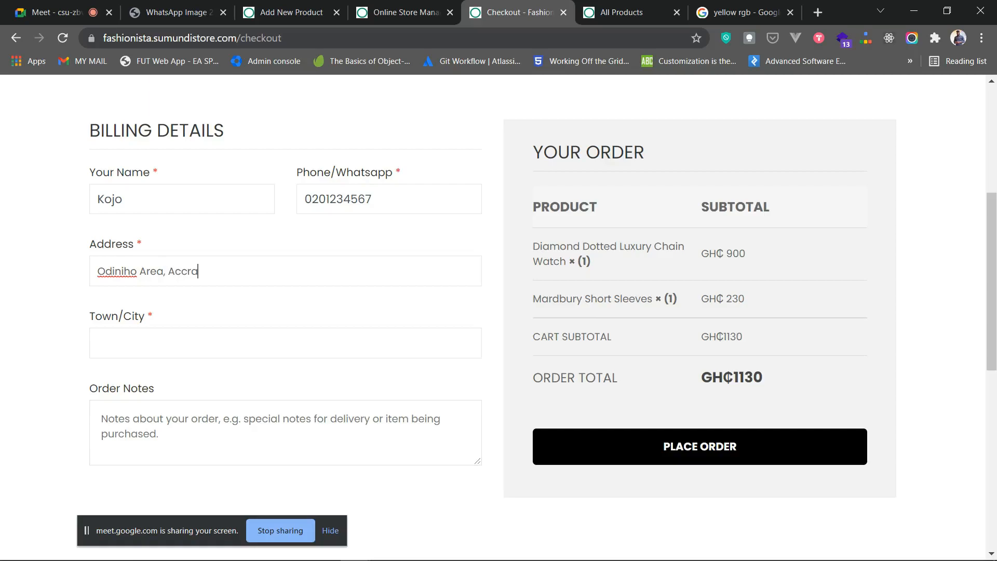
key(BackSpace)
key(BackSpace)
key(BackSpace)
key(BackSpace)
key(BackSpace)
key(BackSpace)
text(Odino St.)
click(285, 343)
text(Accra)
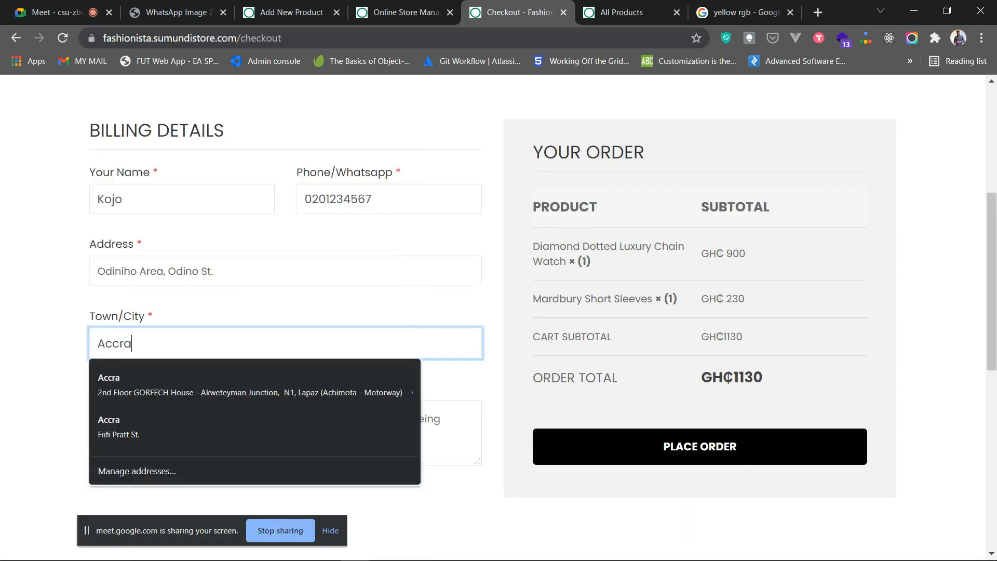
key(Tab)
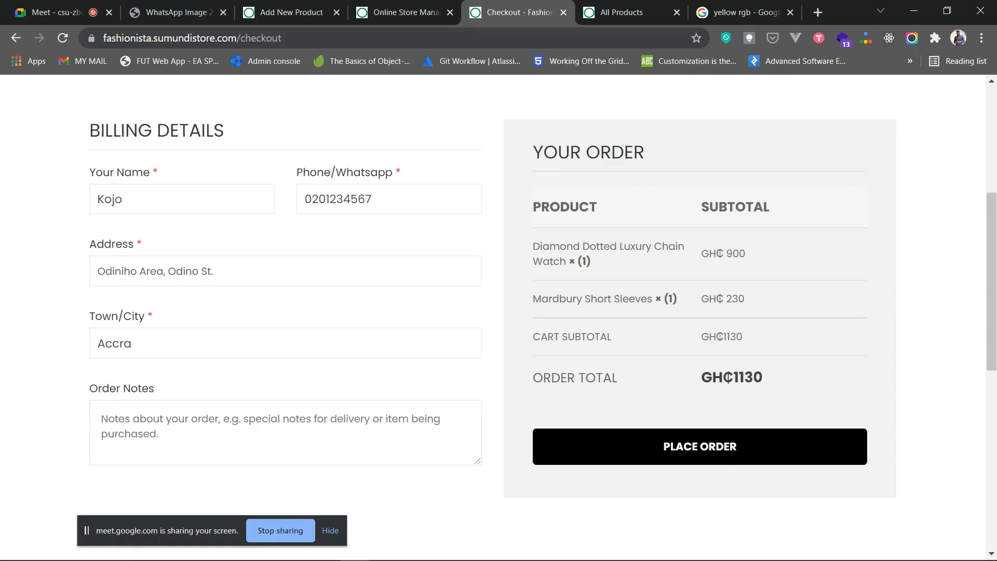
- Add the order note 'I would like you to deliver it to me at 5pm' and place the order
text(I would like you to deliver it to me )
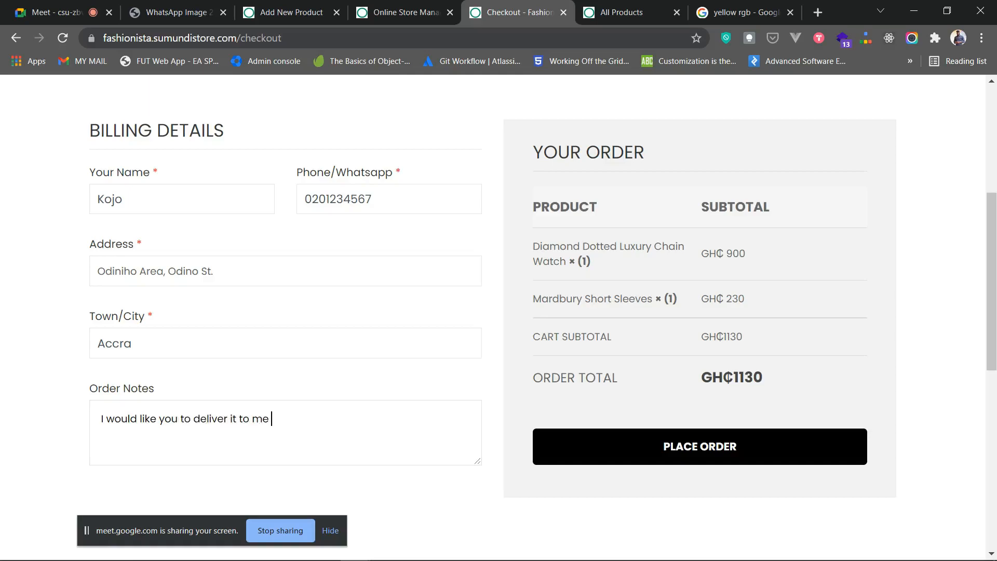
text(at 5pm)
scroll(700, 374, up, 1)
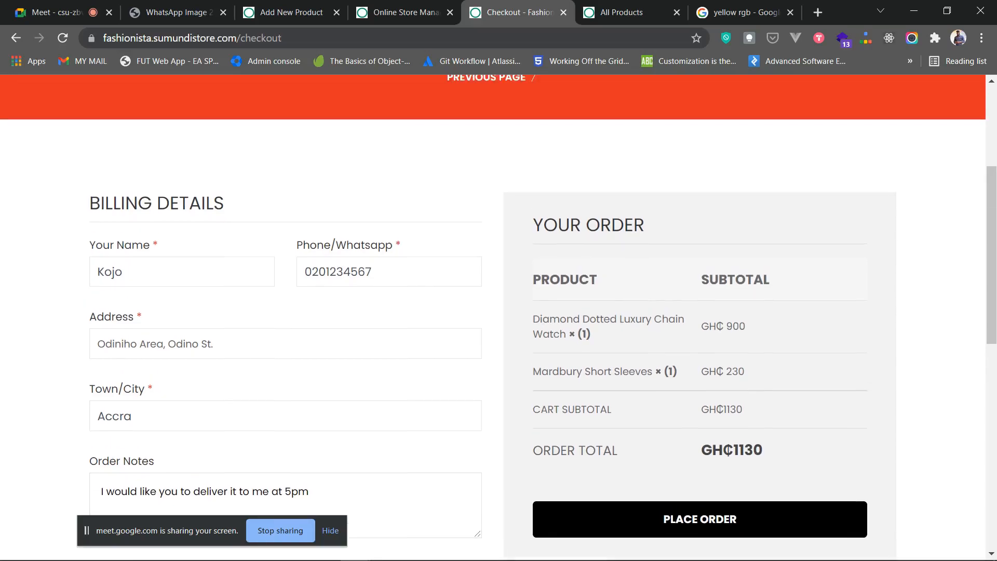
scroll(700, 374, down, 2)
scroll(700, 374, up, 1)
scroll(700, 374, down, 1)
click(700, 374)
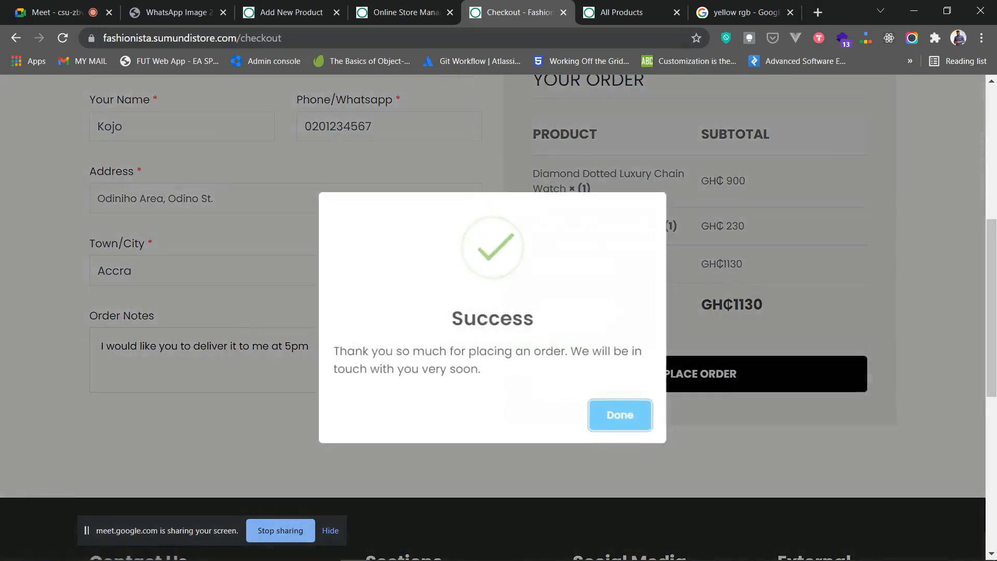
- Dismiss the order Success dialog, return to the Online Store Management tab, and open Main Menu
click(620, 415)
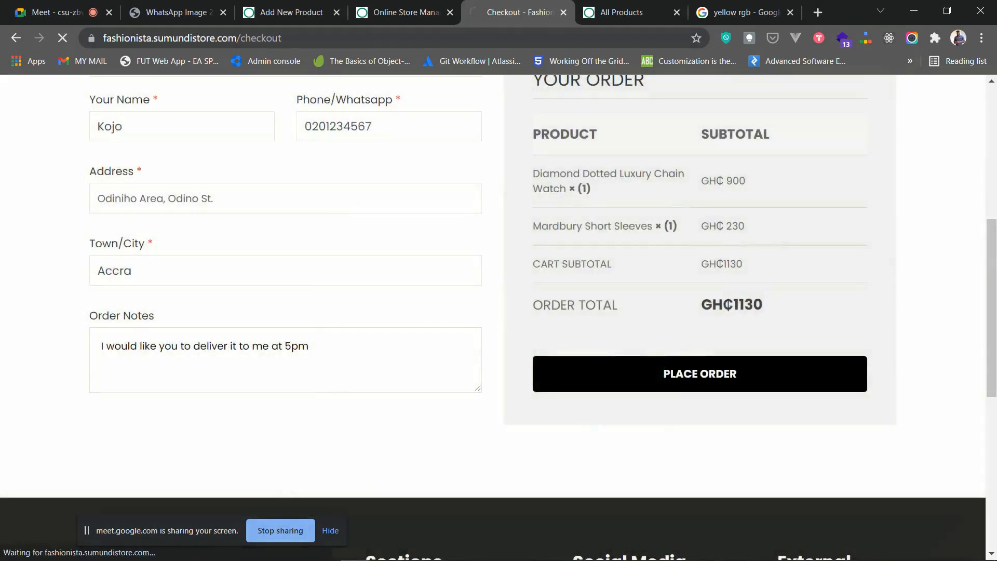
scroll(545, 442, down, 2)
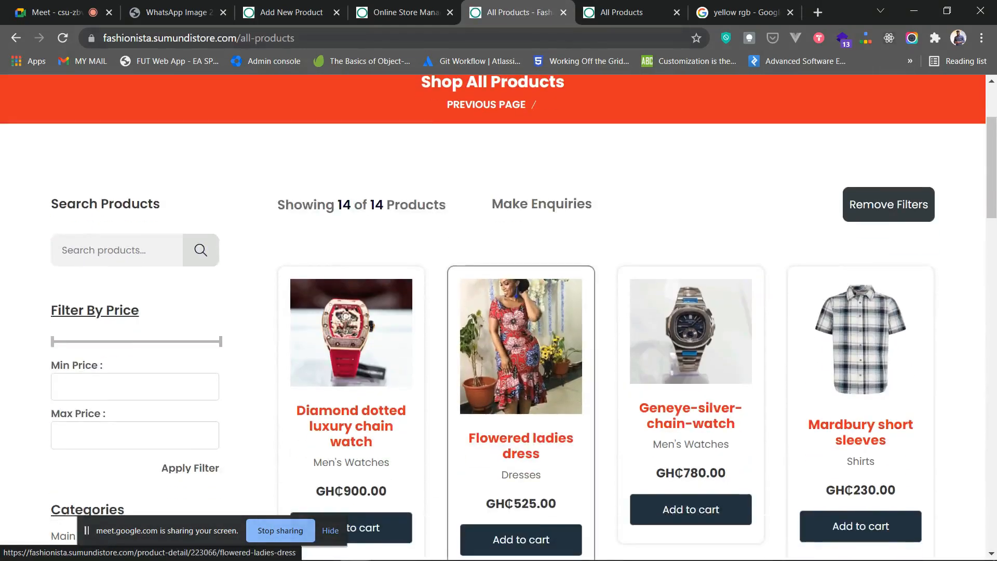
click(400, 12)
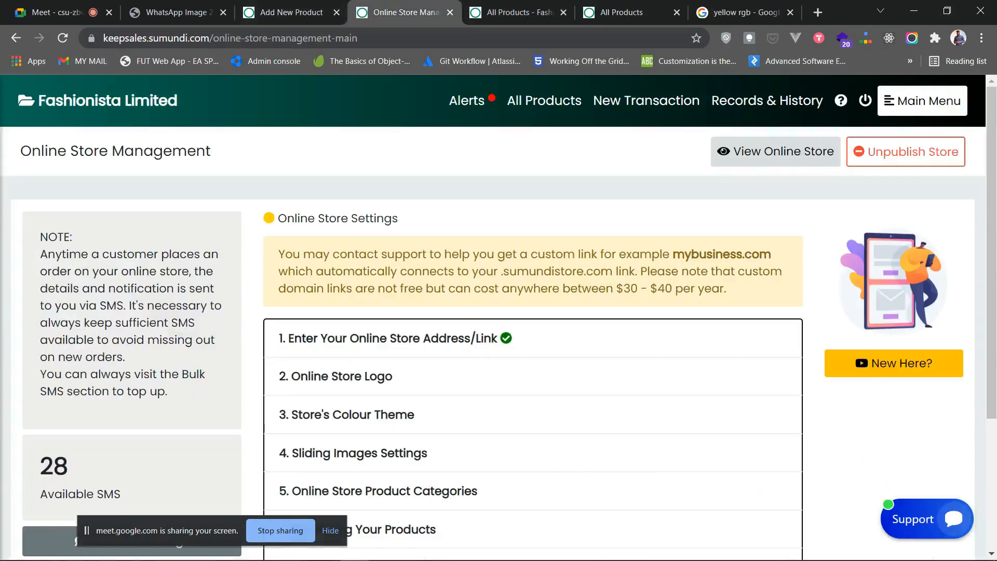
click(624, 12)
click(519, 13)
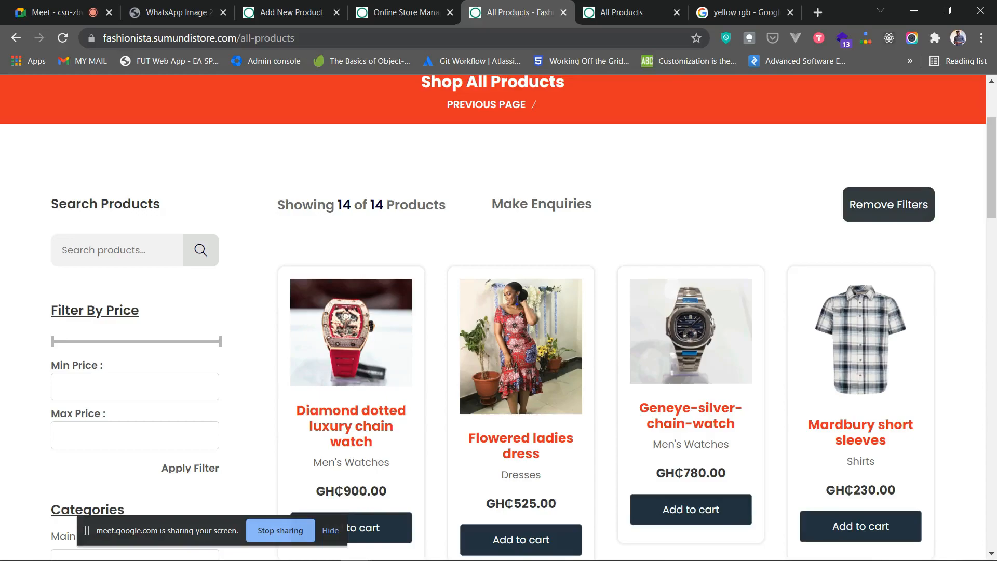
scroll(521, 302, down, 3)
scroll(521, 301, up, 5)
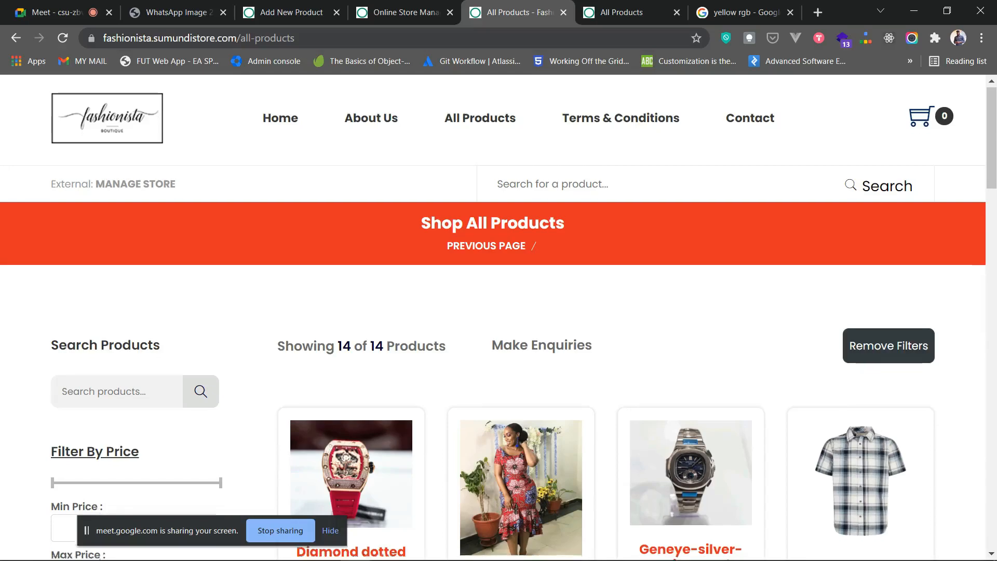
scroll(521, 468, down, 4)
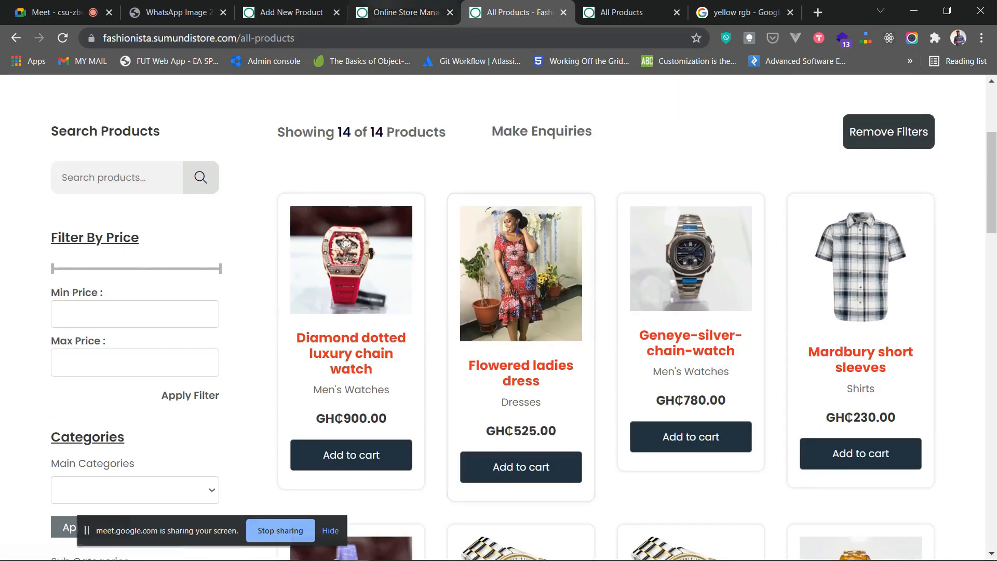
click(407, 12)
click(923, 101)
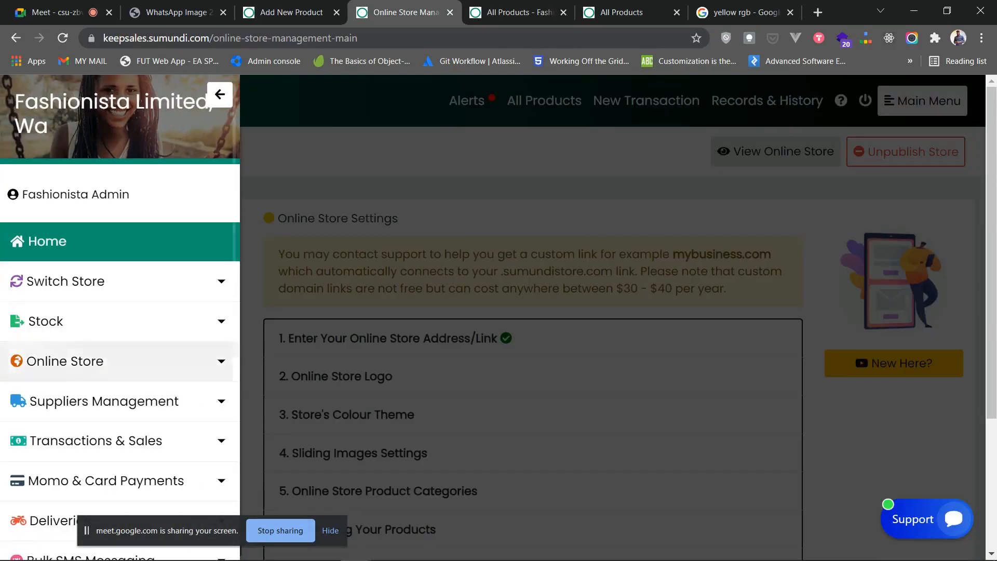
- Open Online Store's Orders & Delivery Management in a new tab and switch to it
click(776, 152)
click(923, 101)
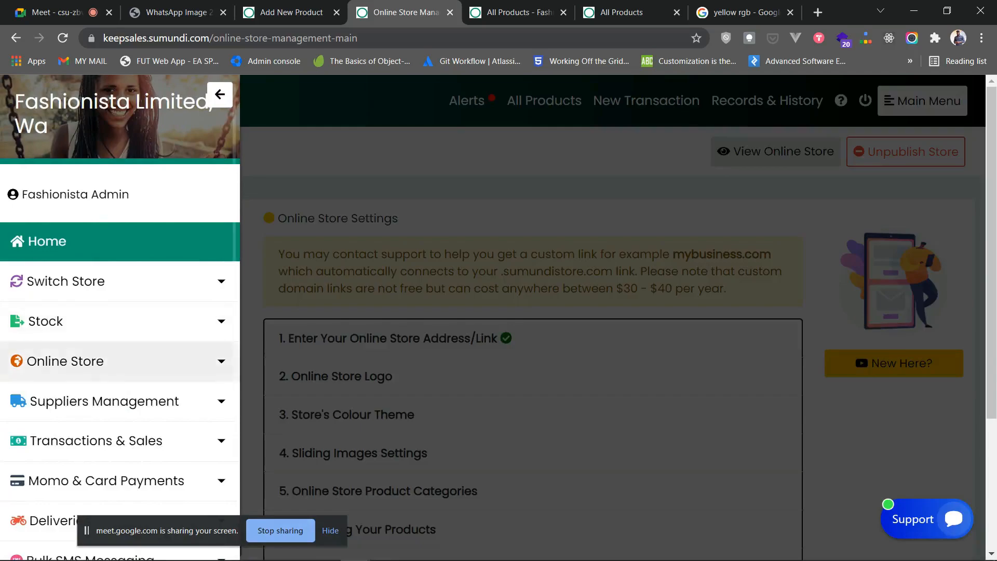
click(120, 361)
scroll(119, 361, down, 3)
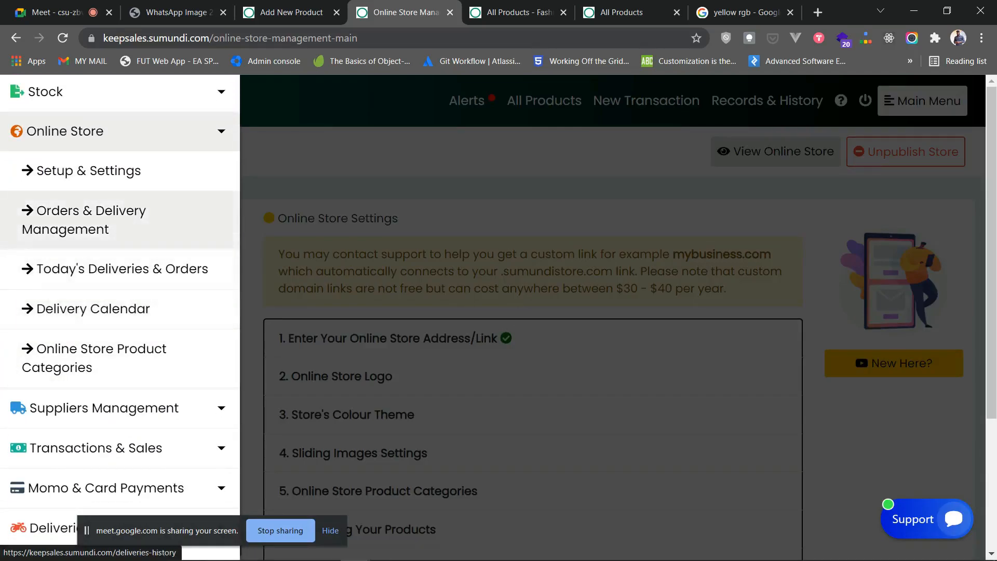
right_click(115, 229)
click(156, 241)
click(452, 12)
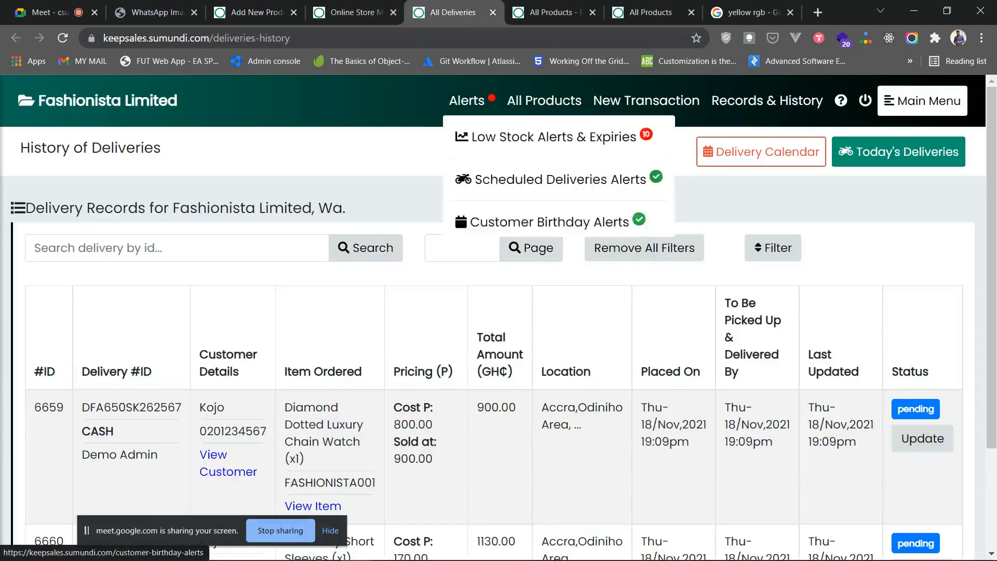
scroll(557, 222, down, 3)
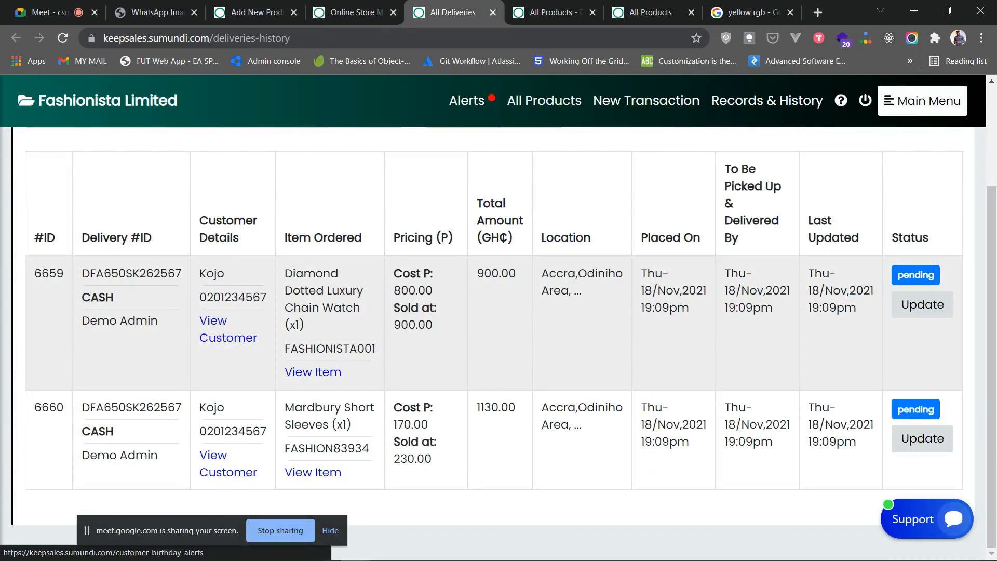
scroll(499, 323, up, 2)
scroll(499, 323, down, 2)
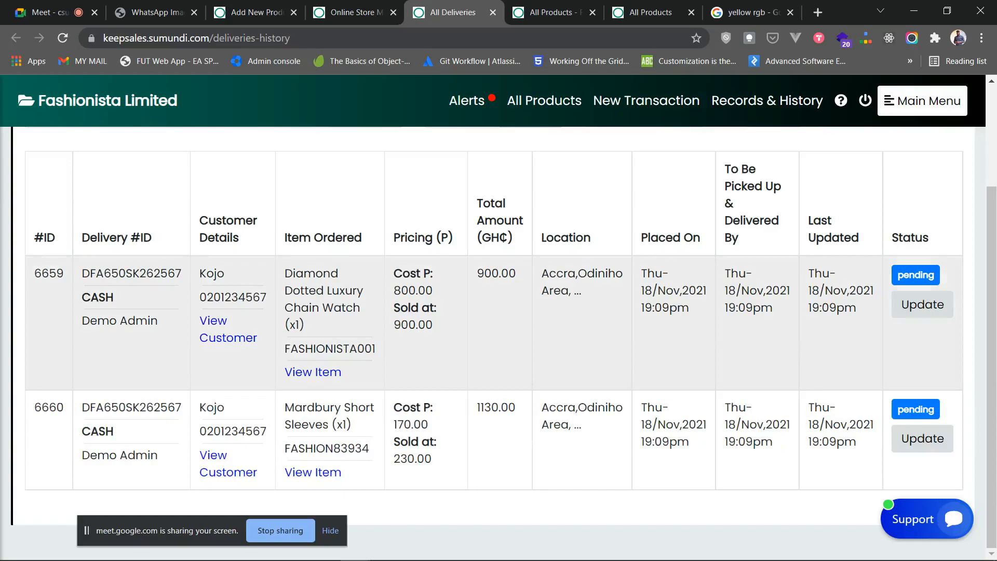
mouse_move(642, 274)
mouse_down()
mouse_move(658, 291)
mouse_move(646, 308)
mouse_up()
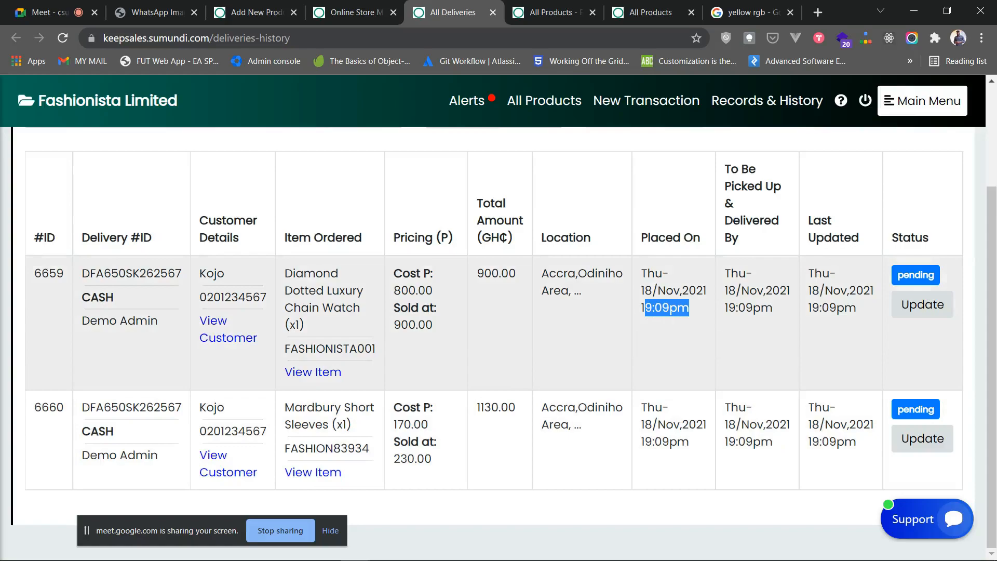
double_click(212, 274)
drag(267, 298, 200, 298)
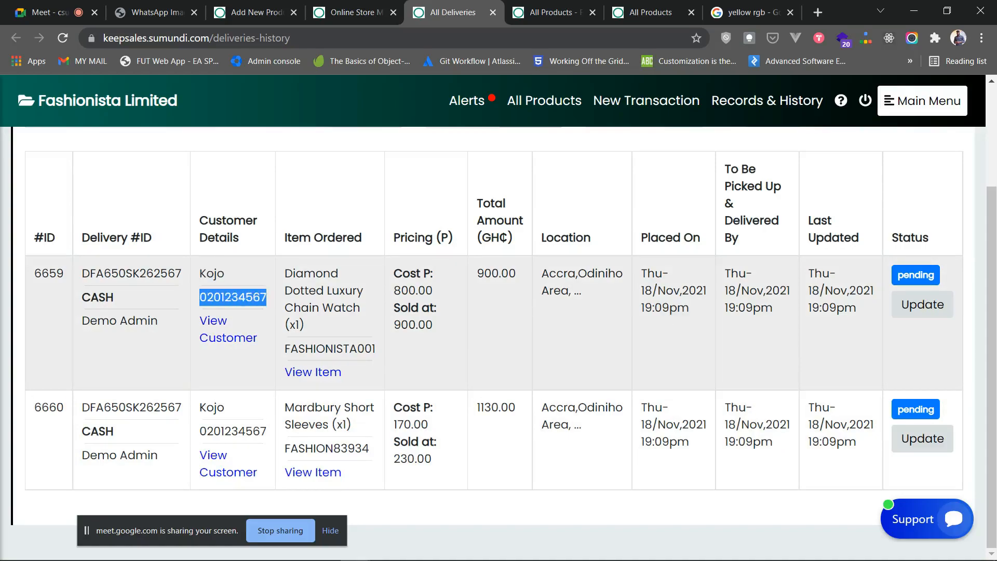
drag(360, 308, 284, 274)
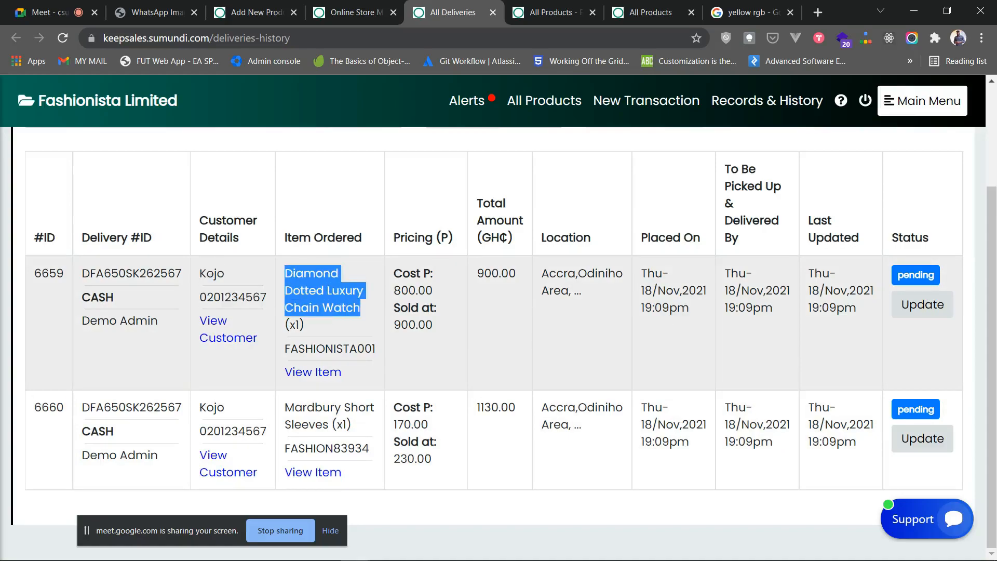
double_click(414, 325)
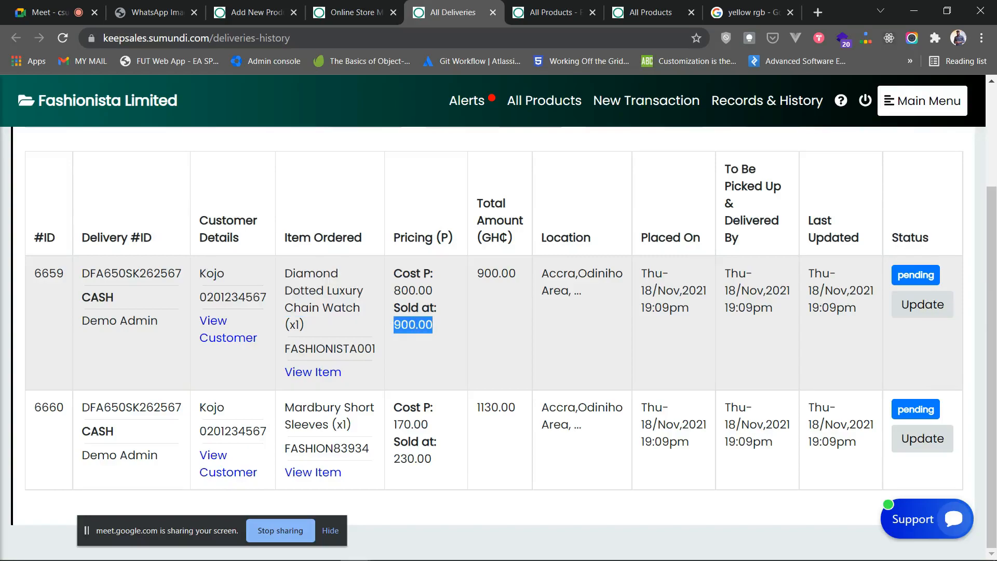
drag(518, 273, 477, 273)
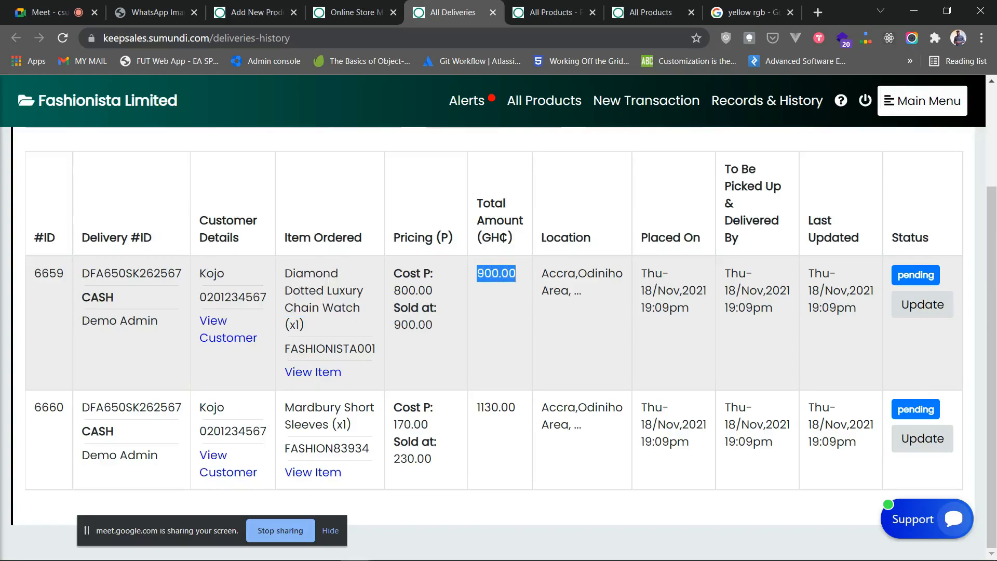
drag(583, 291, 541, 273)
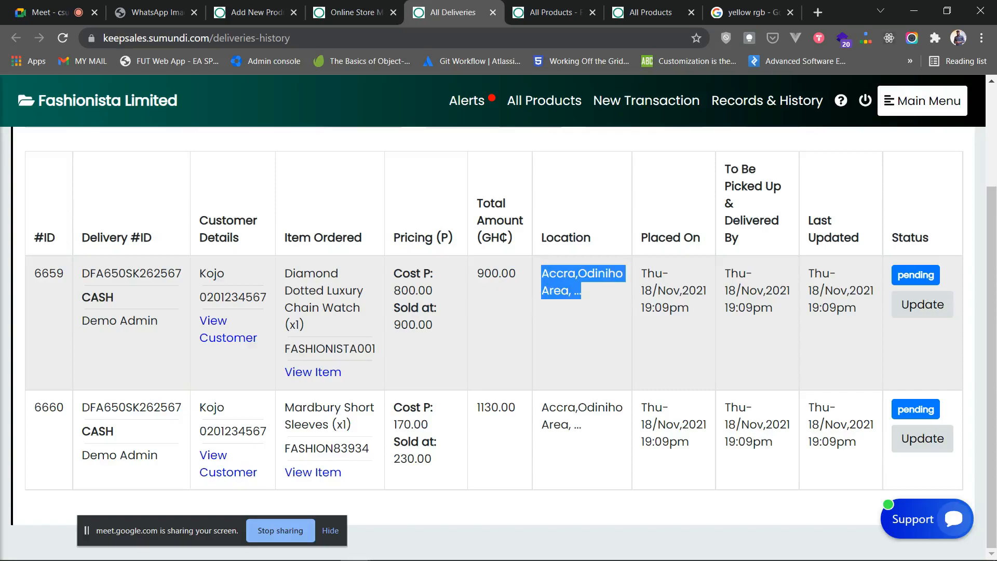
drag(773, 307, 739, 273)
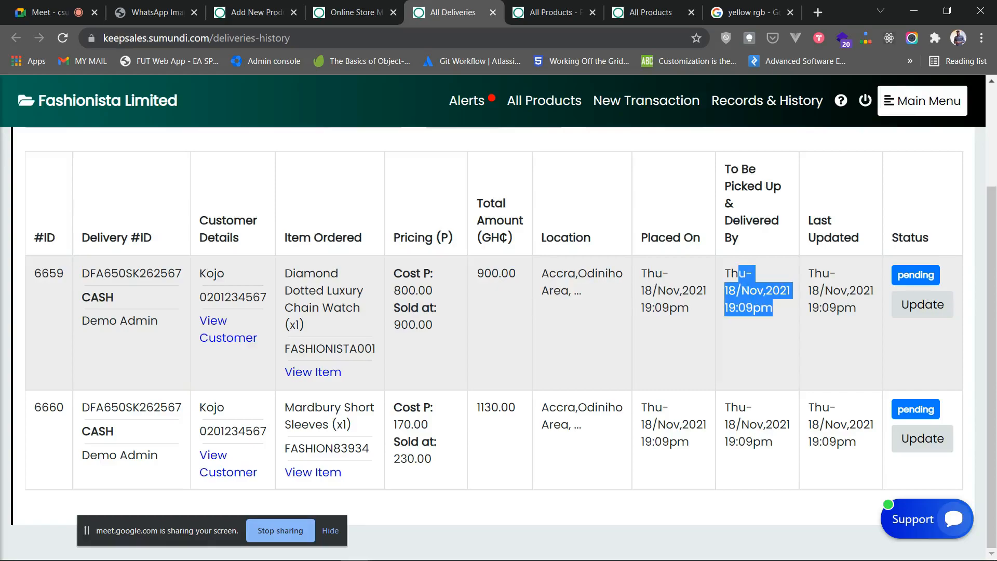
scroll(498, 322, up, 3)
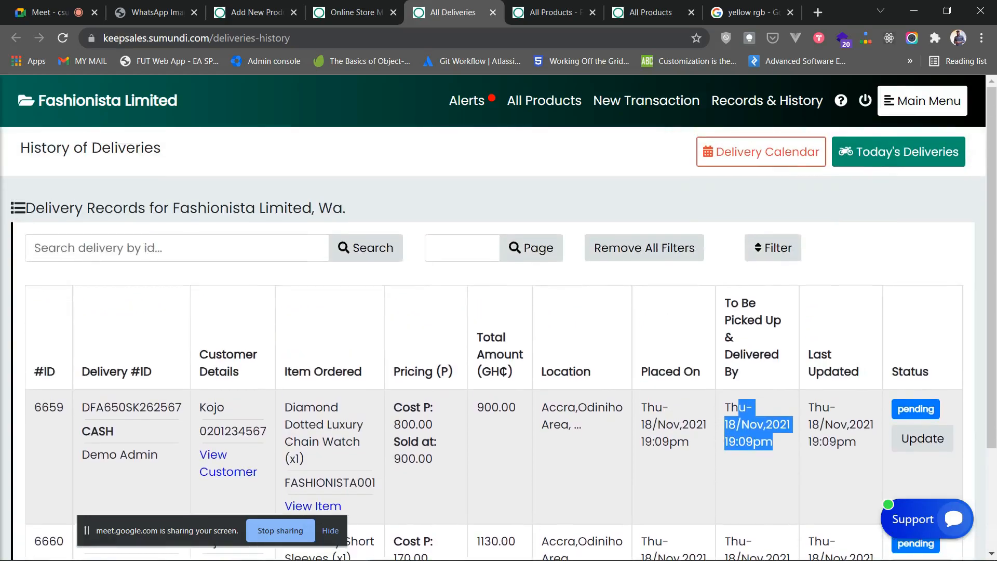
scroll(769, 348, down, 3)
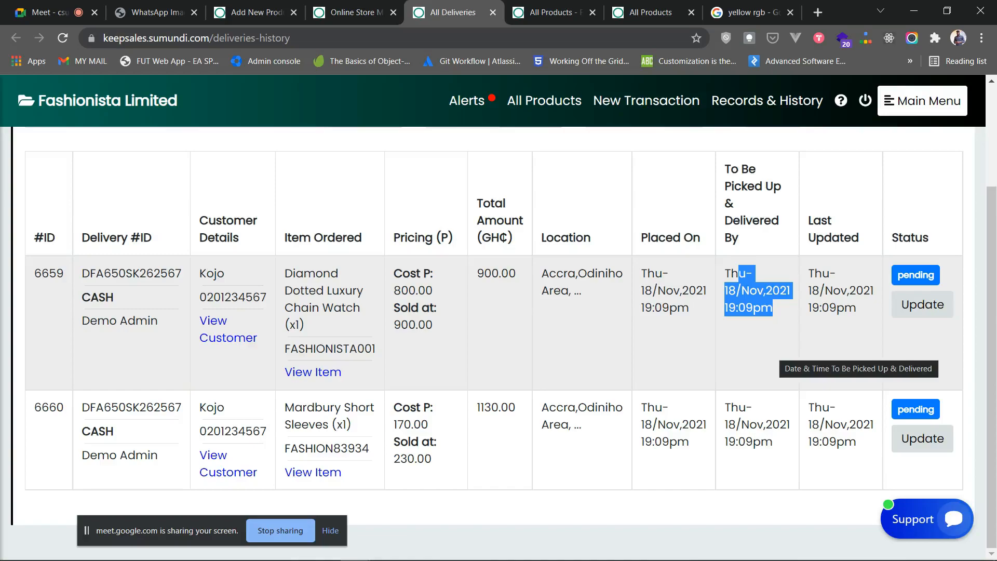
scroll(499, 322, up, 3)
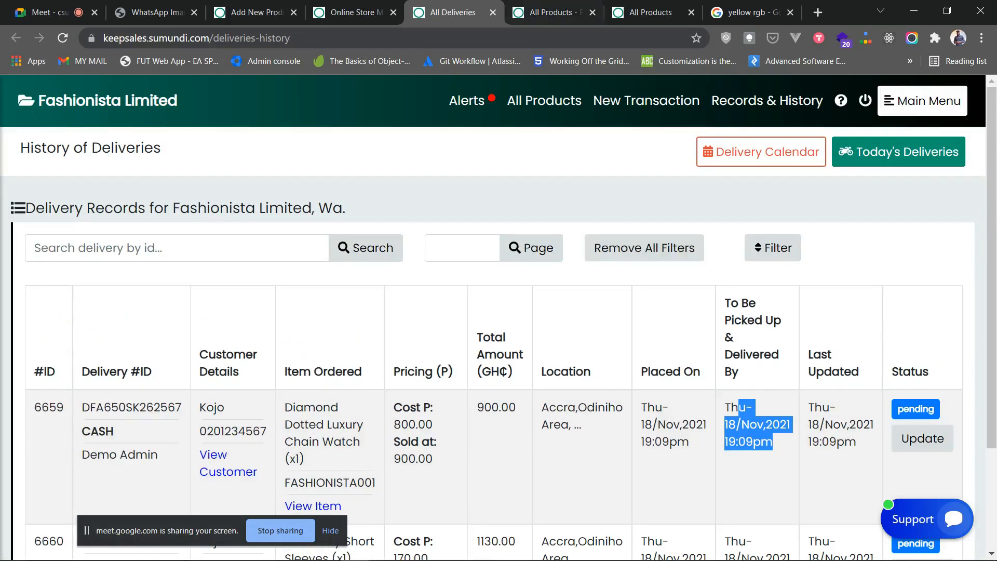
- Open Main Menu and expand the store-switching and Online Store sections
click(923, 100)
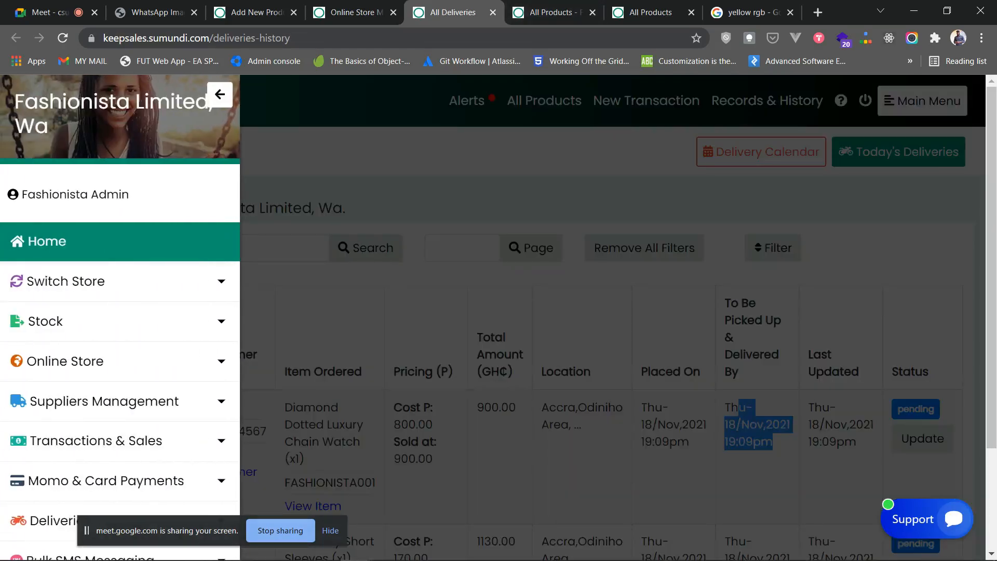
click(220, 95)
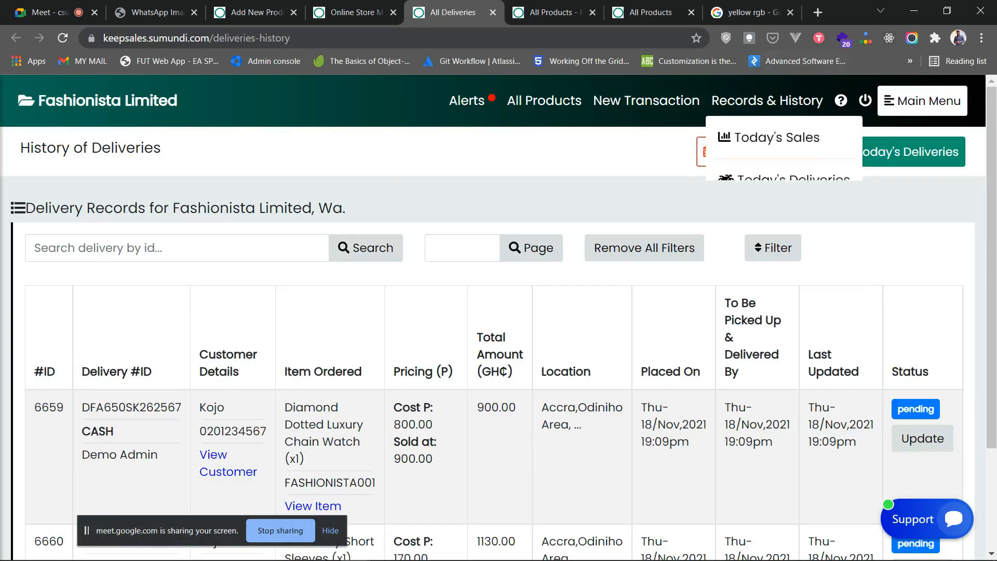
click(923, 101)
click(62, 281)
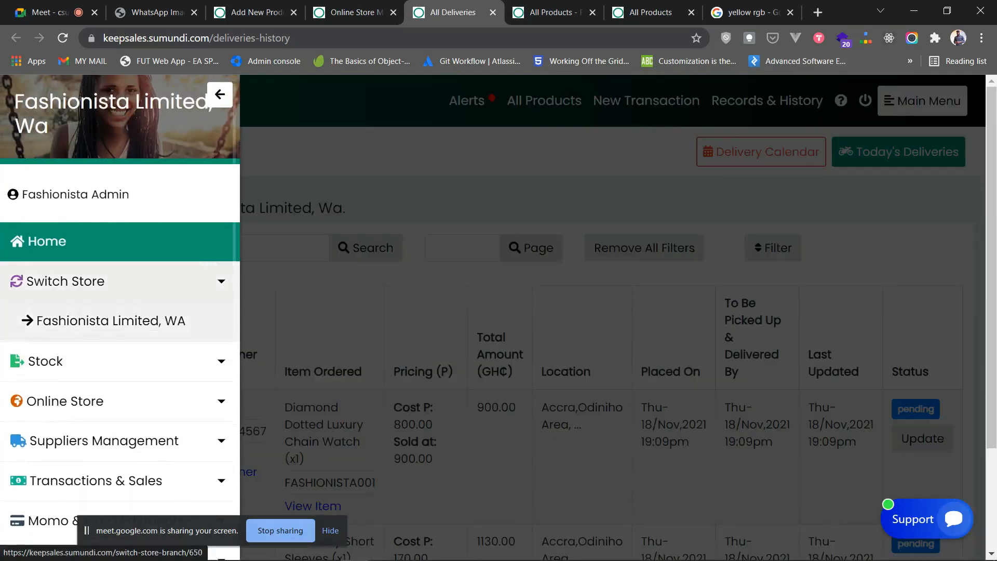
click(65, 387)
scroll(65, 376, down, 1)
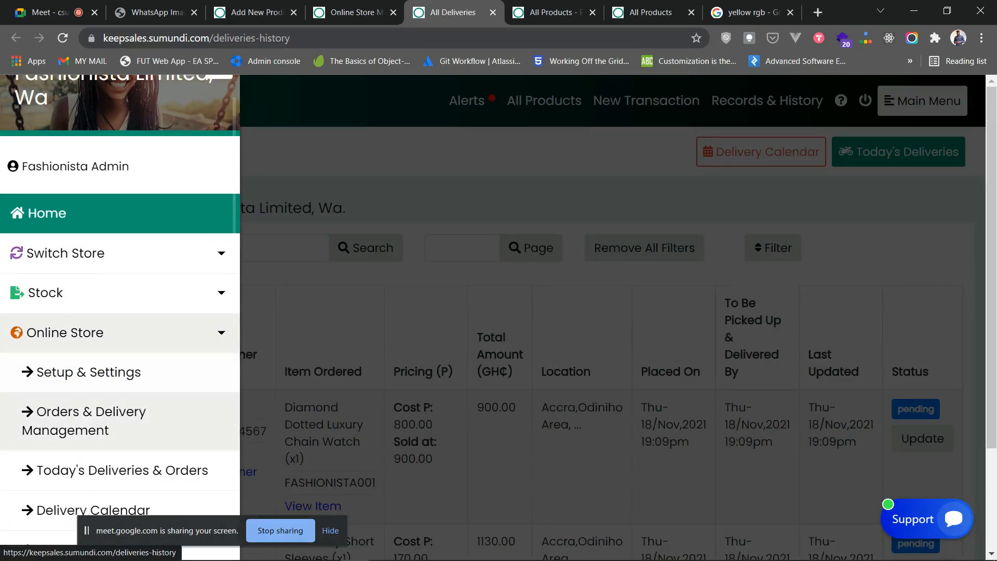
scroll(94, 426, down, 2)
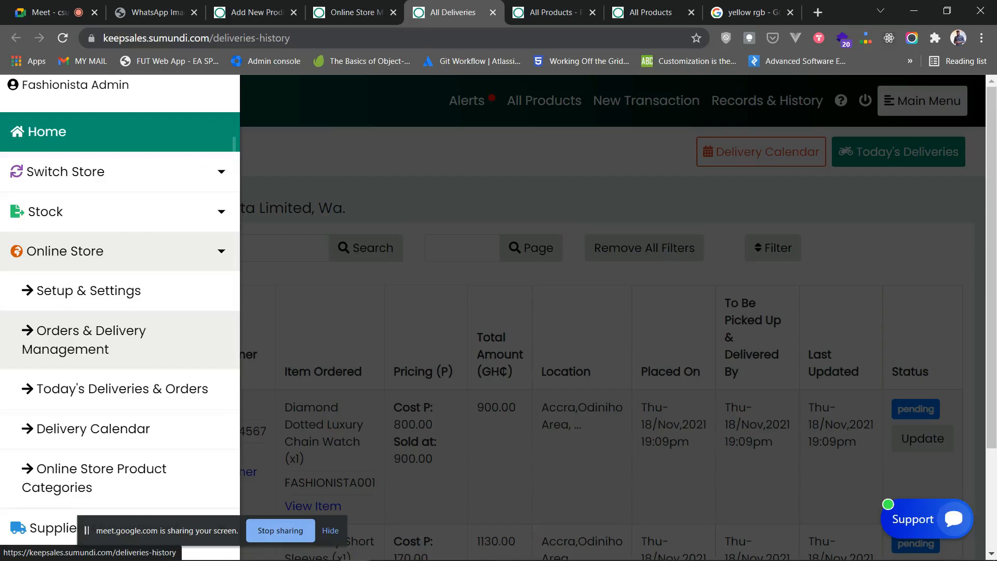
click(416, 323)
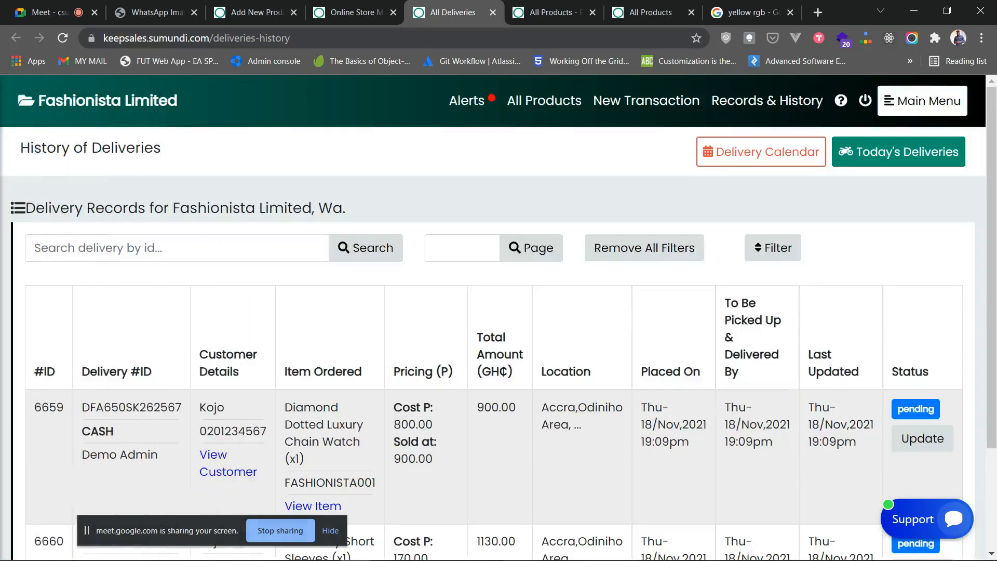
- Open Today's Deliveries & Orders from the main menu
scroll(415, 322, down, 3)
scroll(415, 416, up, 3)
scroll(498, 311, down, 3)
scroll(499, 312, up, 3)
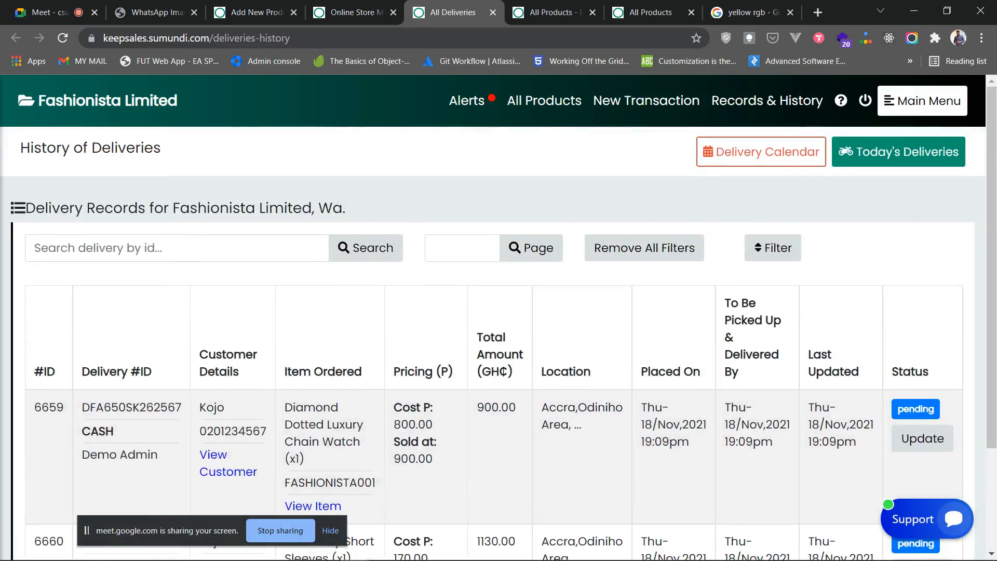
click(923, 101)
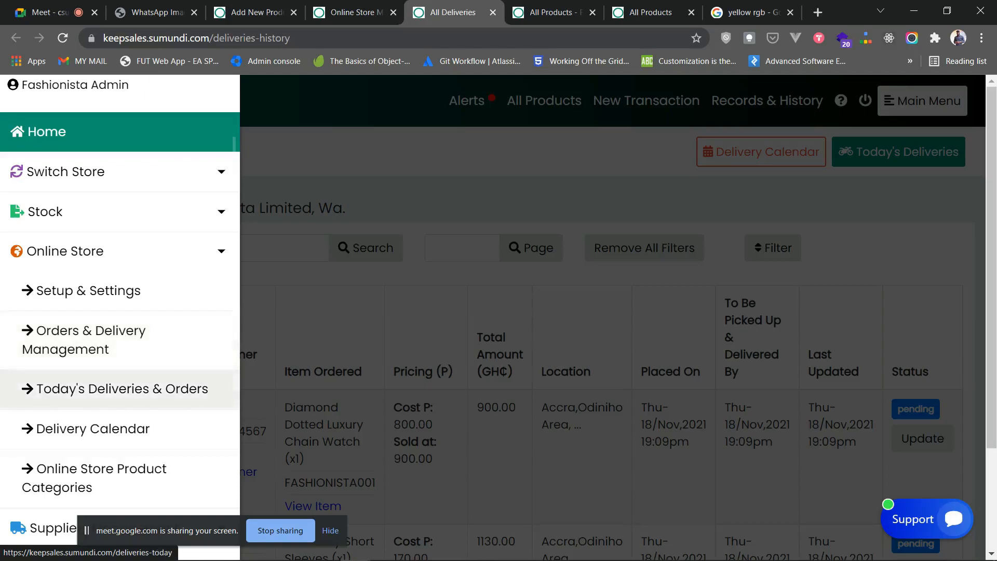
click(122, 389)
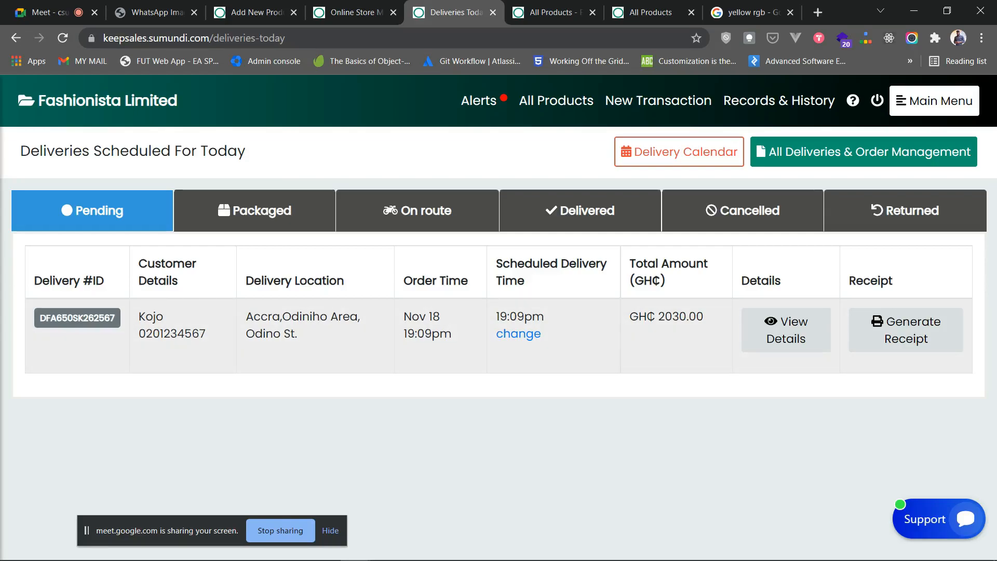
drag(705, 318, 664, 318)
click(667, 325)
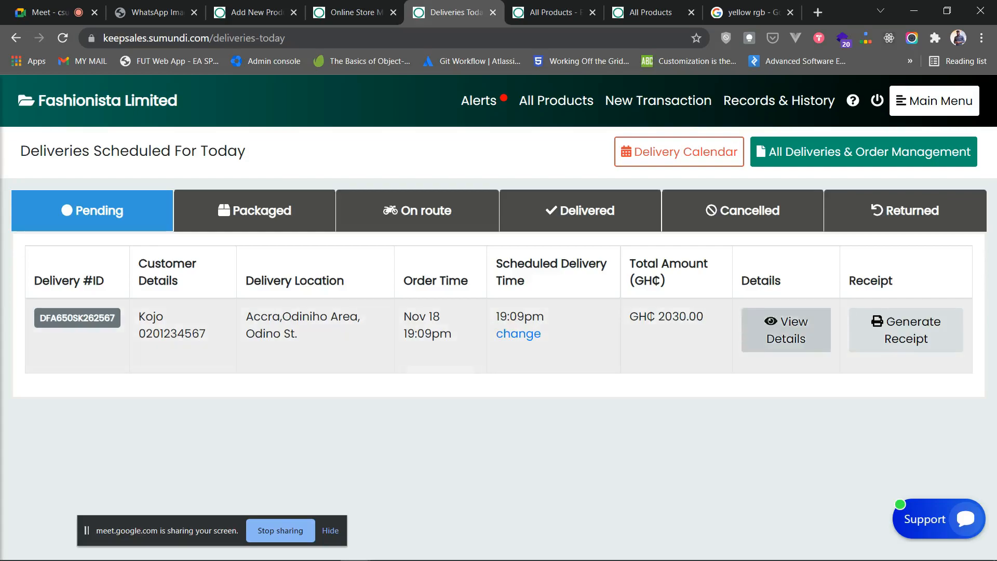
click(786, 330)
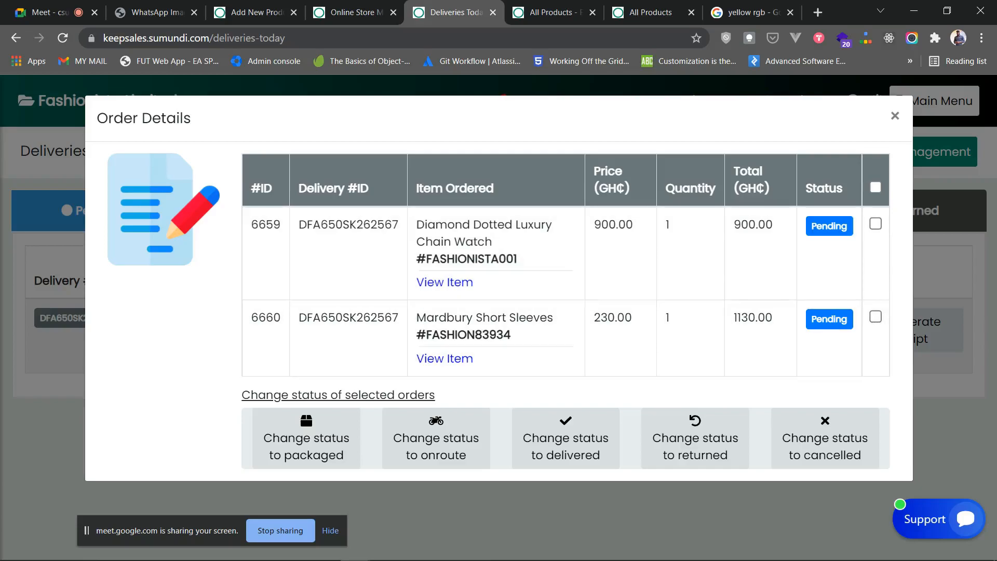
click(896, 116)
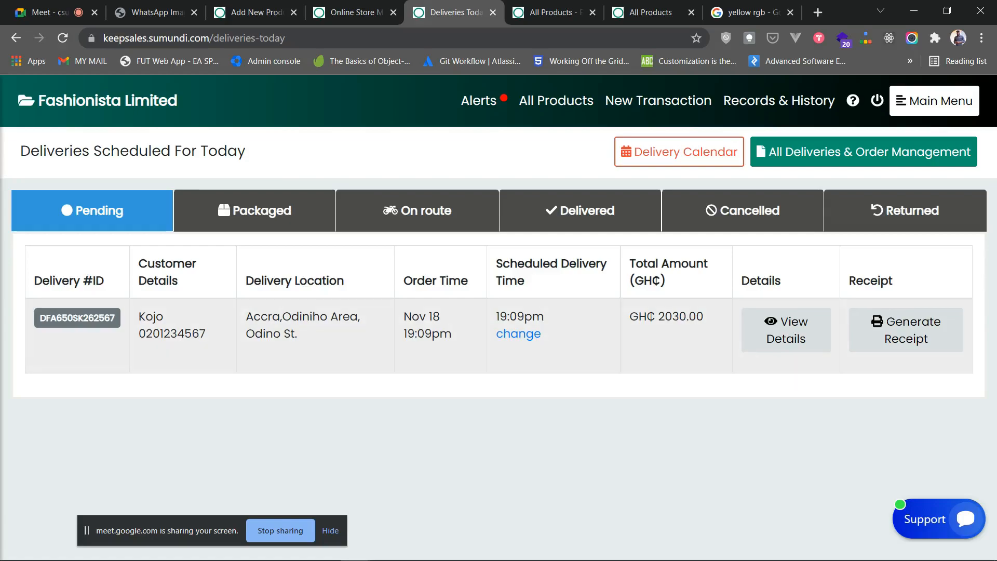
drag(546, 317, 496, 317)
- Open the delivery-time reschedule dialog, close it without saving, and go back to Deliveries History
click(512, 317)
click(519, 334)
click(499, 311)
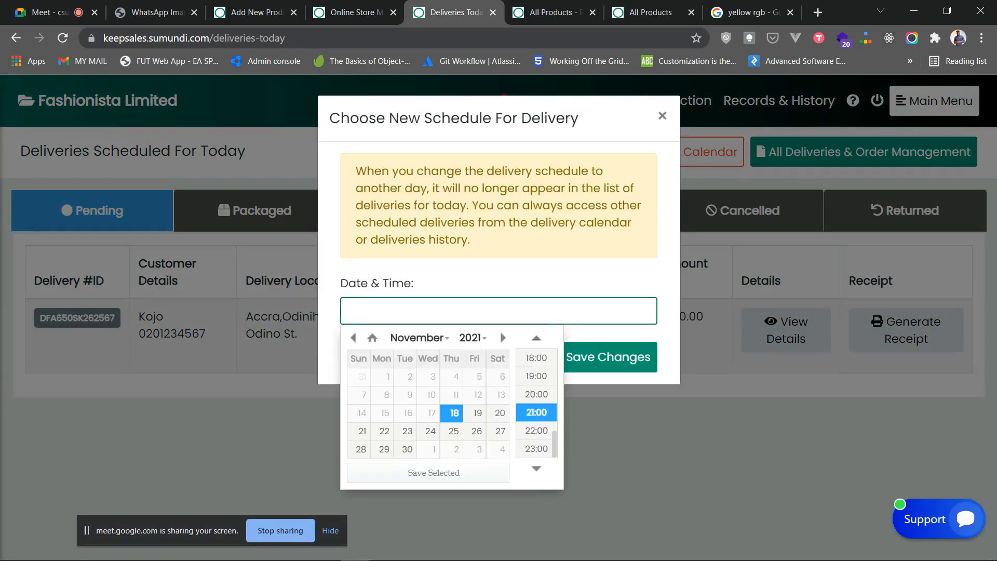
click(663, 116)
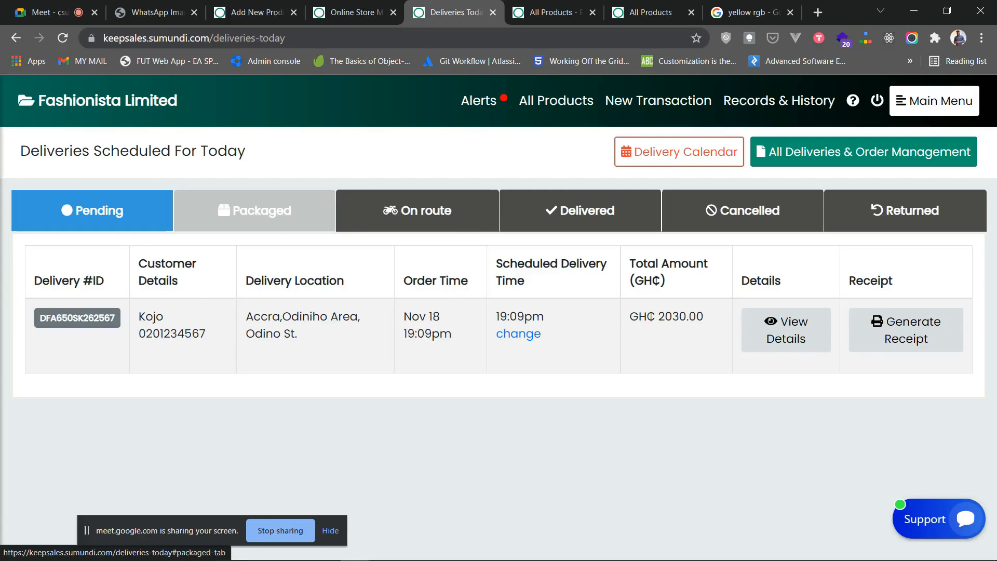
key(alt+Left)
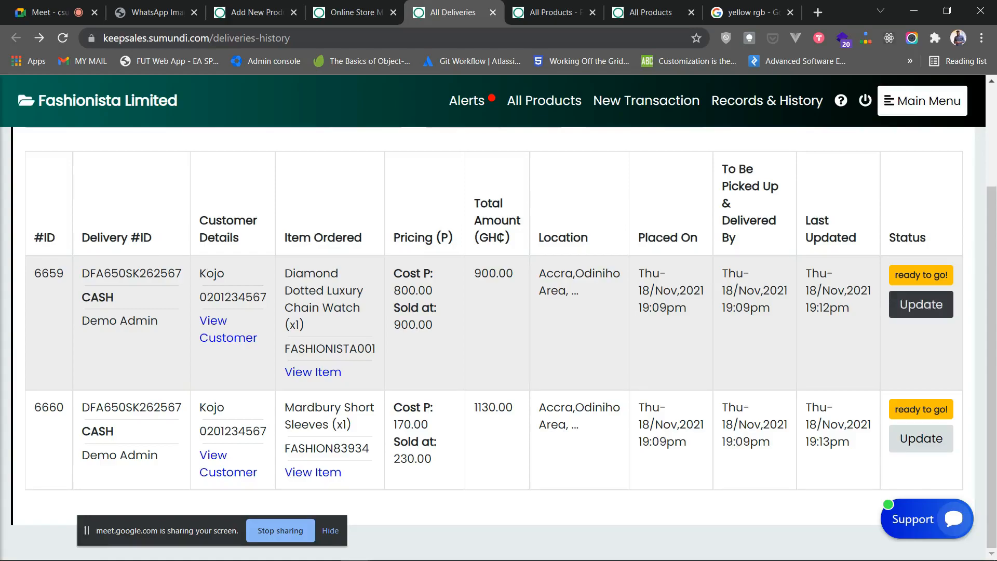
- Open the Update status options for item 6659, the Diamond Dotted Luxury Chain Watch
drag(950, 276, 894, 275)
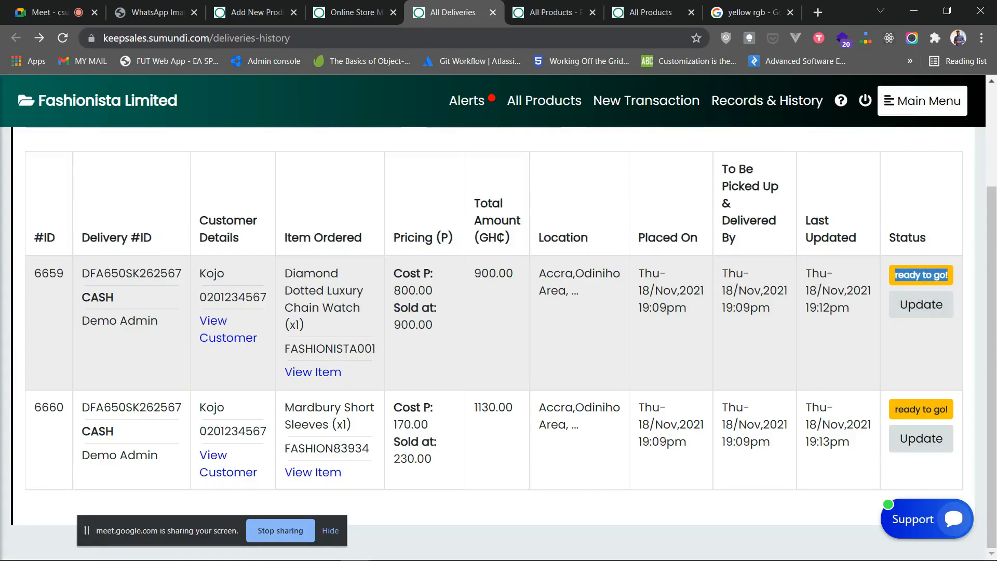
drag(949, 410, 878, 410)
click(914, 358)
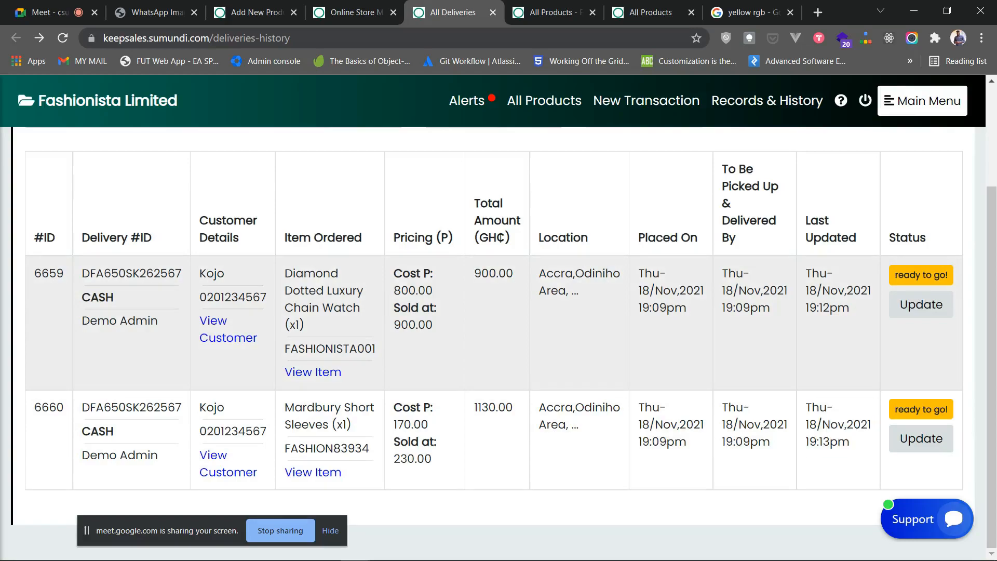
click(921, 304)
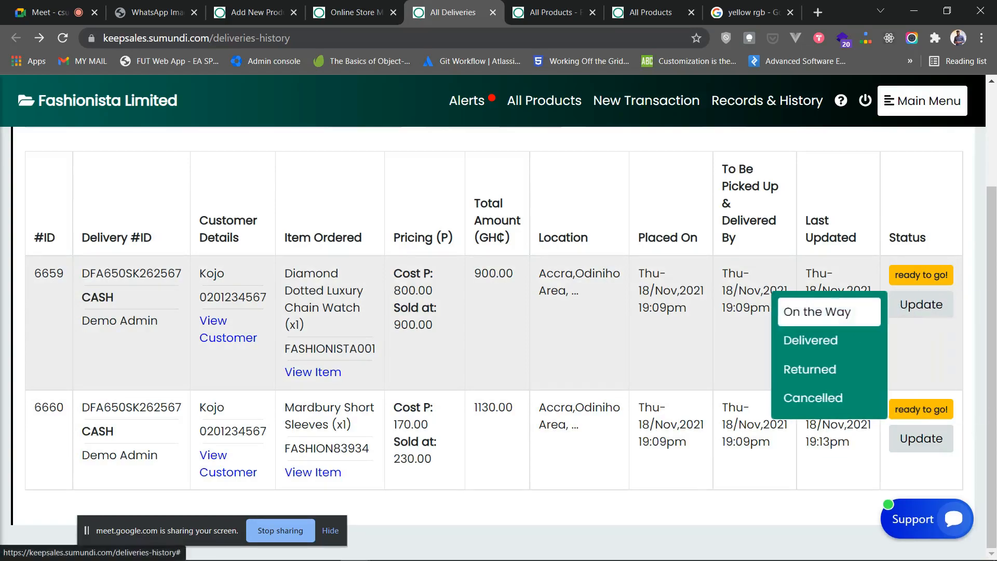
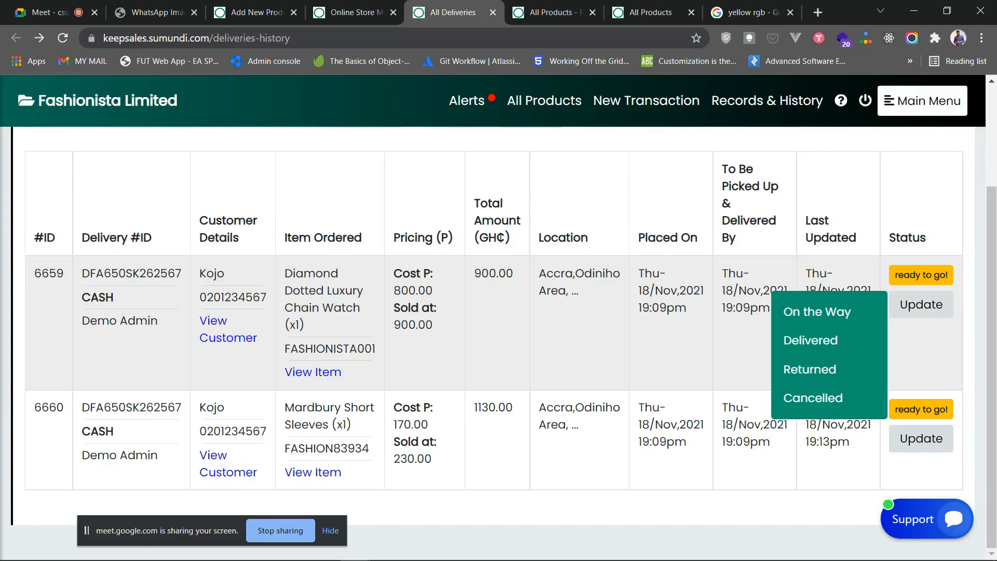
- Change delivery 6659's status from ready to go to On the Way
click(922, 354)
click(922, 305)
click(818, 312)
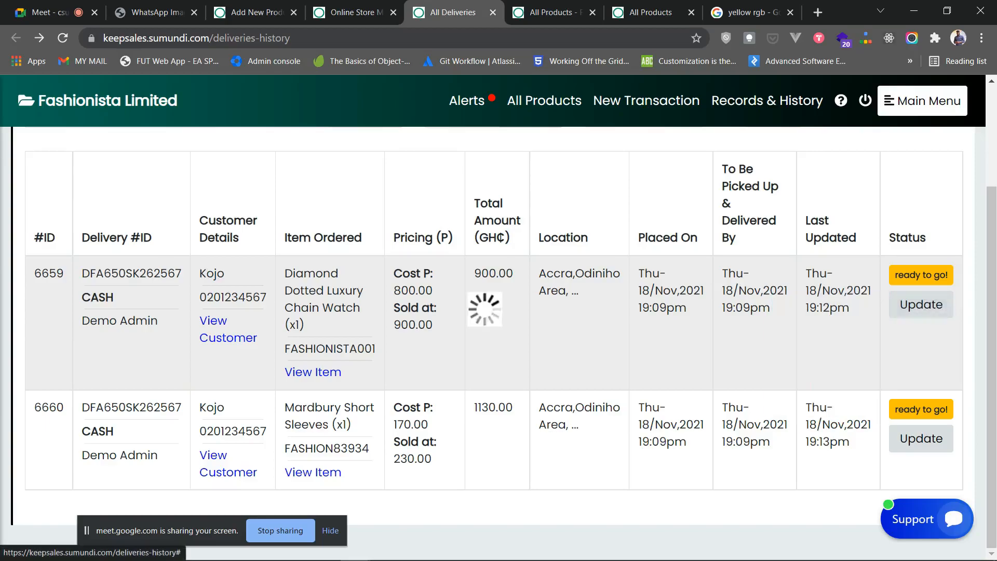
click(612, 403)
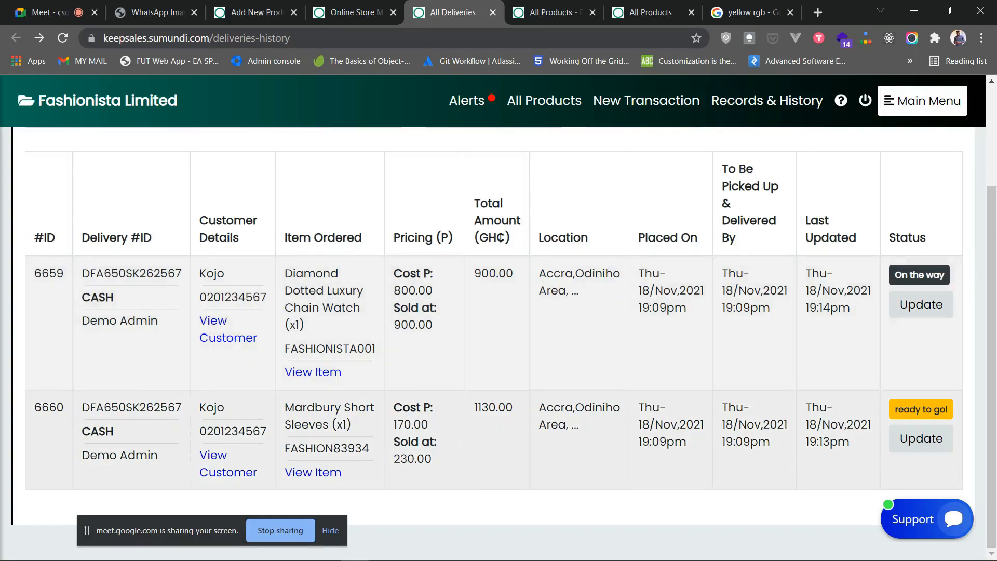
- Mark delivery 6659 as Delivered so the watch is recorded as a sale
click(922, 304)
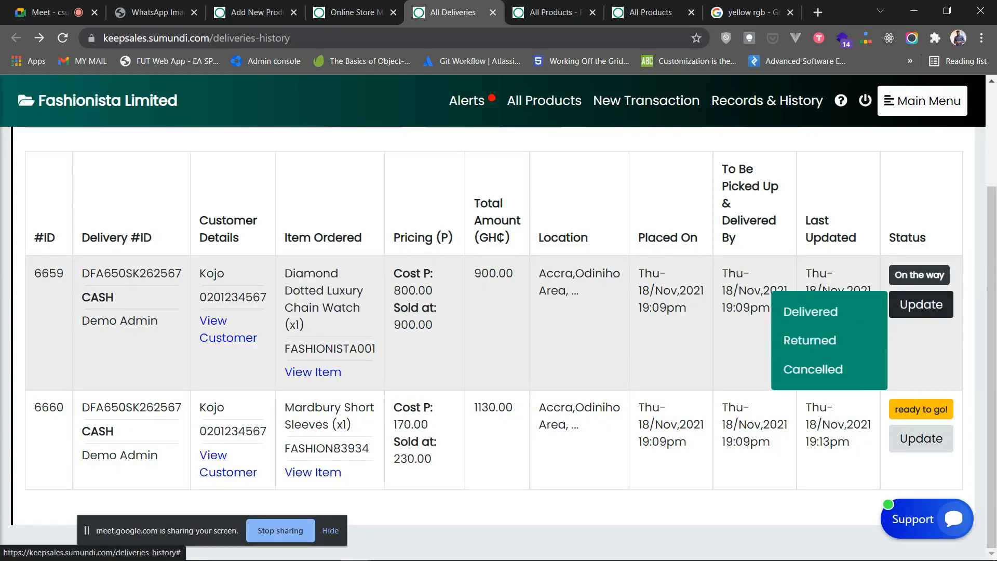
click(810, 312)
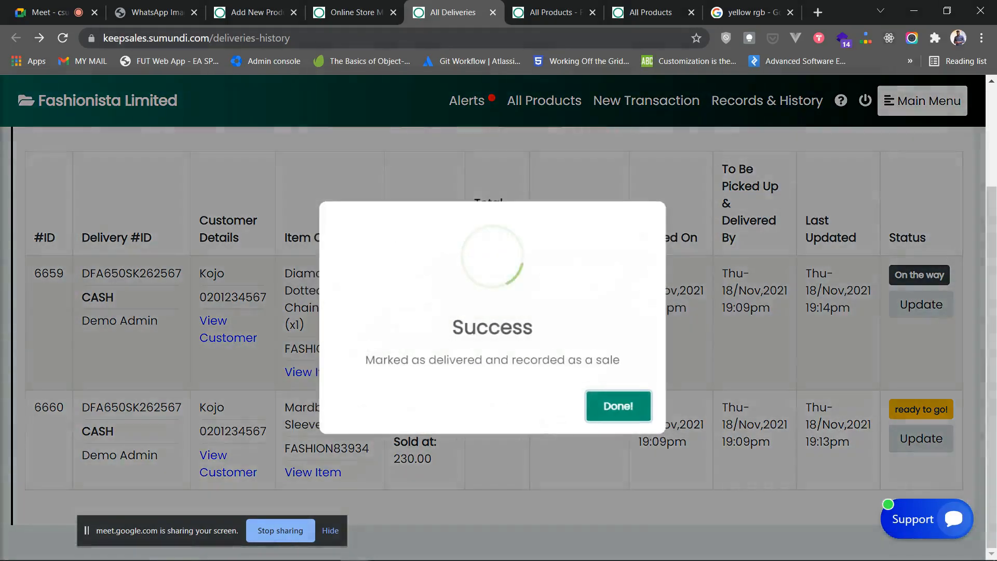
click(620, 406)
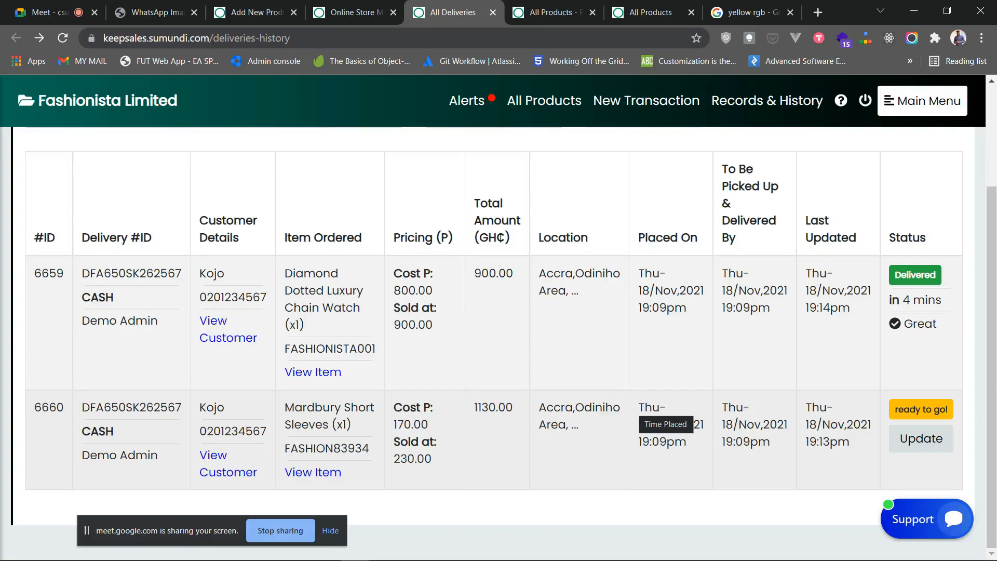
scroll(665, 416, up, 3)
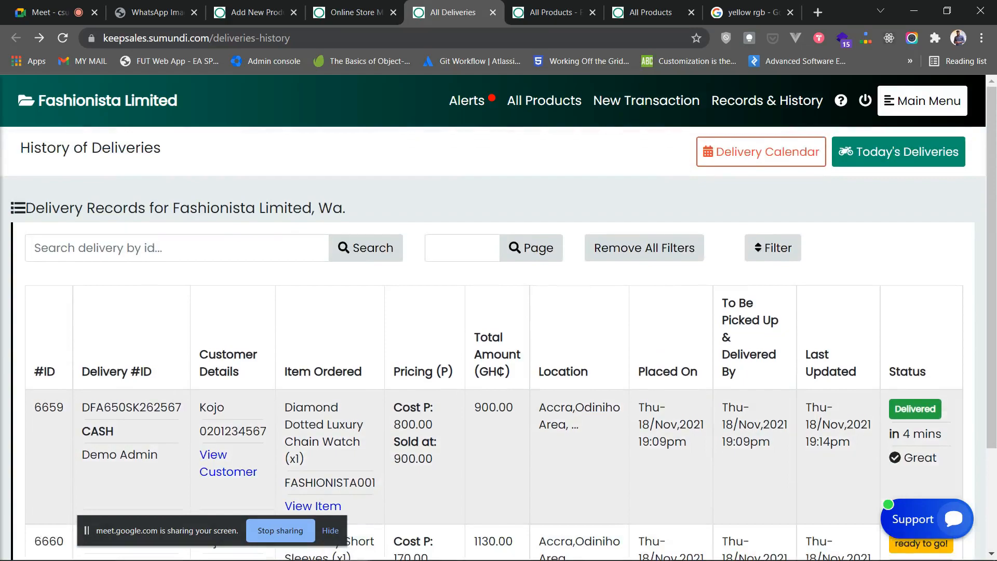
scroll(710, 405, down, 1)
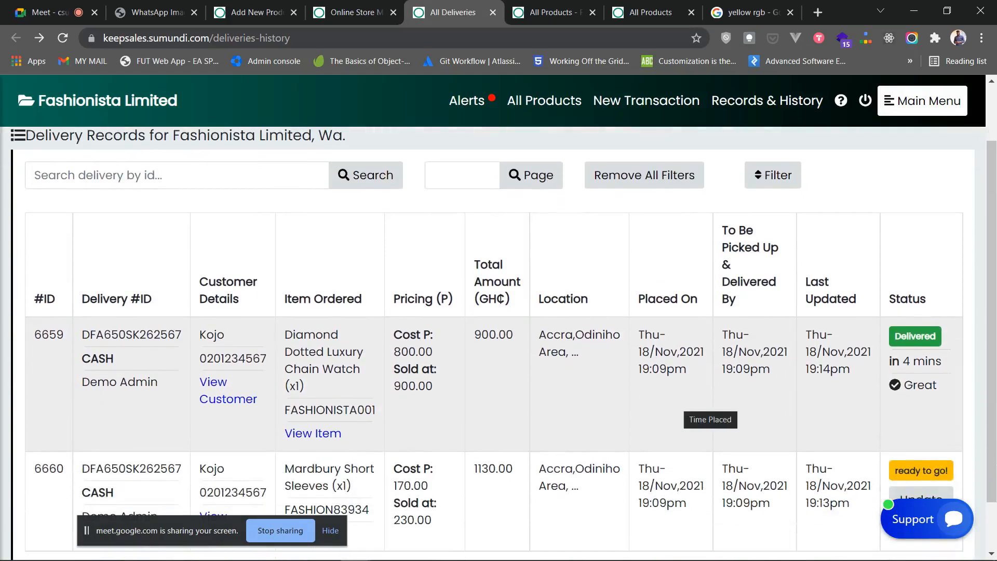
scroll(710, 405, down, 1)
scroll(710, 405, up, 2)
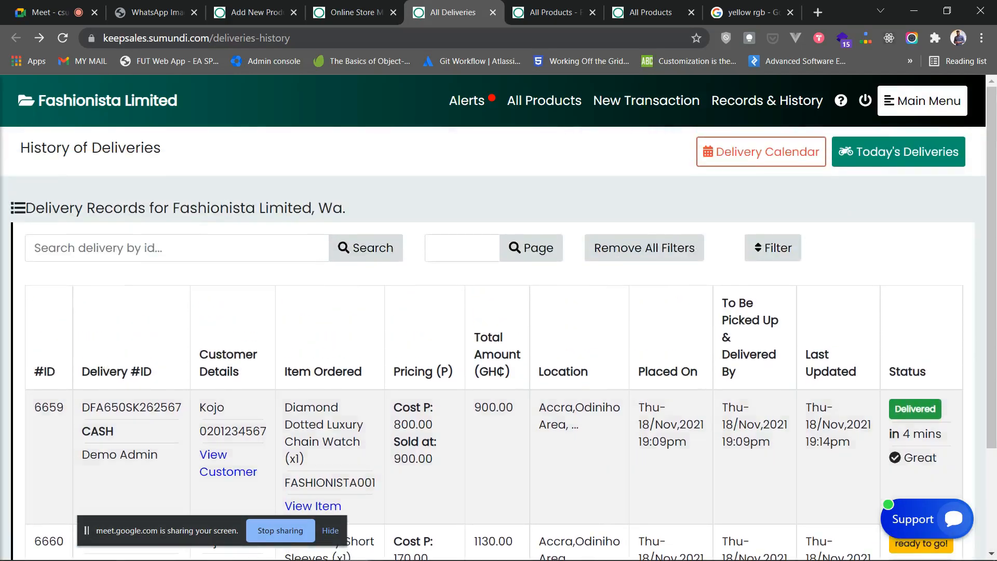
click(923, 101)
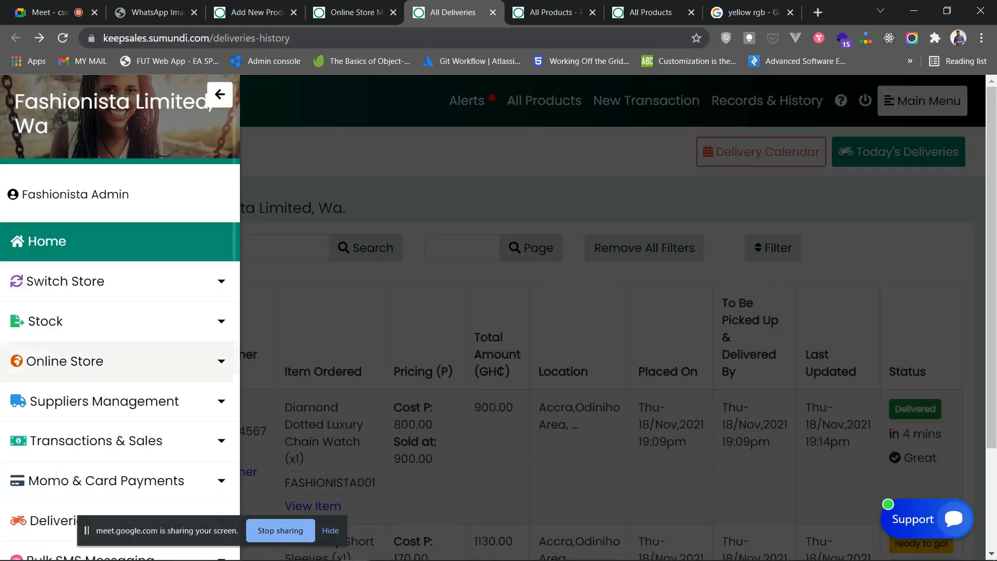
- Open the Online Store Delivery Calendar and review November 2021's 7:09pm delivery on the 18th
click(65, 361)
scroll(65, 362, down, 1)
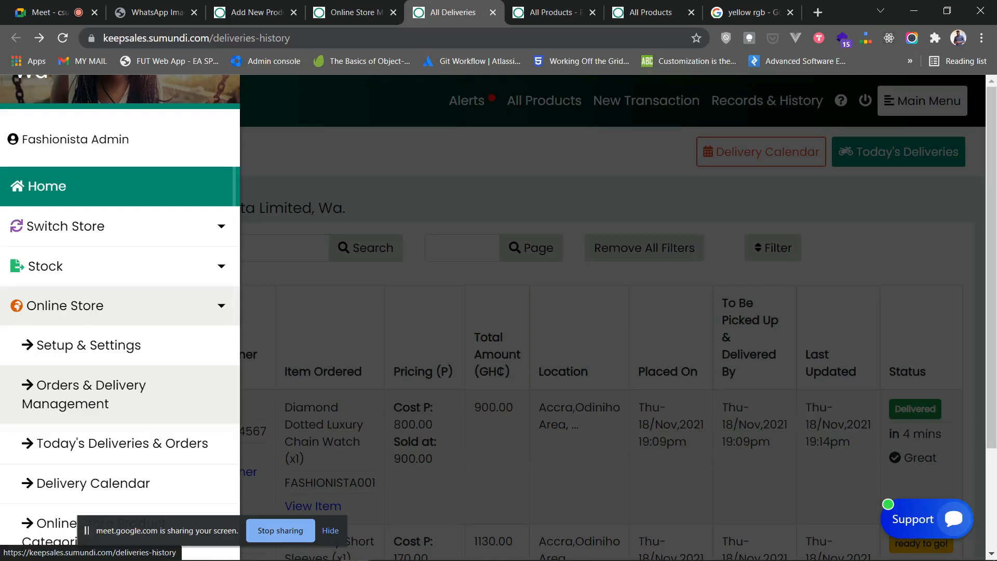
scroll(92, 402, down, 1)
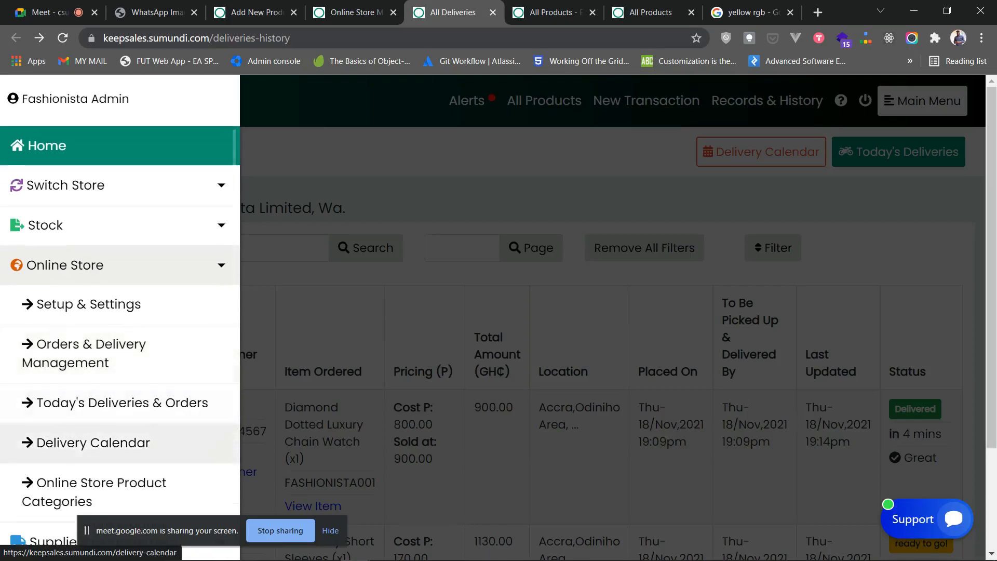
click(92, 443)
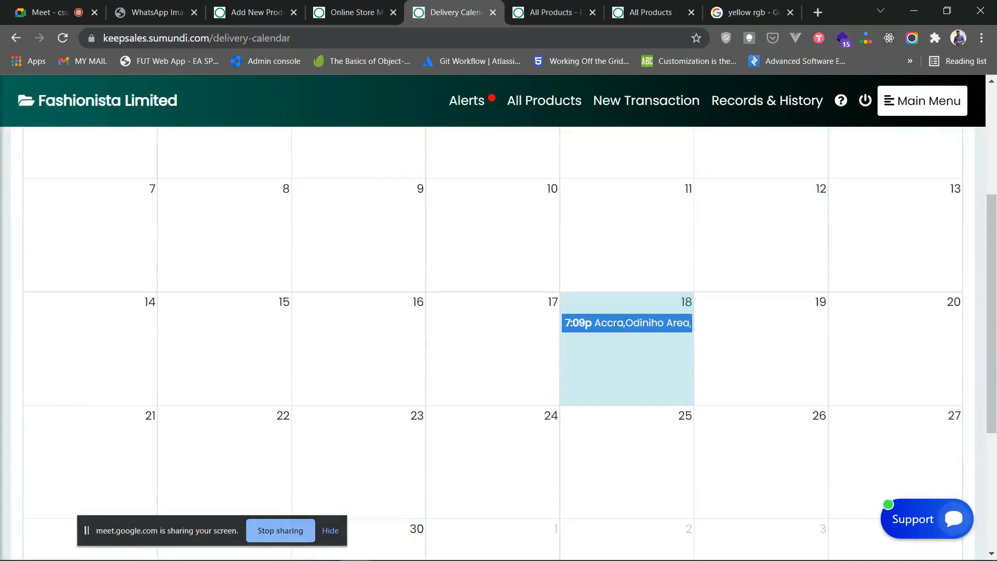
scroll(499, 312, down, 3)
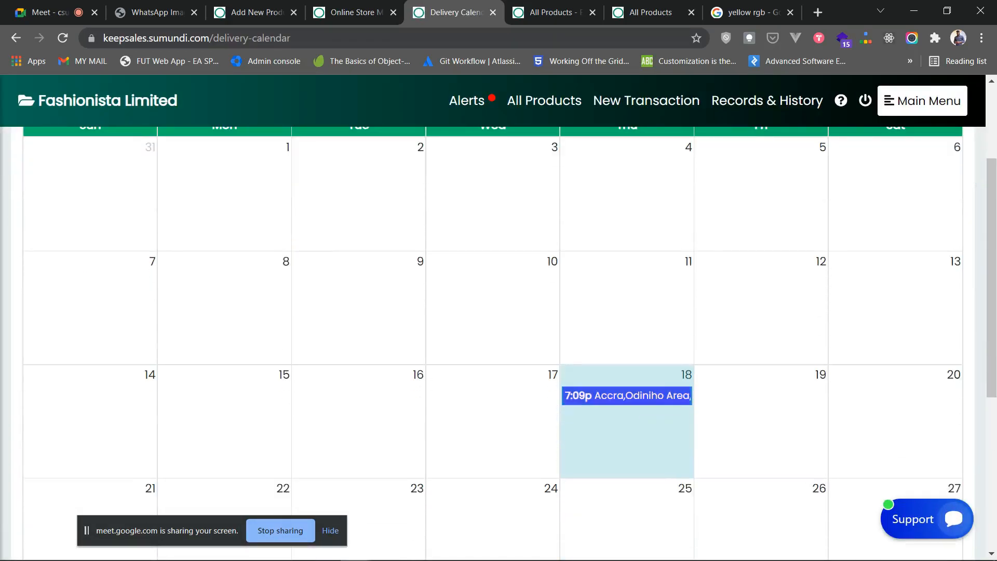
scroll(499, 312, down, 3)
scroll(498, 312, up, 4)
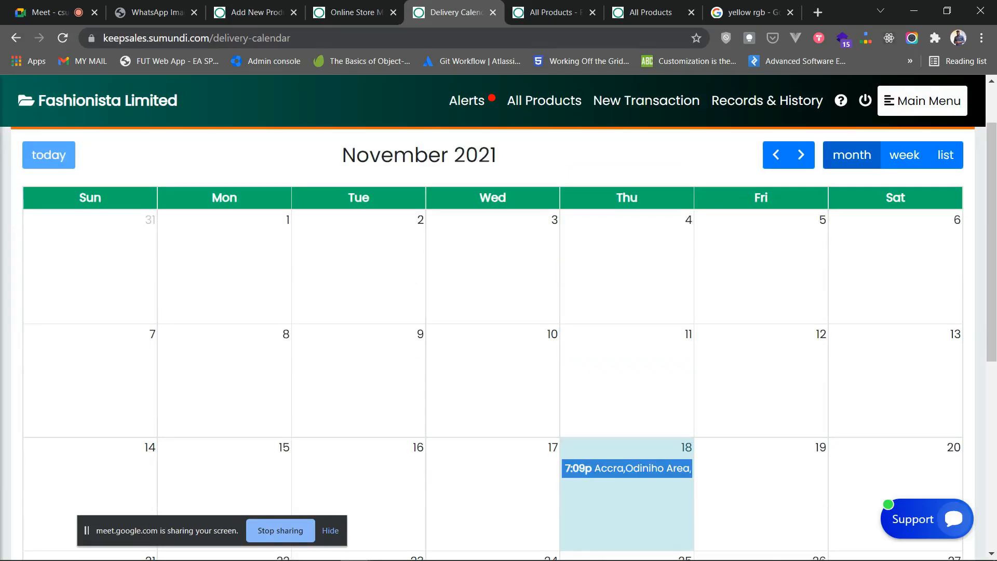
scroll(499, 312, down, 3)
scroll(499, 312, up, 3)
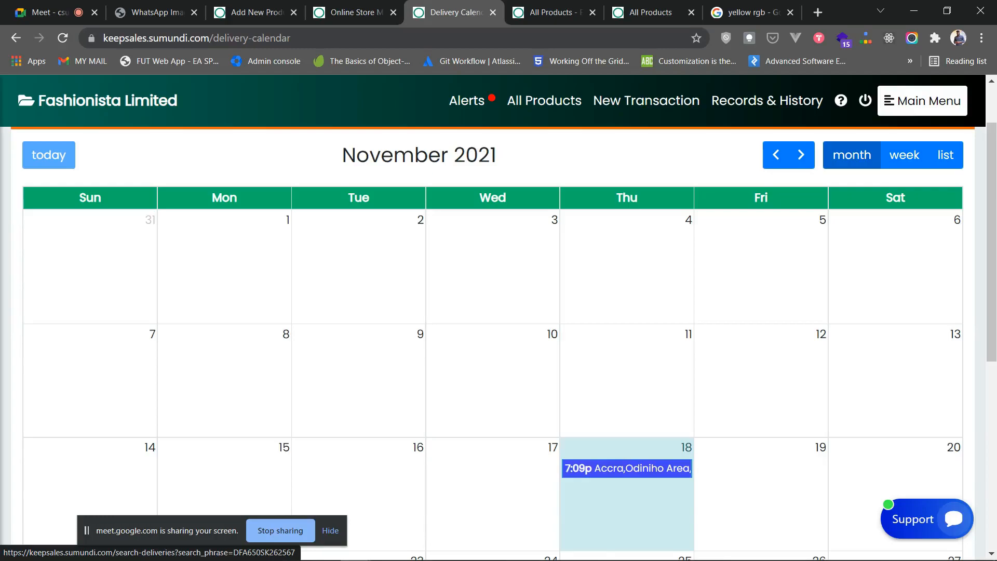
scroll(499, 311, up, 2)
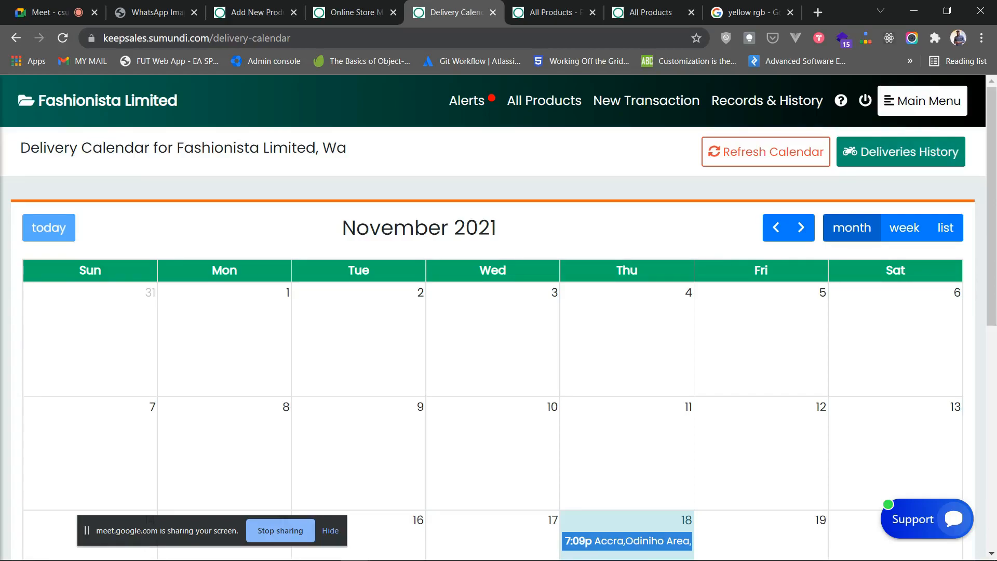
click(923, 100)
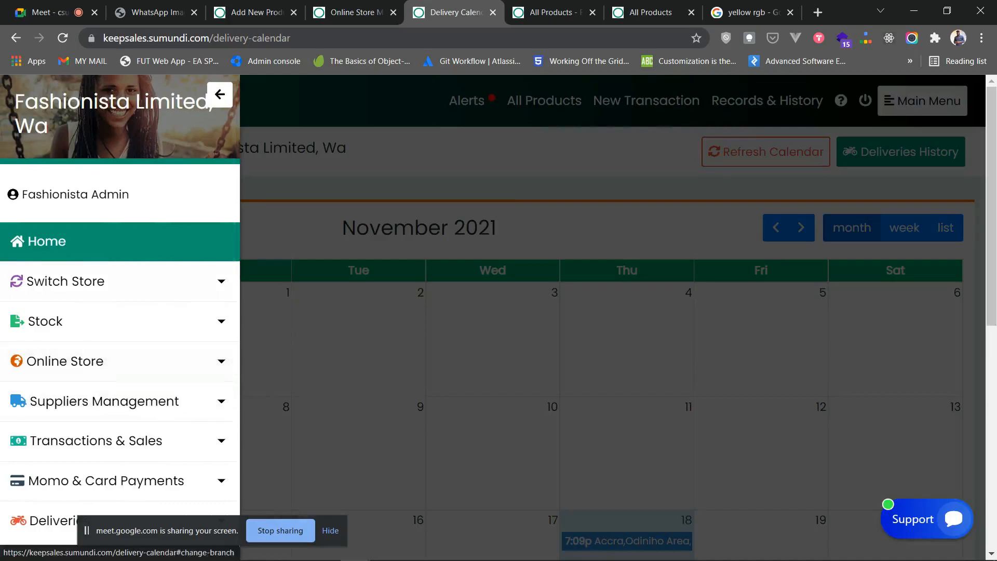
- Close the Delivery Calendar and reload the Fashionista storefront product listing
click(493, 12)
click(493, 188)
scroll(494, 188, down, 4)
click(512, 11)
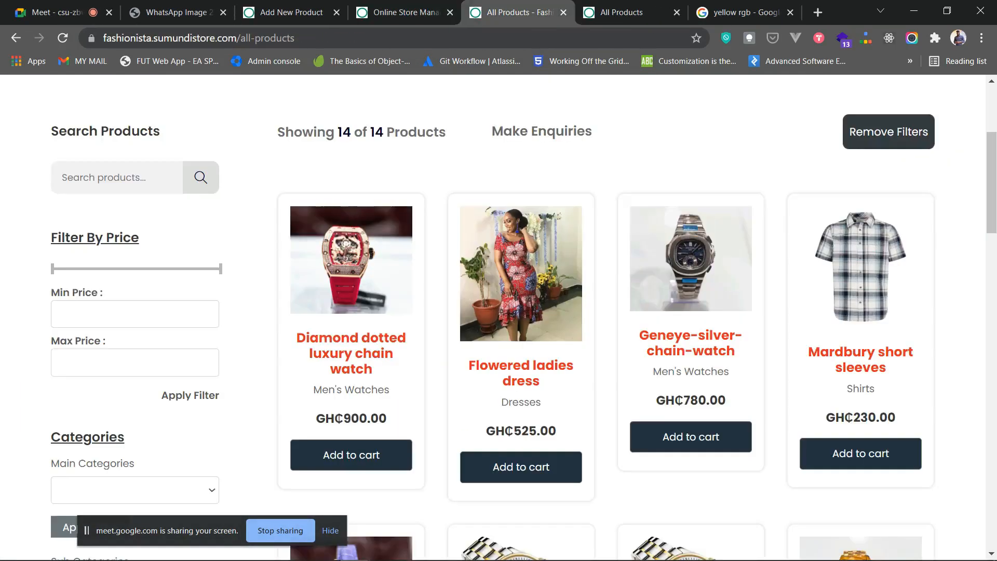
scroll(521, 415, up, 4)
scroll(521, 415, down, 8)
scroll(351, 359, up, 5)
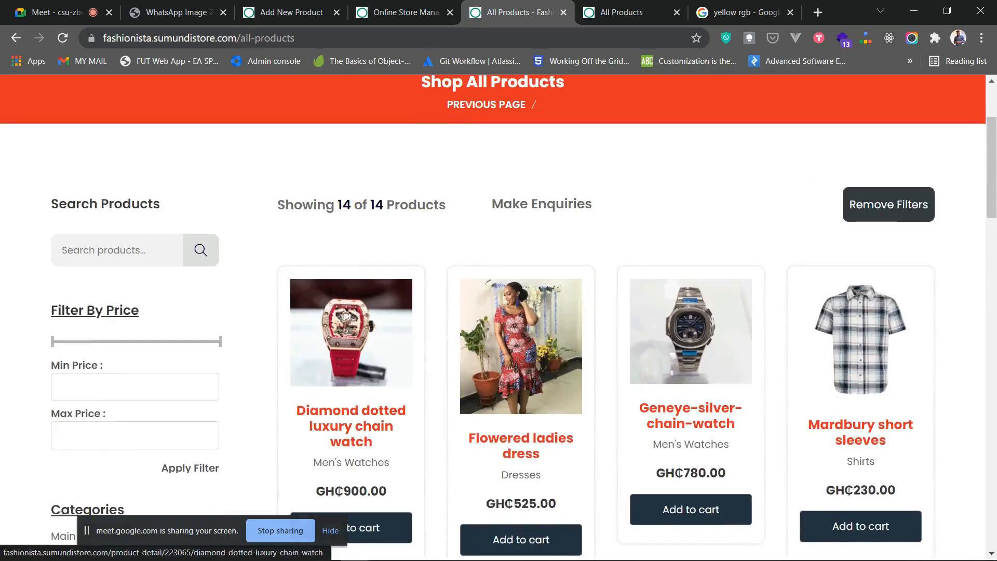
click(62, 38)
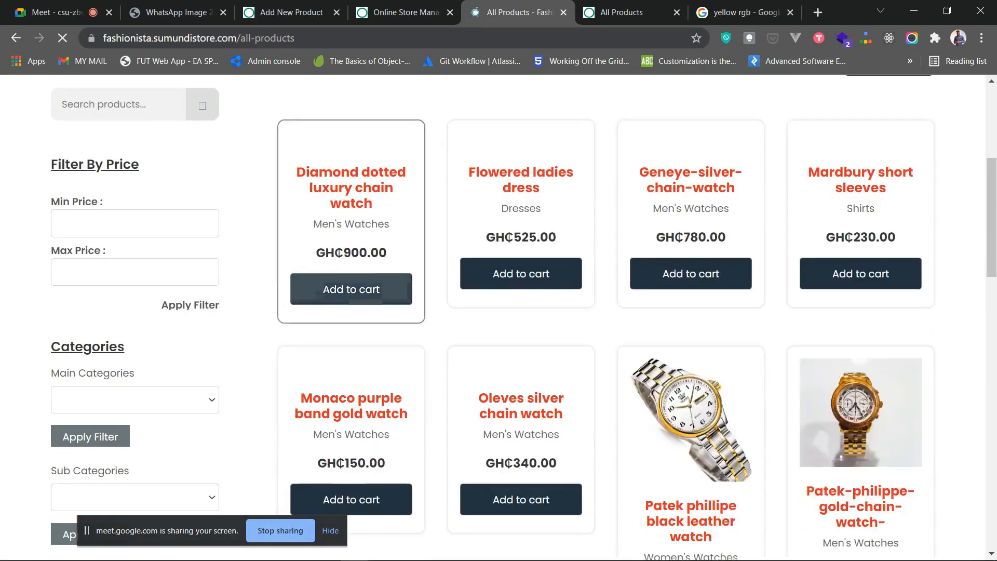
- Add the Diamond Dotted Luxury Chain Watch to the cart and proceed to checkout at GH₵900
click(352, 381)
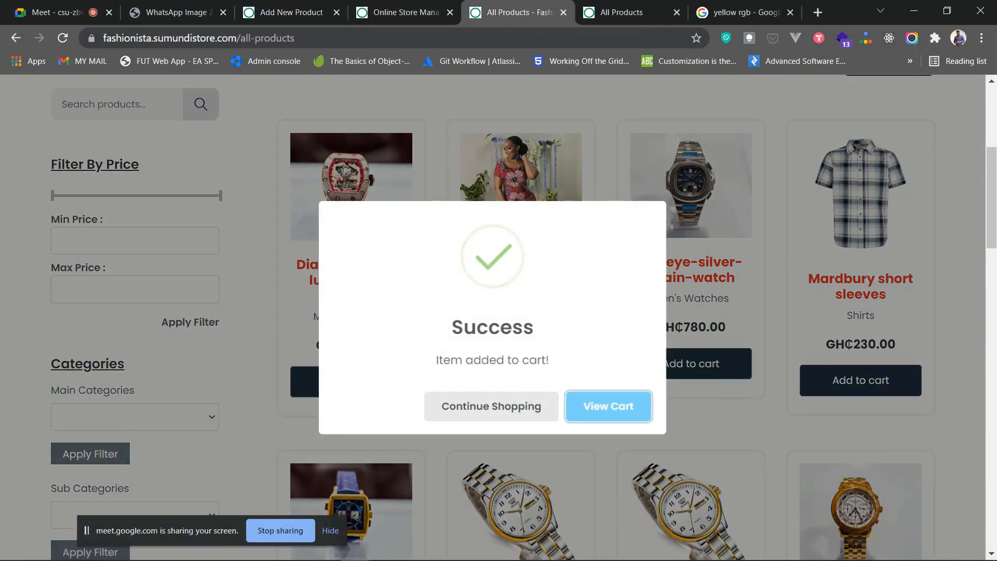
click(608, 406)
scroll(608, 406, down, 4)
scroll(808, 325, down, 5)
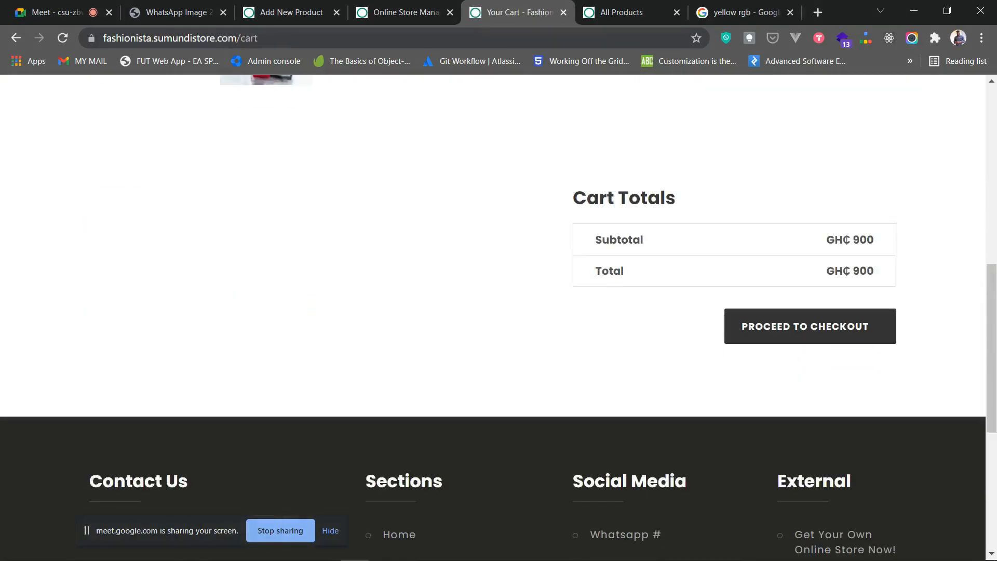
click(809, 325)
scroll(493, 318, down, 4)
scroll(493, 318, up, 3)
scroll(499, 318, down, 4)
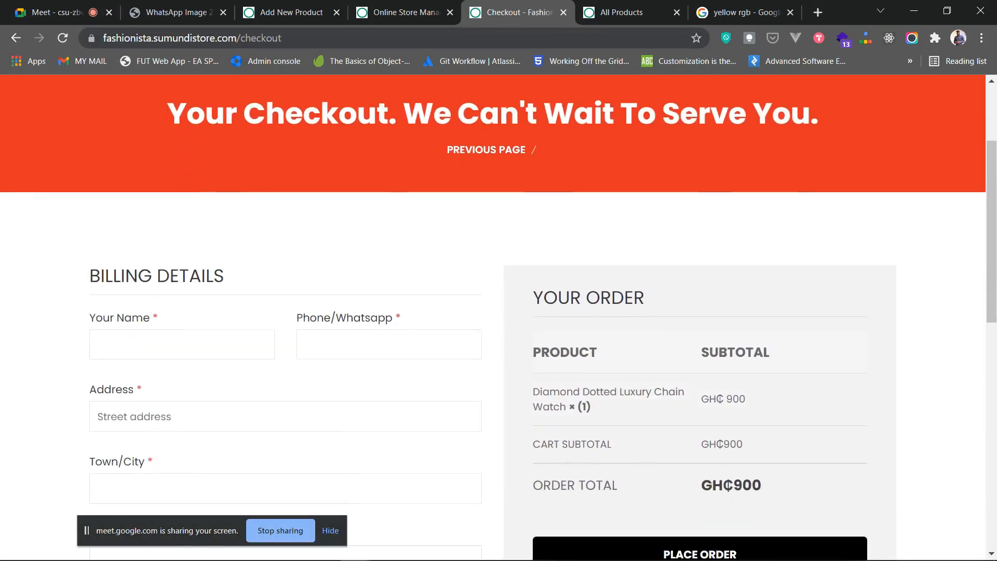
scroll(498, 318, up, 3)
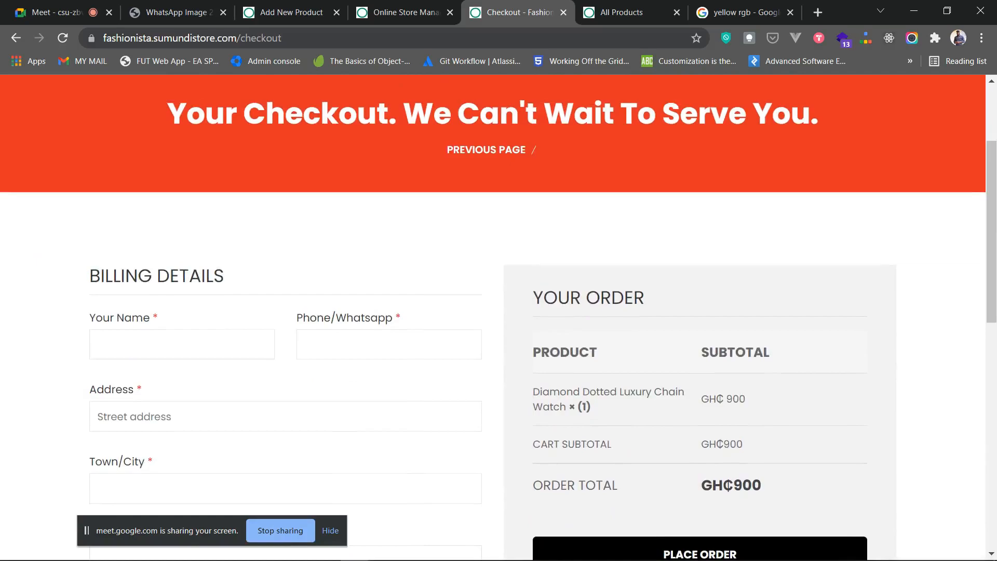
scroll(499, 317, up, 3)
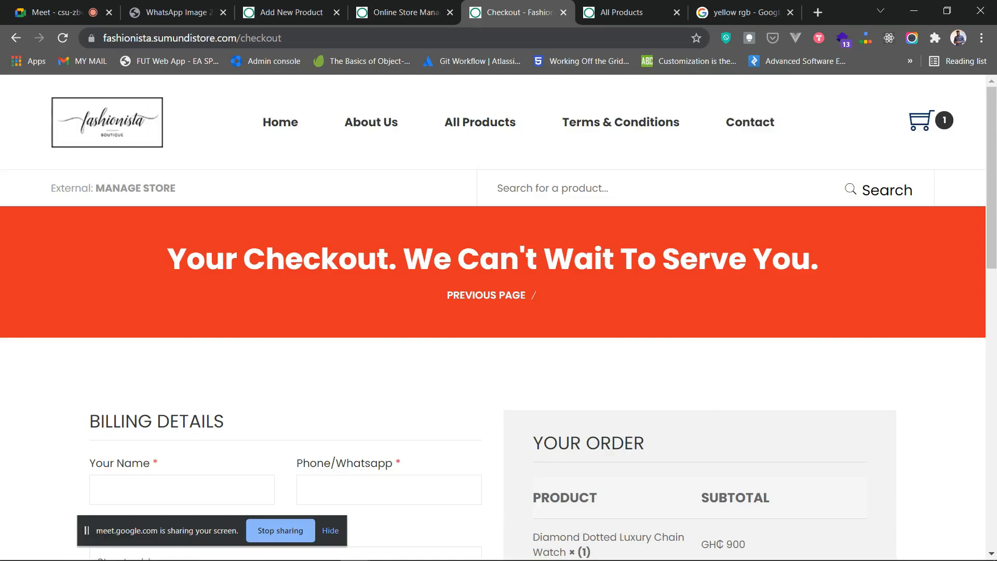
scroll(493, 312, down, 5)
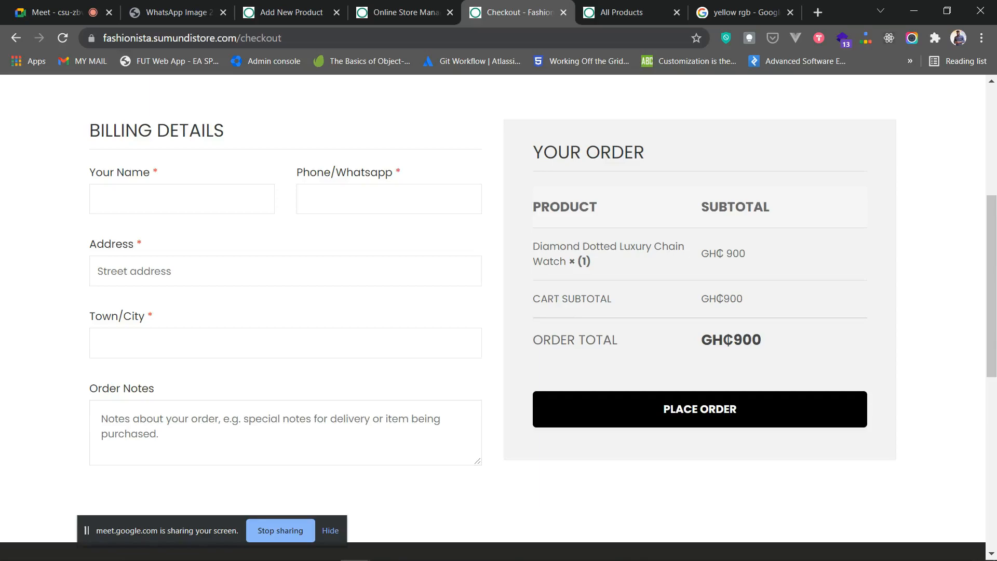
- Expand '10. Receiving Payments' in Online Store Management and follow its link to Payment Settings
click(403, 12)
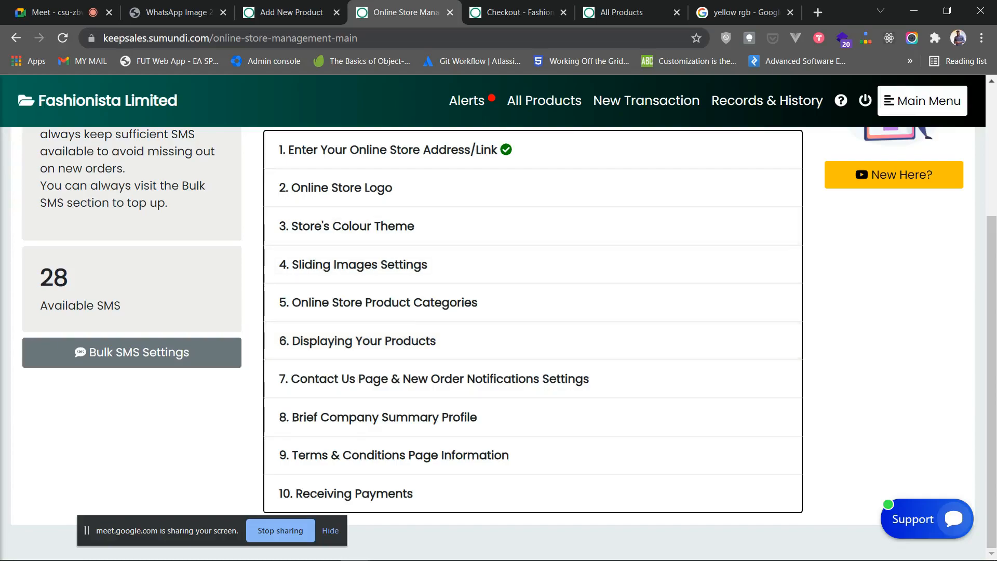
click(533, 493)
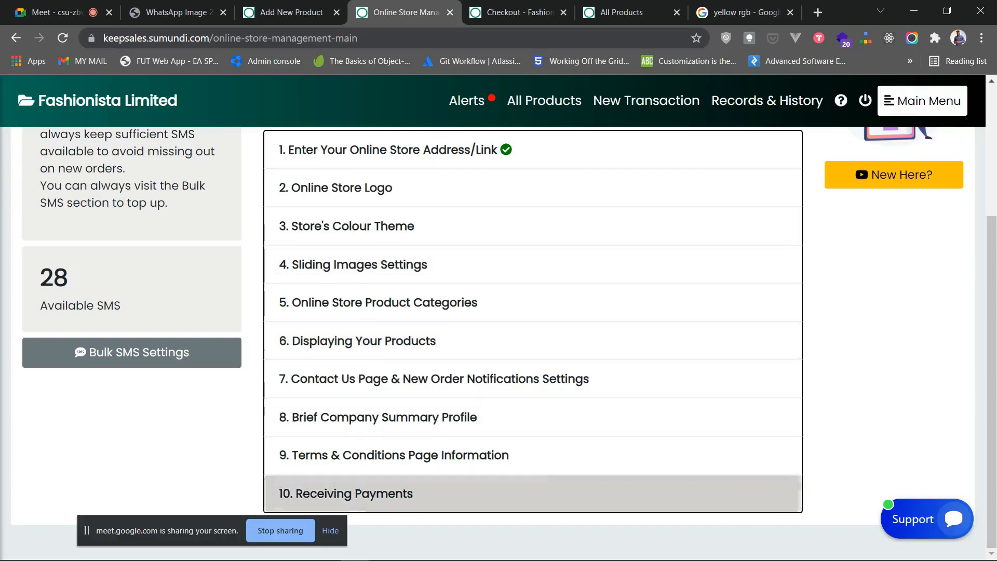
scroll(533, 343, down, 5)
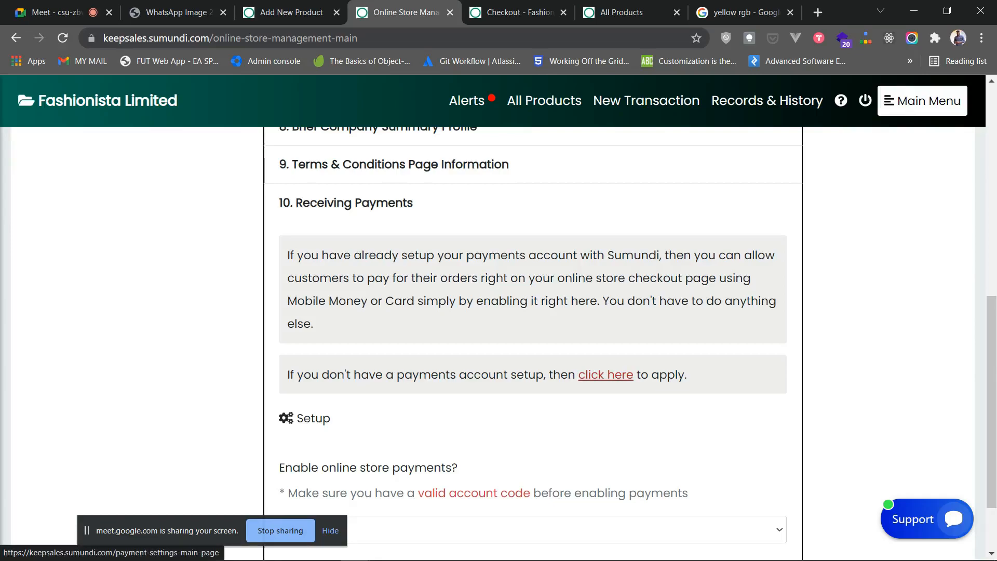
click(606, 375)
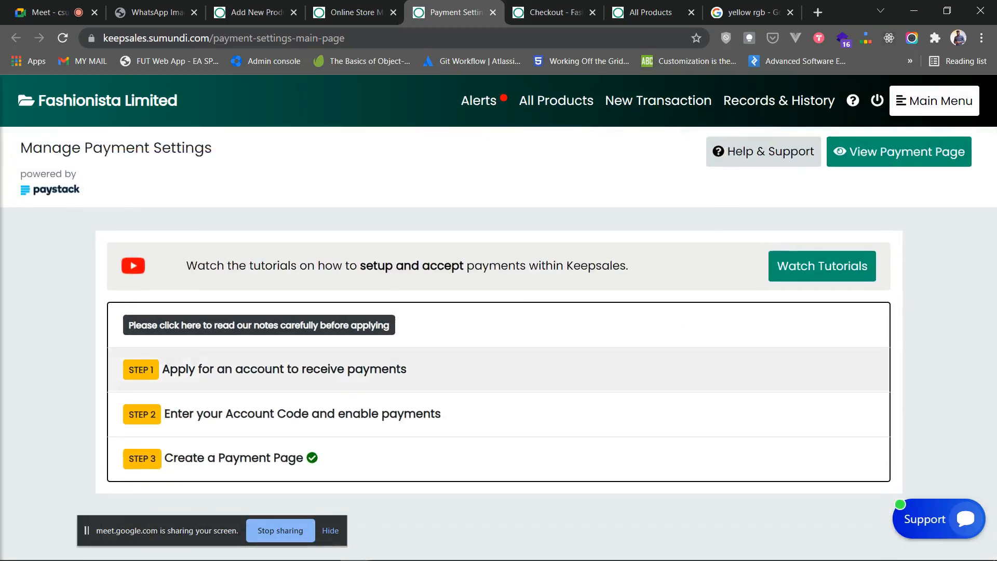
click(364, 374)
scroll(364, 374, down, 6)
scroll(363, 374, up, 2)
scroll(467, 395, down, 2)
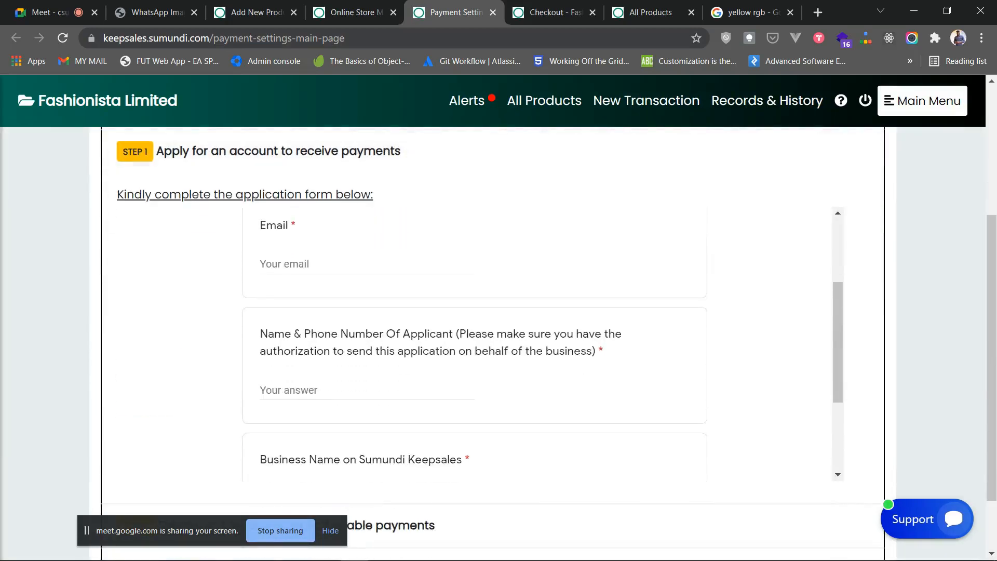
scroll(467, 395, down, 3)
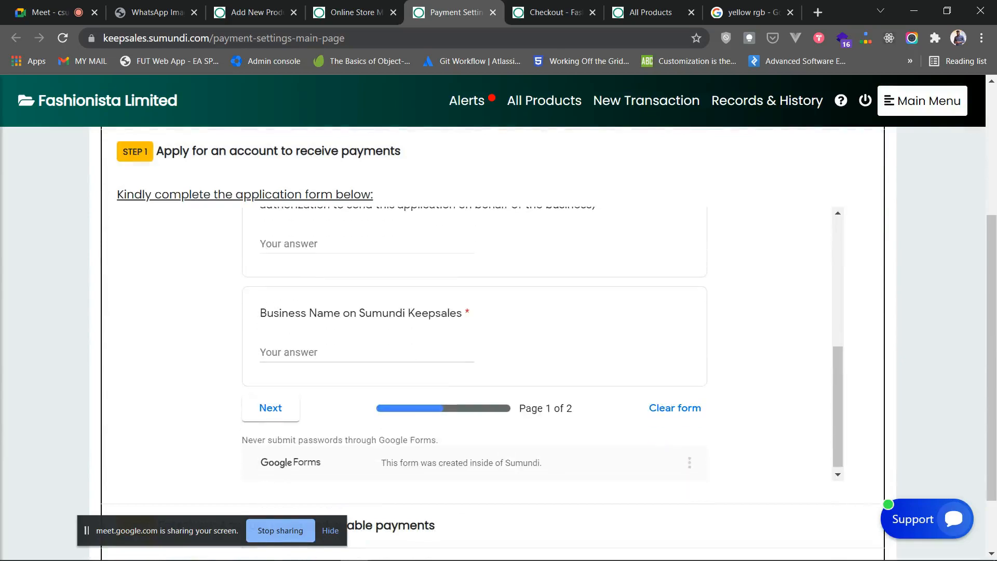
scroll(474, 337, up, 9)
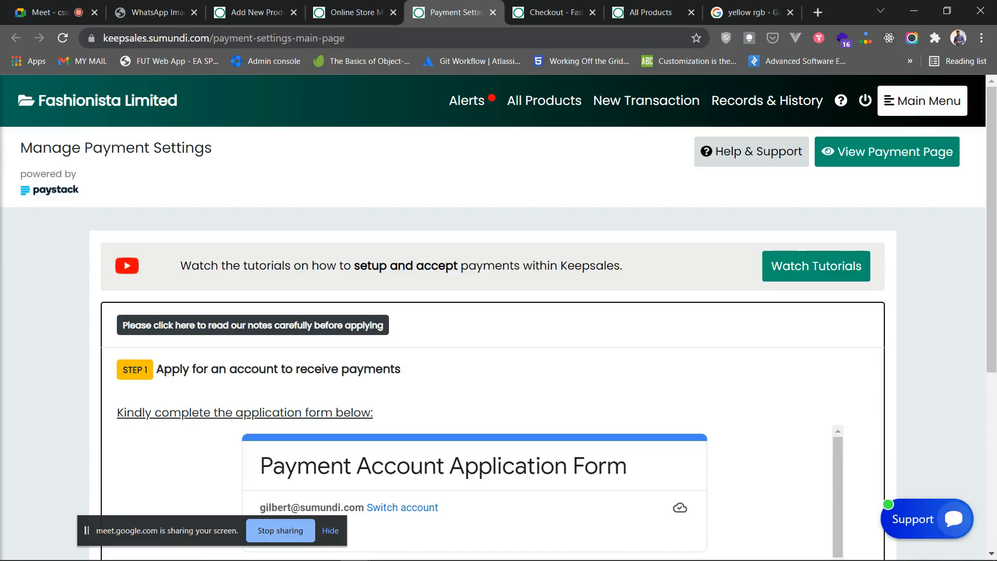
scroll(494, 322, down, 1)
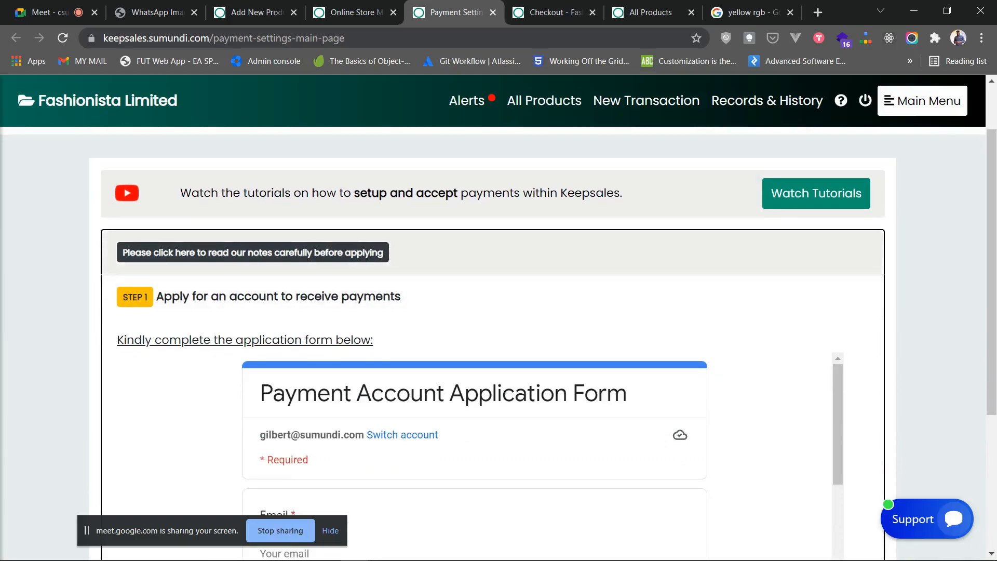
scroll(493, 323, up, 1)
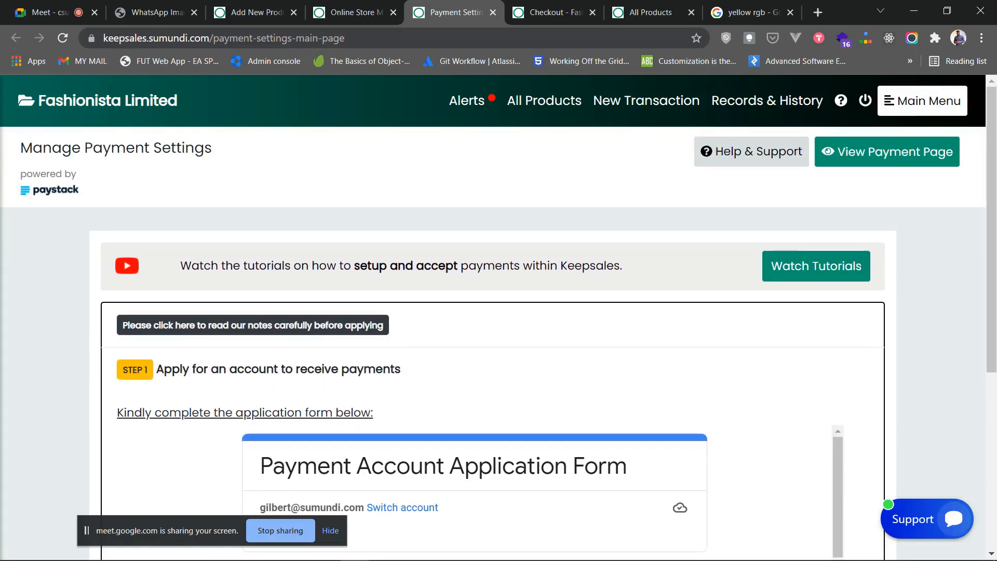
scroll(494, 322, down, 4)
scroll(494, 322, up, 3)
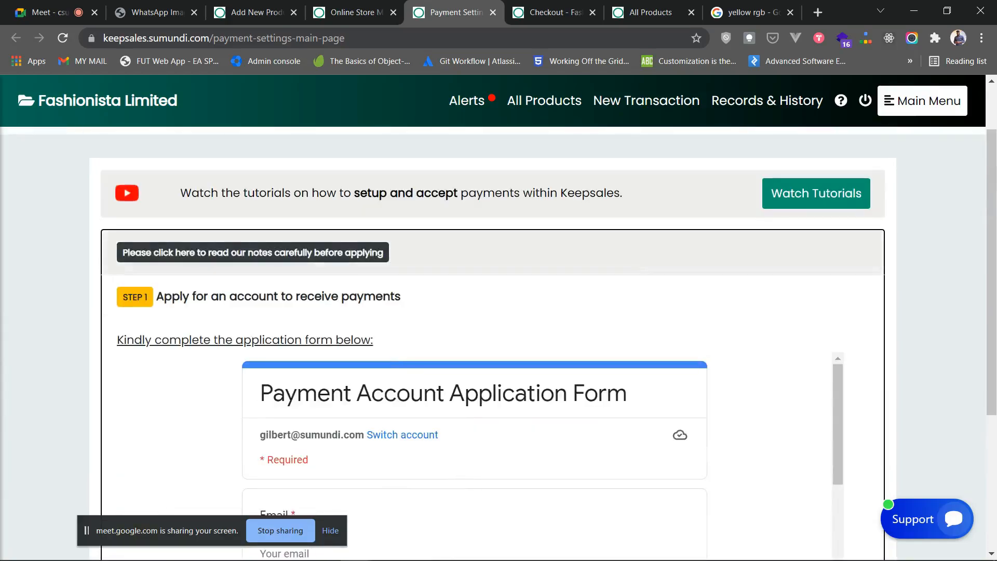
scroll(494, 323, down, 4)
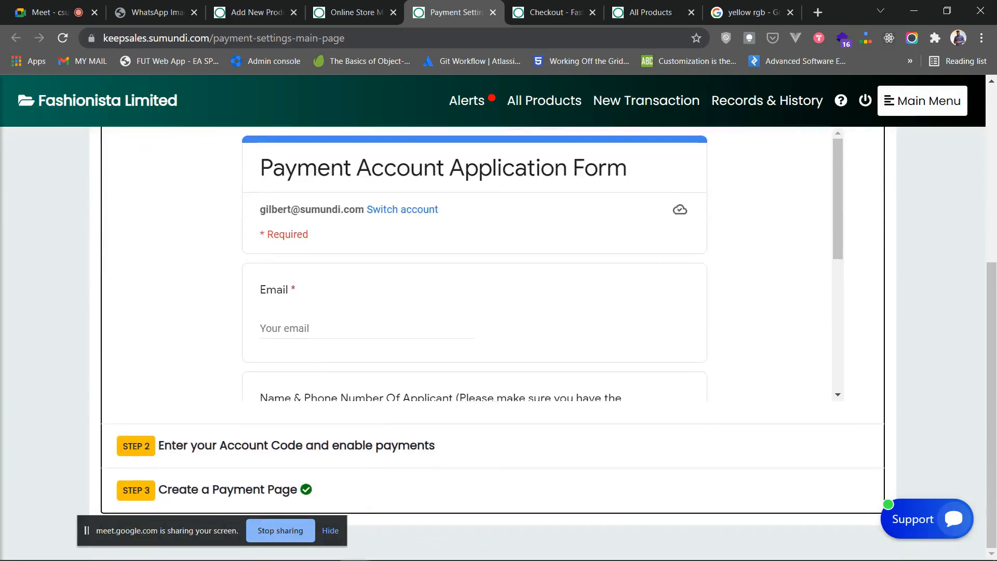
scroll(493, 322, up, 2)
scroll(493, 322, up, 1)
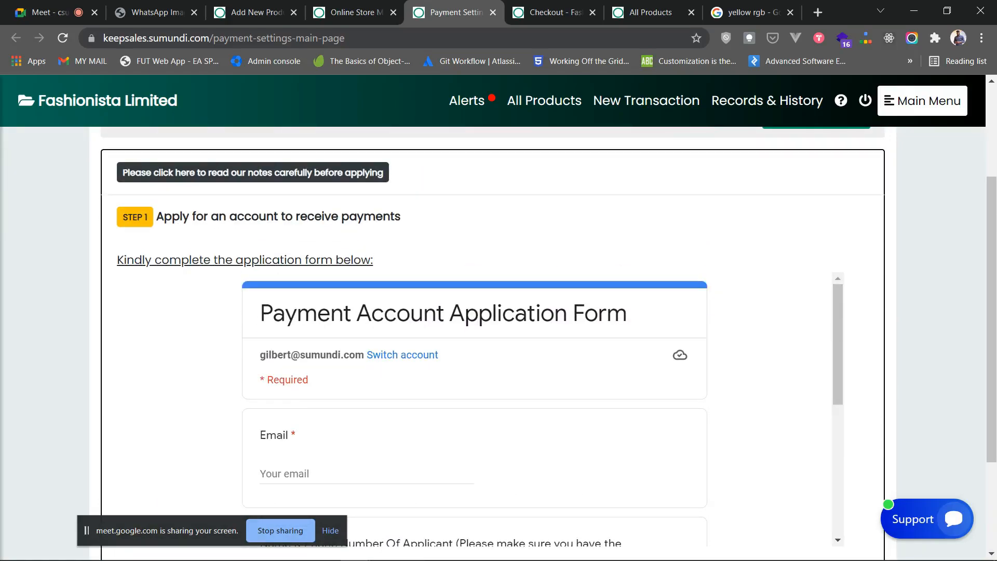
scroll(494, 322, up, 3)
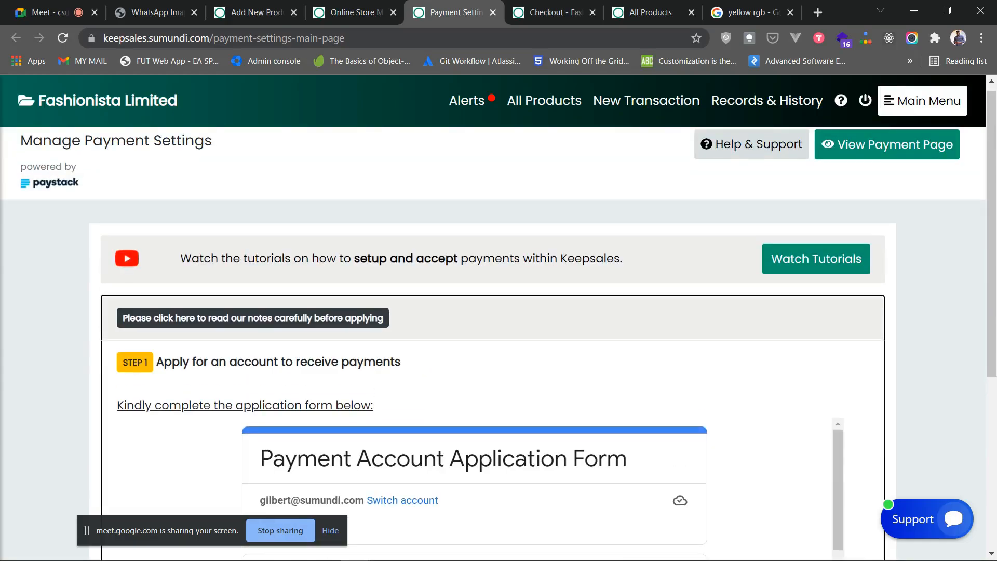
click(278, 362)
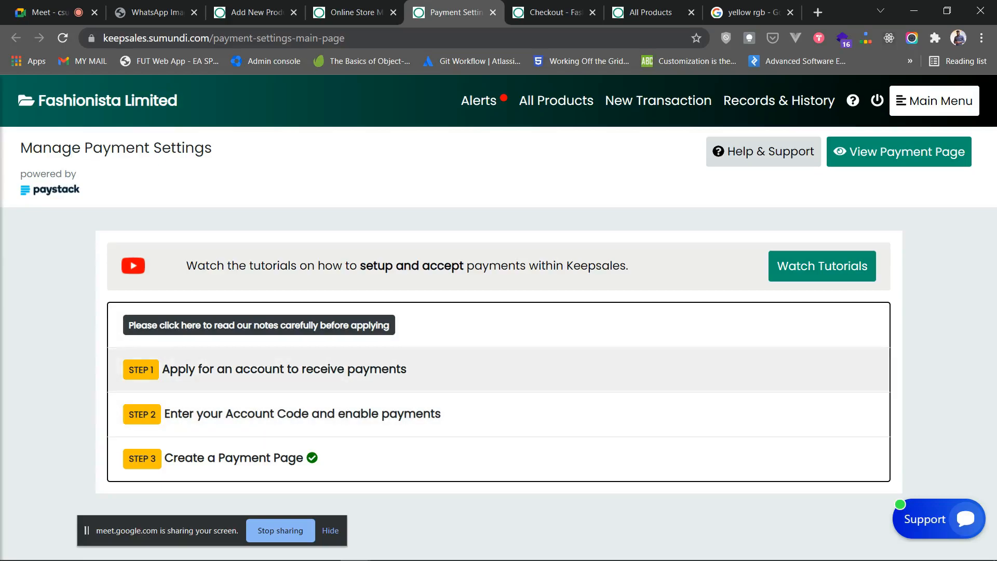
click(302, 414)
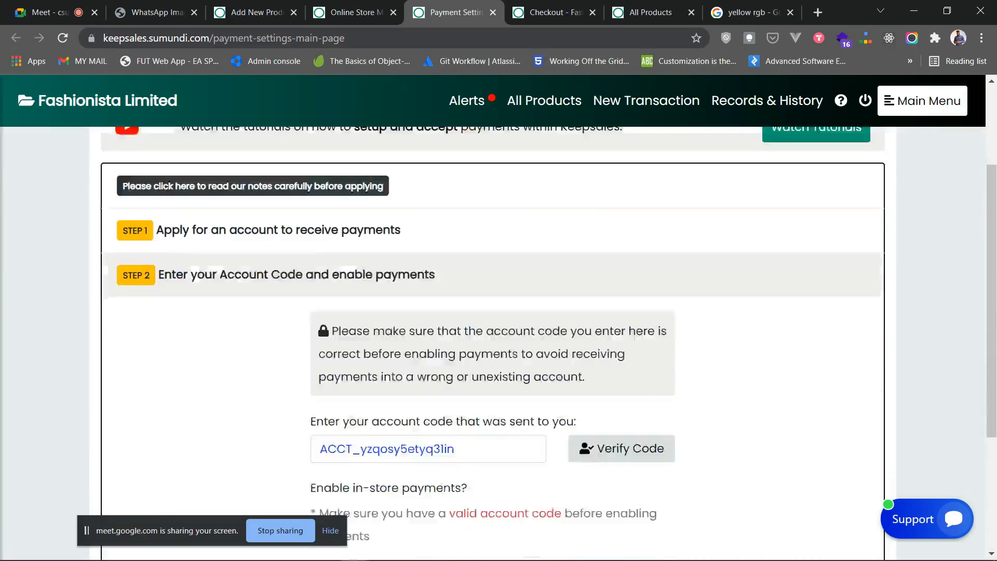
click(440, 369)
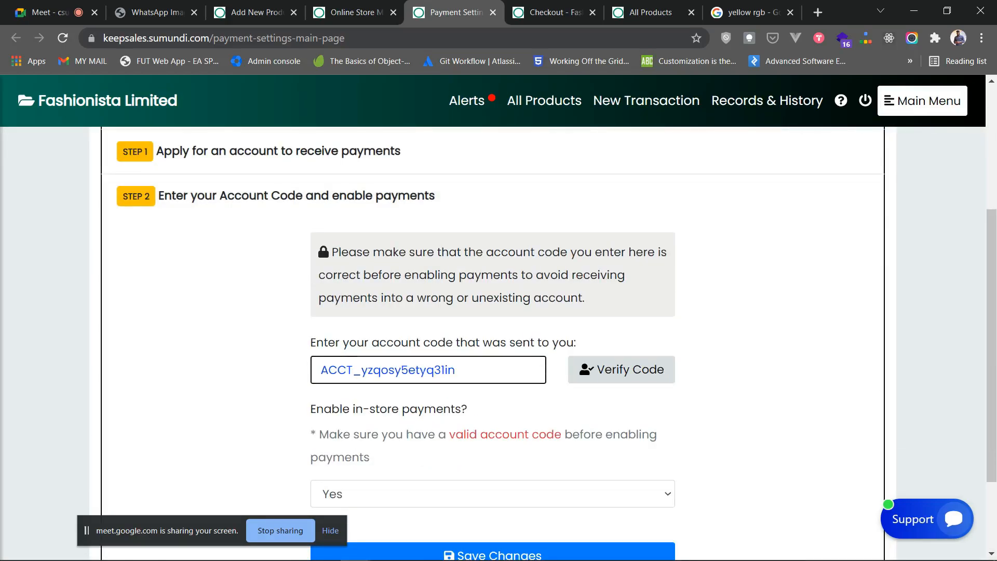
drag(456, 369, 320, 370)
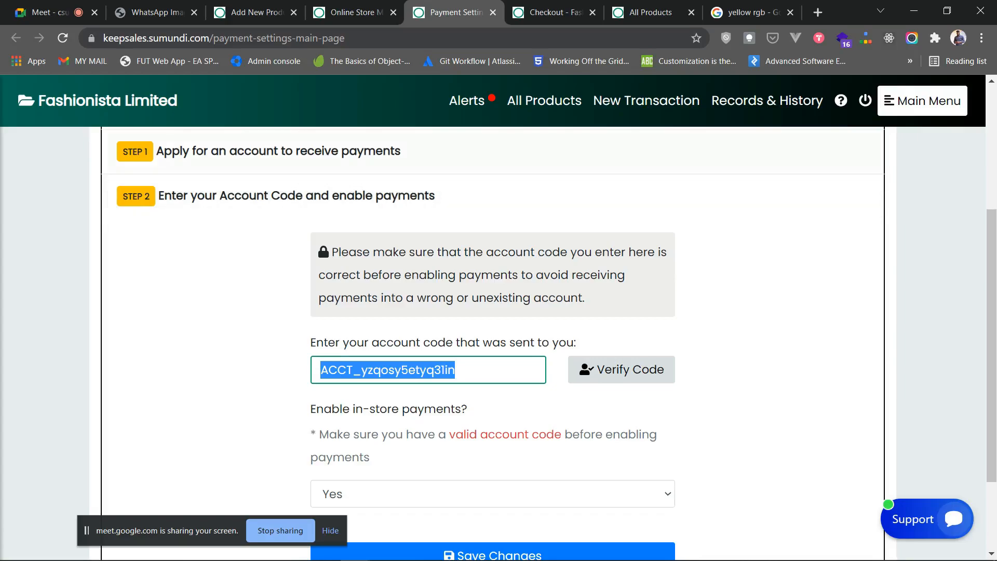
click(279, 152)
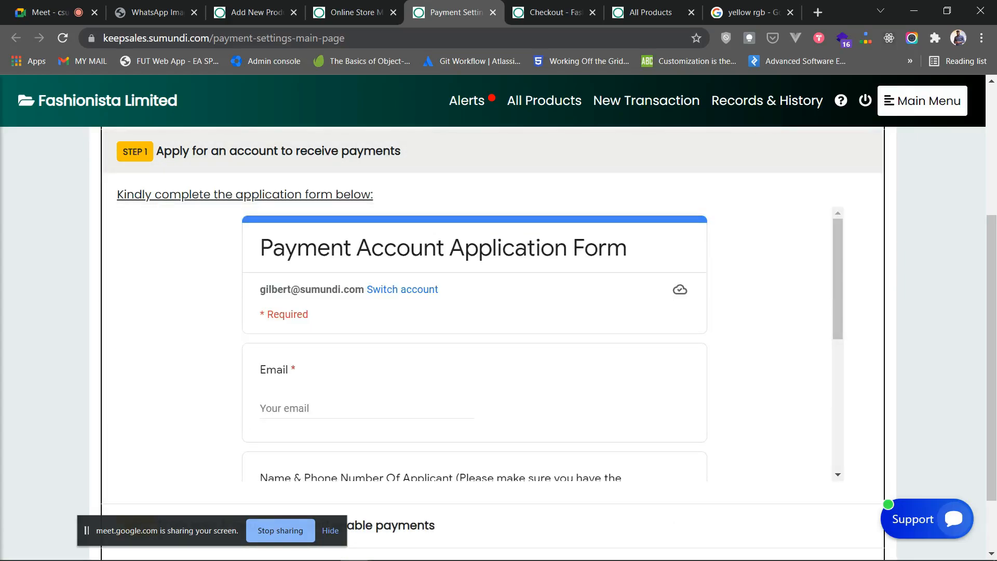
click(278, 151)
click(296, 414)
scroll(297, 414, down, 4)
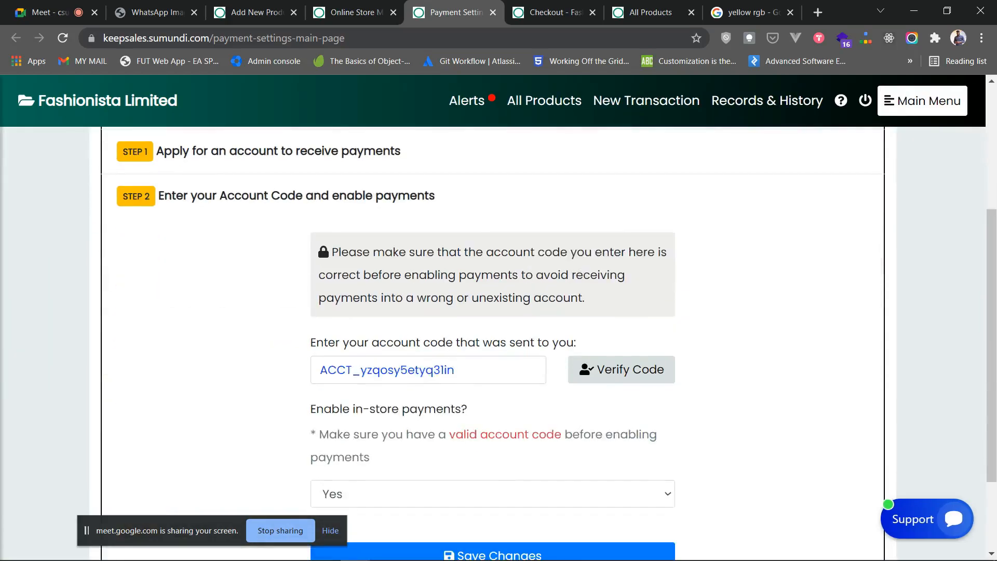
scroll(416, 370, down, 3)
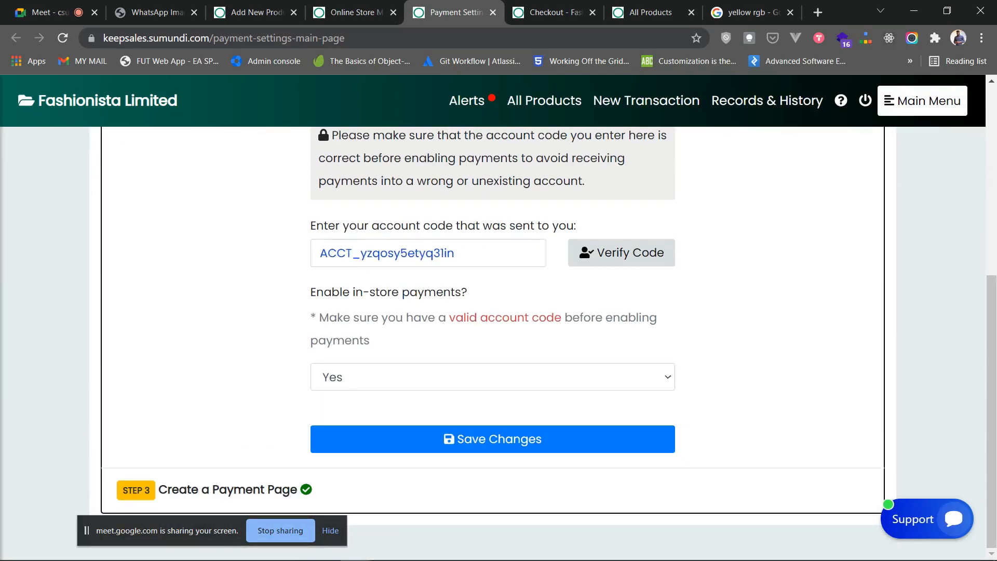
scroll(498, 337, up, 3)
scroll(499, 338, down, 3)
scroll(499, 337, up, 3)
scroll(499, 338, down, 2)
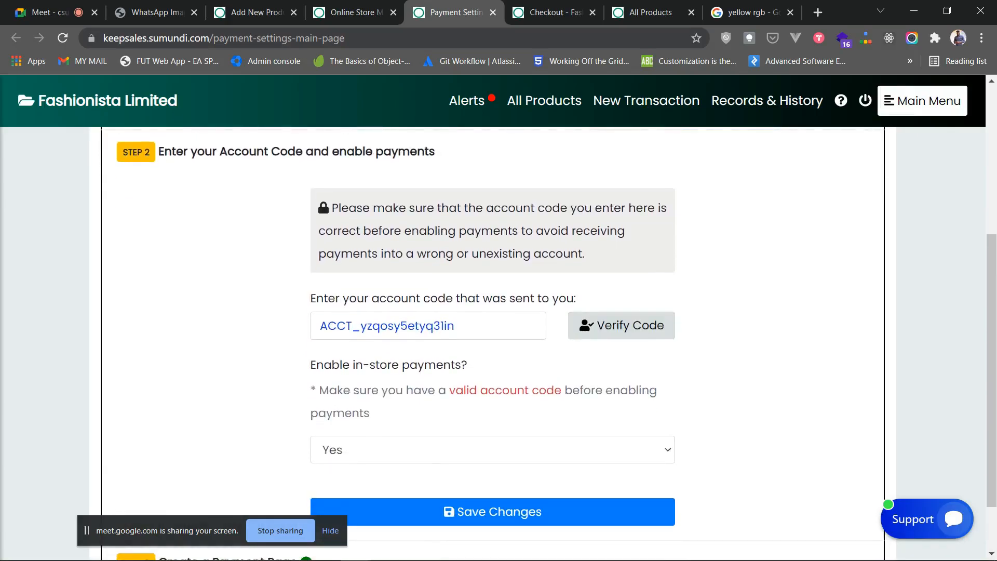
scroll(499, 338, up, 3)
click(296, 297)
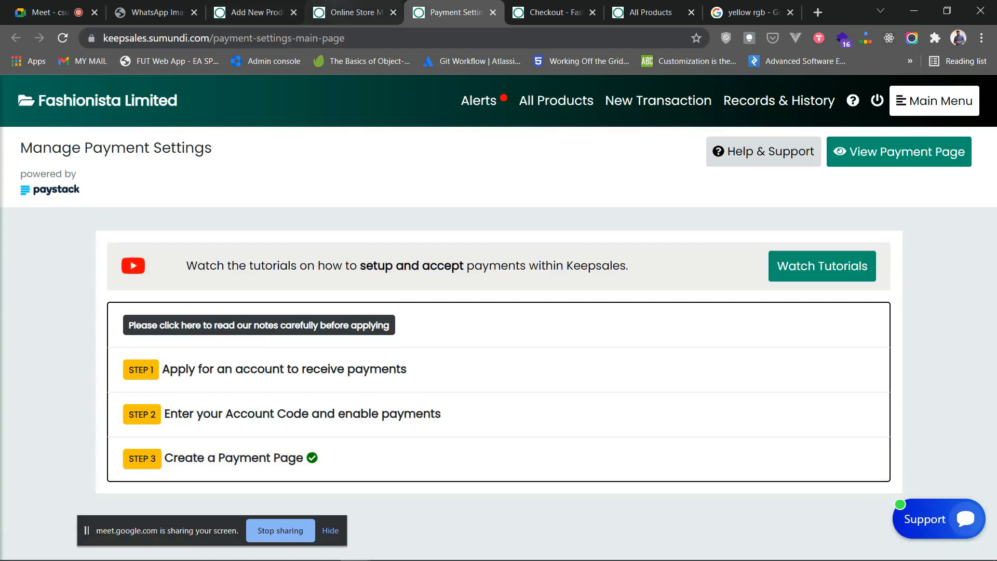
- Set 'Enable online store payments?' to 'Yes, Allow customers…' and save the change
click(353, 12)
scroll(499, 311, down, 3)
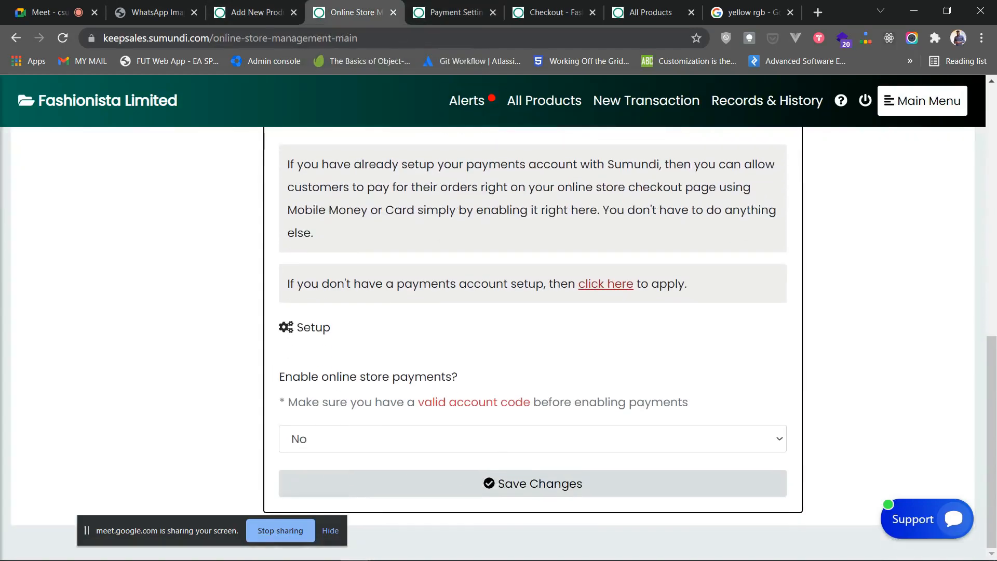
click(554, 12)
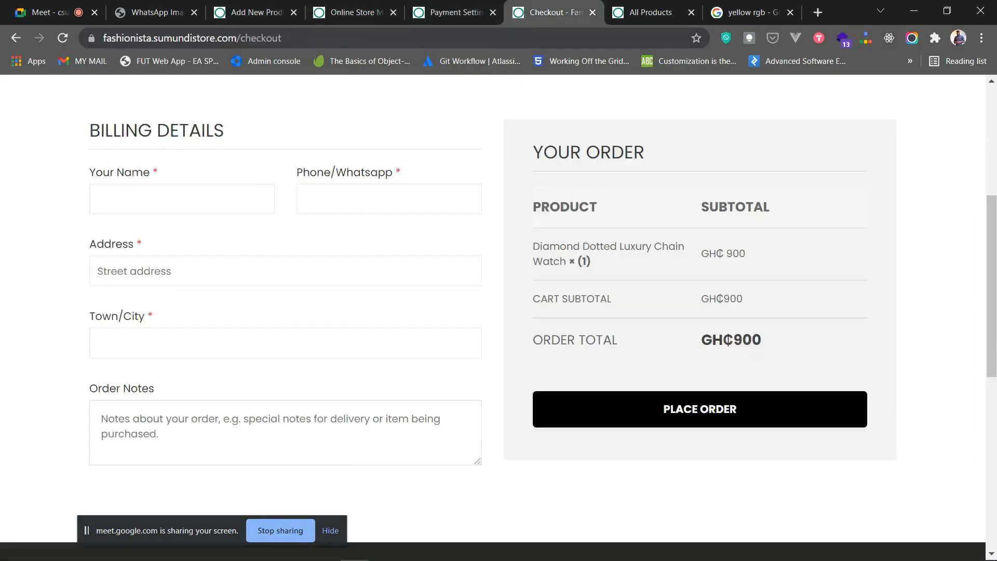
click(354, 12)
click(463, 440)
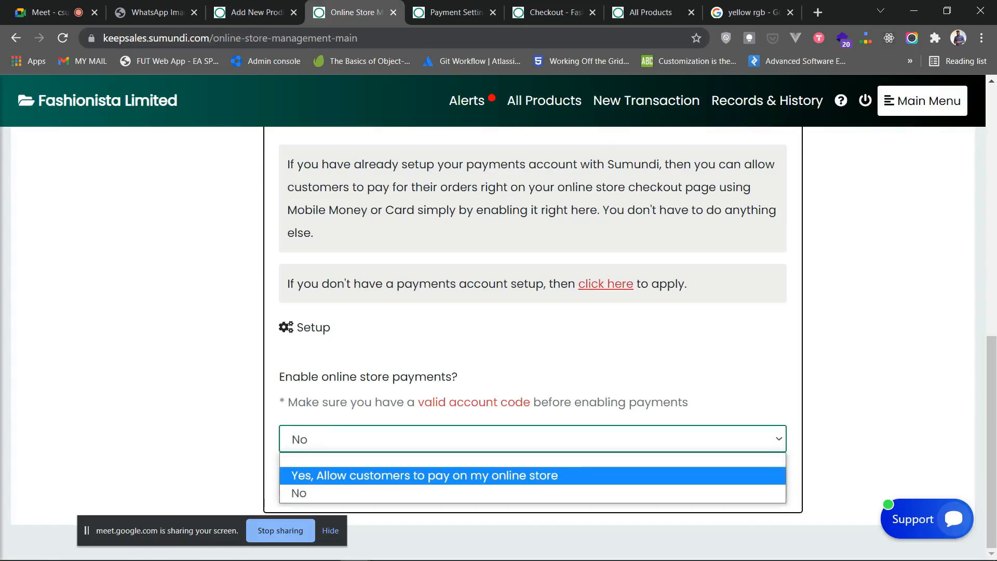
click(425, 475)
click(532, 483)
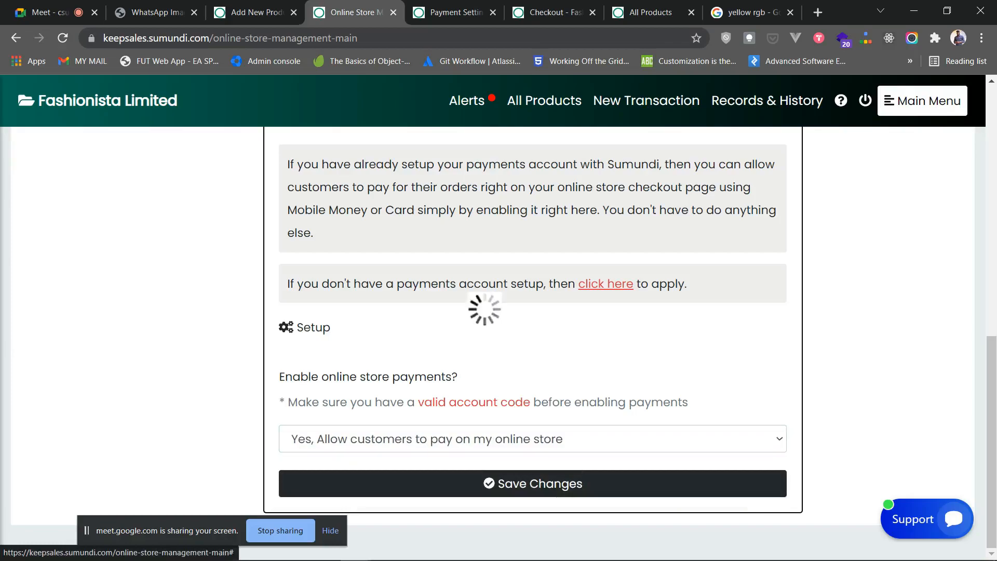
click(620, 406)
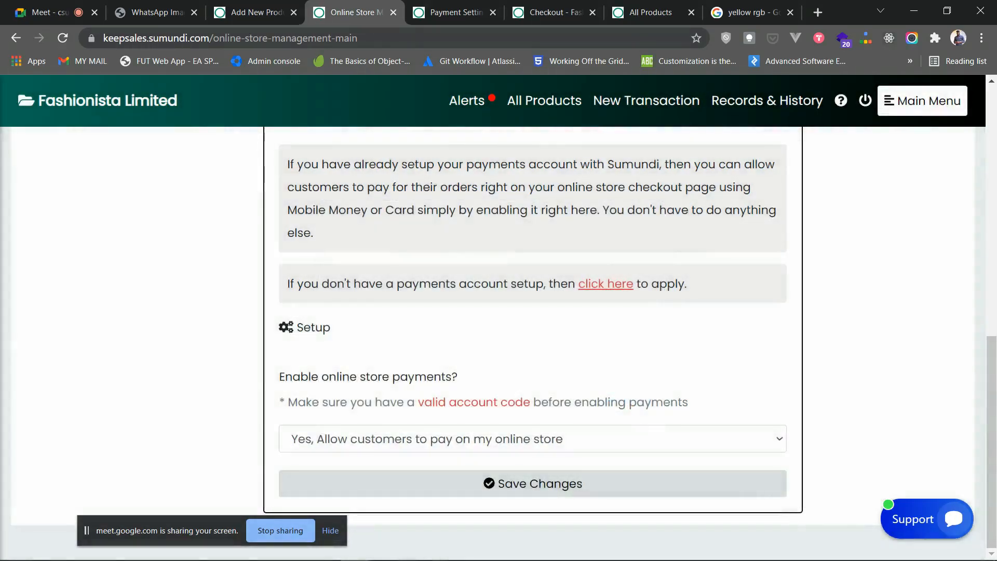
click(552, 12)
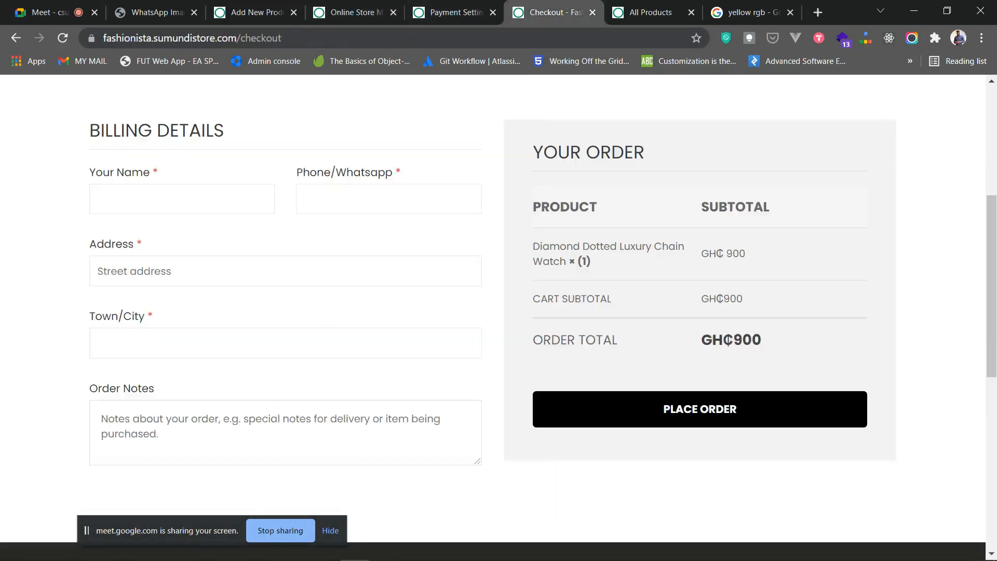
click(62, 38)
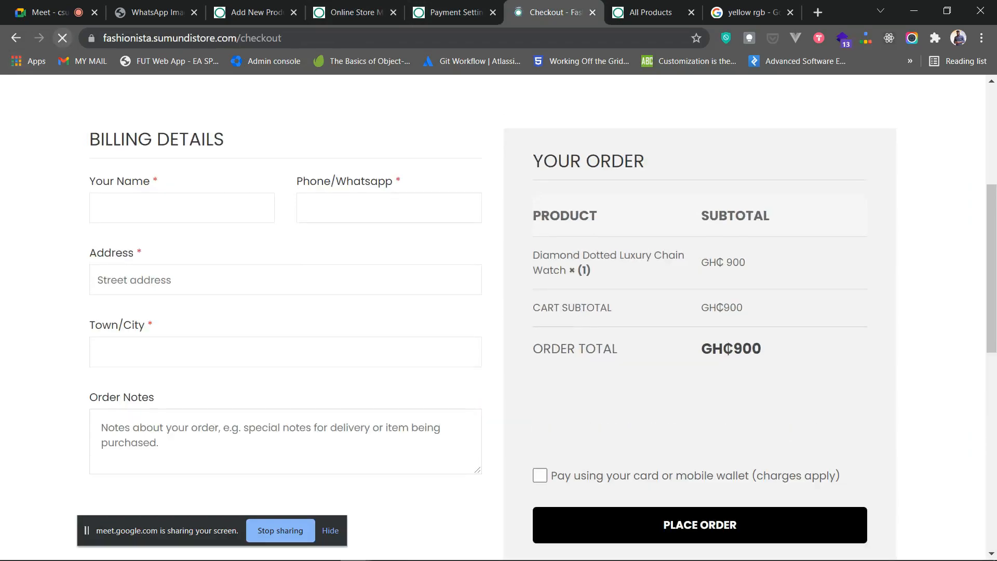
scroll(494, 317, down, 3)
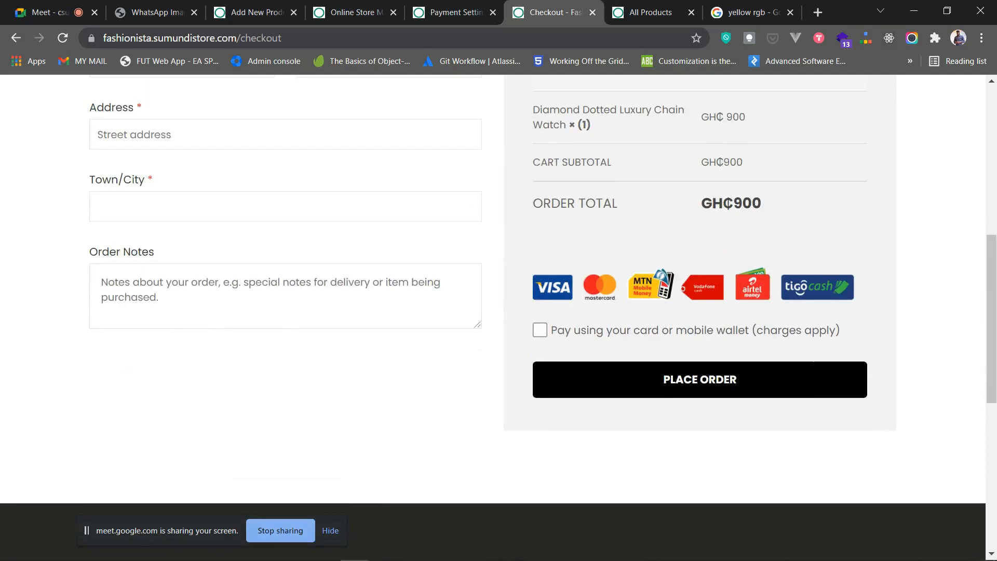
scroll(493, 317, up, 3)
scroll(493, 316, down, 2)
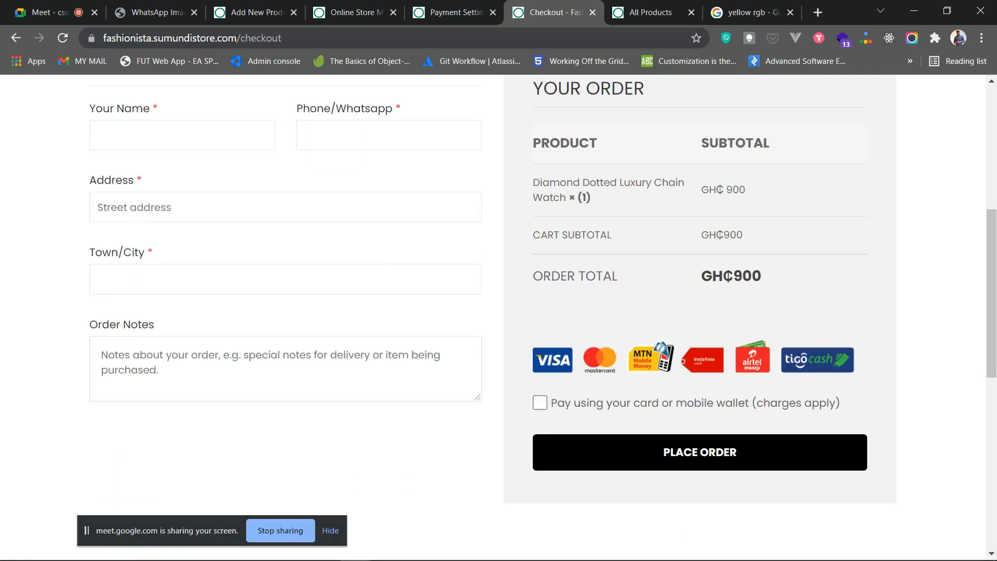
scroll(494, 317, up, 3)
scroll(493, 317, down, 2)
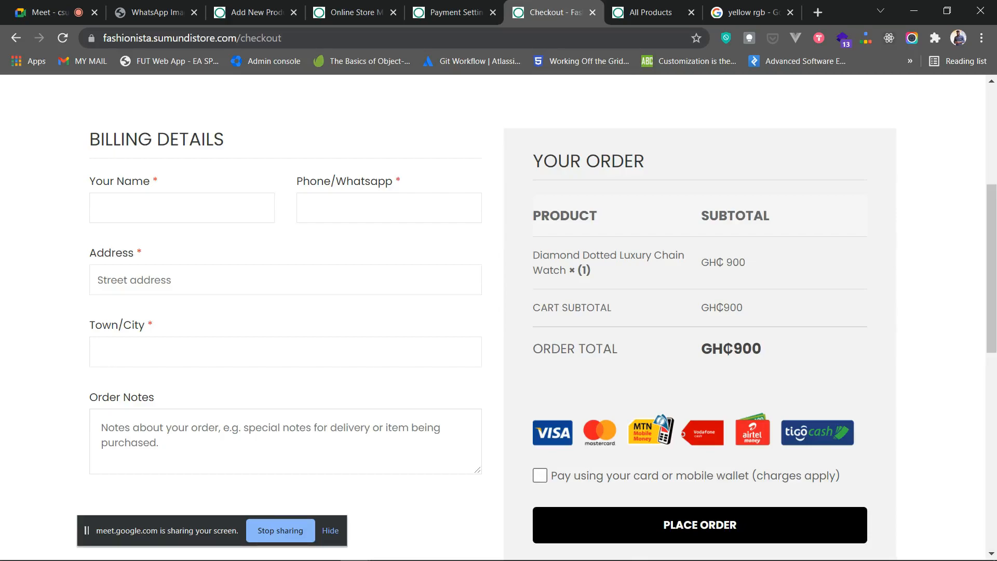
click(541, 475)
click(700, 524)
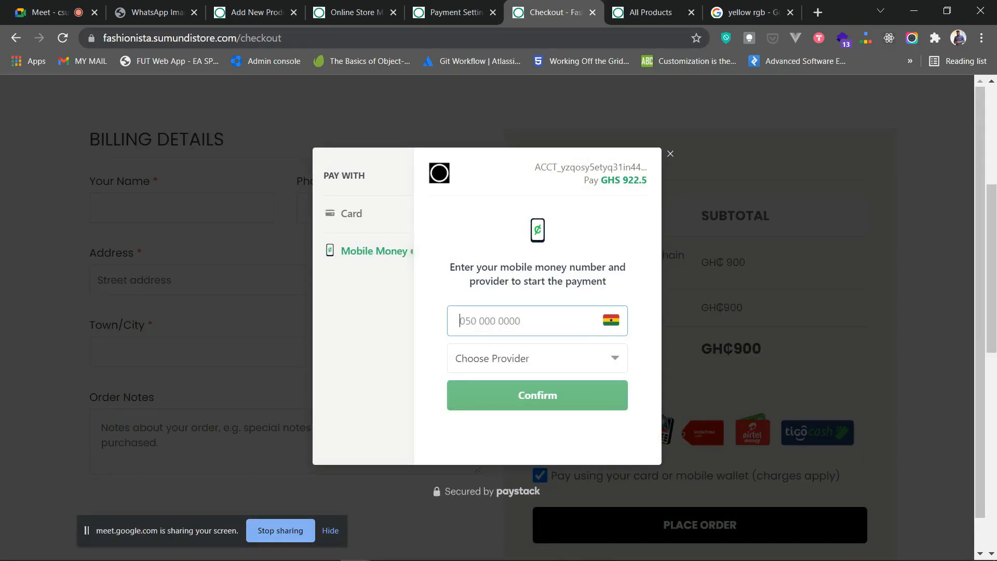
click(352, 213)
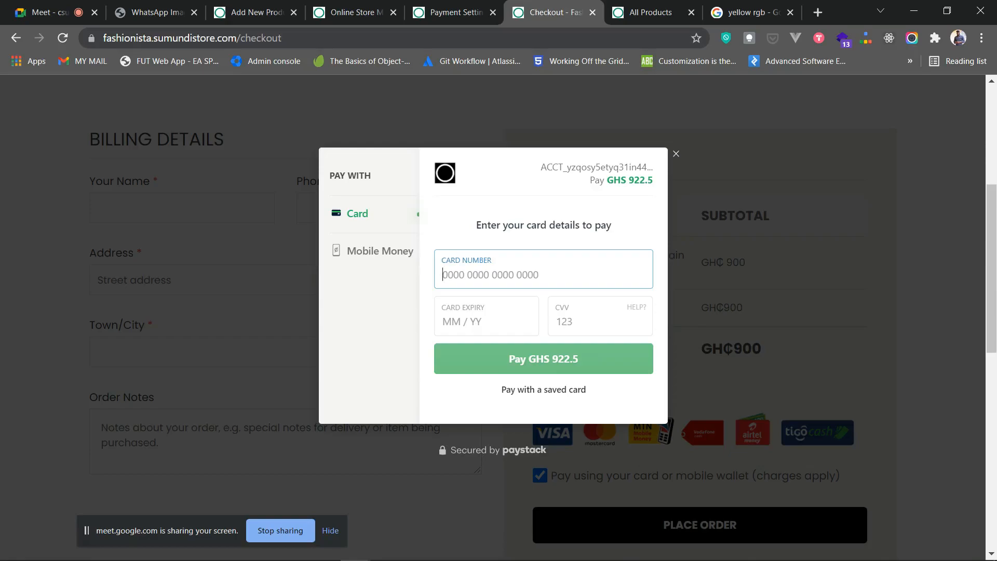
click(380, 251)
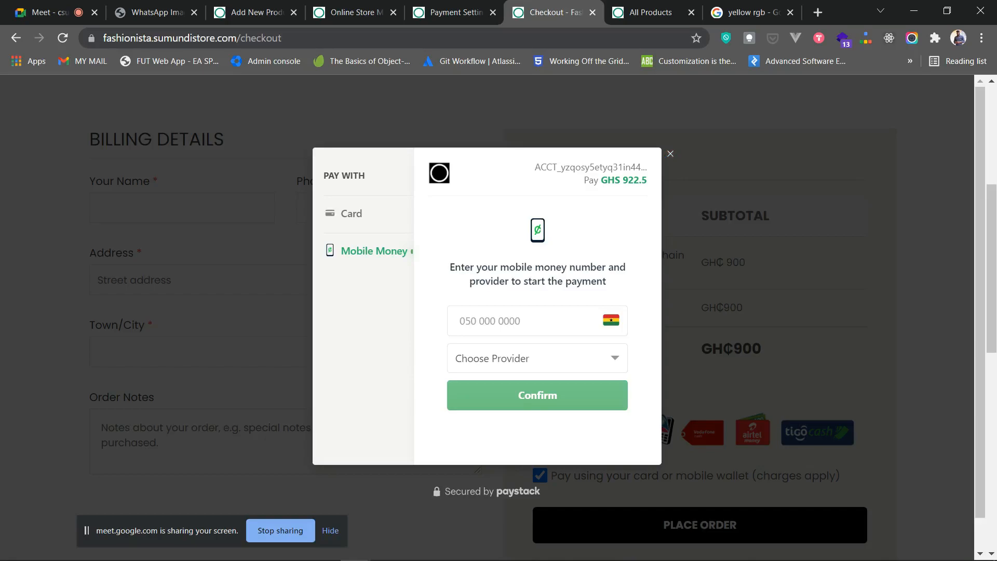
click(671, 154)
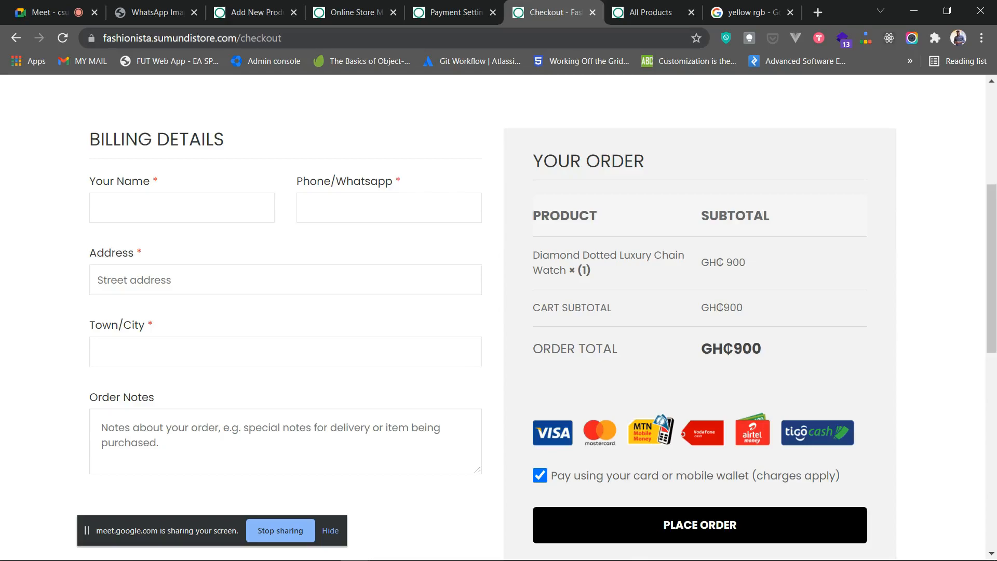
click(540, 475)
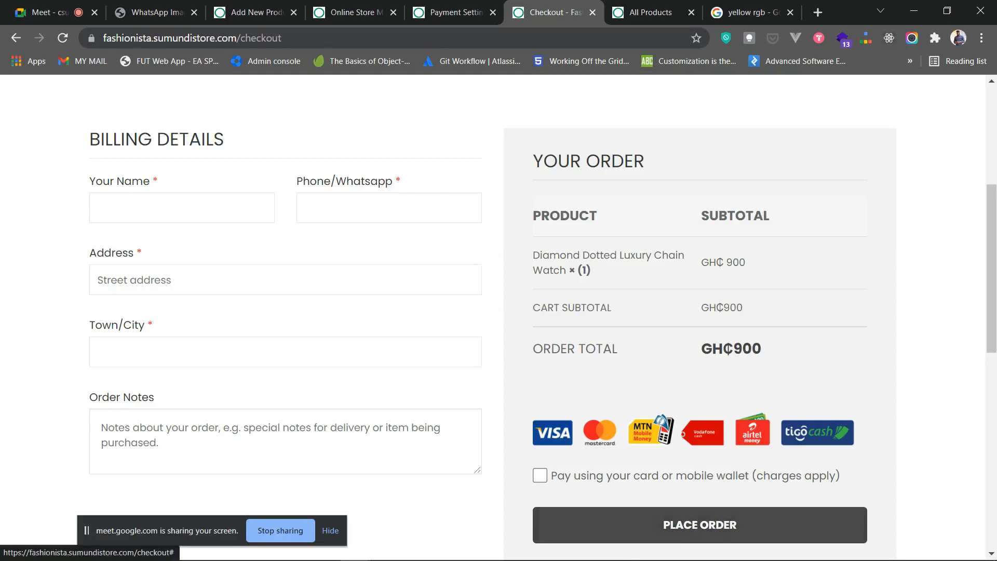
click(182, 208)
click(389, 207)
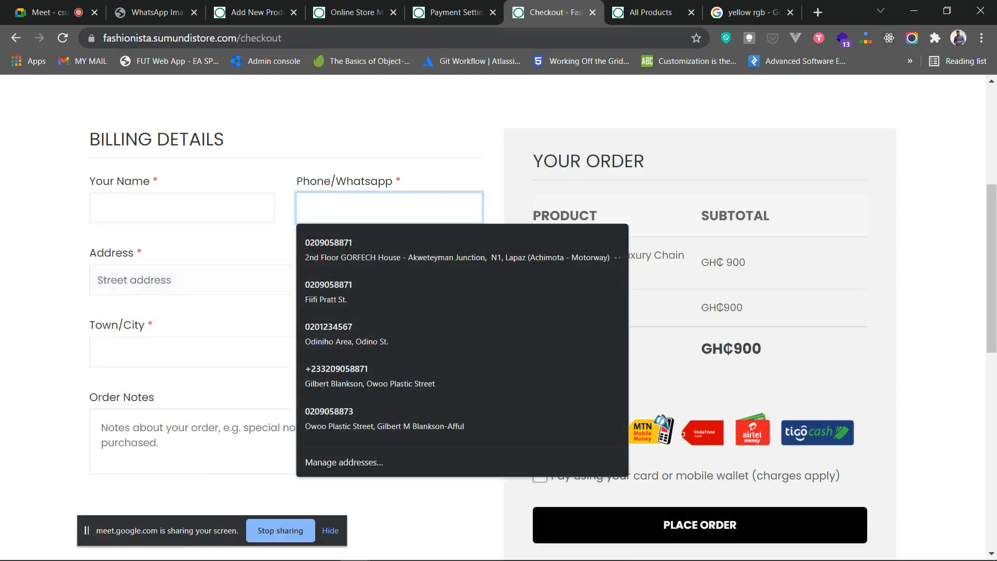
click(389, 140)
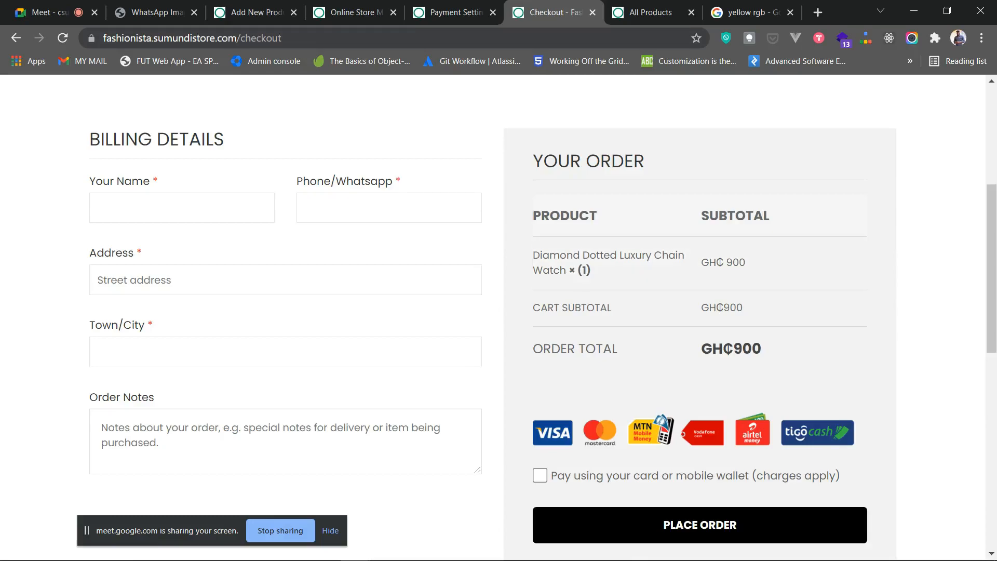
scroll(498, 312, up, 3)
scroll(498, 311, down, 7)
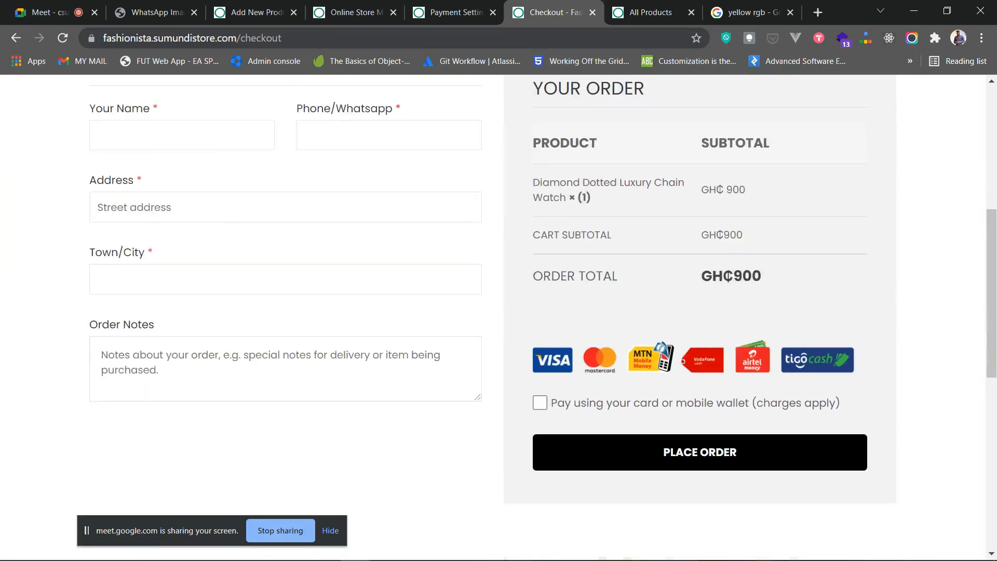
scroll(499, 312, up, 4)
scroll(499, 312, down, 1)
scroll(499, 311, up, 1)
scroll(498, 311, down, 2)
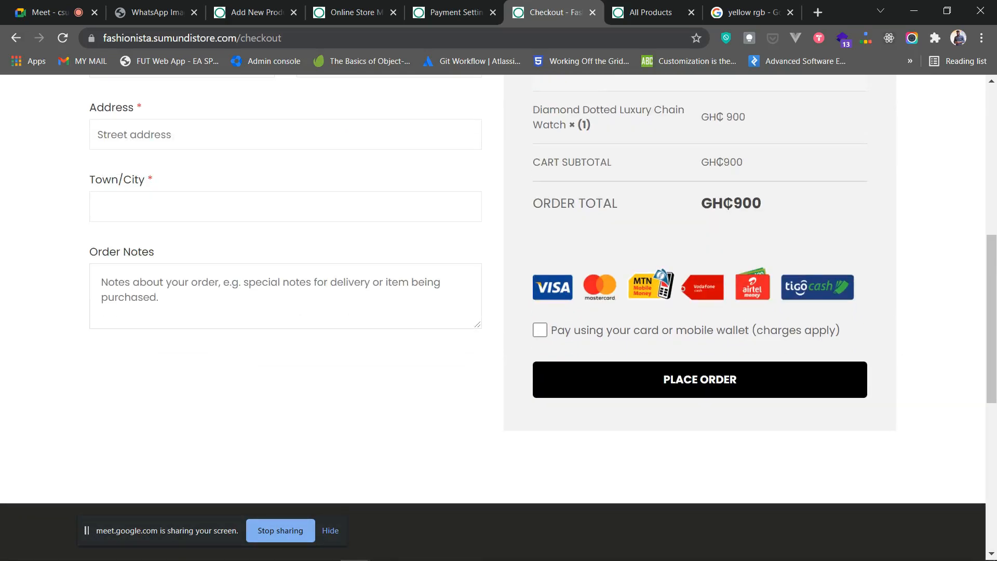
scroll(499, 312, up, 1)
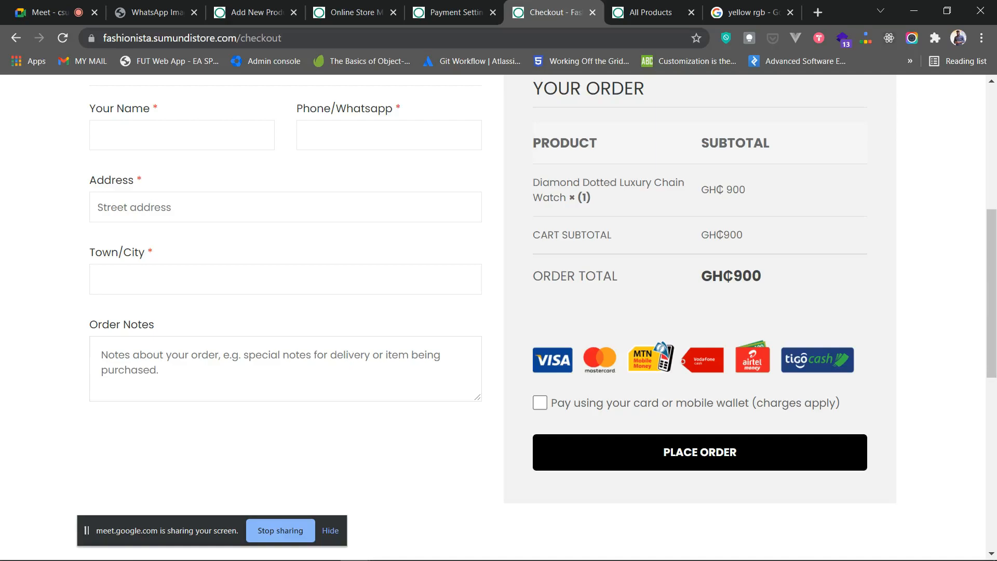
scroll(498, 317, down, 2)
scroll(498, 317, up, 3)
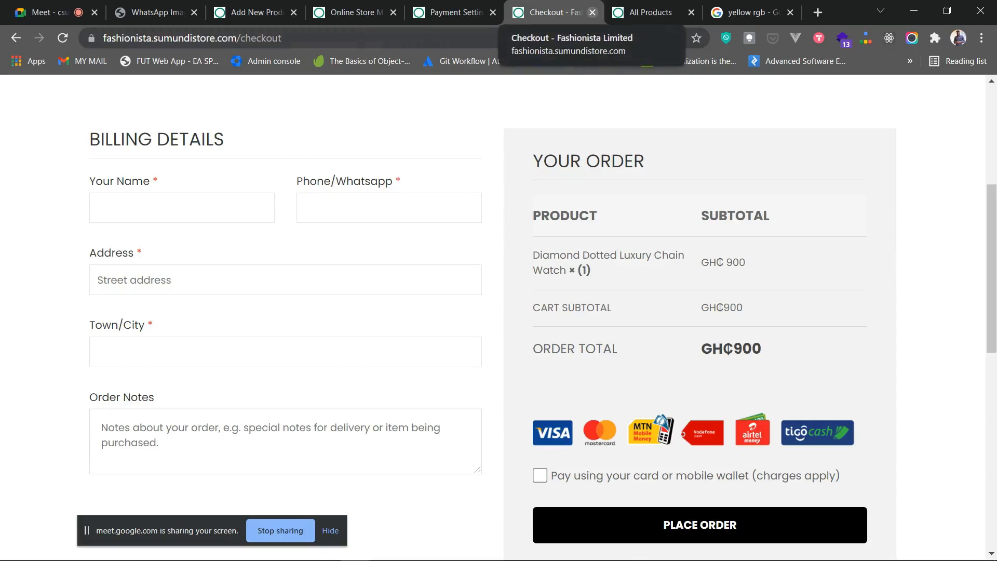
scroll(480, 122, up, 5)
- Collapse the '10. Receiving Payments' section on the Online Store Management page
click(480, 122)
click(354, 12)
scroll(535, 439, up, 3)
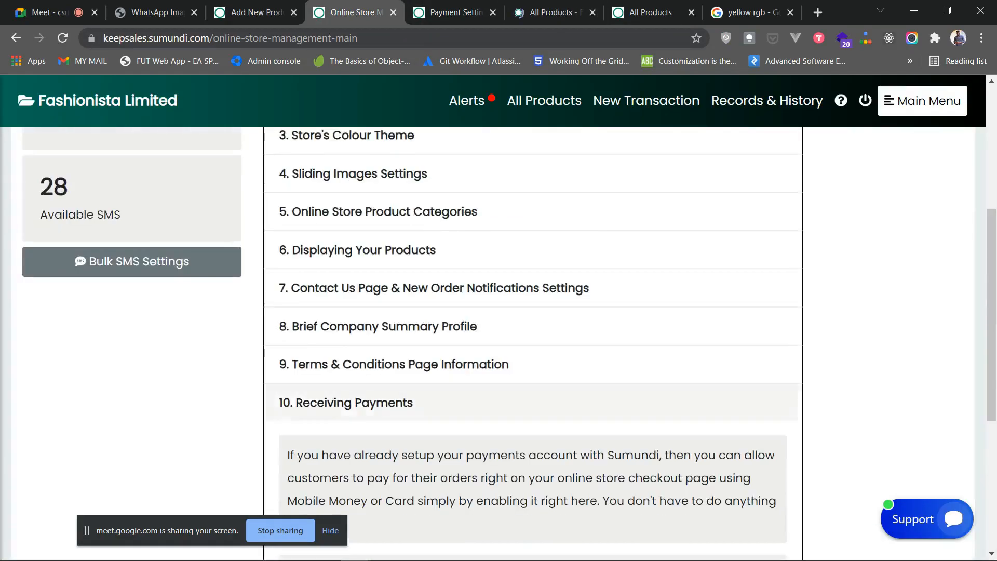
click(520, 394)
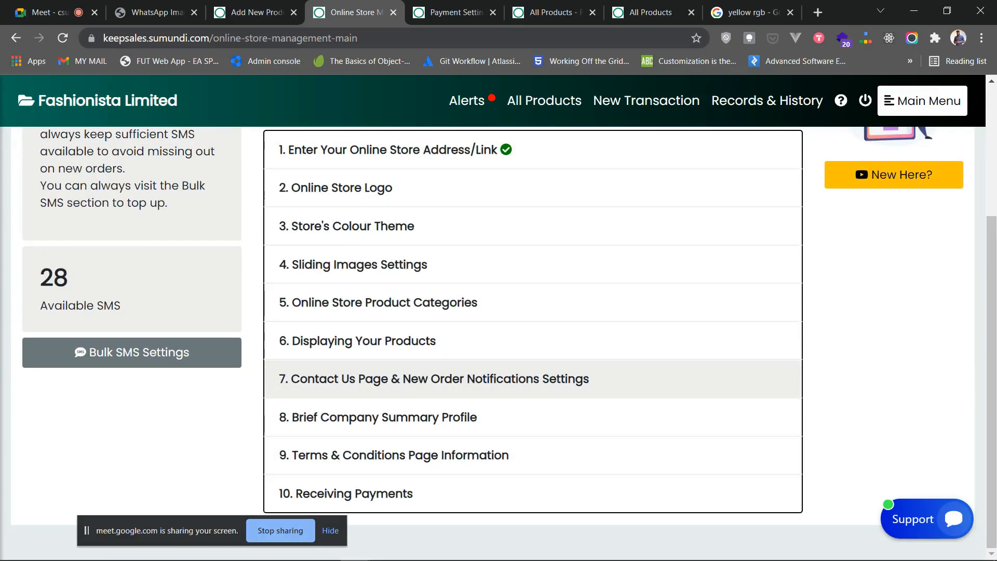
scroll(519, 333, up, 4)
scroll(519, 322, down, 3)
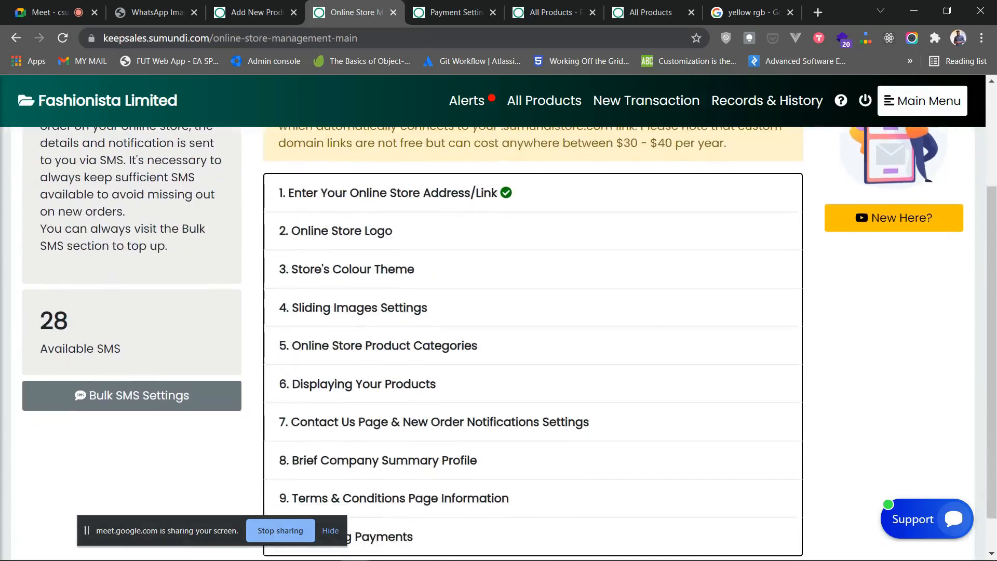
scroll(520, 309, down, 1)
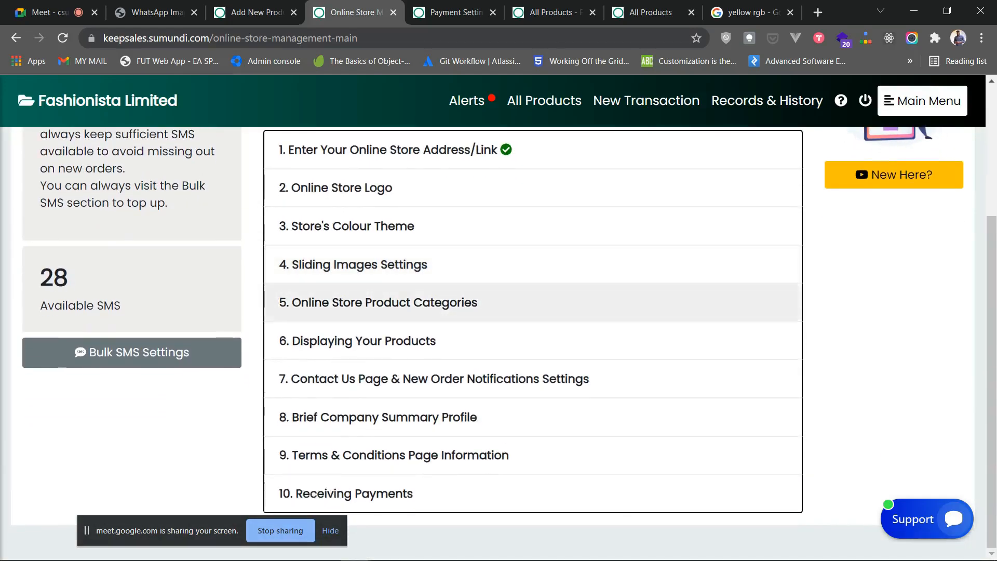
scroll(520, 323, up, 4)
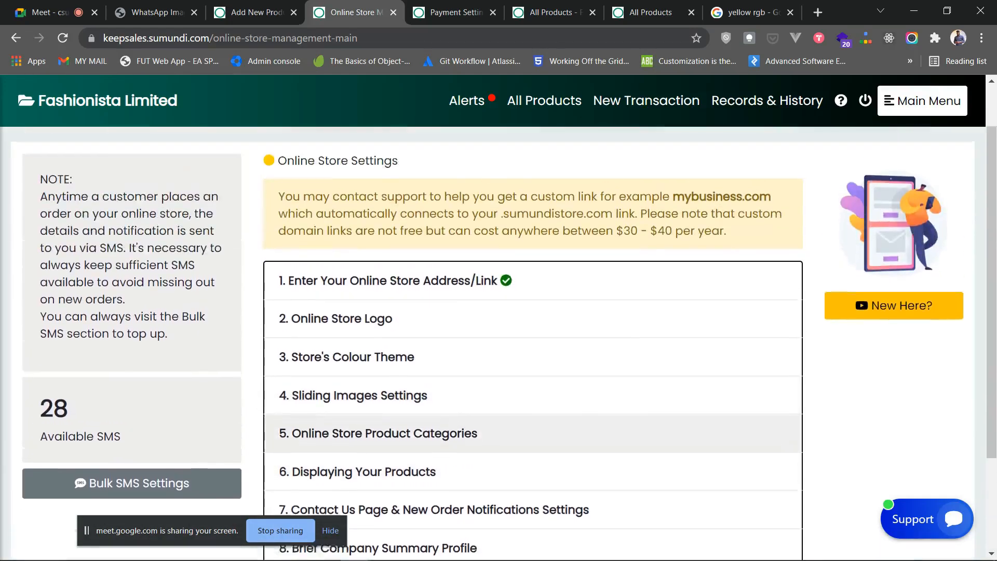
scroll(519, 322, down, 2)
scroll(520, 323, down, 1)
scroll(519, 322, up, 3)
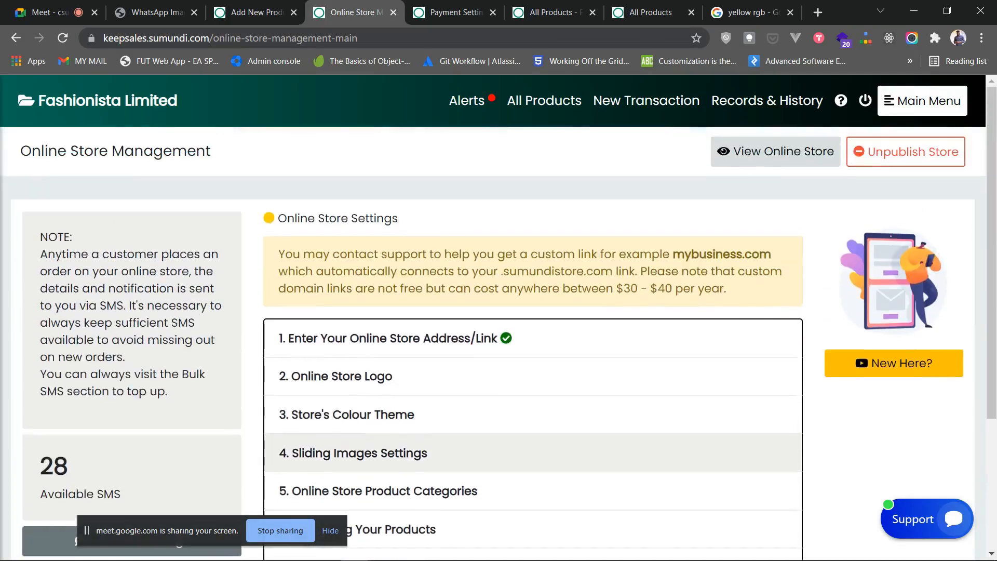
click(551, 12)
- Go to the Fashionista home page and browse its Featured Categories and New Arrivals
click(107, 122)
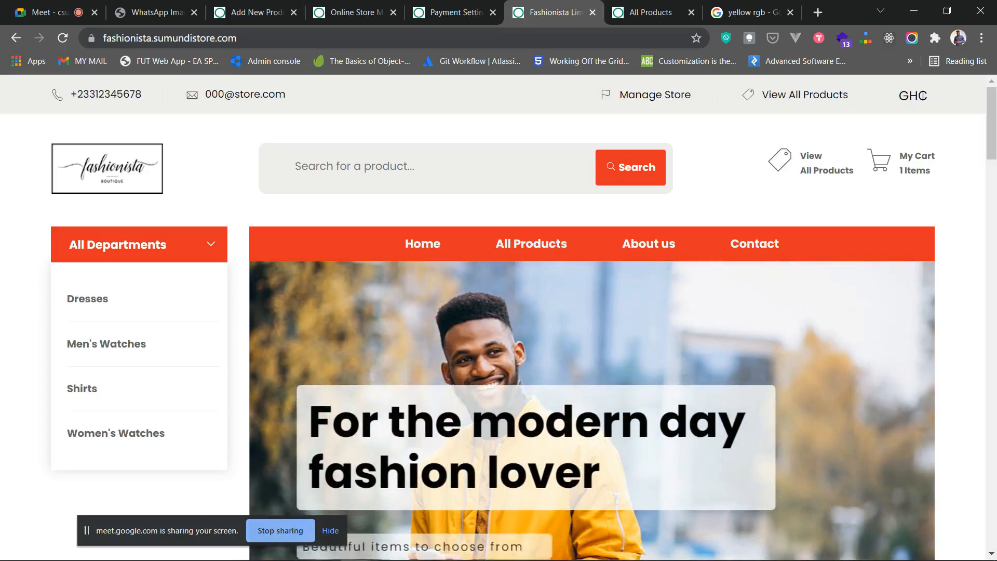
scroll(499, 317, down, 4)
scroll(499, 317, down, 18)
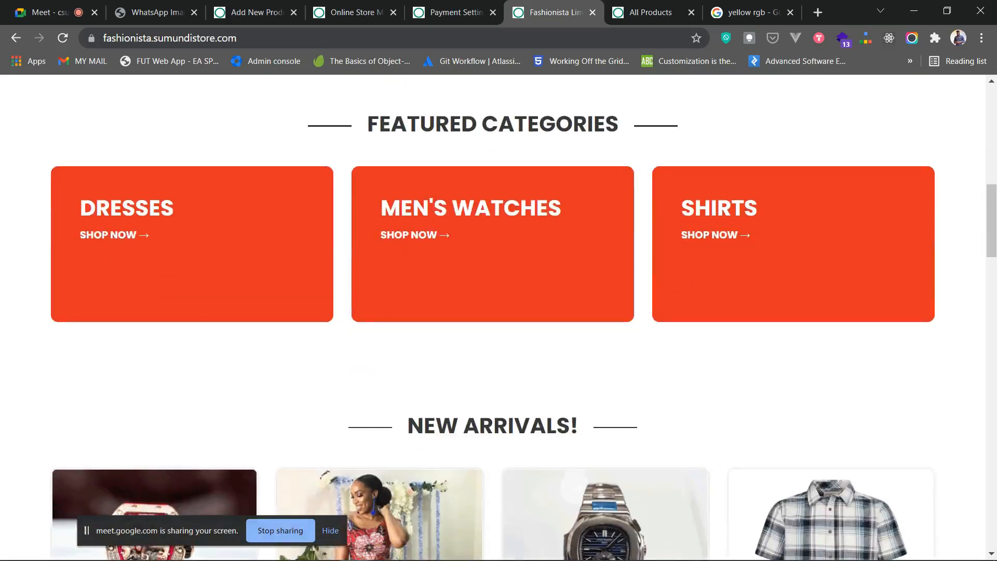
scroll(380, 364, up, 20)
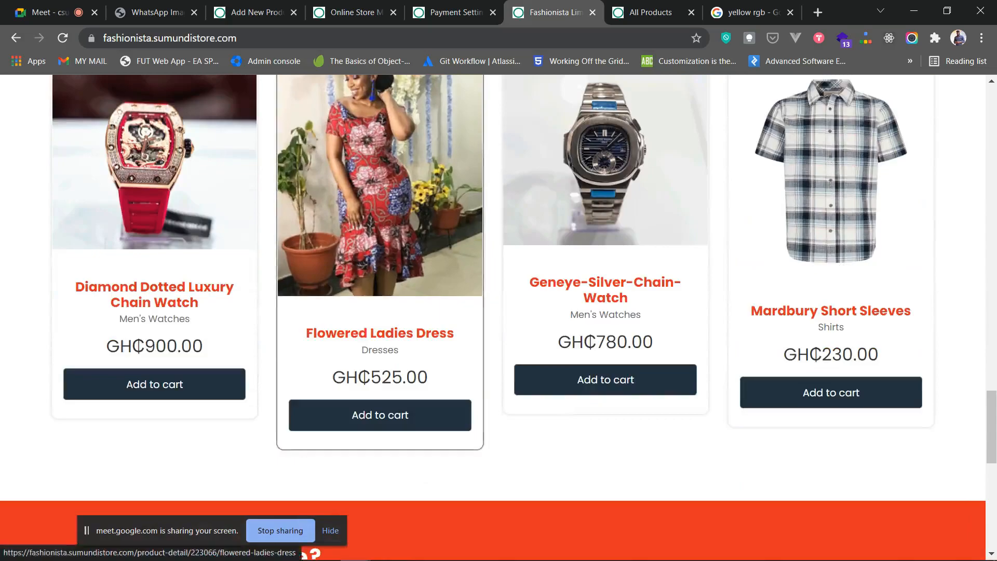
scroll(379, 364, up, 7)
scroll(379, 363, down, 9)
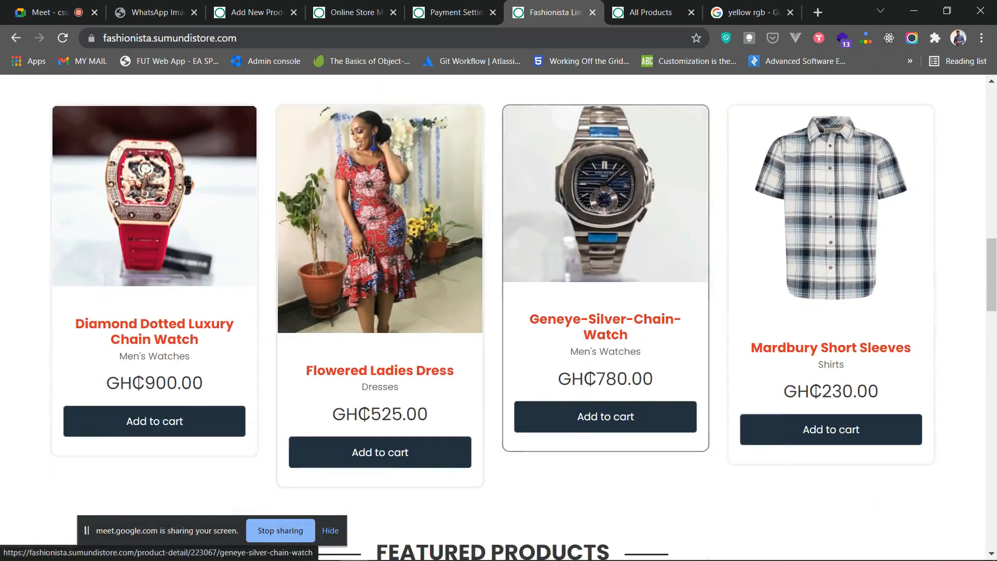
scroll(606, 259, up, 4)
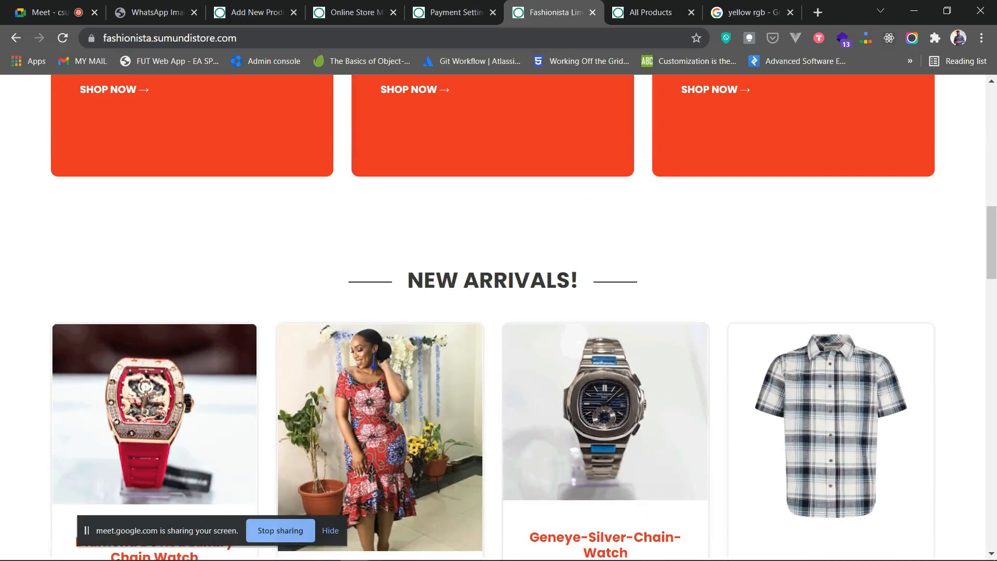
scroll(493, 317, up, 15)
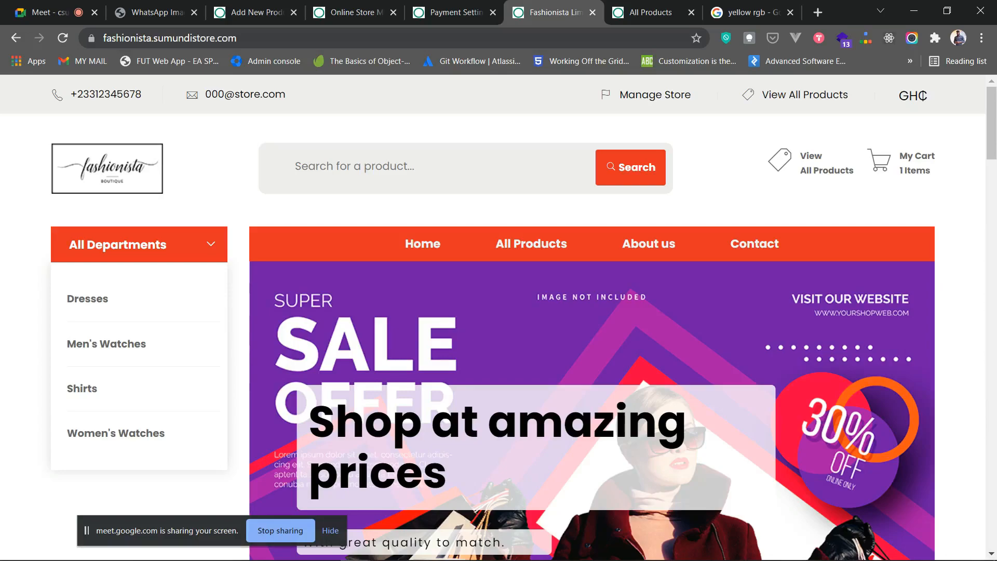
- Open YouTube in the last browser tab and search for 'sumundi'
key(ctrl+9)
key(ctrl+l)
text(yo)
key(Return)
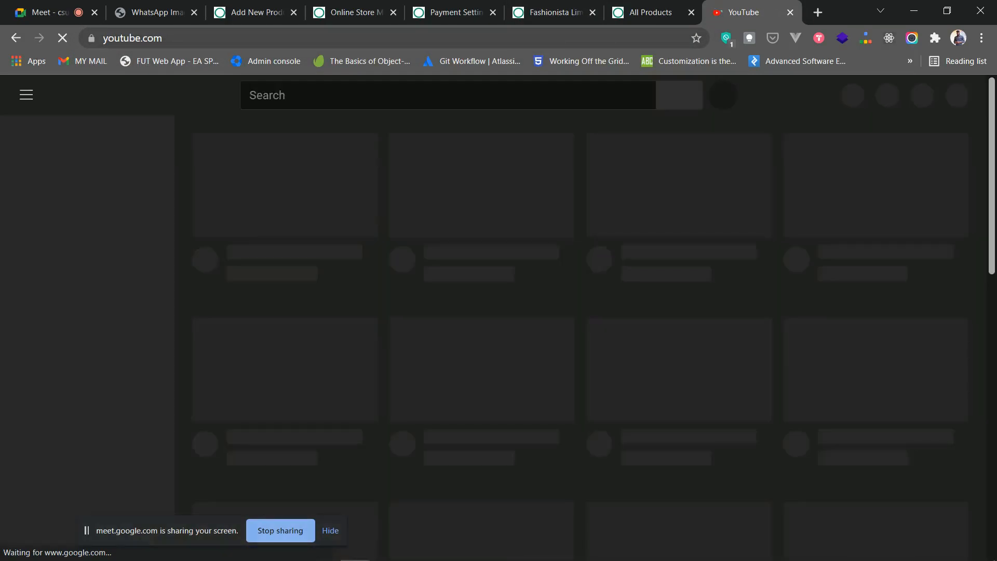
text(sumundi)
key(Return)
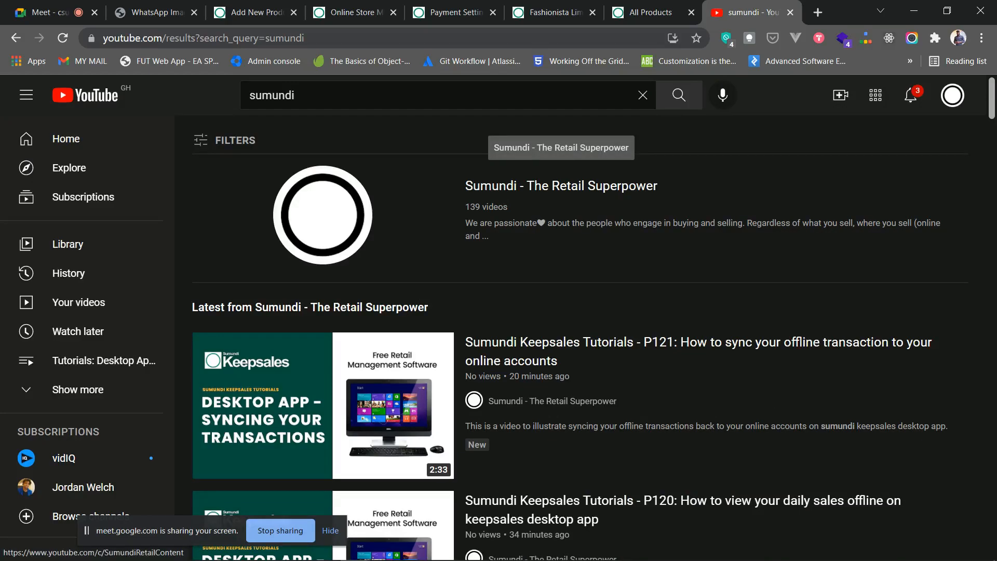
- Open the Sumundi - The Retail Superpower channel and browse its Videos tab uploads
click(561, 185)
scroll(561, 186, down, 2)
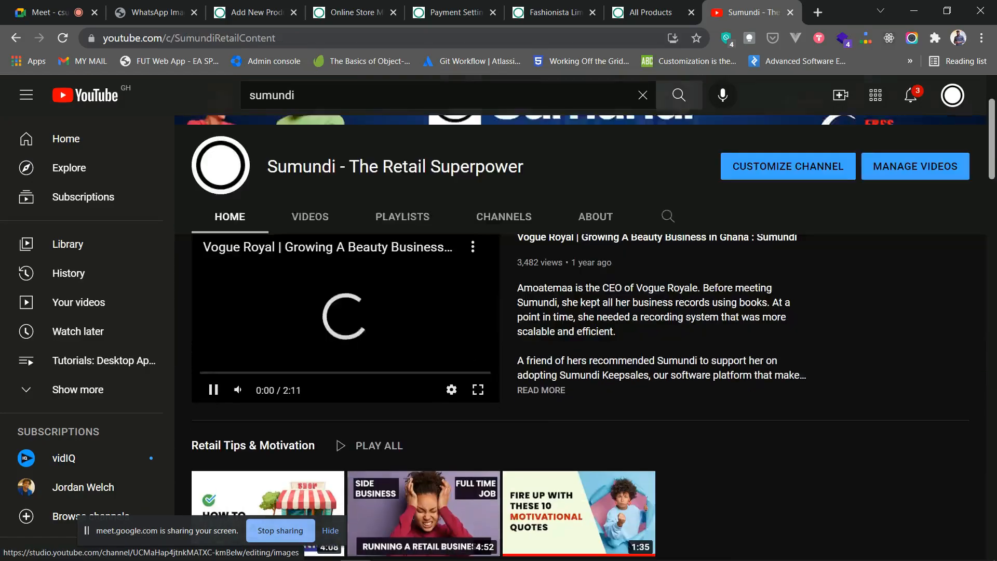
click(310, 194)
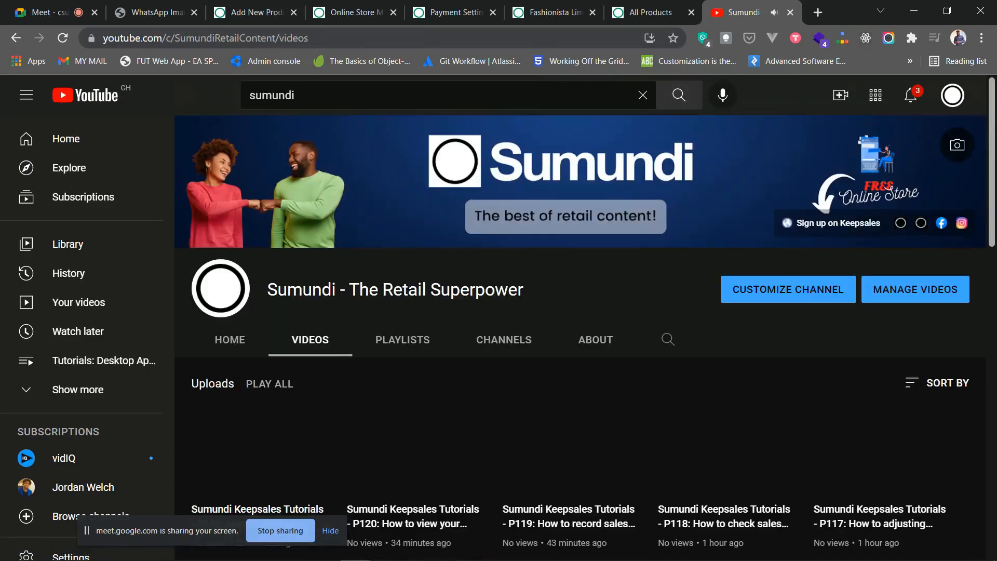
scroll(579, 338, down, 9)
scroll(416, 203, down, 3)
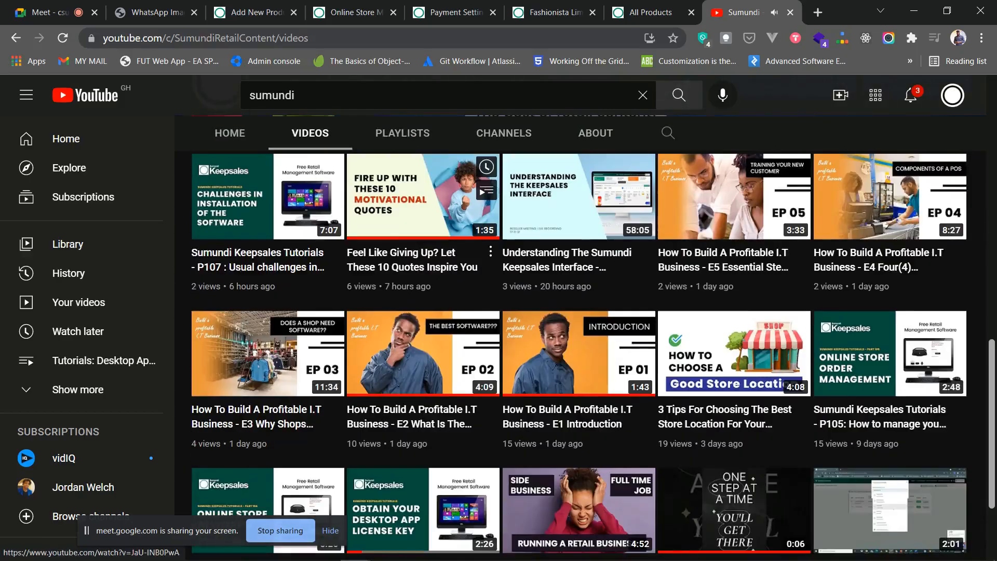
scroll(415, 203, down, 3)
scroll(579, 337, down, 10)
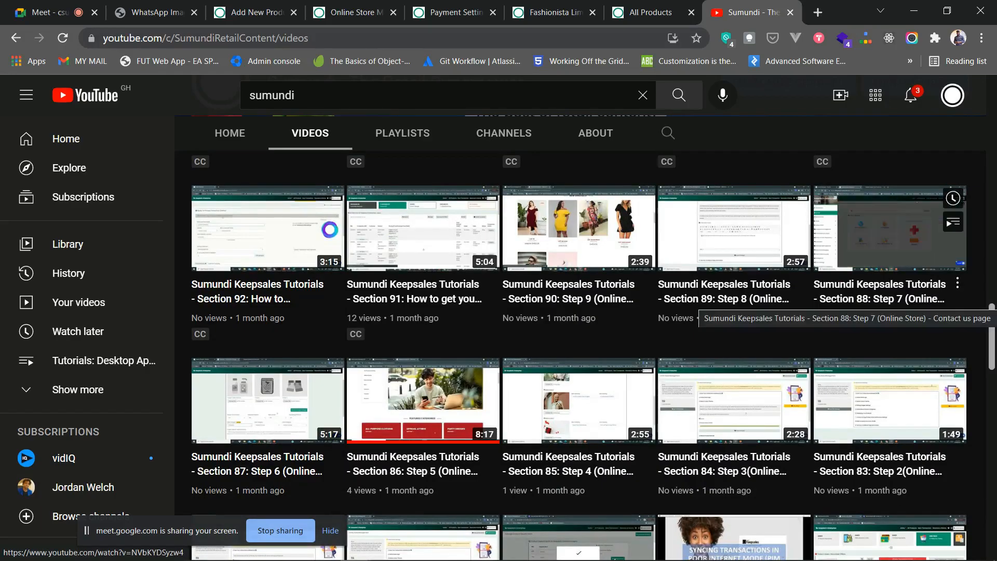
scroll(267, 332, down, 1)
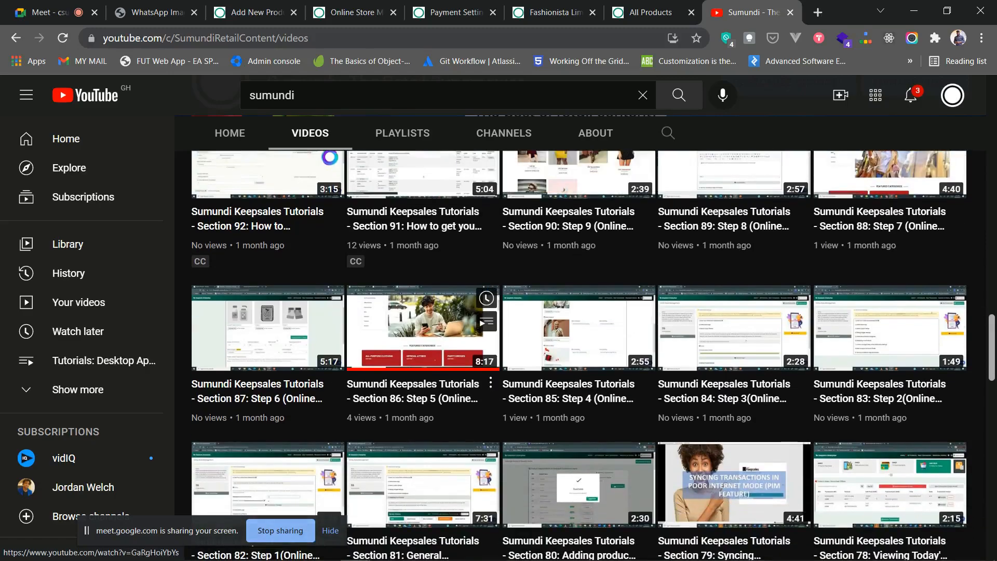
scroll(579, 333, up, 2)
scroll(579, 426, up, 1)
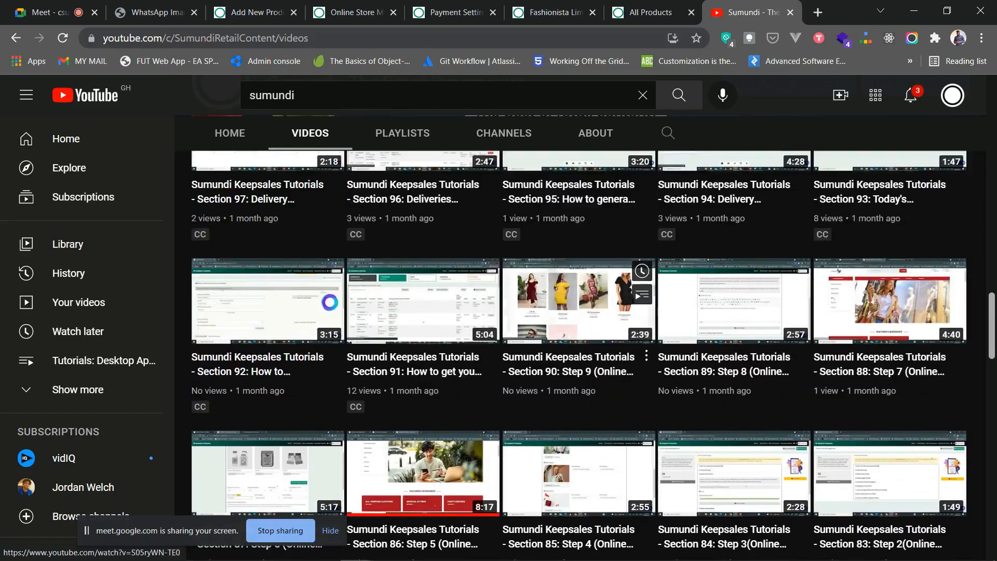
scroll(579, 426, up, 2)
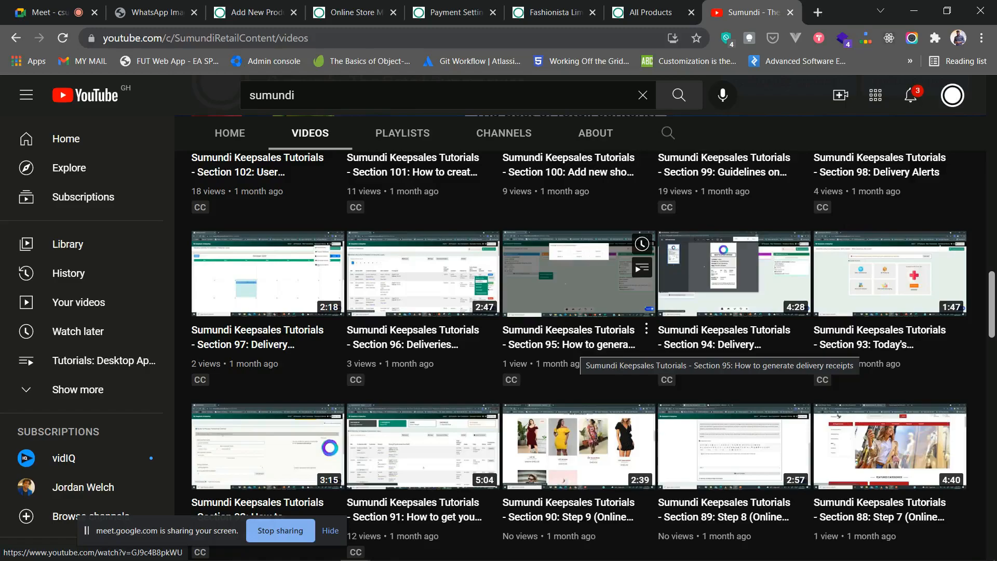
scroll(579, 359, up, 8)
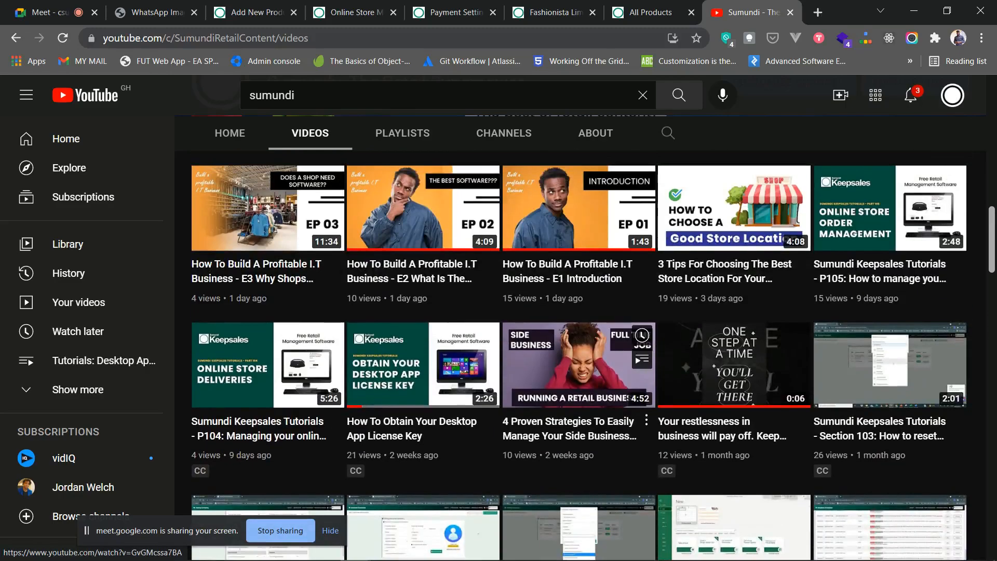
scroll(579, 390, down, 3)
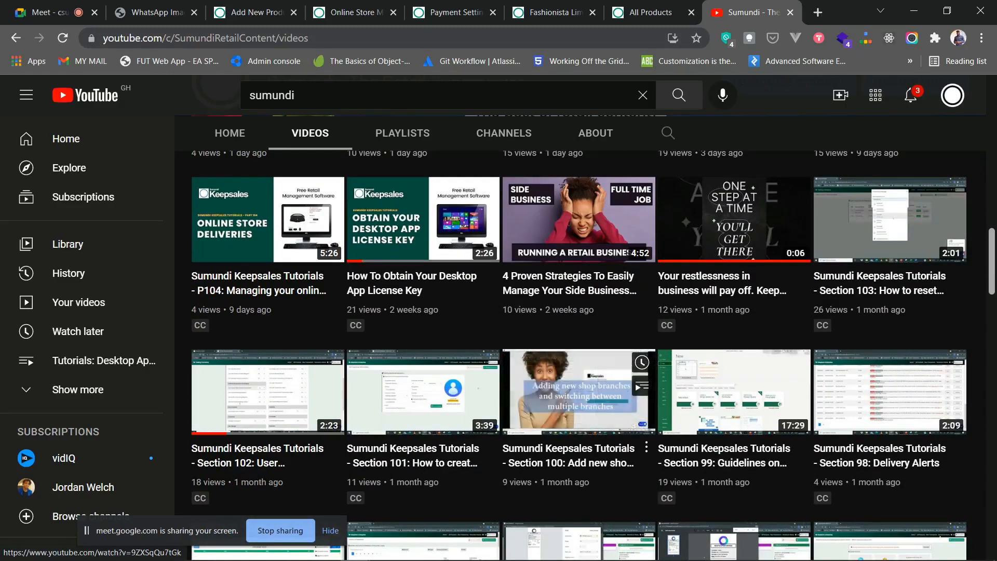
scroll(628, 410, up, 5)
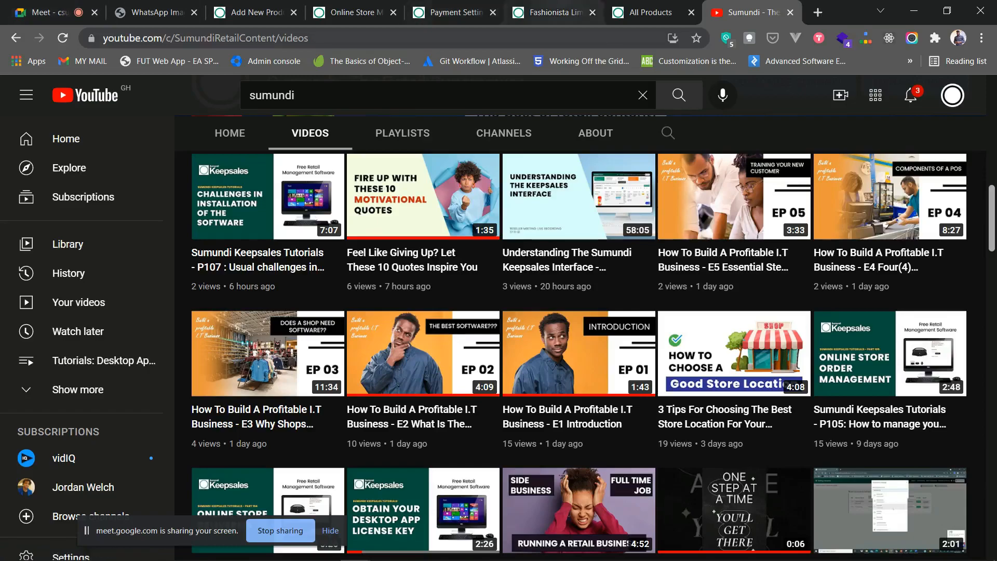
- Return to the checkout showing two watches totalling GH₵1800 with card and mobile wallet options
click(554, 12)
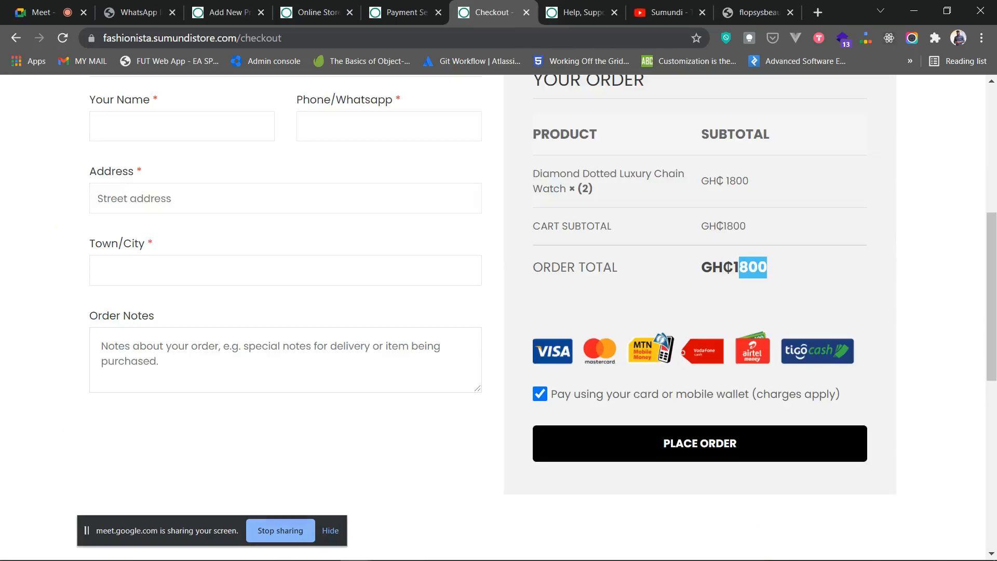
scroll(499, 317, up, 3)
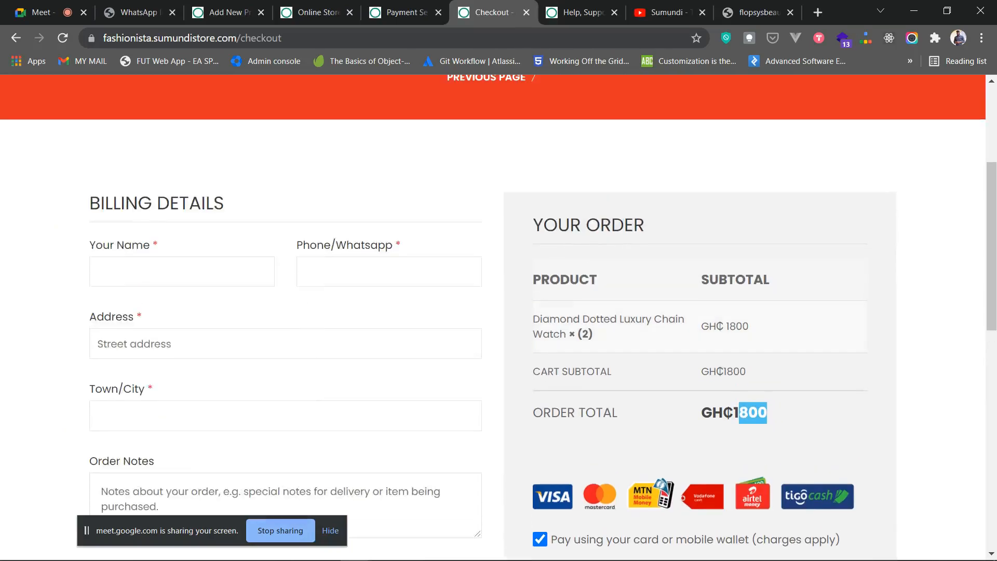
scroll(498, 317, down, 2)
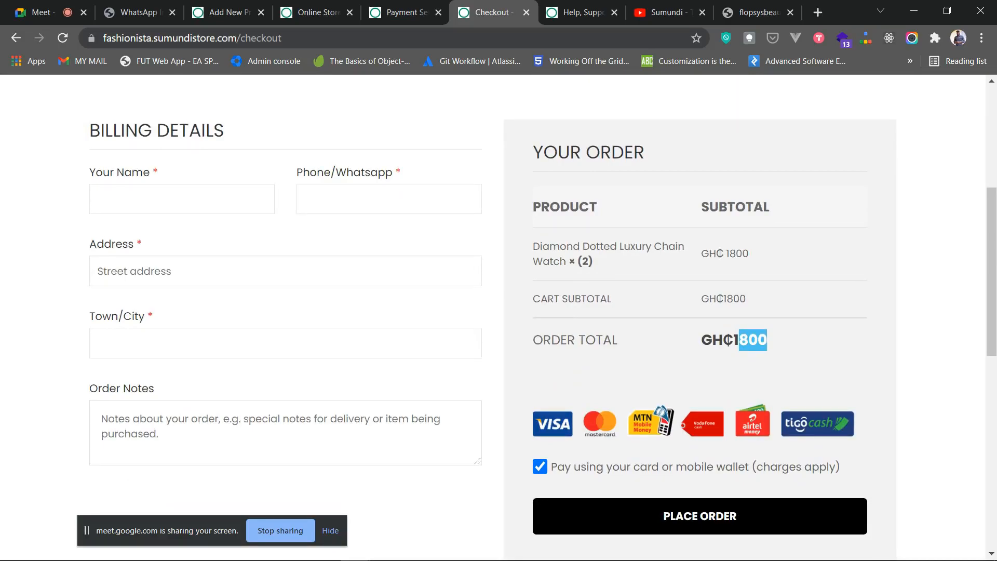
click(753, 340)
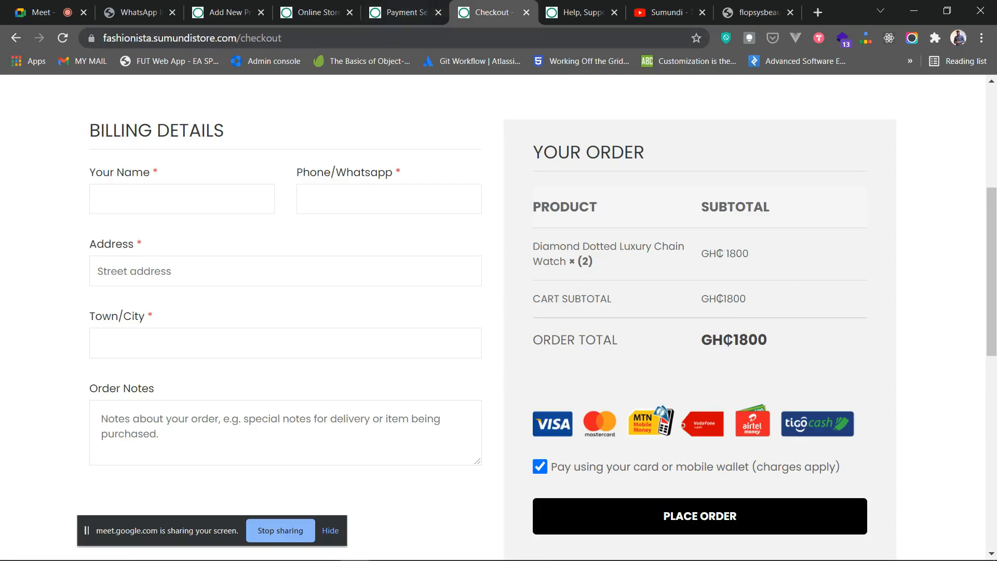
- Open Payments History under Momo & Card Payments and review GH₵5.88 earned from 10 transactions
click(407, 13)
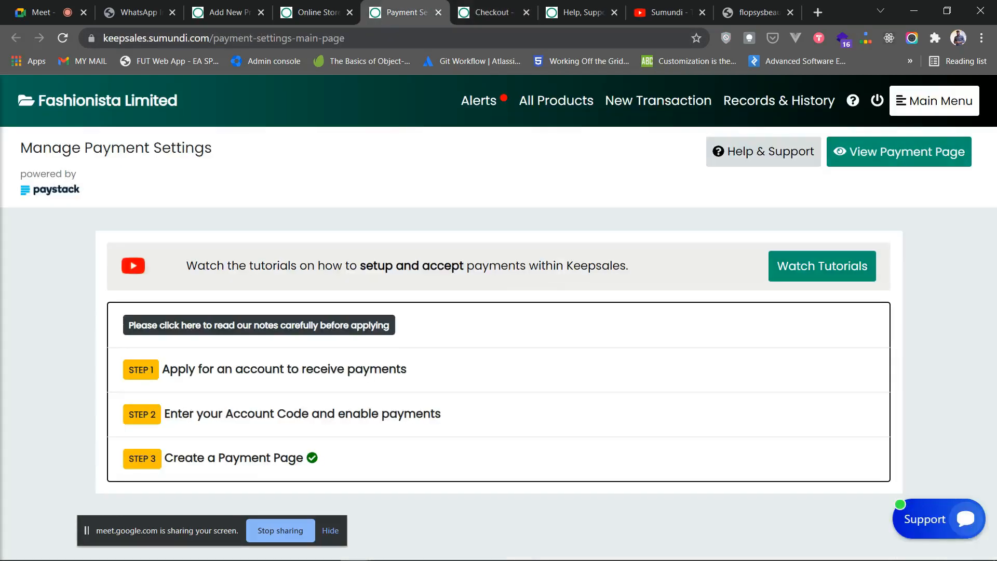
click(935, 101)
scroll(104, 392, down, 3)
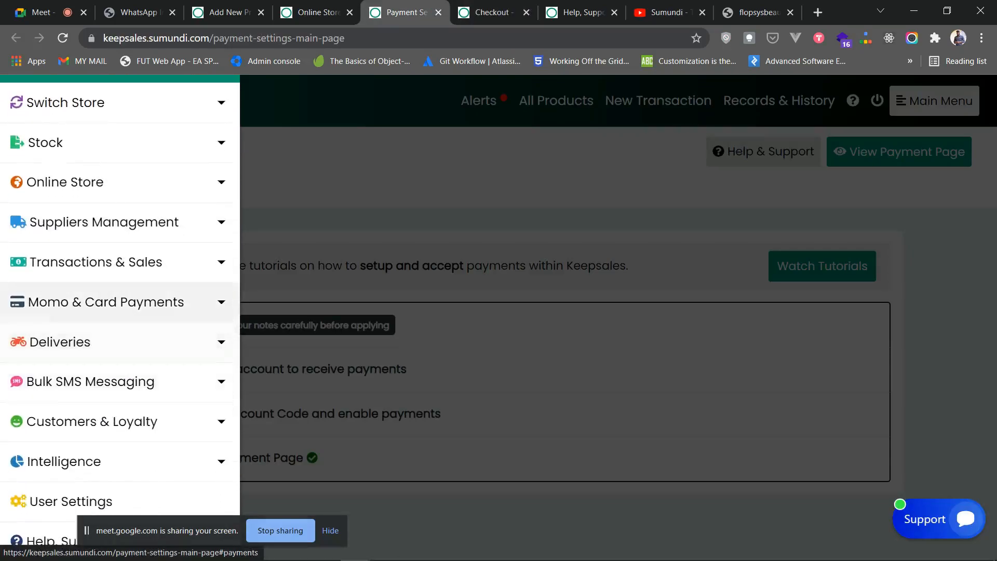
click(103, 302)
click(91, 381)
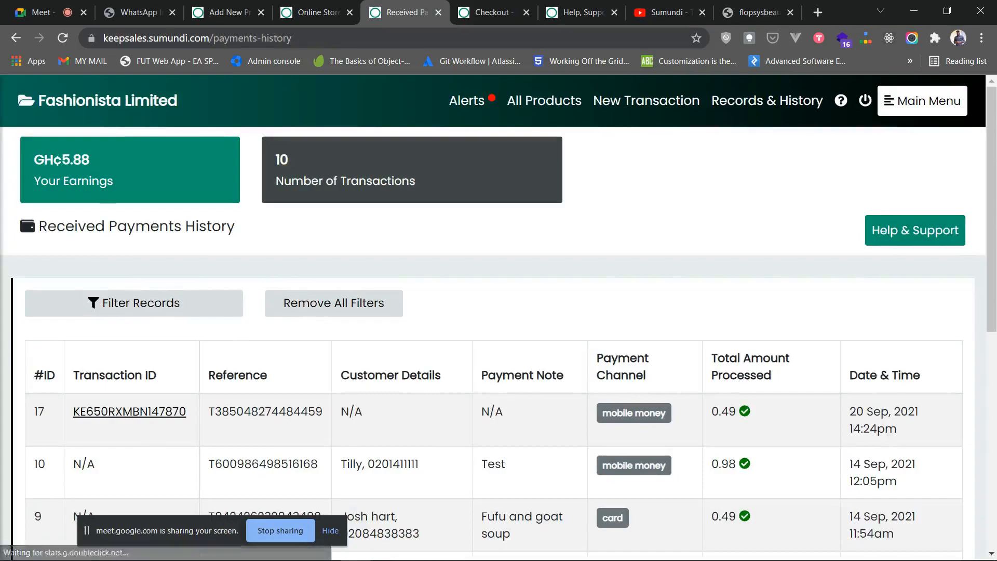
scroll(499, 338, down, 3)
scroll(499, 343, down, 2)
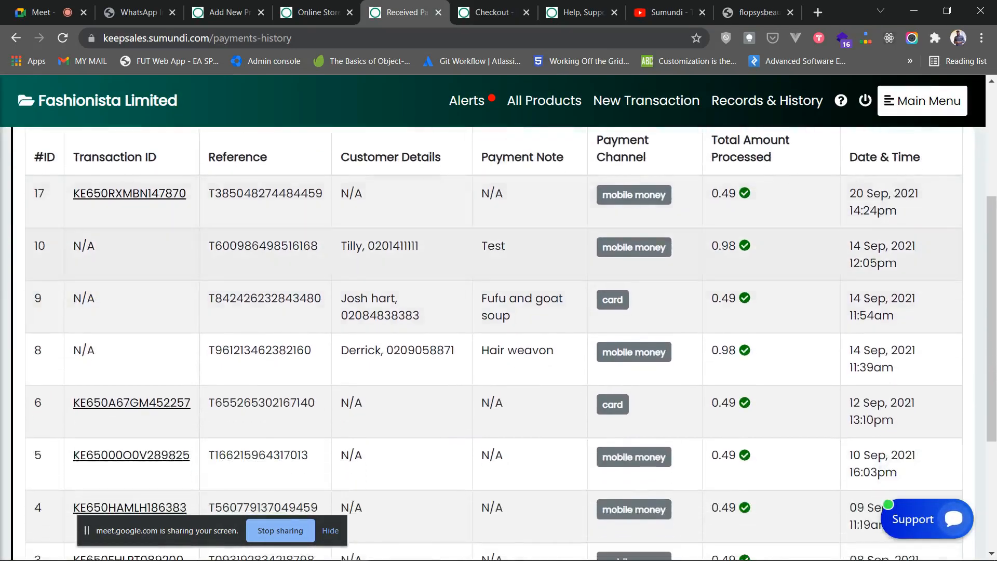
scroll(499, 343, up, 3)
scroll(498, 338, up, 2)
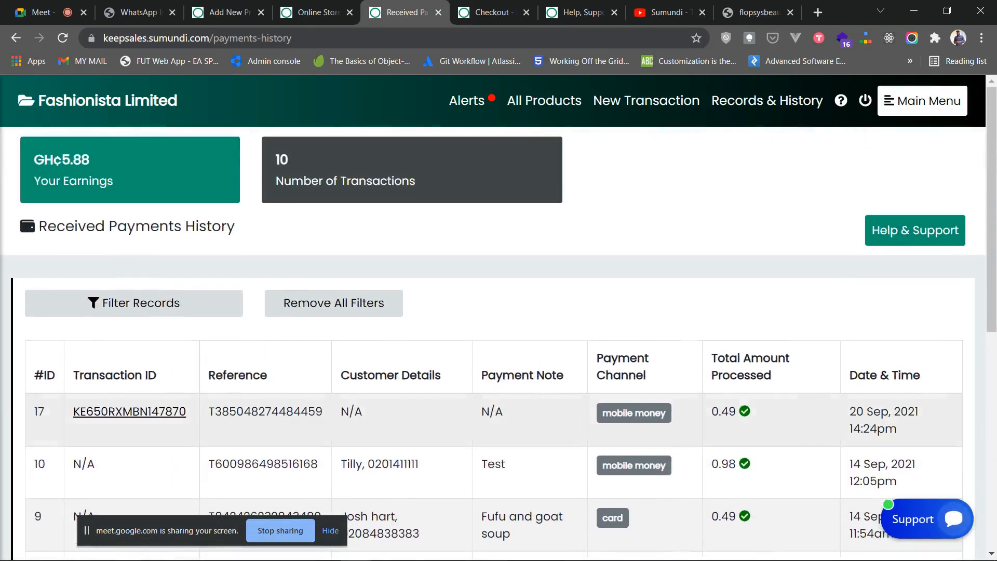
scroll(499, 338, down, 1)
scroll(499, 338, down, 2)
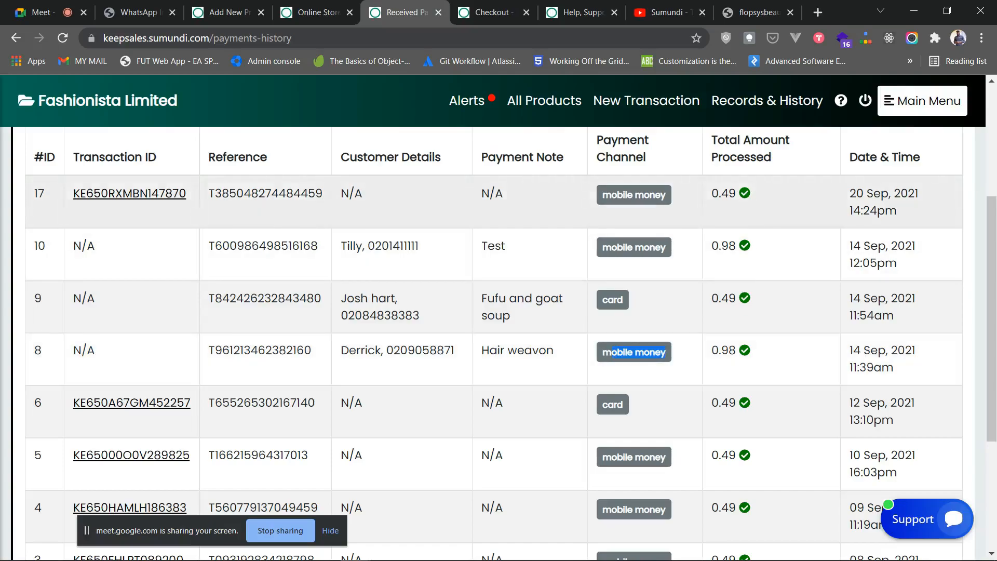
scroll(499, 337, up, 3)
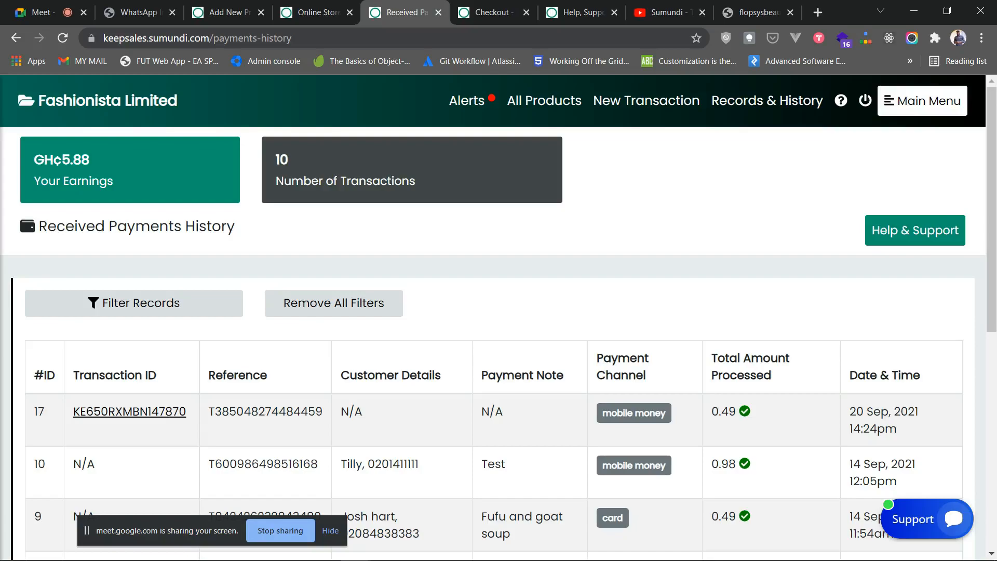
scroll(499, 343, down, 3)
scroll(499, 343, up, 3)
- Glance over the store settings and checkout pages, then stop screen sharing and return to Google Meet
click(318, 13)
scroll(499, 226, down, 4)
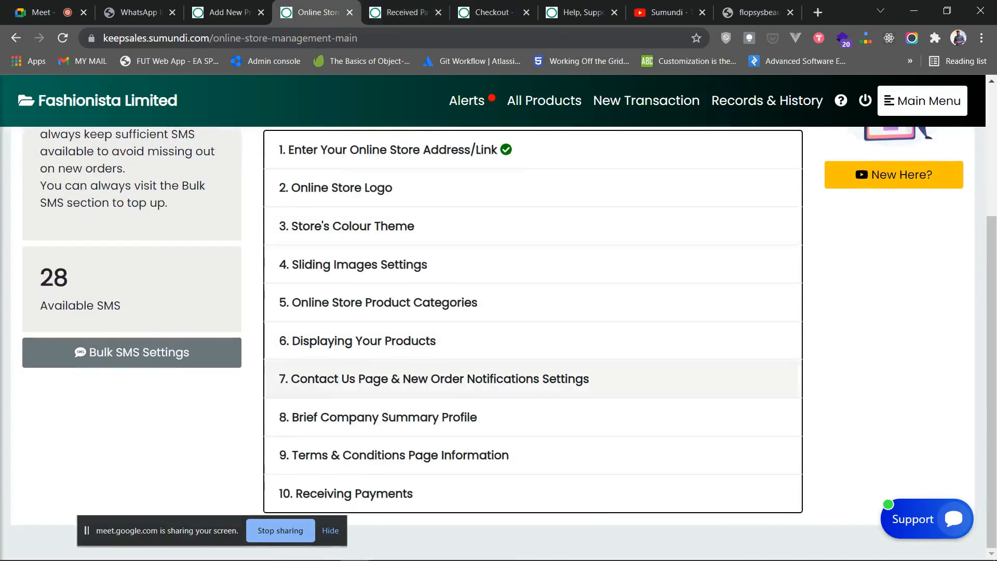
scroll(519, 374, up, 3)
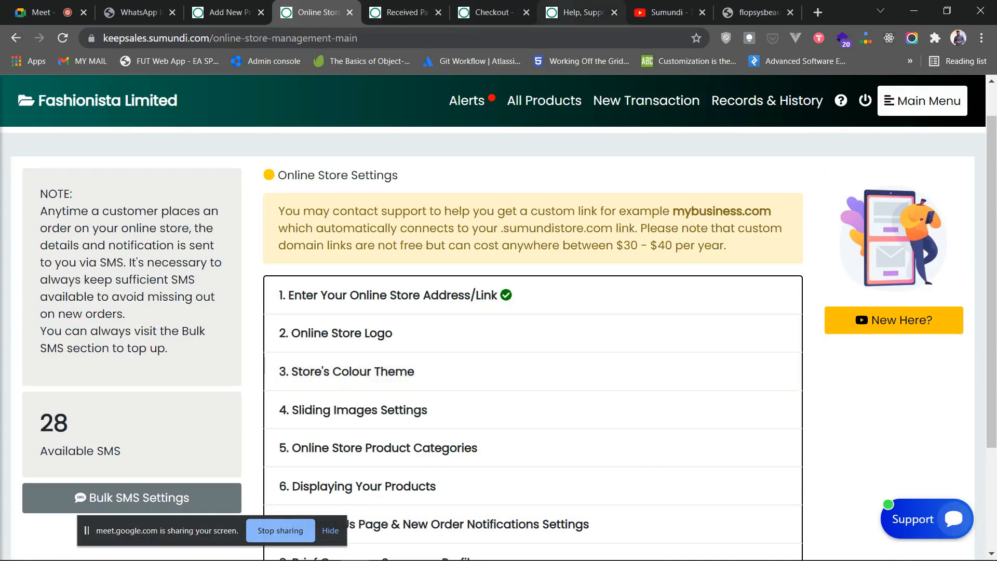
click(493, 12)
scroll(543, 321, down, 1)
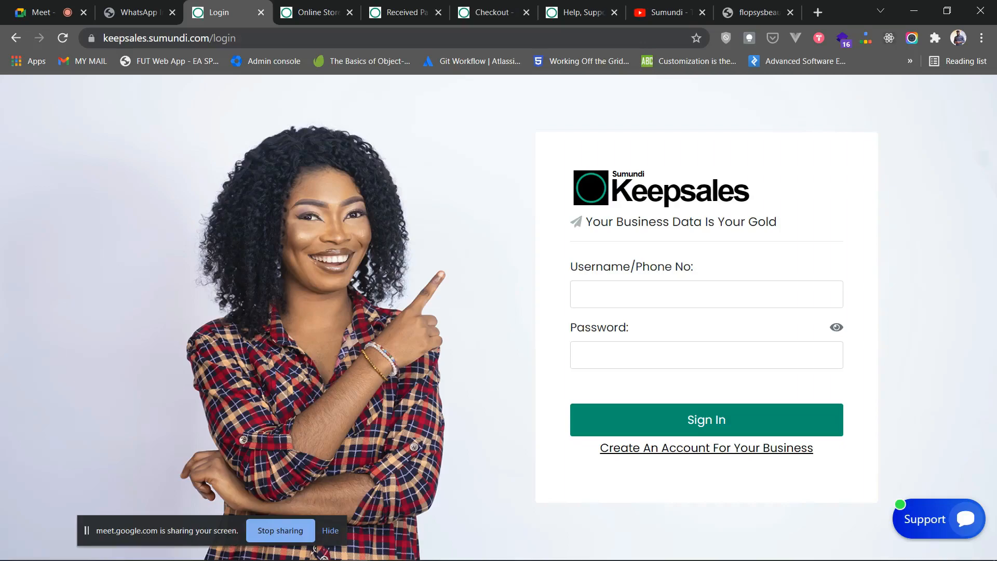
click(331, 531)
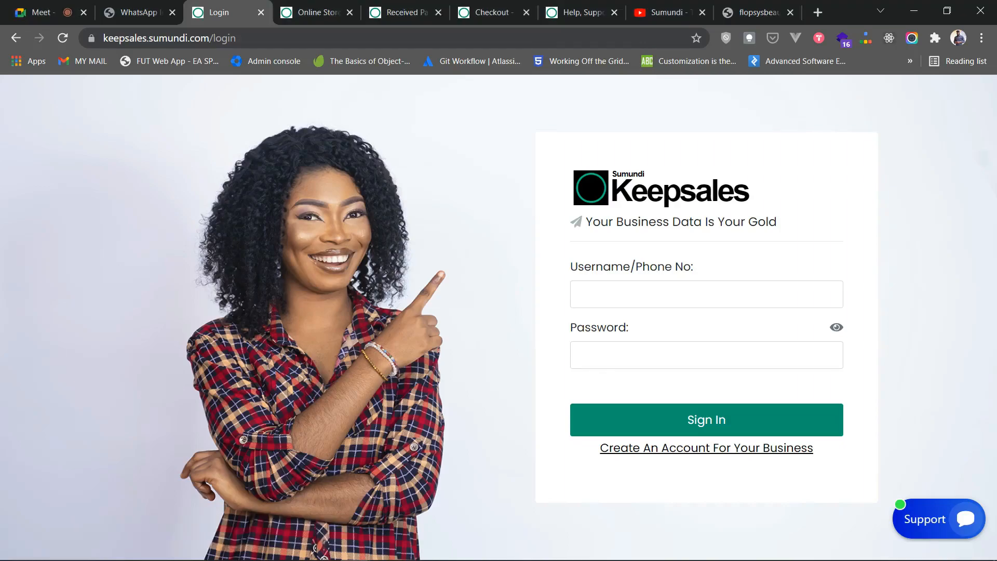
key(ctrl+1)
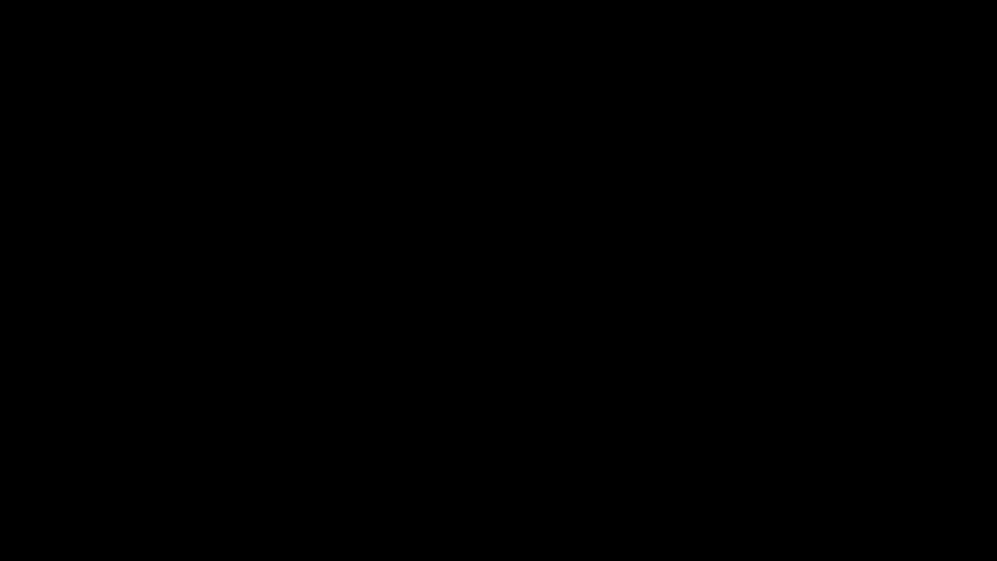